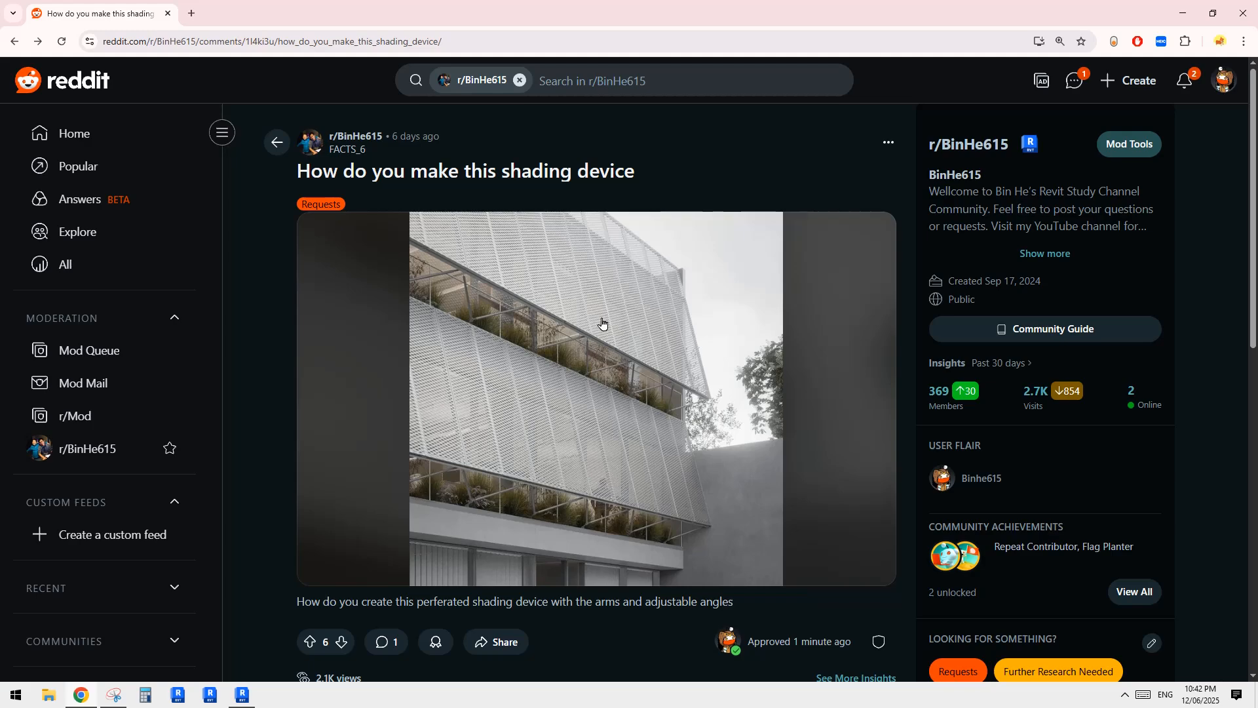
Step: Switch to Revit and examine the tilted shading panels of the existing curtain wall from several angles in 3D
{"action": "left_click", "coordinate": [243, 696]}
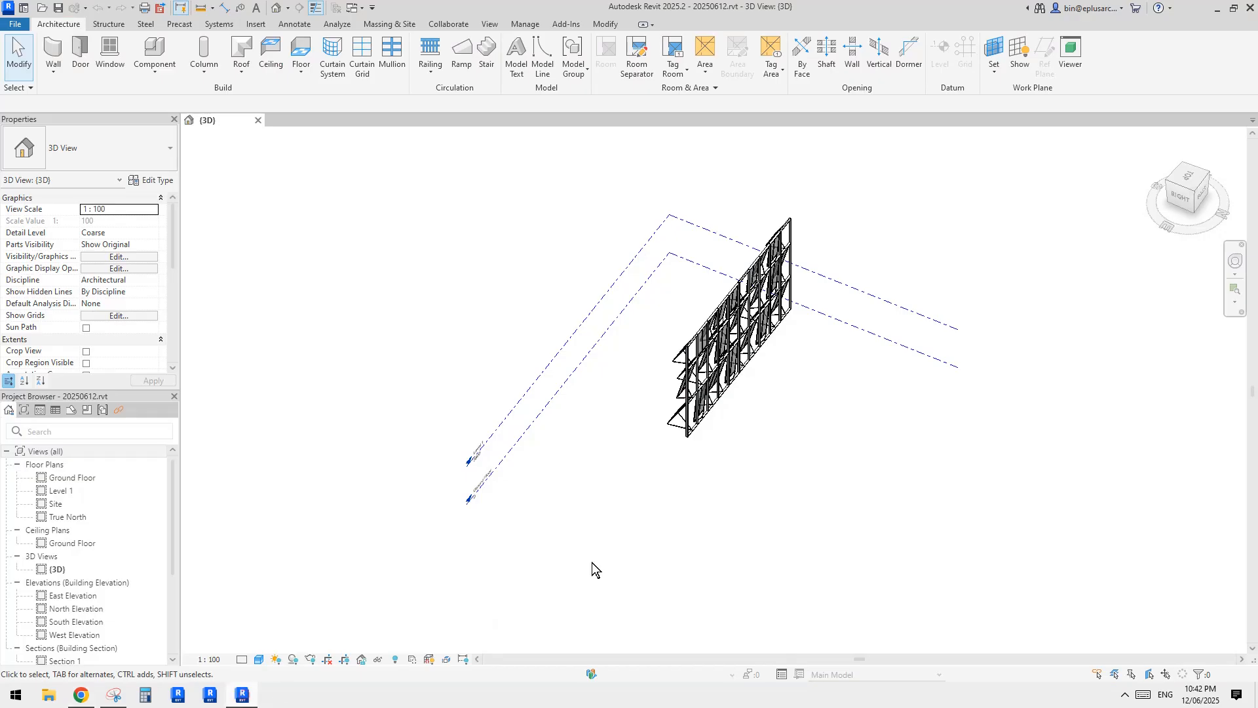
{"action": "middle_click_drag", "start_coordinate": [592, 567], "coordinate": [753, 487], "text": "shift"}
{"action": "scroll", "coordinate": [568, 505], "scroll_direction": "up", "scroll_amount": 3}
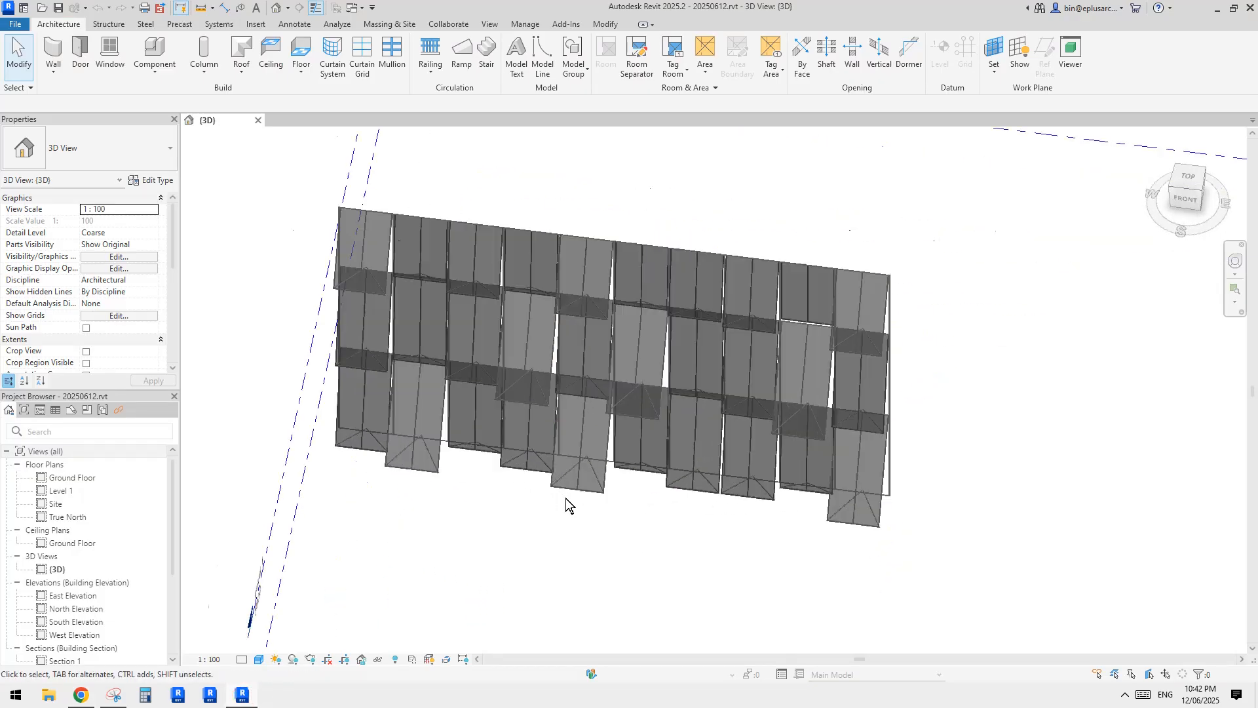
{"action": "middle_click_drag", "start_coordinate": [568, 505], "coordinate": [666, 489], "text": "shift"}
{"action": "left_click", "coordinate": [666, 490]}
{"action": "left_click", "coordinate": [807, 541]}
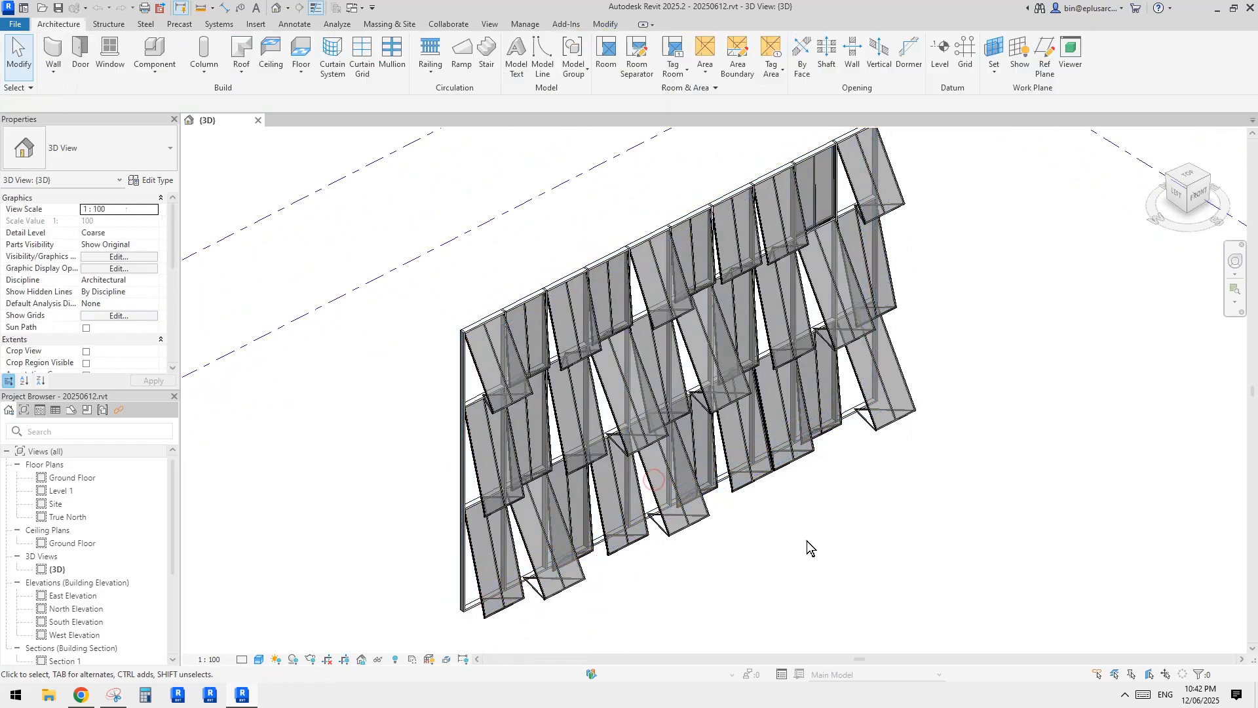
{"action": "middle_click_drag", "start_coordinate": [808, 541], "coordinate": [671, 458], "text": "shift"}
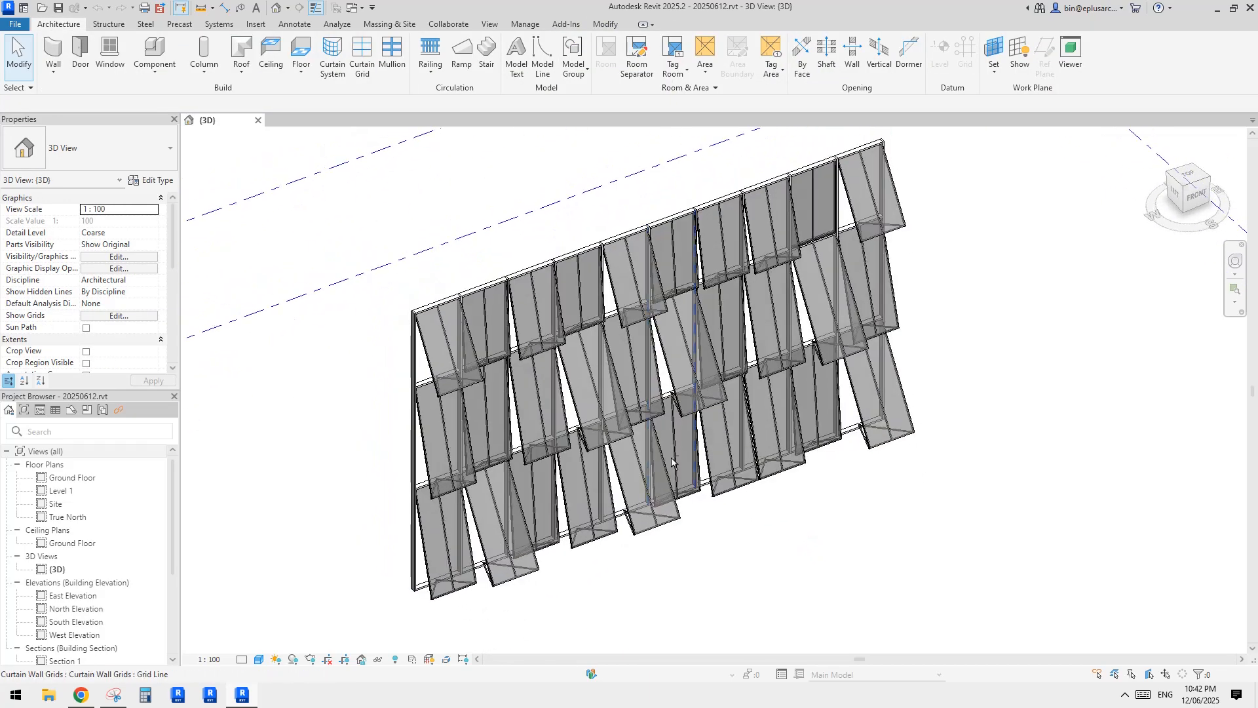
{"action": "left_click", "coordinate": [672, 388]}
{"action": "middle_click_drag", "start_coordinate": [672, 388], "coordinate": [721, 424], "text": "shift"}
{"action": "left_click", "coordinate": [818, 509]}
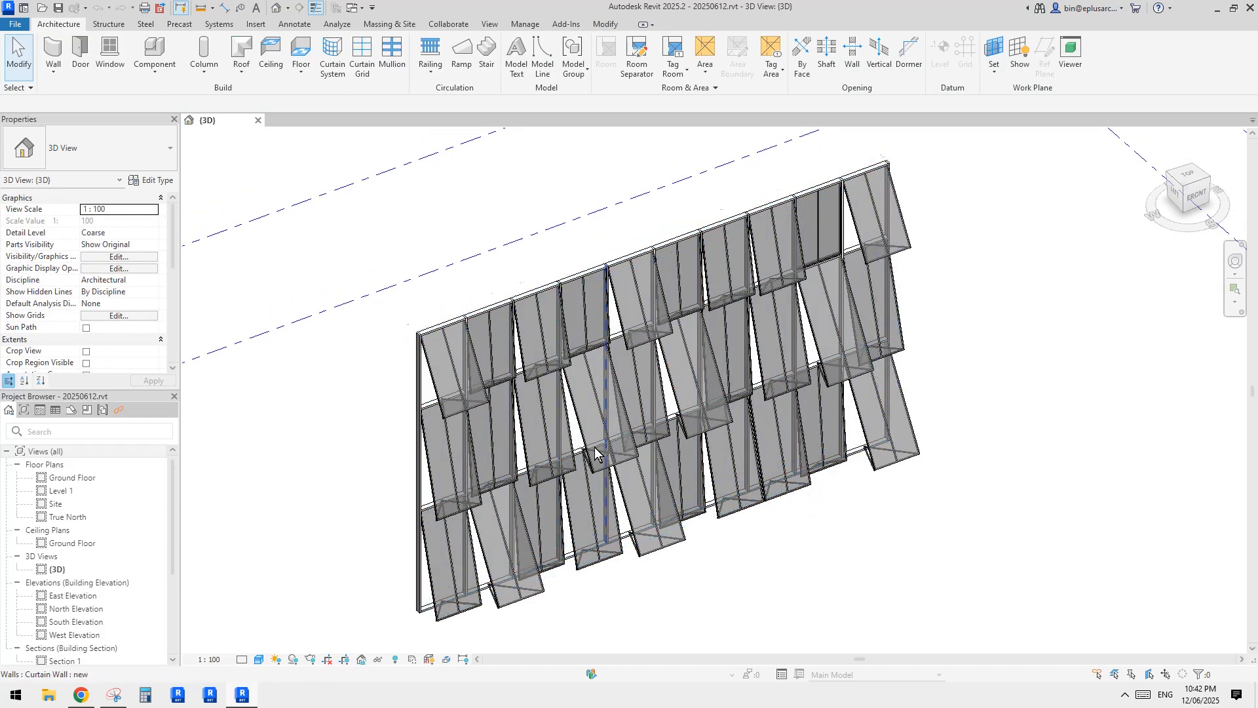
{"action": "scroll", "coordinate": [670, 433], "scroll_direction": "down", "scroll_amount": 1}
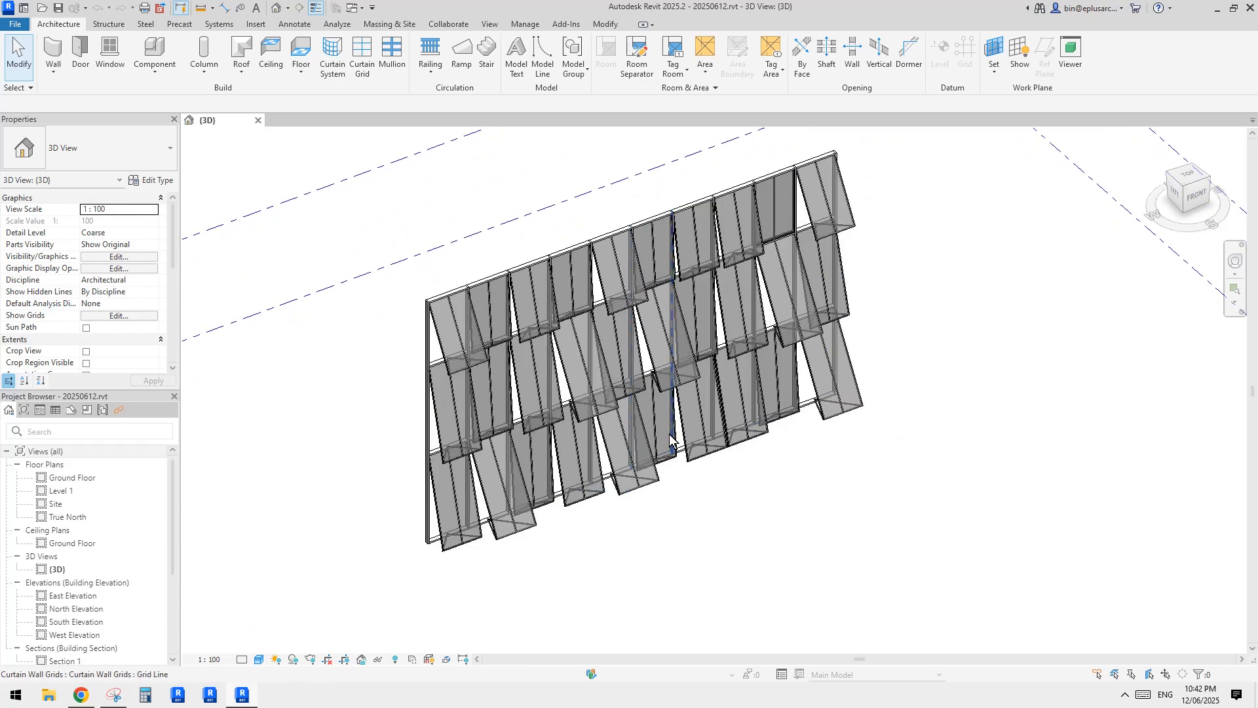
Step: Create a similar curtain wall of type "new", about 8500 mm long, in front of the existing one
{"action": "key", "text": "Tab"}
{"action": "left_click", "coordinate": [694, 428]}
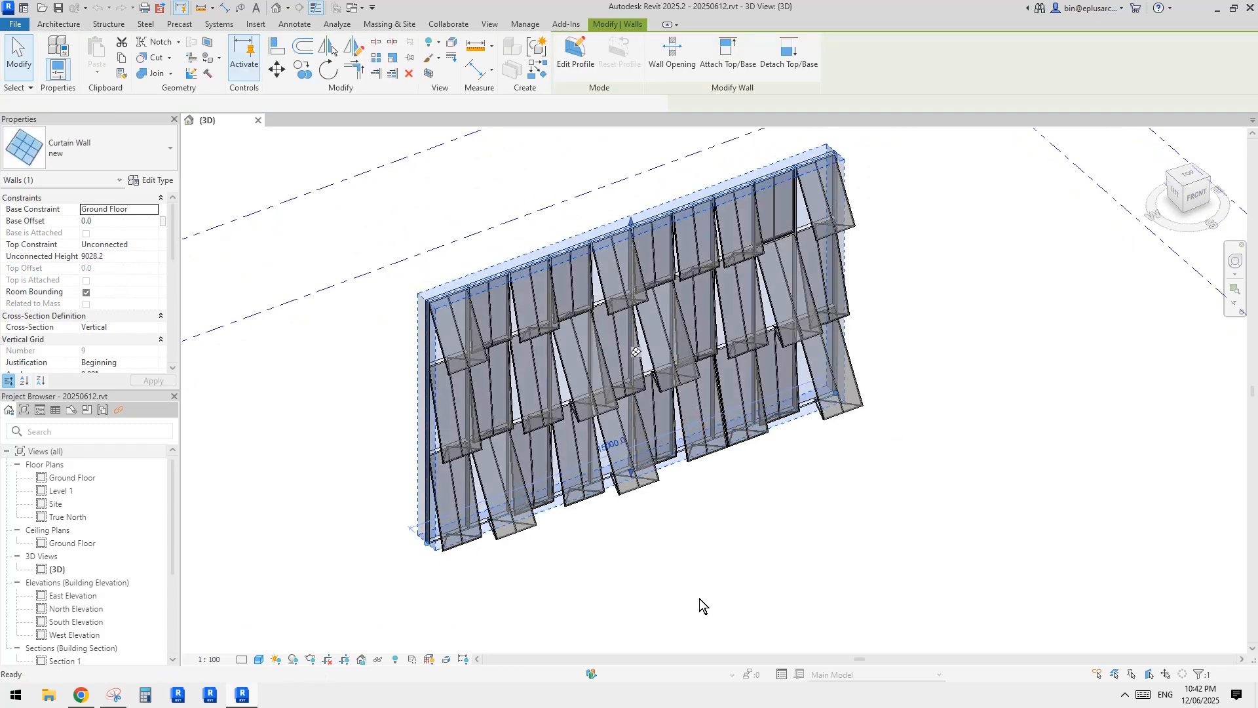
{"action": "key", "text": "c"}
{"action": "key", "text": "s"}
{"action": "left_click", "coordinate": [686, 599]}
{"action": "left_click", "coordinate": [927, 533]}
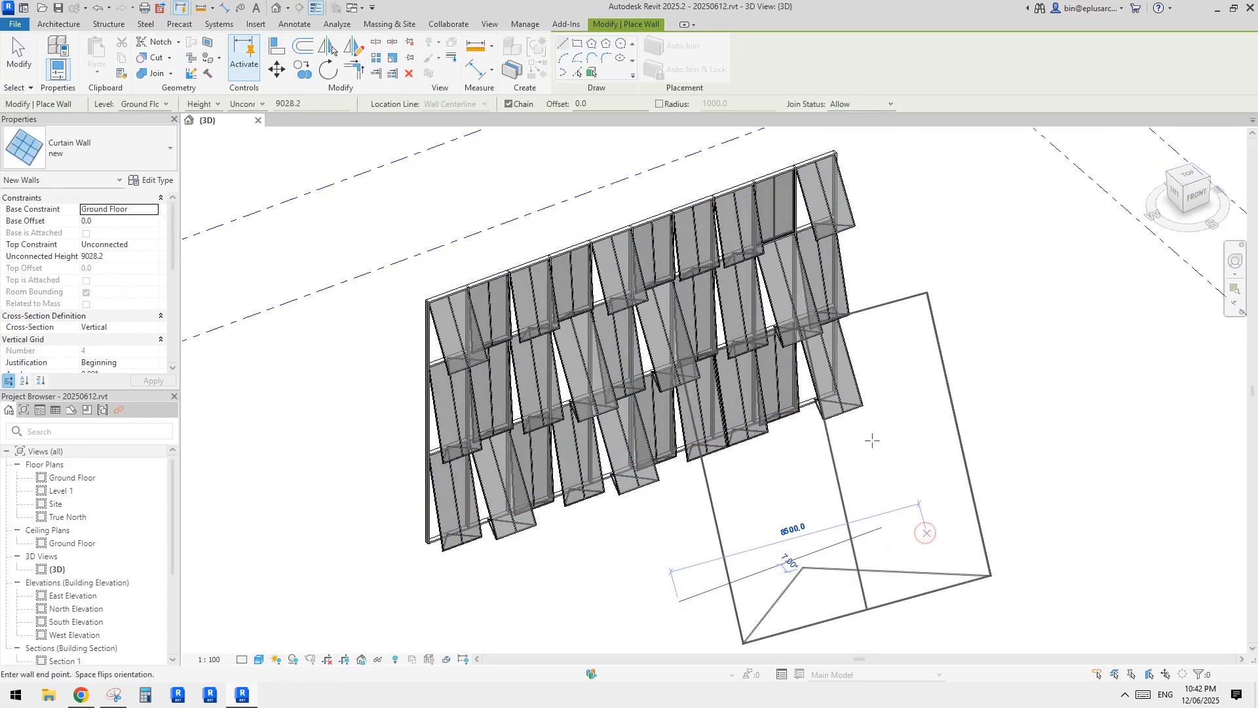
{"action": "key", "text": "Escape"}
{"action": "key", "text": "Escape"}
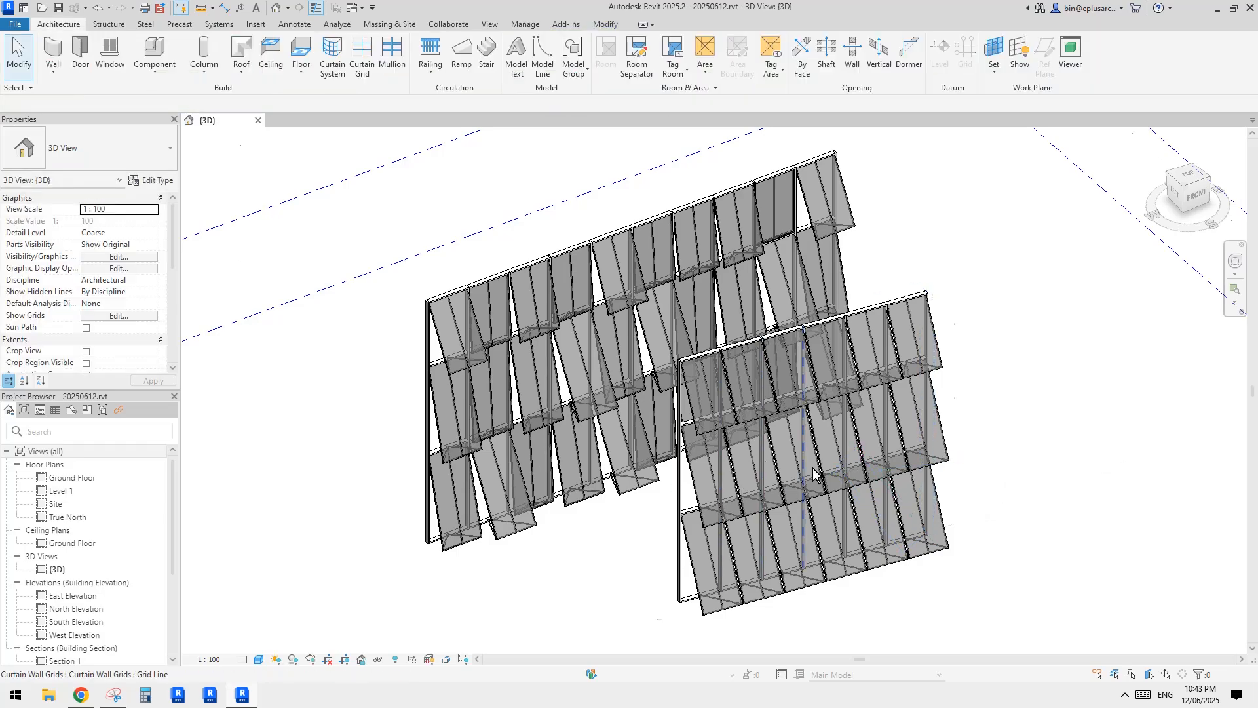
Step: Change the opening angle parameter "a" of the third bottom-row panel in the new curtain wall
{"action": "scroll", "coordinate": [810, 478], "scroll_direction": "up", "scroll_amount": 2}
{"action": "left_click", "coordinate": [773, 517]}
{"action": "key", "text": "Tab"}
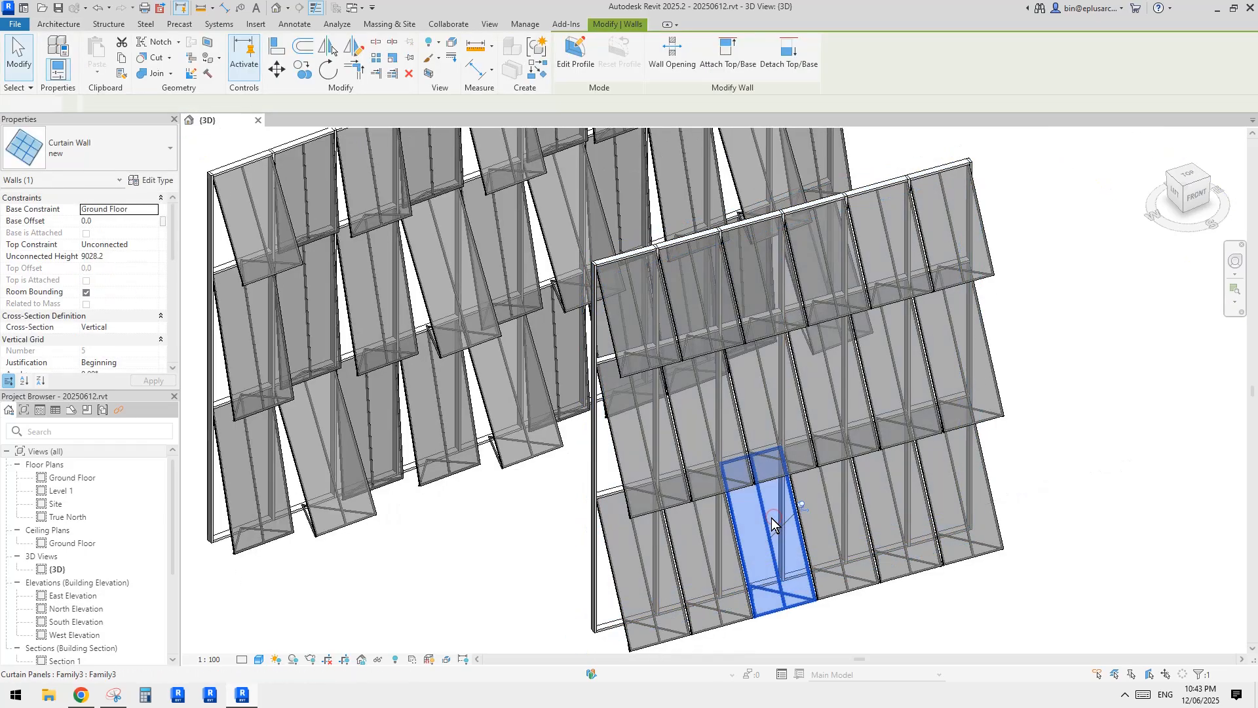
{"action": "left_click", "coordinate": [772, 517]}
{"action": "middle_click_drag", "start_coordinate": [763, 516], "coordinate": [594, 434], "text": "shift"}
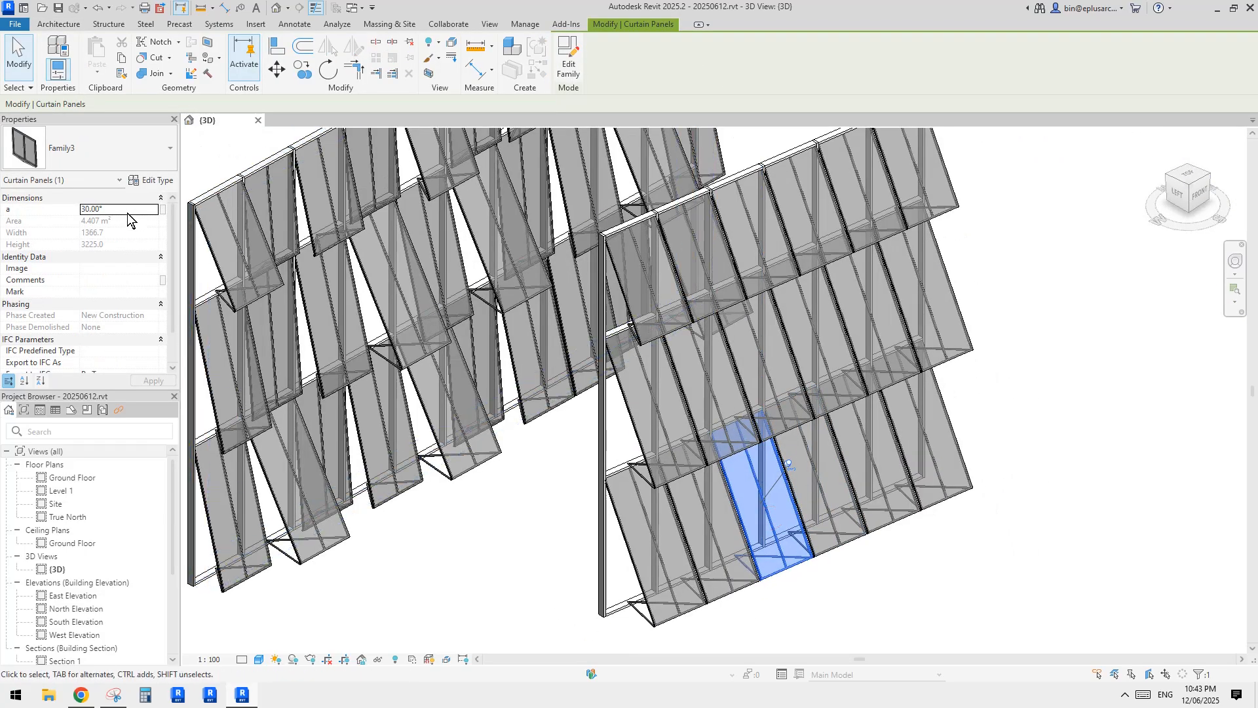
{"action": "key", "text": "Escape"}
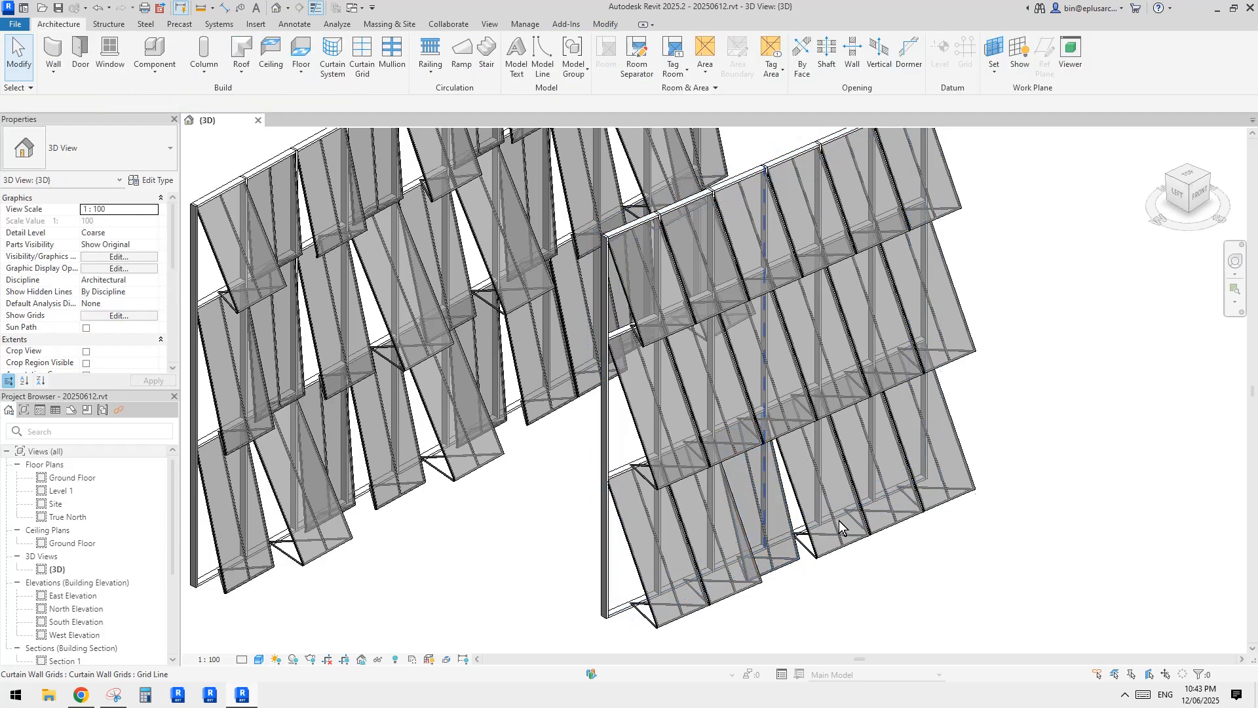
{"action": "middle_click_drag", "start_coordinate": [839, 521], "coordinate": [848, 566]}
{"action": "key", "text": "m"}
{"action": "key", "text": "a"}
{"action": "left_click", "coordinate": [792, 598]}
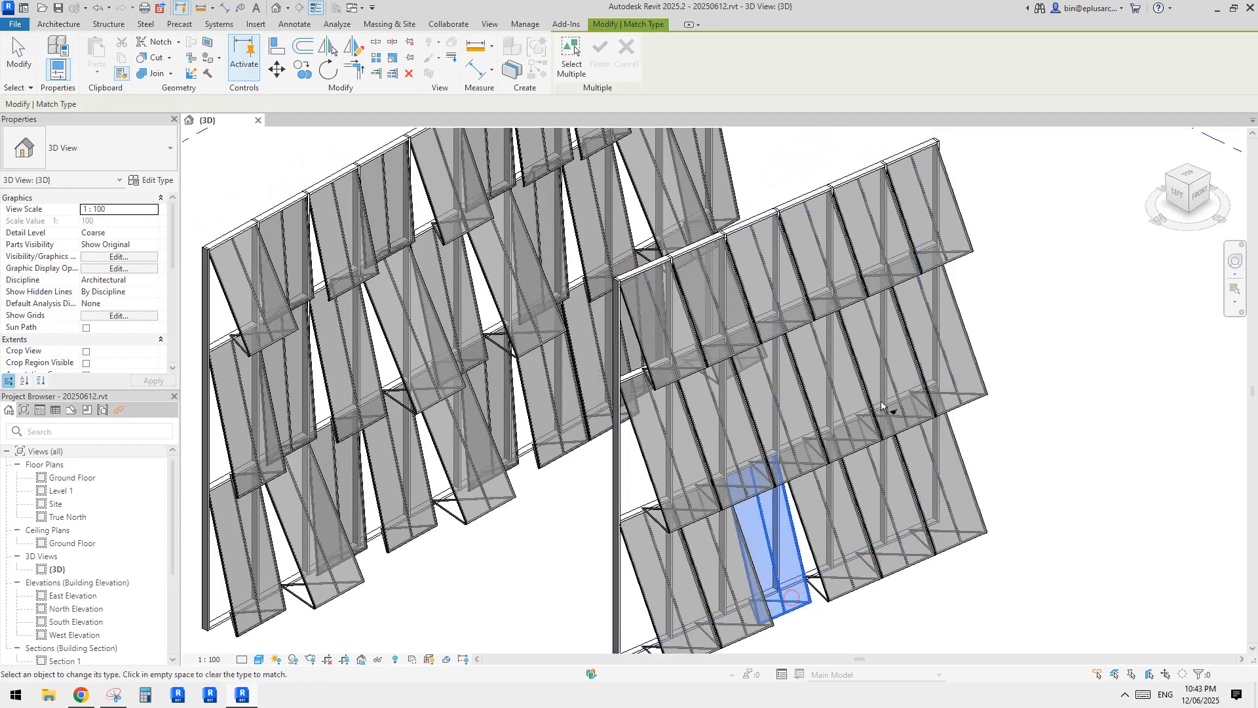
{"action": "scroll", "coordinate": [859, 505], "scroll_direction": "down", "scroll_amount": 3}
{"action": "key", "text": "Escape"}
{"action": "key", "text": "Escape"}
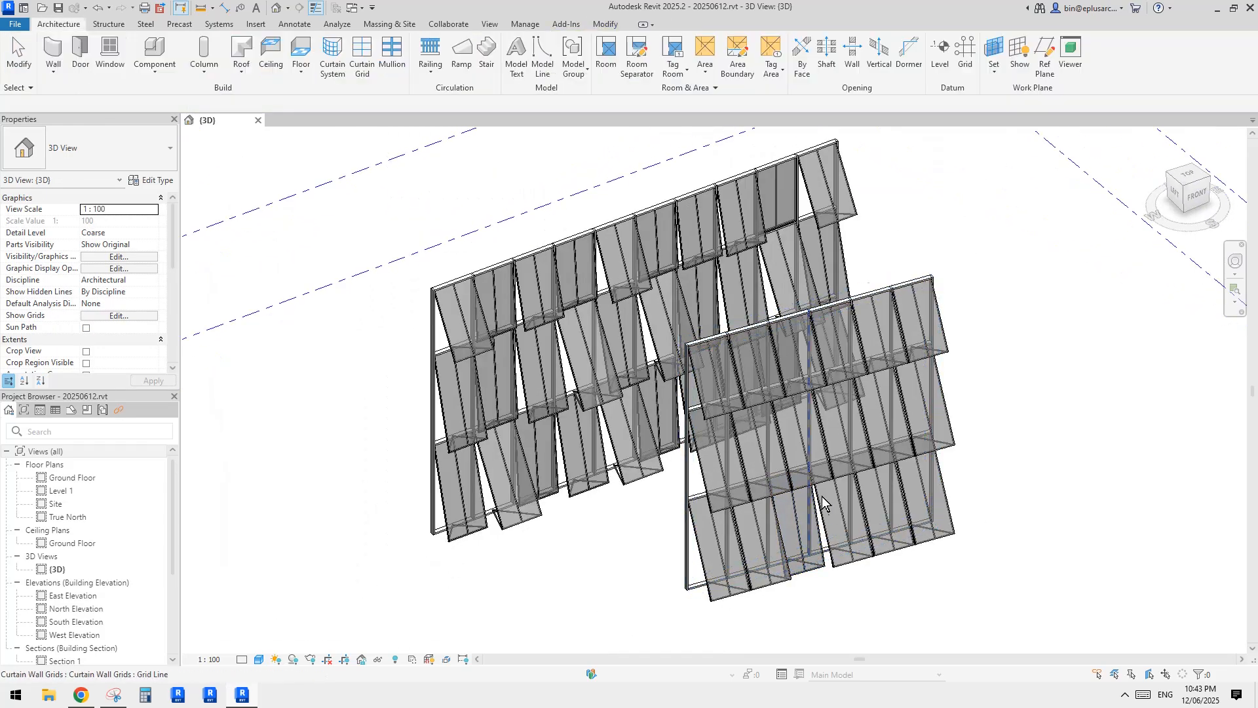
Step: Set angle "a" to 15° for four scattered panels of the new wall: two in the bottom row, one middle, one top
{"action": "scroll", "coordinate": [822, 511], "scroll_direction": "up", "scroll_amount": 2}
{"action": "scroll", "coordinate": [833, 480], "scroll_direction": "down", "scroll_amount": 1}
{"action": "middle_click_drag", "start_coordinate": [846, 483], "coordinate": [854, 525]}
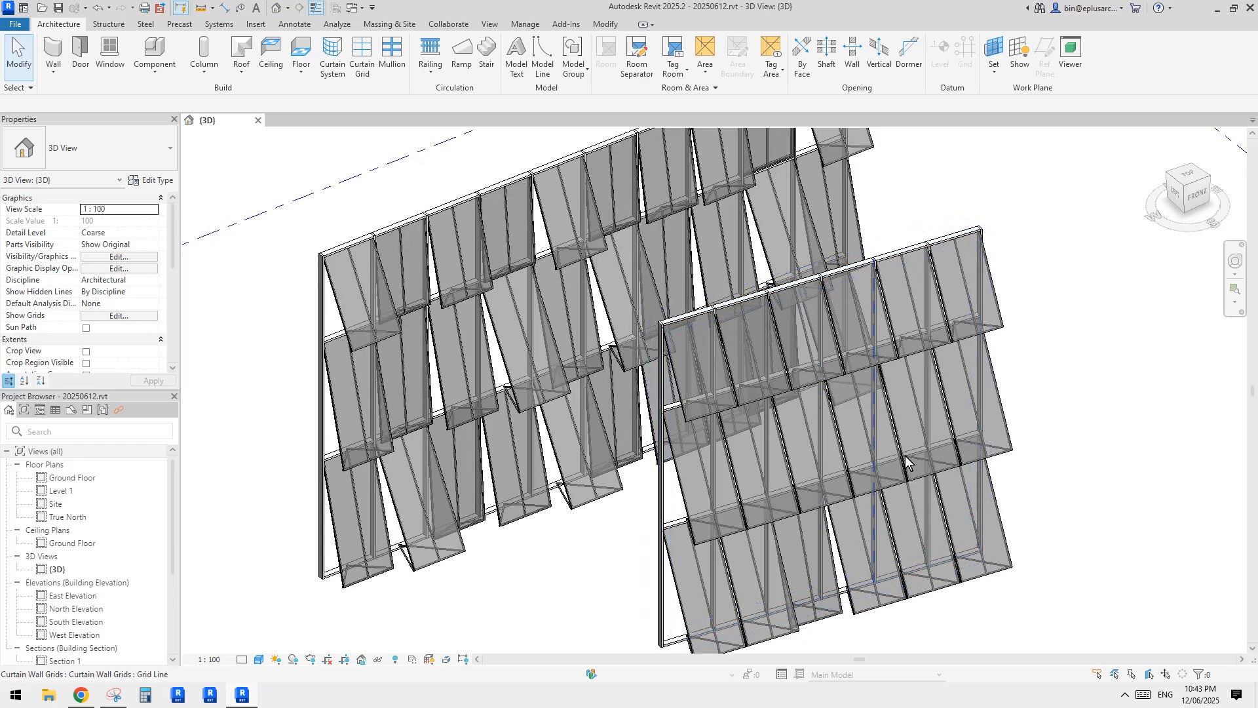
{"action": "left_click", "coordinate": [911, 442]}
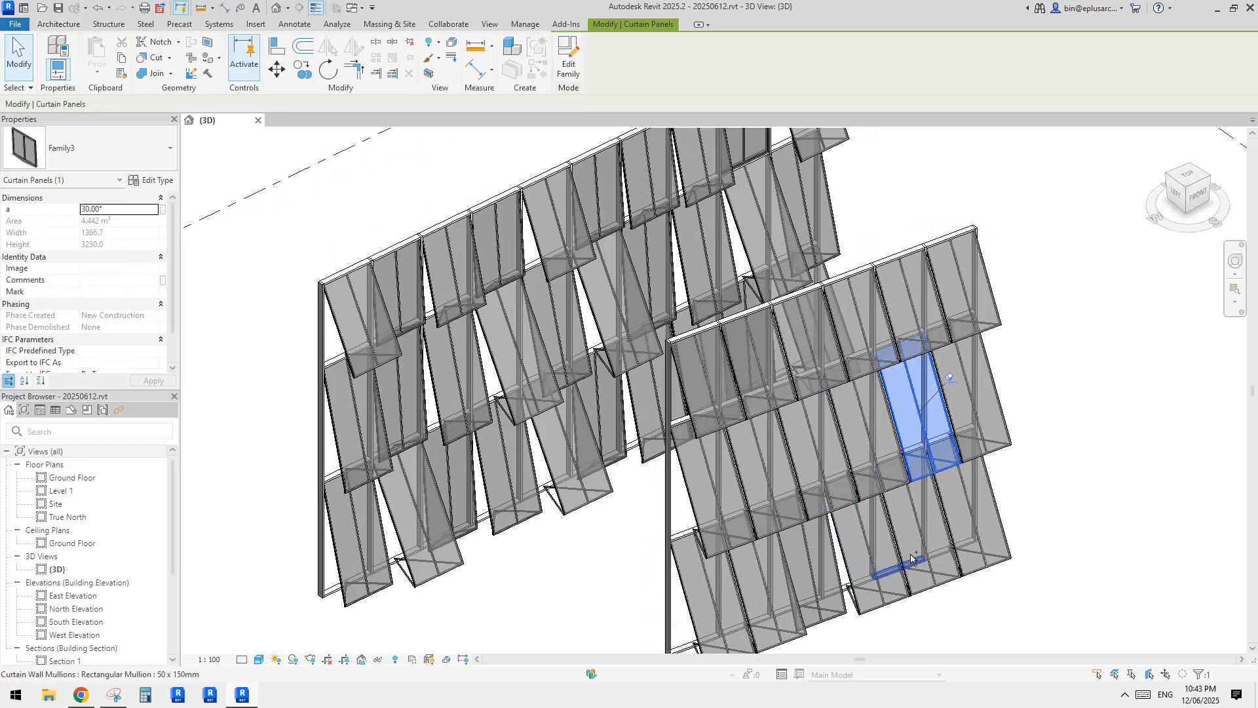
{"action": "left_click", "coordinate": [916, 534], "text": "ctrl"}
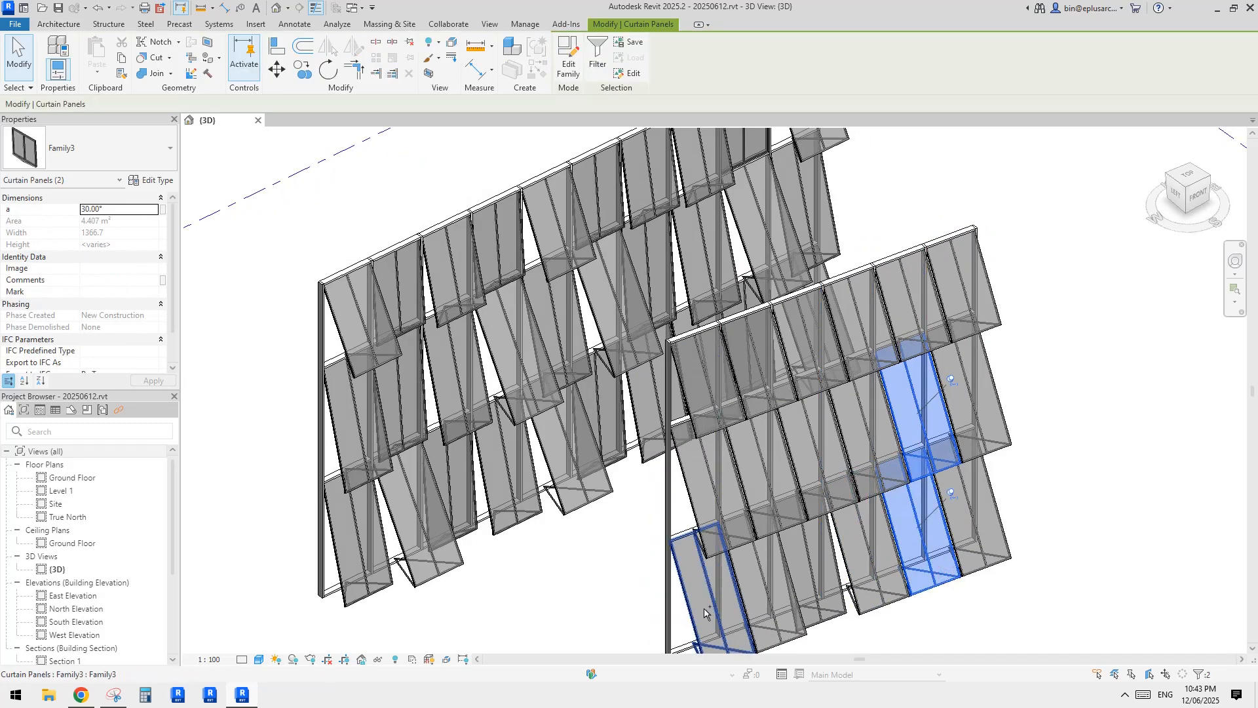
{"action": "left_click", "coordinate": [705, 613], "text": "ctrl"}
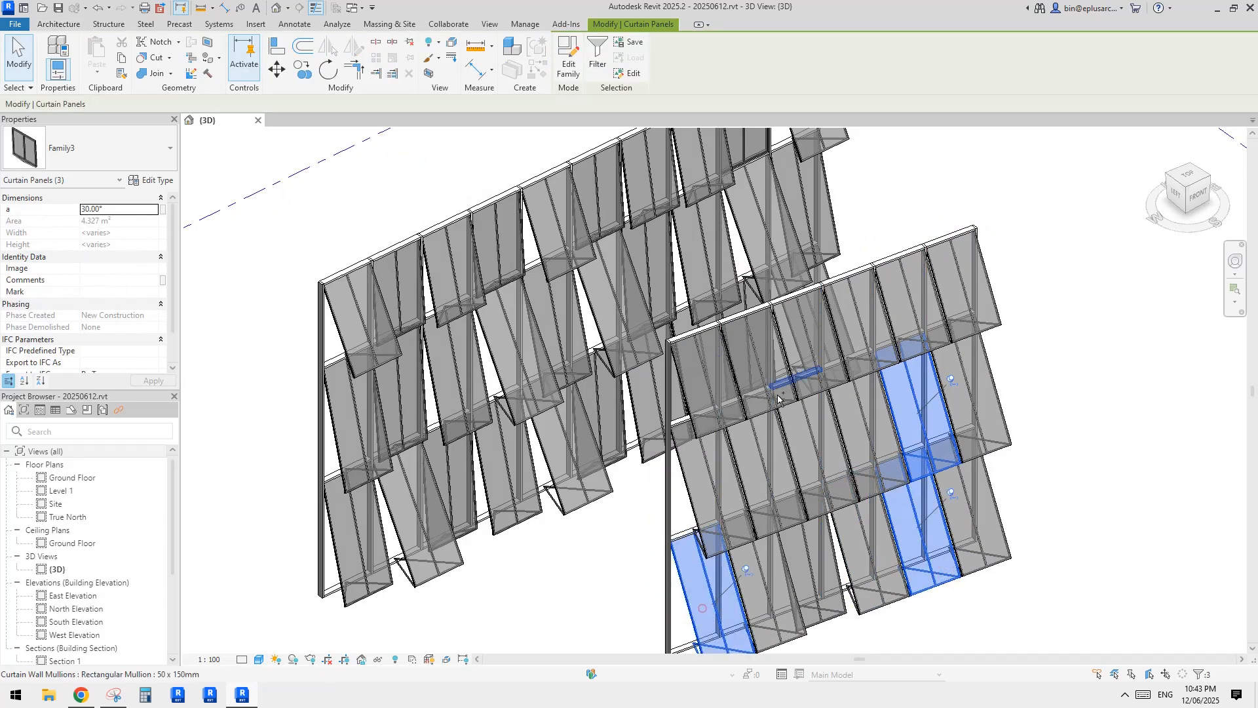
{"action": "left_click", "coordinate": [954, 287], "text": "ctrl"}
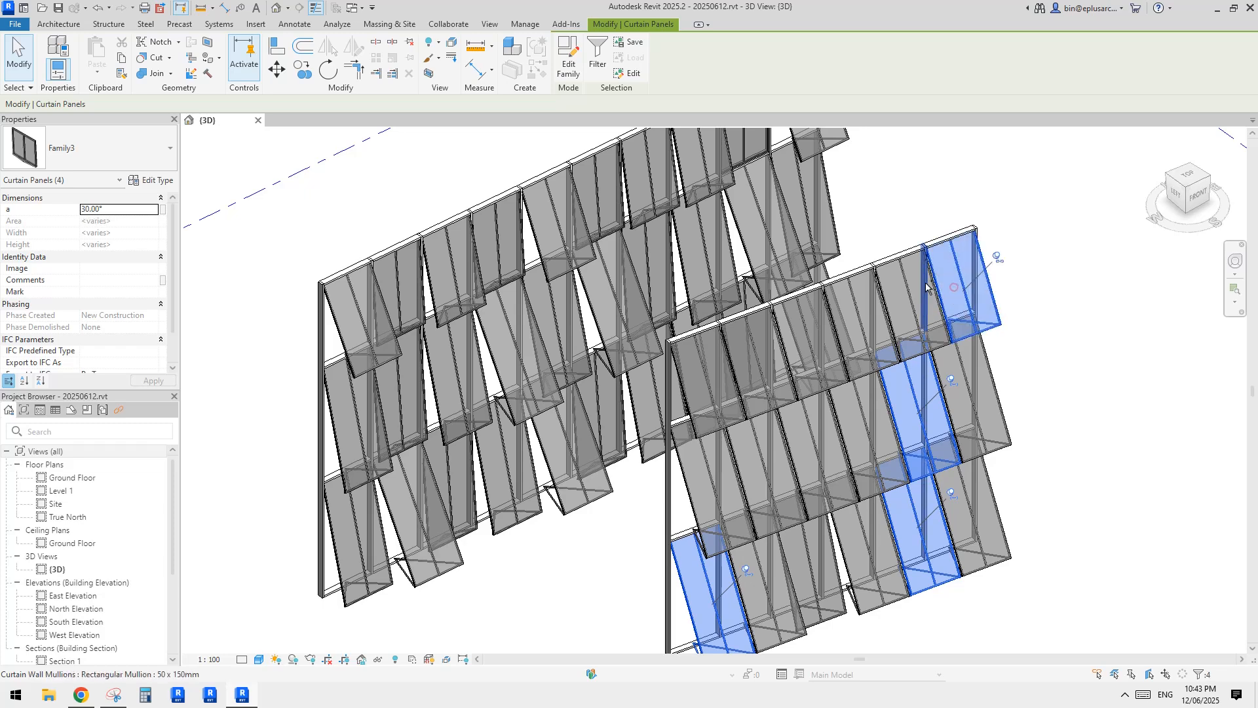
{"action": "left_click", "coordinate": [118, 209]}
{"action": "type", "text": "15"}
{"action": "key", "text": "Return"}
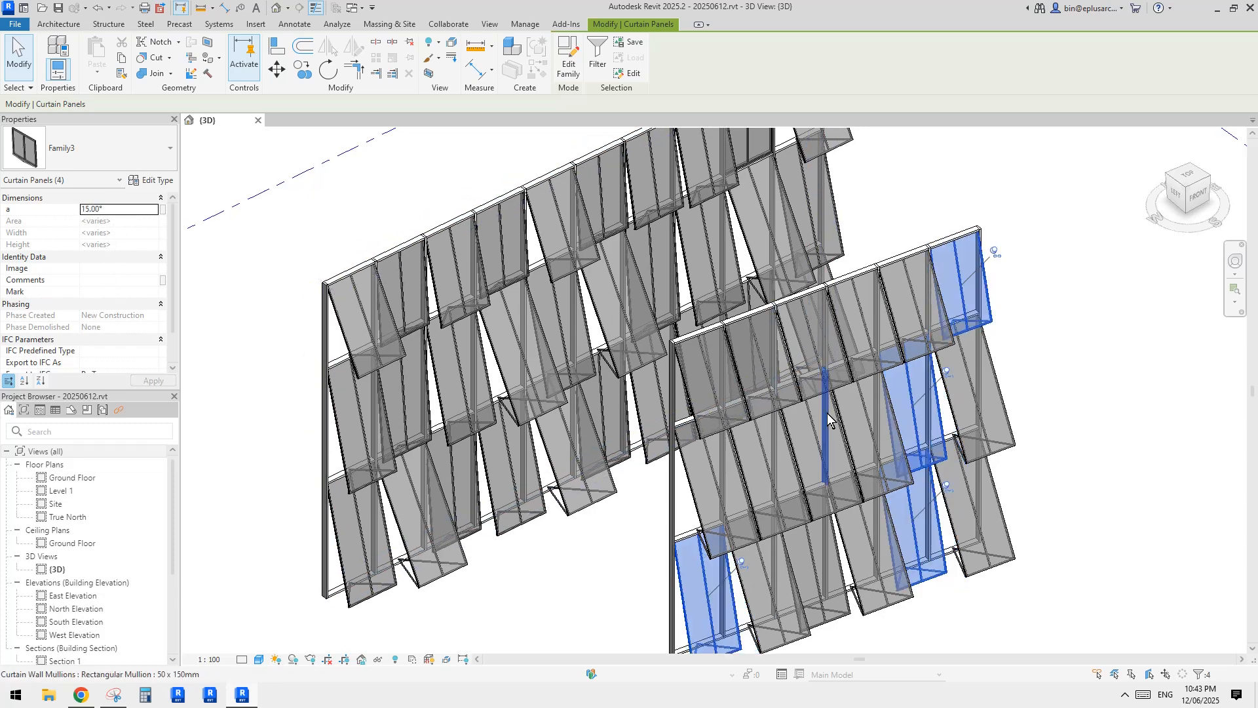
{"action": "left_click", "coordinate": [1047, 482]}
Step: Inspect both curtain walls in 3D and close the project 20250612 without saving the changes
{"action": "mouse_move", "coordinate": [1047, 482]}
{"action": "middle_mouse_down"}
{"action": "mouse_move", "coordinate": [1028, 452]}
{"action": "mouse_move", "coordinate": [891, 432]}
{"action": "mouse_move", "coordinate": [556, 430]}
{"action": "mouse_move", "coordinate": [778, 539]}
{"action": "mouse_move", "coordinate": [929, 598]}
{"action": "mouse_move", "coordinate": [960, 596]}
{"action": "mouse_move", "coordinate": [837, 527]}
{"action": "mouse_move", "coordinate": [852, 543]}
{"action": "mouse_move", "coordinate": [751, 546]}
{"action": "mouse_move", "coordinate": [958, 553]}
{"action": "mouse_move", "coordinate": [824, 498]}
{"action": "mouse_move", "coordinate": [889, 509]}
{"action": "mouse_move", "coordinate": [840, 463]}
{"action": "mouse_move", "coordinate": [836, 383]}
{"action": "mouse_move", "coordinate": [757, 543]}
{"action": "middle_mouse_up"}
{"action": "scroll", "coordinate": [781, 543], "scroll_direction": "up", "scroll_amount": 5}
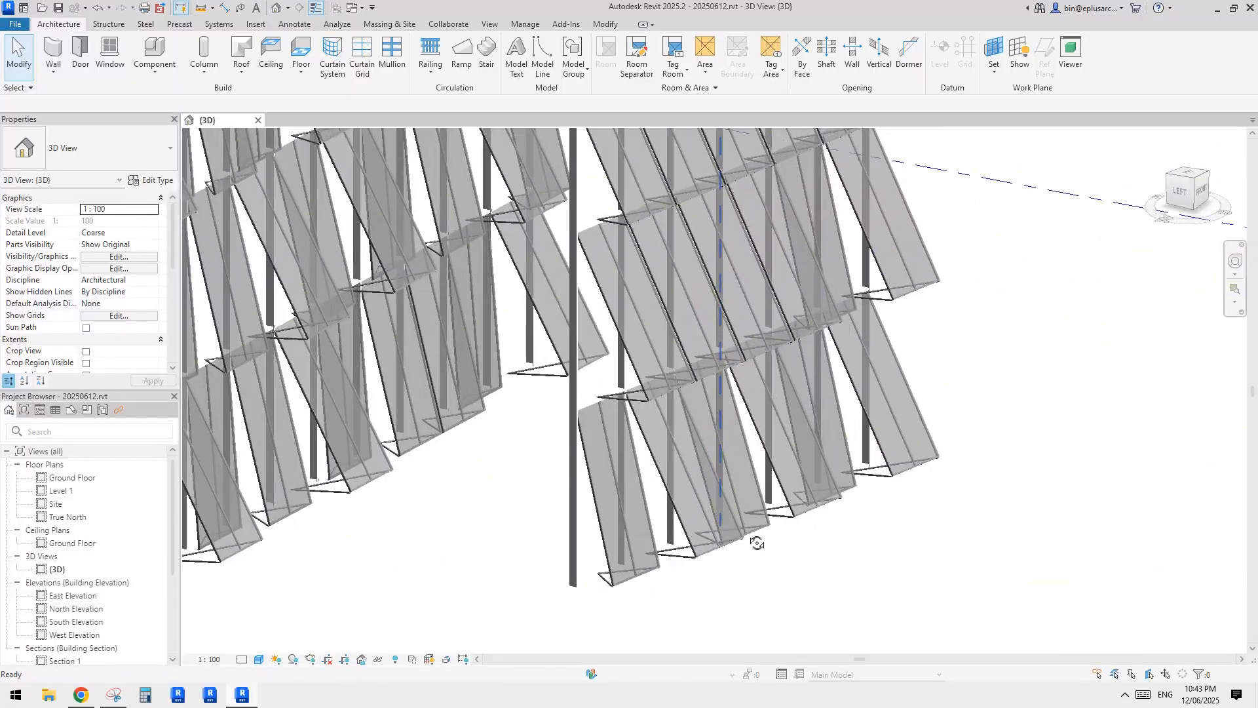
{"action": "scroll", "coordinate": [866, 499], "scroll_direction": "down", "scroll_amount": 2}
{"action": "middle_click_drag", "start_coordinate": [866, 498], "coordinate": [866, 545], "text": "shift"}
{"action": "scroll", "coordinate": [753, 452], "scroll_direction": "up", "scroll_amount": 1}
{"action": "middle_click_drag", "start_coordinate": [753, 453], "coordinate": [863, 541]}
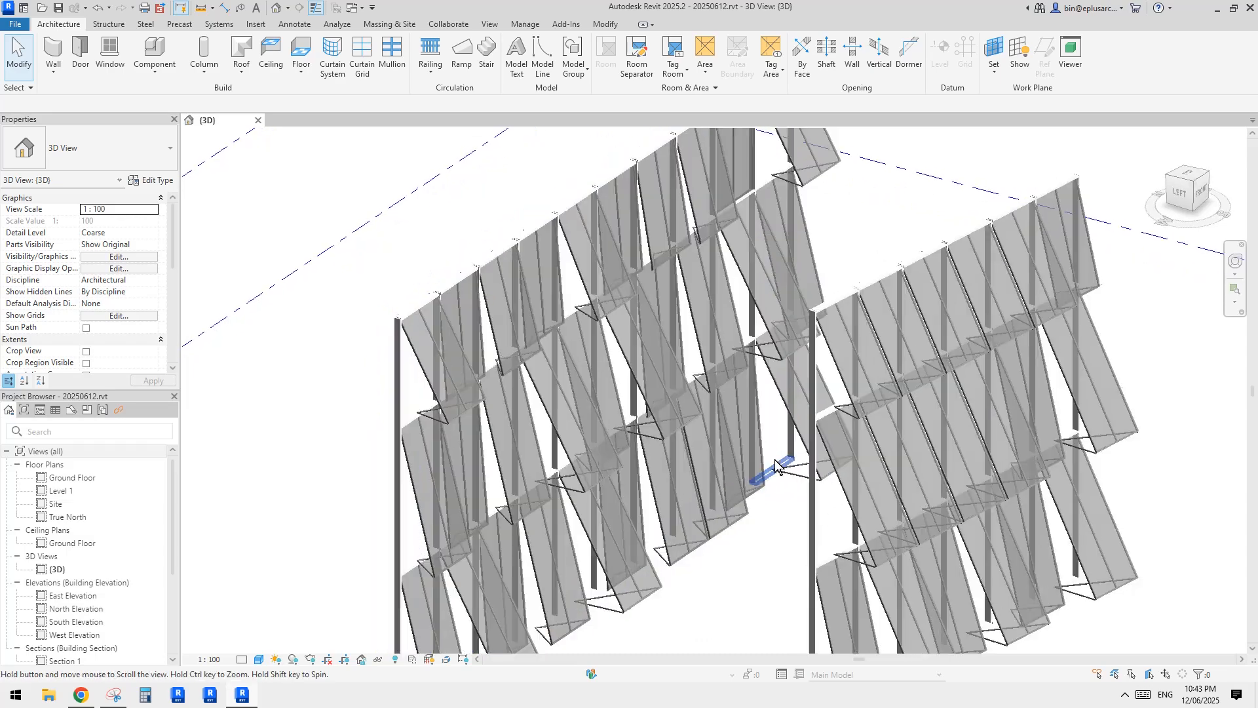
{"action": "left_click", "coordinate": [258, 120]}
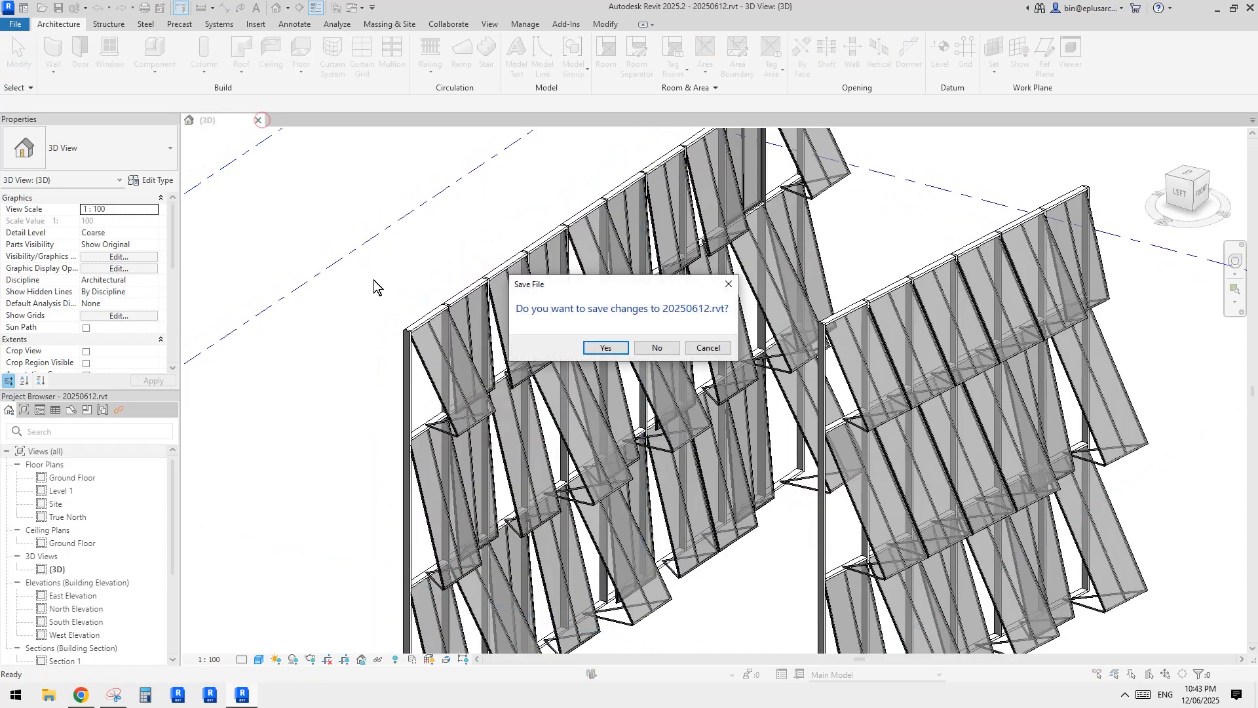
{"action": "left_click", "coordinate": [657, 348]}
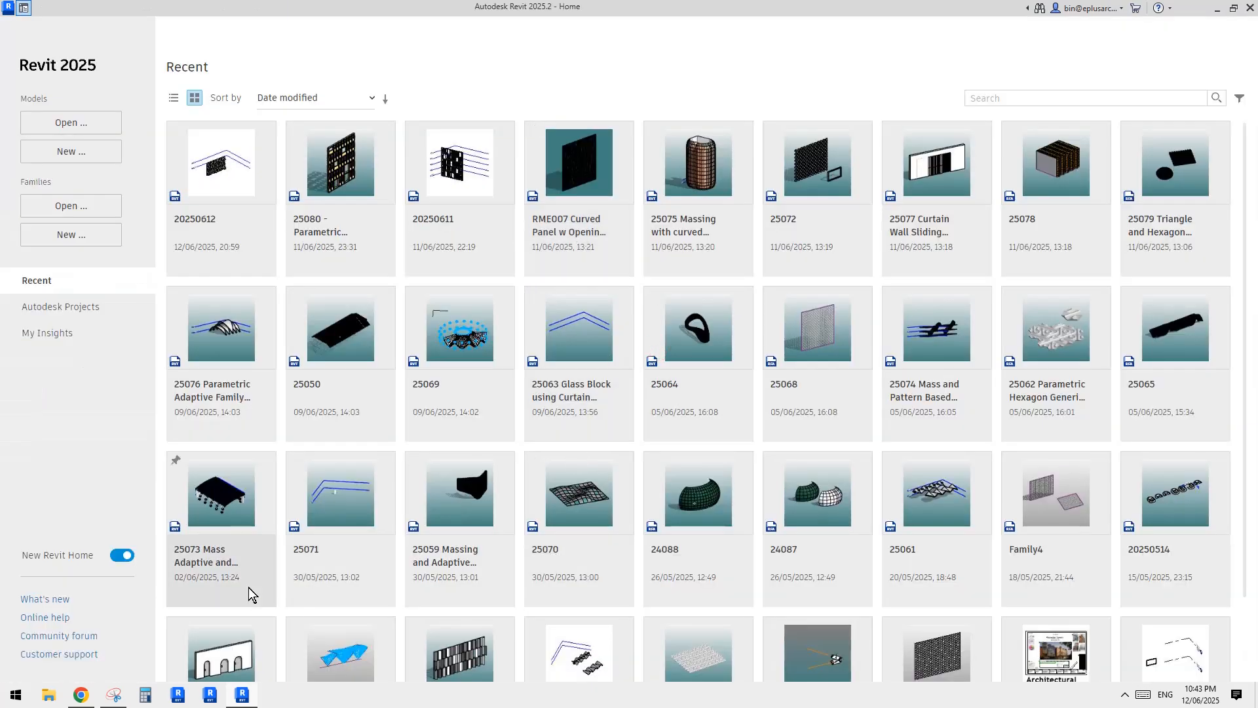
Step: Switch to the Snipping Tool, mark up one shading panel on the facade photo with the pen, and return to Revit
{"action": "left_click", "coordinate": [113, 695]}
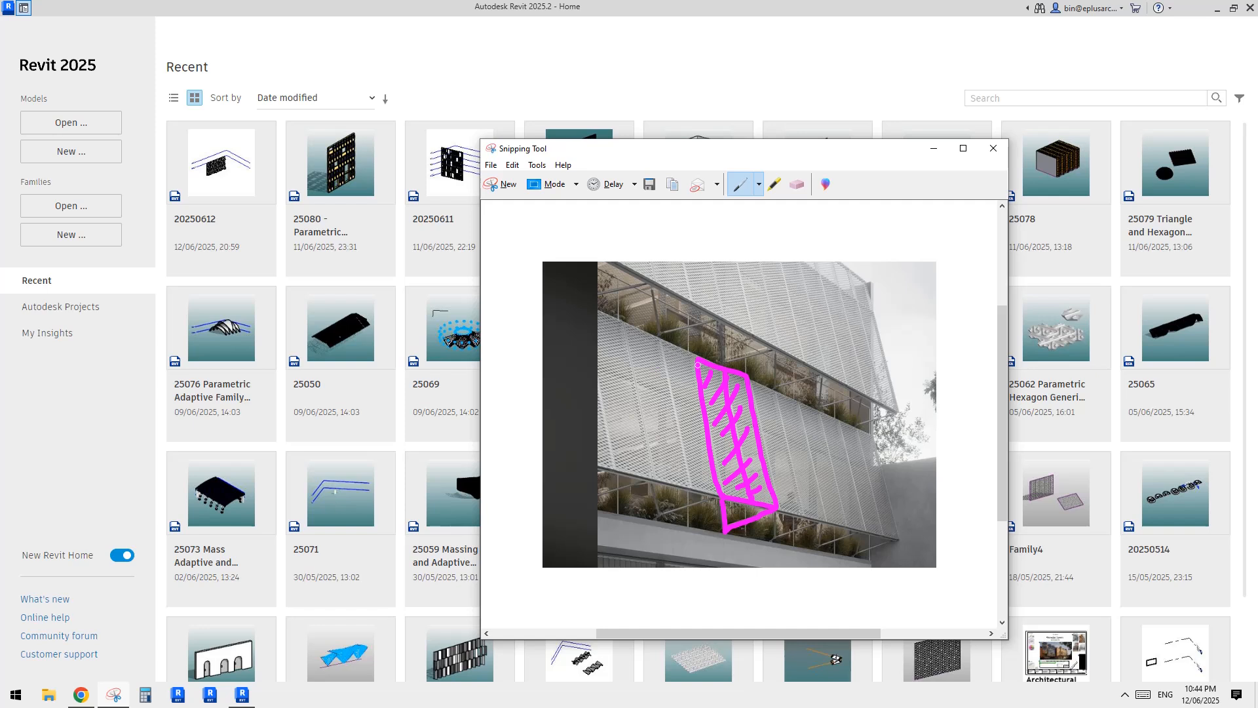
{"action": "left_click_drag", "start_coordinate": [722, 386], "coordinate": [712, 479]}
{"action": "left_click", "coordinate": [242, 695]}
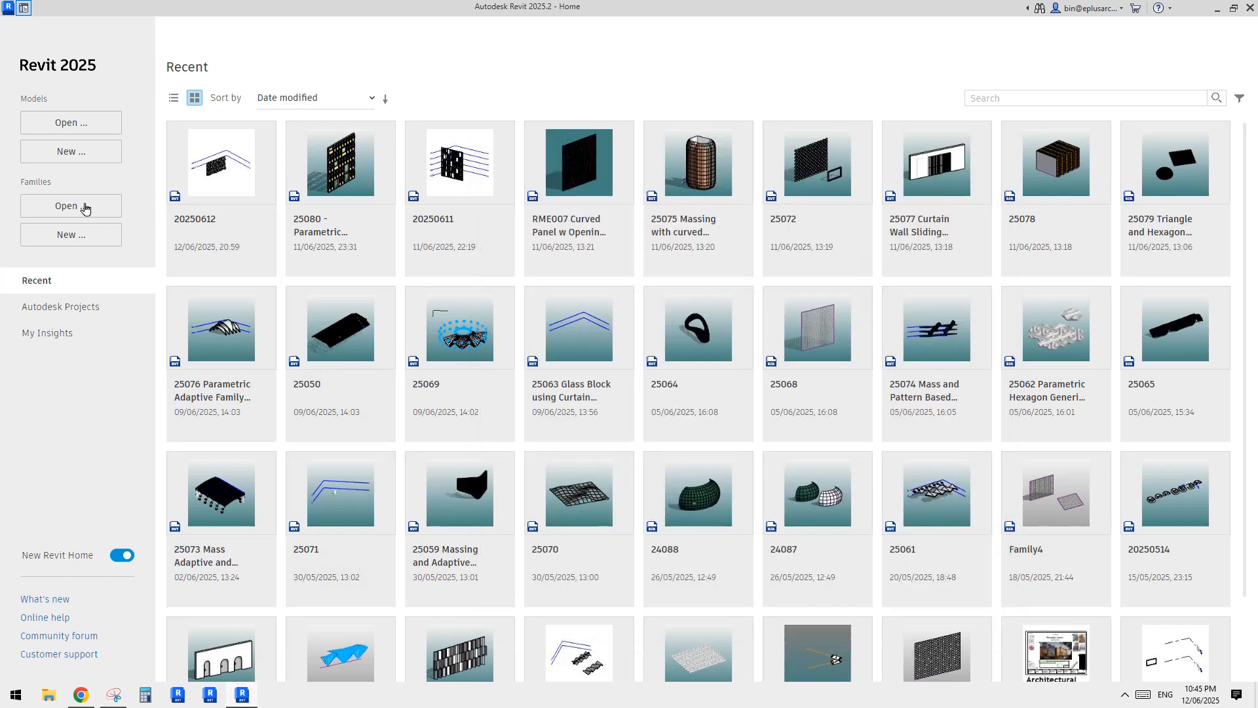
Step: Create a new family from the Metric Generic Model template
{"action": "left_click", "coordinate": [73, 236]}
{"action": "scroll", "coordinate": [778, 322], "scroll_direction": "down", "scroll_amount": 5}
{"action": "scroll", "coordinate": [779, 322], "scroll_direction": "down", "scroll_amount": 7}
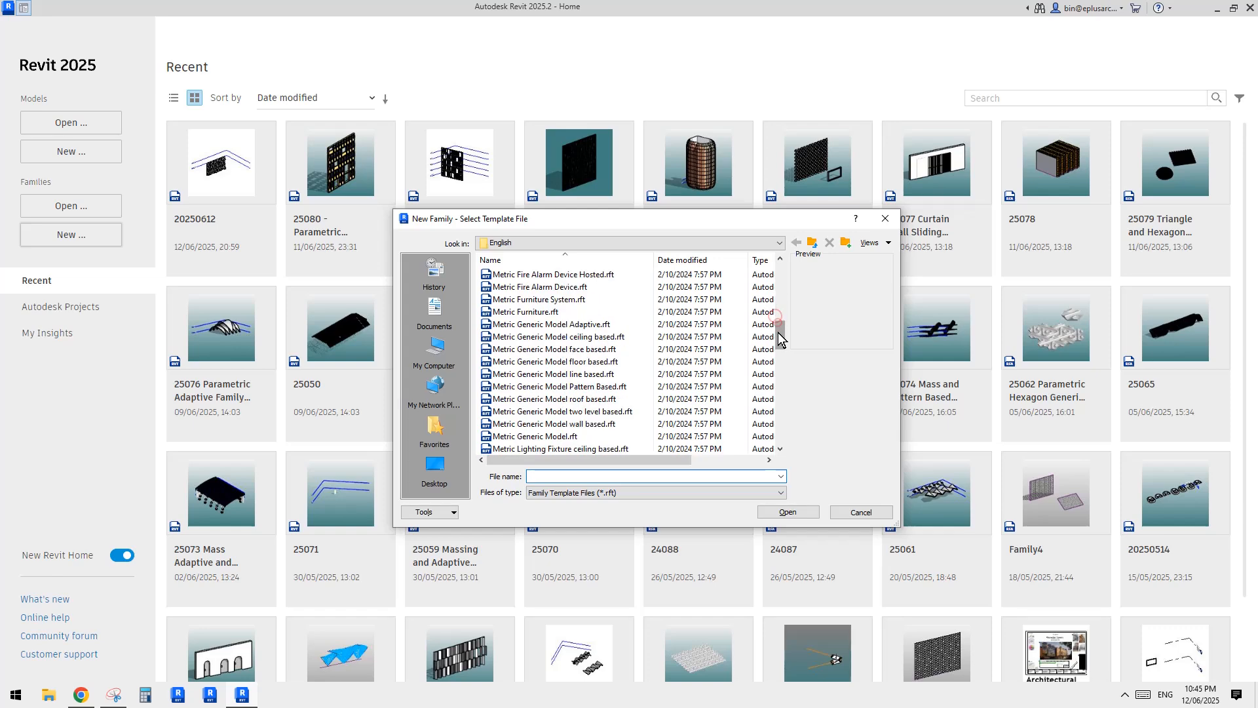
{"action": "double_click", "coordinate": [548, 385]}
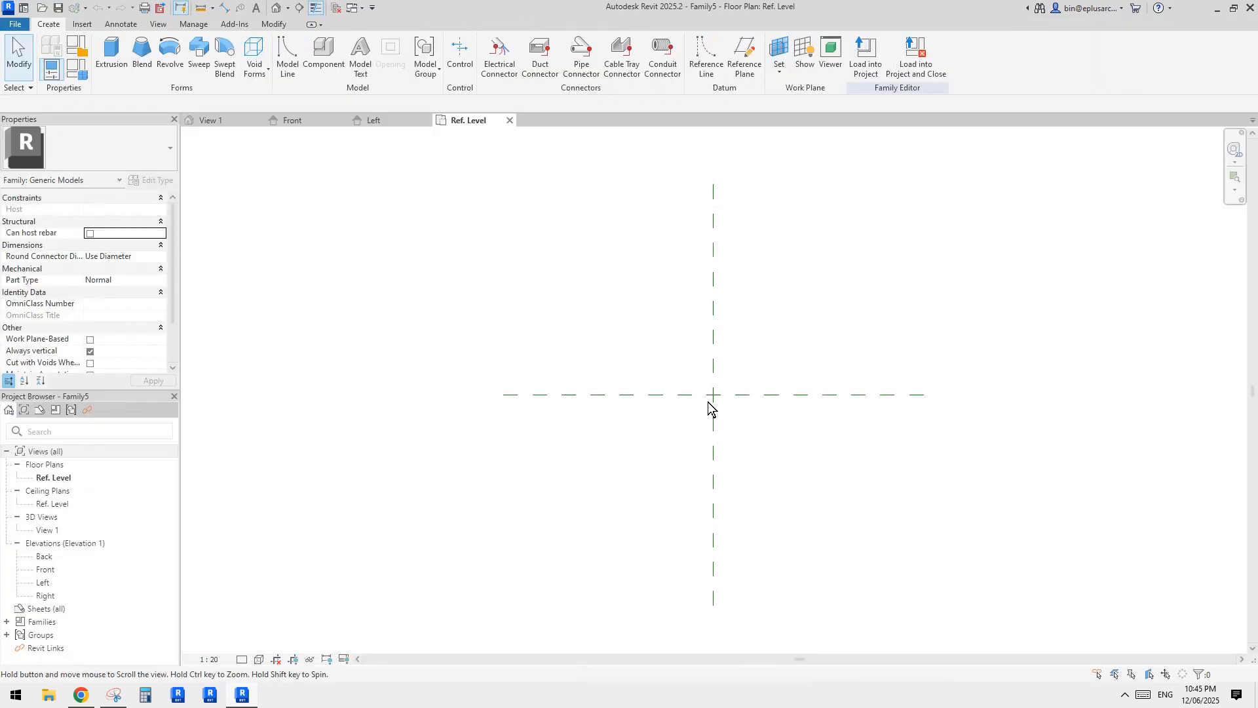
Step: Draw two vertical reference planes in the Ref. Level plan, one on each side of the centre plane
{"action": "middle_click_drag", "start_coordinate": [708, 402], "coordinate": [697, 418]}
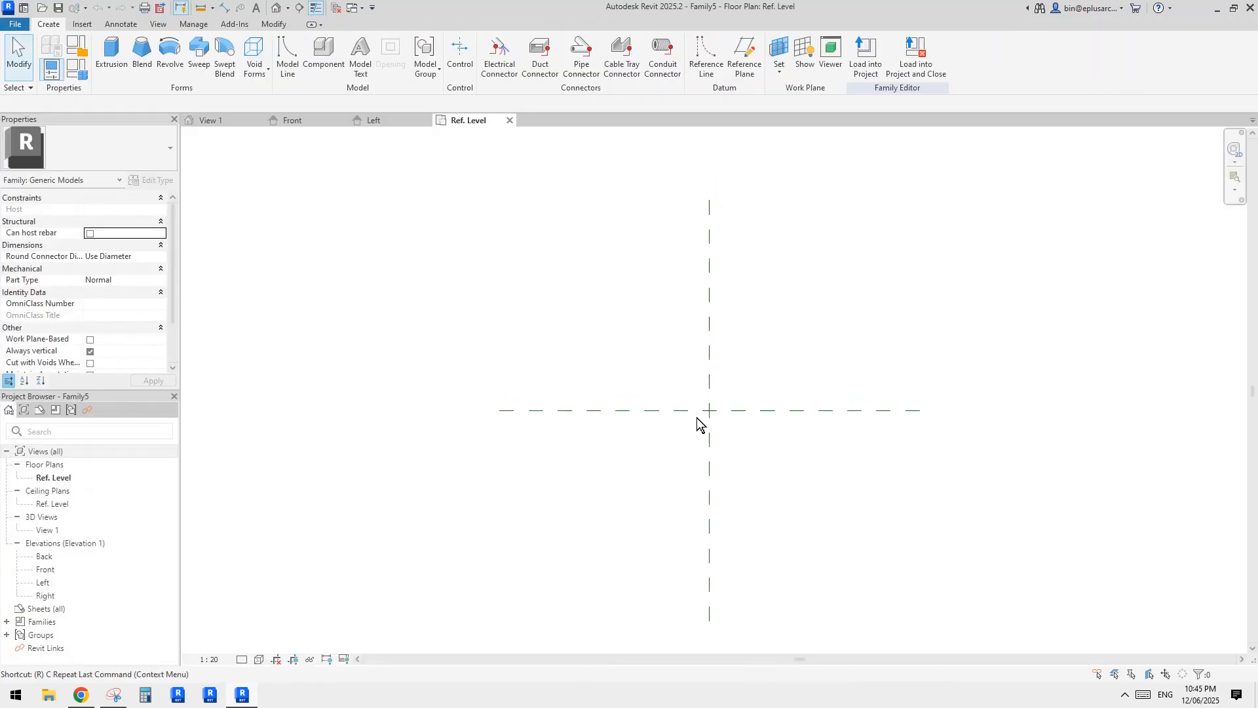
{"action": "key", "text": "r"}
{"action": "key", "text": "p"}
{"action": "left_click", "coordinate": [650, 308]}
{"action": "left_click", "coordinate": [650, 497]}
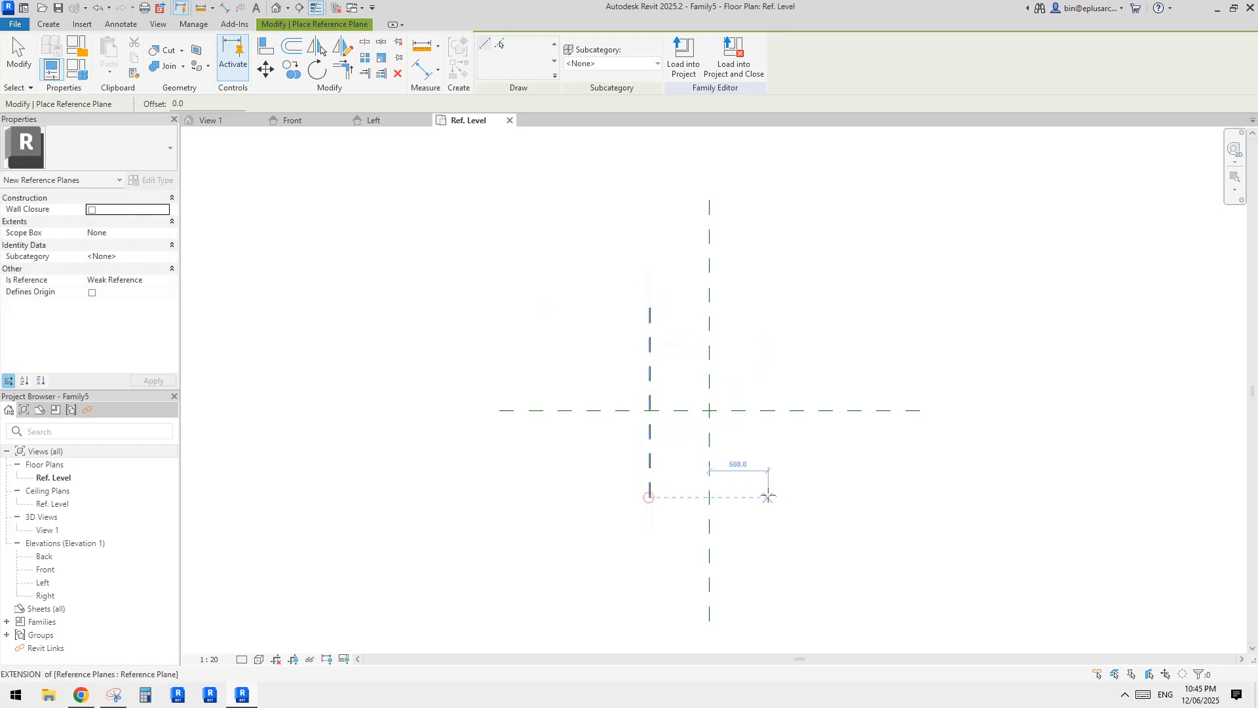
{"action": "left_click", "coordinate": [758, 497]}
{"action": "left_click", "coordinate": [759, 308]}
Step: Draw two horizontal reference planes, about 720 mm above and about 600 mm below the central front/back plane
{"action": "left_click", "coordinate": [817, 334]}
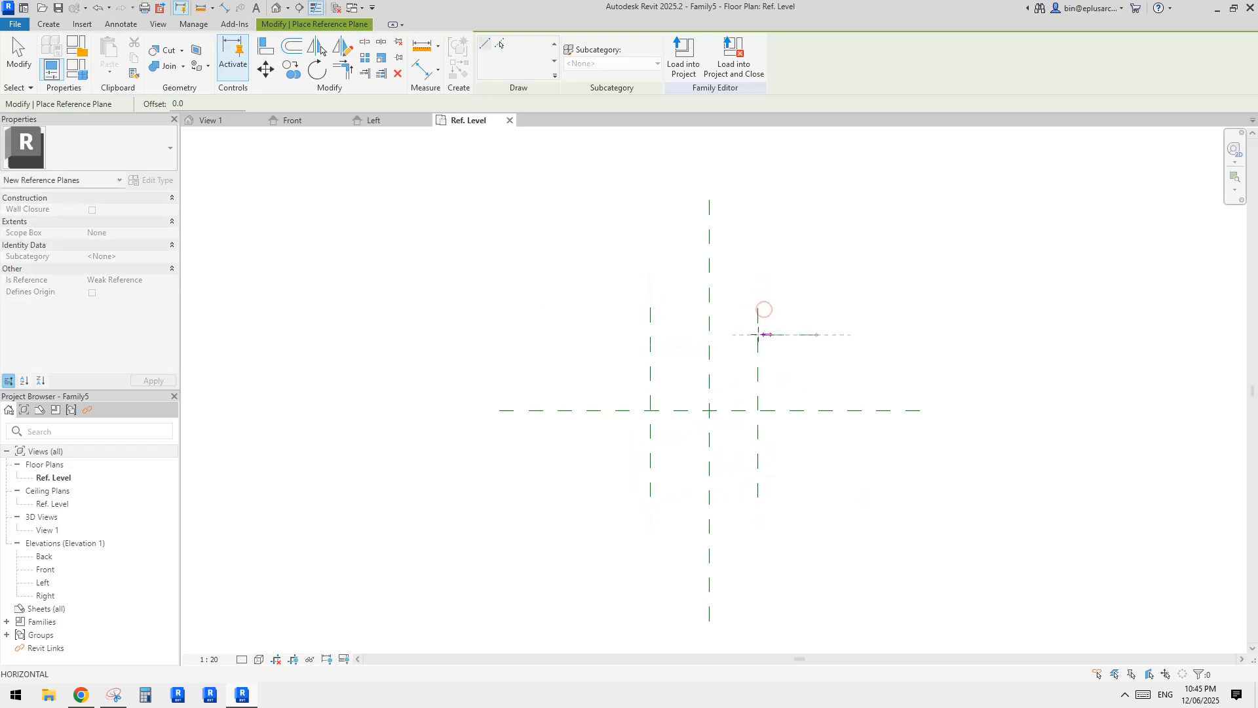
{"action": "left_click", "coordinate": [617, 334]}
{"action": "left_click", "coordinate": [800, 474]}
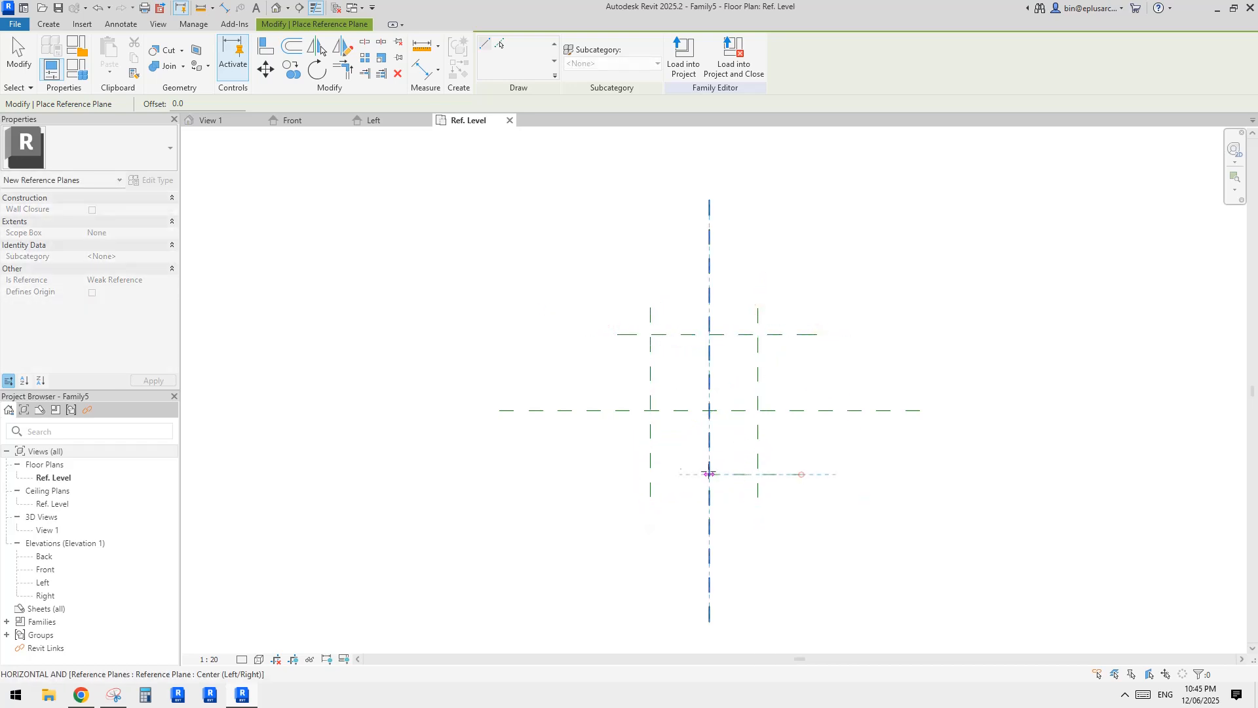
{"action": "left_click", "coordinate": [617, 474]}
Step: Dimension the three horizontal reference planes with an equality constraint, and add an overall dimension between the outer two
{"action": "middle_click_drag", "start_coordinate": [778, 398], "coordinate": [778, 413]}
{"action": "key", "text": "d"}
{"action": "key", "text": "i"}
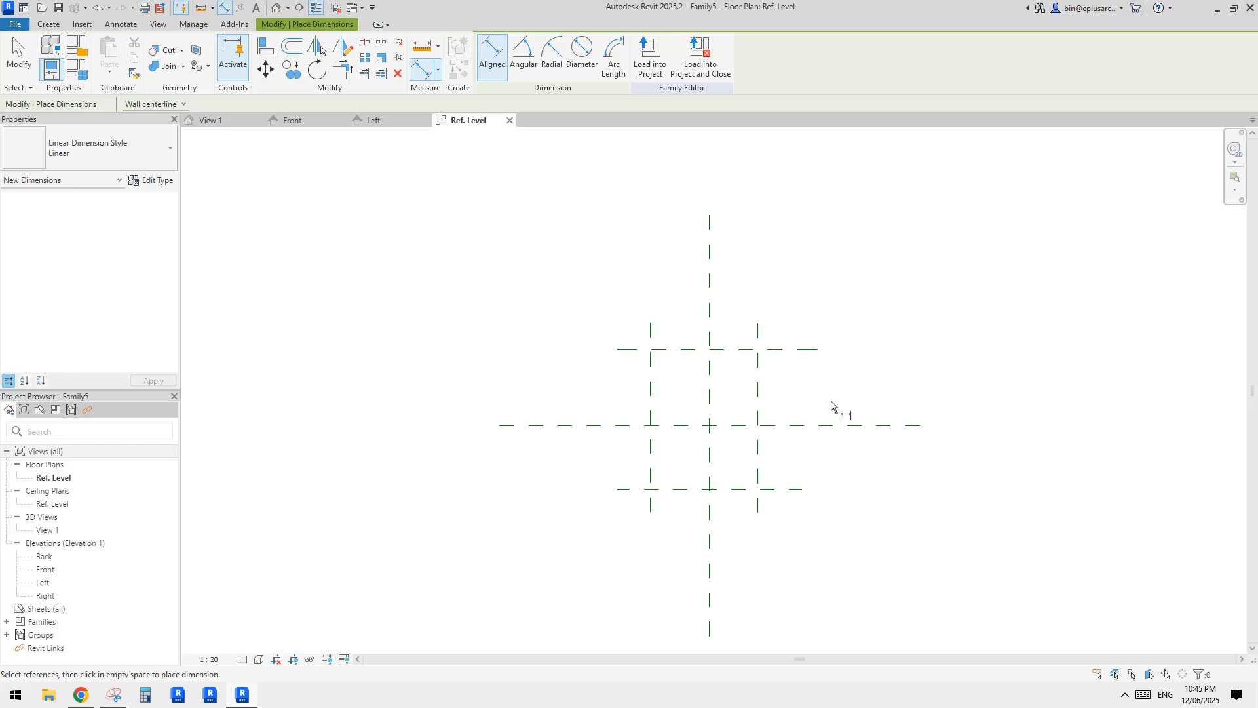
{"action": "left_click", "coordinate": [797, 349]}
{"action": "left_click", "coordinate": [793, 425]}
{"action": "left_click", "coordinate": [787, 488]}
{"action": "left_click", "coordinate": [825, 485]}
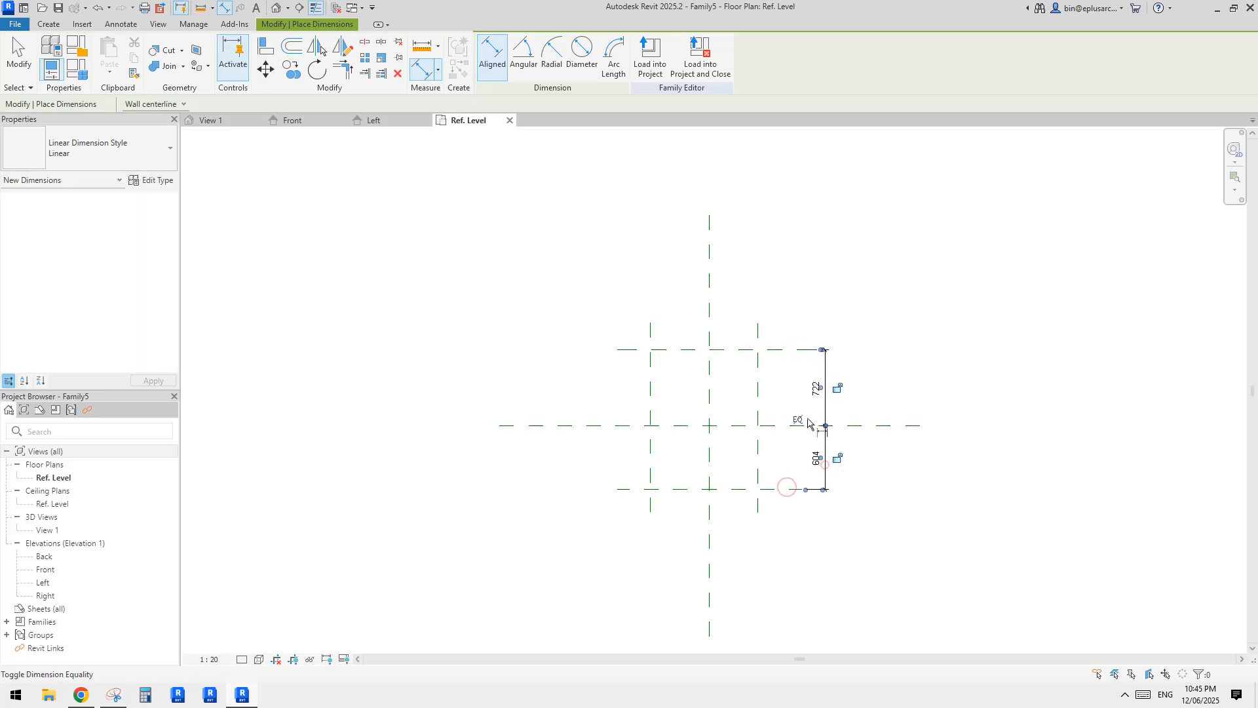
{"action": "left_click", "coordinate": [815, 428]}
{"action": "left_click", "coordinate": [784, 351]}
{"action": "left_click", "coordinate": [785, 502]}
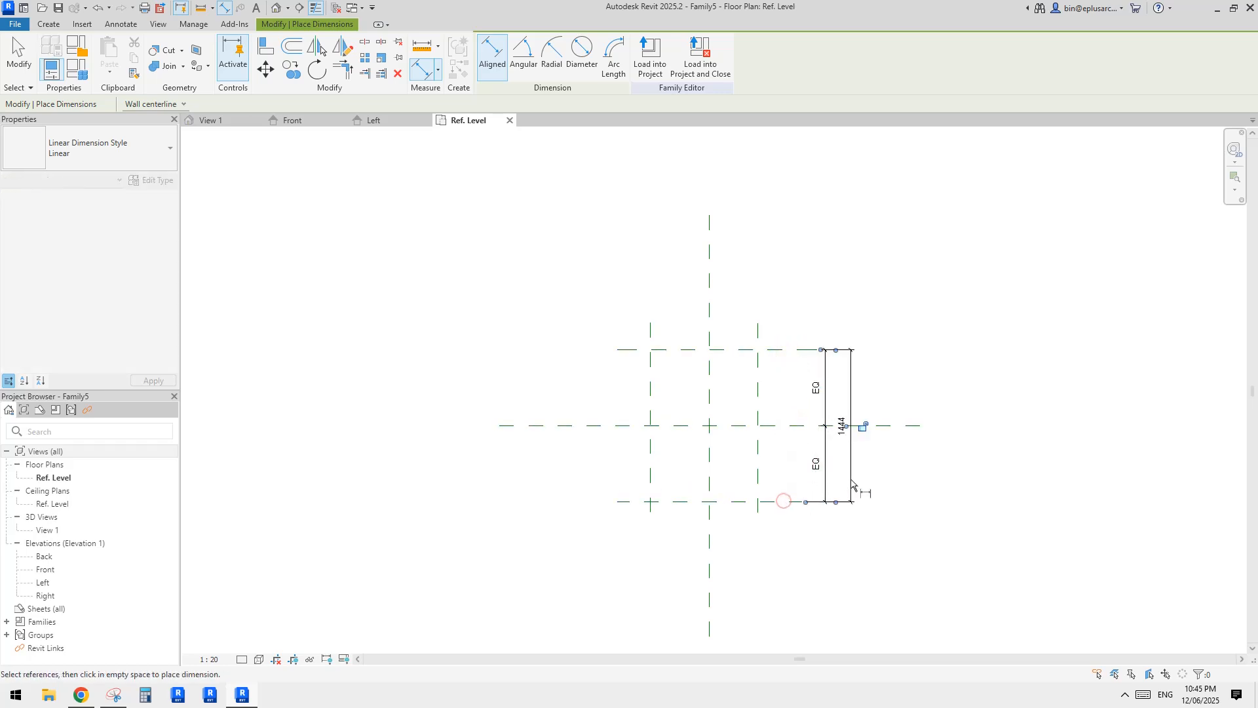
Step: Dimension the three vertical reference planes with an equality constraint, and add an overall dimension between the outer two
{"action": "left_click", "coordinate": [851, 427]}
{"action": "left_click", "coordinate": [758, 367]}
{"action": "left_click", "coordinate": [710, 367]}
{"action": "left_click", "coordinate": [650, 367]}
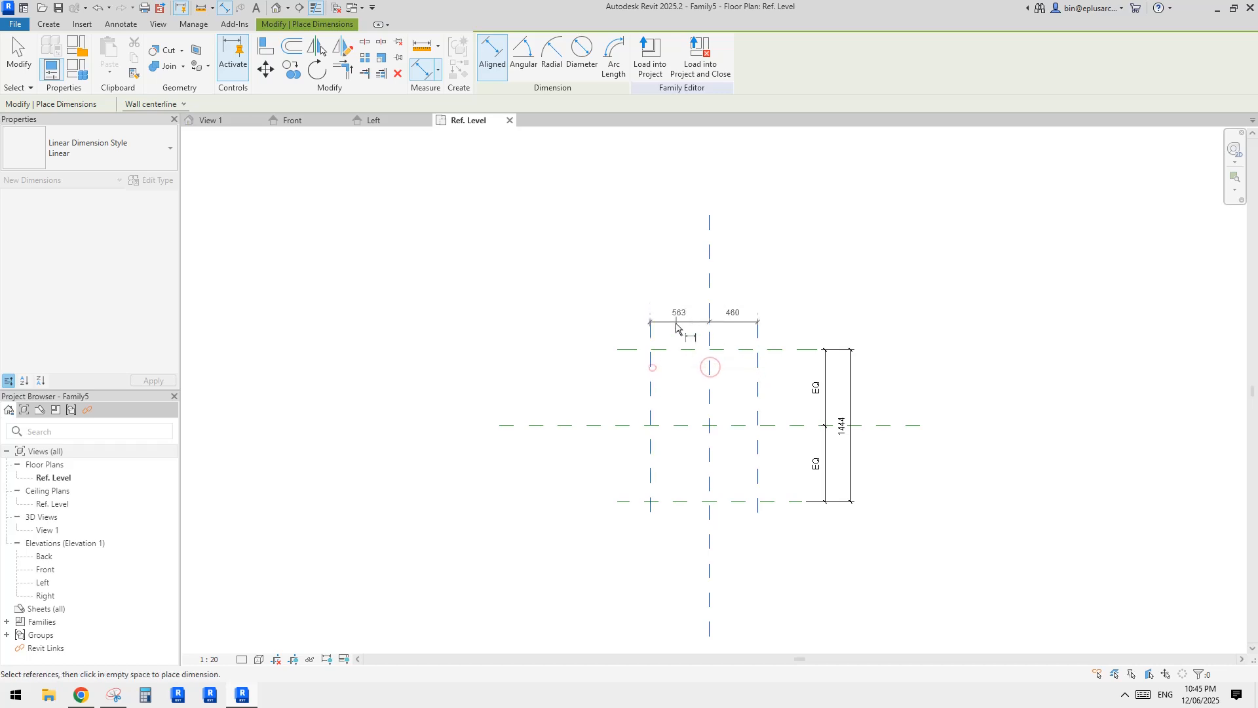
{"action": "left_click", "coordinate": [695, 301]}
{"action": "left_click", "coordinate": [705, 275]}
{"action": "left_click", "coordinate": [759, 364]}
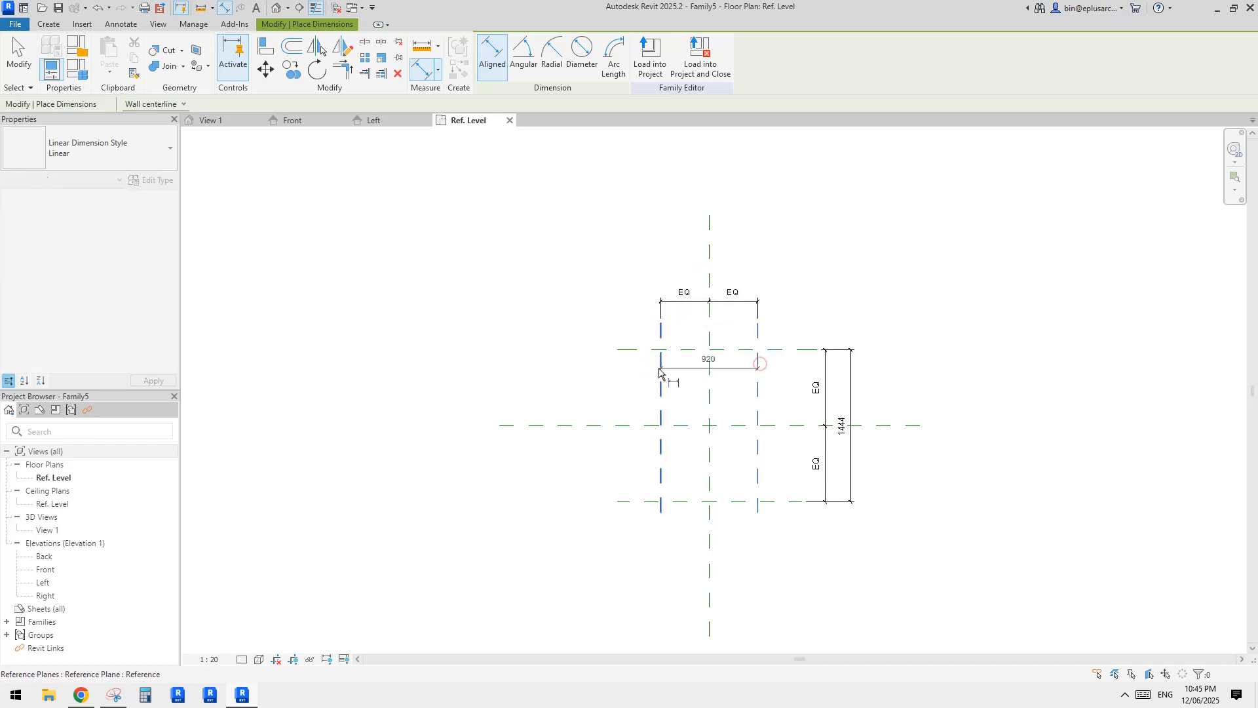
{"action": "left_click", "coordinate": [660, 367]}
{"action": "left_click", "coordinate": [677, 272]}
{"action": "key", "text": "Escape"}
Step: Label the overall horizontal dimension with a new instance family parameter named w
{"action": "left_click", "coordinate": [722, 273]}
{"action": "scroll", "coordinate": [741, 259], "scroll_direction": "up", "scroll_amount": 2}
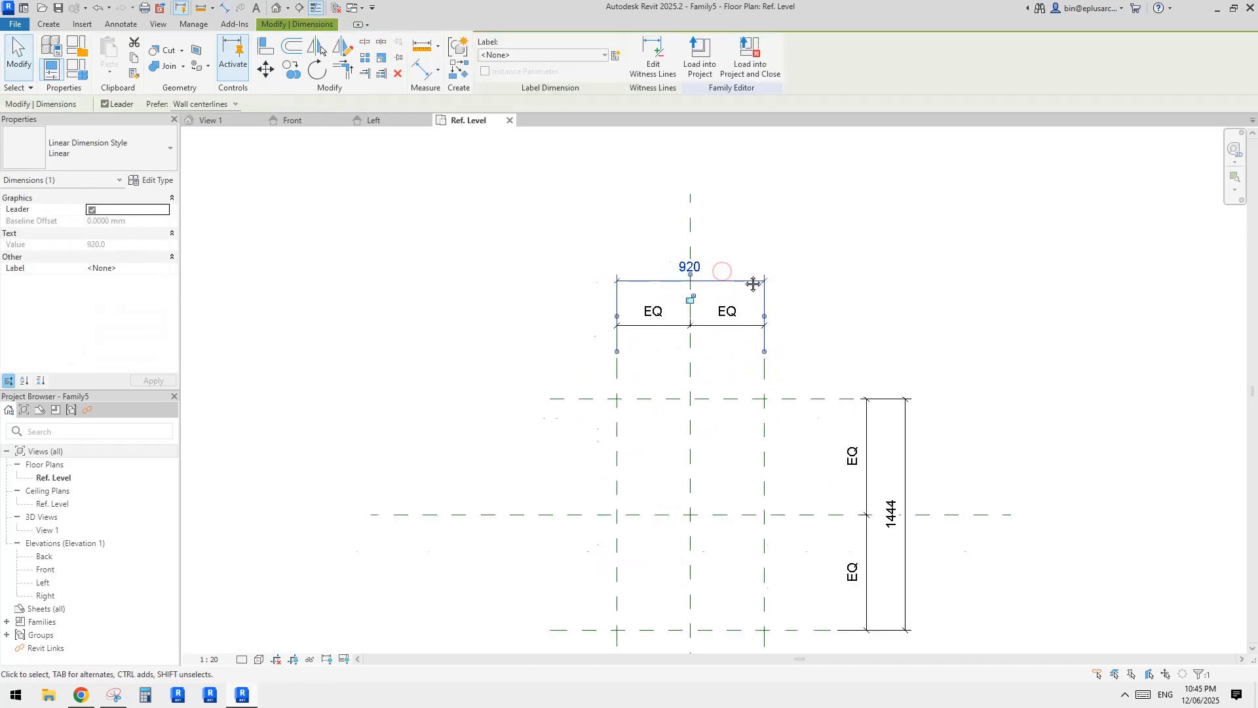
{"action": "left_click", "coordinate": [616, 55]}
{"action": "type", "text": "w"}
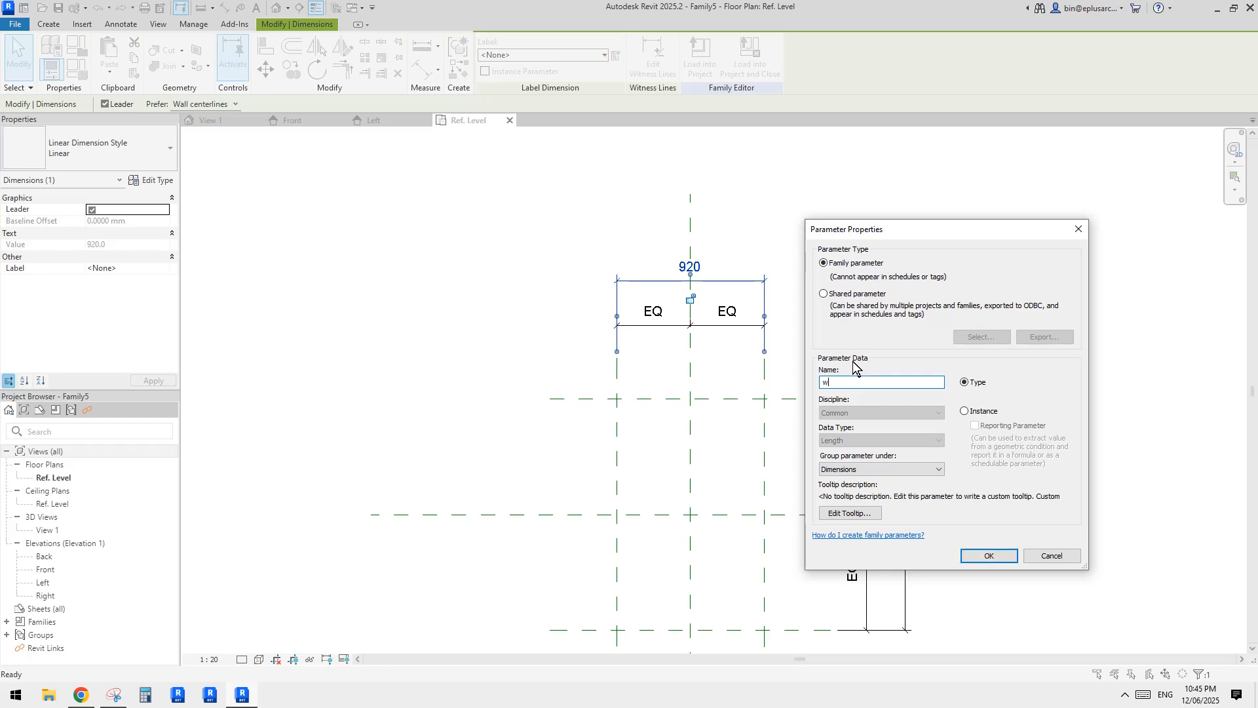
{"action": "left_click", "coordinate": [964, 411]}
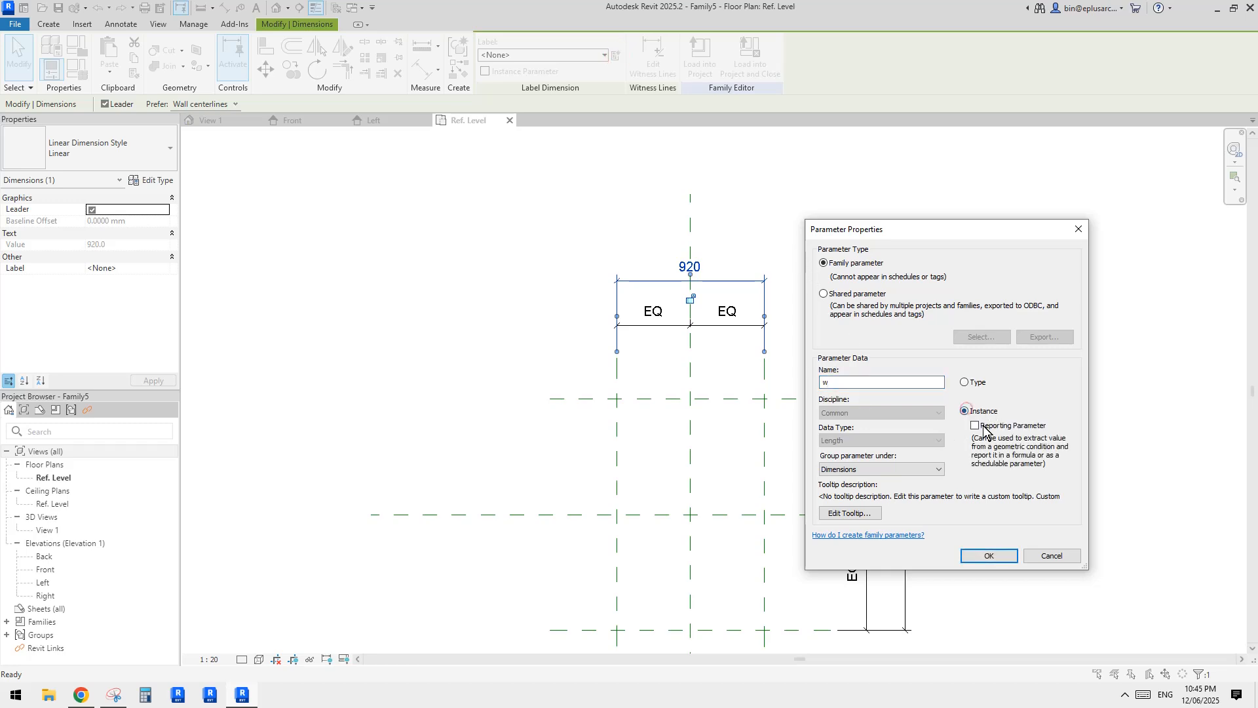
{"action": "left_click", "coordinate": [990, 556]}
{"action": "middle_click_drag", "start_coordinate": [832, 392], "coordinate": [829, 363]}
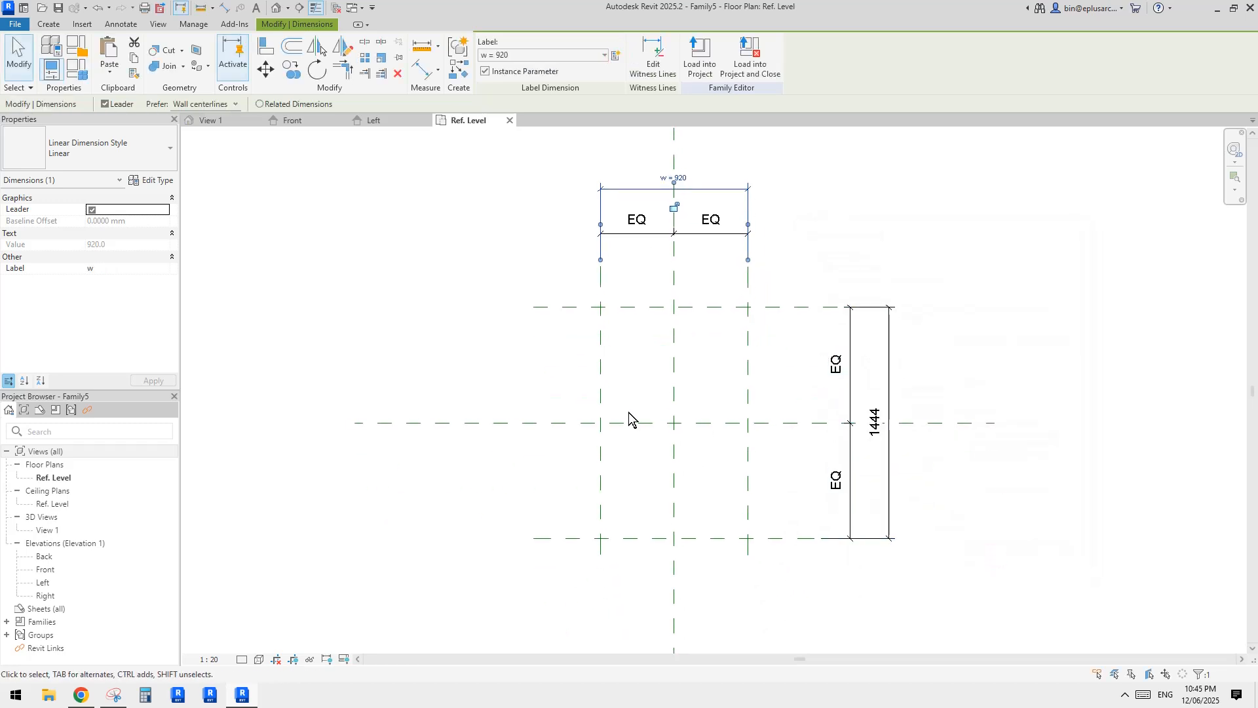
Step: Label the overall vertical dimension with a new instance family parameter named h
{"action": "left_click", "coordinate": [873, 419]}
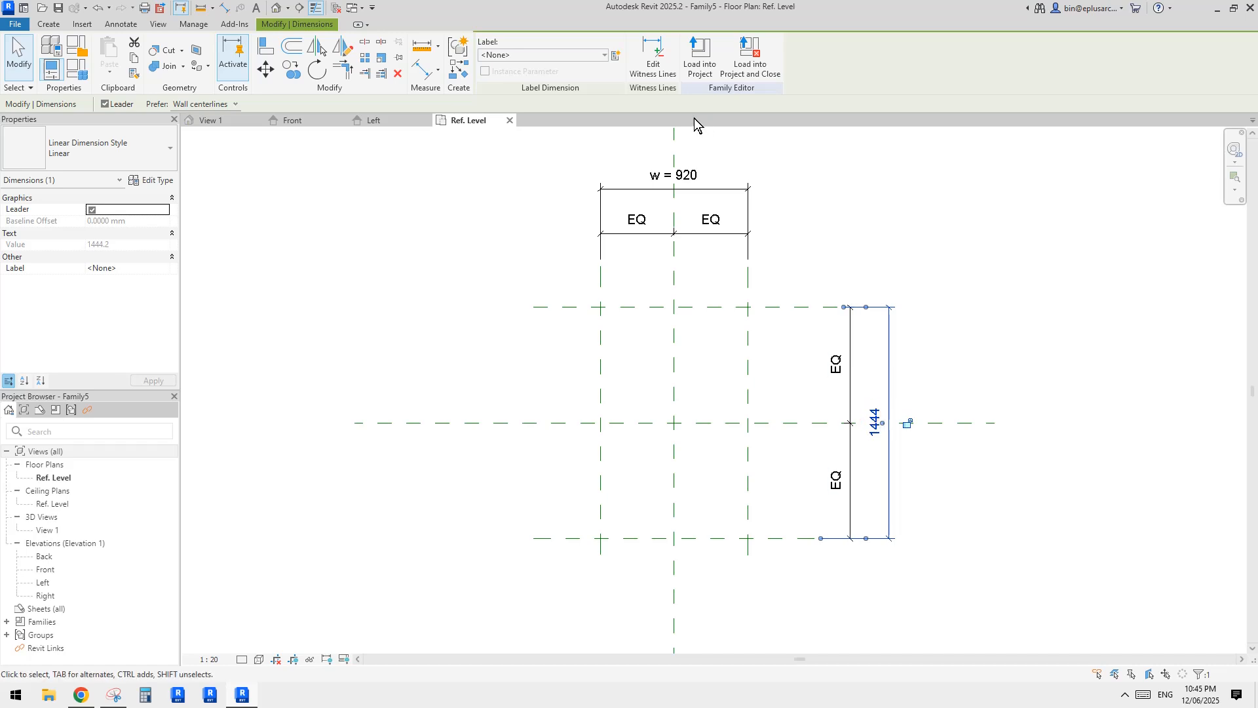
{"action": "left_click", "coordinate": [615, 55]}
{"action": "type", "text": "h"}
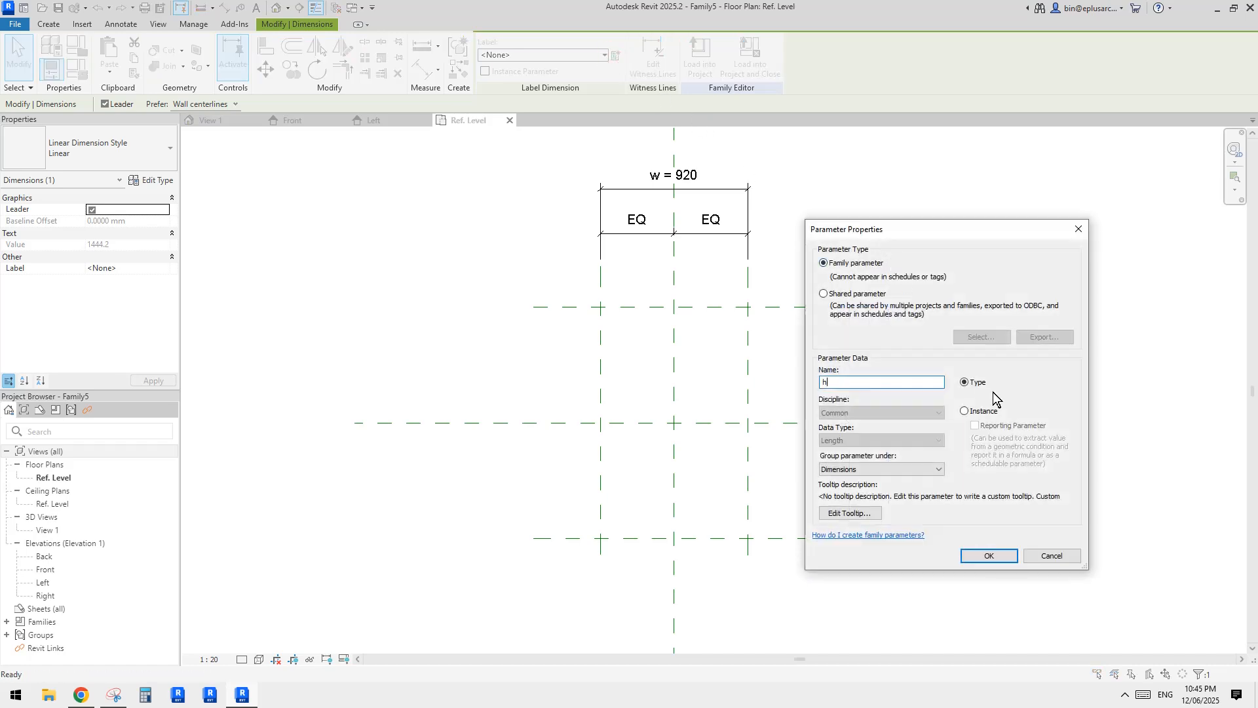
{"action": "left_click", "coordinate": [964, 410]}
{"action": "left_click", "coordinate": [987, 556]}
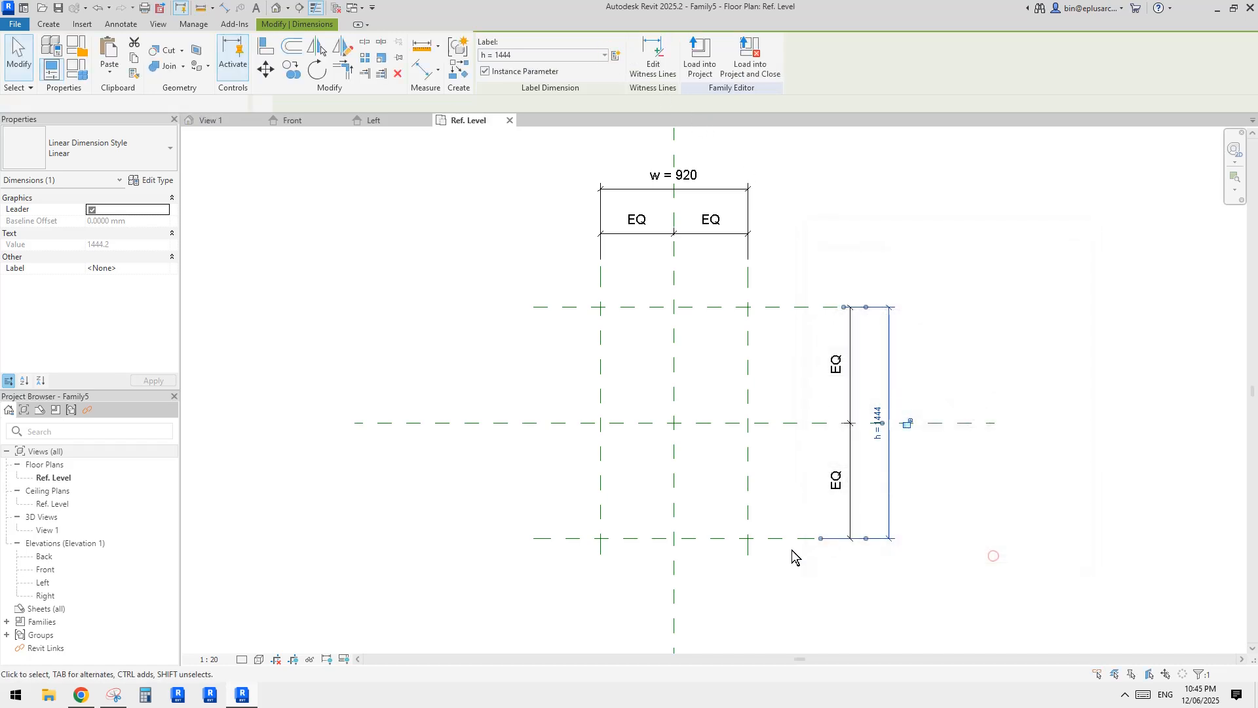
{"action": "middle_click_drag", "start_coordinate": [792, 549], "coordinate": [801, 543]}
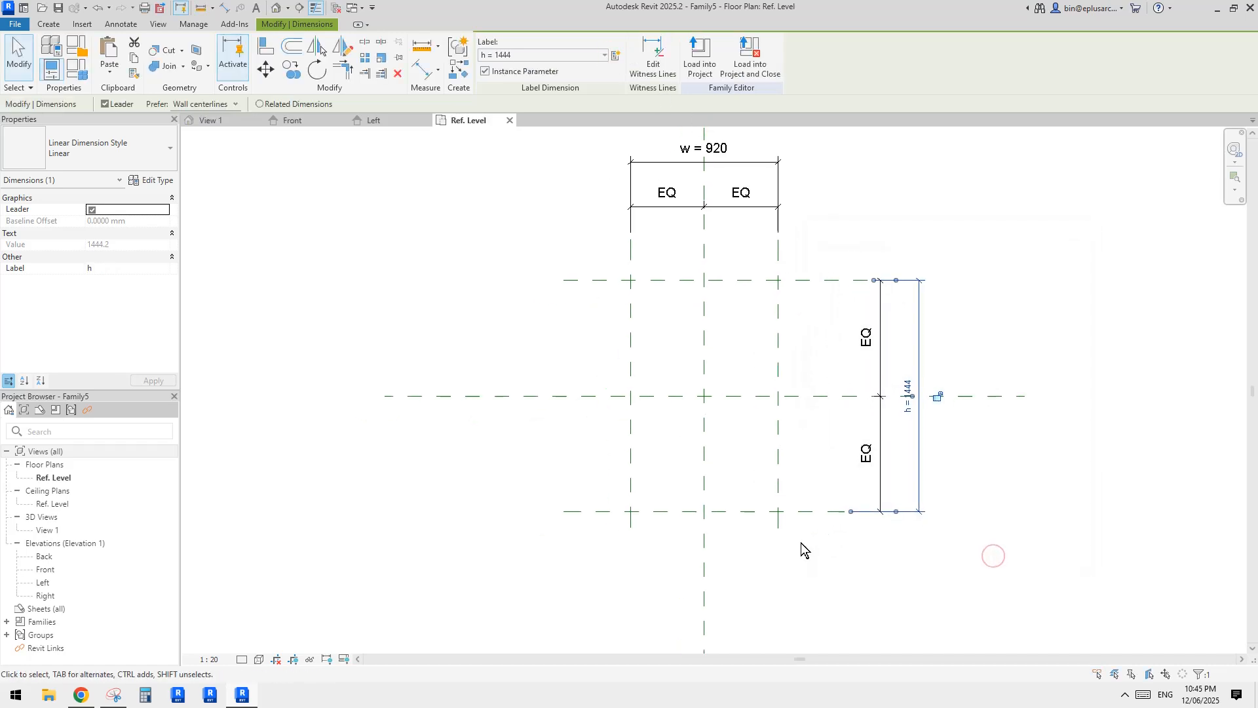
Step: Open the Front elevation and draw a horizontal reference plane about 94 mm above Ref. Level
{"action": "double_click", "coordinate": [46, 569]}
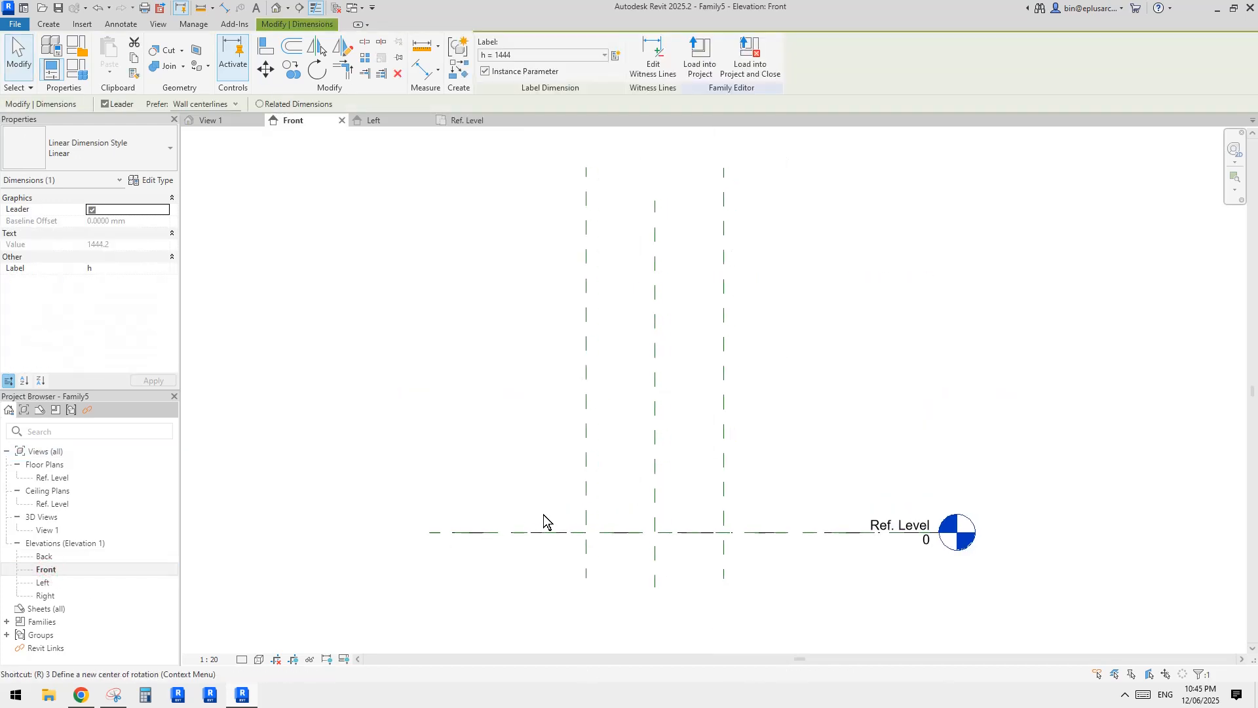
{"action": "key", "text": "r"}
{"action": "key", "text": "p"}
{"action": "left_click", "coordinate": [523, 519]}
{"action": "left_click", "coordinate": [793, 521]}
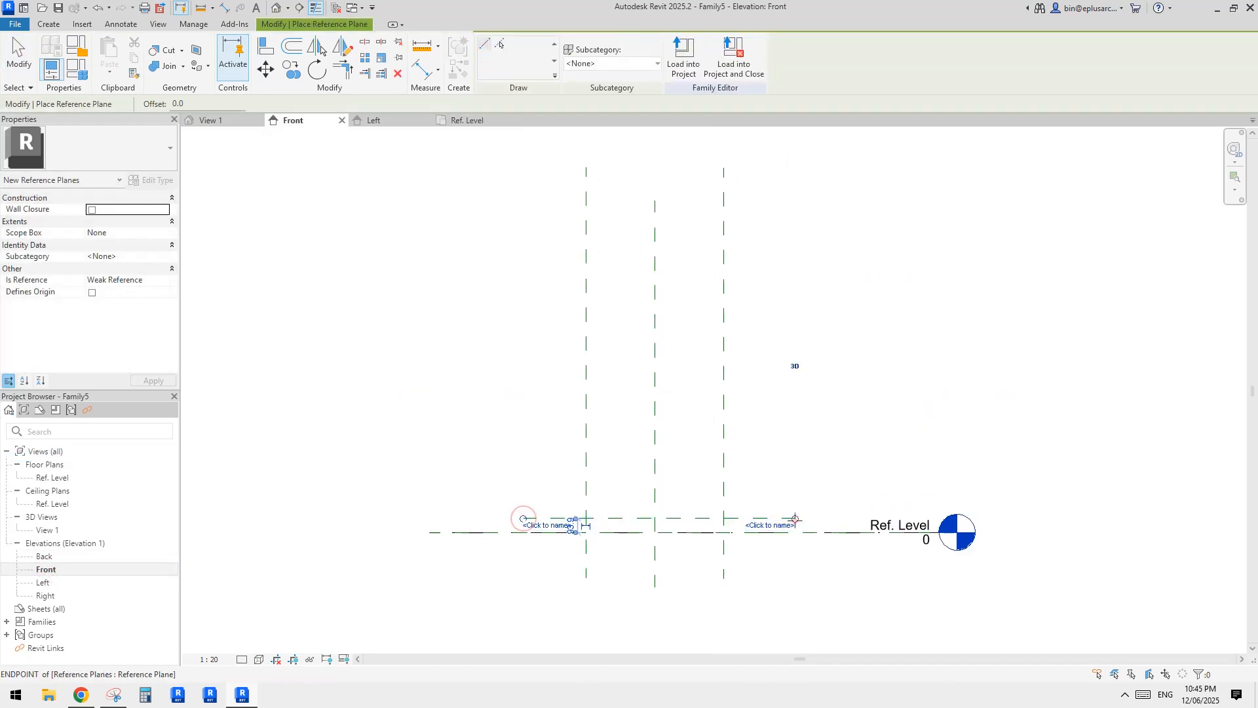
Step: Dimension the new reference plane from Ref. Level and set its offset to 50 mm
{"action": "key", "text": "d"}
{"action": "key", "text": "i"}
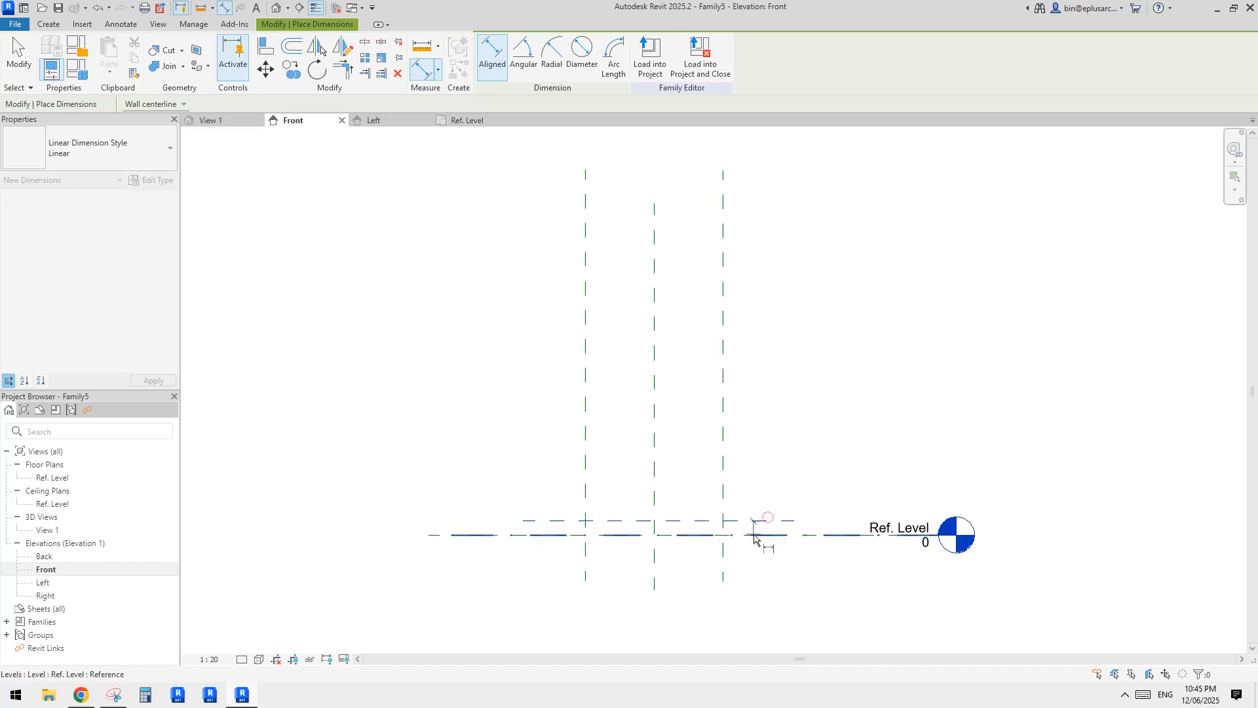
{"action": "left_click", "coordinate": [737, 523]}
{"action": "scroll", "coordinate": [756, 527], "scroll_direction": "up", "scroll_amount": 2}
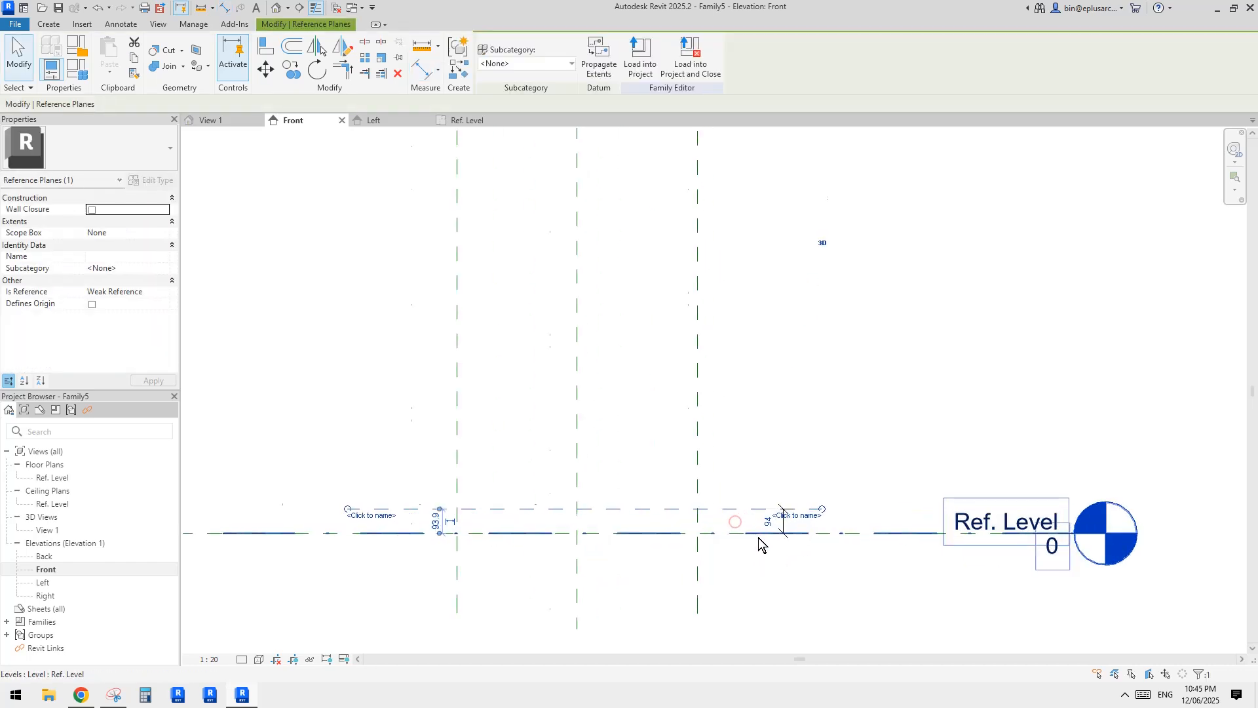
{"action": "left_click", "coordinate": [772, 527]}
{"action": "type", "text": "50"}
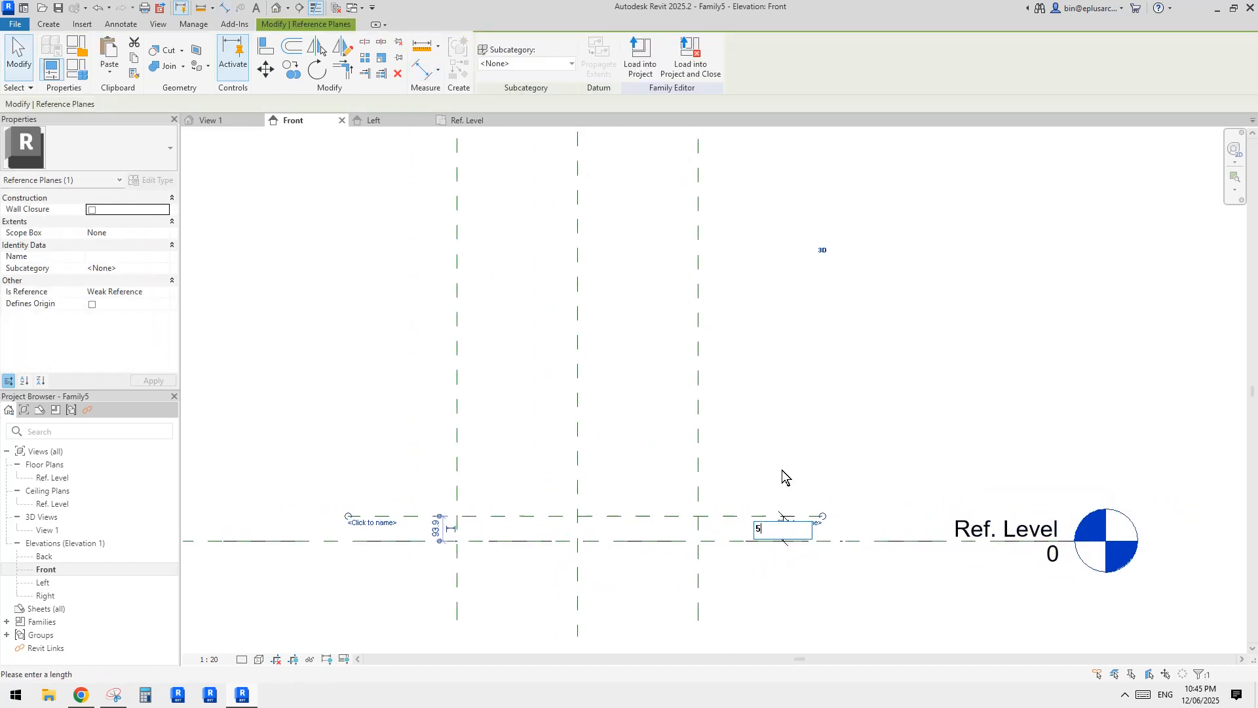
{"action": "key", "text": "Return"}
{"action": "key", "text": "Escape"}
{"action": "scroll", "coordinate": [780, 517], "scroll_direction": "up", "scroll_amount": 3}
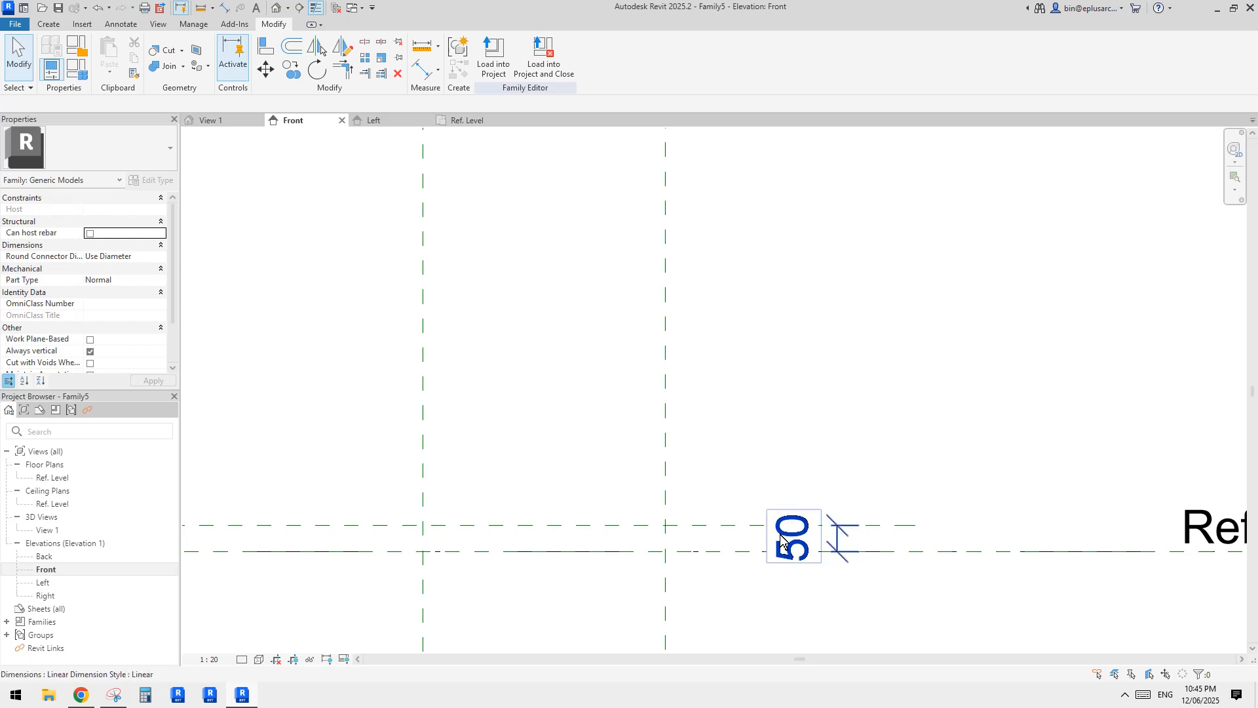
Step: Copy the horizontal reference plane 10 mm upward
{"action": "left_click", "coordinate": [730, 525]}
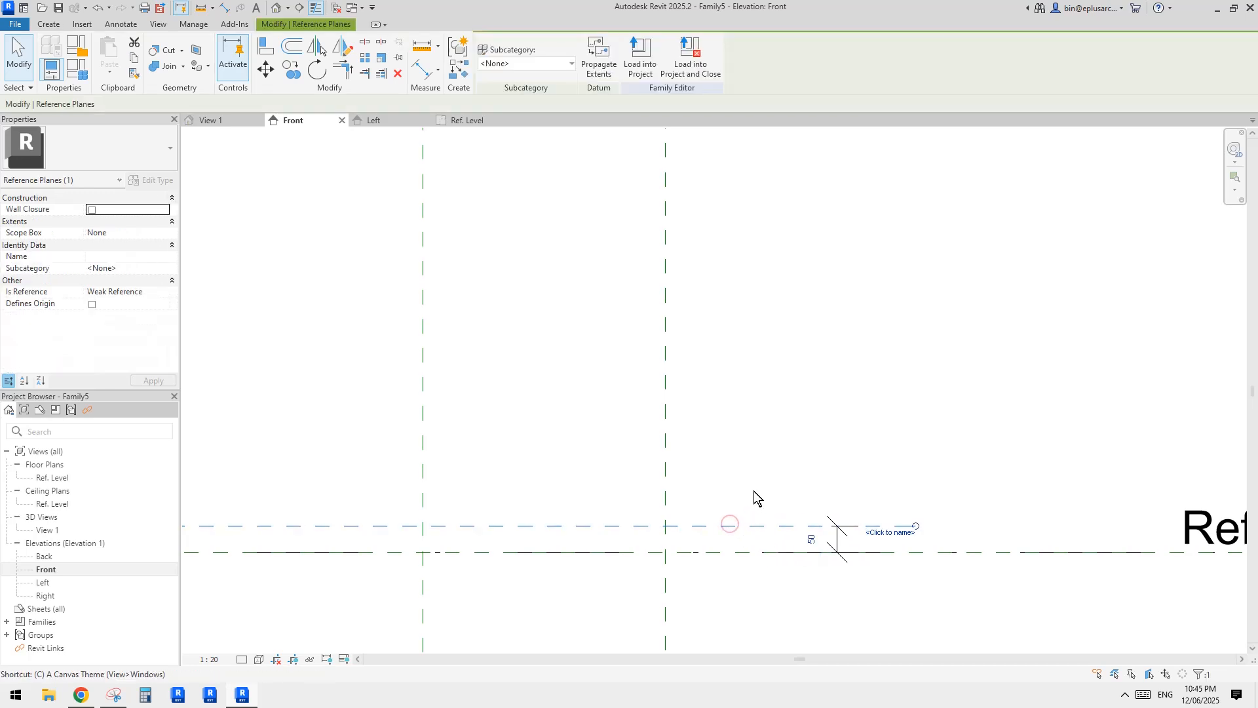
{"action": "key", "text": "c"}
{"action": "key", "text": "o"}
{"action": "left_click", "coordinate": [775, 488]}
{"action": "type", "text": "9"}
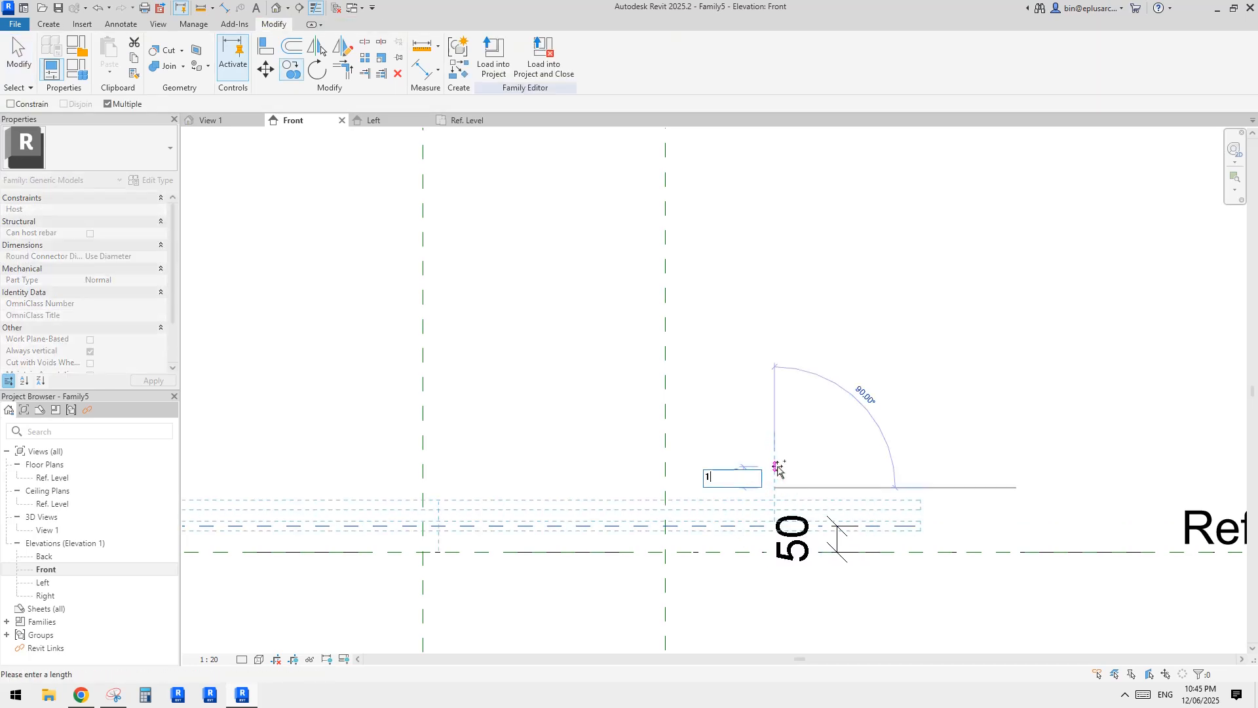
{"action": "key", "text": "Return"}
{"action": "key", "text": "Escape"}
{"action": "key", "text": "Escape"}
Step: Dimension the gap between the original horizontal reference plane and its copy
{"action": "key", "text": "d"}
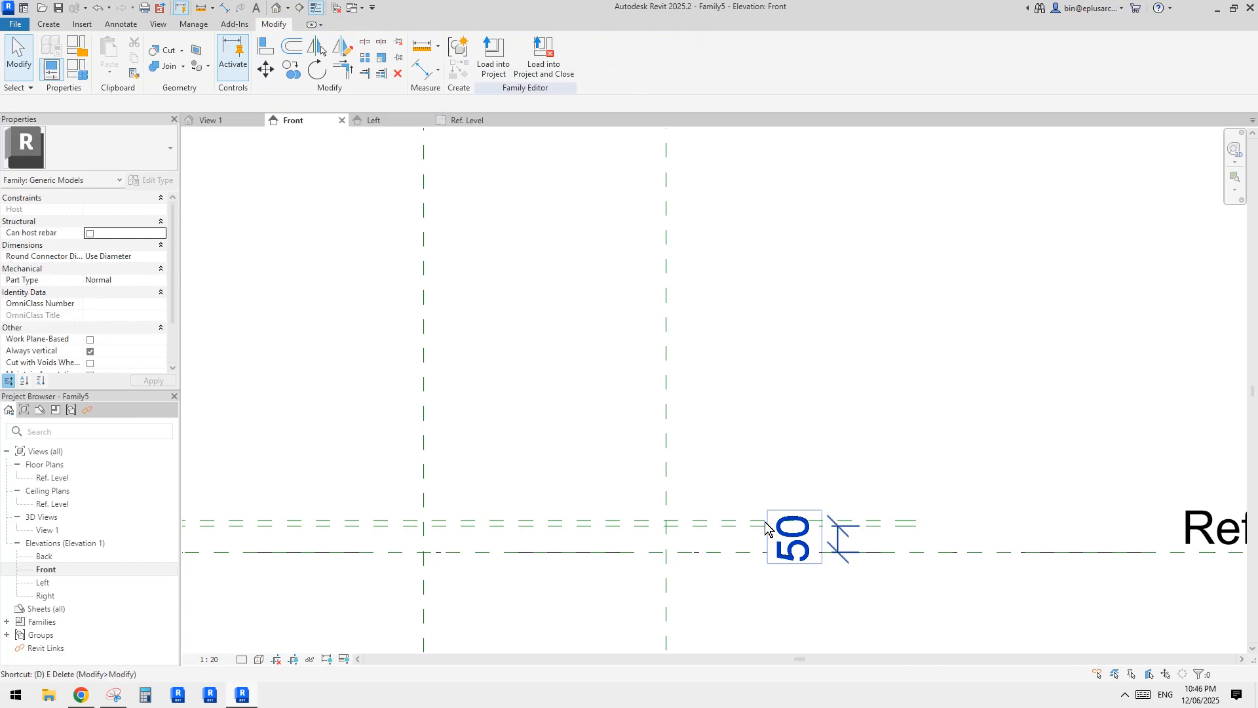
{"action": "key", "text": "i"}
{"action": "left_click", "coordinate": [747, 526]}
{"action": "left_click", "coordinate": [745, 519]}
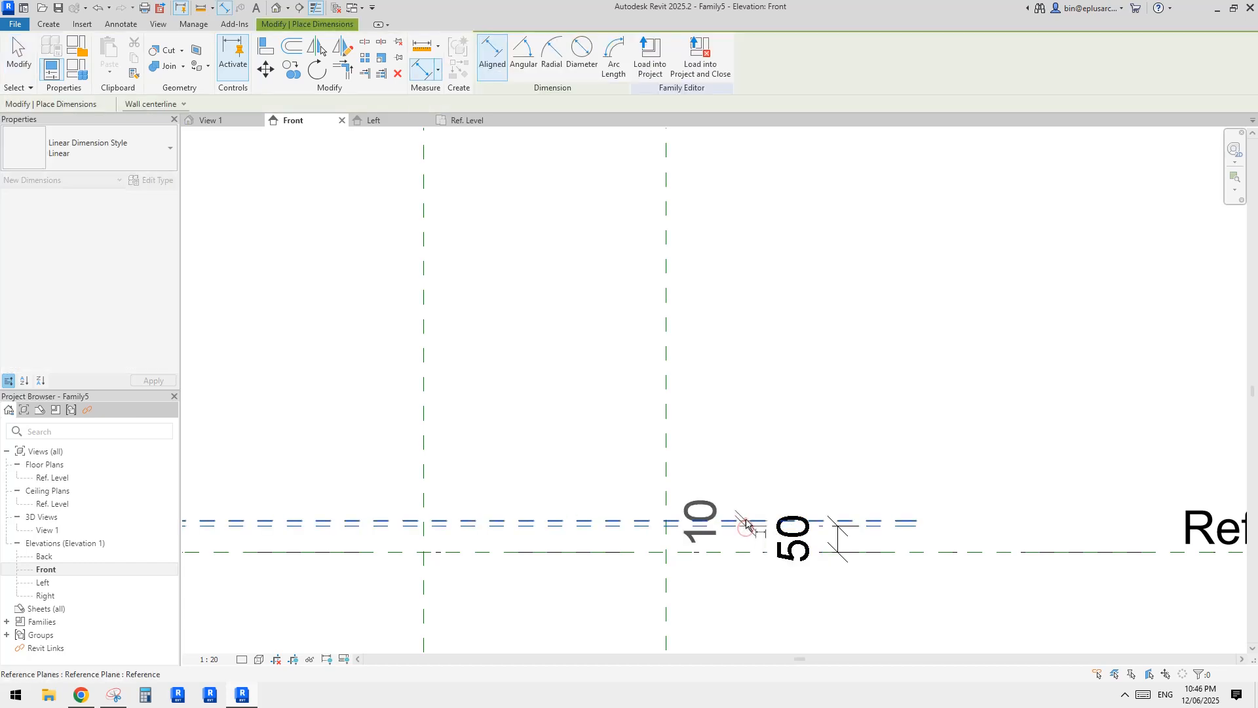
{"action": "left_click", "coordinate": [949, 454]}
{"action": "key", "text": "Escape"}
{"action": "key", "text": "Escape"}
Step: Label the 50 mm dimension with a new family parameter named th1
{"action": "middle_click_drag", "start_coordinate": [817, 527], "coordinate": [873, 493]}
{"action": "scroll", "coordinate": [879, 486], "scroll_direction": "down", "scroll_amount": 1}
{"action": "left_click", "coordinate": [788, 524]}
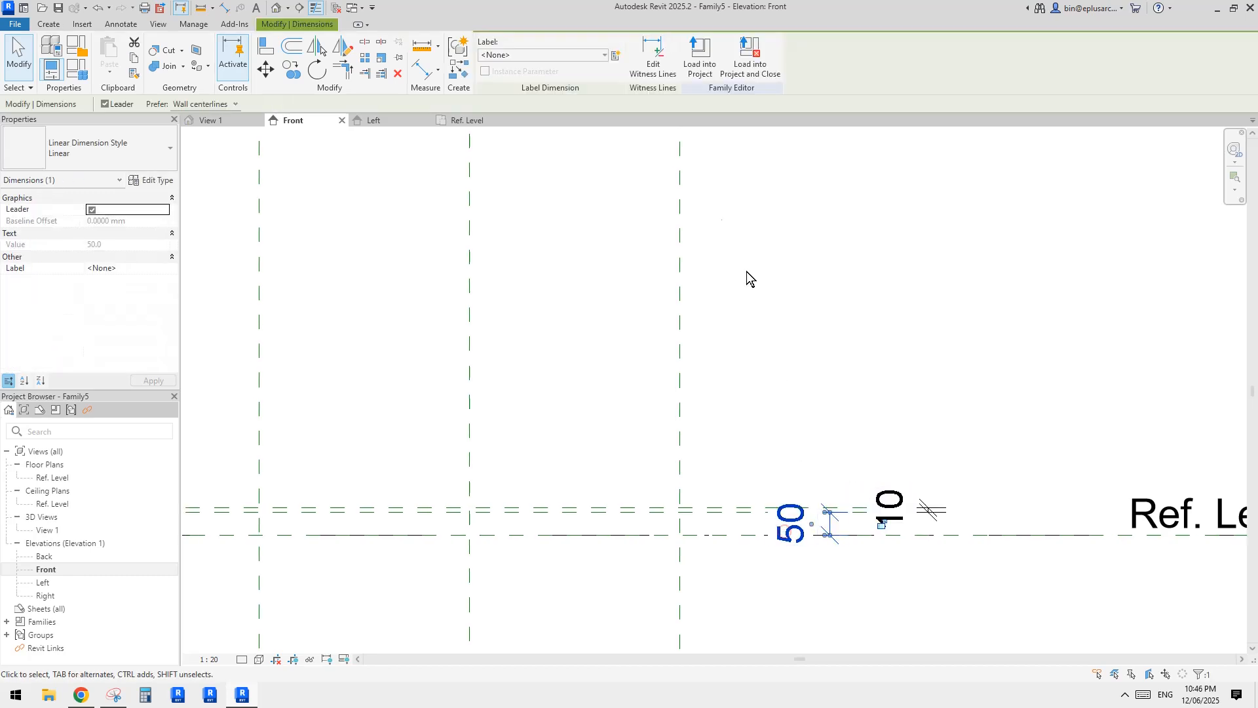
{"action": "left_click", "coordinate": [616, 55]}
{"action": "type", "text": "th1"}
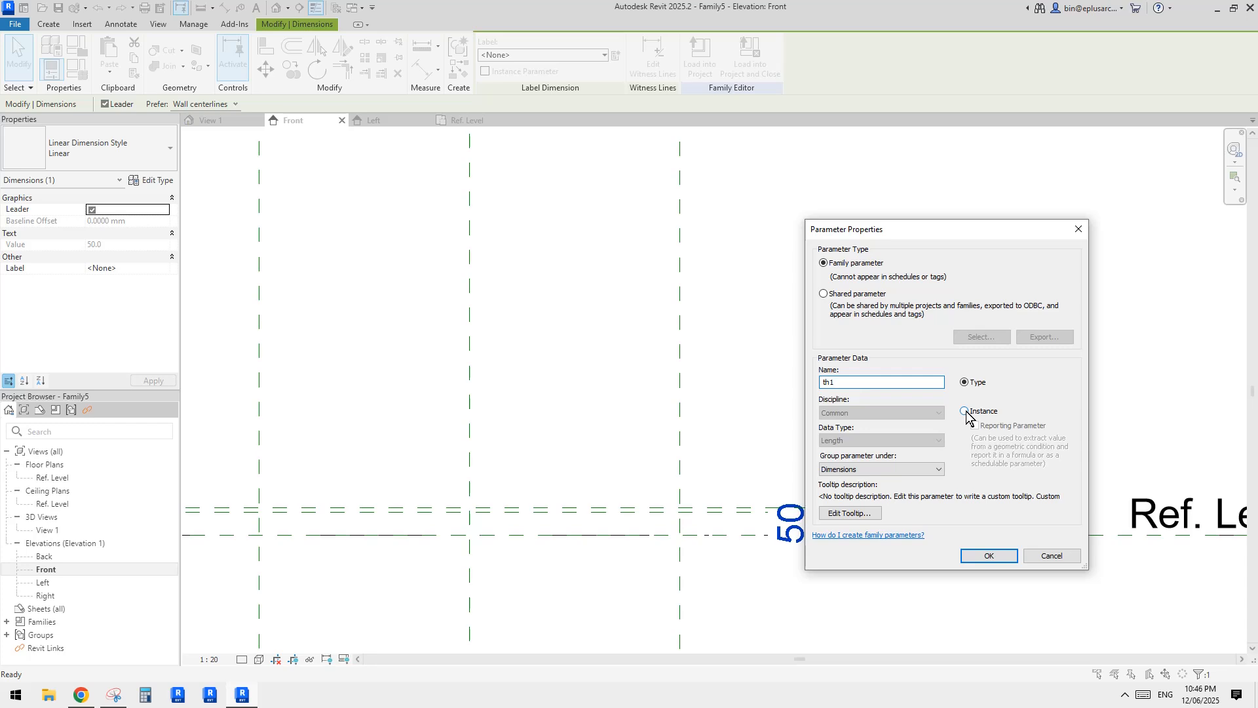
{"action": "left_click", "coordinate": [980, 553]}
Step: Label the 10 mm dimension with a new family parameter named th2
{"action": "middle_click_drag", "start_coordinate": [849, 421], "coordinate": [854, 422]}
{"action": "left_click", "coordinate": [900, 488]}
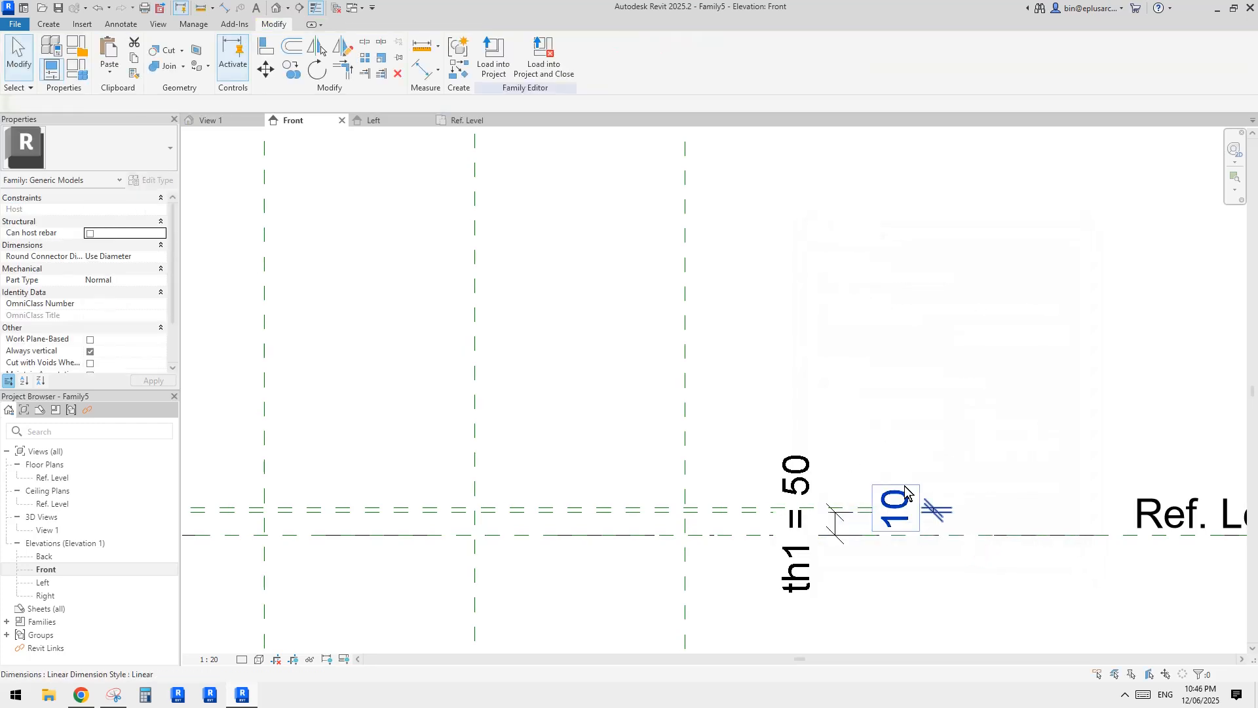
{"action": "left_click", "coordinate": [616, 55]}
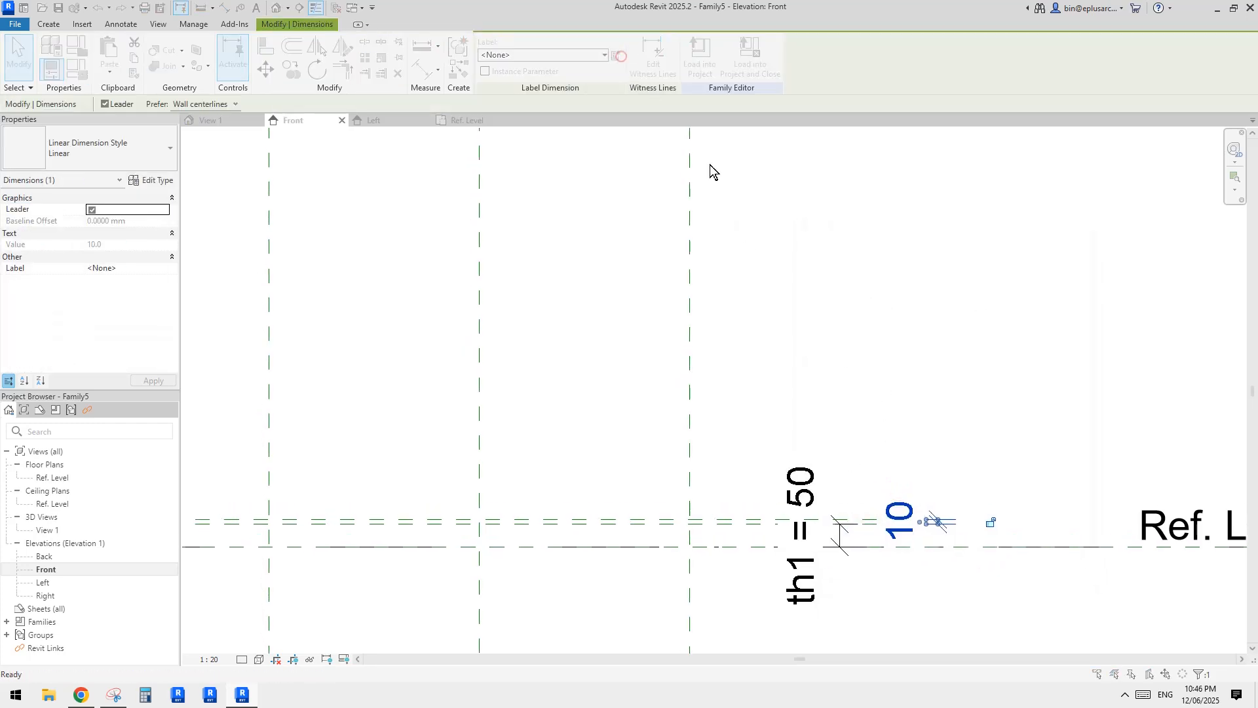
{"action": "type", "text": "tgh"}
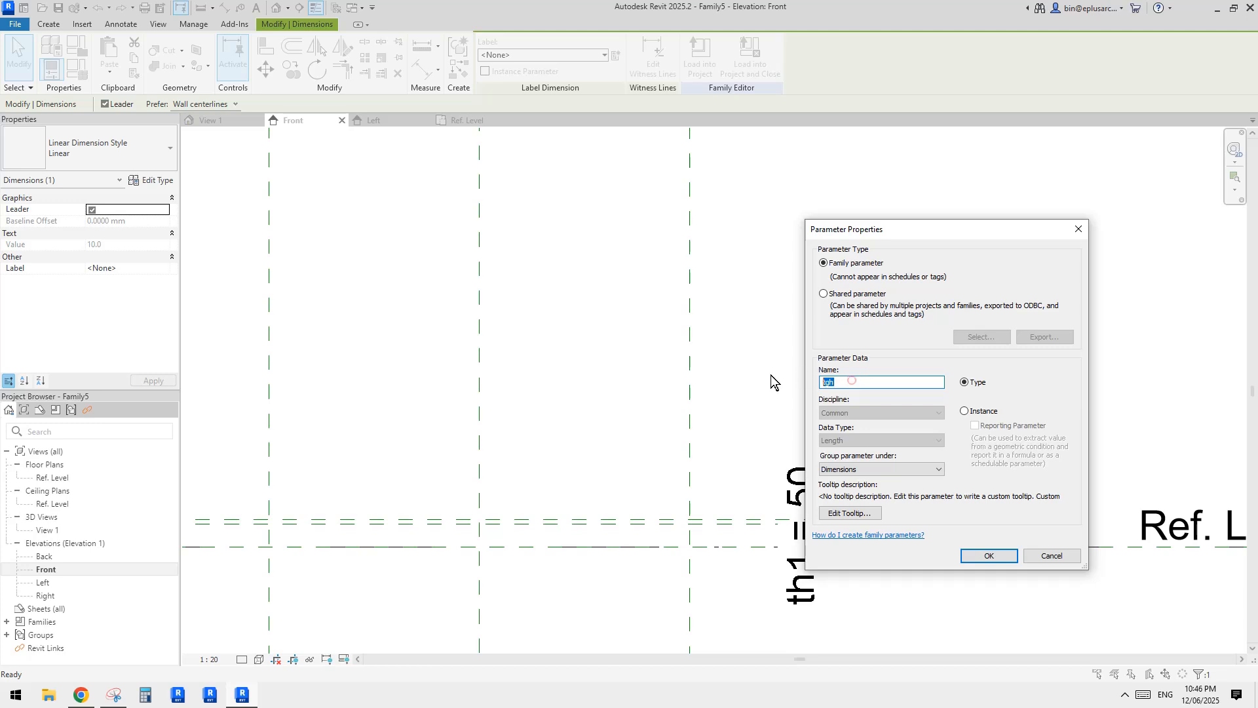
{"action": "type", "text": "th2"}
{"action": "left_click", "coordinate": [992, 557]}
{"action": "scroll", "coordinate": [929, 447], "scroll_direction": "down", "scroll_amount": 2}
{"action": "left_click", "coordinate": [857, 386]}
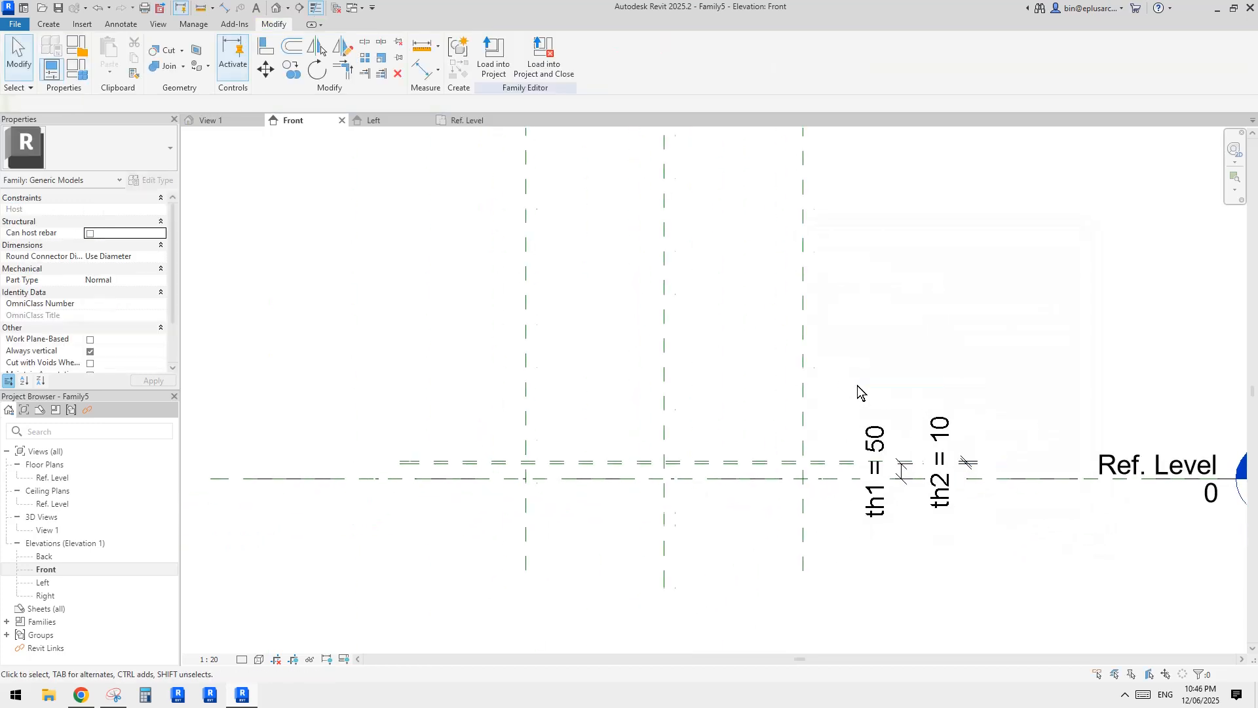
Step: In the Ref. Level plan, draw two vertical reference planes about 84 mm and 87 mm inside the outer left and right planes
{"action": "double_click", "coordinate": [53, 477]}
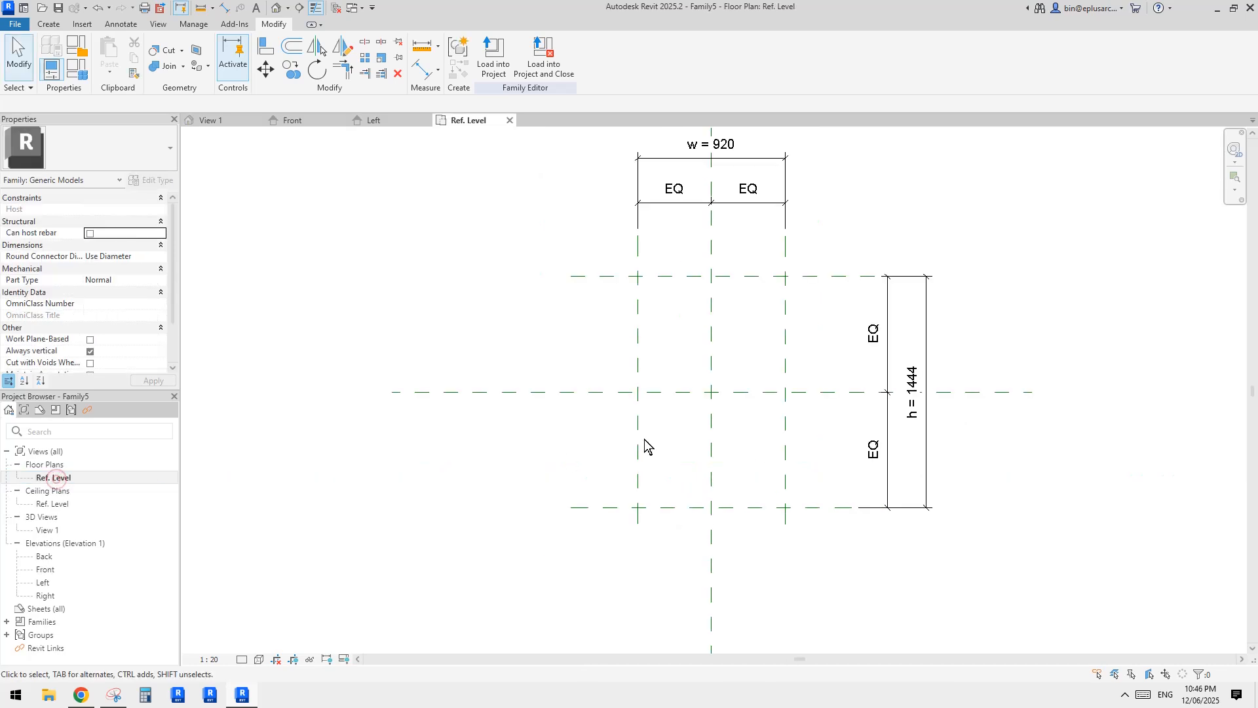
{"action": "key", "text": "r"}
{"action": "key", "text": "p"}
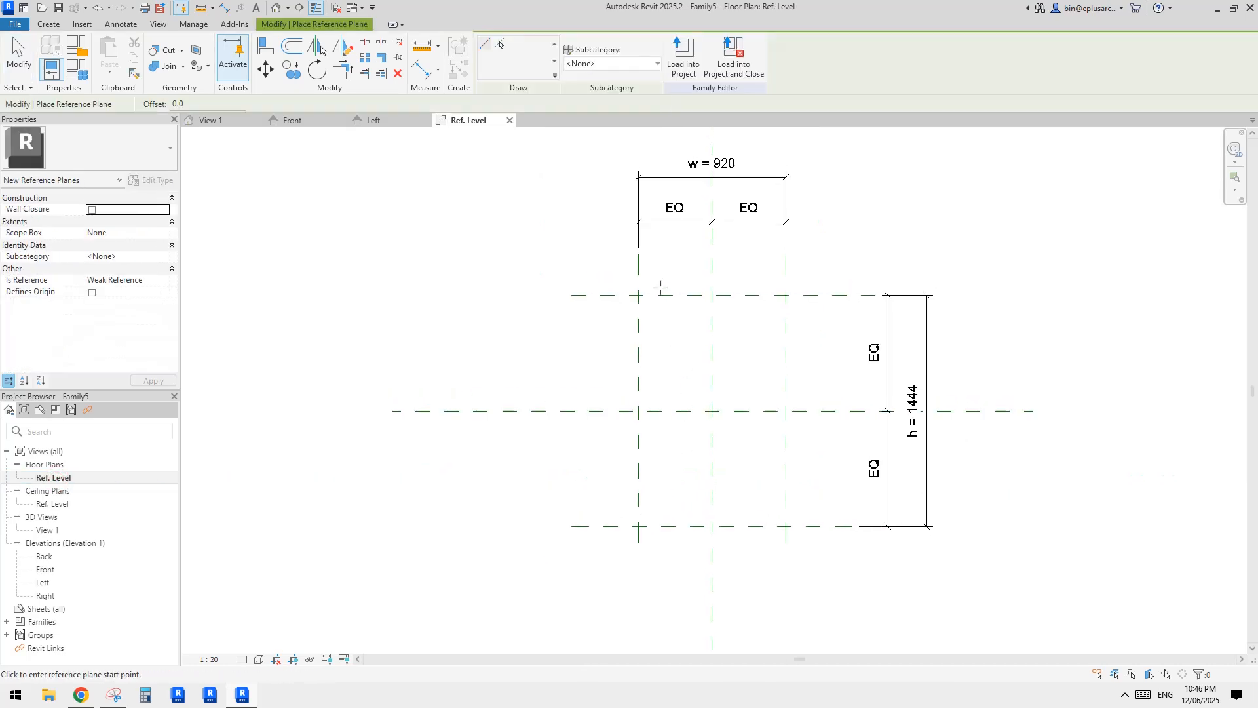
{"action": "left_click", "coordinate": [652, 269]}
{"action": "left_click", "coordinate": [652, 535]}
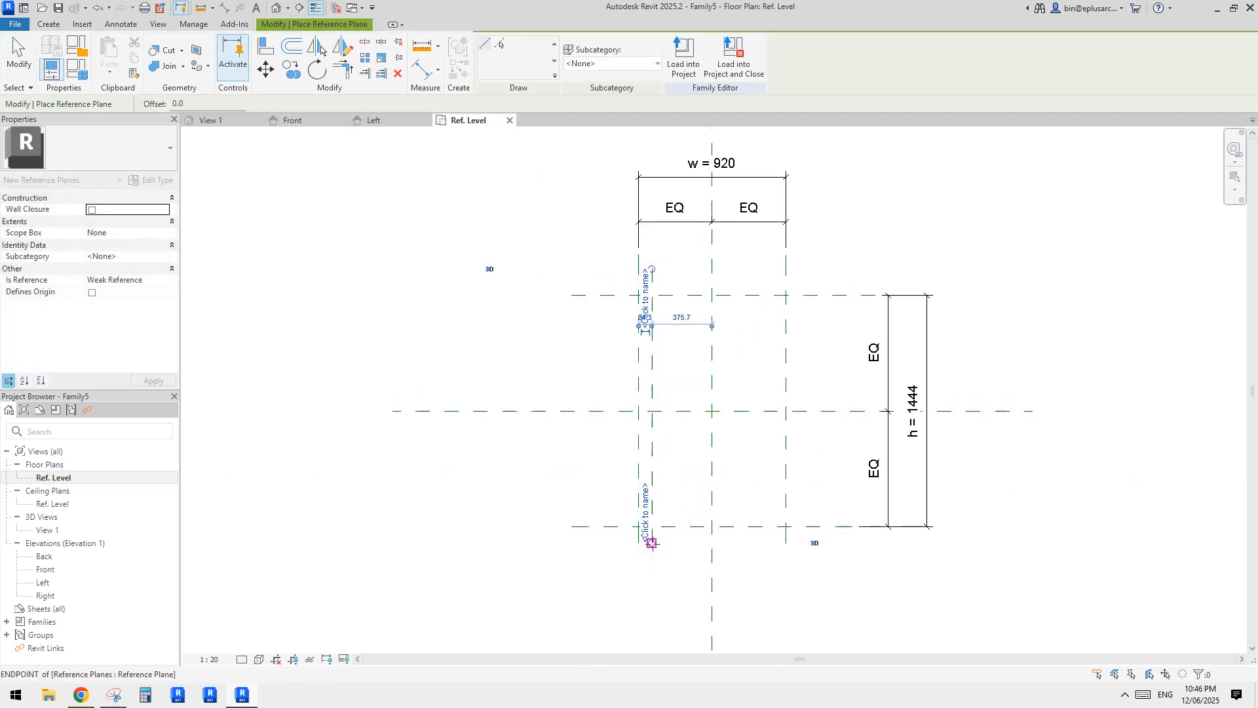
{"action": "left_click", "coordinate": [772, 277]}
{"action": "left_click", "coordinate": [772, 542]}
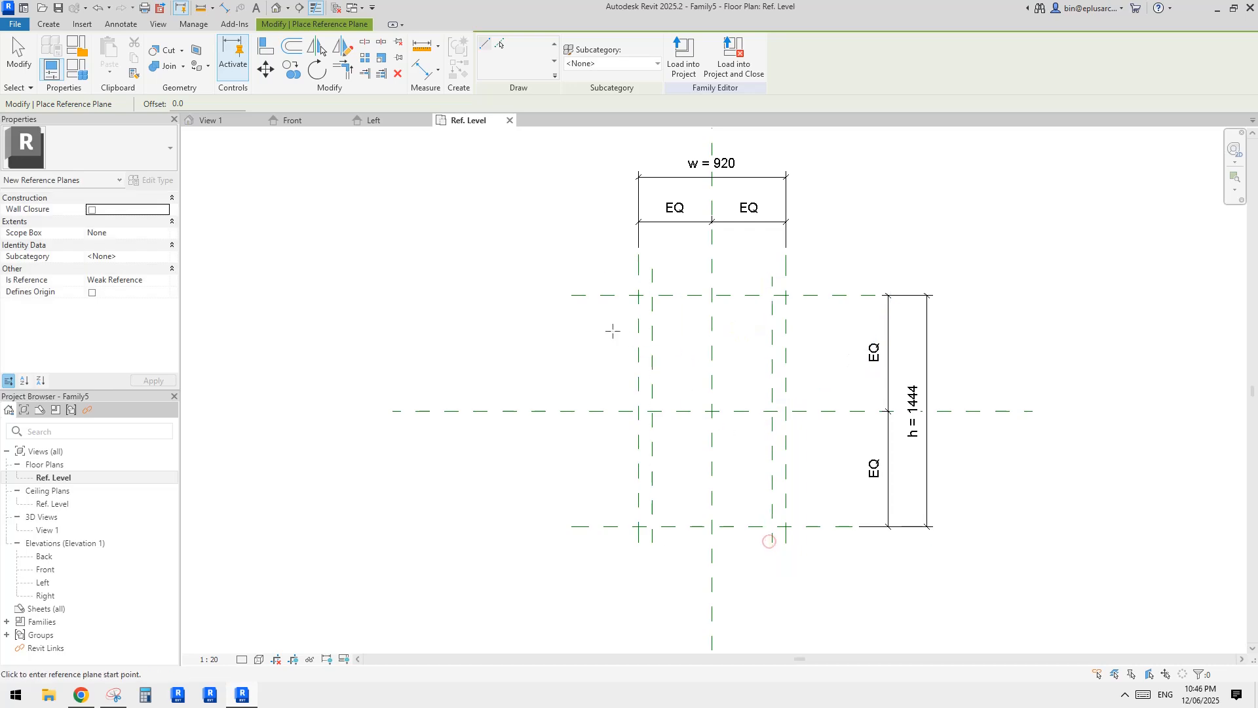
Step: Draw two horizontal reference planes just inside the outer upper and lower planes
{"action": "left_click", "coordinate": [610, 312]}
{"action": "left_click", "coordinate": [835, 312]}
{"action": "left_click", "coordinate": [610, 514]}
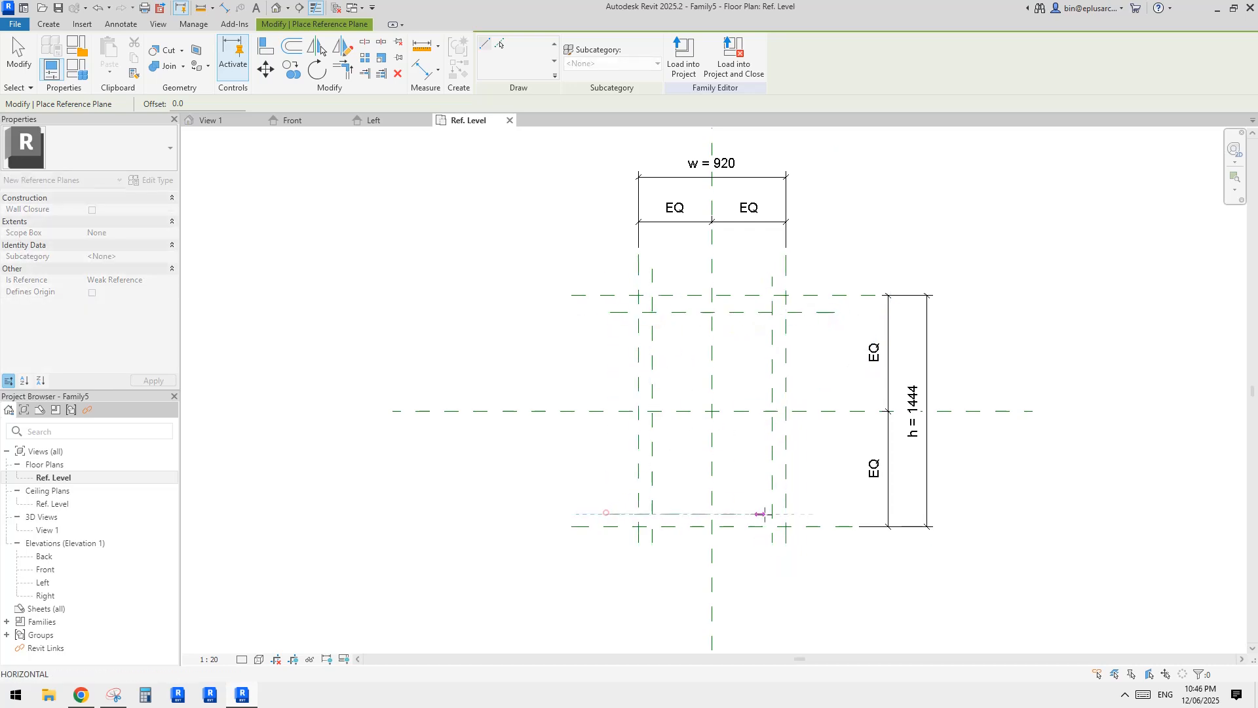
{"action": "left_click", "coordinate": [811, 514]}
{"action": "left_click", "coordinate": [811, 515]}
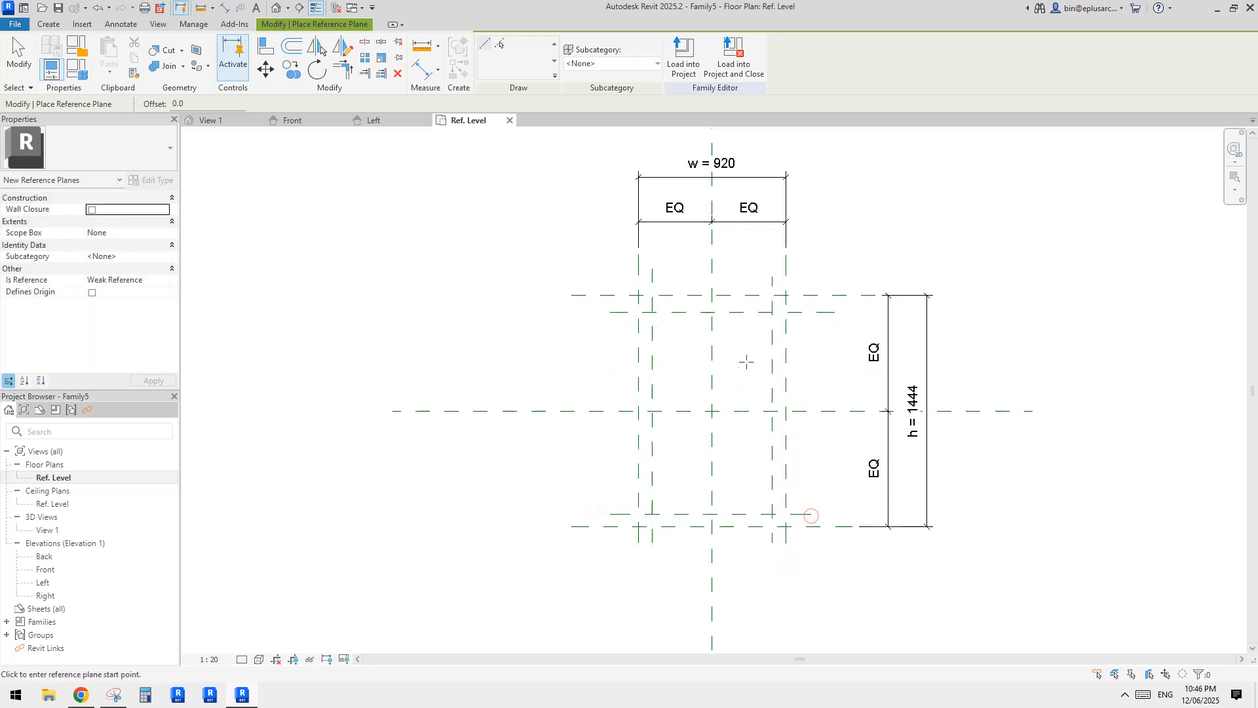
Step: Dimension the gap between the inner and outer vertical reference planes on both the left and right sides
{"action": "key", "text": "i"}
{"action": "scroll", "coordinate": [662, 348], "scroll_direction": "up", "scroll_amount": 3}
{"action": "left_click", "coordinate": [645, 342]}
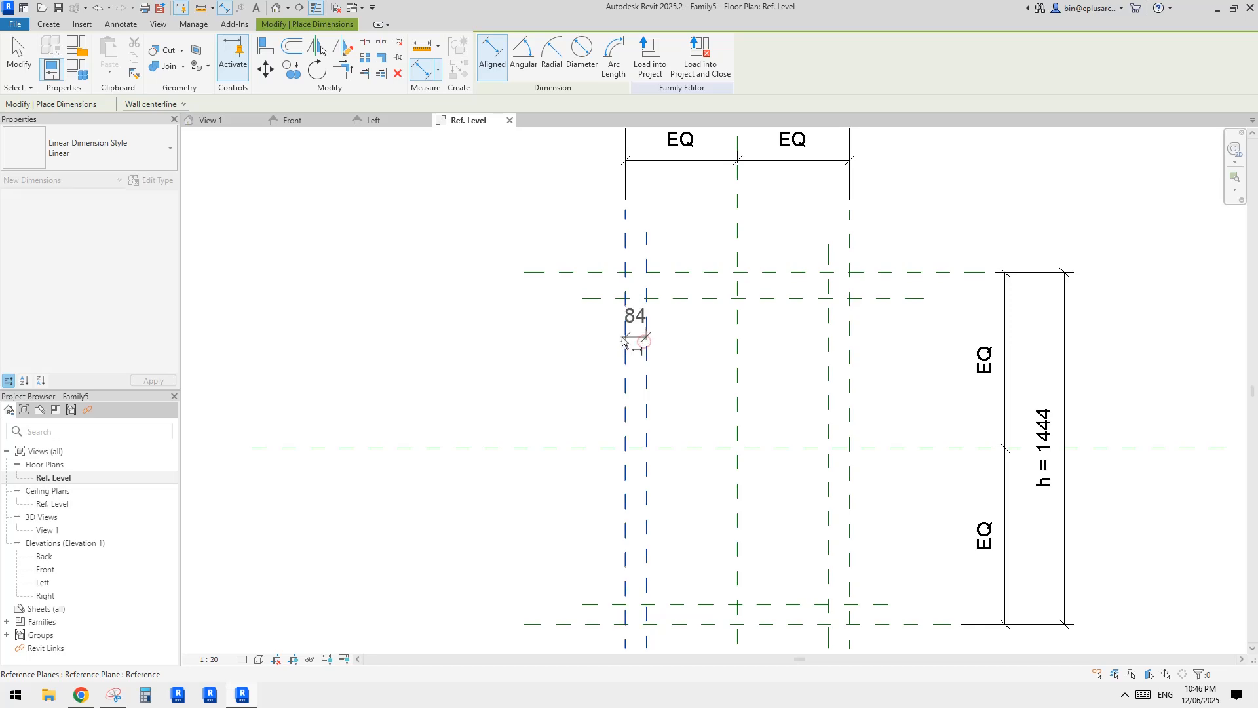
{"action": "left_click", "coordinate": [622, 337]}
{"action": "scroll", "coordinate": [636, 357], "scroll_direction": "down", "scroll_amount": 2}
{"action": "middle_click_drag", "start_coordinate": [634, 391], "coordinate": [647, 373]}
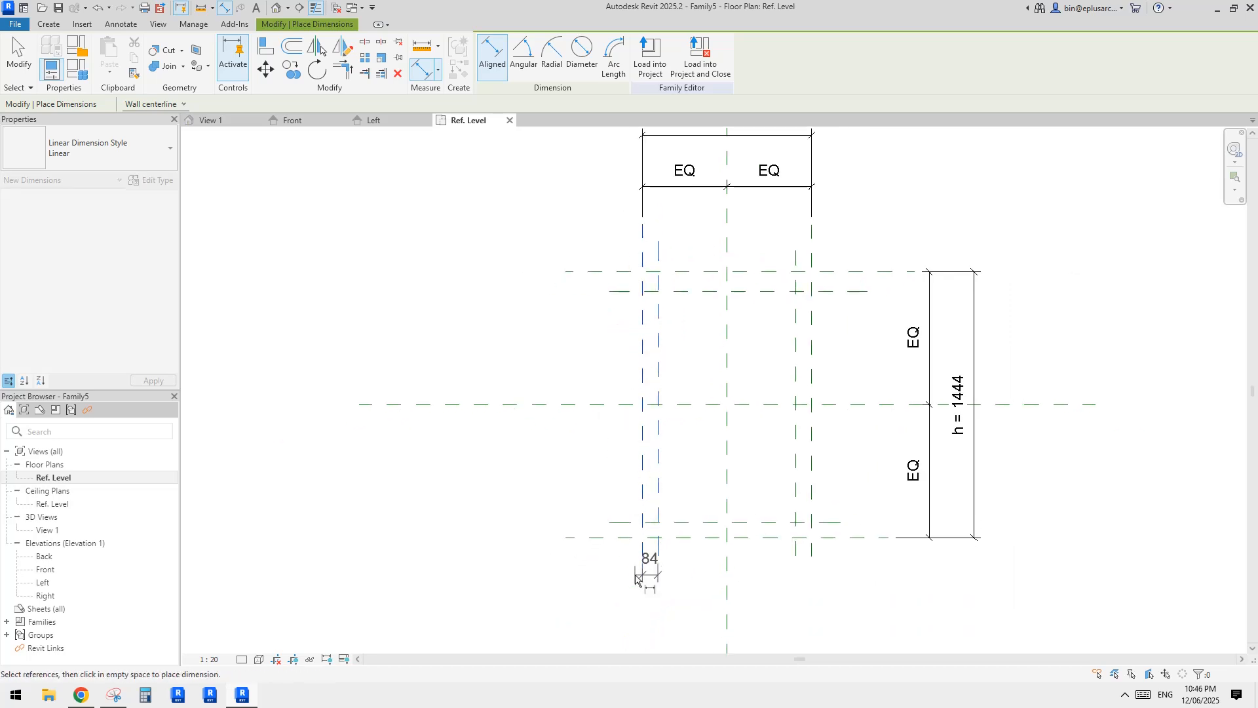
{"action": "middle_click_drag", "start_coordinate": [635, 576], "coordinate": [654, 508]}
{"action": "left_click", "coordinate": [669, 541]}
{"action": "left_click", "coordinate": [815, 449]}
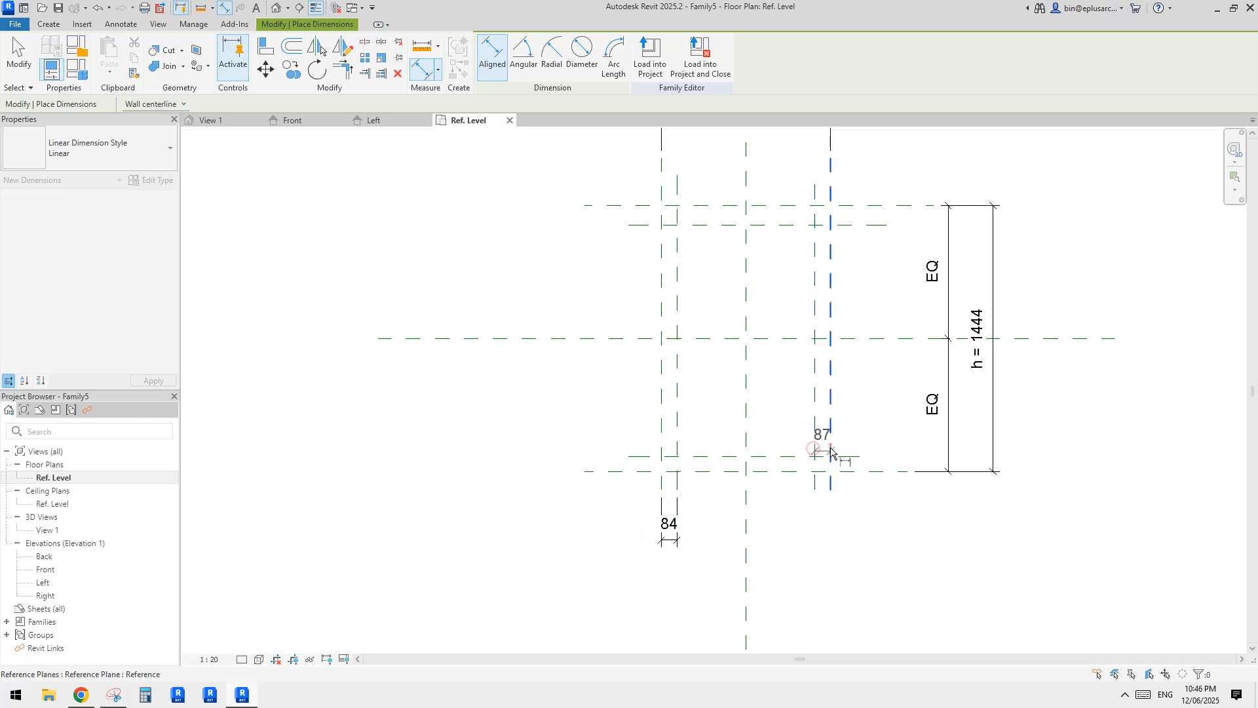
{"action": "left_click", "coordinate": [831, 451]}
{"action": "left_click", "coordinate": [827, 539]}
Step: Dimension the gap between the inner and outer horizontal reference planes at both the lower and upper edges
{"action": "left_click", "coordinate": [640, 457]}
{"action": "middle_click_drag", "start_coordinate": [601, 344], "coordinate": [612, 396]}
{"action": "left_click", "coordinate": [648, 277]}
{"action": "left_click", "coordinate": [648, 258]}
{"action": "left_click", "coordinate": [569, 267]}
{"action": "key", "text": "Escape"}
Step: Label all four edge-gap dimensions together with a new family type parameter named fw
{"action": "left_click", "coordinate": [555, 271]}
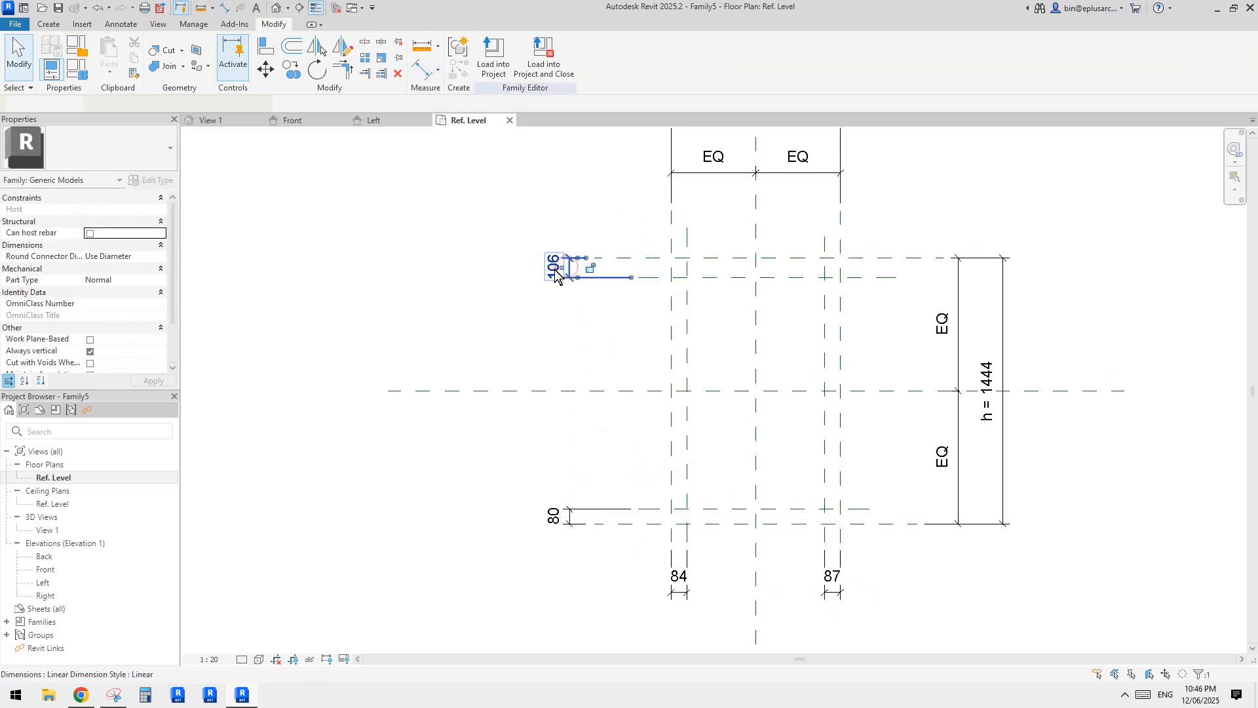
{"action": "left_click", "coordinate": [561, 510], "text": "ctrl"}
{"action": "left_click", "coordinate": [679, 589], "text": "ctrl"}
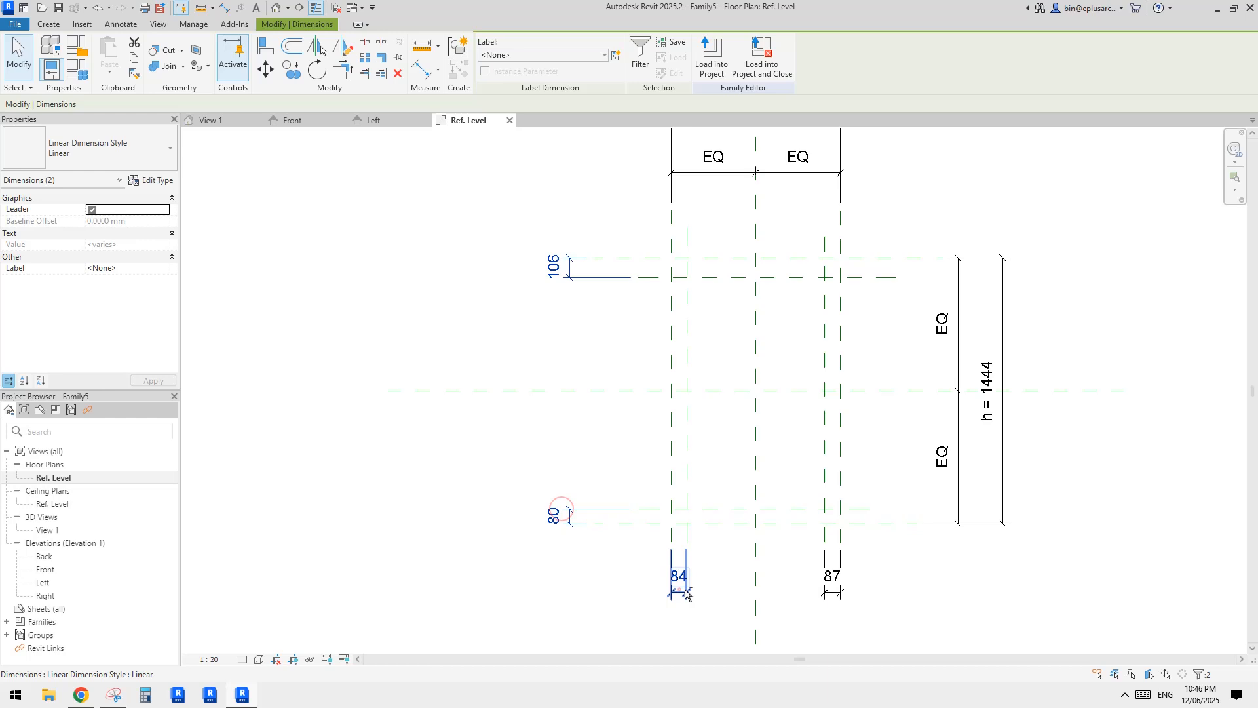
{"action": "left_click", "coordinate": [835, 588], "text": "ctrl"}
{"action": "left_click", "coordinate": [615, 55]}
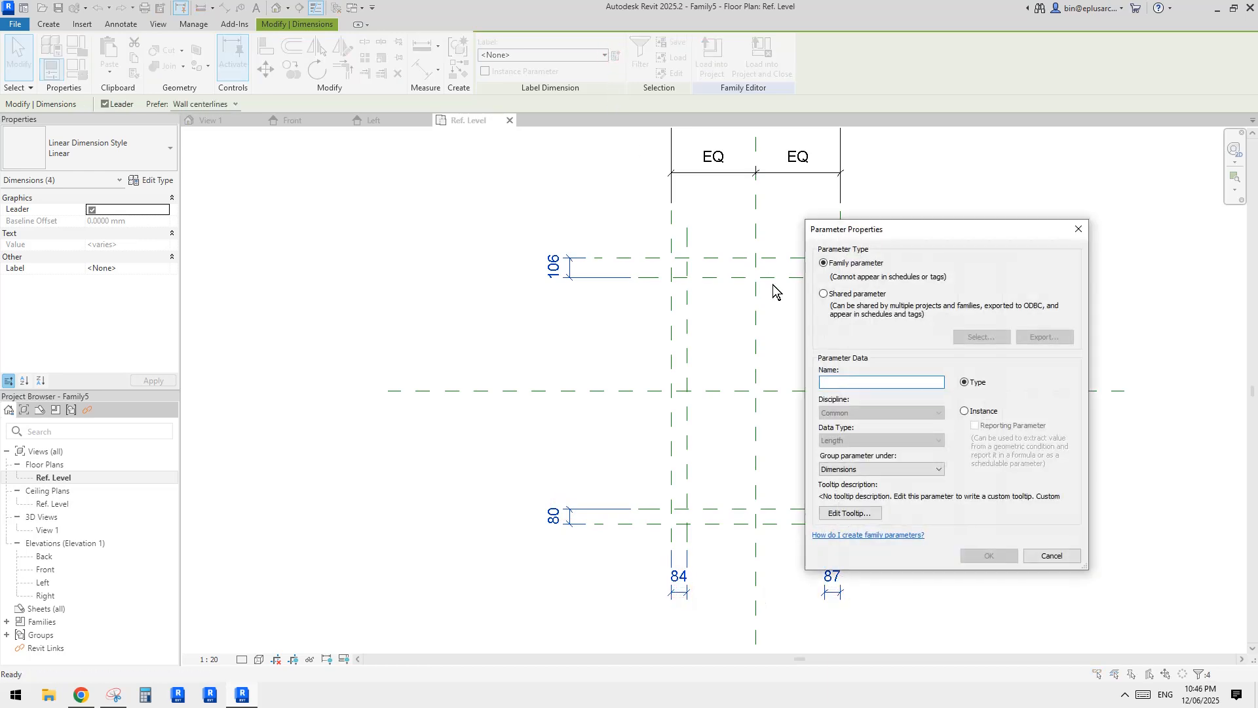
{"action": "type", "text": "f"}
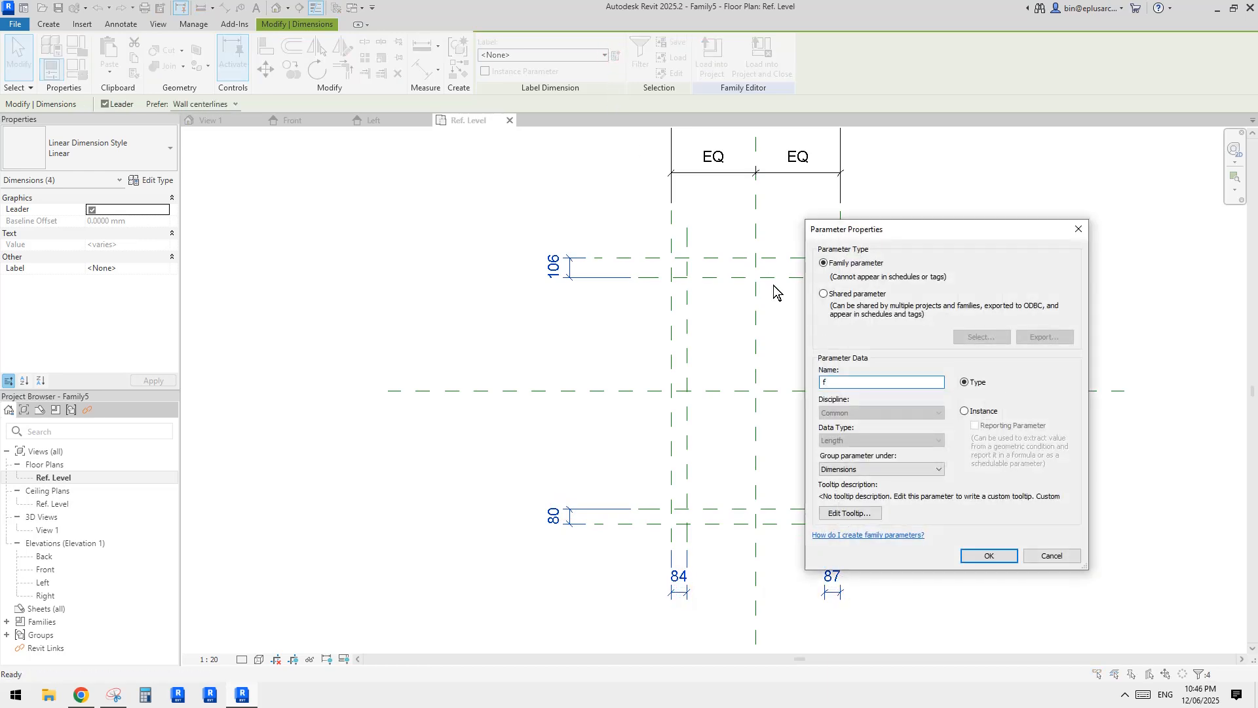
{"action": "type", "text": "w"}
{"action": "left_click", "coordinate": [965, 412]}
{"action": "left_click", "coordinate": [965, 382]}
{"action": "left_click", "coordinate": [989, 556]}
Step: Set the fw parameter to 50 mm through the upper edge-gap dimension
{"action": "left_click", "coordinate": [556, 266]}
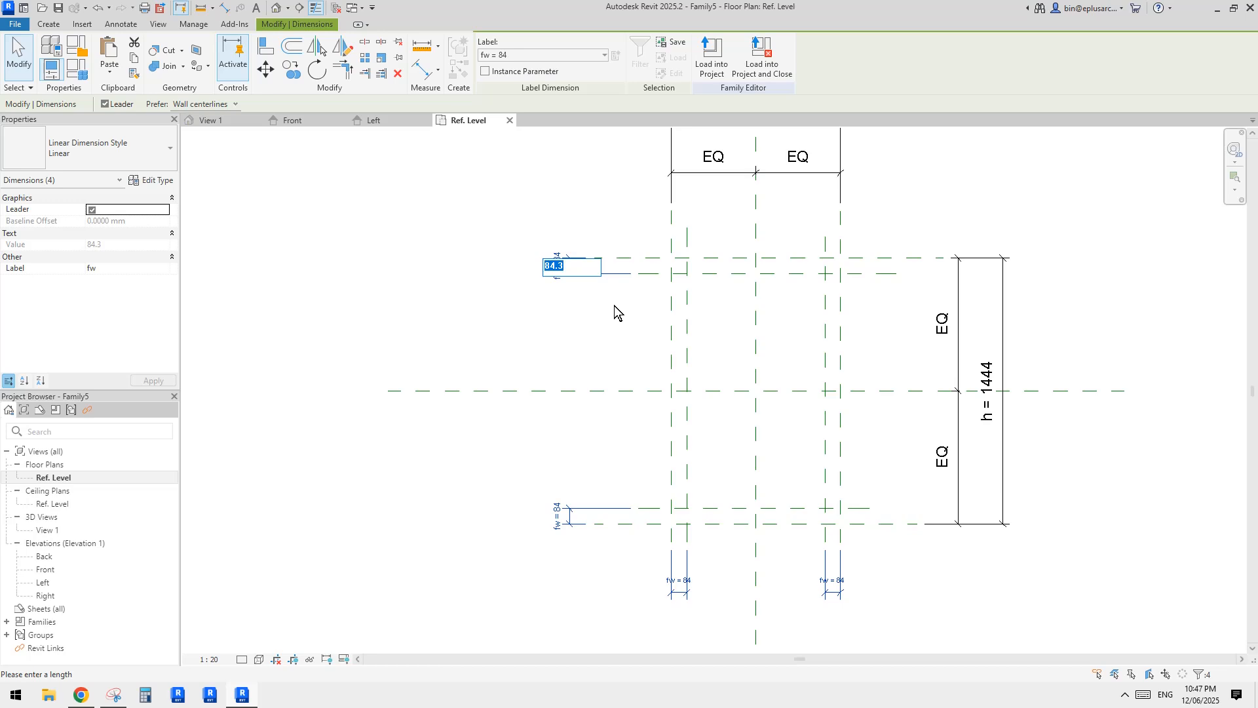
{"action": "type", "text": "50"}
{"action": "left_click", "coordinate": [475, 288]}
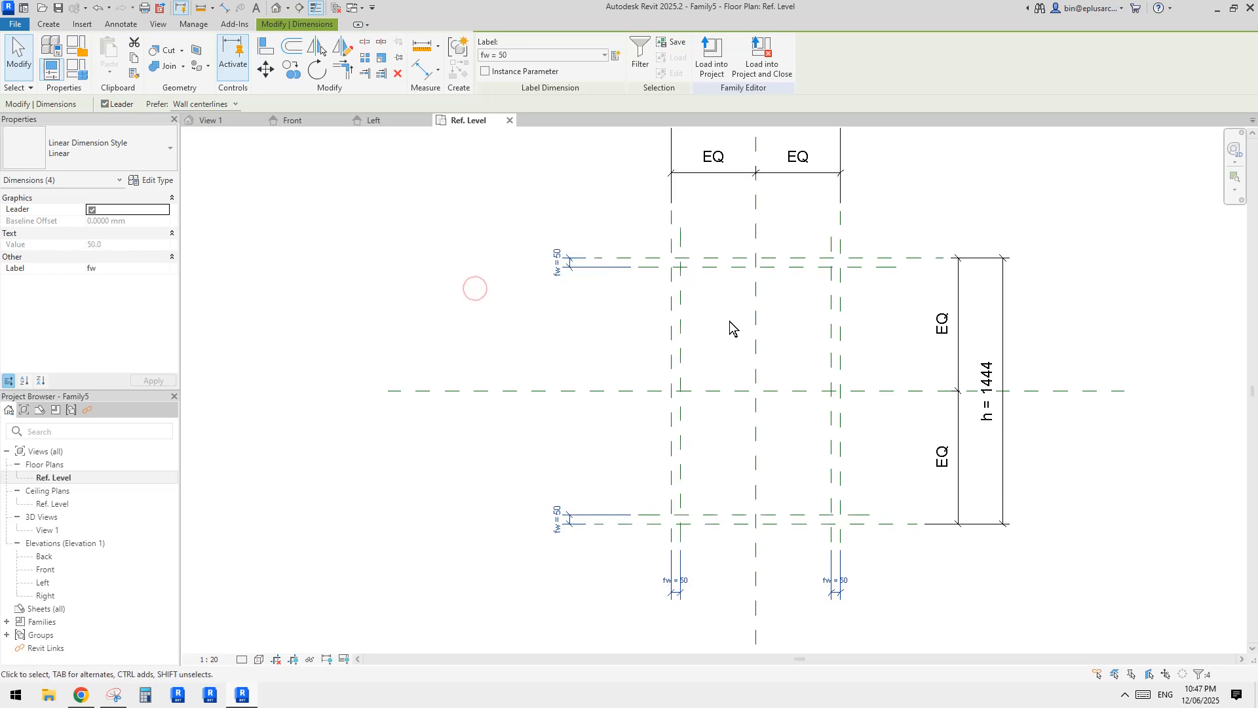
{"action": "key", "text": "Escape"}
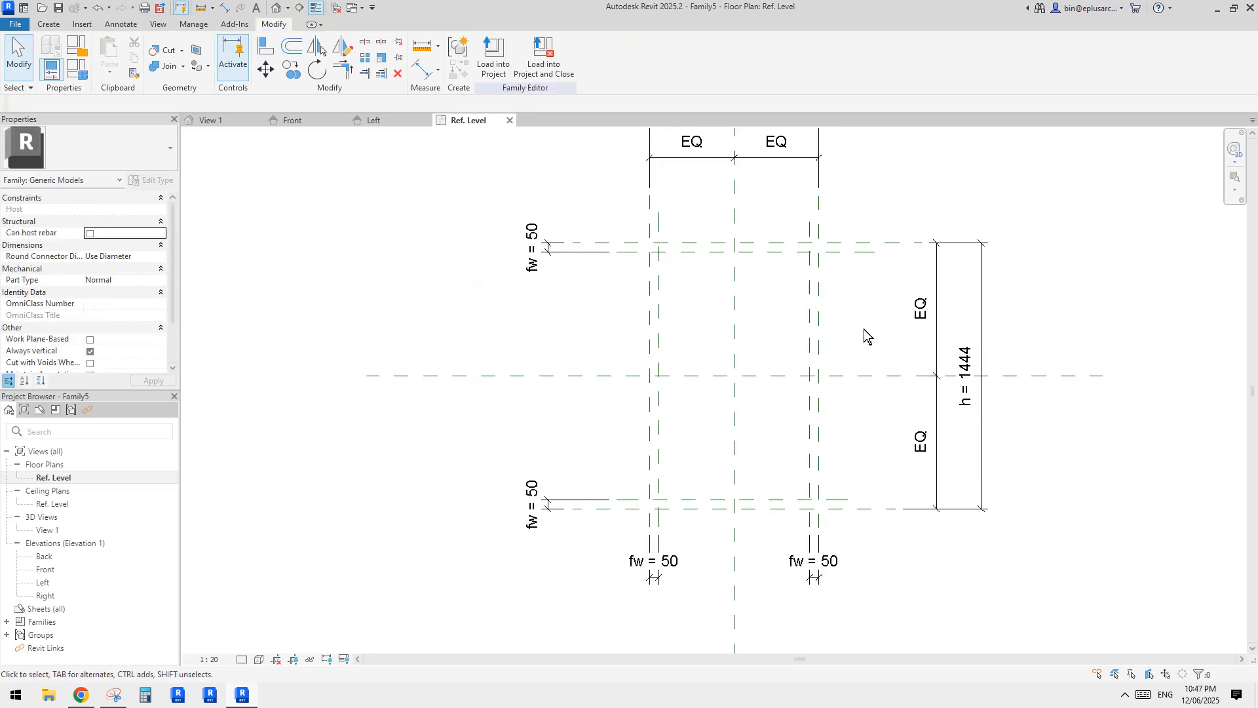
Step: Check the facade photo in Snipping Tool, return to Revit and draw a vertical reference plane on each side of the vertical centre plane
{"action": "left_click", "coordinate": [121, 697]}
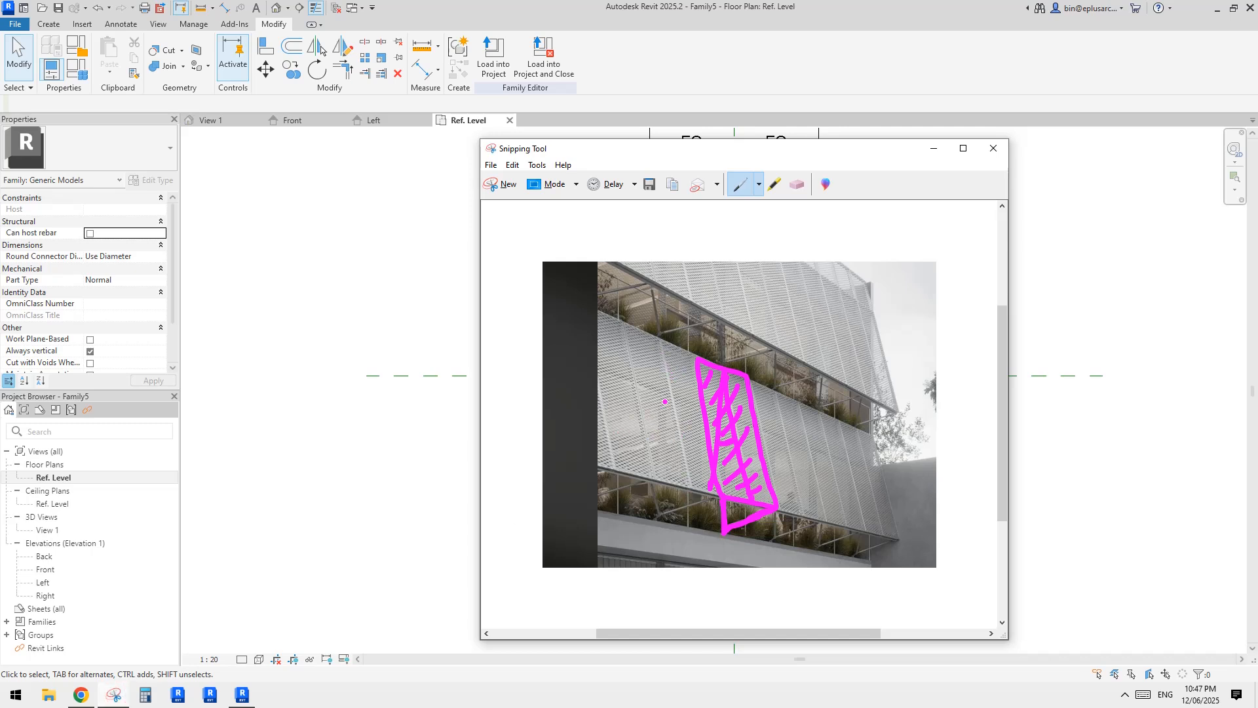
{"action": "left_click", "coordinate": [242, 694]}
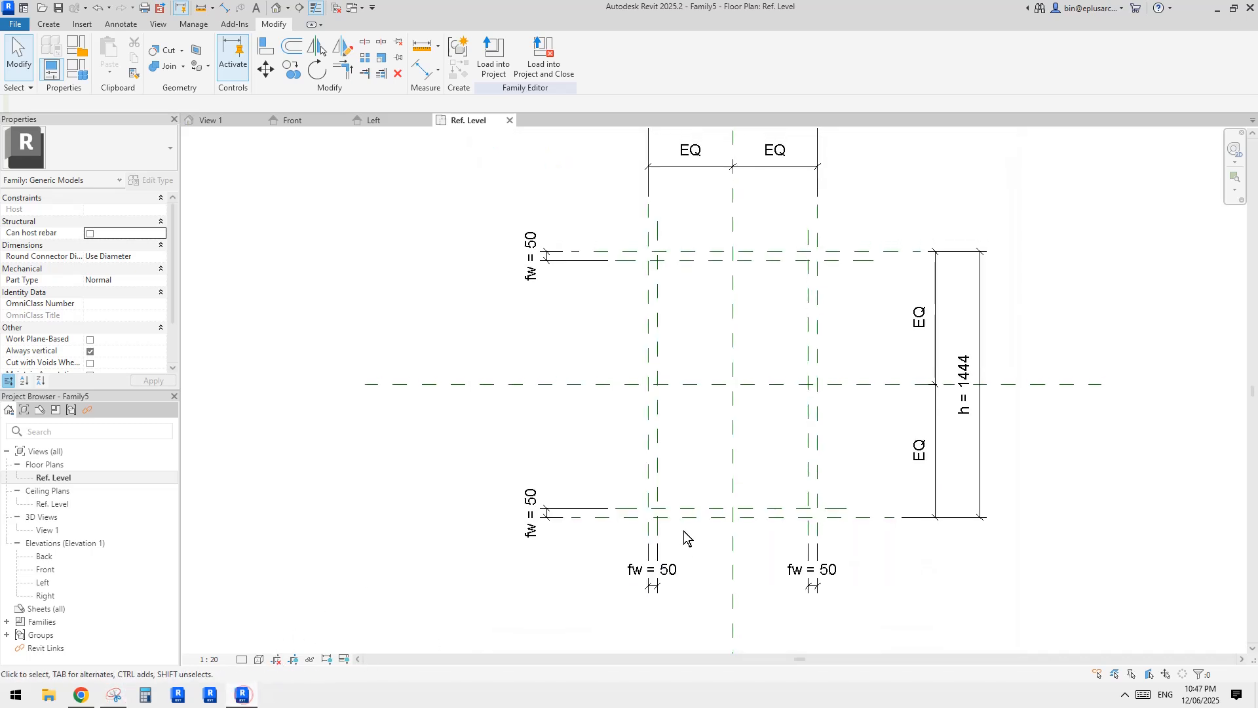
{"action": "key", "text": "r"}
{"action": "key", "text": "p"}
{"action": "left_click", "coordinate": [724, 233]}
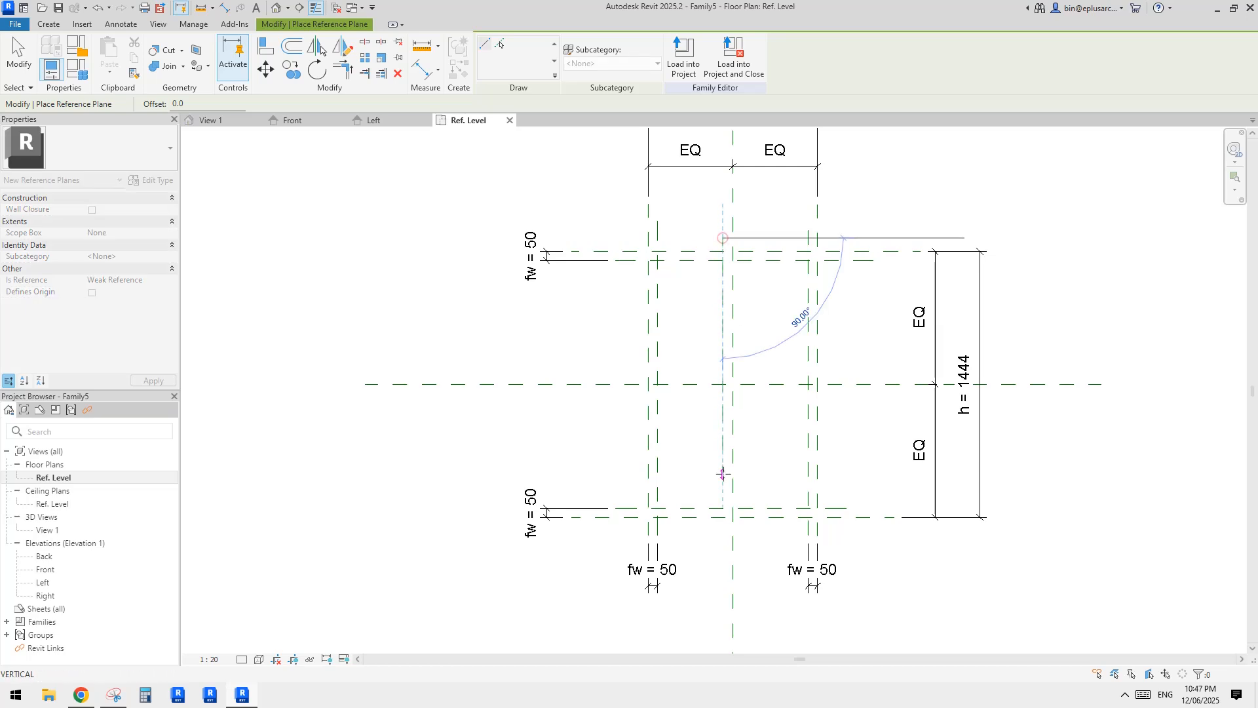
{"action": "left_click", "coordinate": [719, 535]}
{"action": "left_click", "coordinate": [741, 230]}
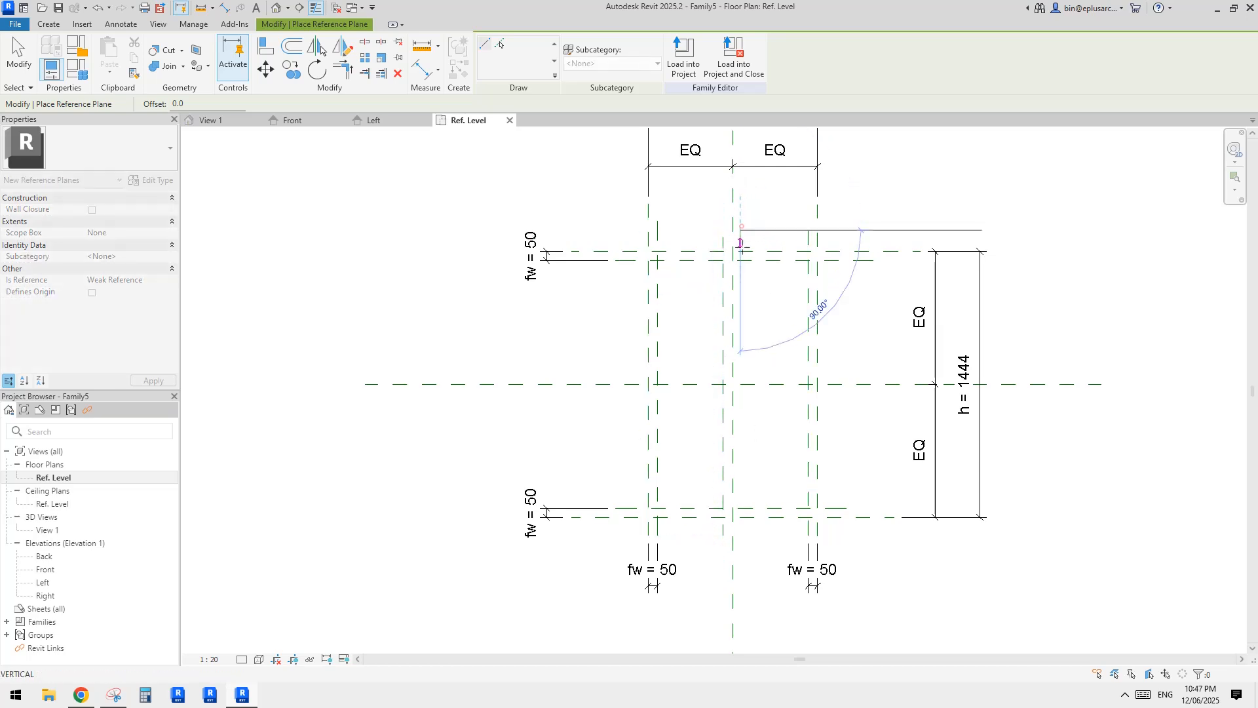
{"action": "left_click", "coordinate": [741, 503]}
Step: Dimension the two new vertical planes through the centre plane and constrain the spacing as equal
{"action": "key", "text": "d"}
{"action": "key", "text": "i"}
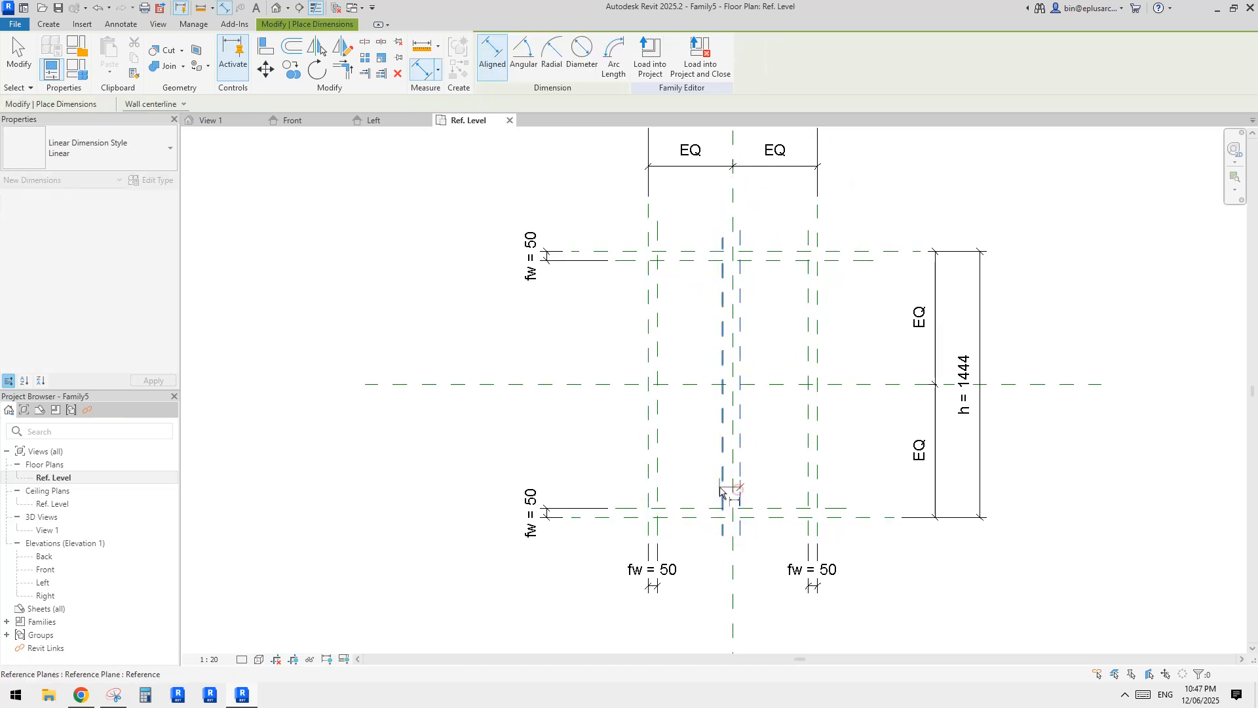
{"action": "left_click", "coordinate": [719, 487]}
{"action": "left_click", "coordinate": [733, 486]}
{"action": "left_click", "coordinate": [757, 563]}
{"action": "left_click", "coordinate": [729, 516]}
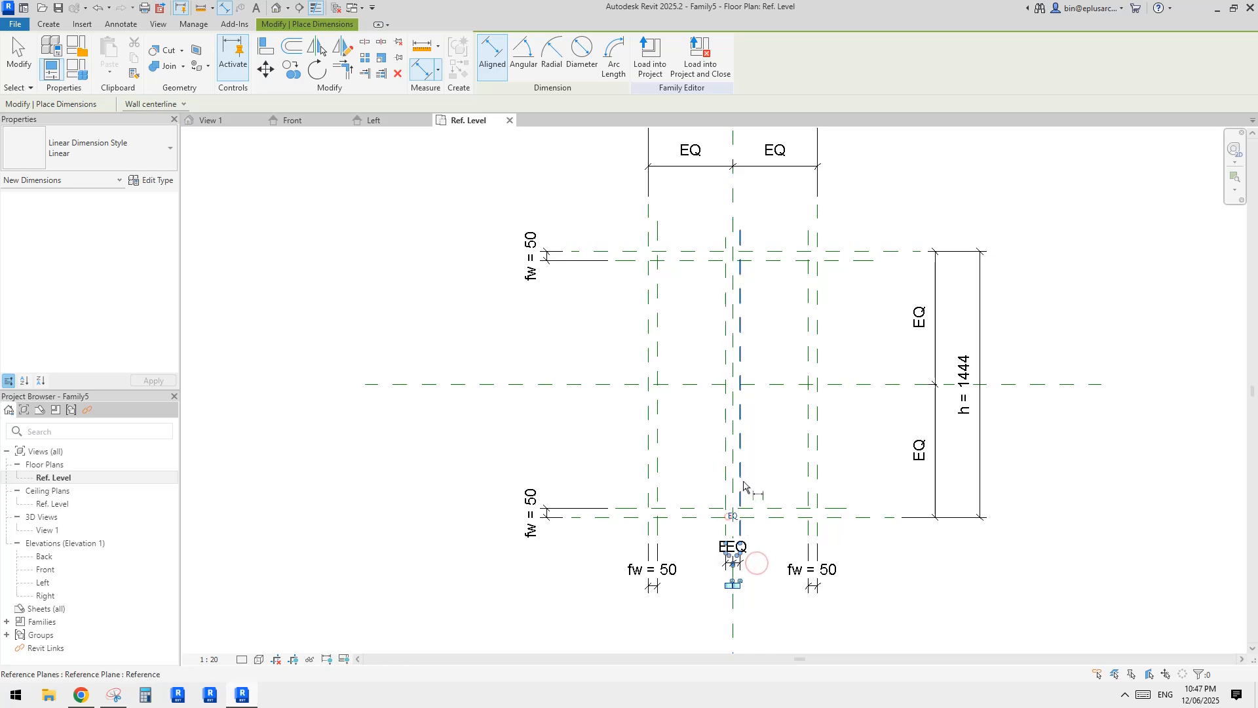
Step: Dimension the overall distance between the two middle vertical planes and label it with the existing fw parameter
{"action": "left_click", "coordinate": [741, 485]}
{"action": "left_click", "coordinate": [726, 478]}
{"action": "left_click", "coordinate": [760, 596]}
{"action": "key", "text": "Escape"}
{"action": "key", "text": "Escape"}
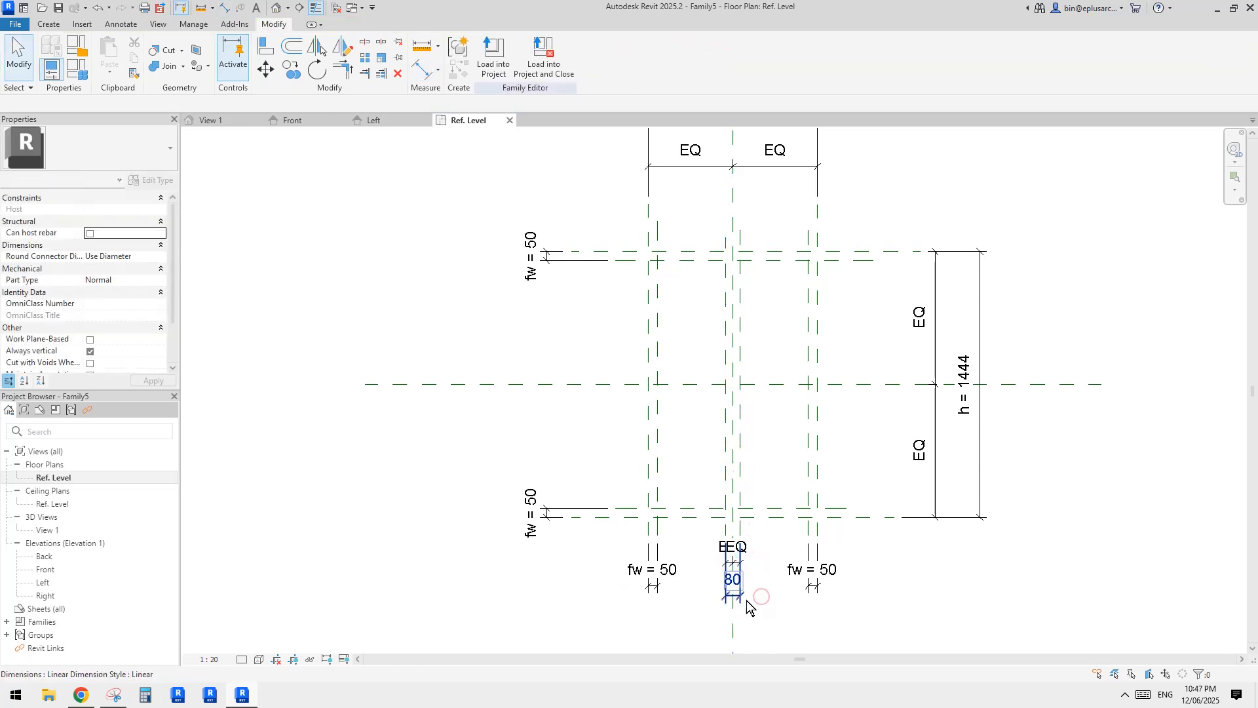
{"action": "left_click", "coordinate": [748, 604]}
{"action": "left_click", "coordinate": [569, 57]}
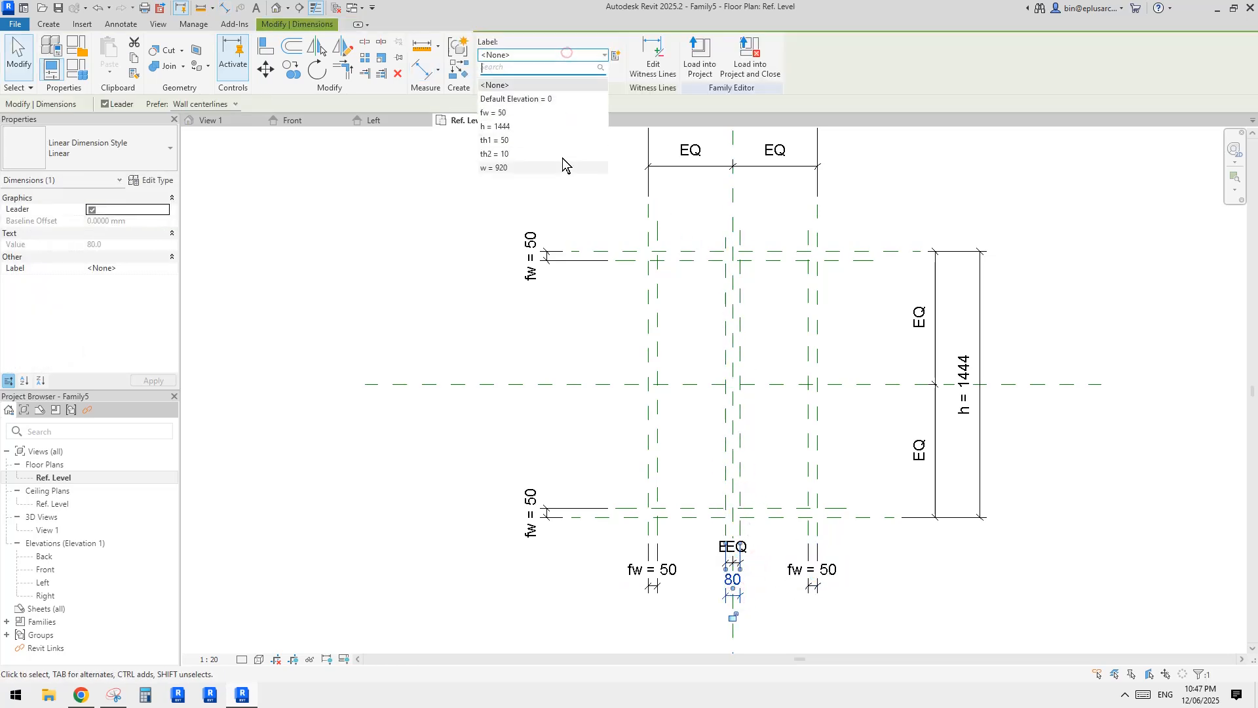
{"action": "left_click", "coordinate": [525, 113]}
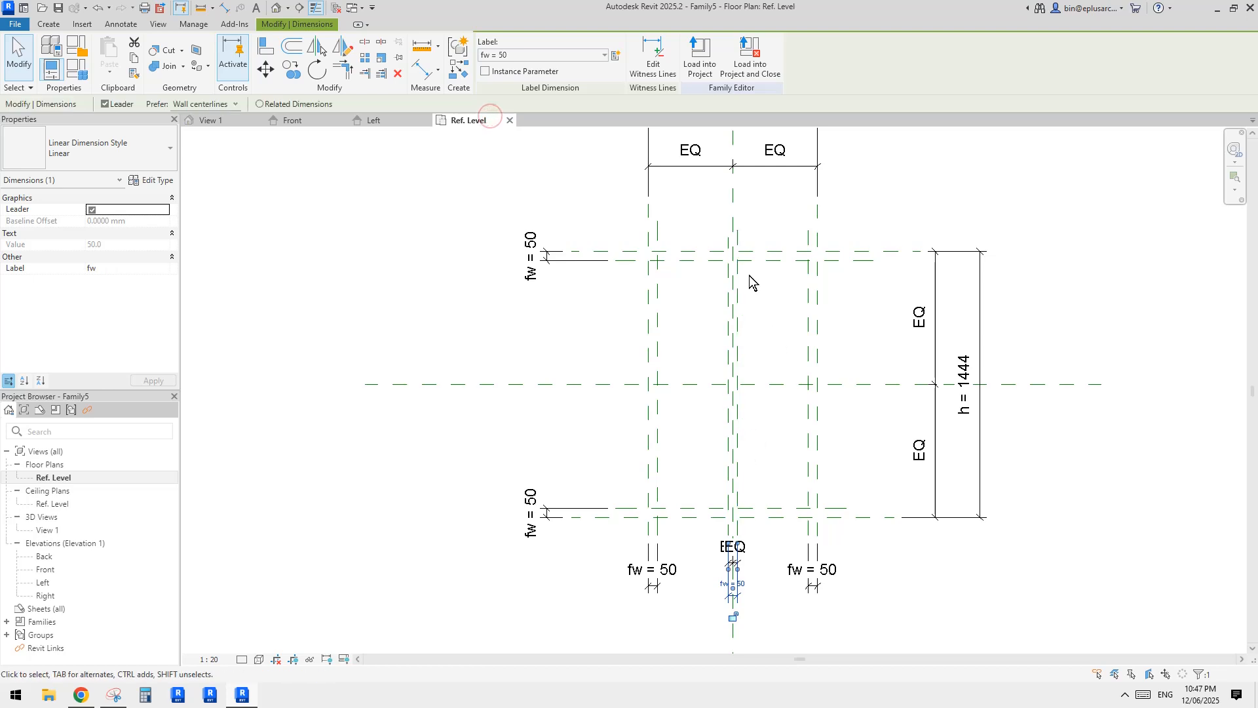
{"action": "left_click", "coordinate": [753, 433]}
Step: Set Is Reference to Not a Reference for the four inner edge planes and the two planes flanking the vertical centre plane
{"action": "scroll", "coordinate": [760, 447], "scroll_direction": "up", "scroll_amount": 3}
{"action": "scroll", "coordinate": [787, 441], "scroll_direction": "down", "scroll_amount": 3}
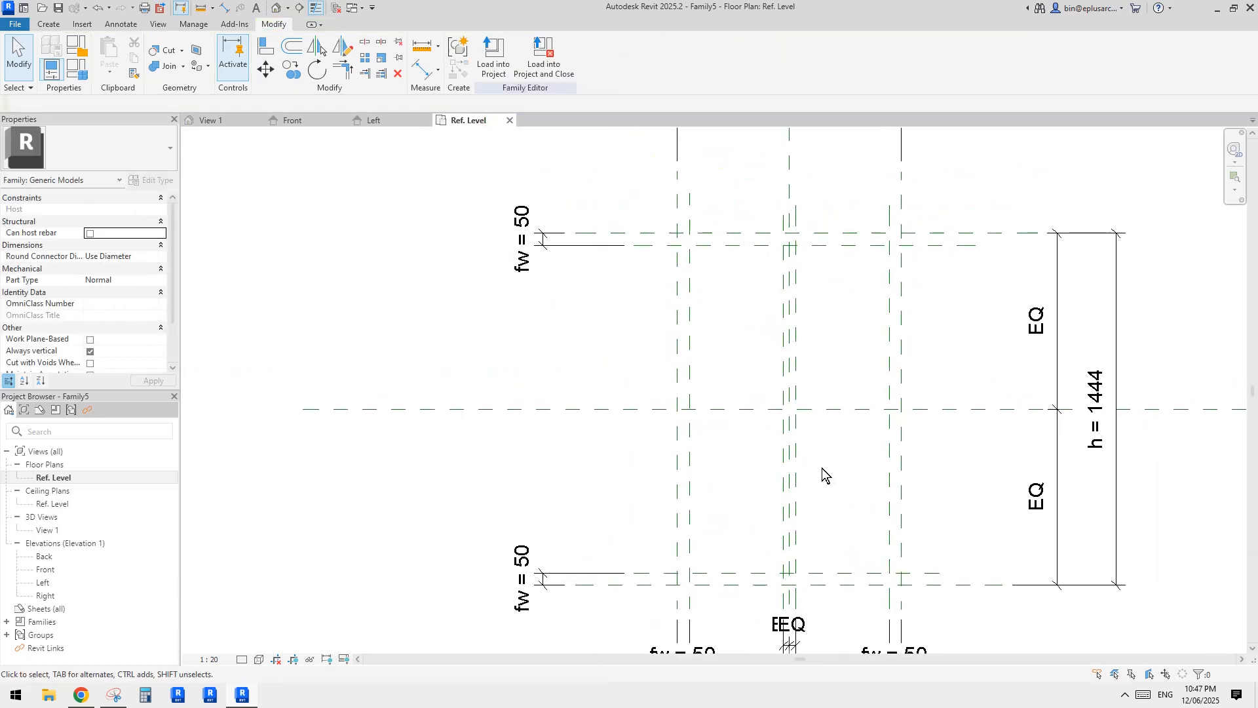
{"action": "scroll", "coordinate": [823, 468], "scroll_direction": "down", "scroll_amount": 2}
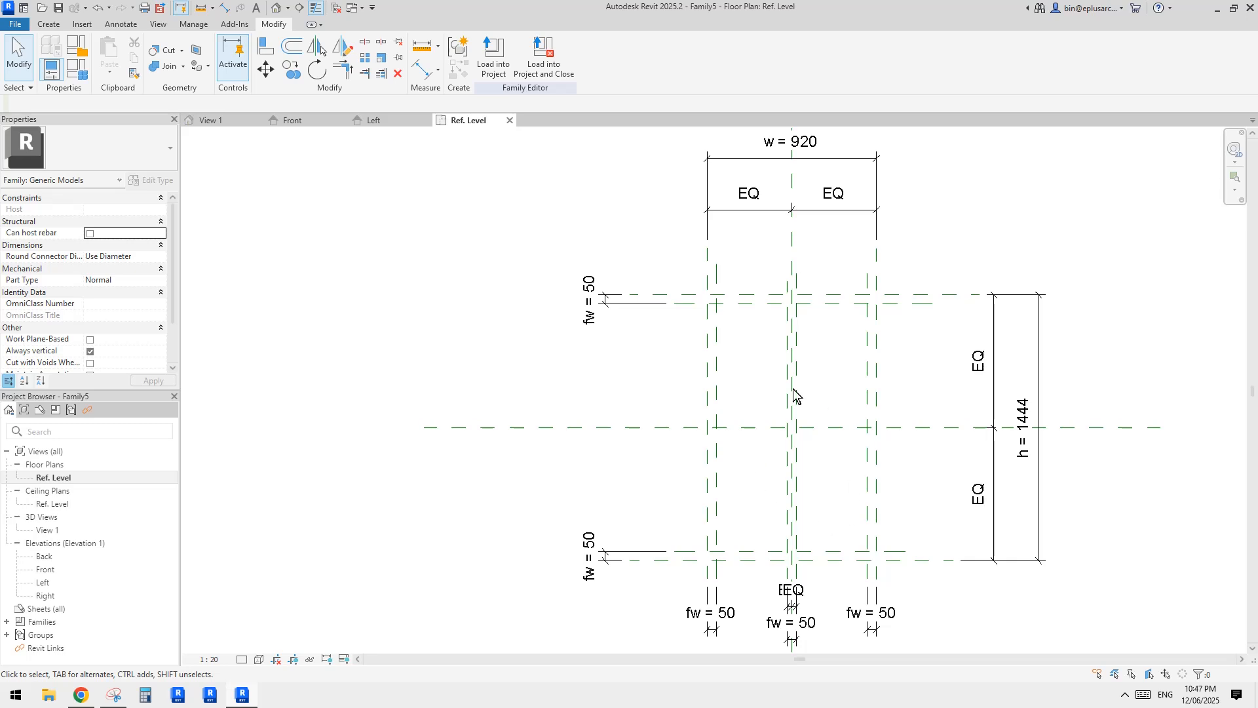
{"action": "middle_click_drag", "start_coordinate": [810, 437], "coordinate": [803, 438]}
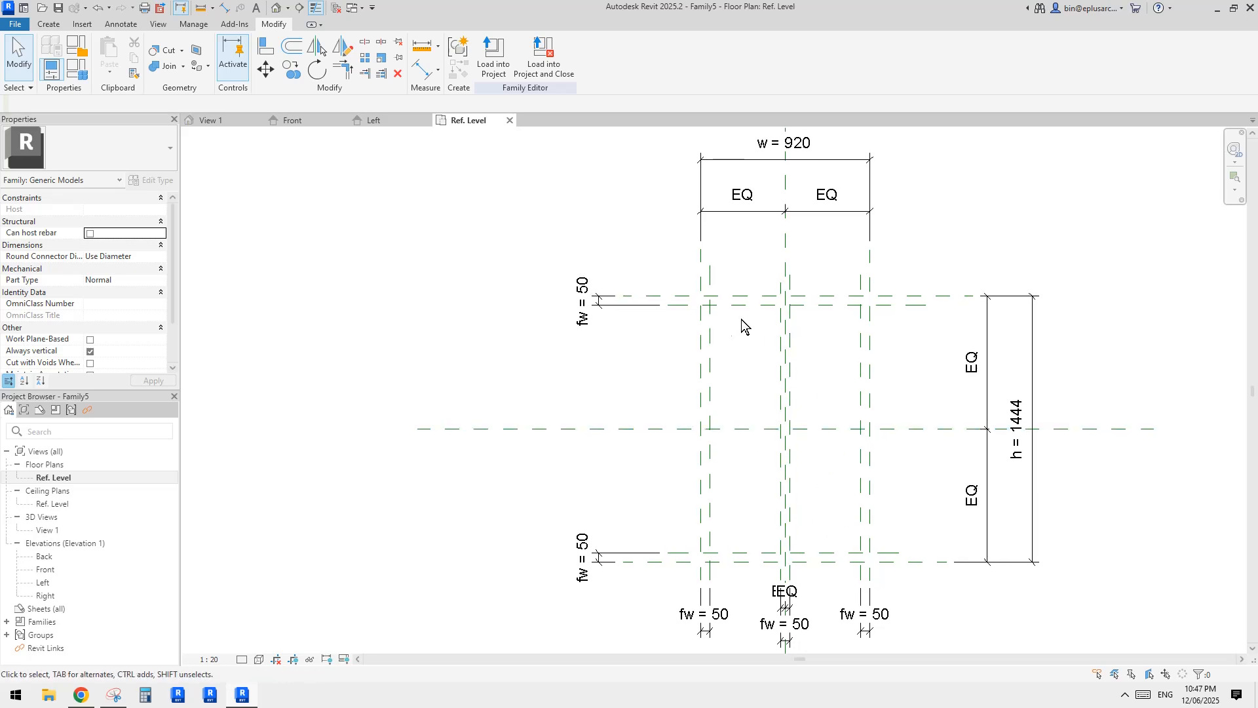
{"action": "left_click", "coordinate": [47, 24]}
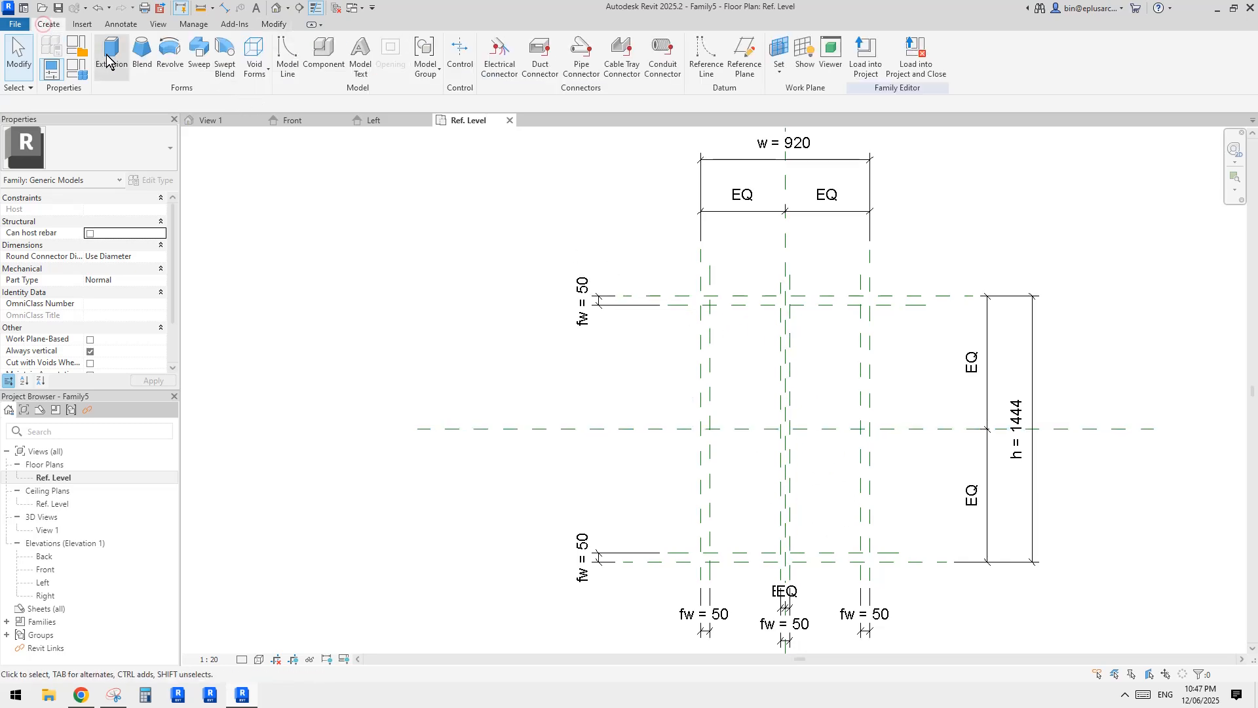
{"action": "middle_click_drag", "start_coordinate": [821, 351], "coordinate": [813, 343]}
{"action": "left_click", "coordinate": [850, 324]}
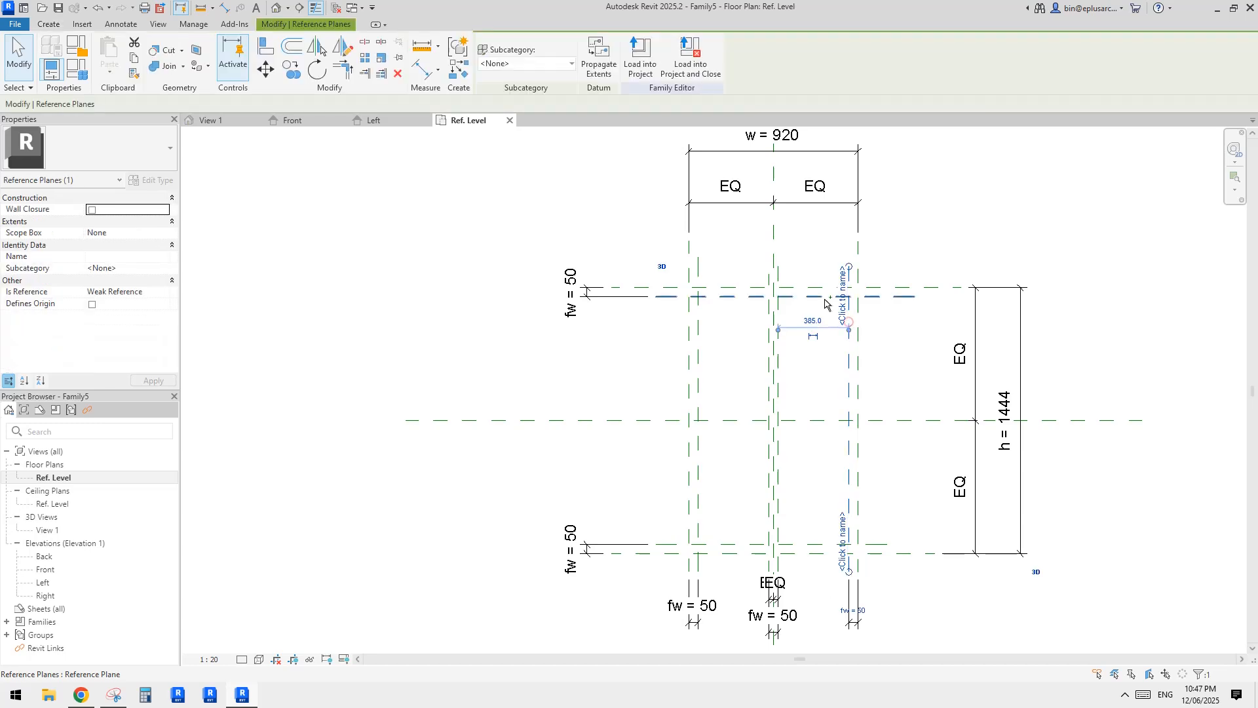
{"action": "left_click", "coordinate": [818, 297], "text": "ctrl"}
{"action": "left_click", "coordinate": [779, 310], "text": "ctrl"}
{"action": "left_click", "coordinate": [770, 311], "text": "ctrl"}
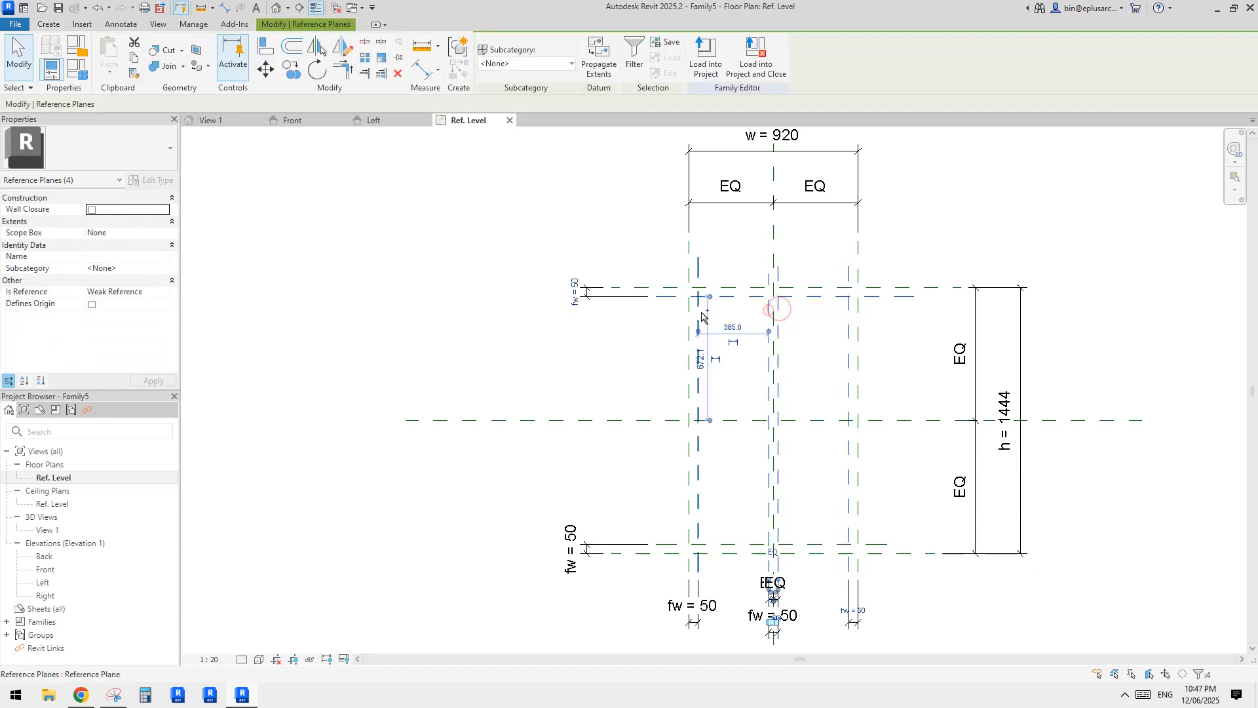
{"action": "left_click", "coordinate": [699, 311], "text": "ctrl"}
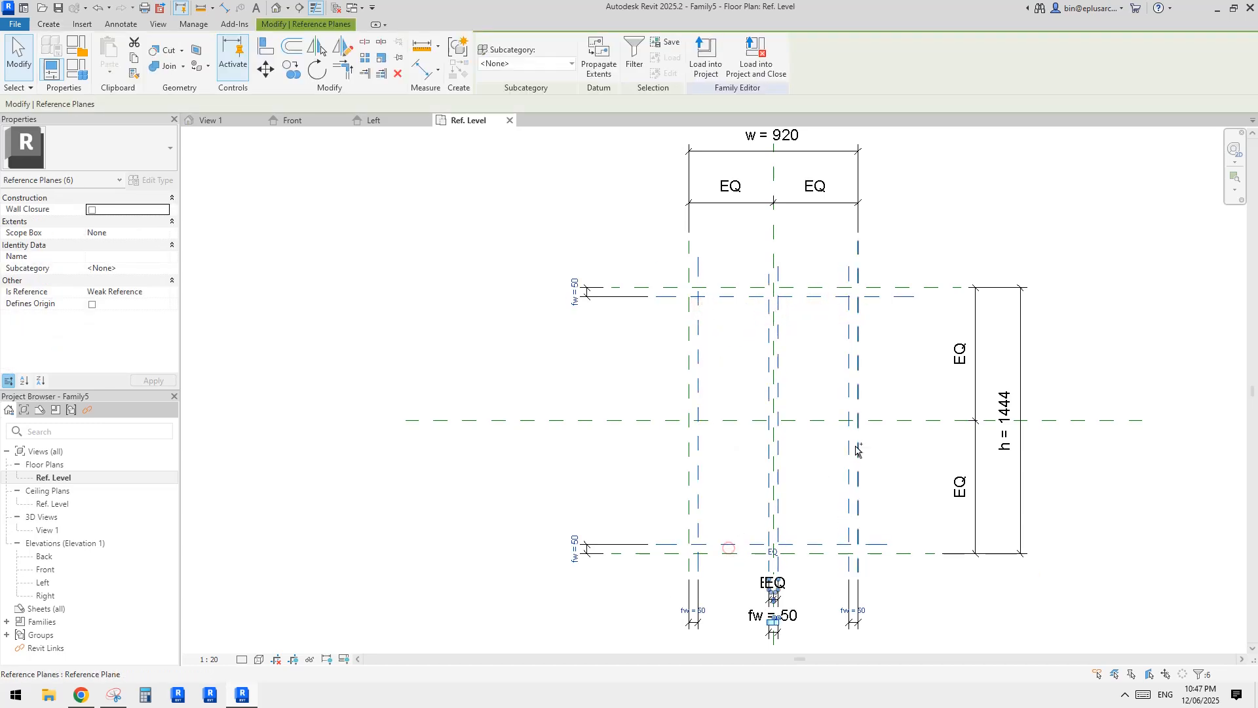
{"action": "left_click", "coordinate": [167, 292]}
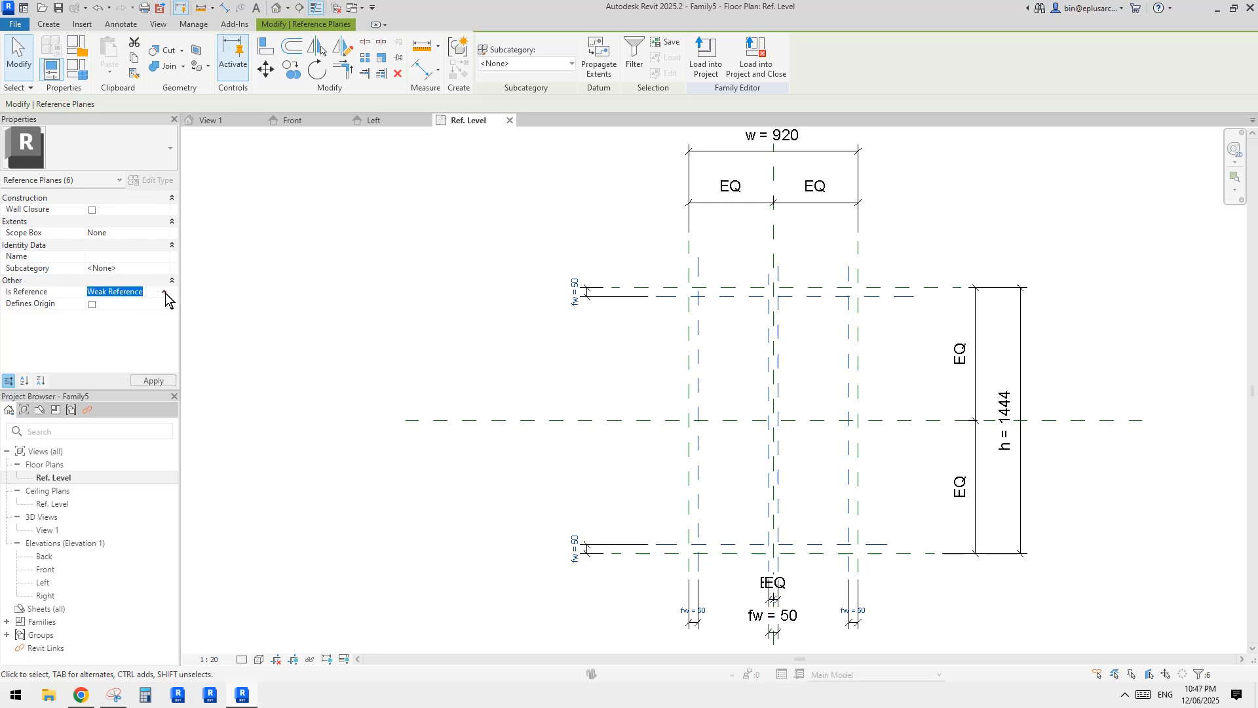
{"action": "left_click", "coordinate": [164, 292]}
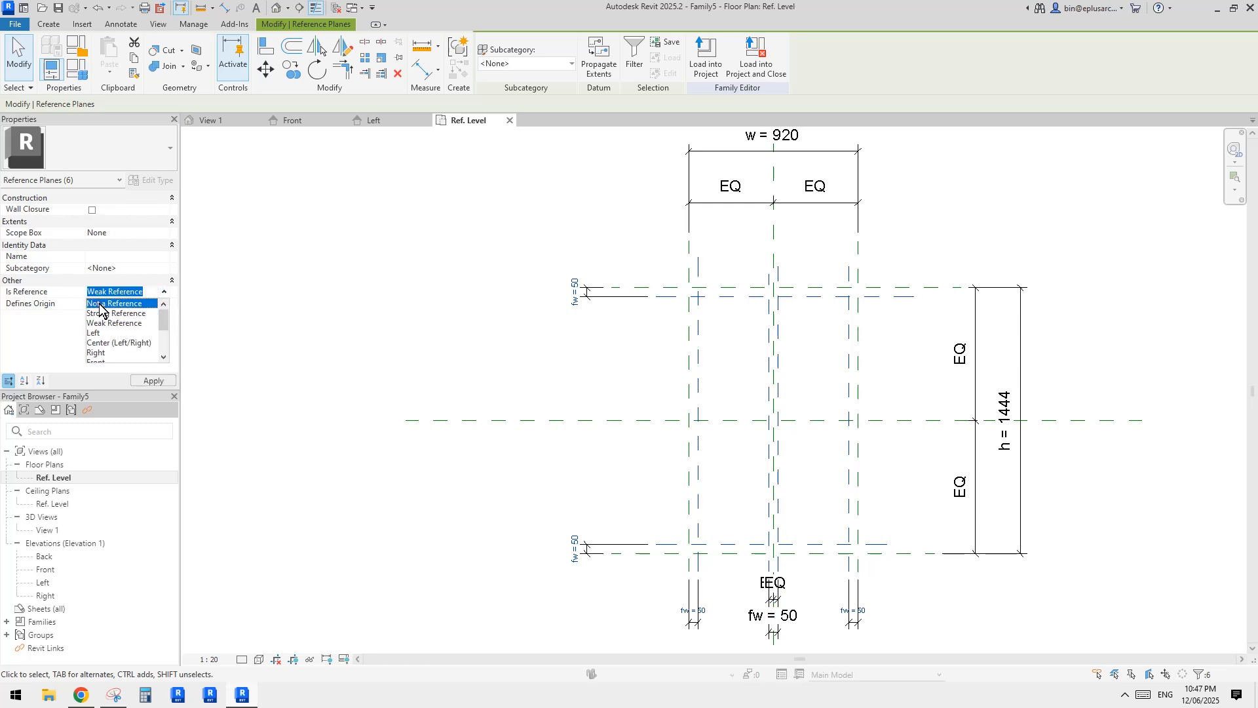
{"action": "left_click", "coordinate": [98, 304]}
{"action": "left_click", "coordinate": [668, 362]}
{"action": "scroll", "coordinate": [688, 373], "scroll_direction": "down", "scroll_amount": 2}
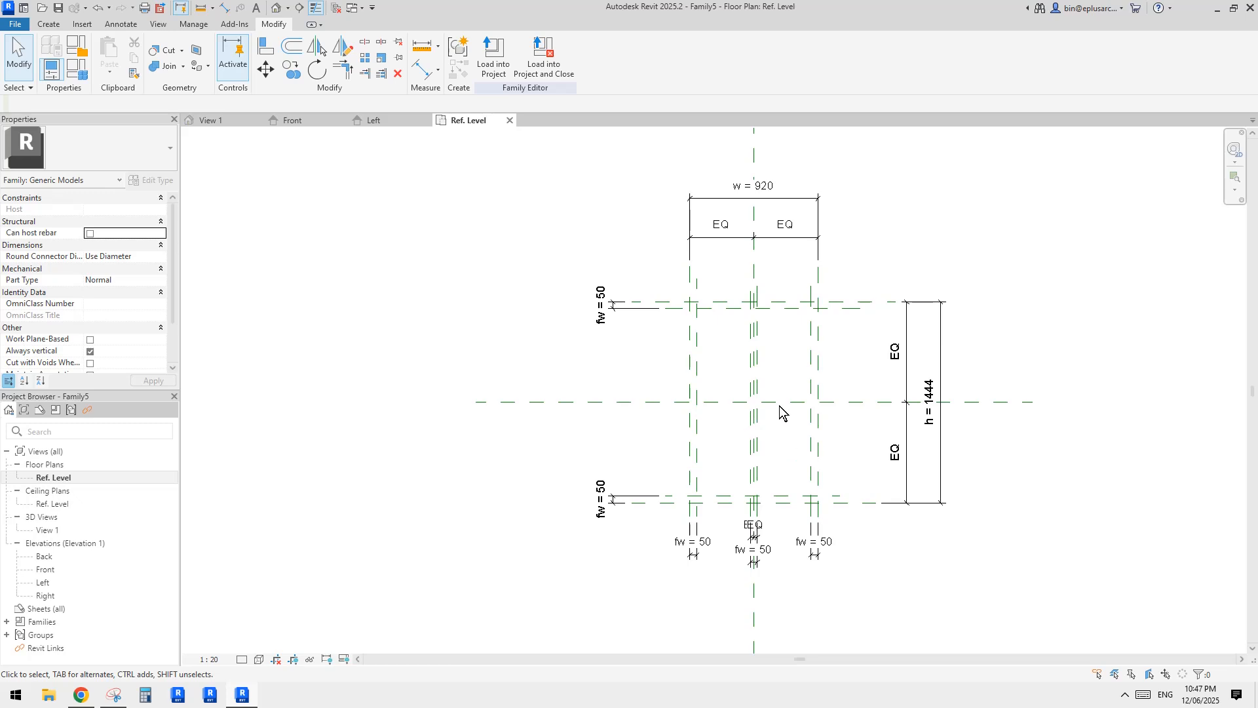
{"action": "middle_click_drag", "start_coordinate": [742, 454], "coordinate": [753, 460]}
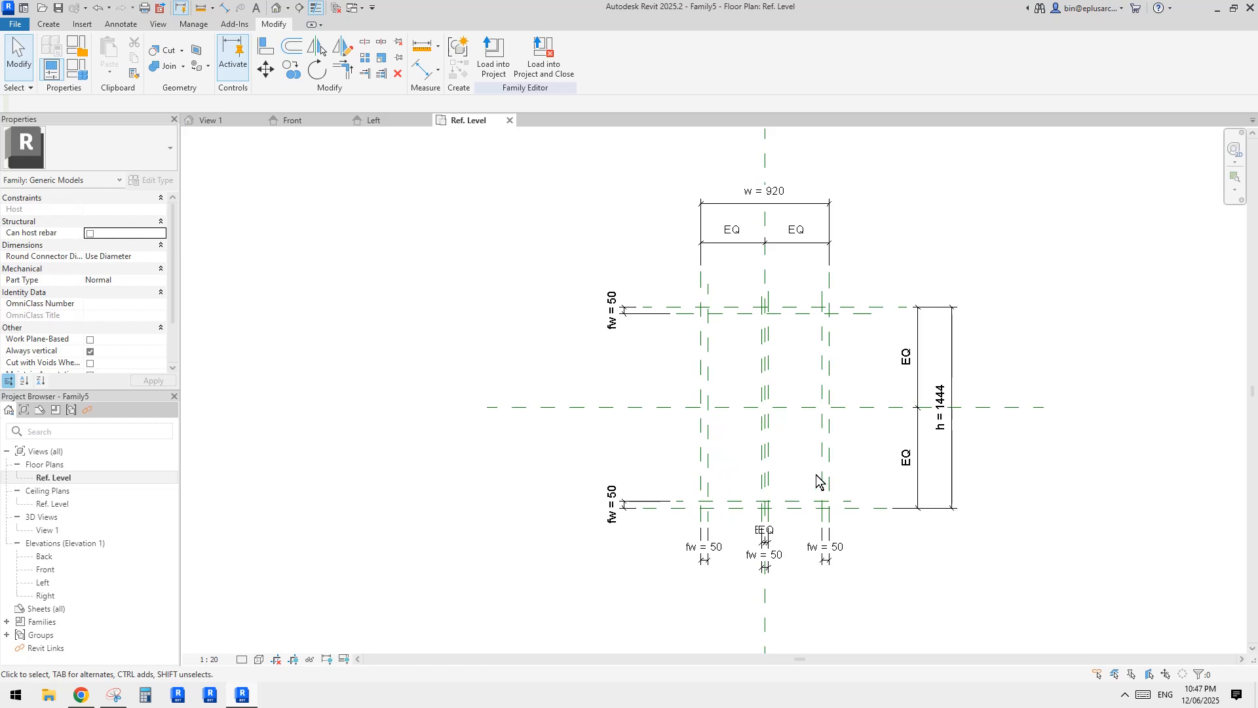
{"action": "middle_click_drag", "start_coordinate": [820, 492], "coordinate": [819, 481]}
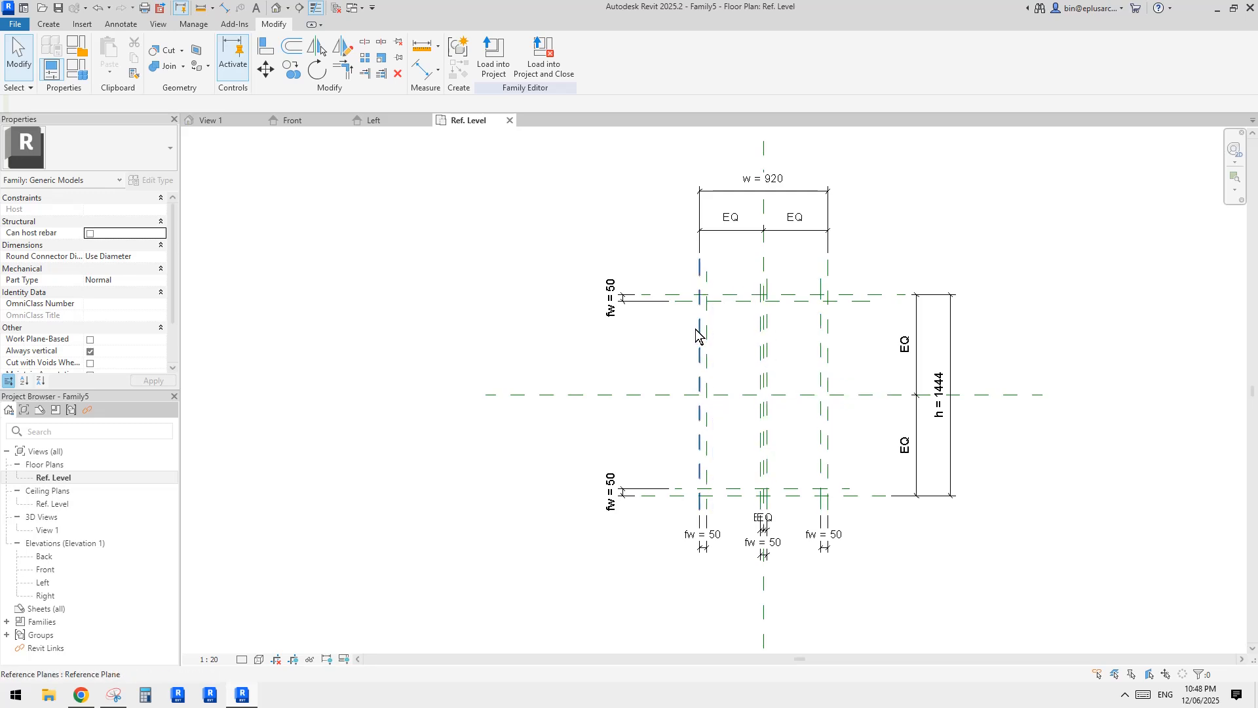
{"action": "middle_click_drag", "start_coordinate": [739, 390], "coordinate": [738, 393]}
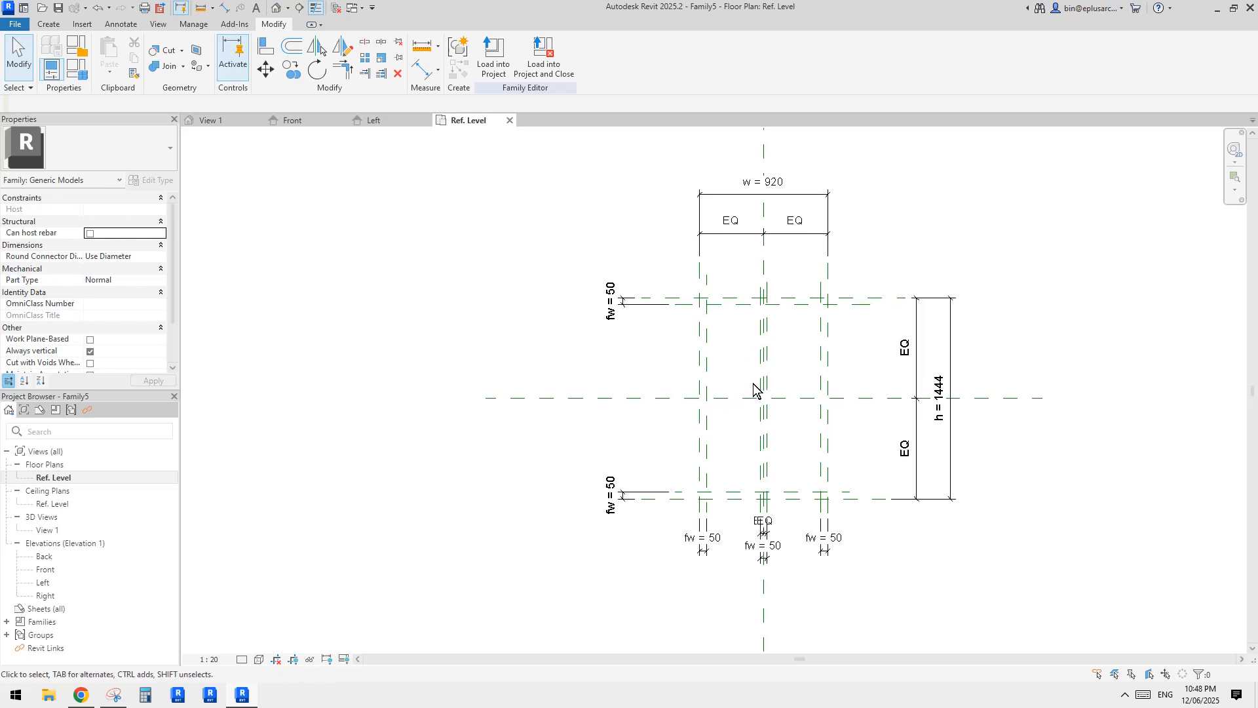
{"action": "left_click", "coordinate": [705, 352]}
{"action": "left_click", "coordinate": [829, 338]}
{"action": "left_click", "coordinate": [798, 298]}
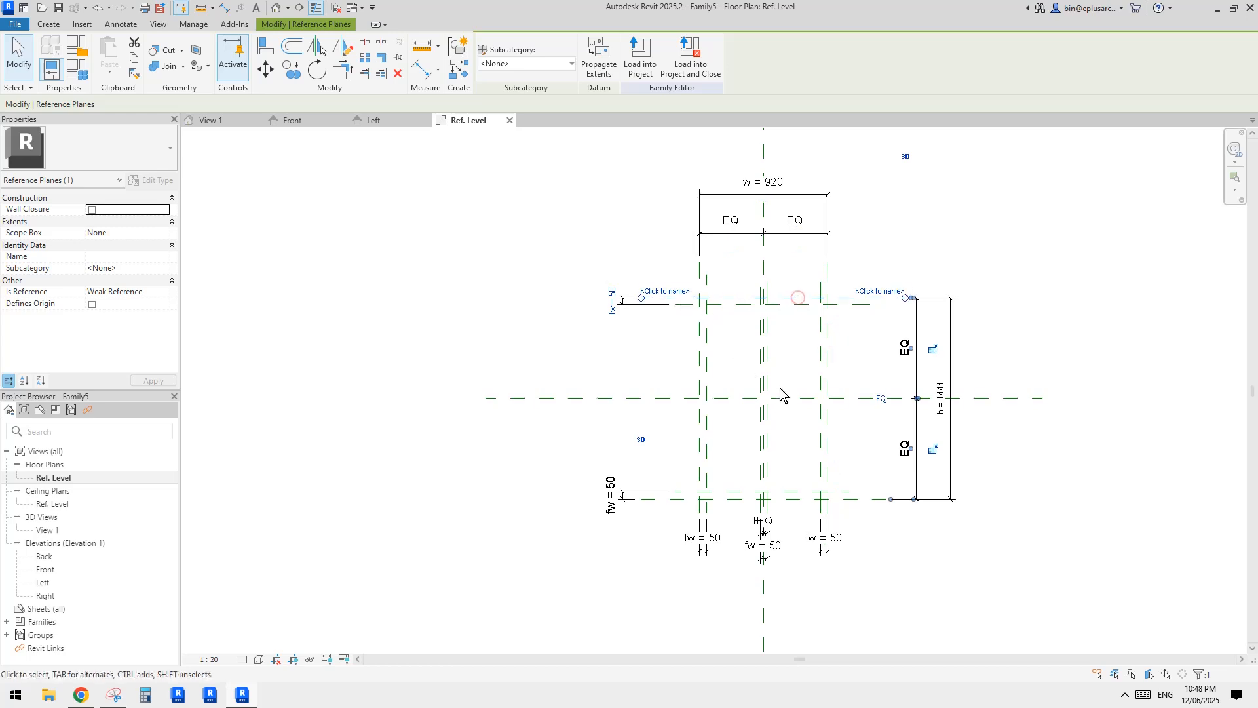
{"action": "left_click", "coordinate": [785, 499]}
Step: Set Is Reference to Top for the upper outer horizontal reference plane
{"action": "left_click", "coordinate": [747, 298]}
{"action": "left_click", "coordinate": [169, 293]}
{"action": "left_click_drag", "start_coordinate": [169, 321], "coordinate": [166, 354]}
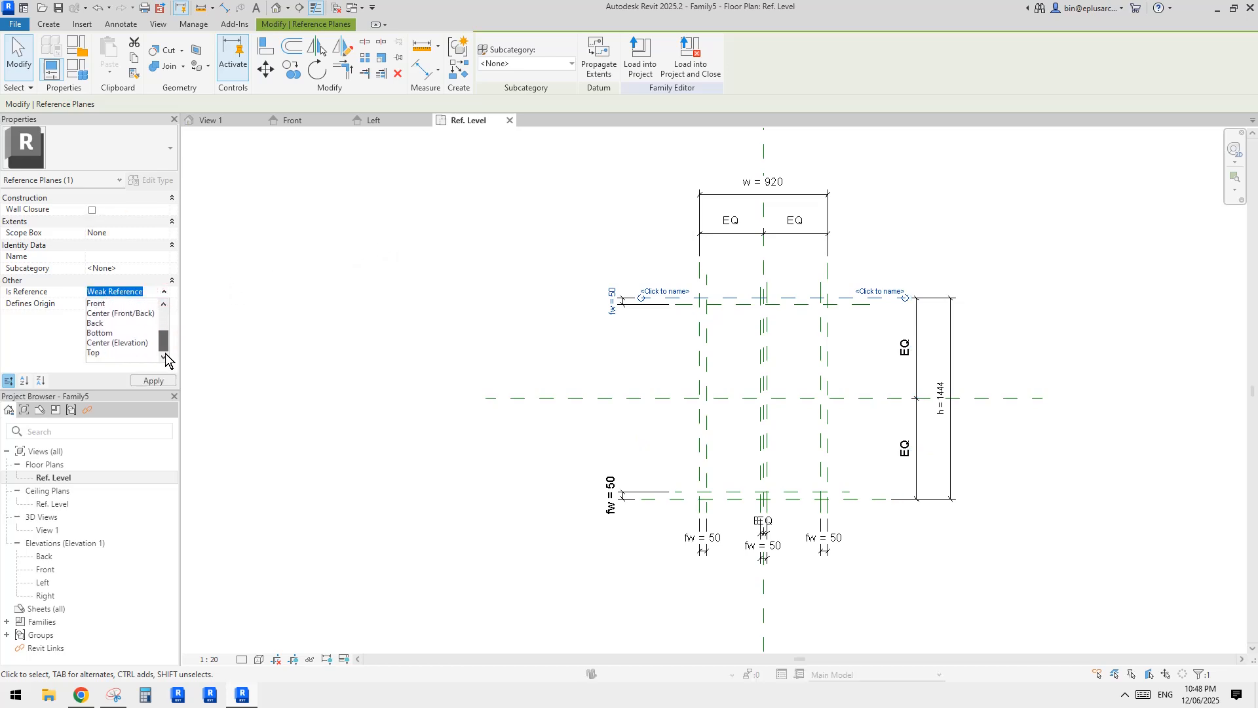
{"action": "left_click", "coordinate": [111, 353]}
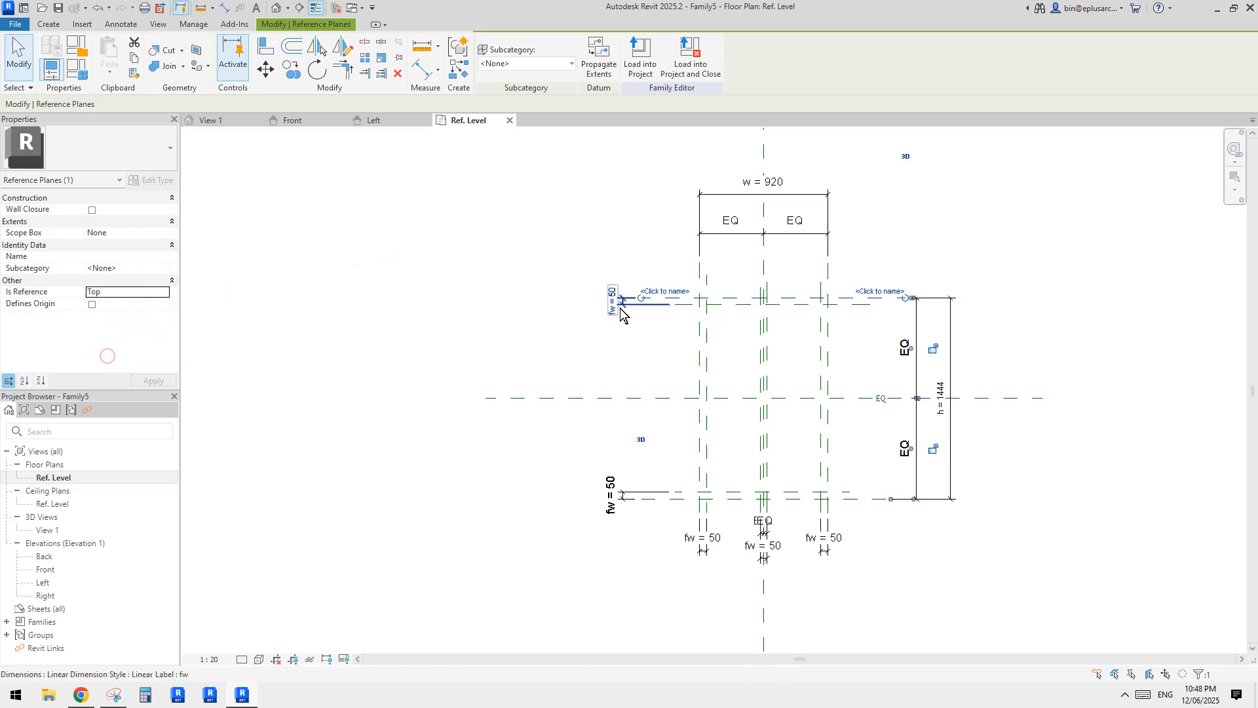
Step: Set Is Reference to Bottom for the lower outer horizontal reference plane
{"action": "left_click", "coordinate": [725, 501]}
{"action": "left_click", "coordinate": [164, 292]}
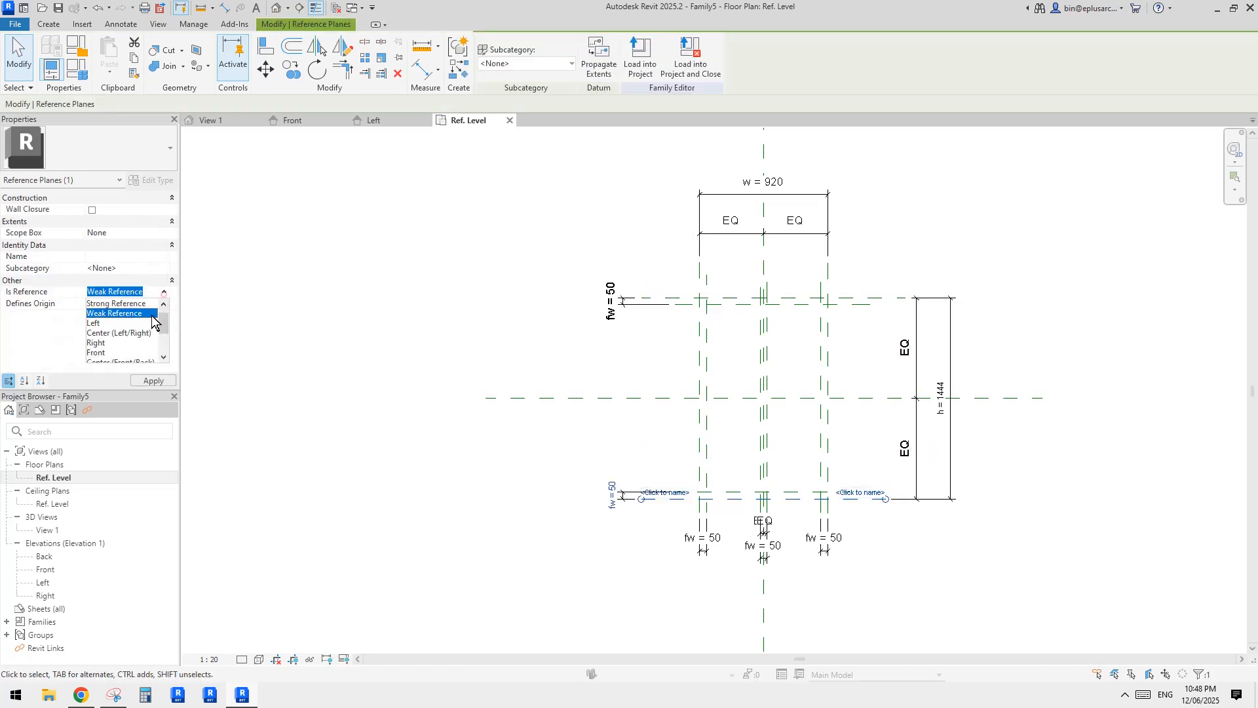
{"action": "left_click", "coordinate": [105, 342]}
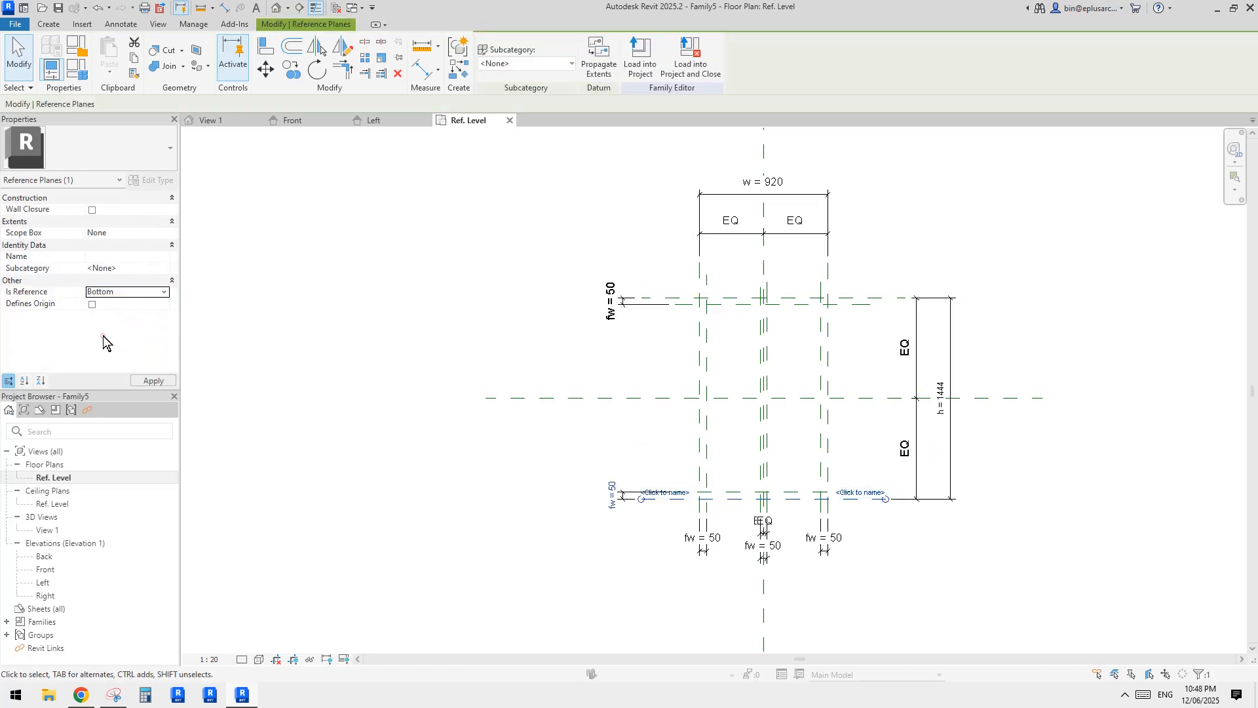
Step: Set Is Reference to Left and Right for the two outer vertical reference planes on their respective sides
{"action": "left_click", "coordinate": [695, 343]}
{"action": "left_click", "coordinate": [697, 343]}
{"action": "left_click", "coordinate": [164, 293]}
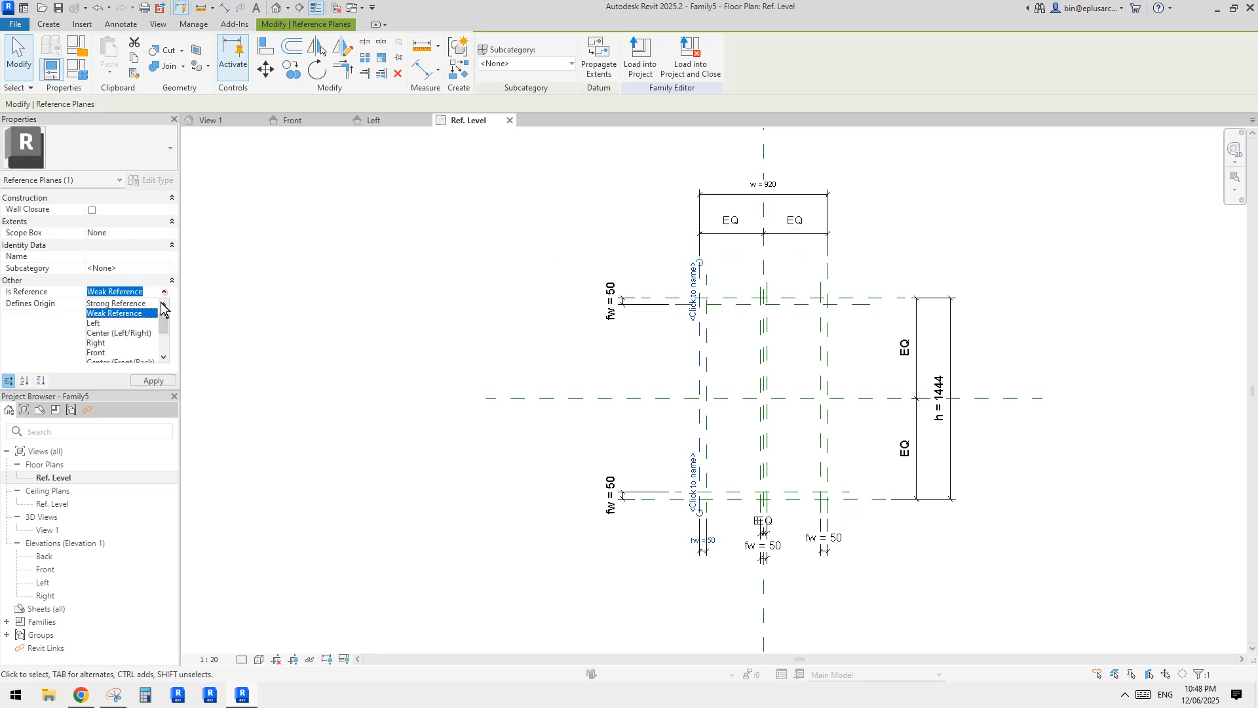
{"action": "left_click", "coordinate": [101, 323]}
{"action": "left_click", "coordinate": [829, 320]}
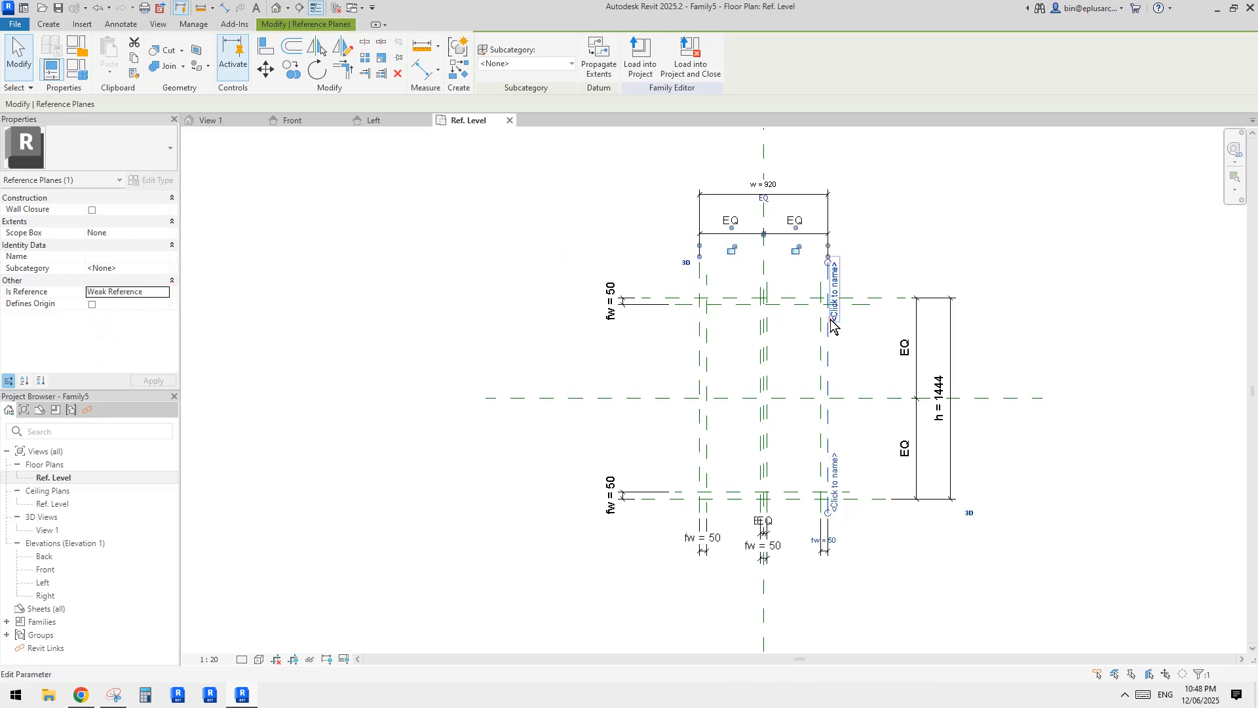
{"action": "left_click", "coordinate": [163, 292]}
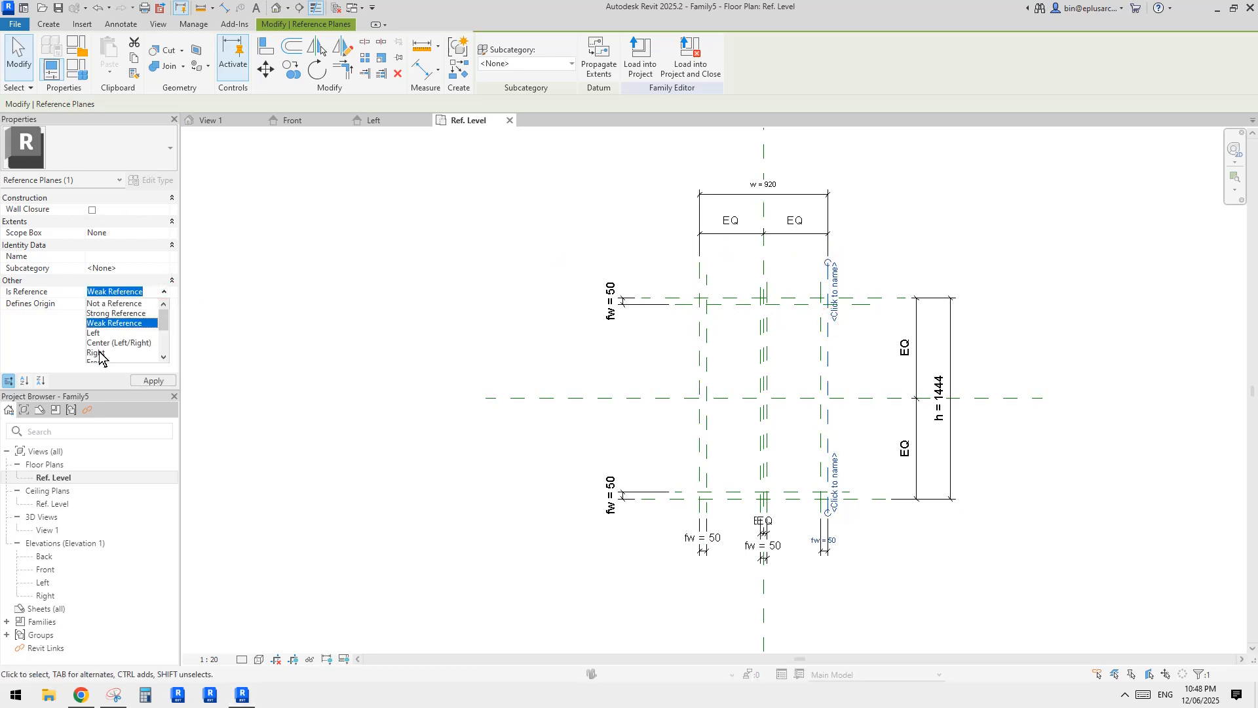
{"action": "left_click", "coordinate": [100, 352]}
{"action": "middle_click_drag", "start_coordinate": [635, 344], "coordinate": [629, 346]}
{"action": "left_click", "coordinate": [629, 346]}
Step: Start an extrusion and sketch a rectangle on the four outer reference planes, locking all its edges to them
{"action": "middle_click_drag", "start_coordinate": [826, 318], "coordinate": [802, 325]}
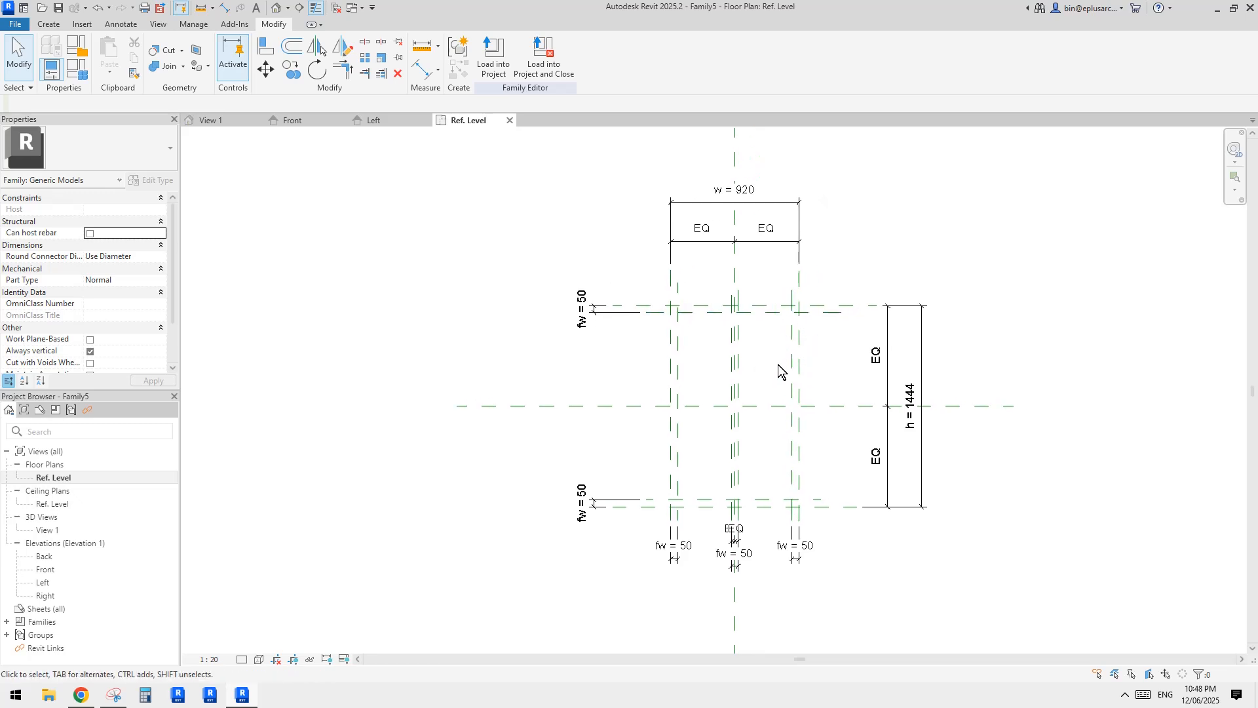
{"action": "scroll", "coordinate": [744, 321], "scroll_direction": "up", "scroll_amount": 1}
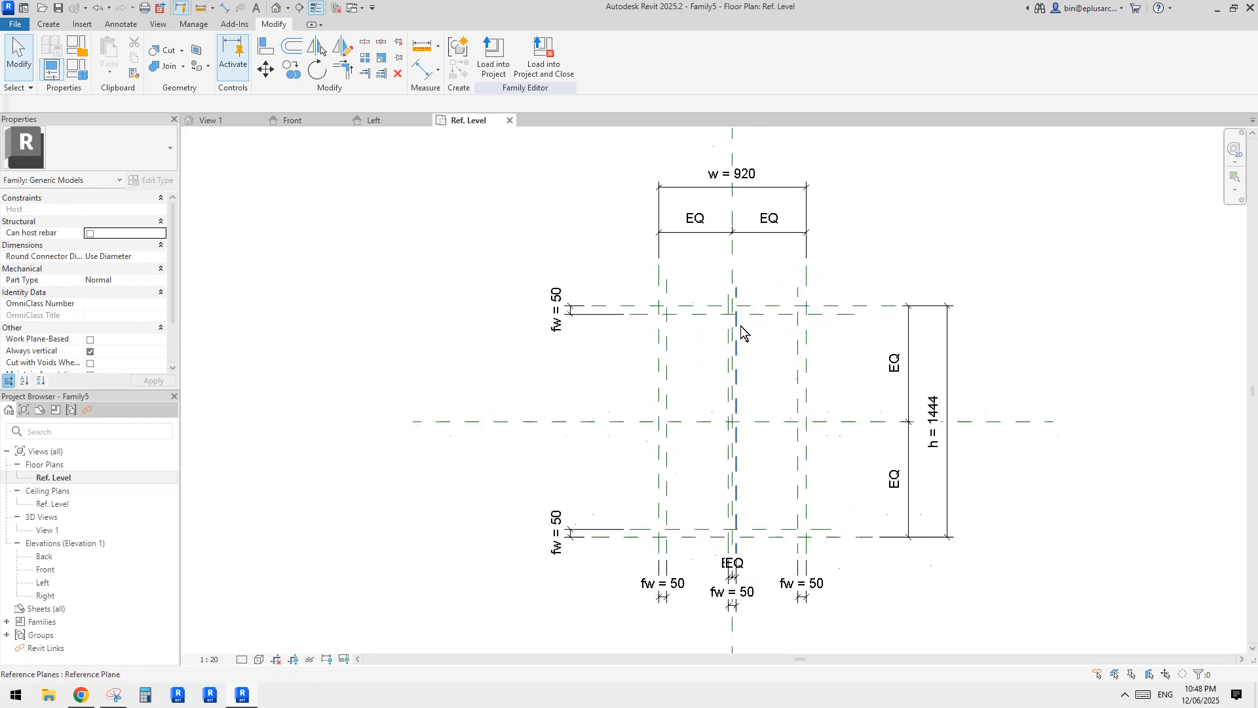
{"action": "scroll", "coordinate": [744, 330], "scroll_direction": "down", "scroll_amount": 2}
{"action": "middle_click_drag", "start_coordinate": [743, 331], "coordinate": [793, 387]}
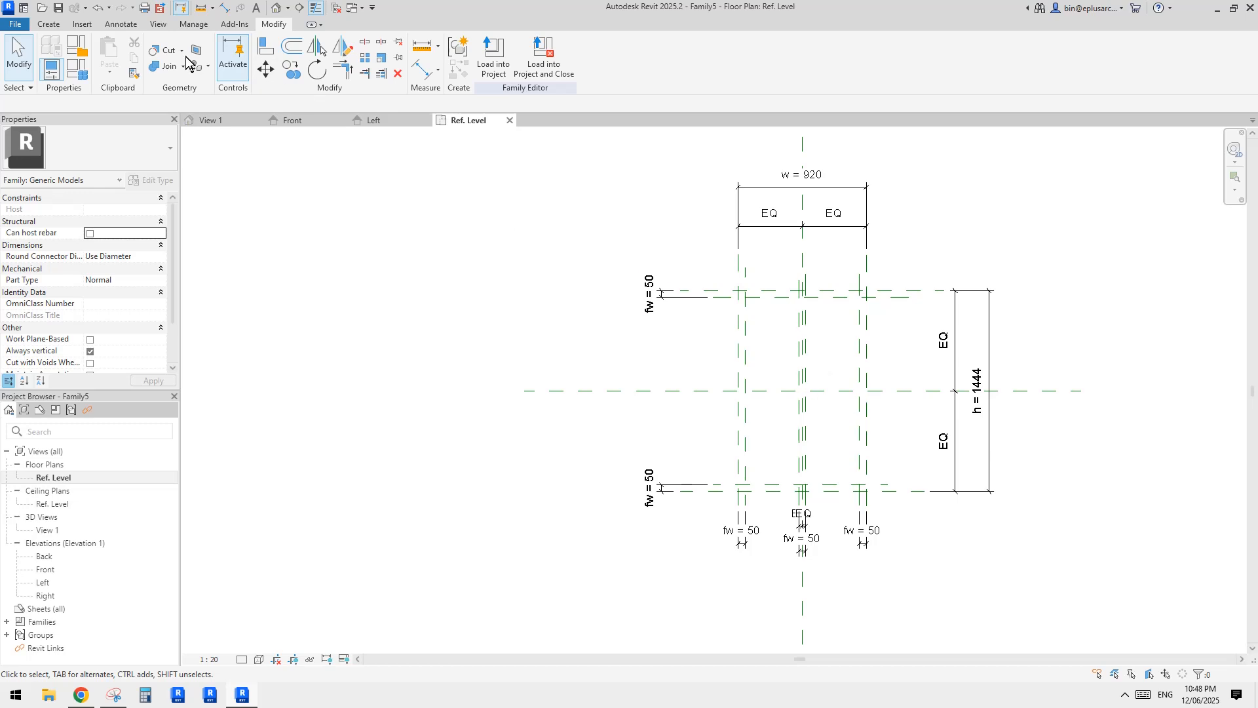
{"action": "left_click", "coordinate": [49, 25]}
{"action": "left_click", "coordinate": [108, 53]}
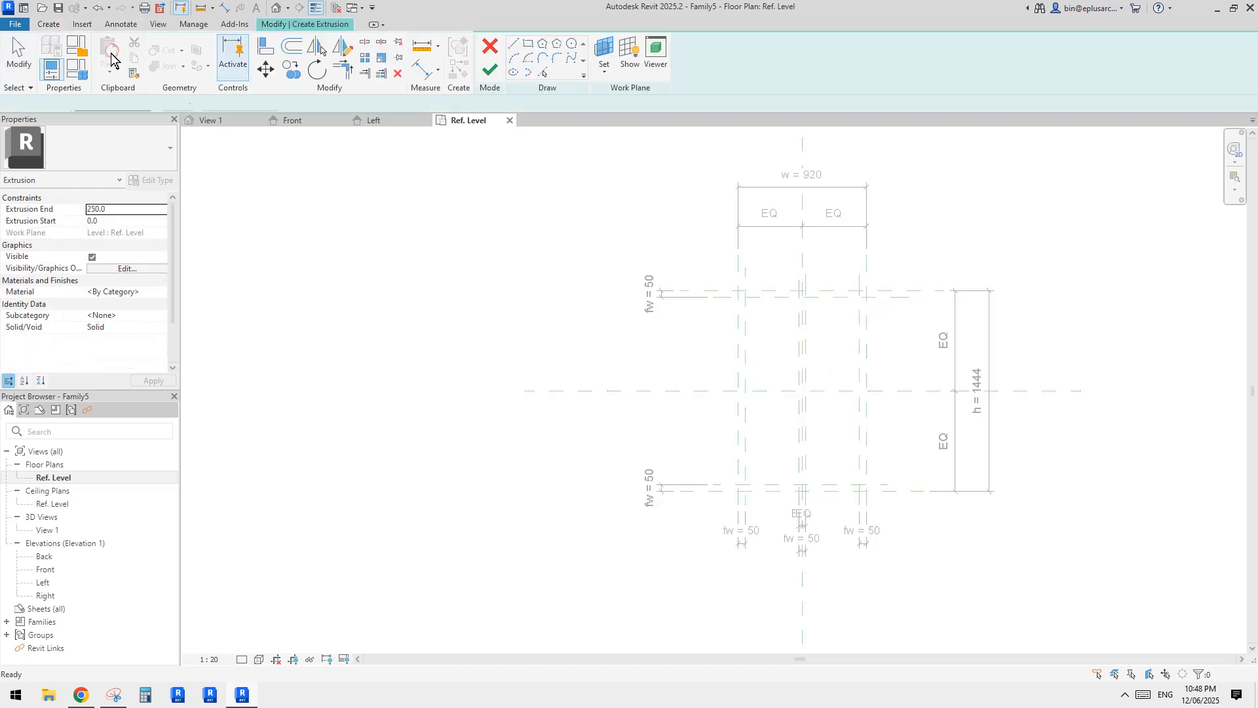
{"action": "left_click", "coordinate": [604, 44]}
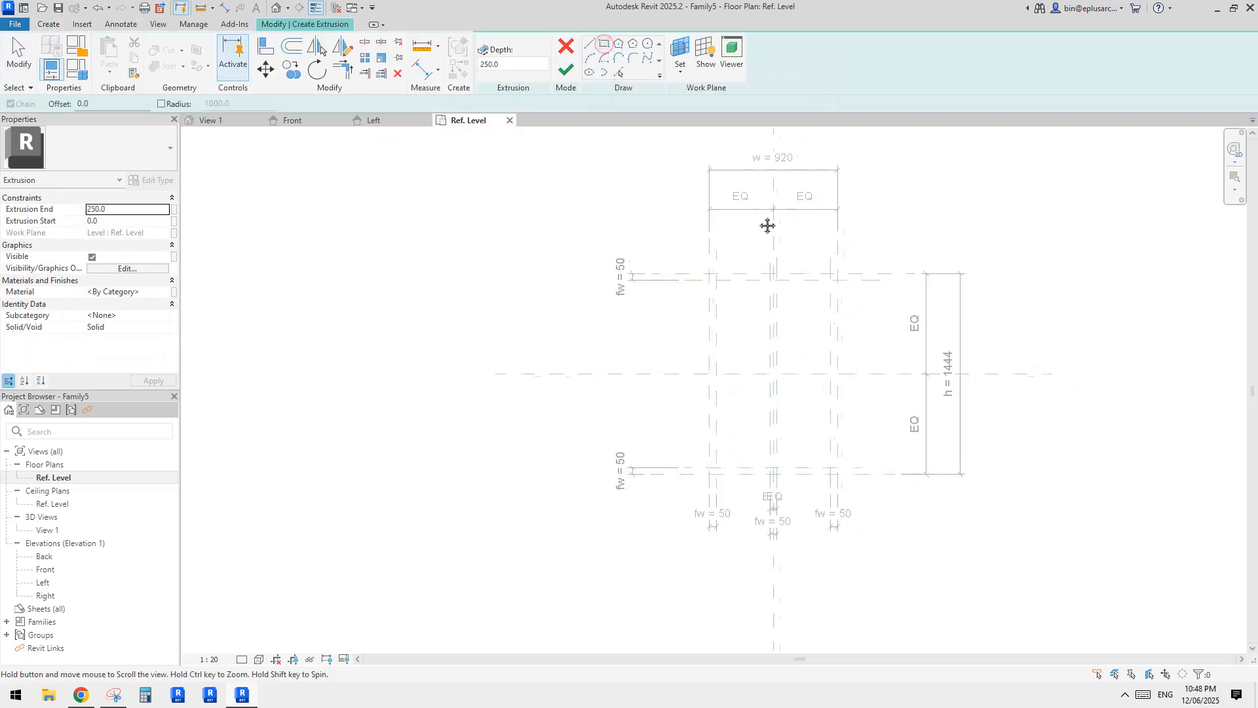
{"action": "scroll", "coordinate": [770, 315], "scroll_direction": "up", "scroll_amount": 2}
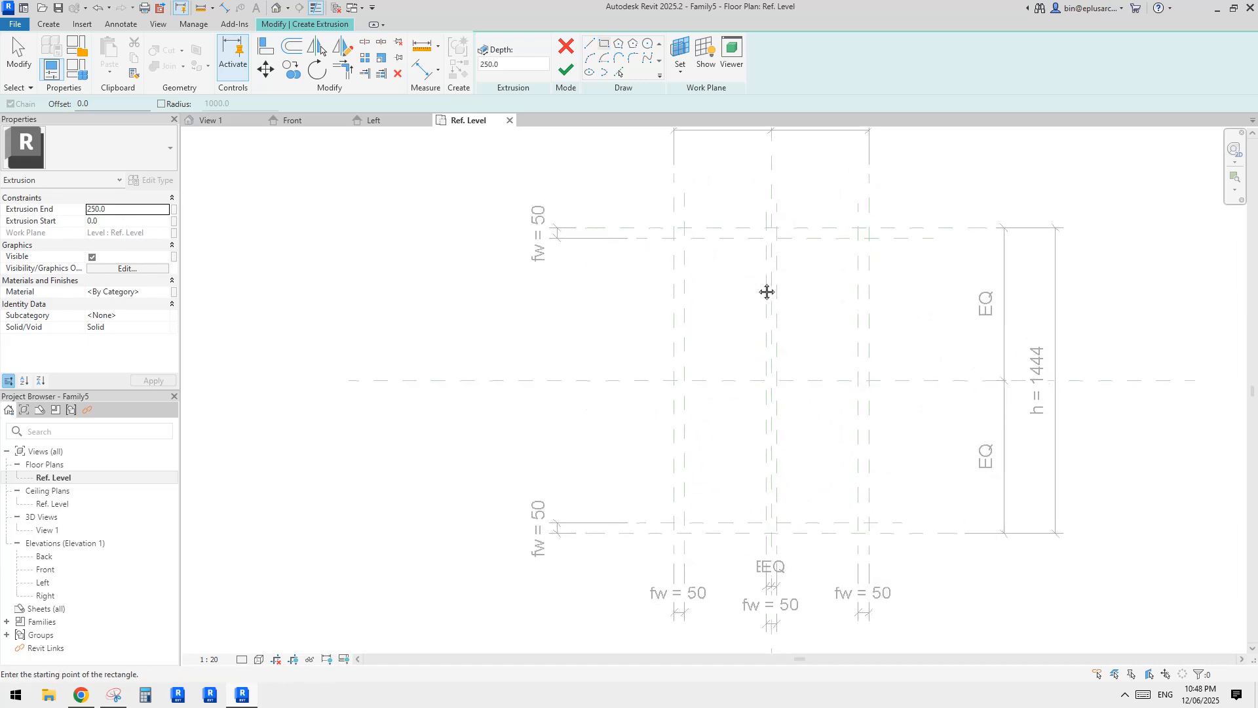
{"action": "left_click", "coordinate": [674, 227]}
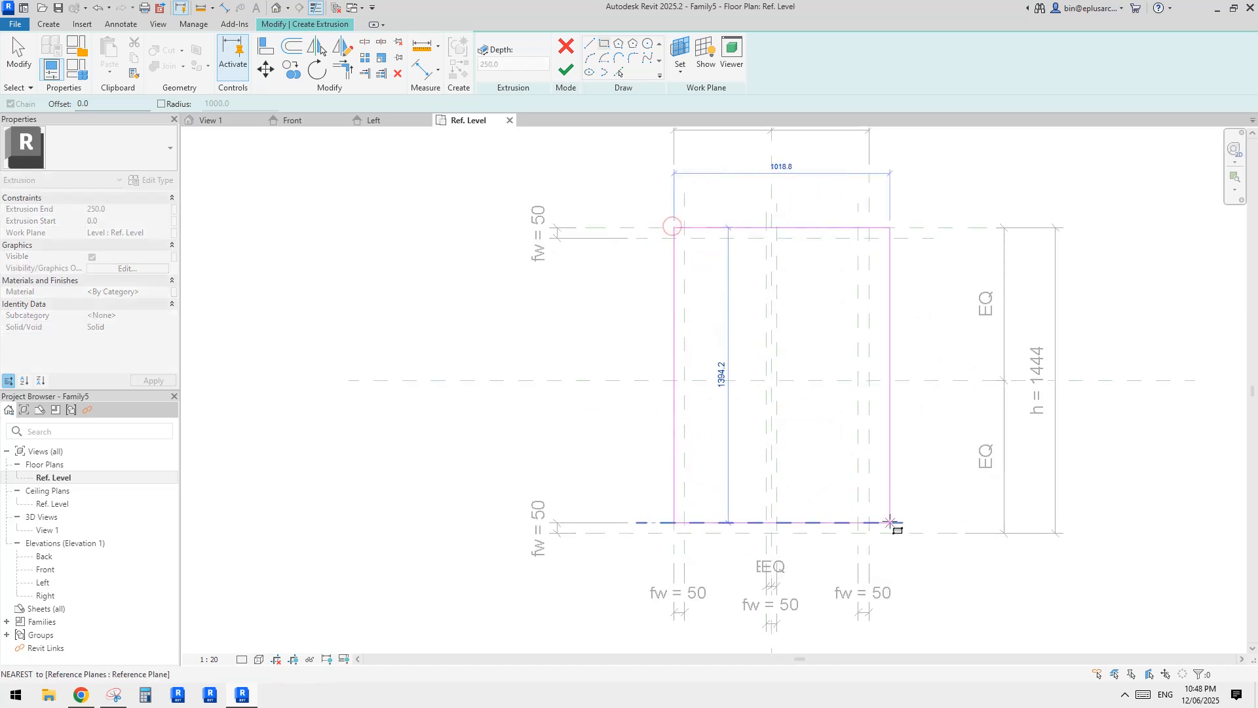
{"action": "left_click", "coordinate": [869, 533]}
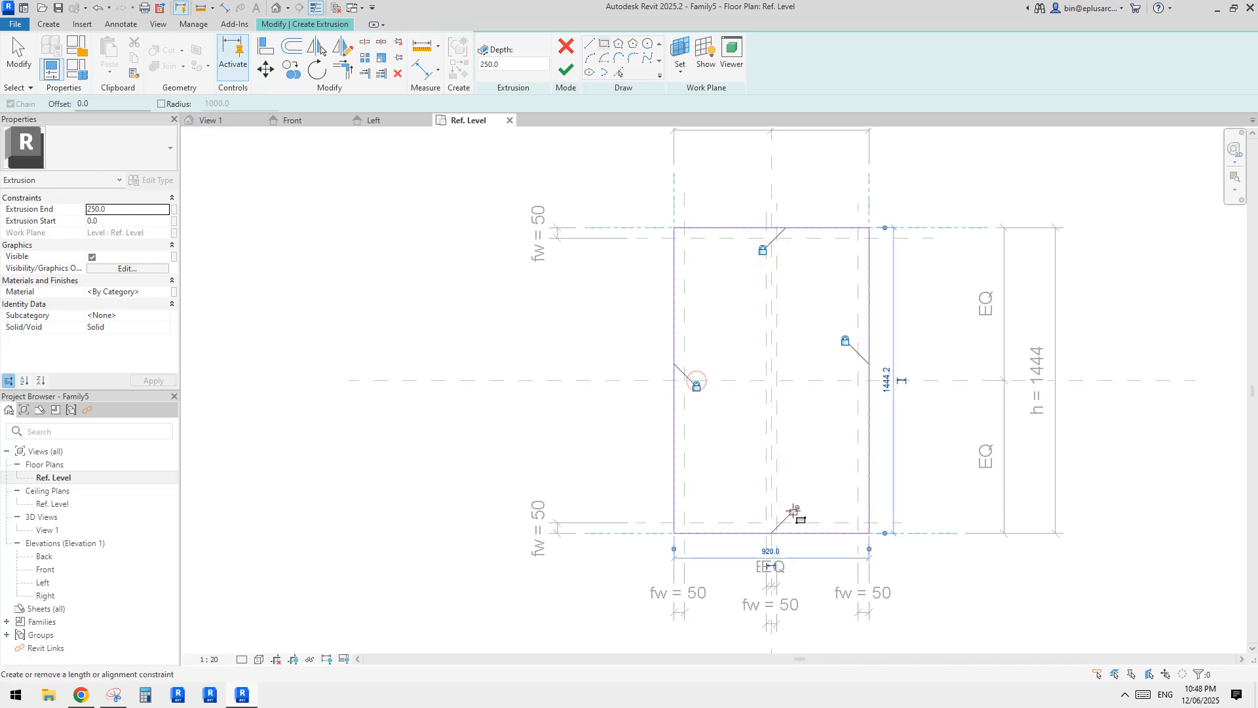
{"action": "mouse_move", "coordinate": [774, 390]}
{"action": "middle_mouse_down"}
{"action": "mouse_move", "coordinate": [714, 404]}
{"action": "mouse_move", "coordinate": [776, 422]}
{"action": "middle_mouse_up"}
{"action": "key", "text": "Escape"}
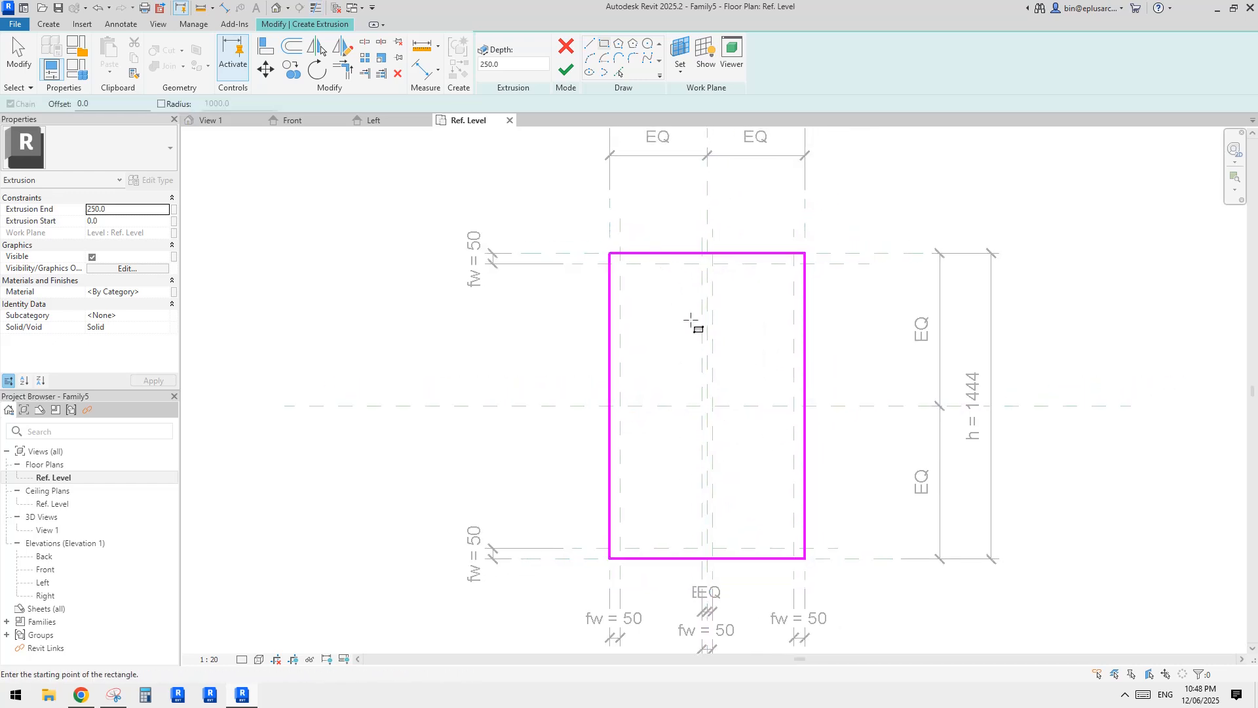
Step: Sketch the left inner opening rectangle between the inner edge planes and the left middle plane, locking its edges
{"action": "scroll", "coordinate": [690, 319], "scroll_direction": "up", "scroll_amount": 1}
{"action": "middle_click_drag", "start_coordinate": [696, 346], "coordinate": [661, 313]}
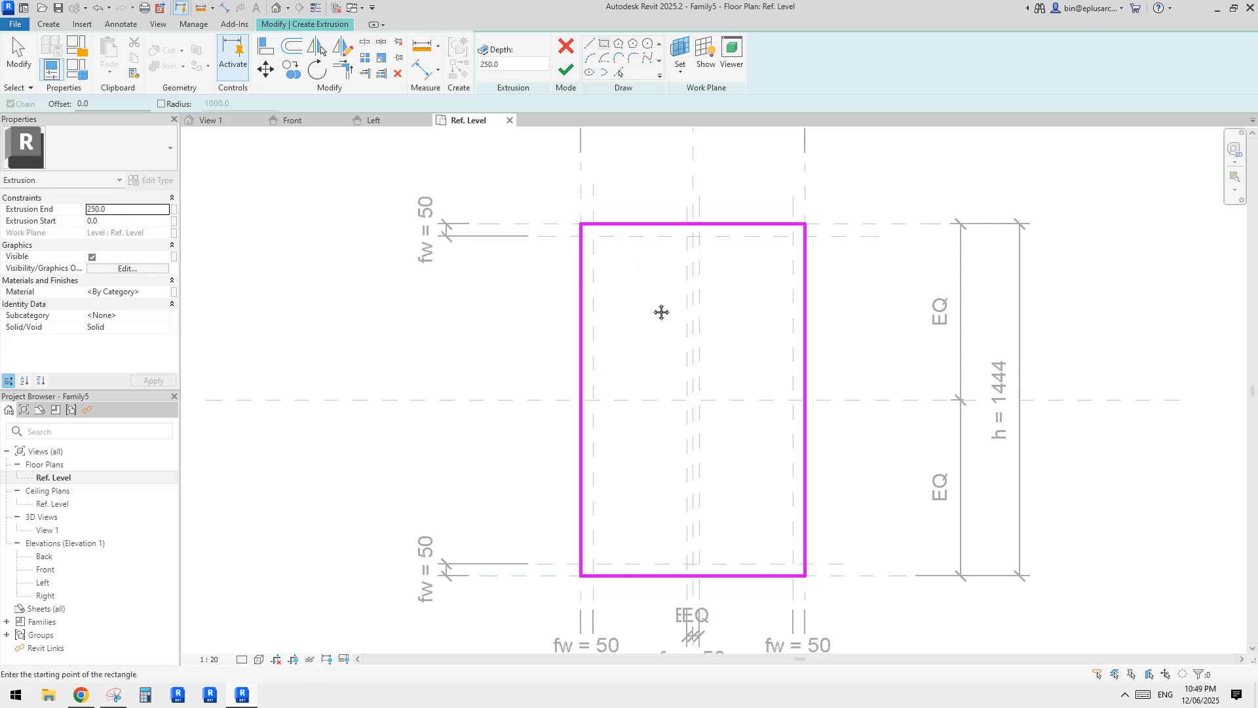
{"action": "left_click", "coordinate": [593, 236]}
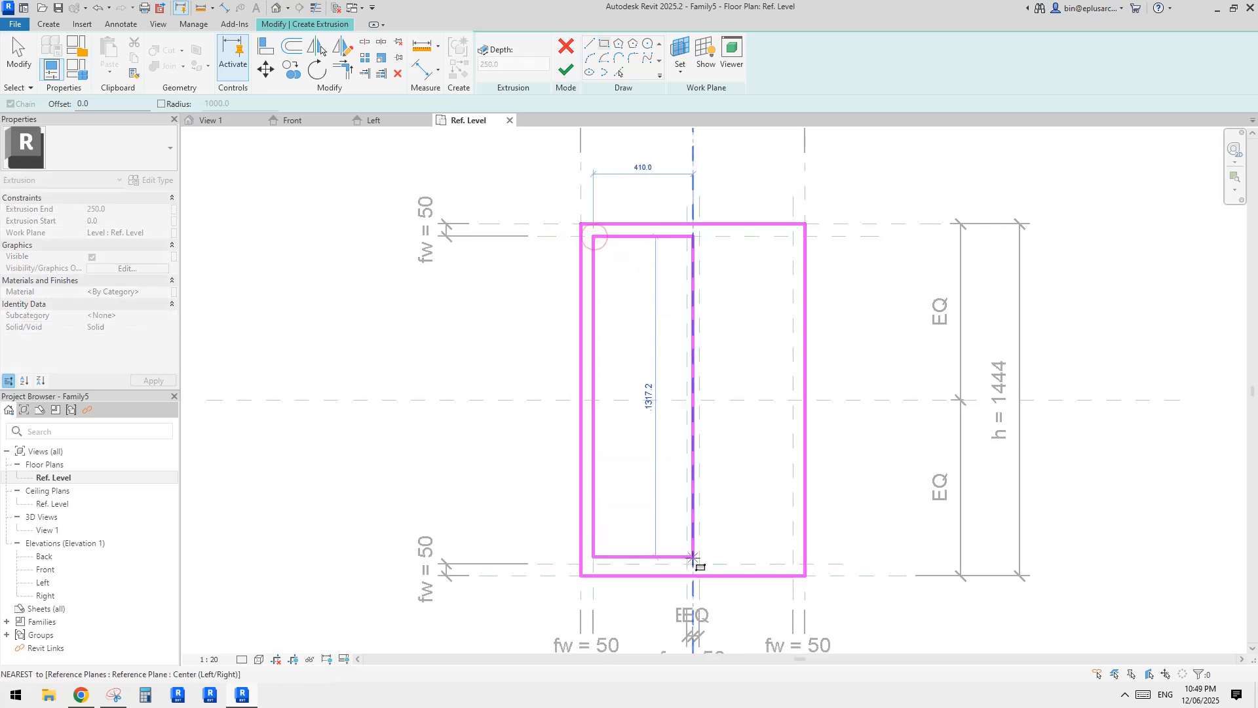
{"action": "left_click", "coordinate": [686, 563]}
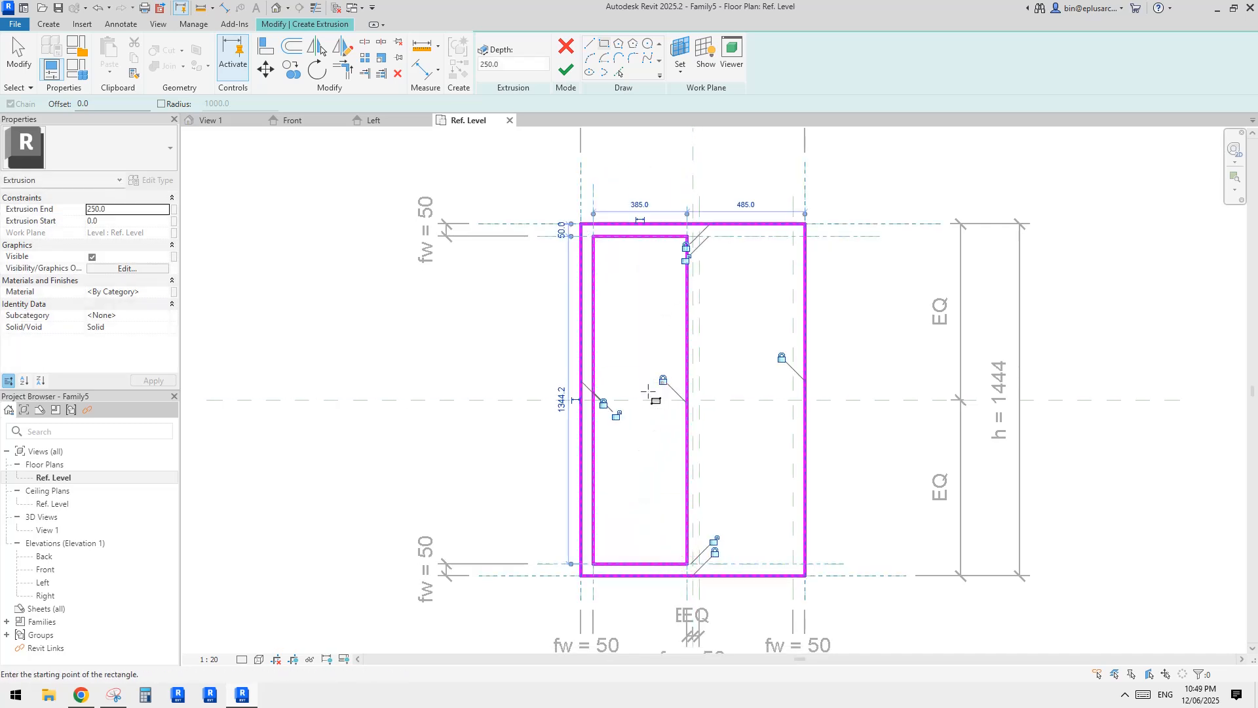
{"action": "left_click", "coordinate": [617, 416]}
{"action": "left_click", "coordinate": [686, 260]}
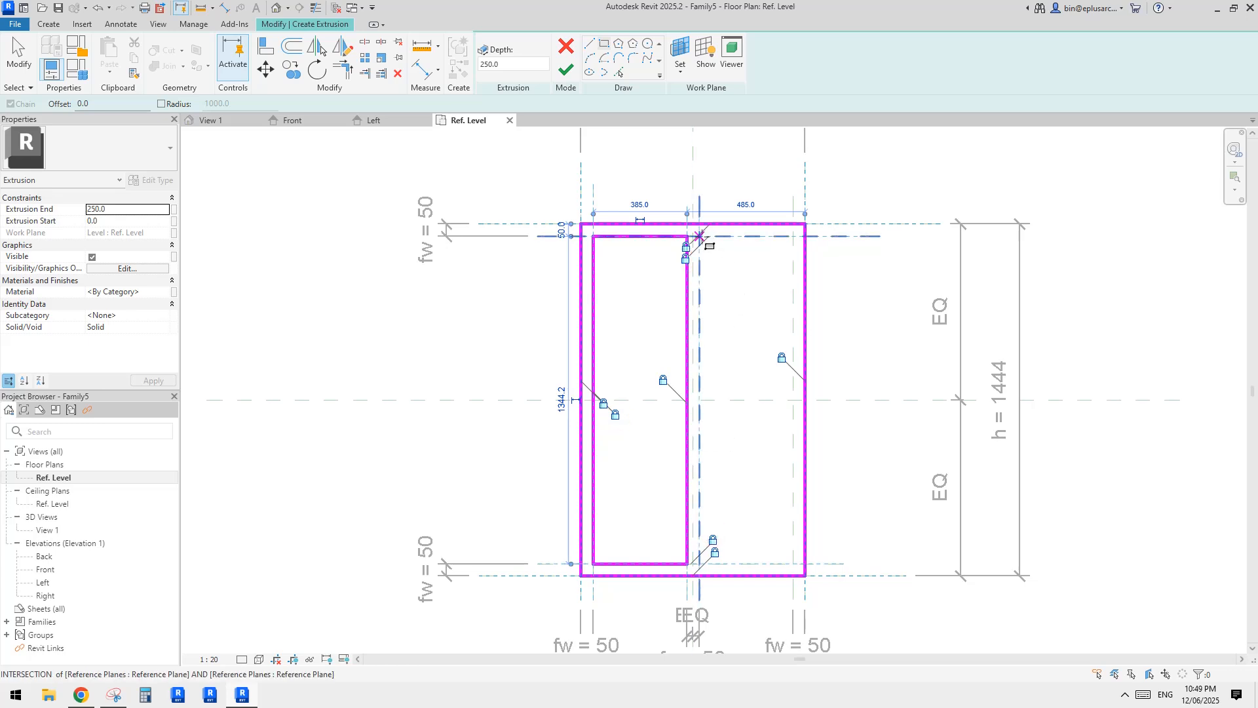
Step: Sketch the matching right inner opening rectangle with its edges locked to the planes, and finish the frame extrusion
{"action": "left_click", "coordinate": [702, 236]}
{"action": "left_click", "coordinate": [793, 563]}
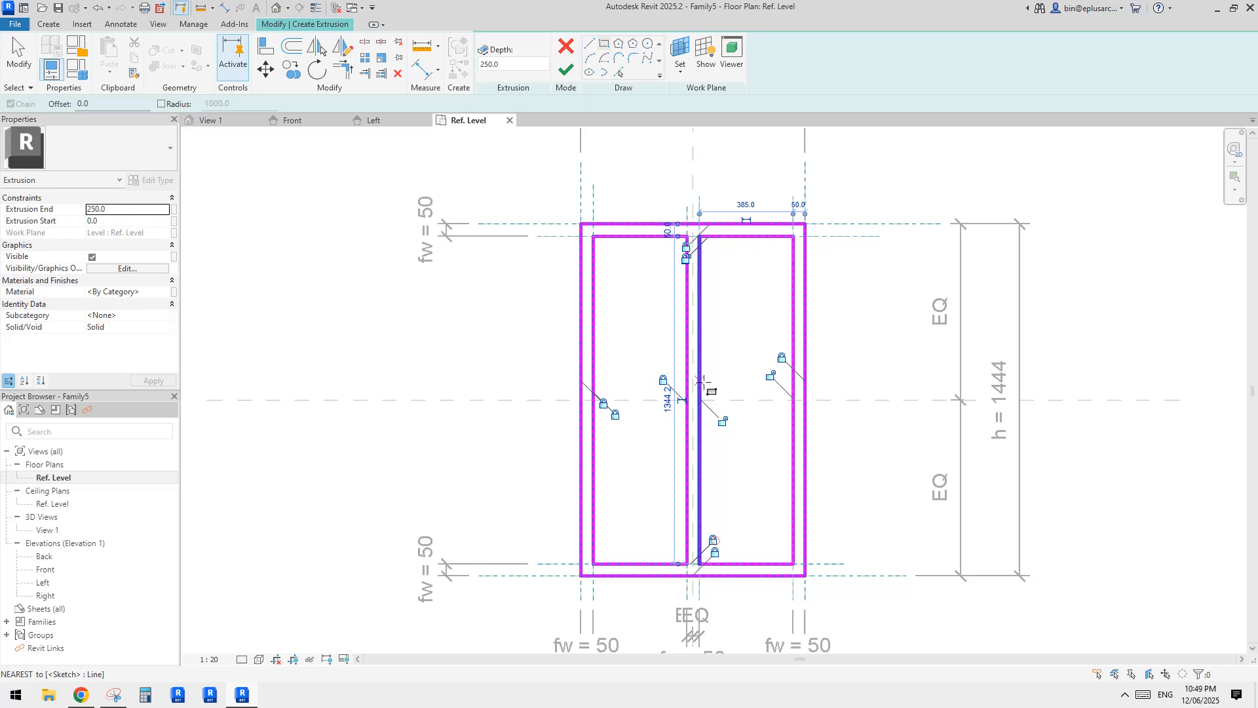
{"action": "left_click", "coordinate": [722, 421]}
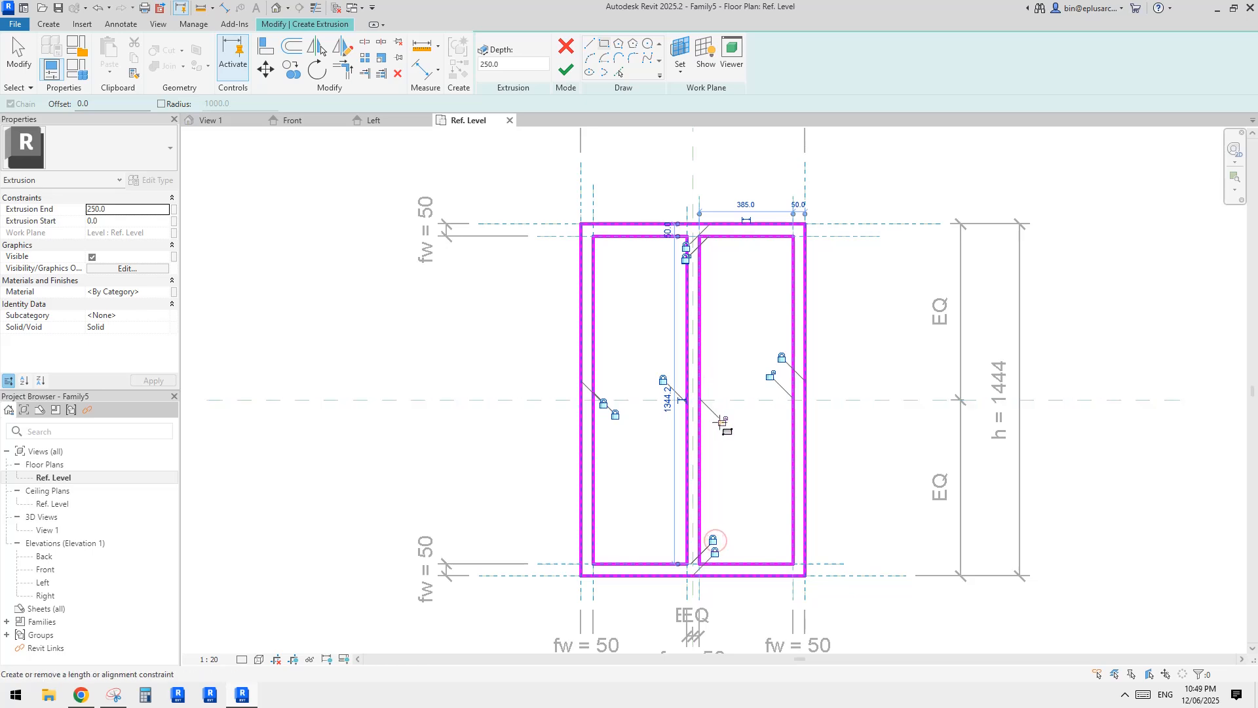
{"action": "left_click", "coordinate": [771, 376]}
{"action": "left_click", "coordinate": [686, 258]}
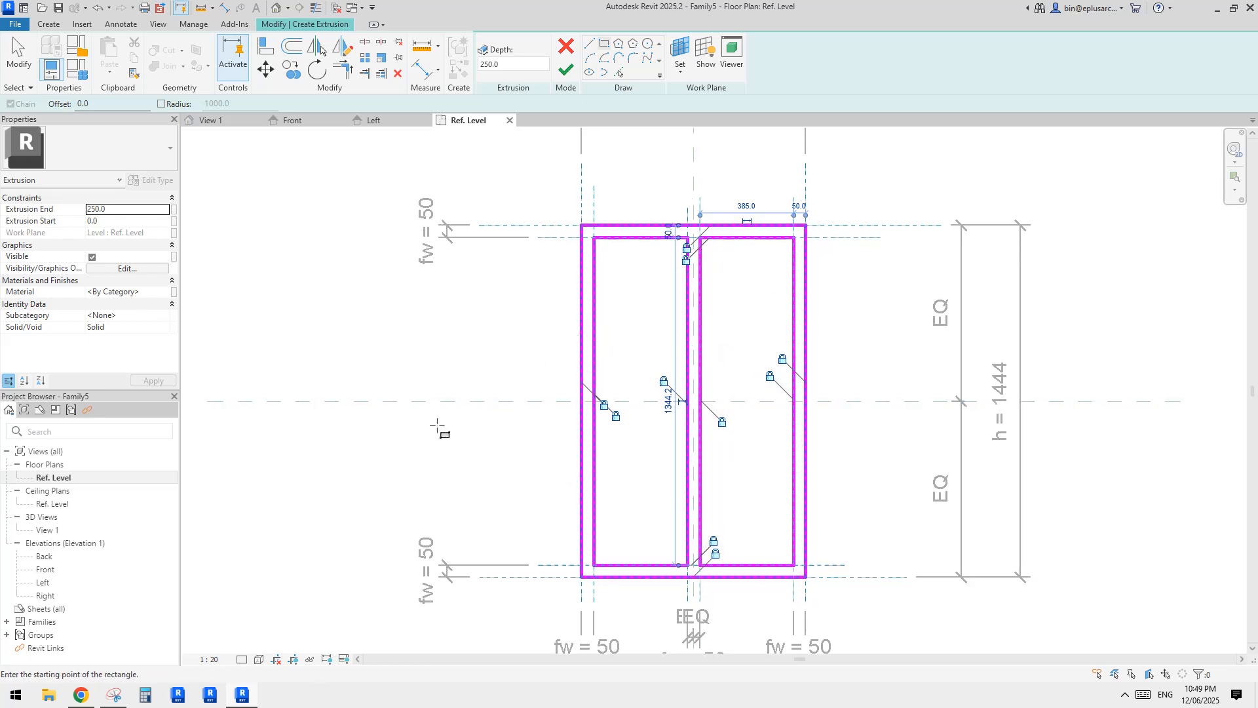
{"action": "left_click", "coordinate": [566, 68]}
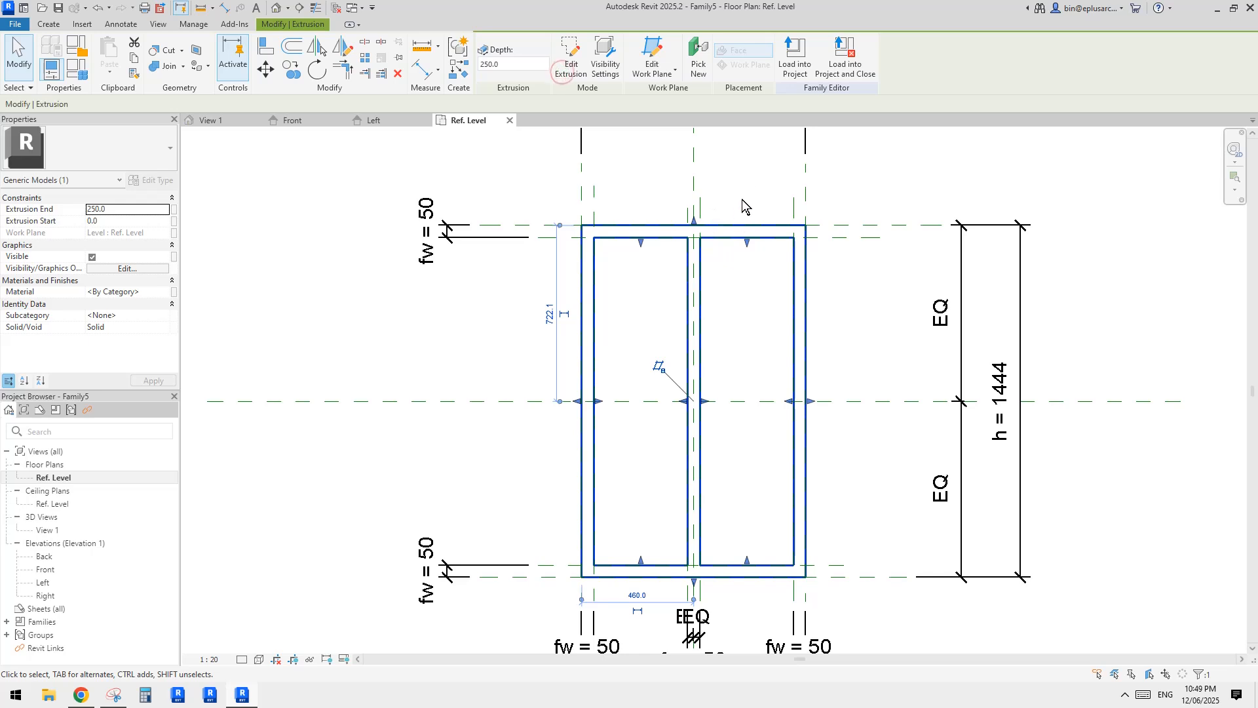
Step: In the Front elevation, lower the frame extrusion's top face to the th1 reference plane and lock it there
{"action": "double_click", "coordinate": [45, 570]}
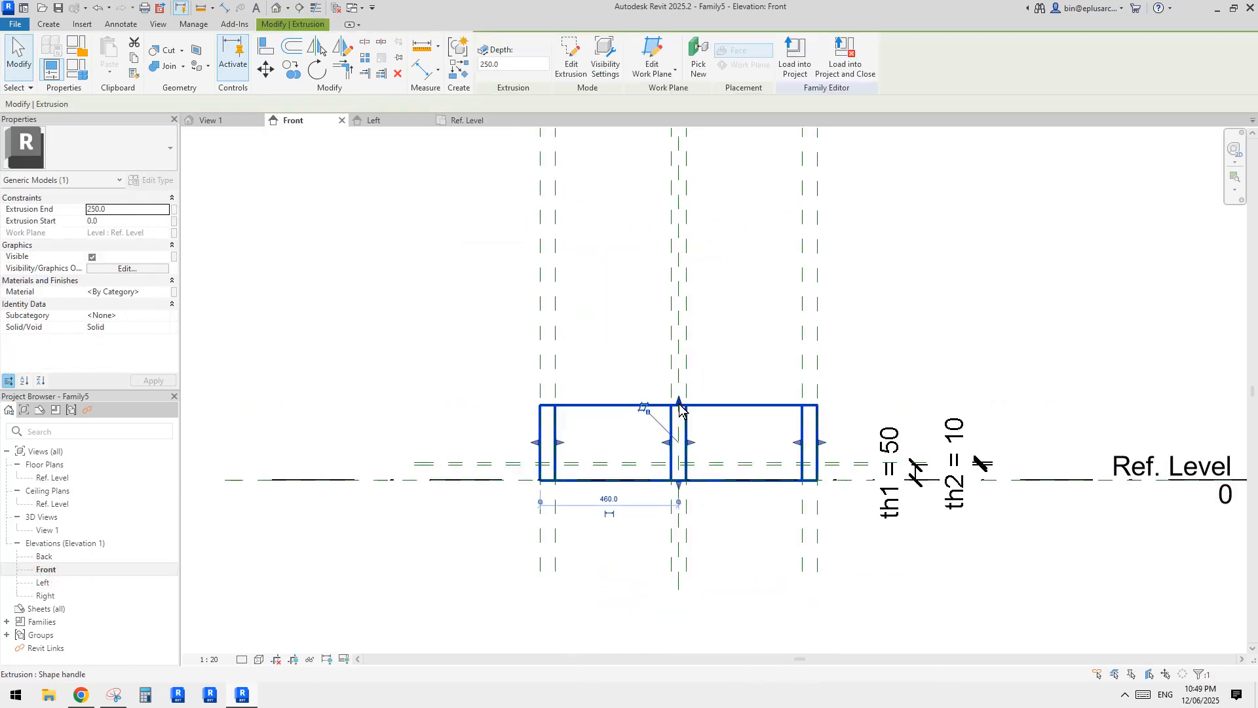
{"action": "scroll", "coordinate": [678, 409], "scroll_direction": "up", "scroll_amount": 2}
{"action": "left_click_drag", "start_coordinate": [679, 408], "coordinate": [725, 503]}
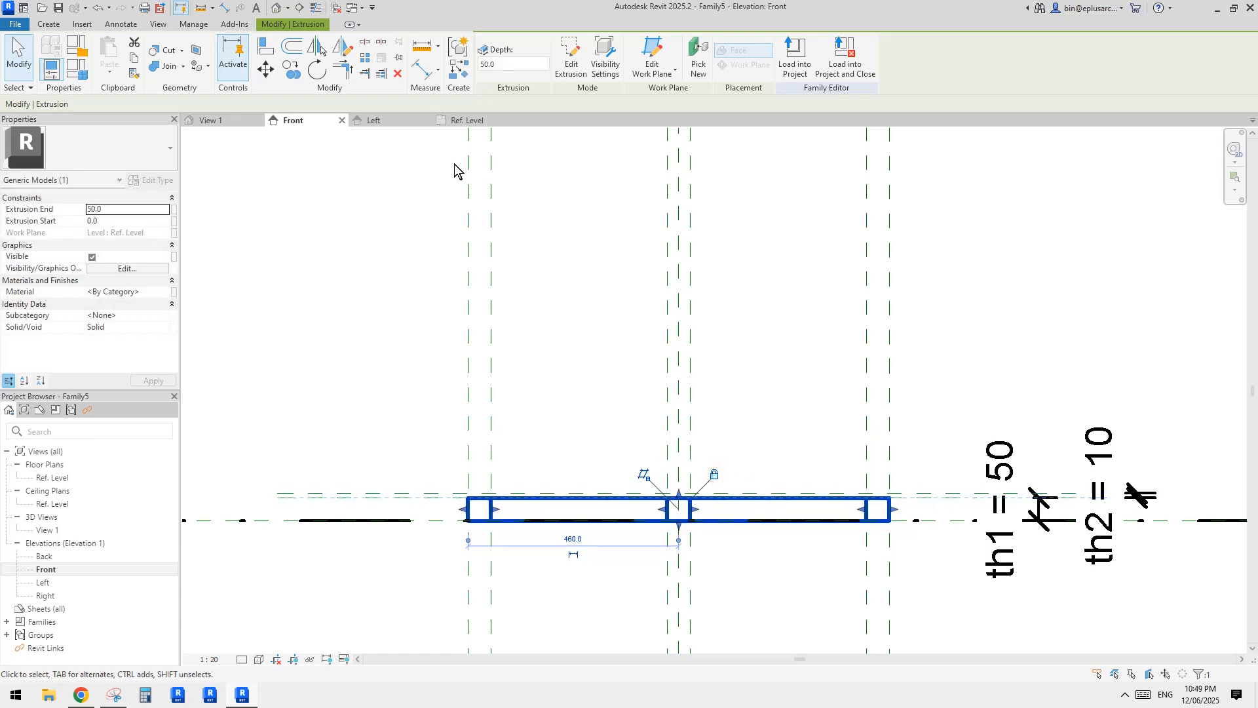
Step: Inspect the frame extrusion from several angles in the default 3D view
{"action": "left_click", "coordinate": [280, 9]}
{"action": "scroll", "coordinate": [721, 315], "scroll_direction": "down", "scroll_amount": 7}
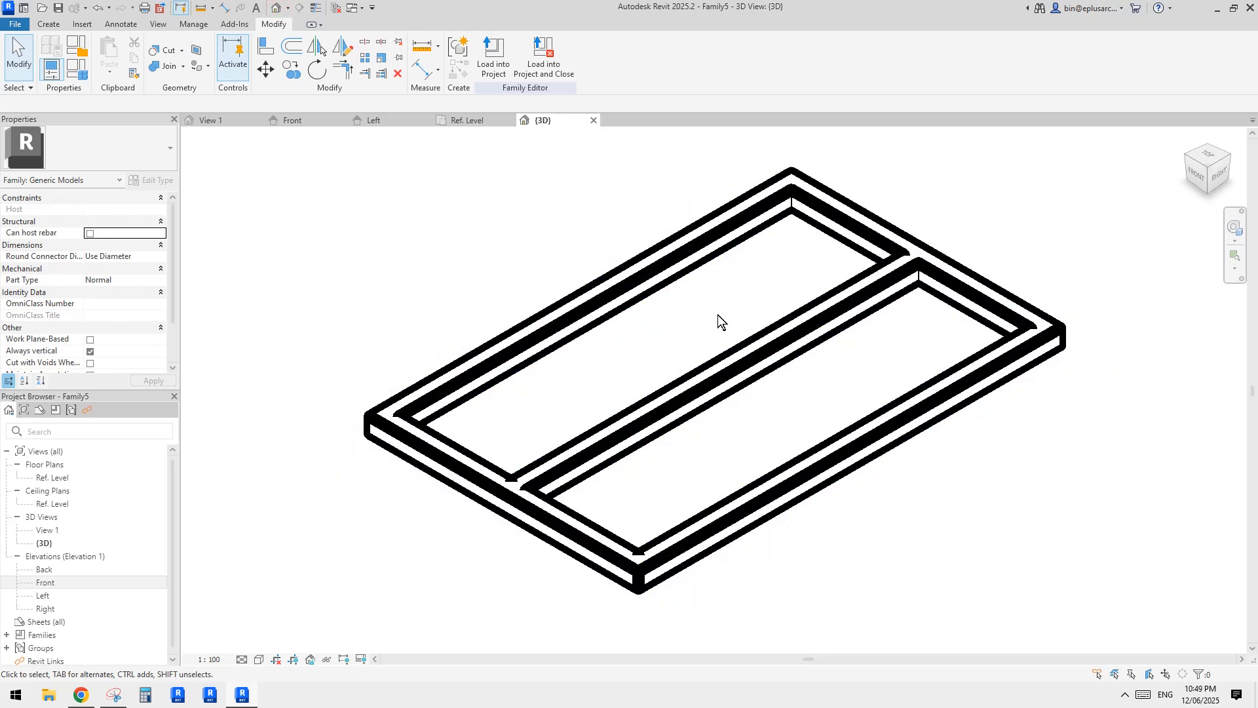
{"action": "middle_click_drag", "start_coordinate": [749, 352], "coordinate": [931, 344], "text": "shift"}
{"action": "scroll", "coordinate": [780, 327], "scroll_direction": "up", "scroll_amount": 4}
{"action": "middle_click_drag", "start_coordinate": [780, 327], "coordinate": [811, 341], "text": "shift"}
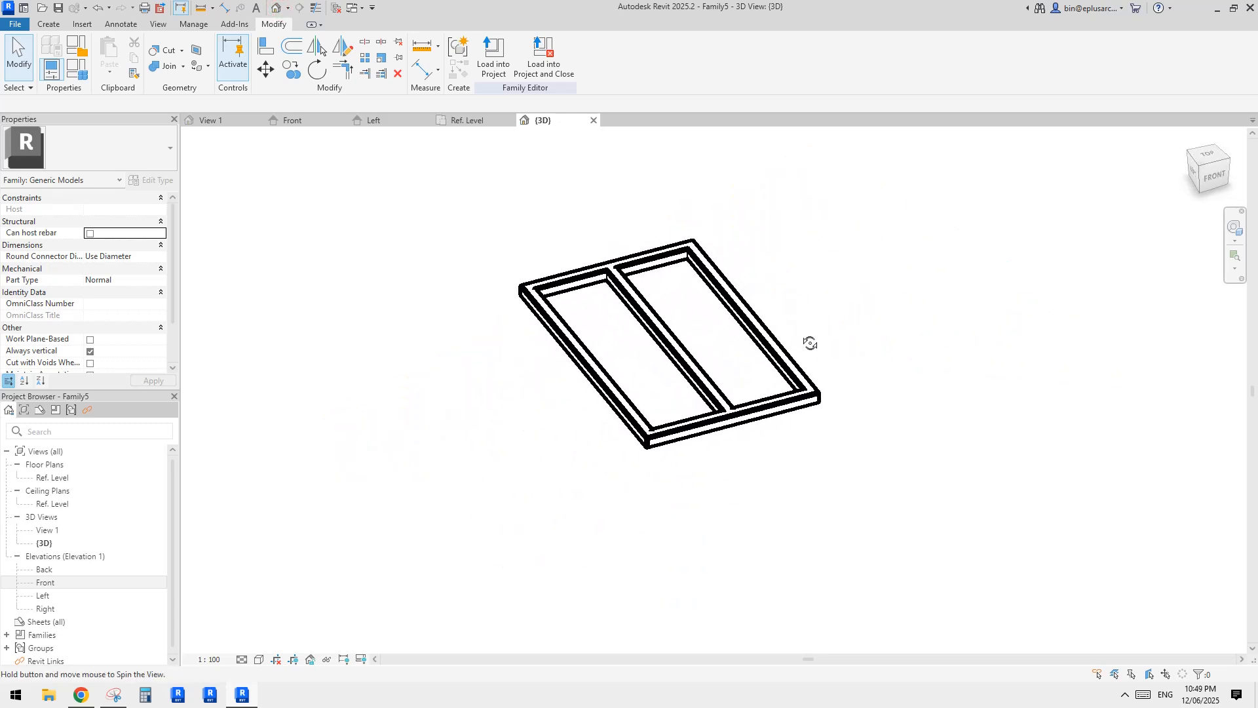
{"action": "scroll", "coordinate": [811, 341], "scroll_direction": "up", "scroll_amount": 2}
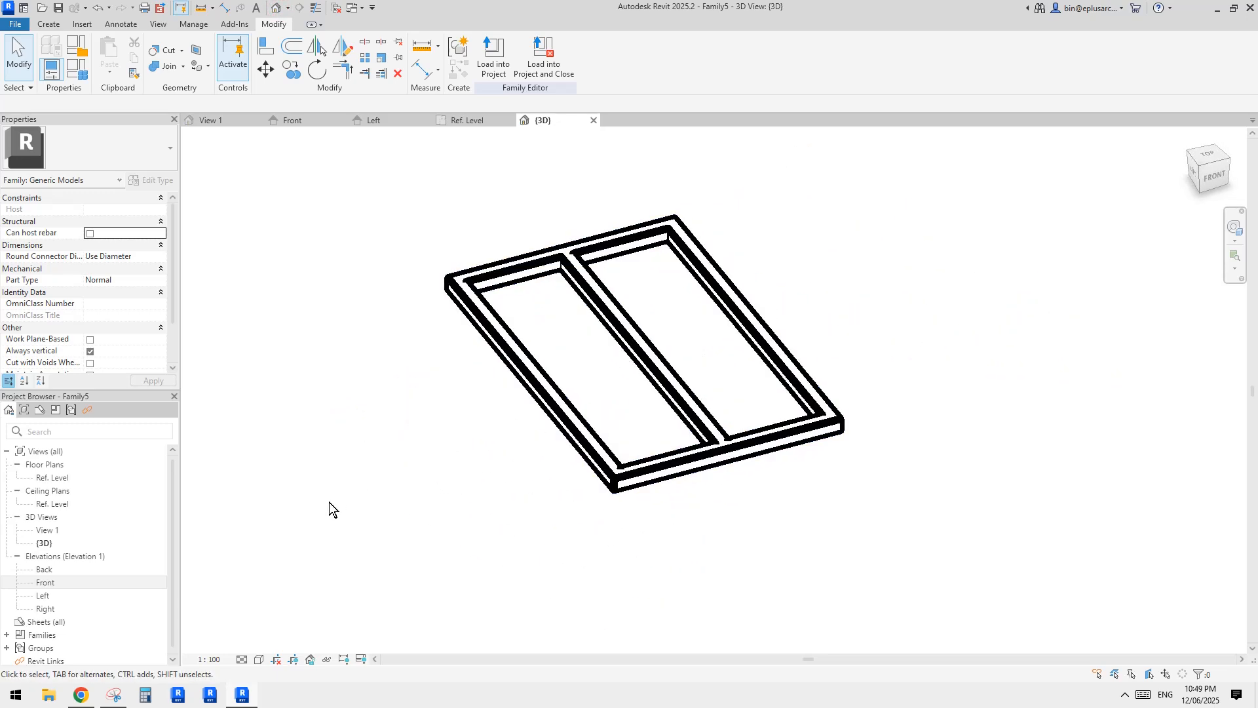
{"action": "middle_click_drag", "start_coordinate": [415, 448], "coordinate": [404, 466]}
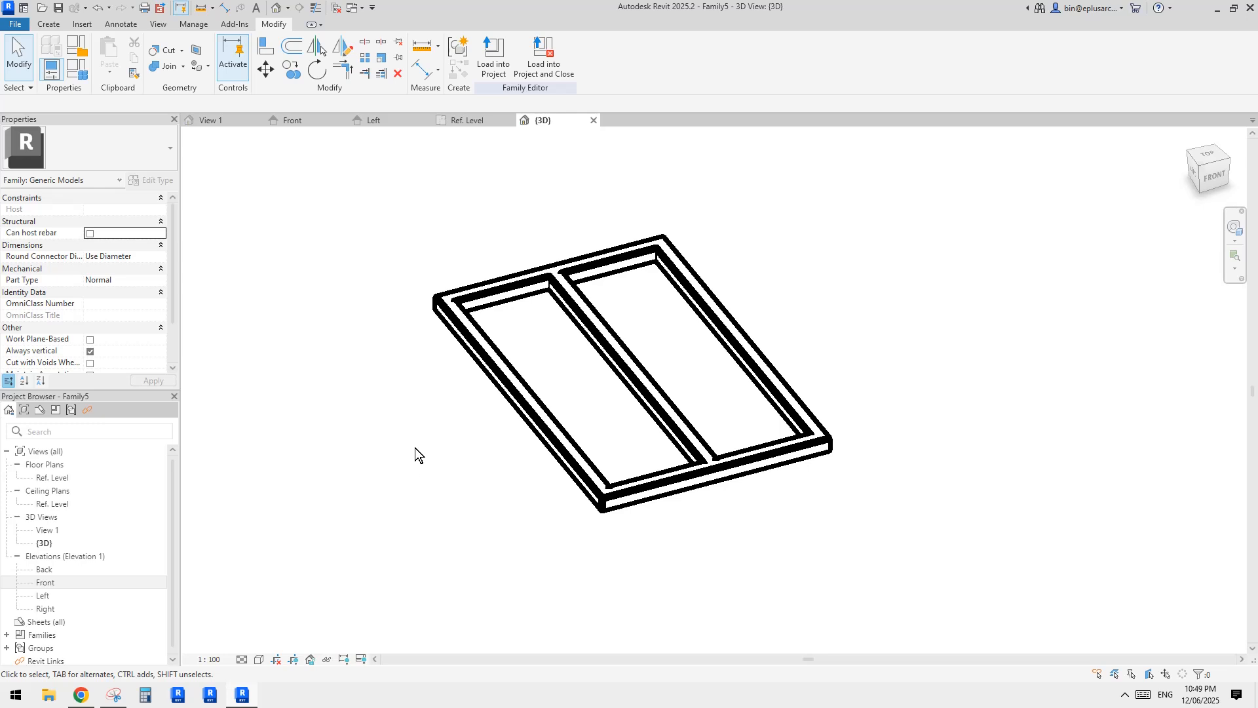
Step: Temporarily hide the frame extrusion in the Ref. Level floor plan
{"action": "double_click", "coordinate": [53, 478]}
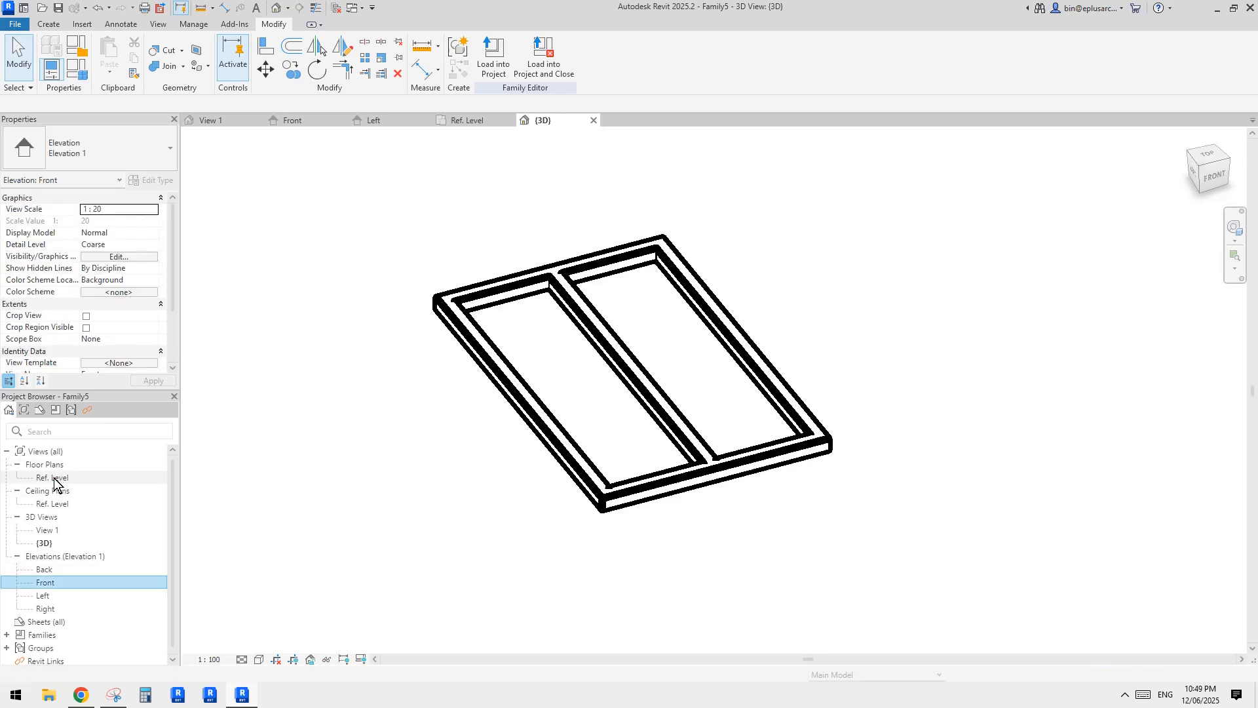
{"action": "left_click", "coordinate": [585, 355]}
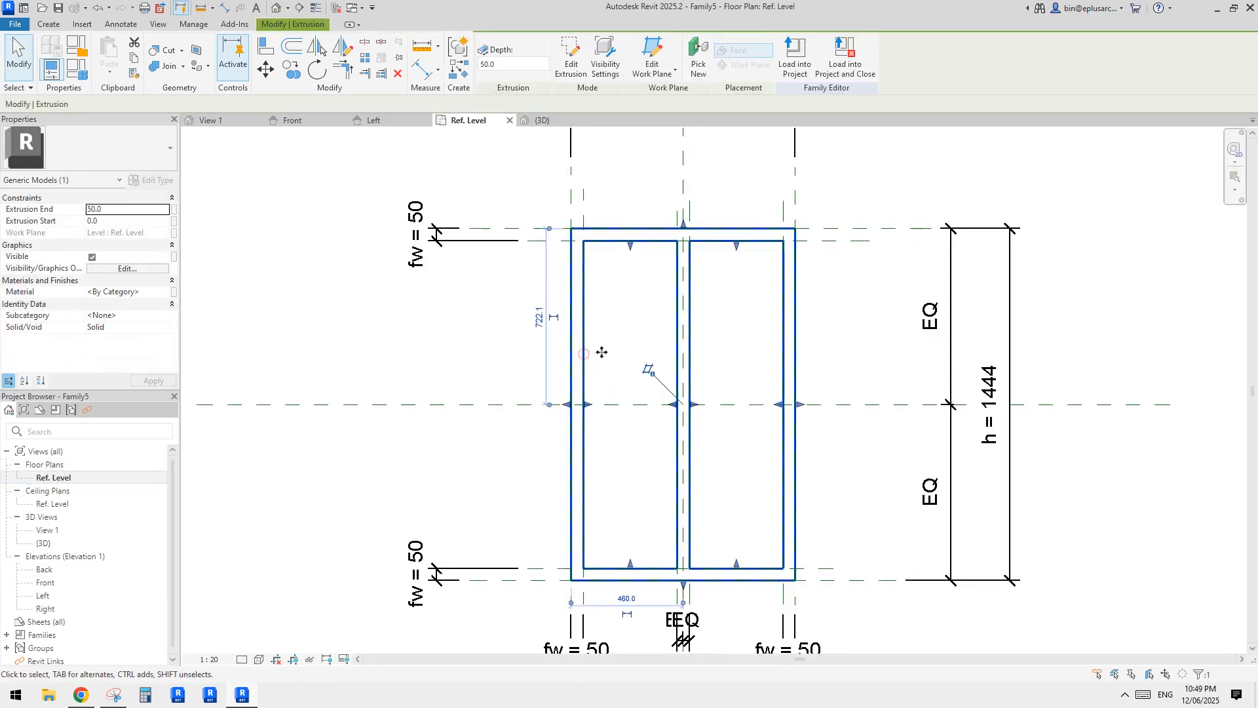
{"action": "key", "text": "h"}
{"action": "key", "text": "h"}
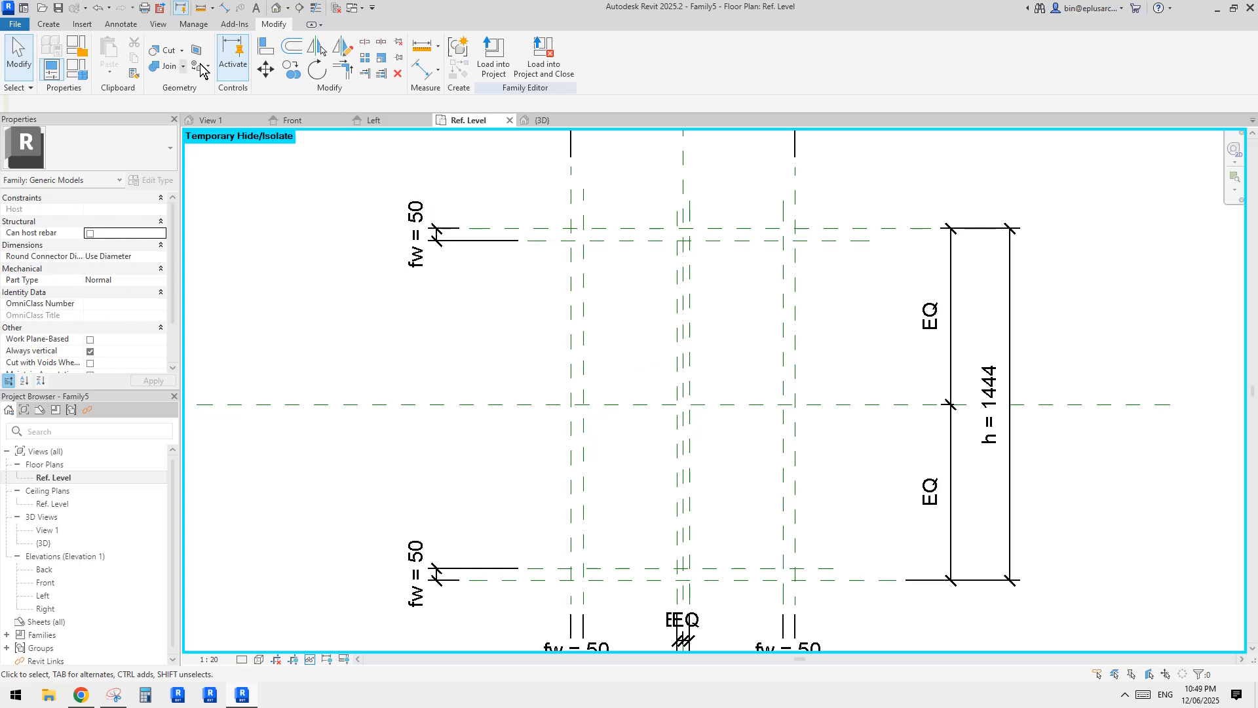
Step: Start a solid extrusion on the Ref. Level plan with a rectangle along the four outer reference planes, locking every edge to its plane
{"action": "left_click", "coordinate": [49, 24]}
{"action": "left_click", "coordinate": [111, 58]}
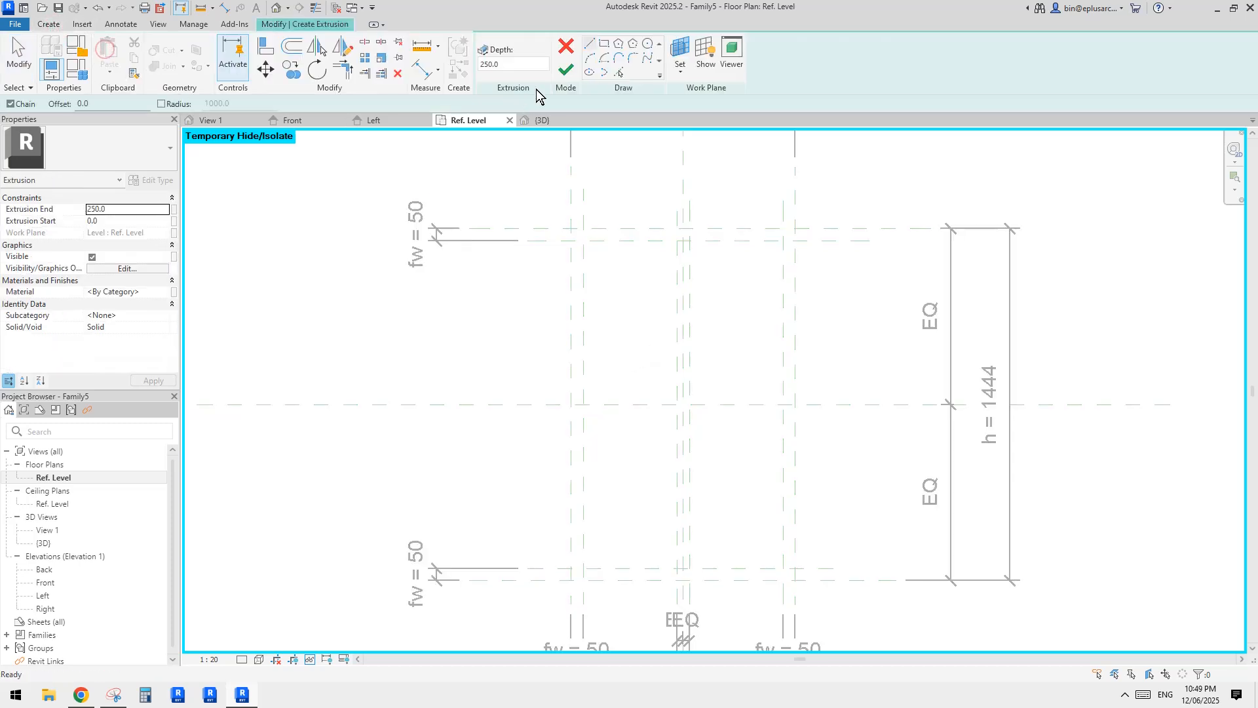
{"action": "left_click", "coordinate": [604, 43]}
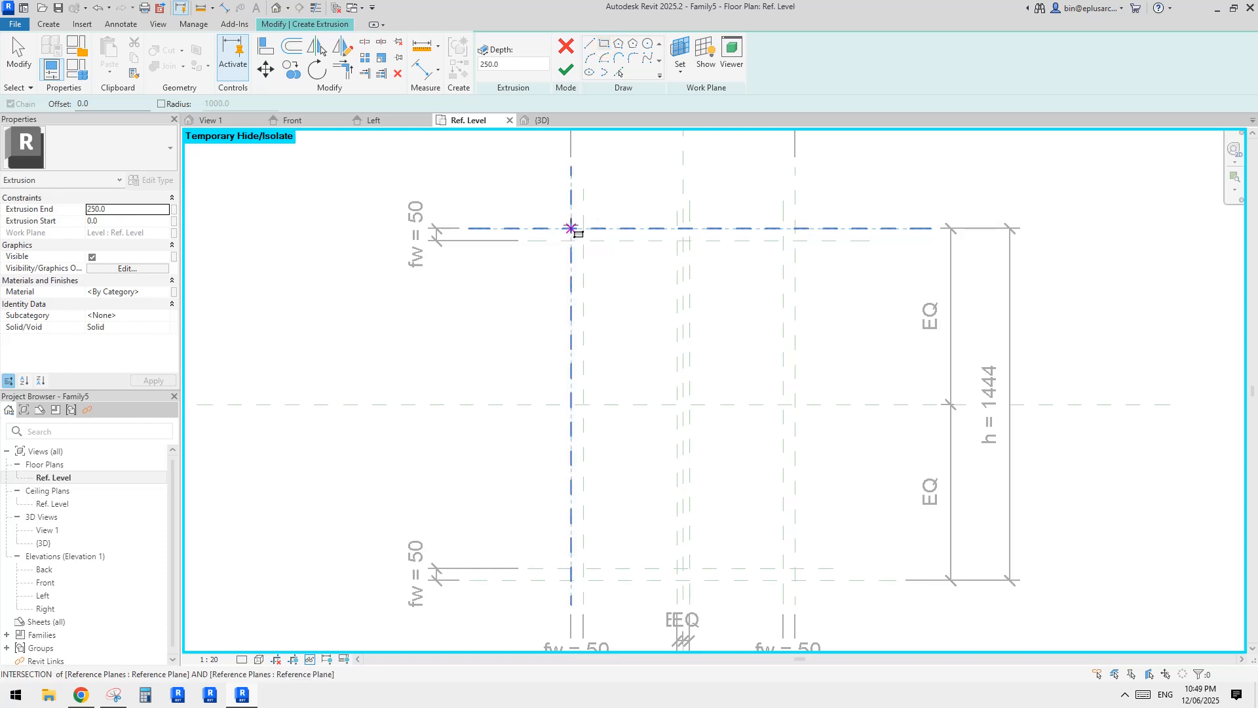
{"action": "left_click", "coordinate": [571, 228]}
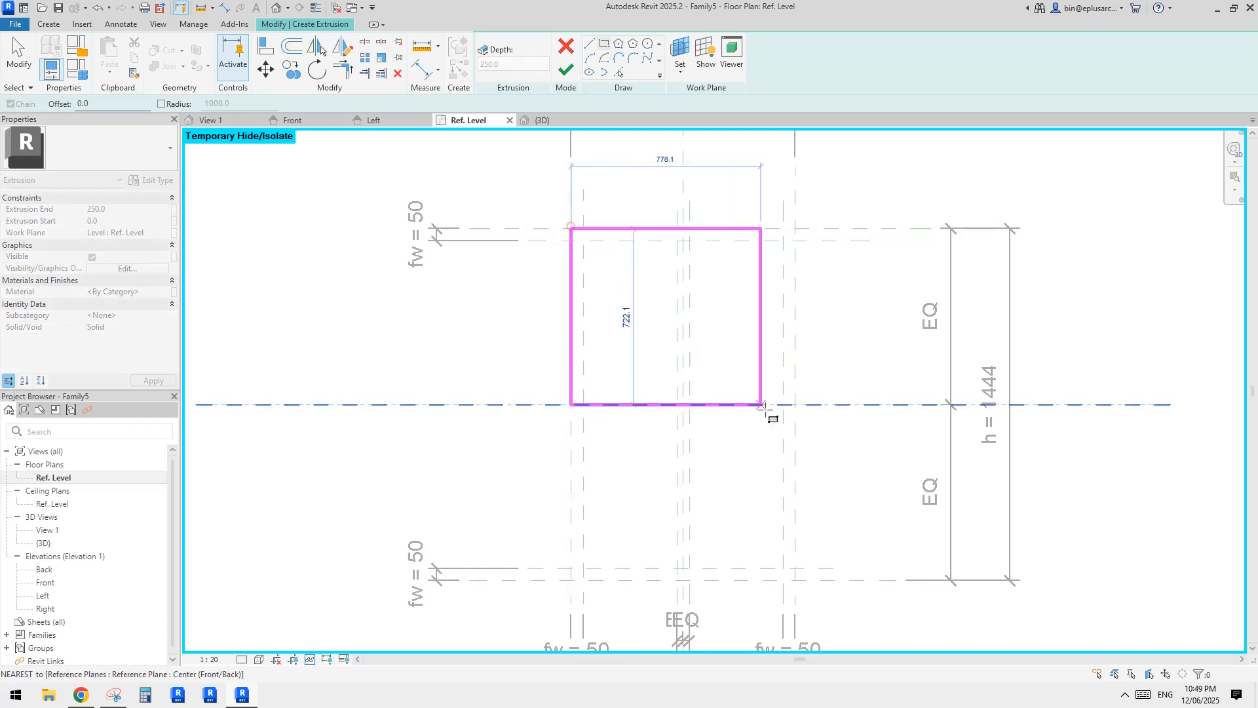
{"action": "left_click", "coordinate": [796, 579]}
{"action": "left_click", "coordinate": [593, 408]}
{"action": "left_click", "coordinate": [677, 251]}
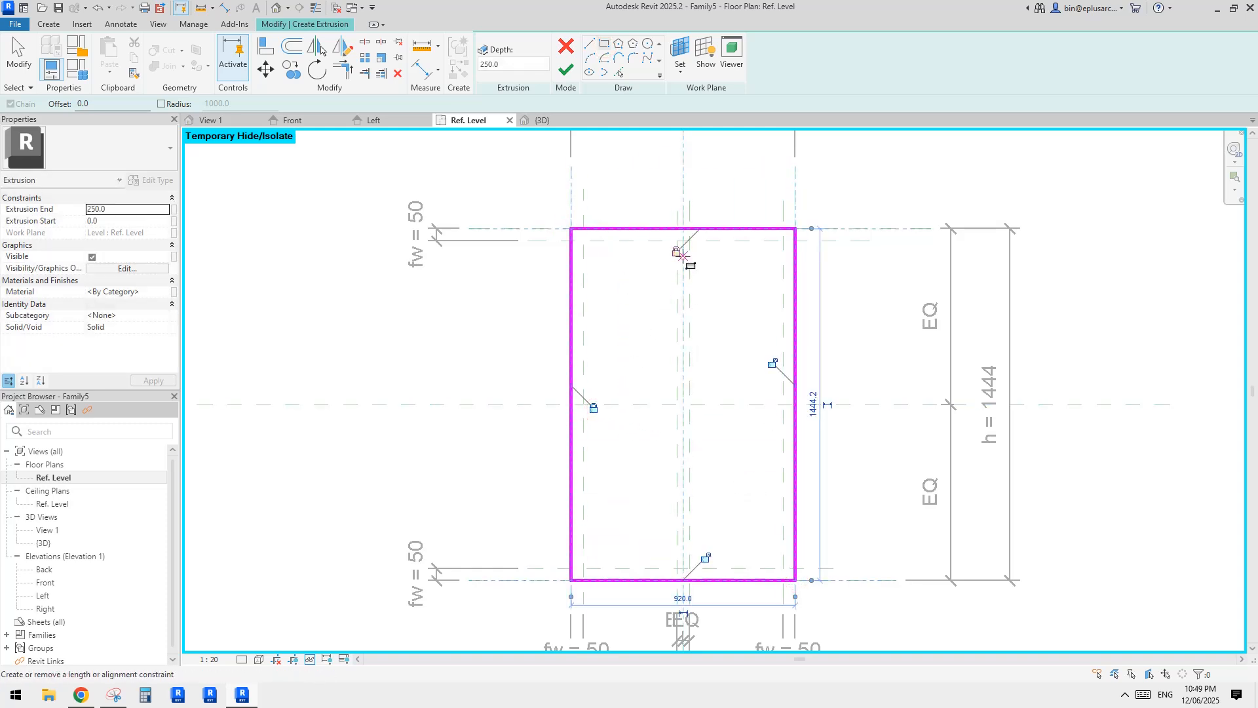
{"action": "left_click", "coordinate": [774, 363]}
{"action": "left_click", "coordinate": [705, 558]}
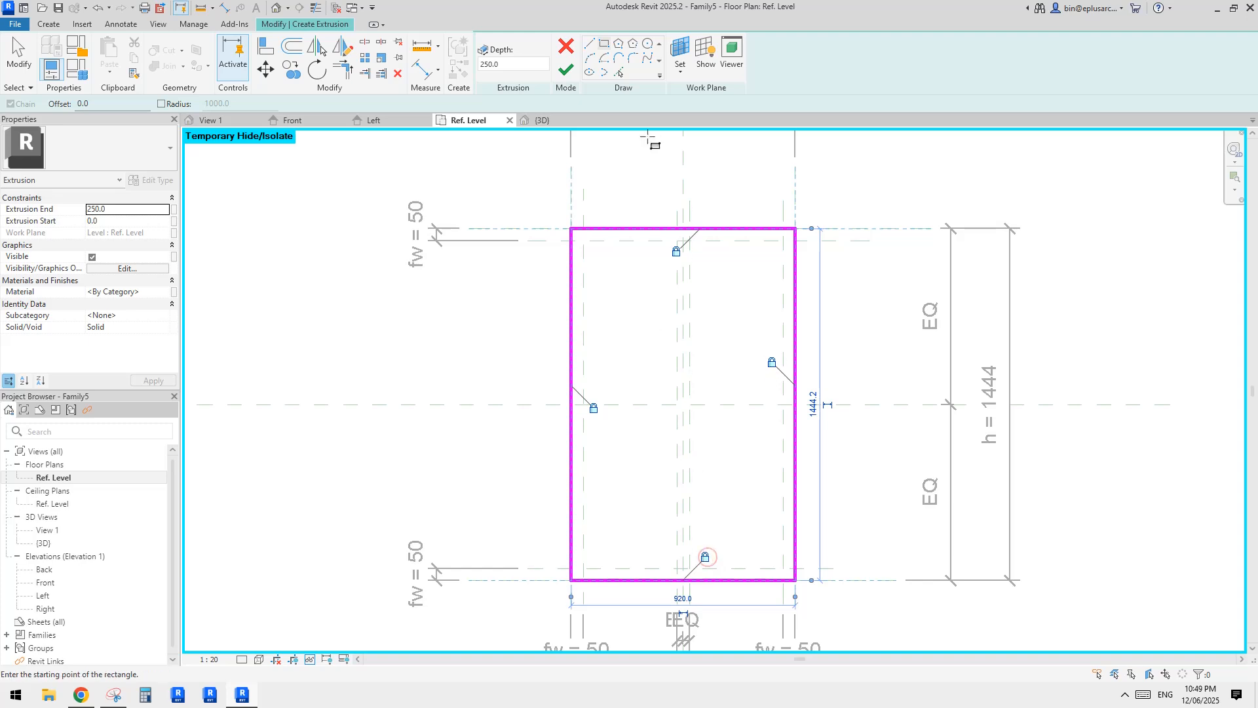
Step: From the Front elevation, change the panel sketch's work plane to the th1 reference plane at the frame's top face
{"action": "double_click", "coordinate": [46, 583]}
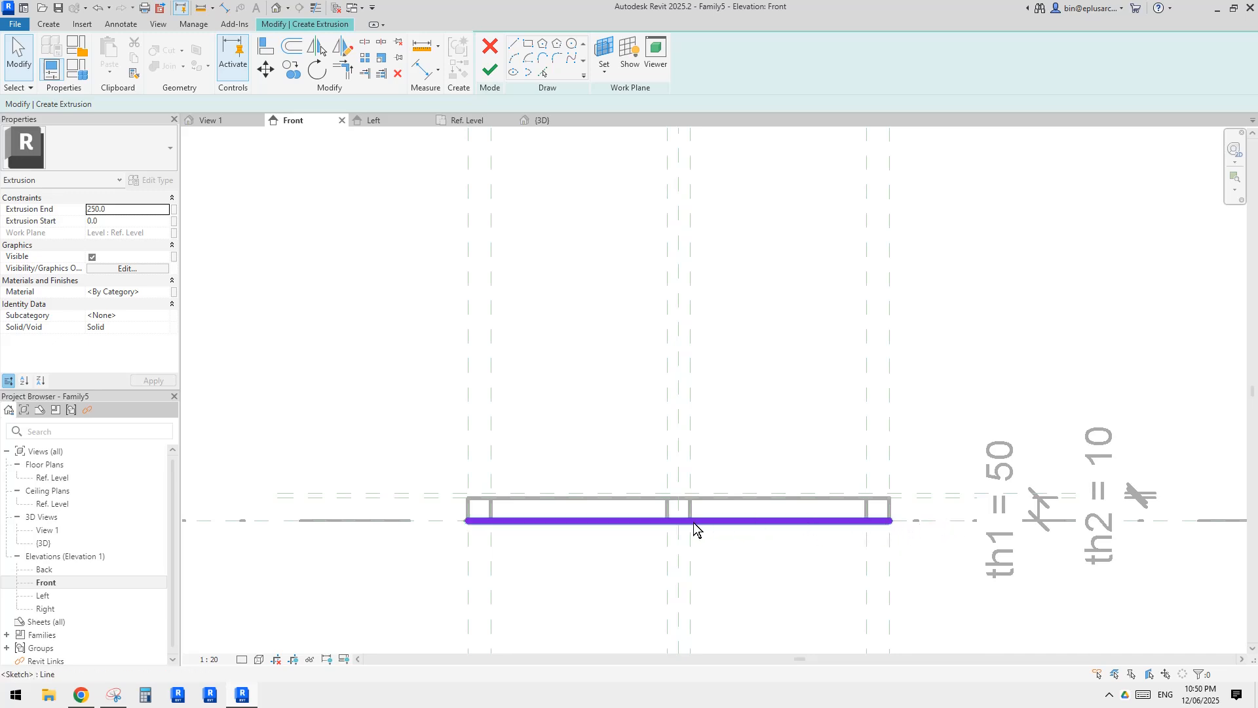
{"action": "left_click", "coordinate": [604, 52]}
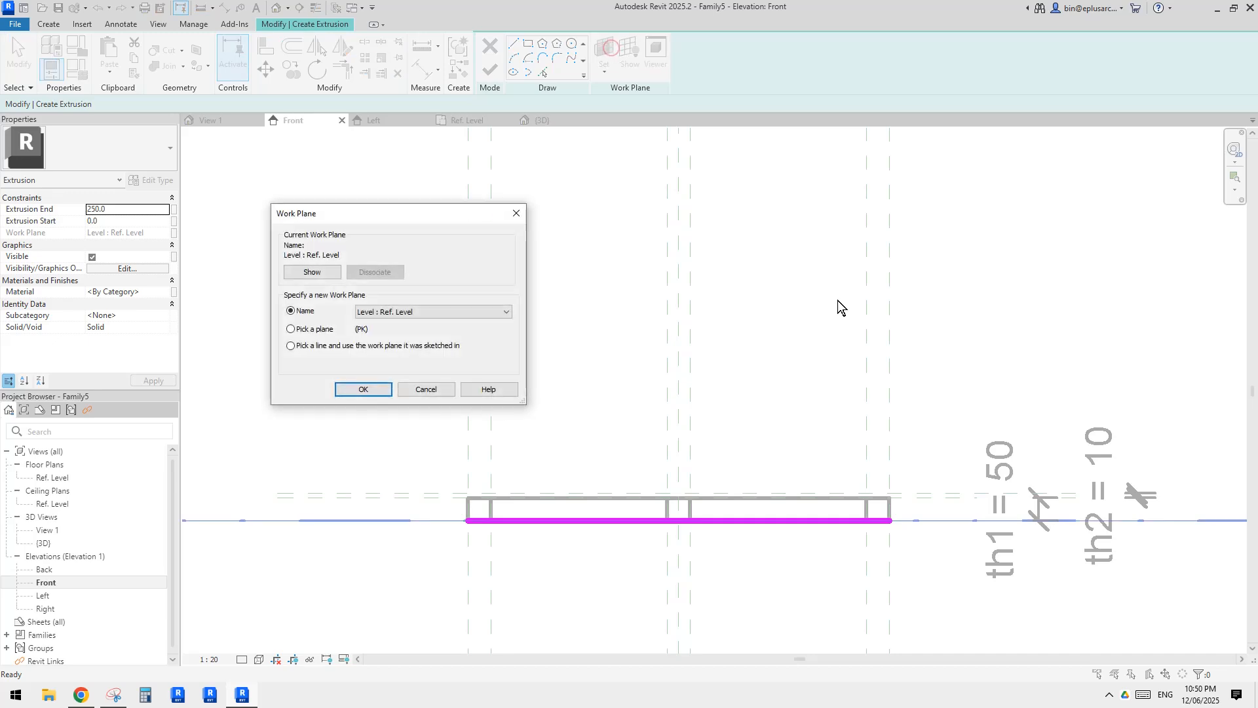
{"action": "left_click", "coordinate": [304, 327]}
{"action": "left_click", "coordinate": [365, 390]}
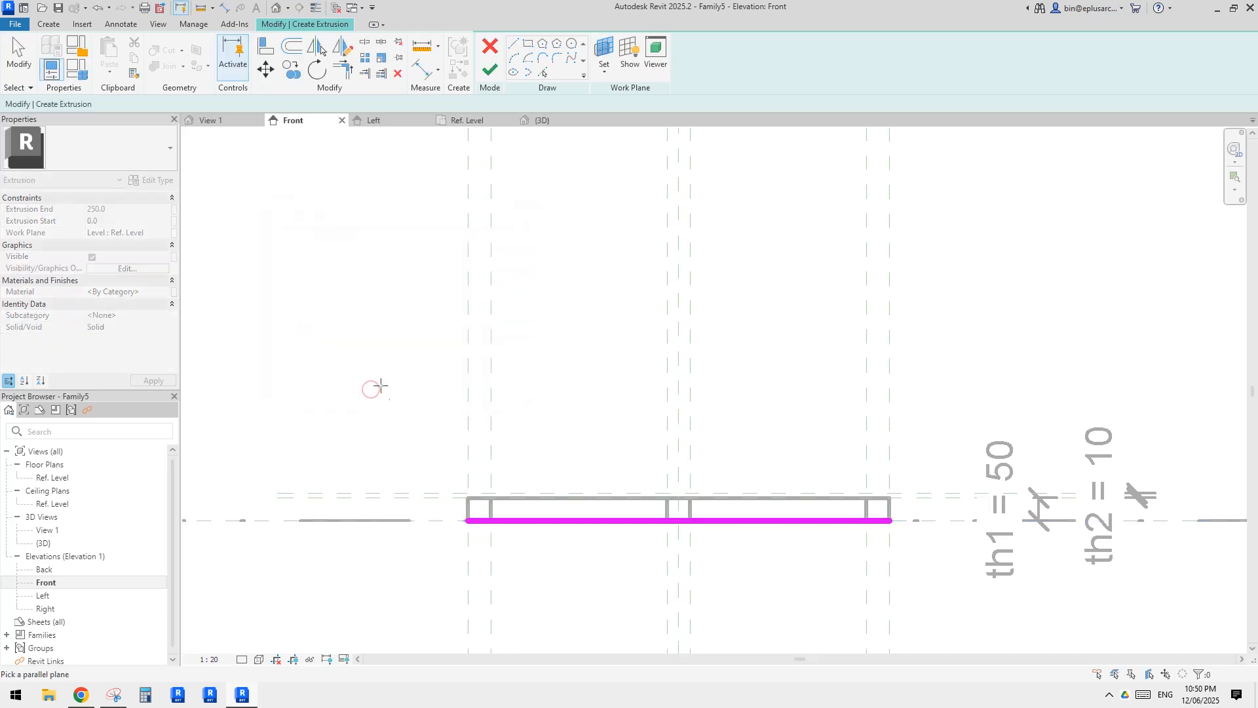
{"action": "left_click", "coordinate": [429, 498]}
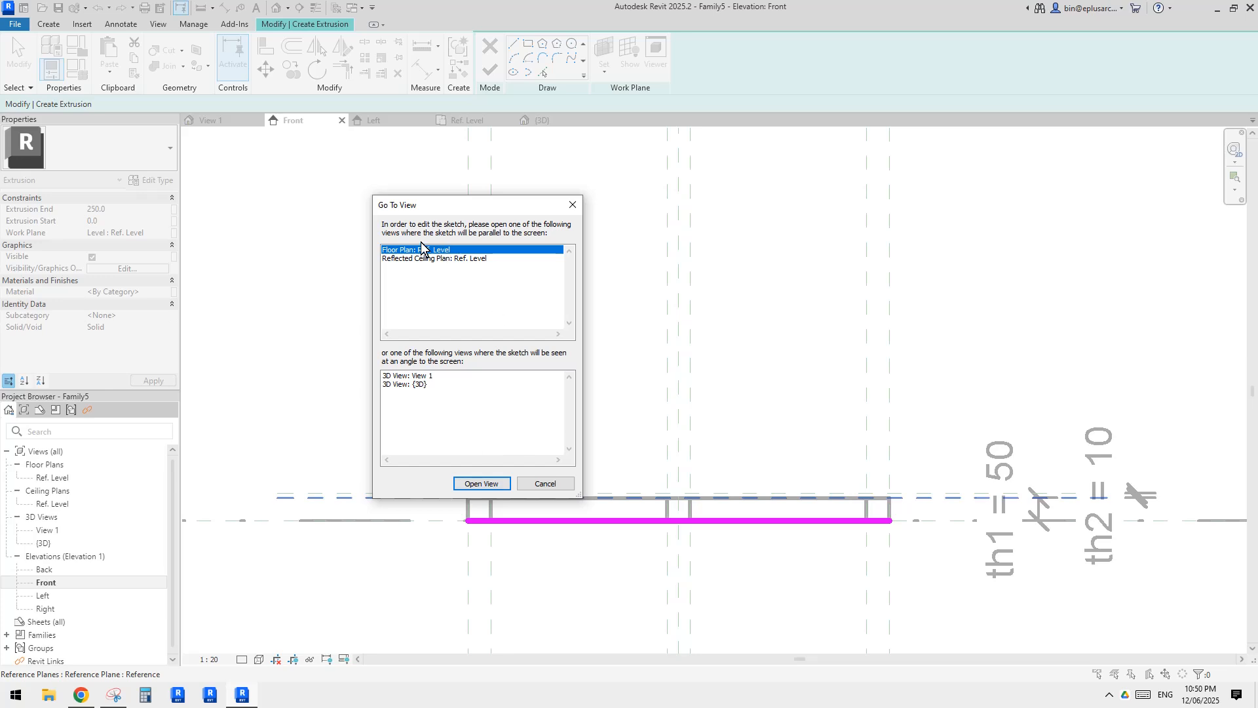
{"action": "left_click", "coordinate": [481, 483]}
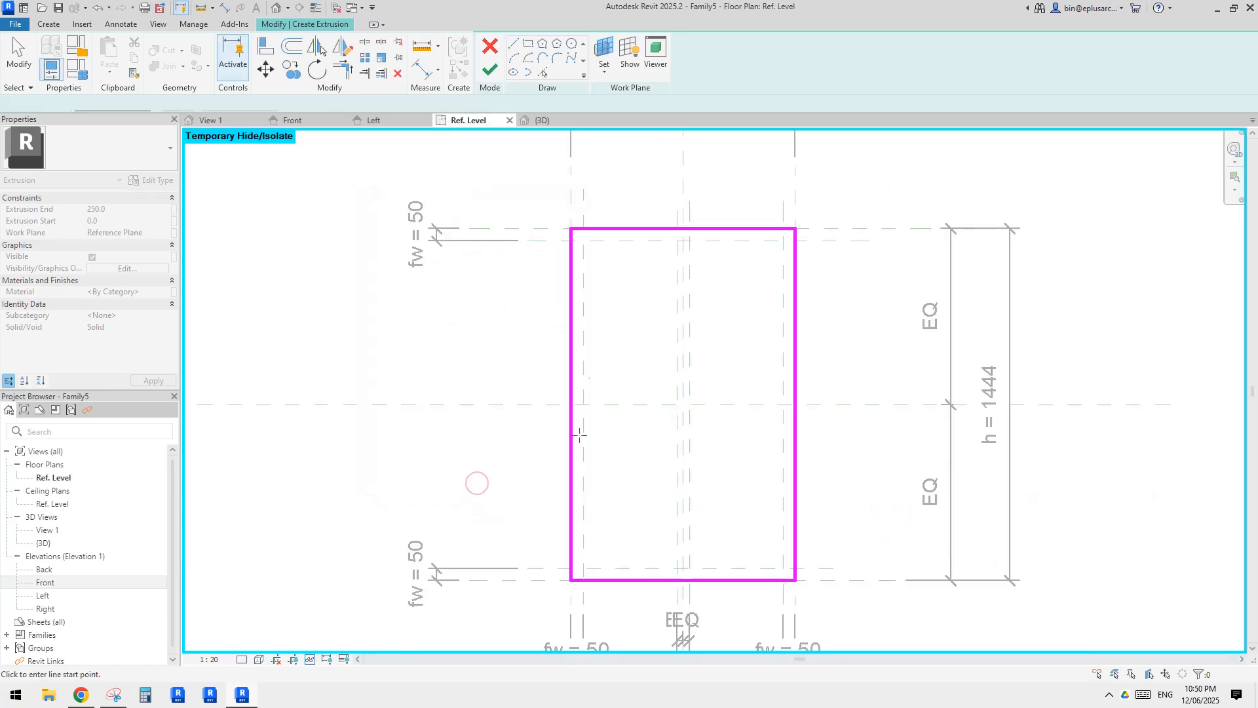
Step: Finish the panel extrusion in the Front elevation, lower its top face to the th2 reference plane and lock it there
{"action": "double_click", "coordinate": [46, 582]}
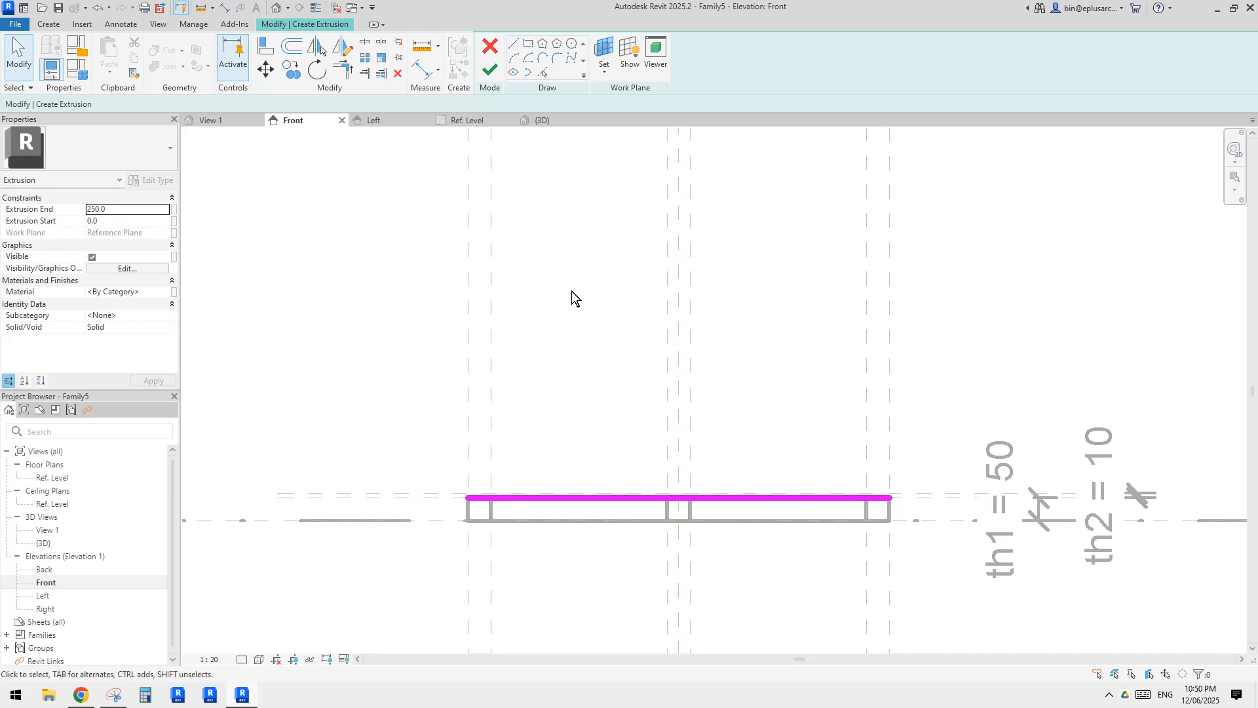
{"action": "left_click", "coordinate": [490, 70]}
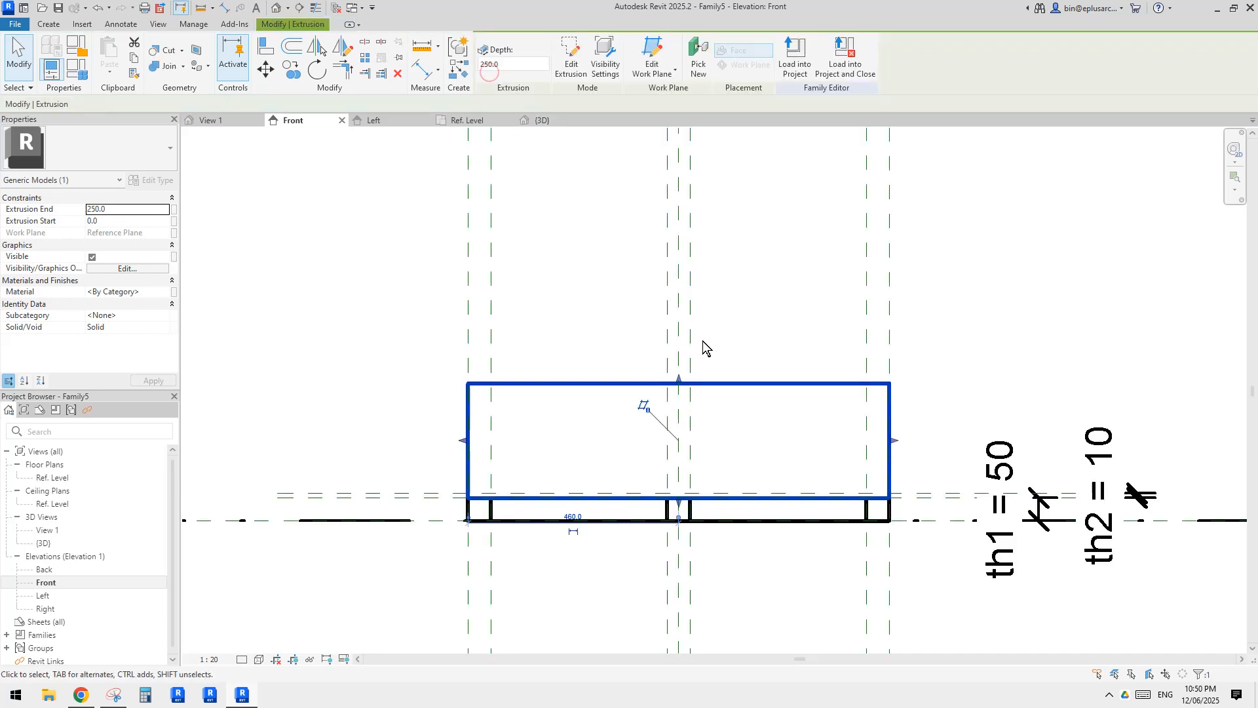
{"action": "mouse_move", "coordinate": [681, 379]}
{"action": "left_mouse_down"}
{"action": "mouse_move", "coordinate": [760, 478]}
{"action": "mouse_move", "coordinate": [960, 501]}
{"action": "left_mouse_up"}
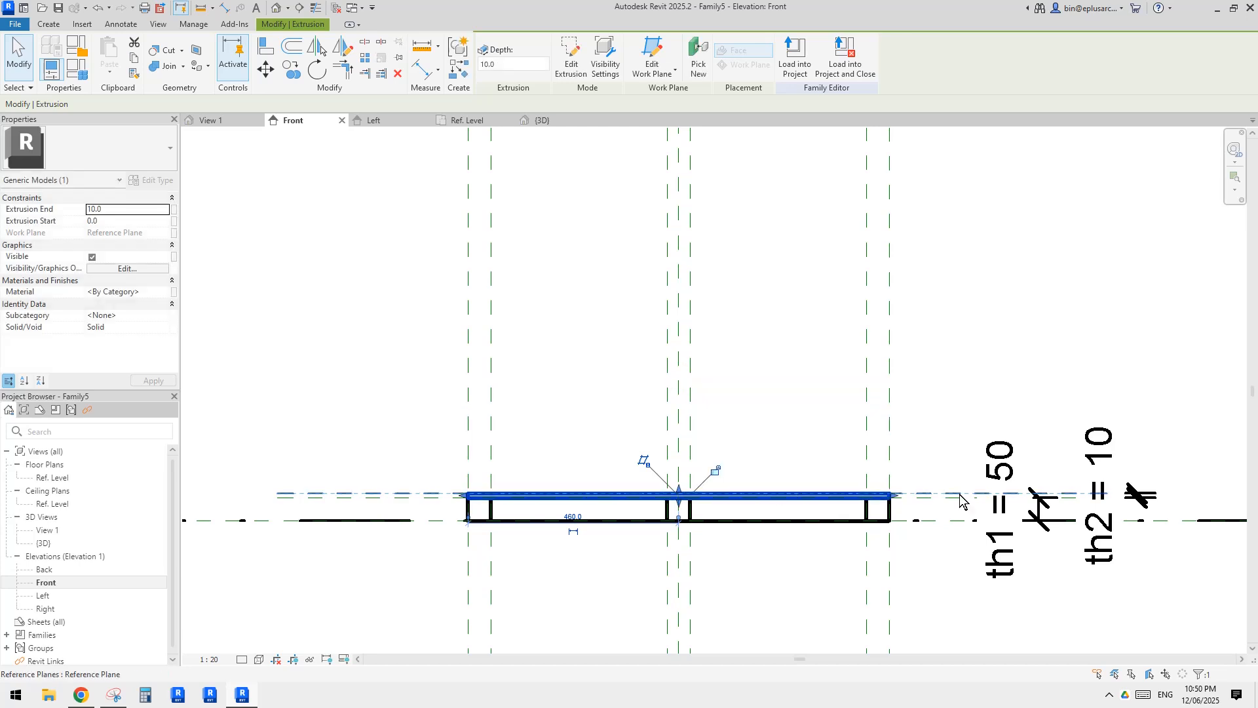
{"action": "left_click", "coordinate": [714, 471]}
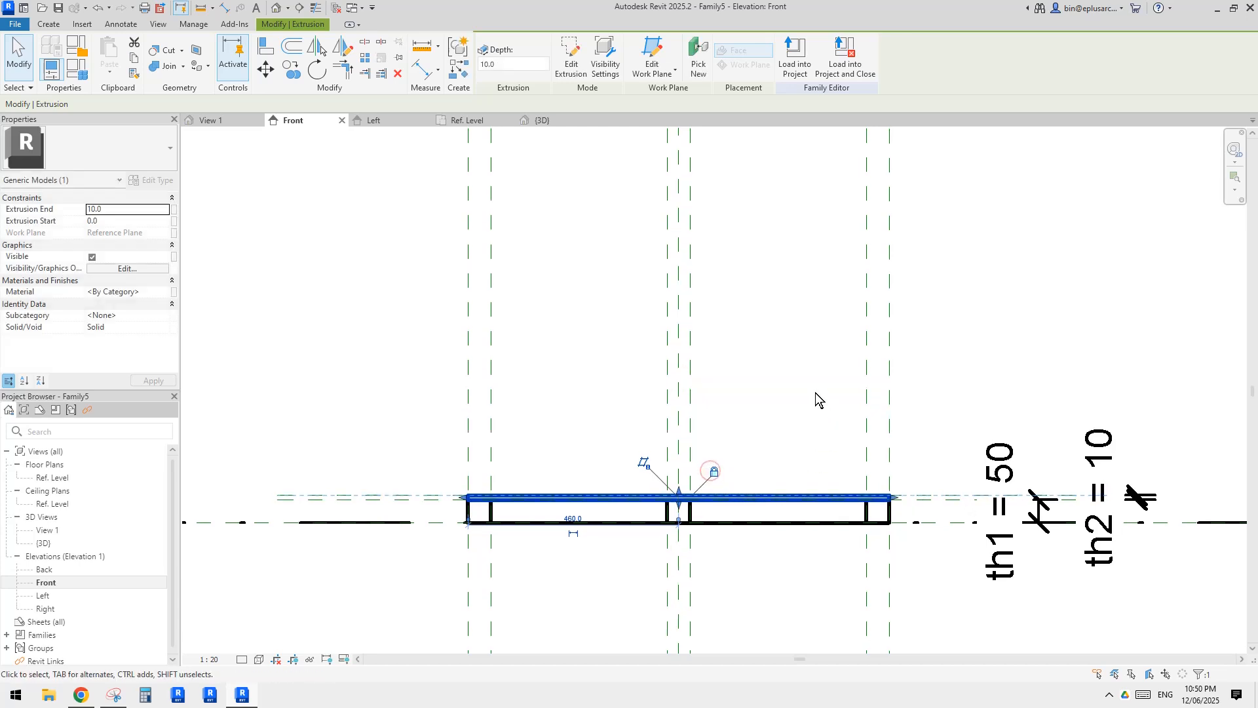
{"action": "middle_click_drag", "start_coordinate": [331, 301], "coordinate": [356, 300]}
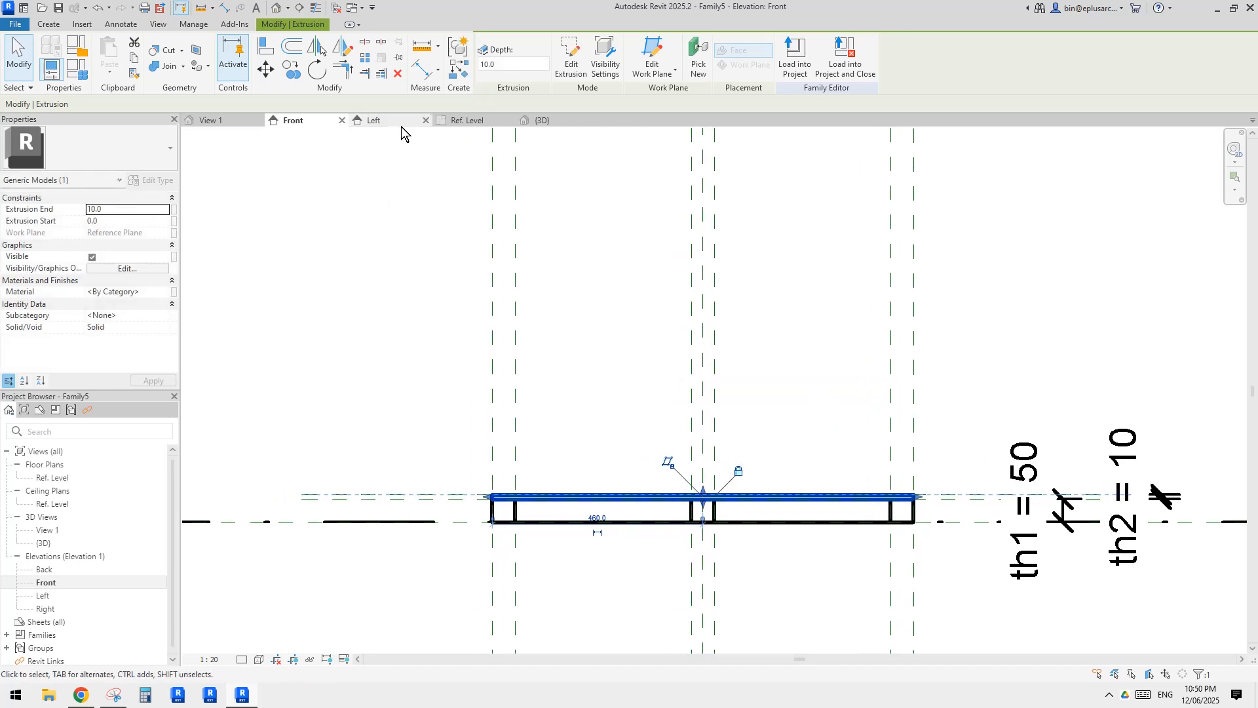
Step: Inspect the panel extrusion on top of the frame in the default 3D view with thin lines on
{"action": "left_click", "coordinate": [276, 8]}
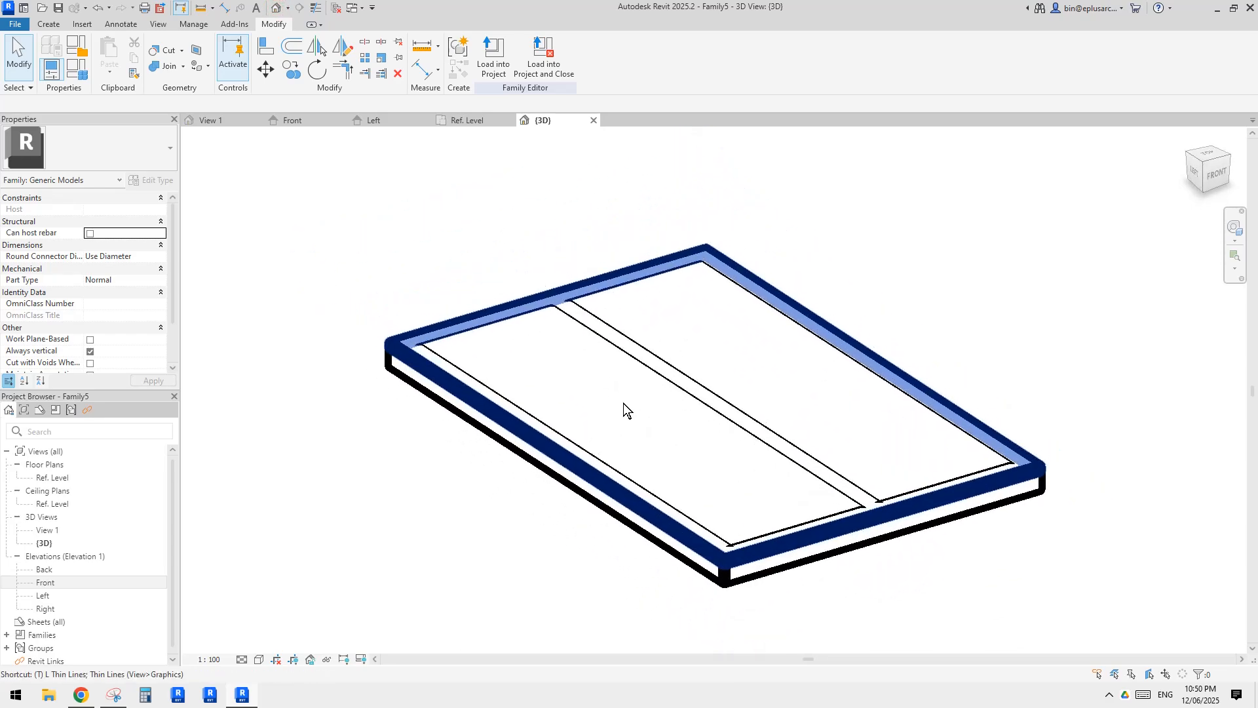
{"action": "key", "text": "l"}
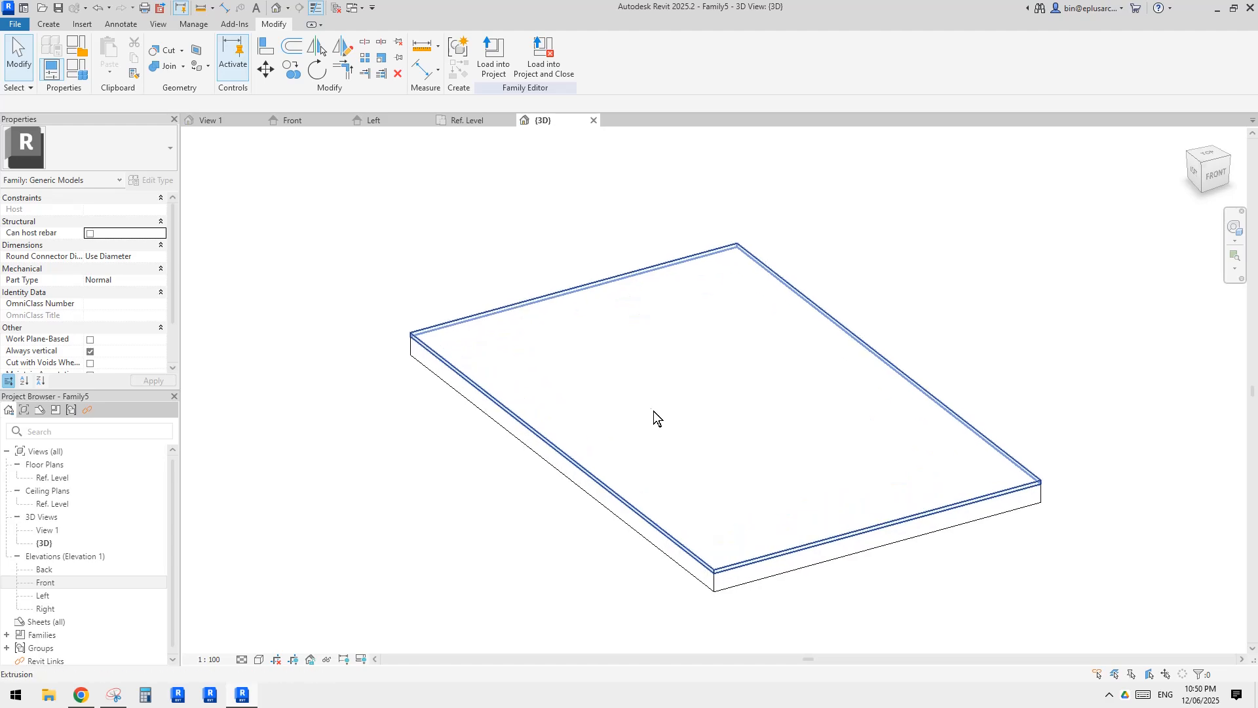
{"action": "left_click", "coordinate": [614, 380]}
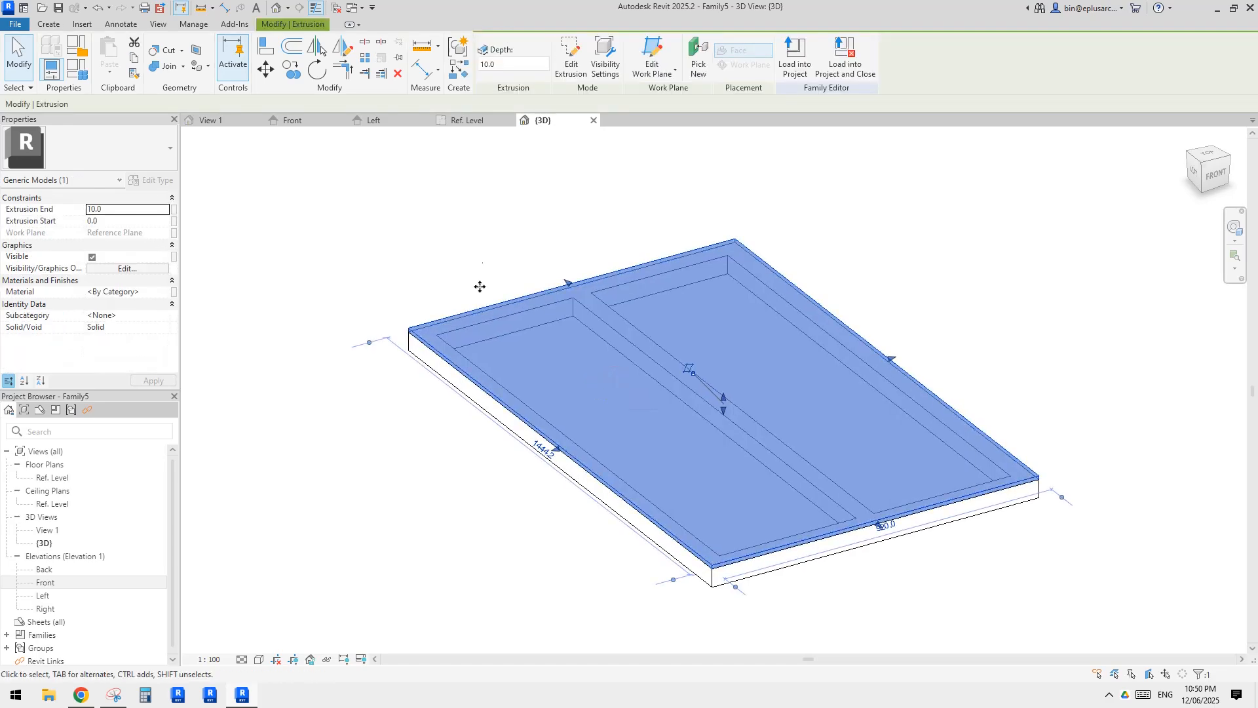
{"action": "left_click", "coordinate": [570, 277]}
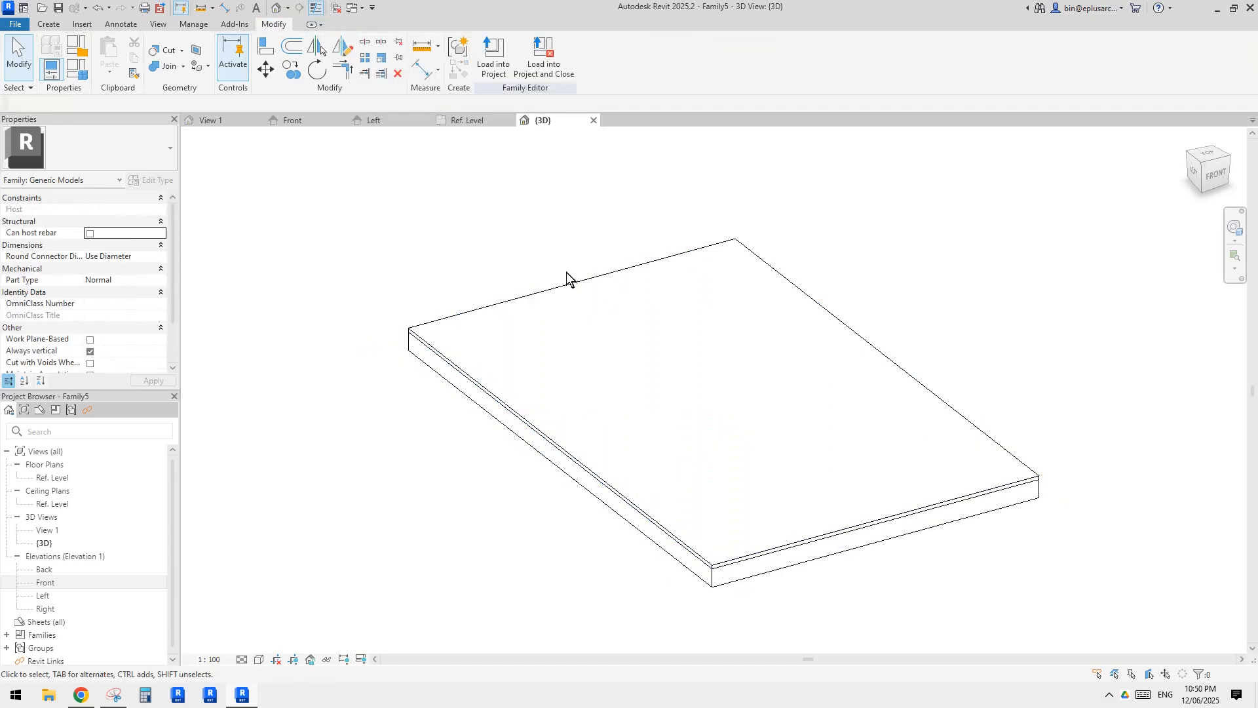
{"action": "left_click", "coordinate": [553, 333]}
{"action": "middle_click_drag", "start_coordinate": [586, 328], "coordinate": [580, 346], "text": "shift"}
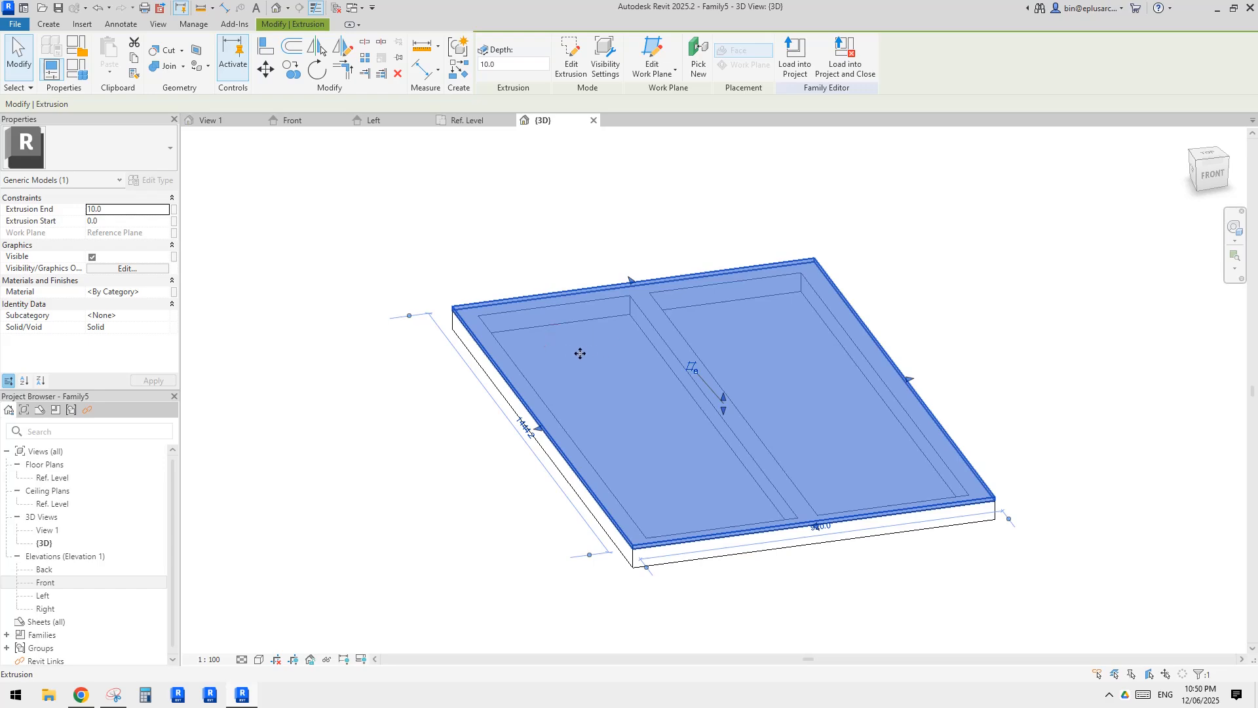
Step: Associate the frame extrusion's material with a new type parameter named "frame material" under Materials and Finishes
{"action": "left_click", "coordinate": [511, 370]}
{"action": "left_click", "coordinate": [174, 291]}
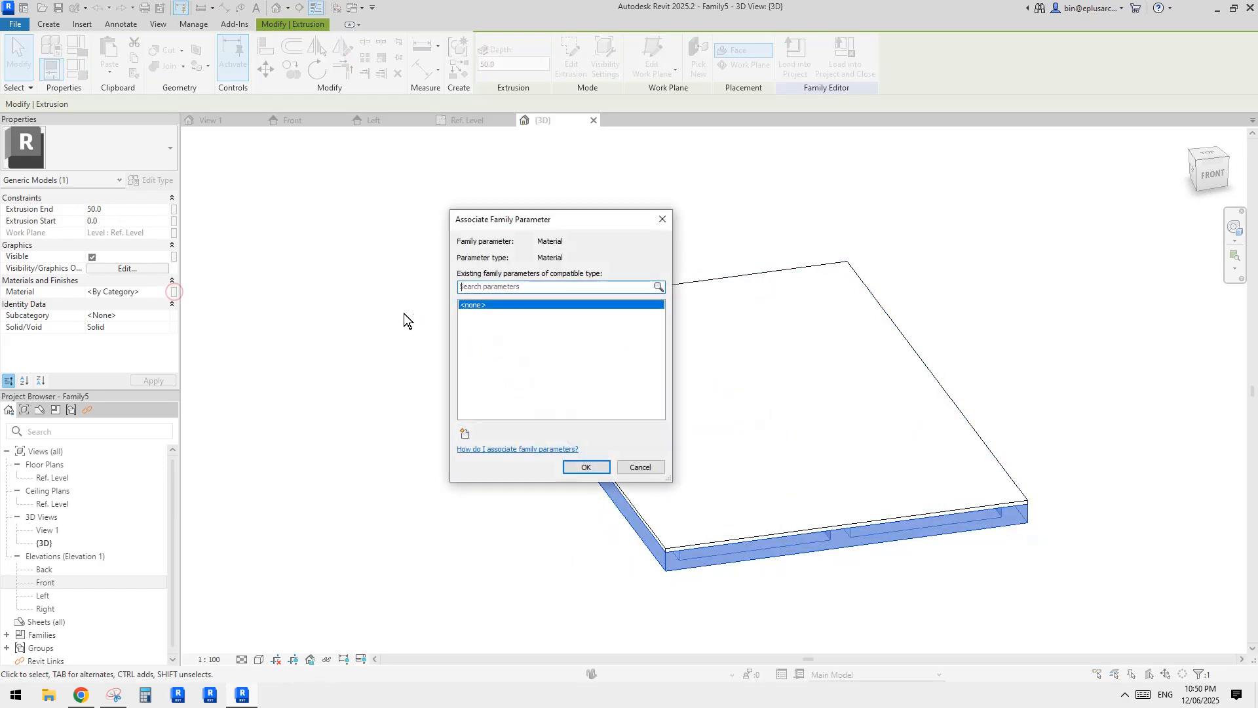
{"action": "left_click", "coordinate": [465, 434]}
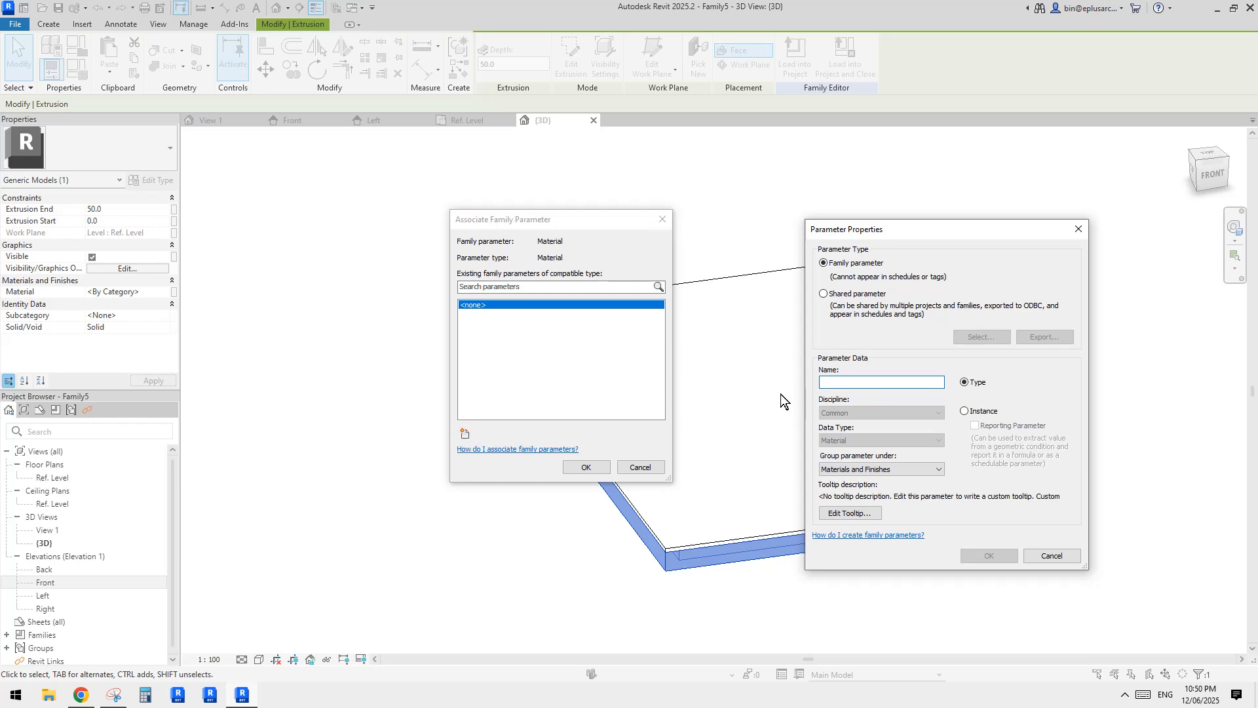
{"action": "type", "text": "fm"}
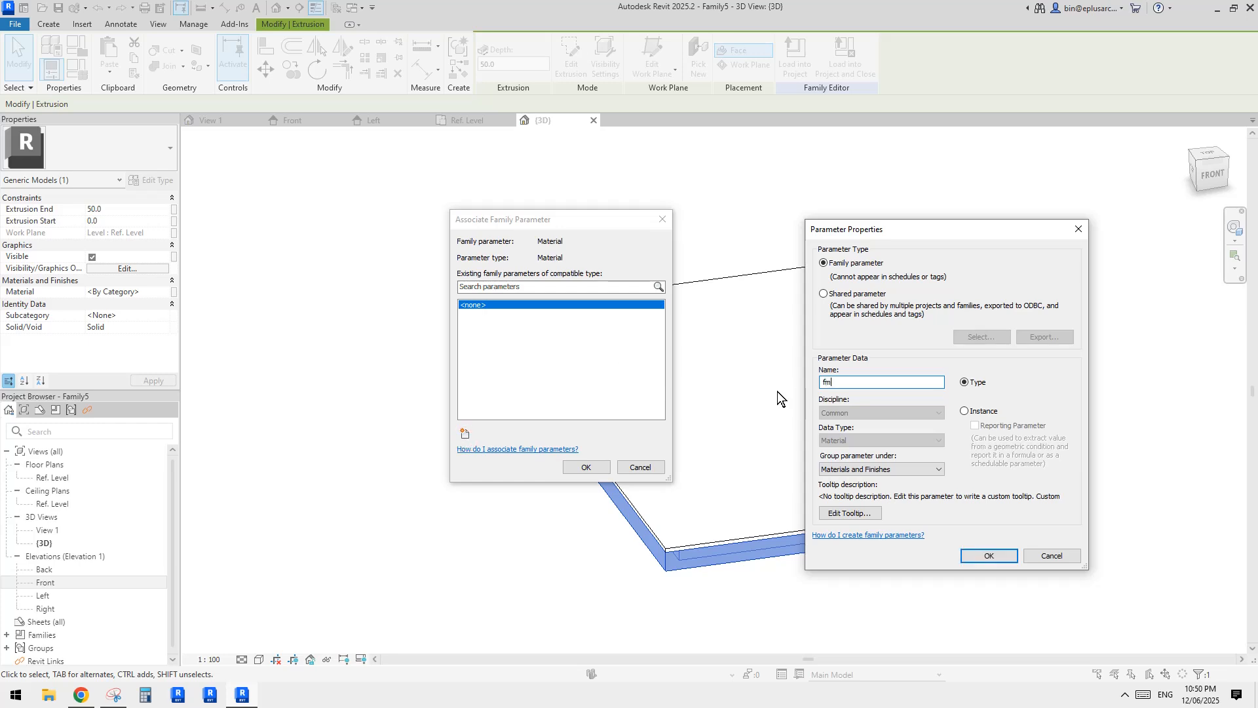
{"action": "type", "text": "frame material"}
{"action": "left_click", "coordinate": [989, 555]}
{"action": "left_click", "coordinate": [587, 467]}
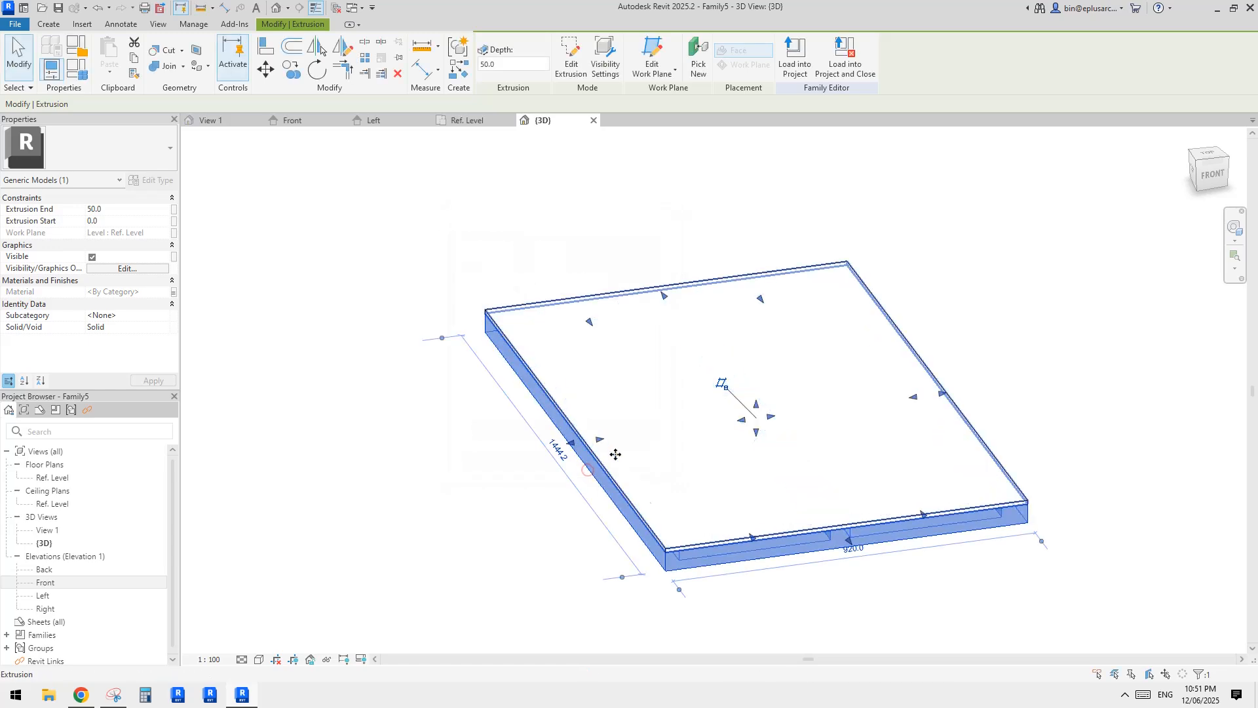
Step: Associate the panel extrusion's material with a new type parameter named "panel material" under Materials and Finishes
{"action": "left_click", "coordinate": [616, 384]}
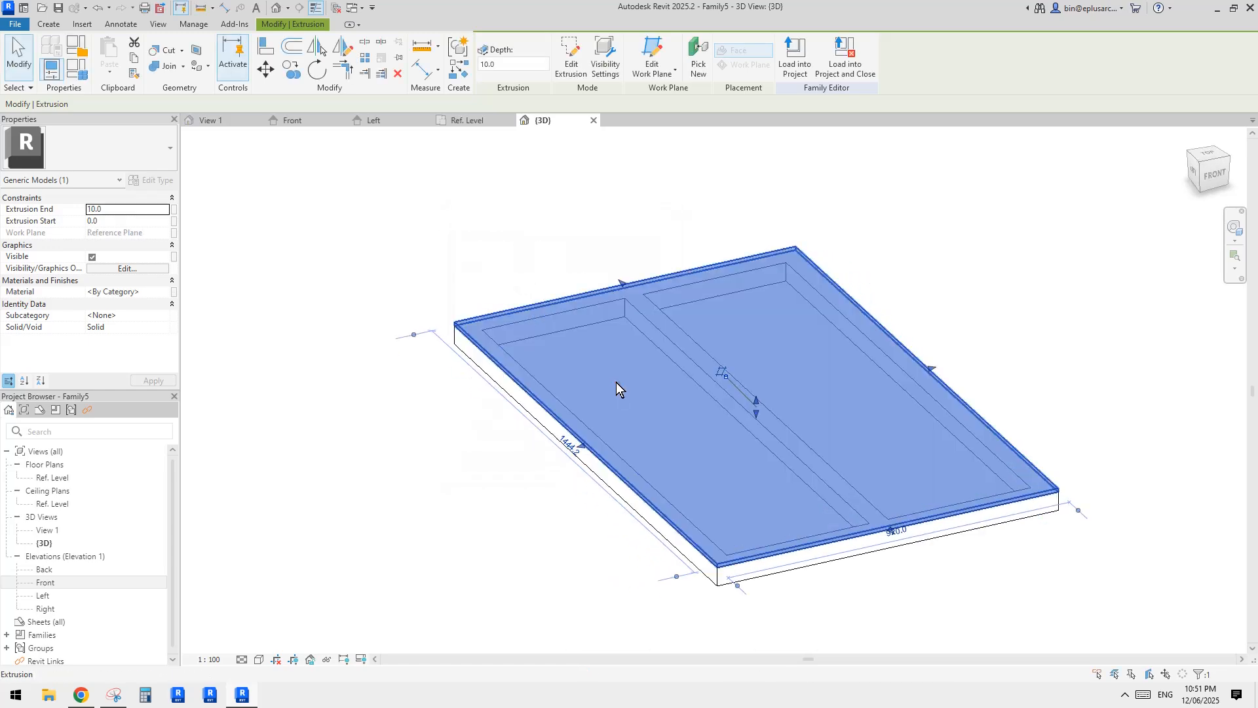
{"action": "left_click", "coordinate": [174, 292]}
{"action": "left_click", "coordinate": [464, 434]}
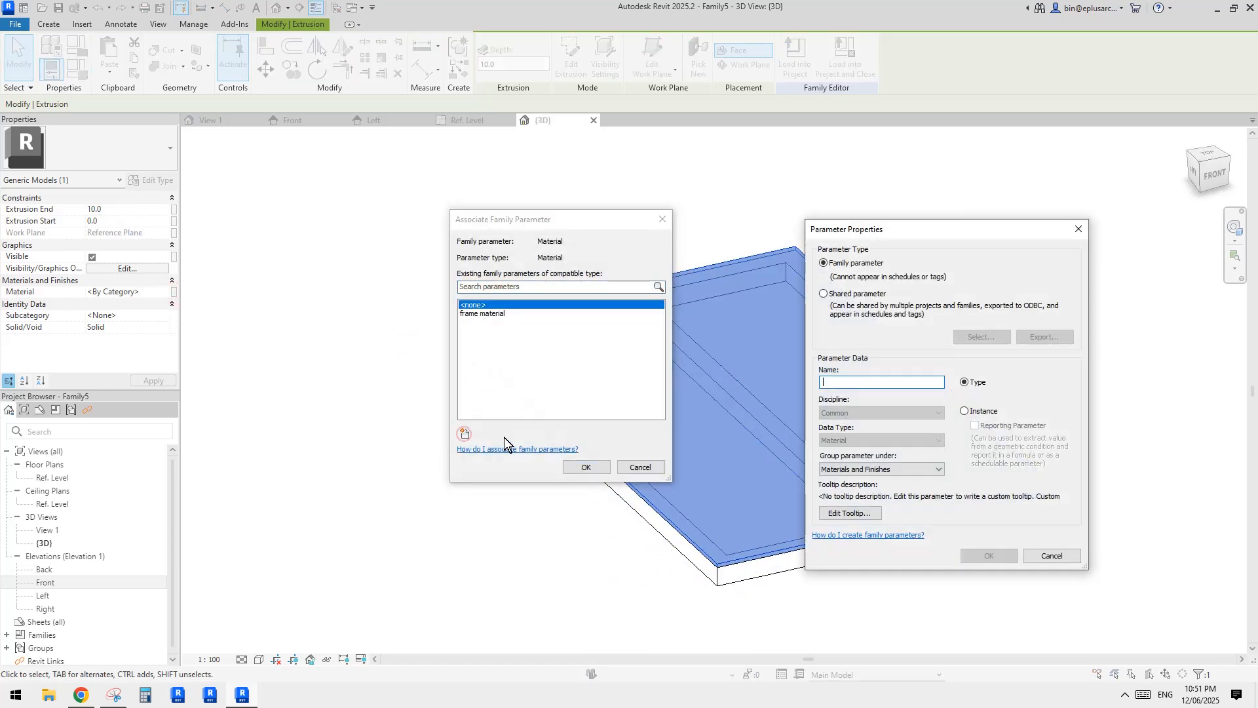
{"action": "type", "text": "panel material"}
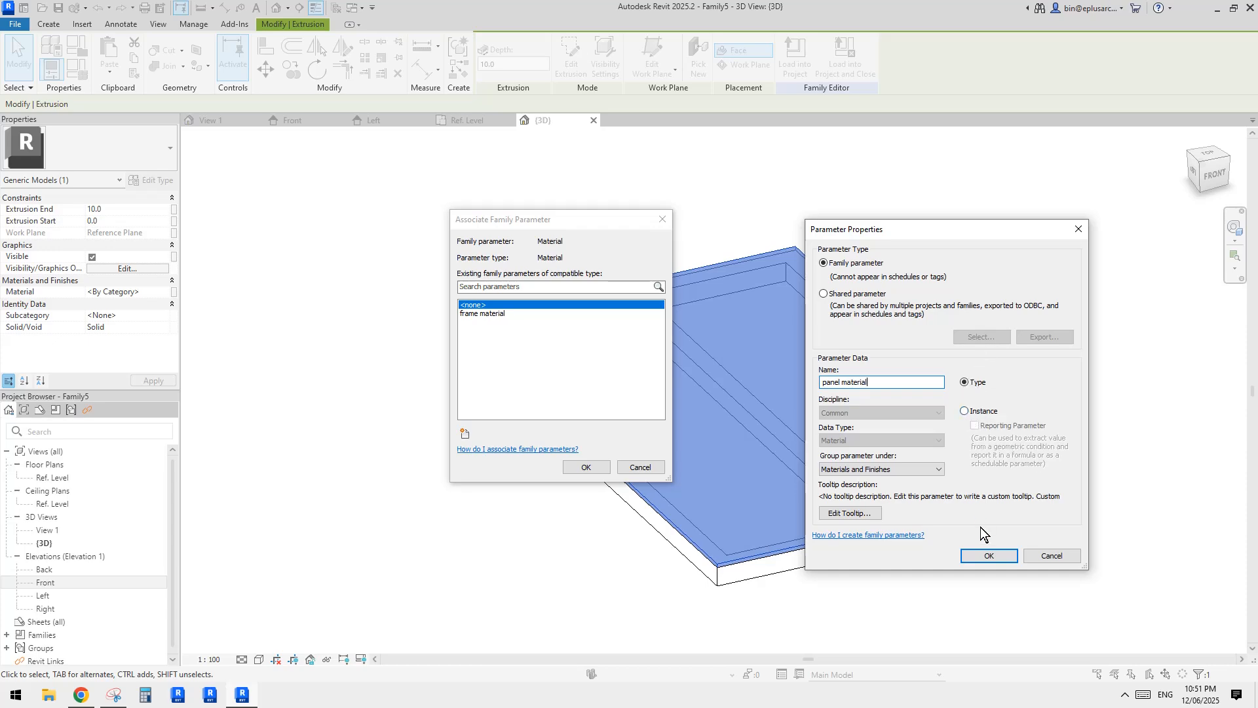
{"action": "left_click", "coordinate": [989, 557]}
{"action": "left_click", "coordinate": [586, 466]}
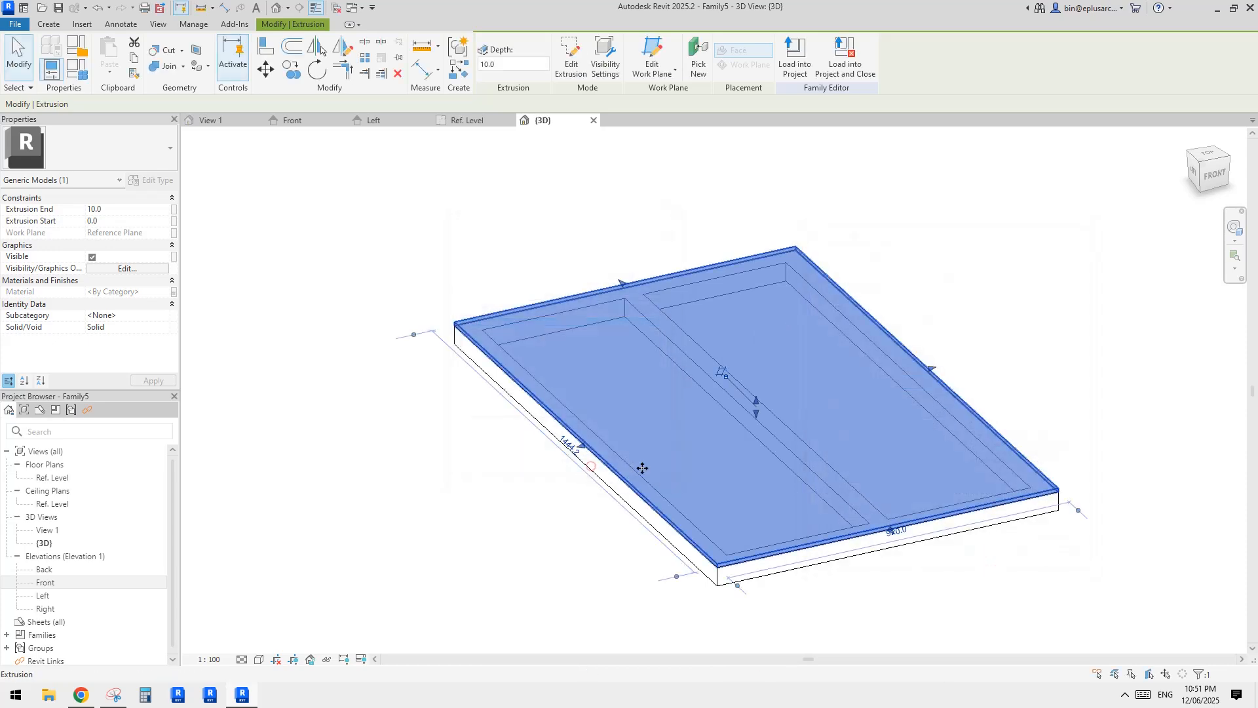
{"action": "key", "text": "Escape"}
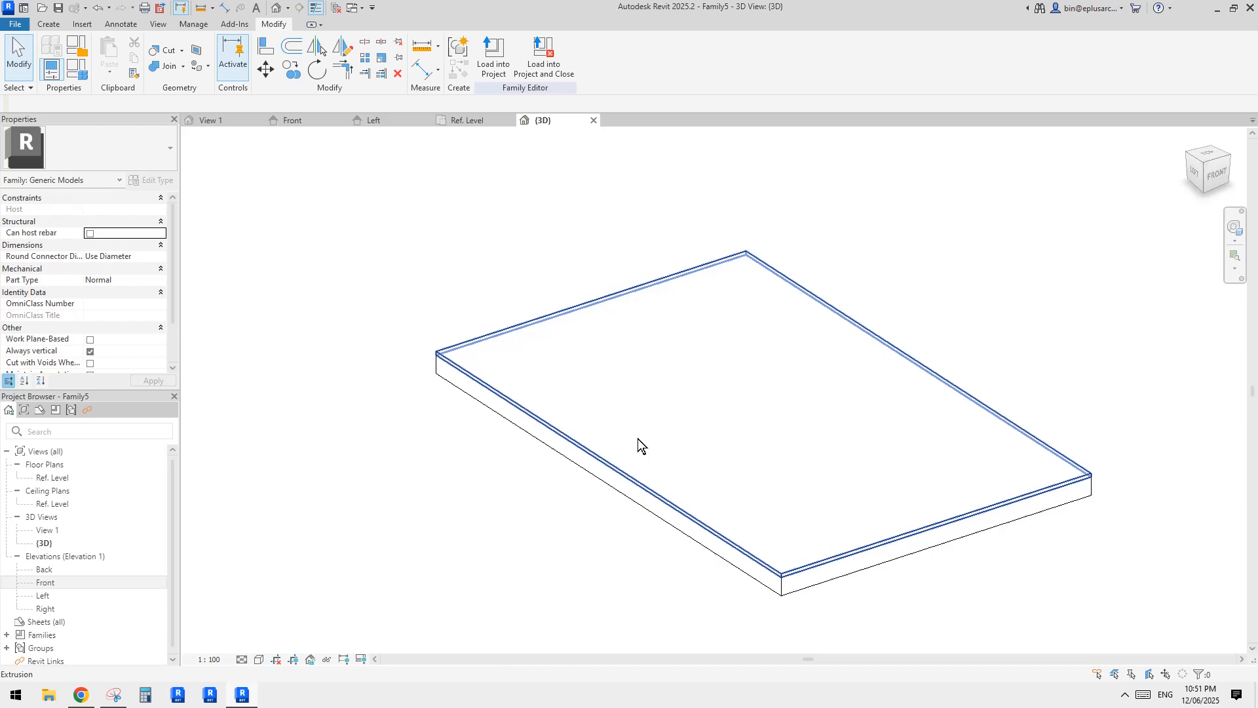
Step: Open the family types and create a new material from the value of the frame material parameter
{"action": "left_click", "coordinate": [606, 411]}
{"action": "middle_click_drag", "start_coordinate": [607, 411], "coordinate": [642, 440], "text": "shift"}
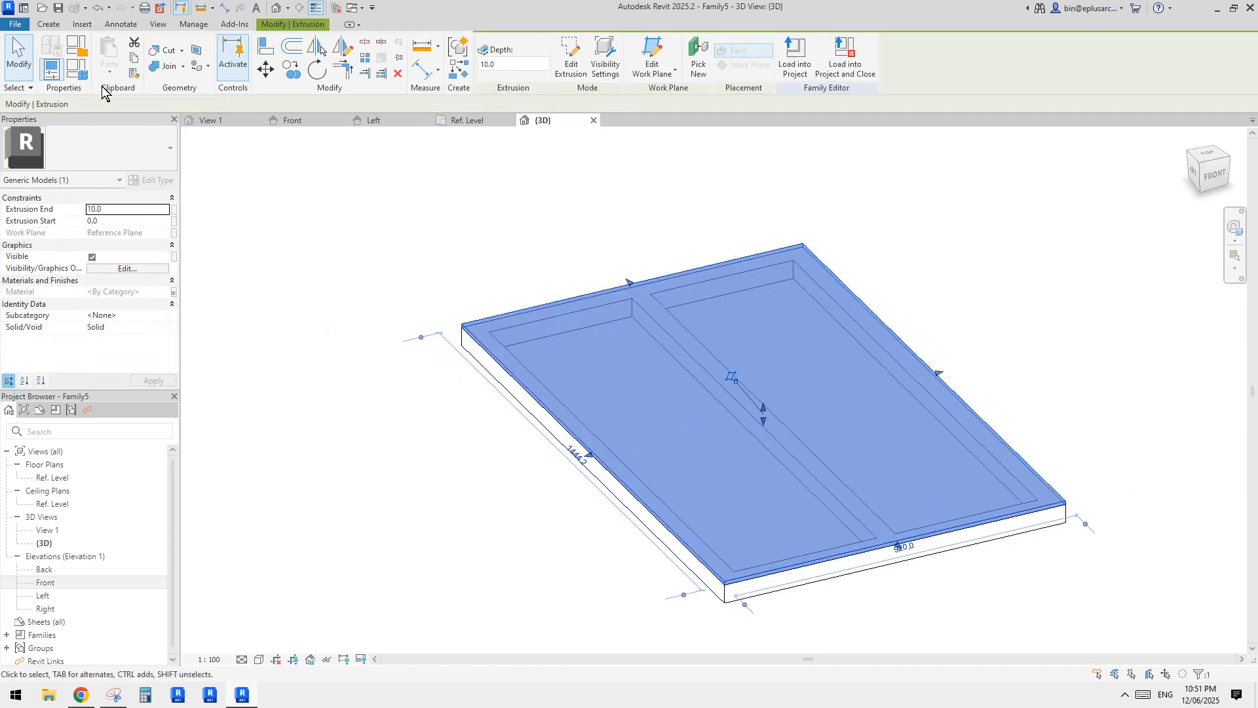
{"action": "left_click", "coordinate": [77, 68]}
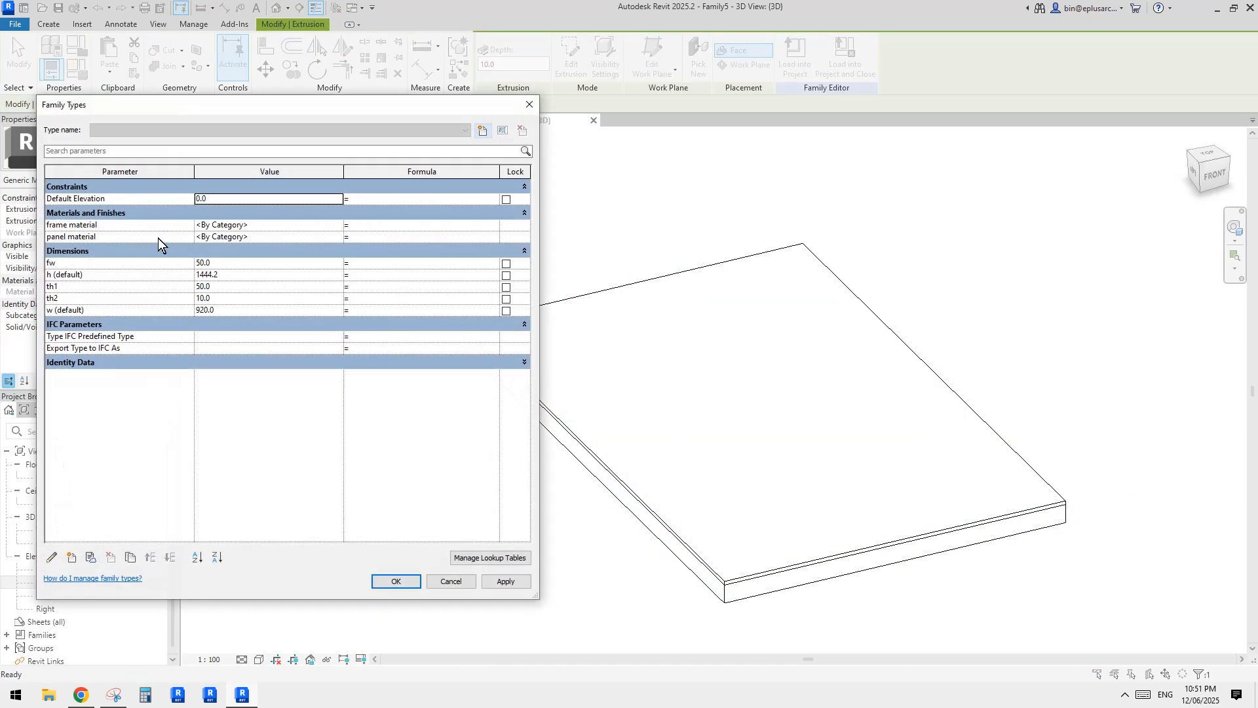
{"action": "left_click", "coordinate": [278, 226]}
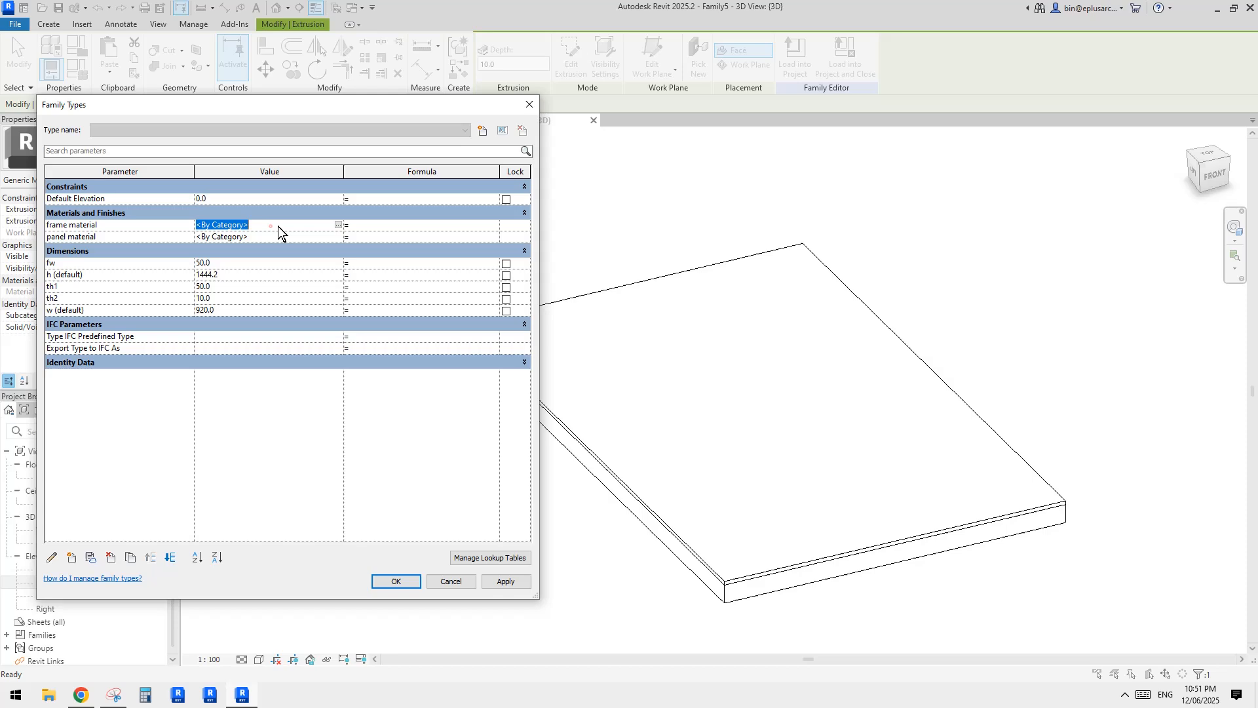
{"action": "left_click", "coordinate": [338, 225]}
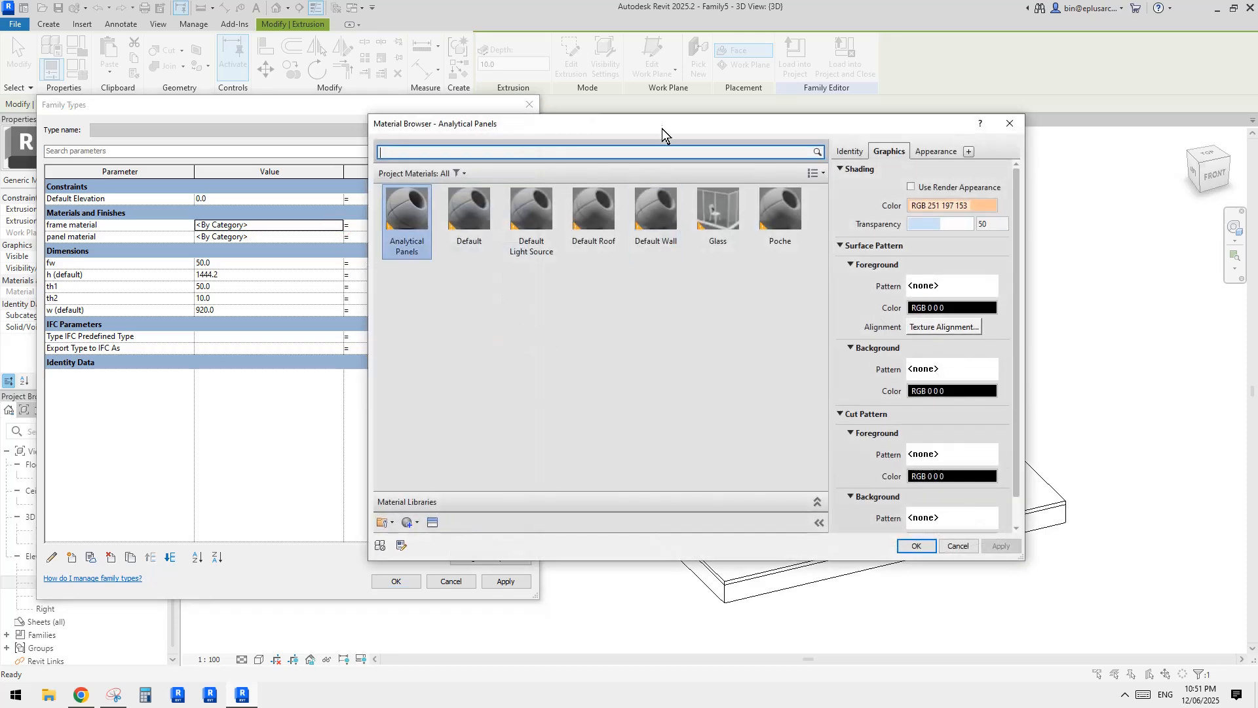
{"action": "left_click_drag", "start_coordinate": [662, 129], "coordinate": [706, 170]}
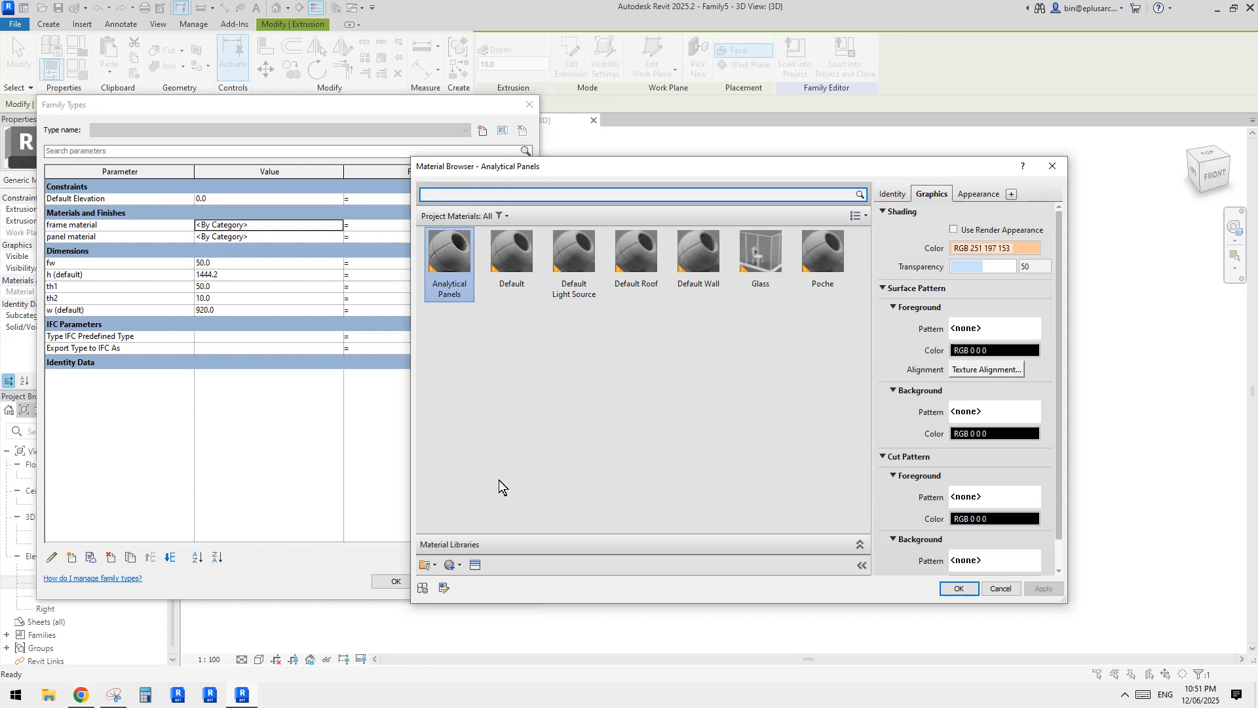
{"action": "left_click", "coordinate": [452, 565]}
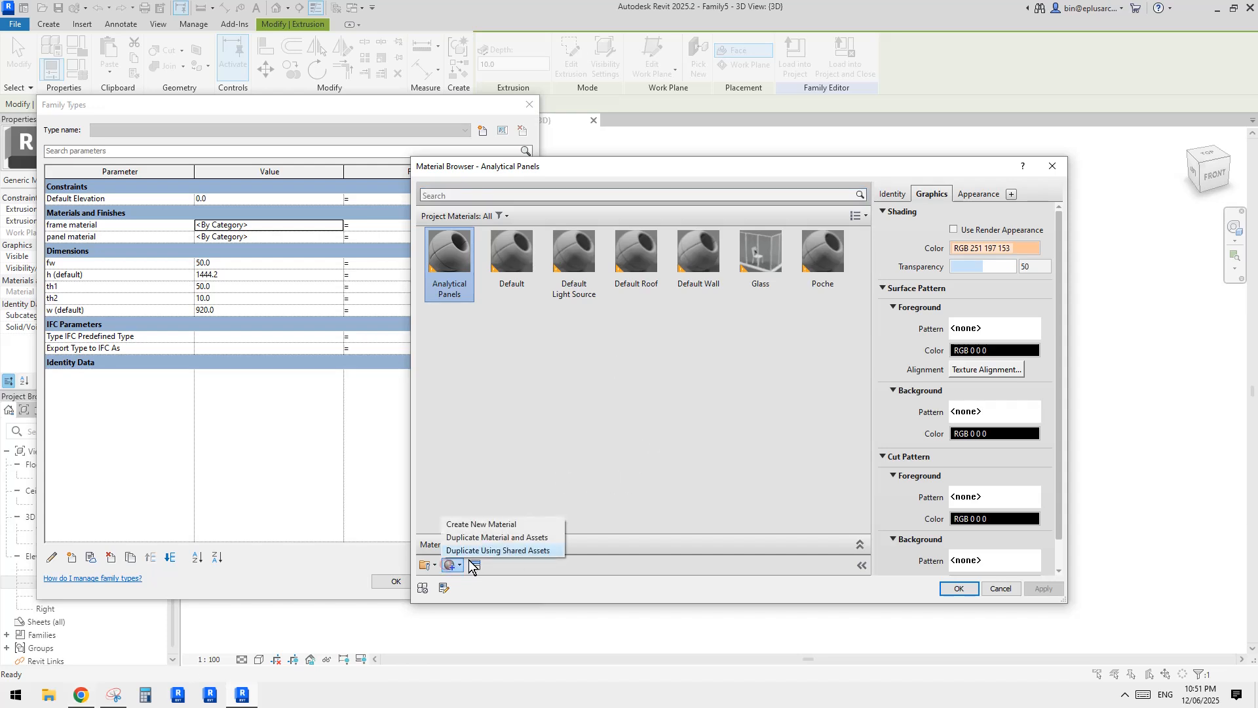
{"action": "left_click", "coordinate": [479, 526]}
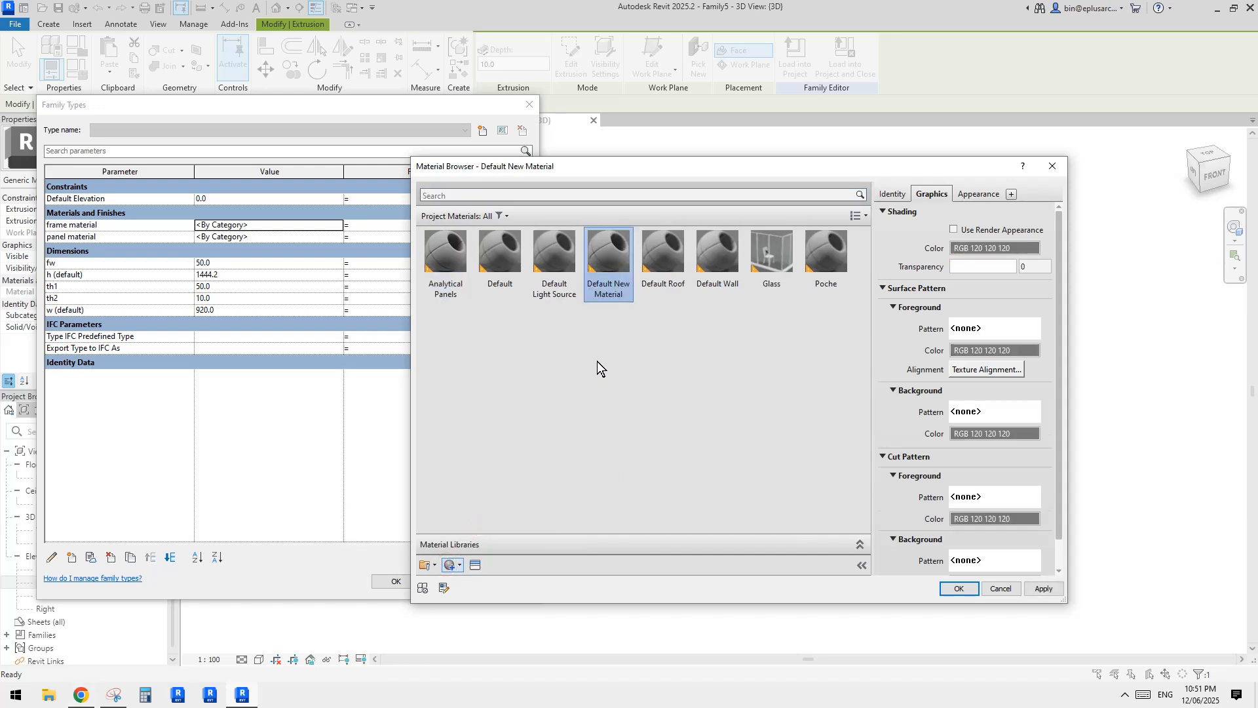
{"action": "left_click", "coordinate": [623, 332]}
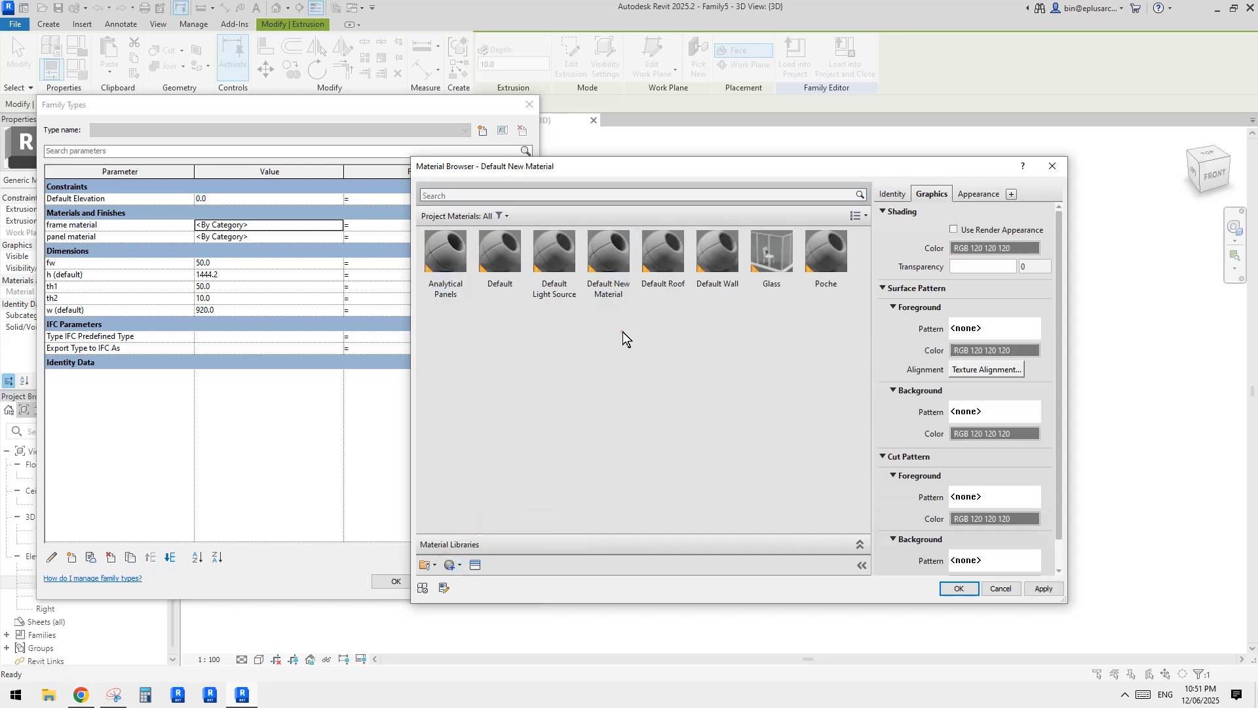
{"action": "left_click", "coordinate": [604, 288]}
Step: Replace the new material's appearance asset with Brass Mesh - Expanded Thin from the Metal category of the Appearance Library
{"action": "left_click", "coordinate": [979, 196]}
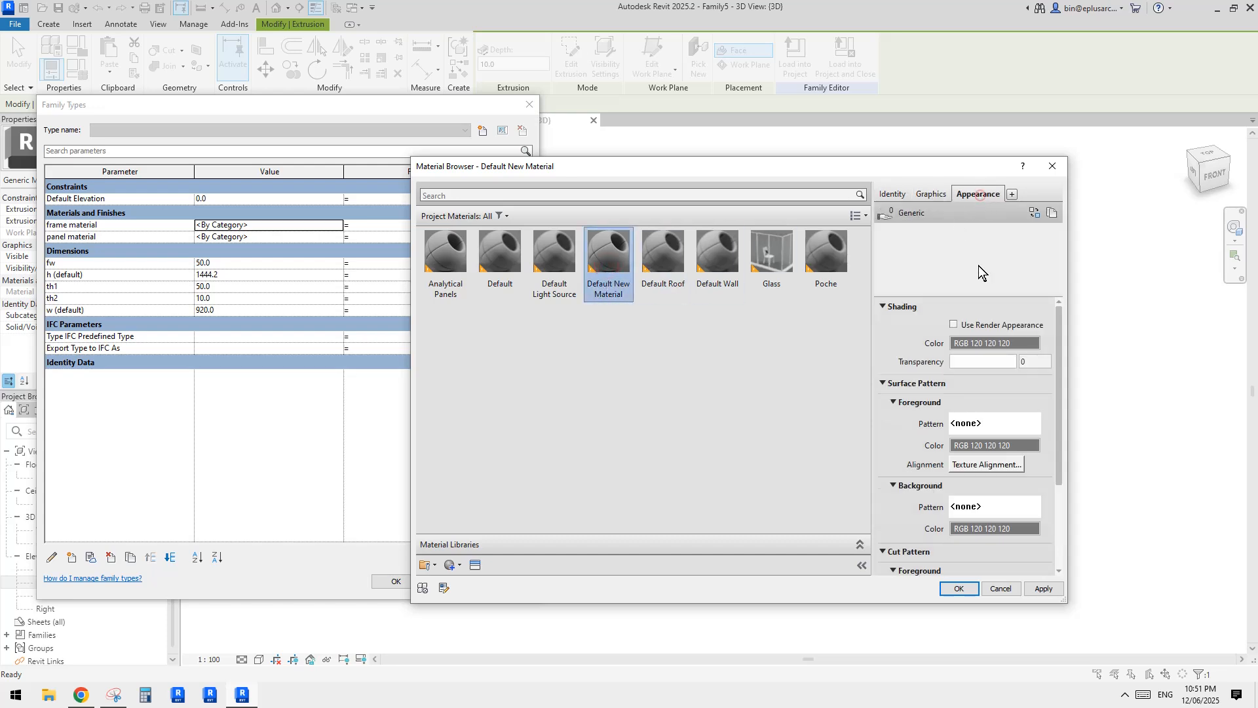
{"action": "left_click", "coordinate": [1035, 213]}
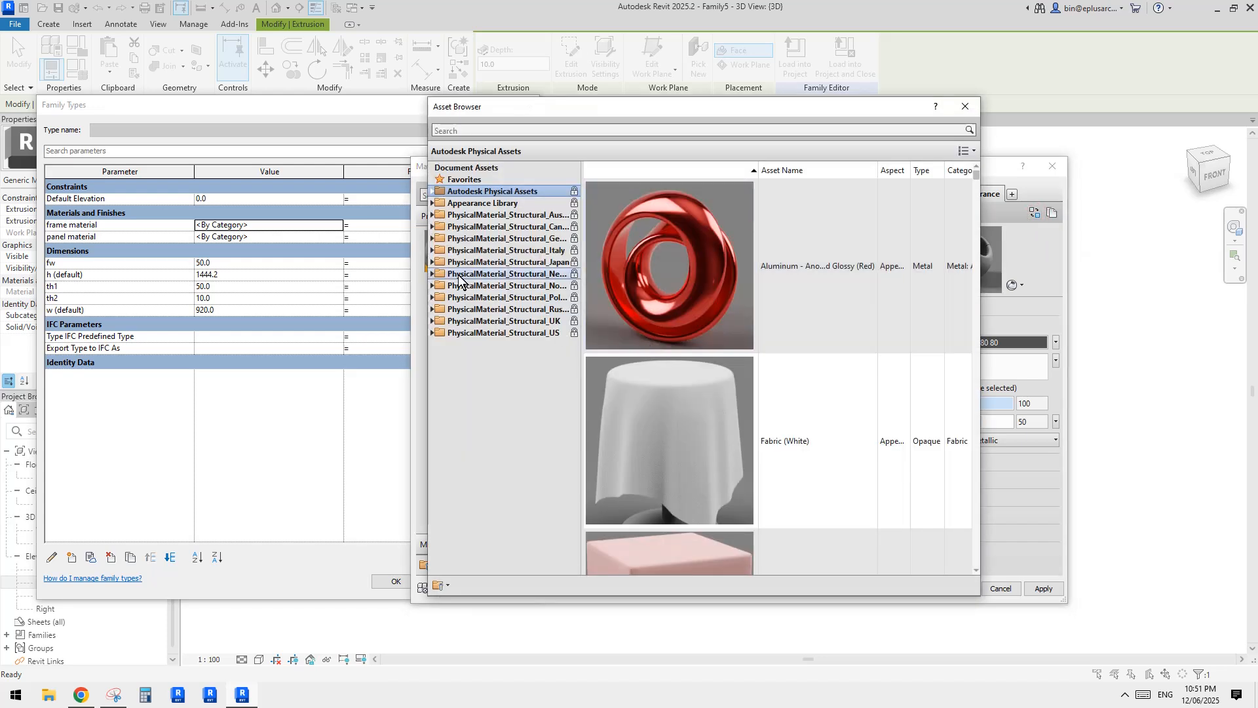
{"action": "left_click", "coordinate": [433, 204]}
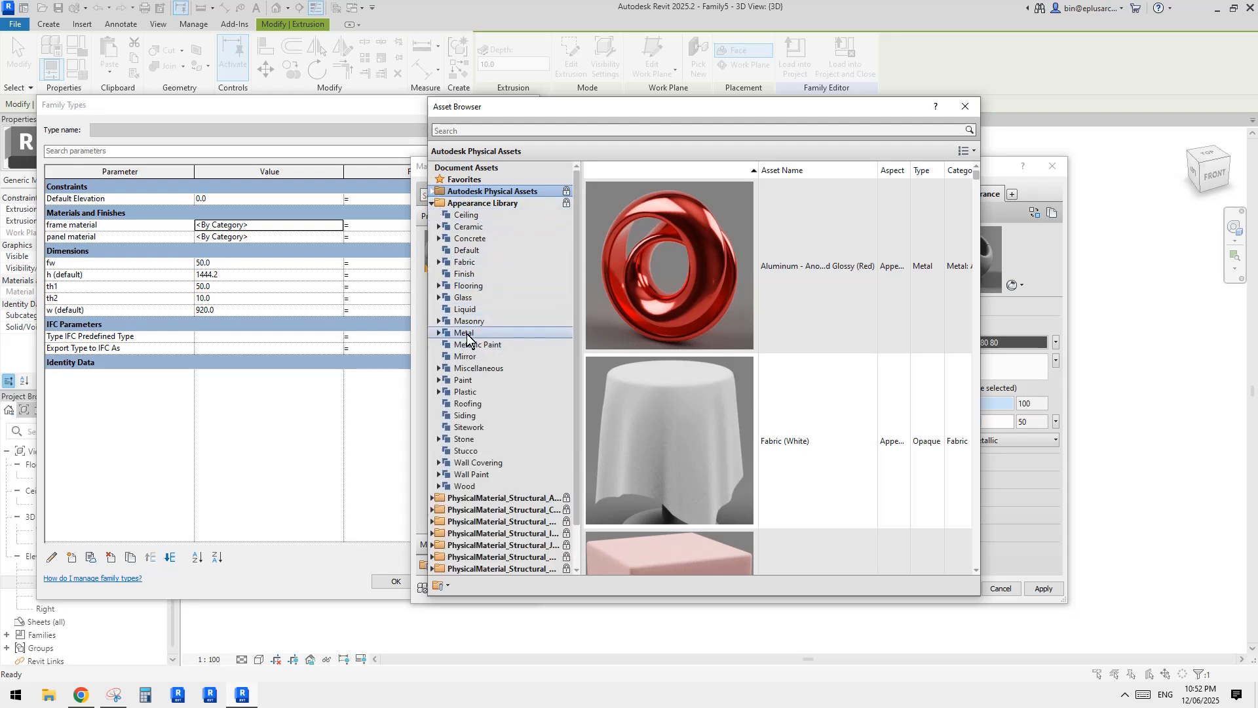
{"action": "left_click", "coordinate": [527, 334]}
{"action": "scroll", "coordinate": [690, 381], "scroll_direction": "down", "scroll_amount": 15}
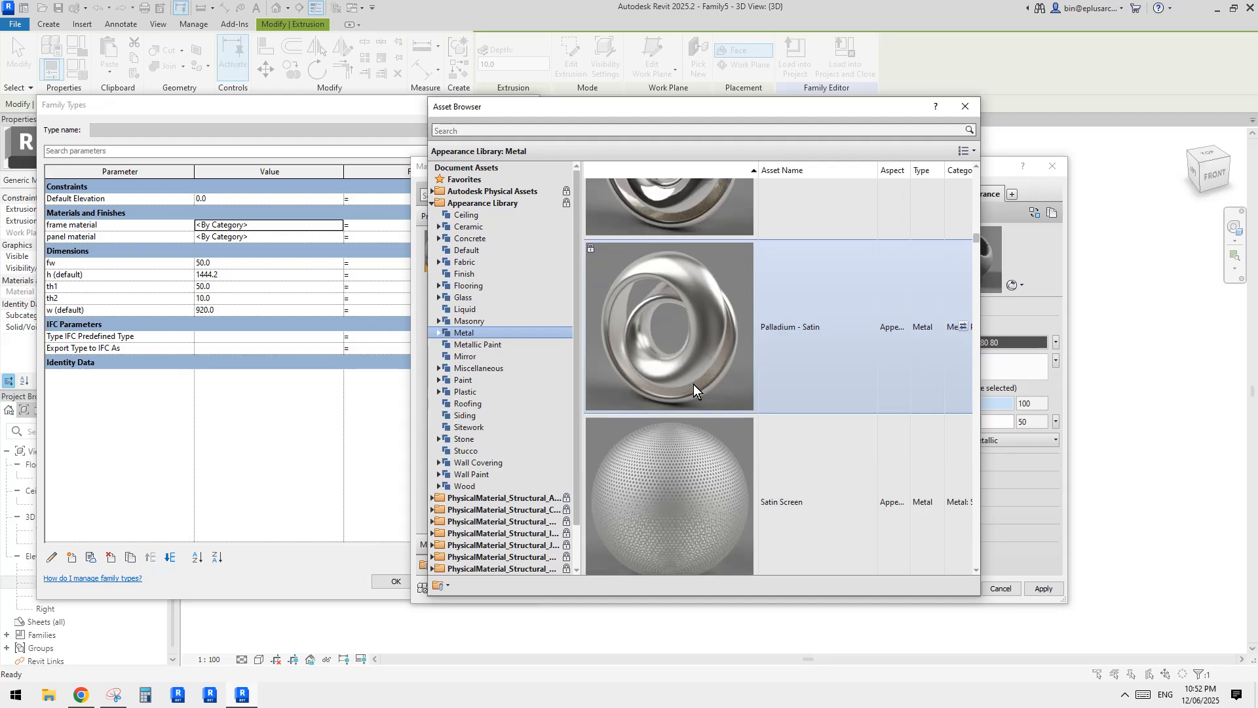
{"action": "scroll", "coordinate": [690, 371], "scroll_direction": "up", "scroll_amount": 12}
{"action": "scroll", "coordinate": [690, 372], "scroll_direction": "up", "scroll_amount": 10}
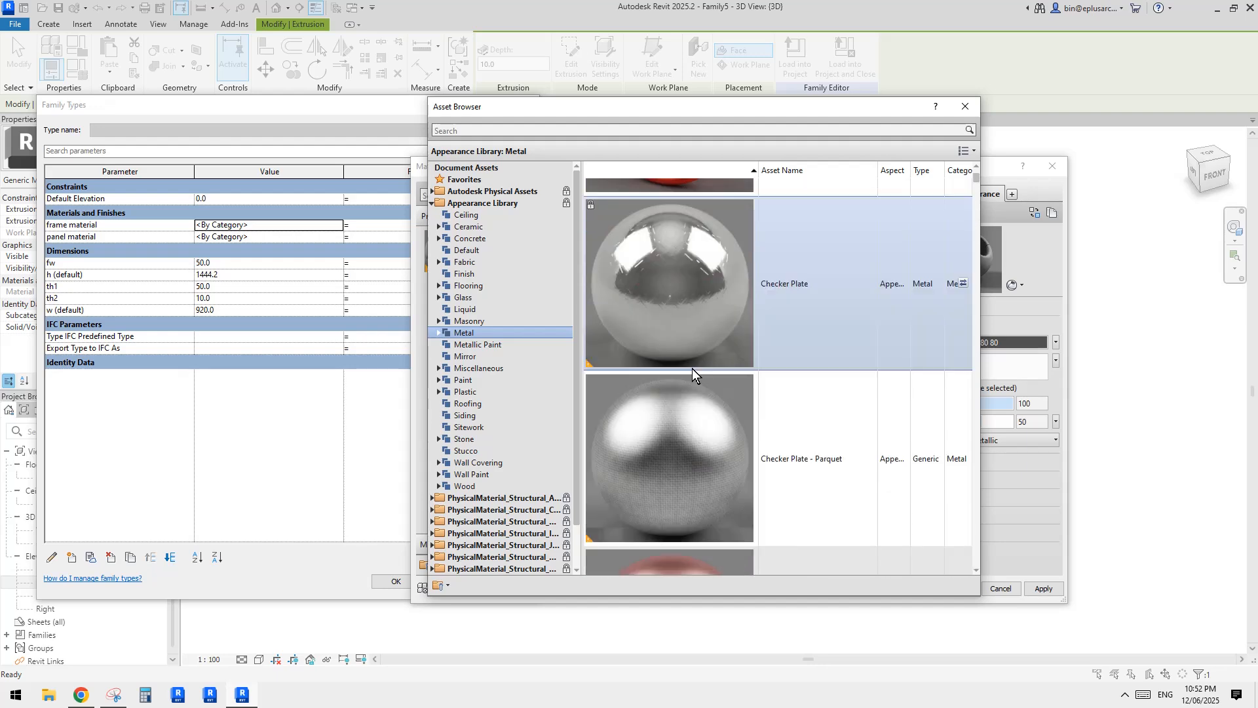
{"action": "scroll", "coordinate": [686, 399], "scroll_direction": "down", "scroll_amount": 8}
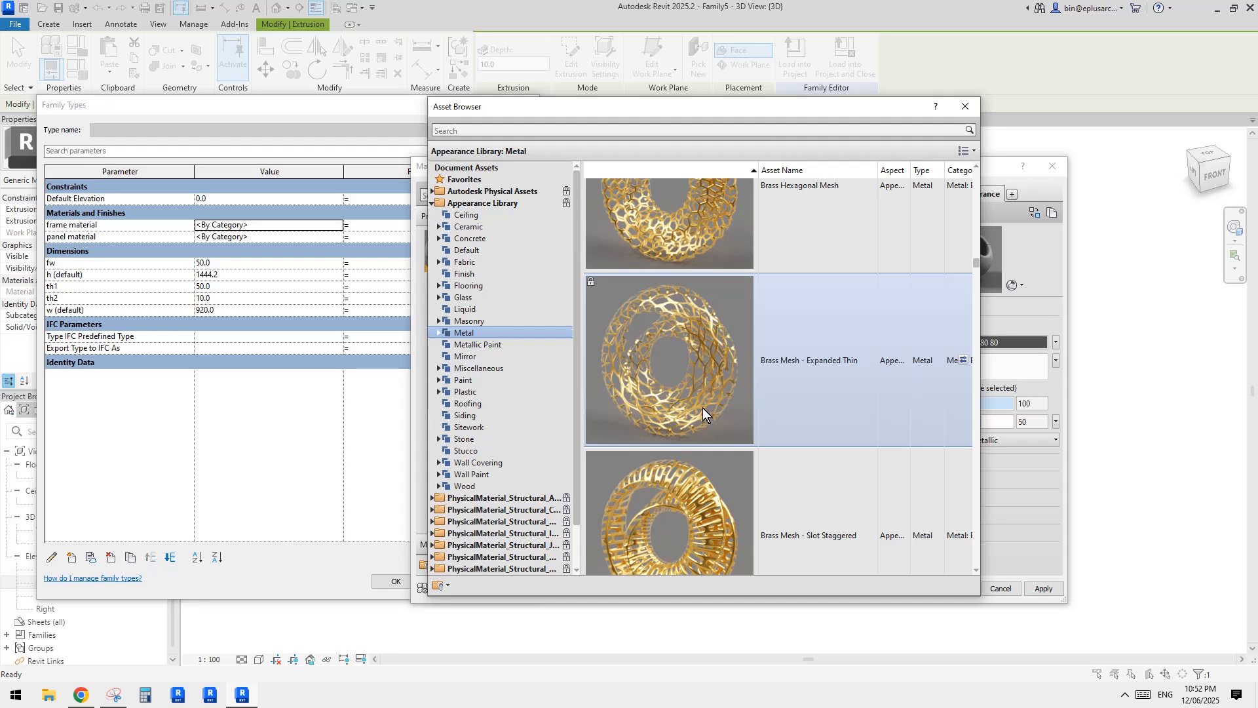
{"action": "left_click", "coordinate": [694, 391]}
{"action": "scroll", "coordinate": [844, 498], "scroll_direction": "down", "scroll_amount": 1}
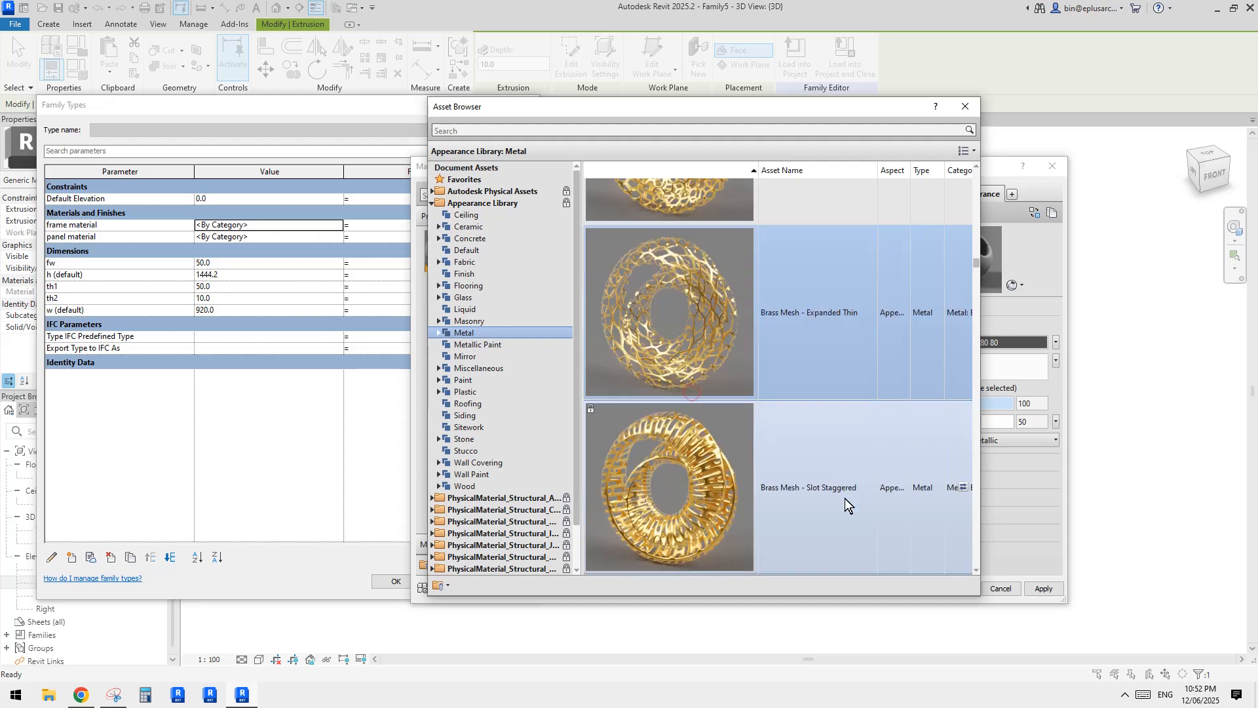
{"action": "double_click", "coordinate": [698, 352]}
{"action": "scroll", "coordinate": [789, 330], "scroll_direction": "up", "scroll_amount": 3}
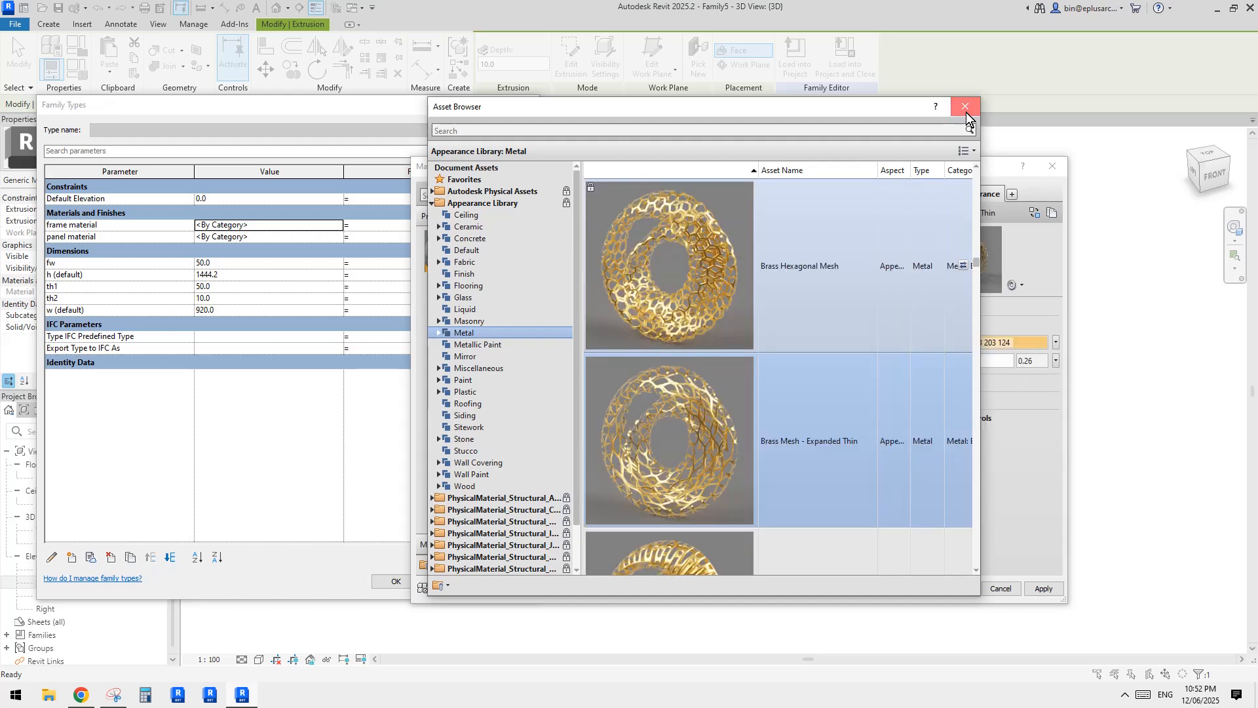
{"action": "left_click", "coordinate": [966, 110]}
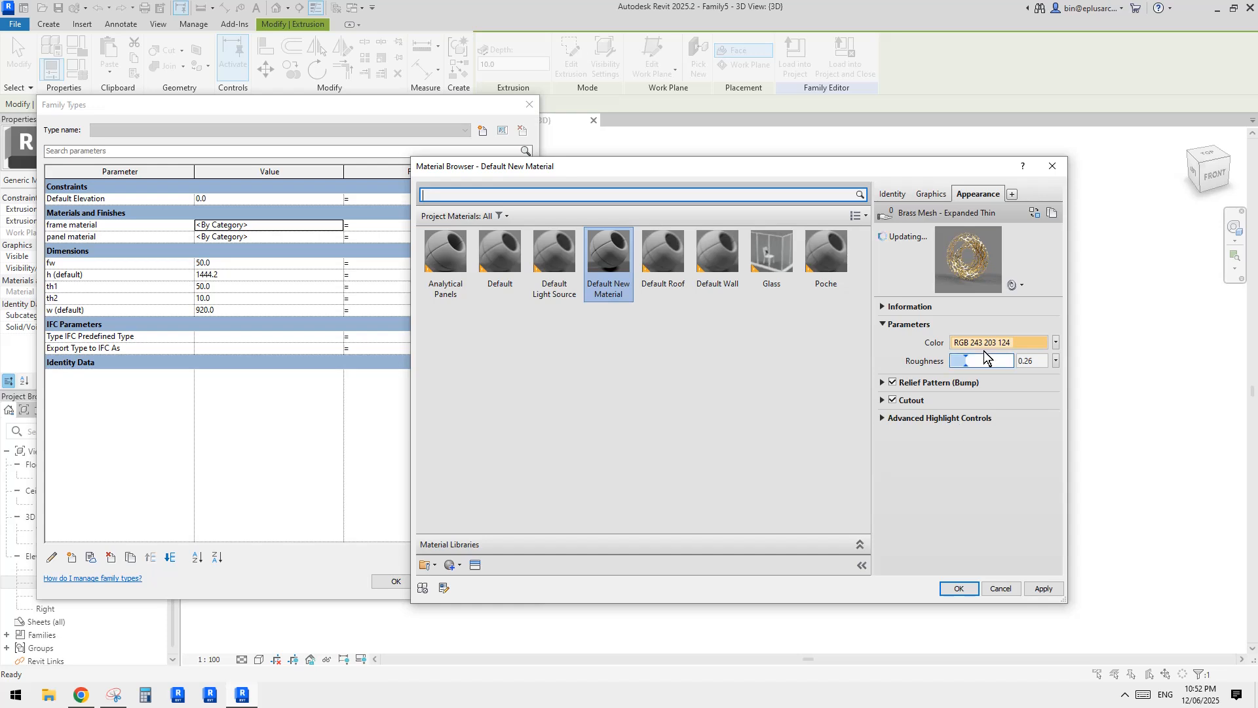
Step: Start a new model fill pattern for the foreground surface pattern of the new material
{"action": "left_click", "coordinate": [934, 194]}
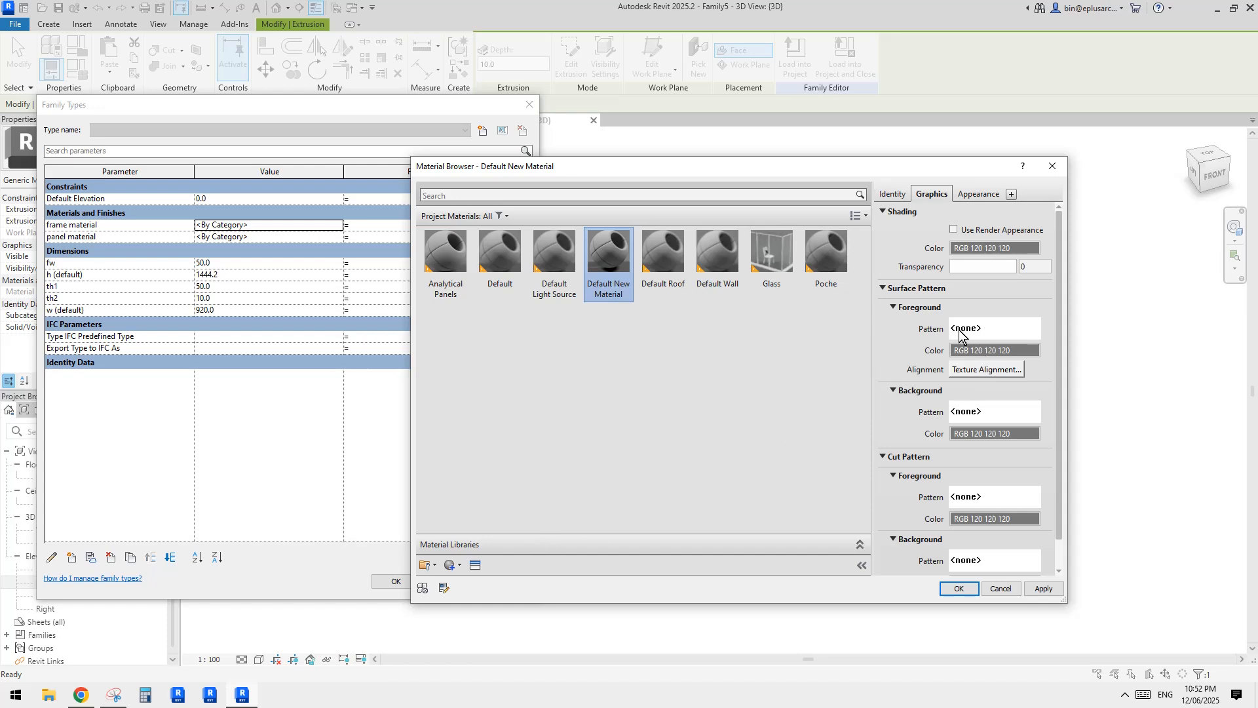
{"action": "left_click", "coordinate": [979, 194]}
{"action": "left_click", "coordinate": [932, 194]}
{"action": "left_click", "coordinate": [990, 329]}
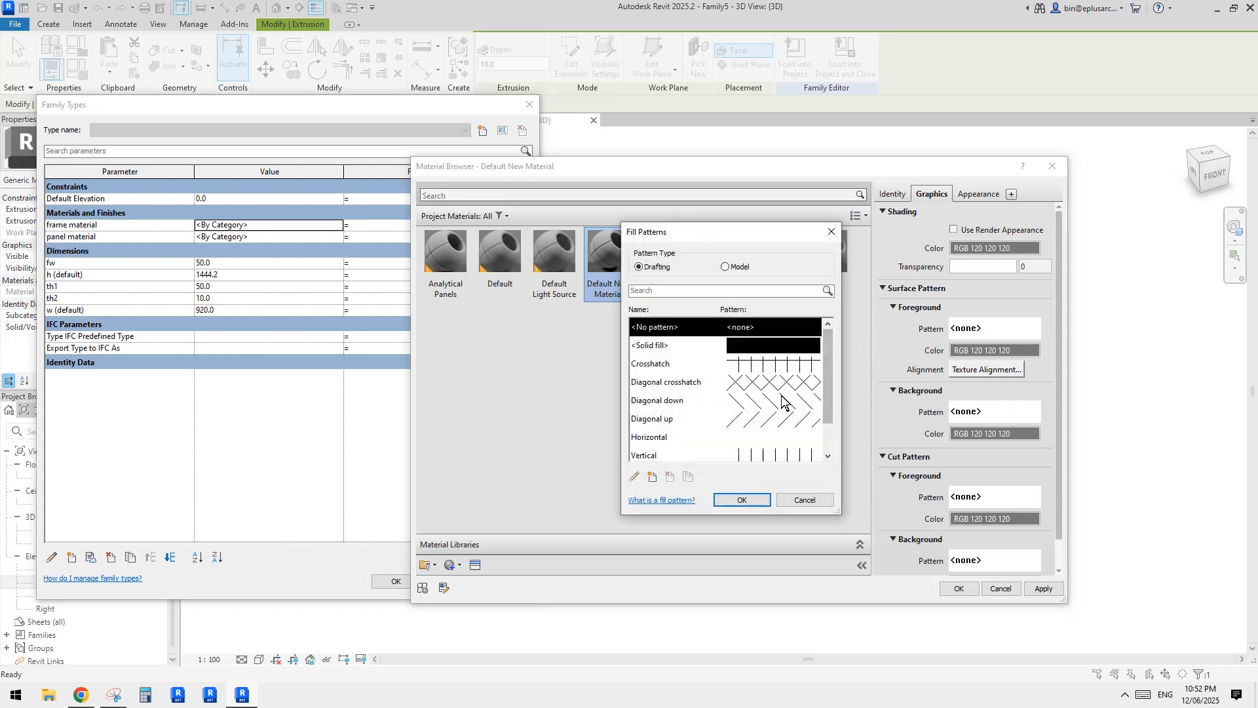
{"action": "left_click", "coordinate": [726, 266]}
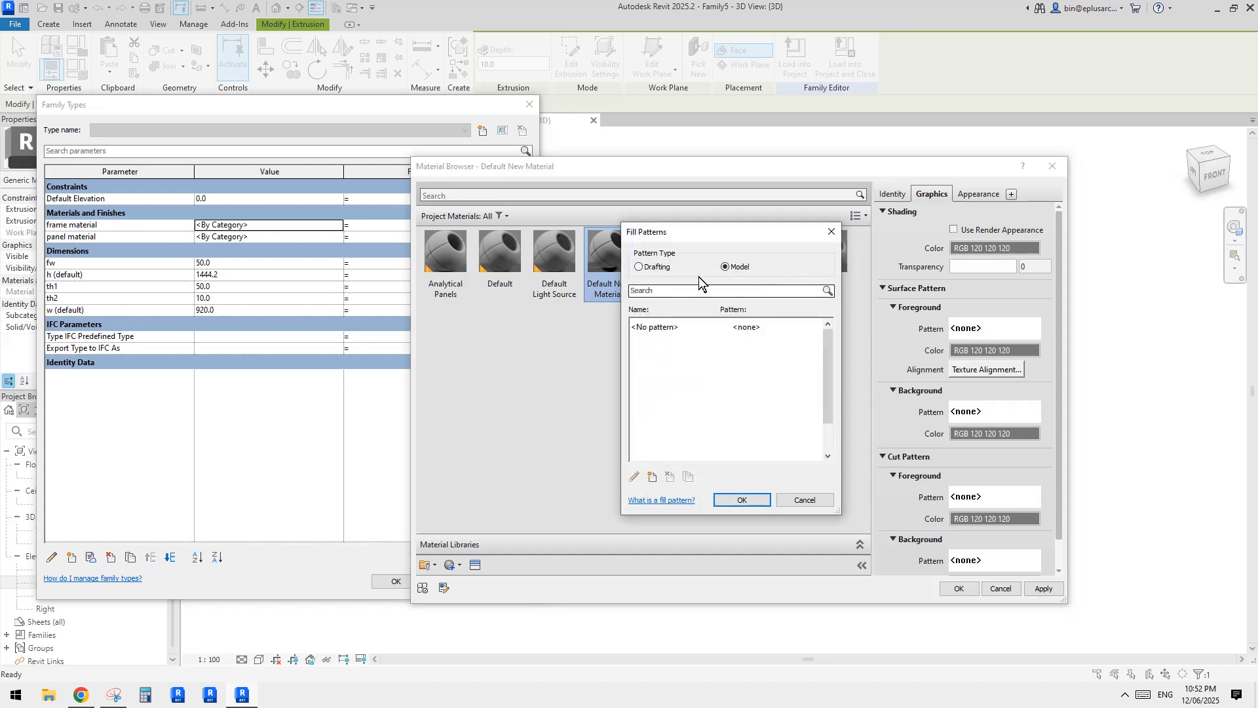
{"action": "left_click", "coordinate": [655, 267]}
{"action": "mouse_move", "coordinate": [828, 352]}
{"action": "left_mouse_down"}
{"action": "mouse_move", "coordinate": [831, 388]}
{"action": "mouse_move", "coordinate": [825, 347]}
{"action": "left_mouse_up"}
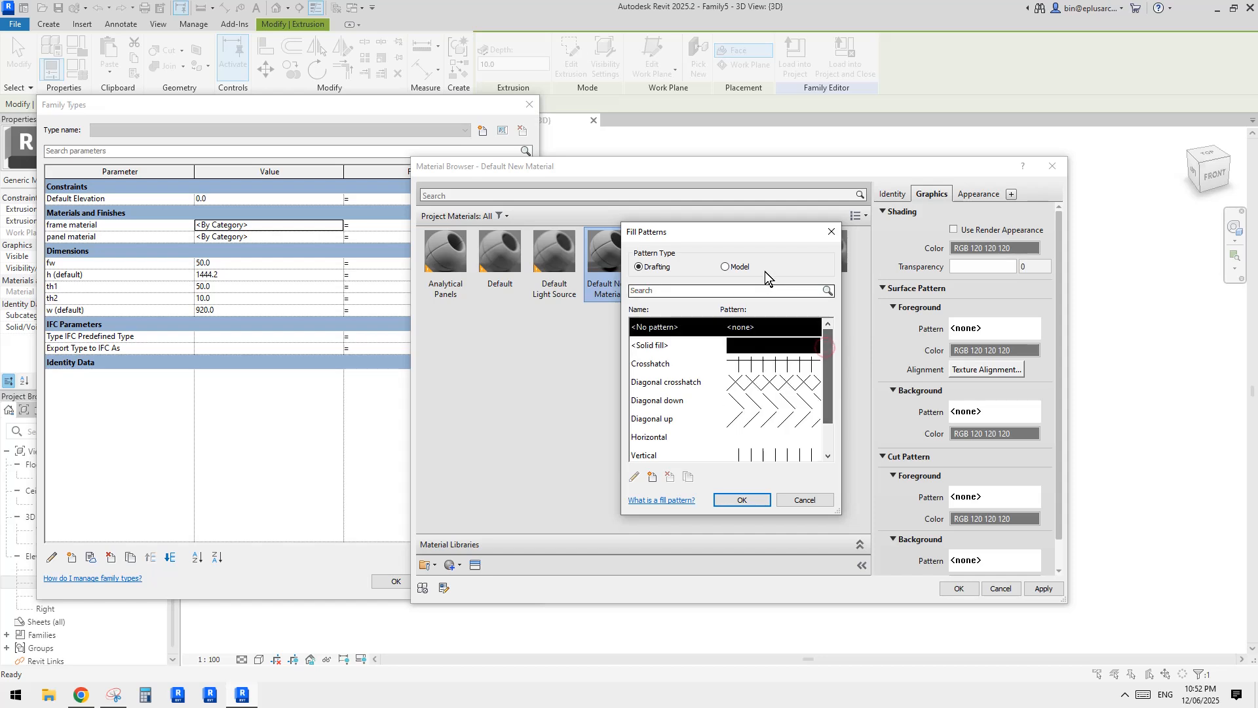
{"action": "left_click", "coordinate": [760, 269]}
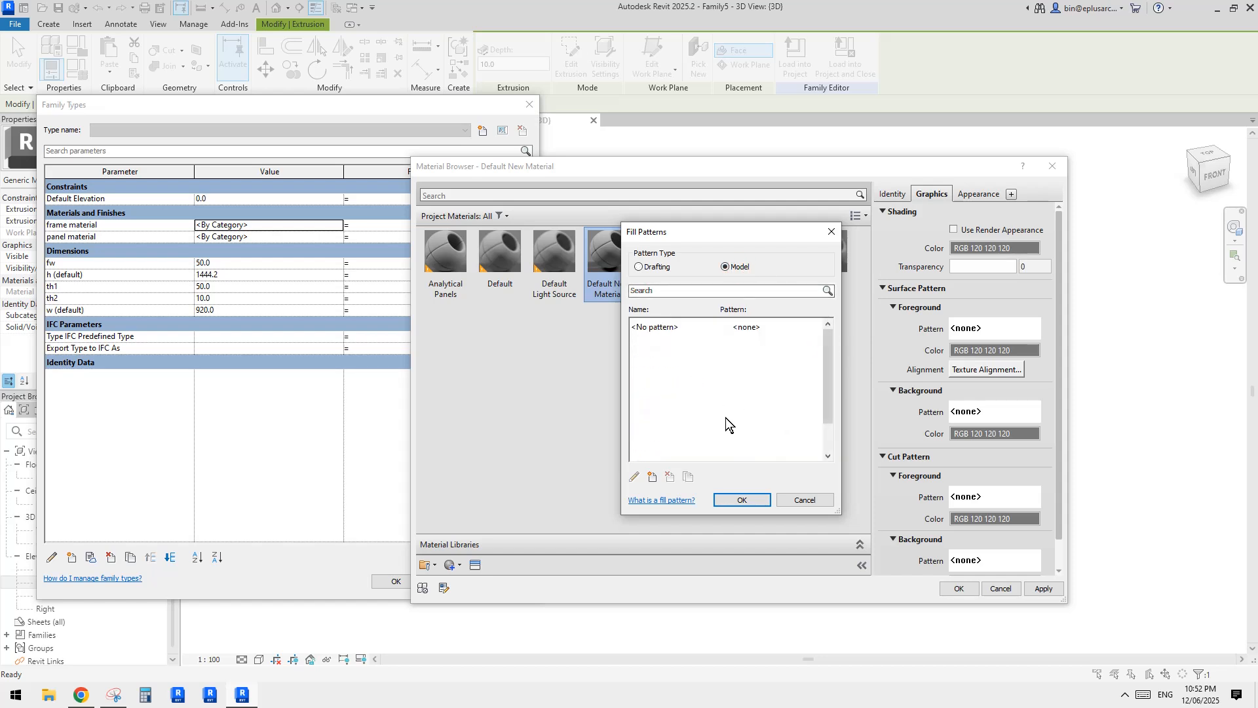
{"action": "left_click", "coordinate": [652, 477]}
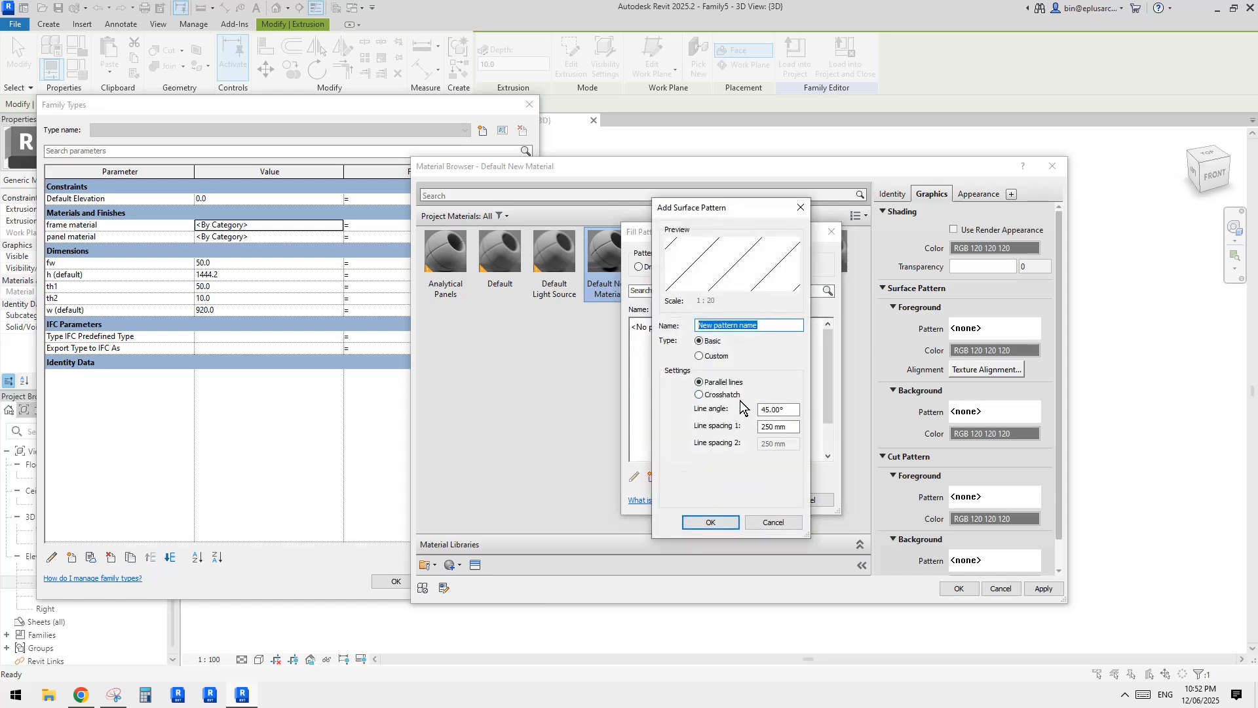
Step: Set the new surface pattern to crosshatch with both line spacings at 20 mm
{"action": "left_click", "coordinate": [793, 427]}
{"action": "type", "text": "1"}
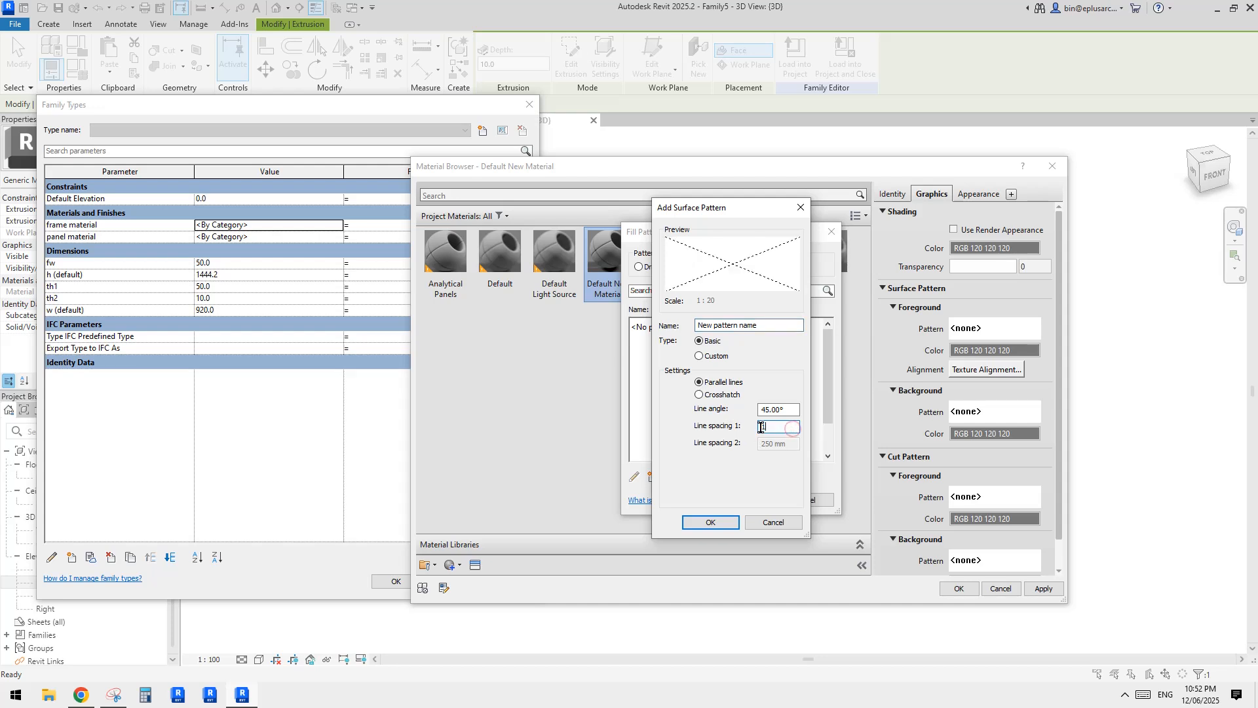
{"action": "type", "text": "0"}
{"action": "left_click", "coordinate": [699, 394]}
{"action": "left_click_drag", "start_coordinate": [792, 411], "coordinate": [749, 429]}
{"action": "type", "text": "2020"}
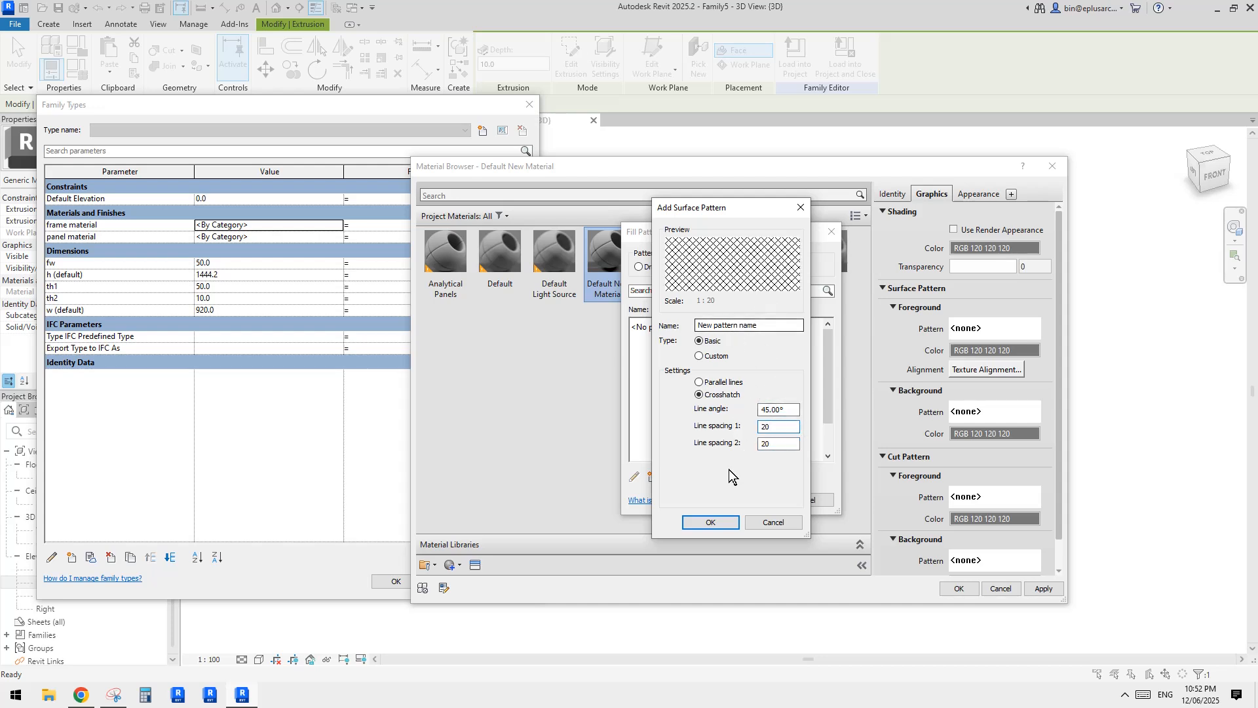
Step: Name the pattern 20x20 and assign it as the material's foreground surface pattern
{"action": "left_click_drag", "start_coordinate": [764, 327], "coordinate": [677, 336]}
{"action": "type", "text": "20x20"}
{"action": "left_click", "coordinate": [714, 523]}
{"action": "left_click", "coordinate": [741, 496]}
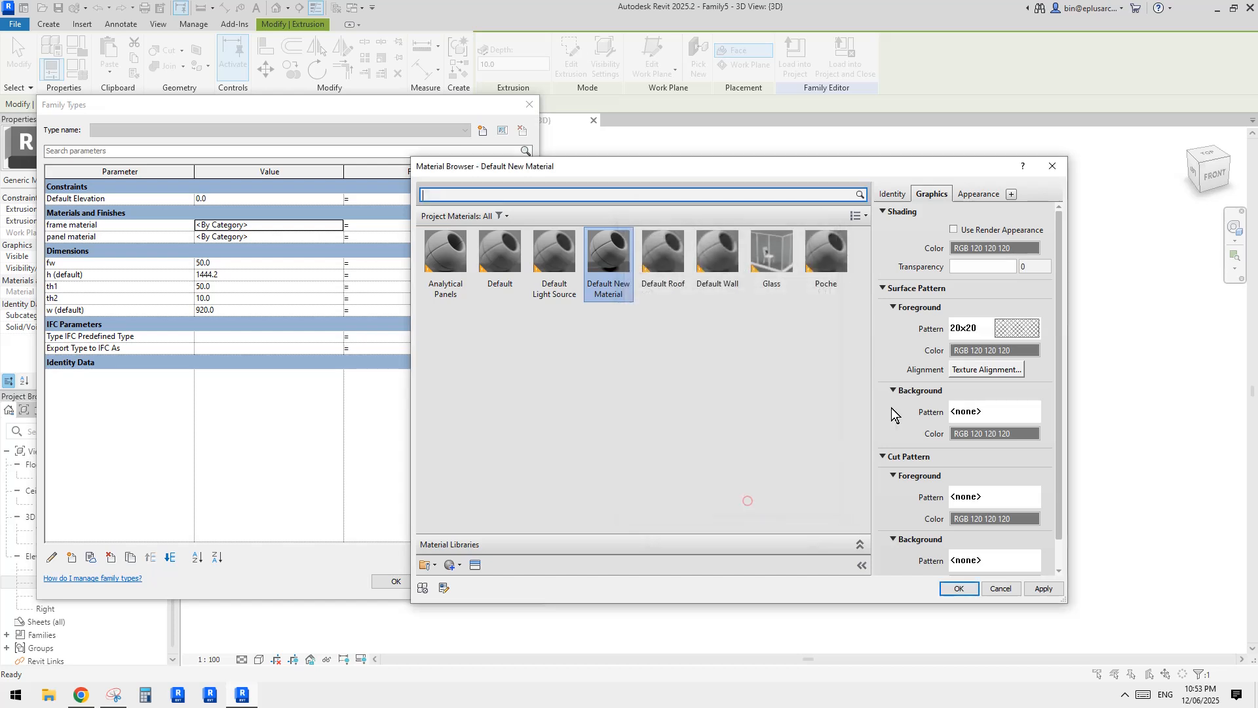
Step: Set the material's shading transparency to 30 and apply the material to the frame material parameter
{"action": "left_click", "coordinate": [950, 266]}
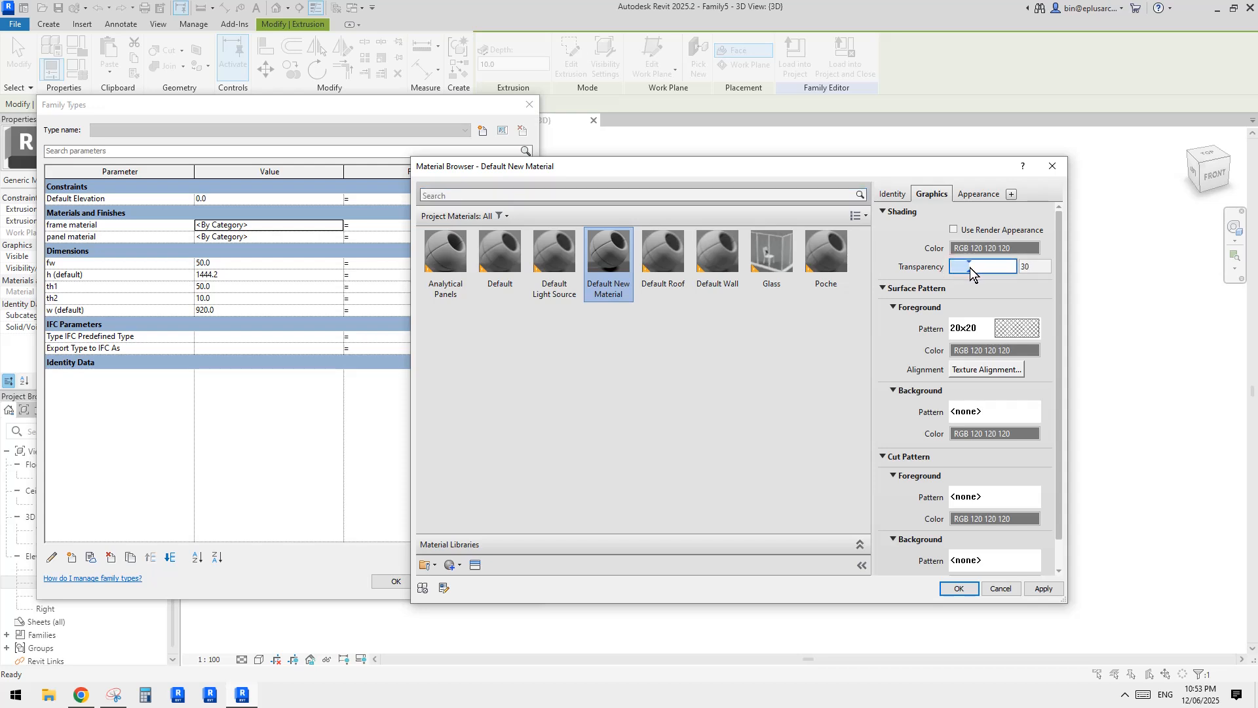
{"action": "left_click", "coordinate": [969, 590]}
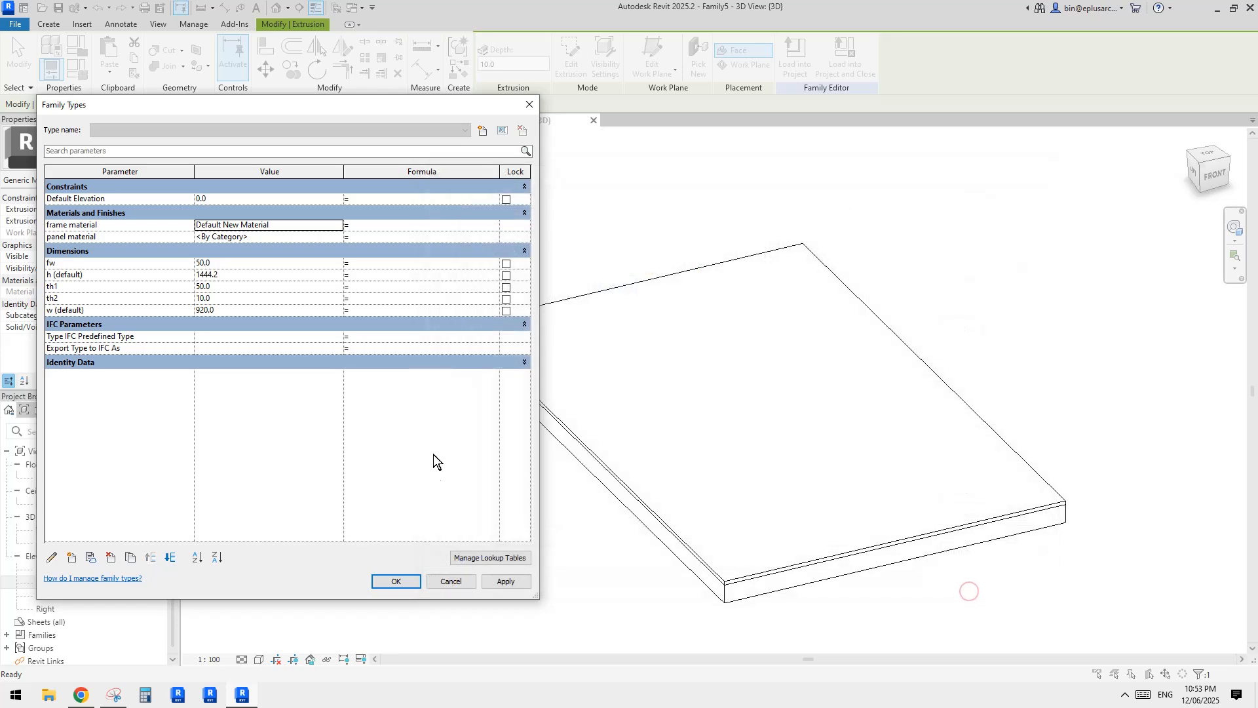
{"action": "left_click", "coordinate": [396, 582]}
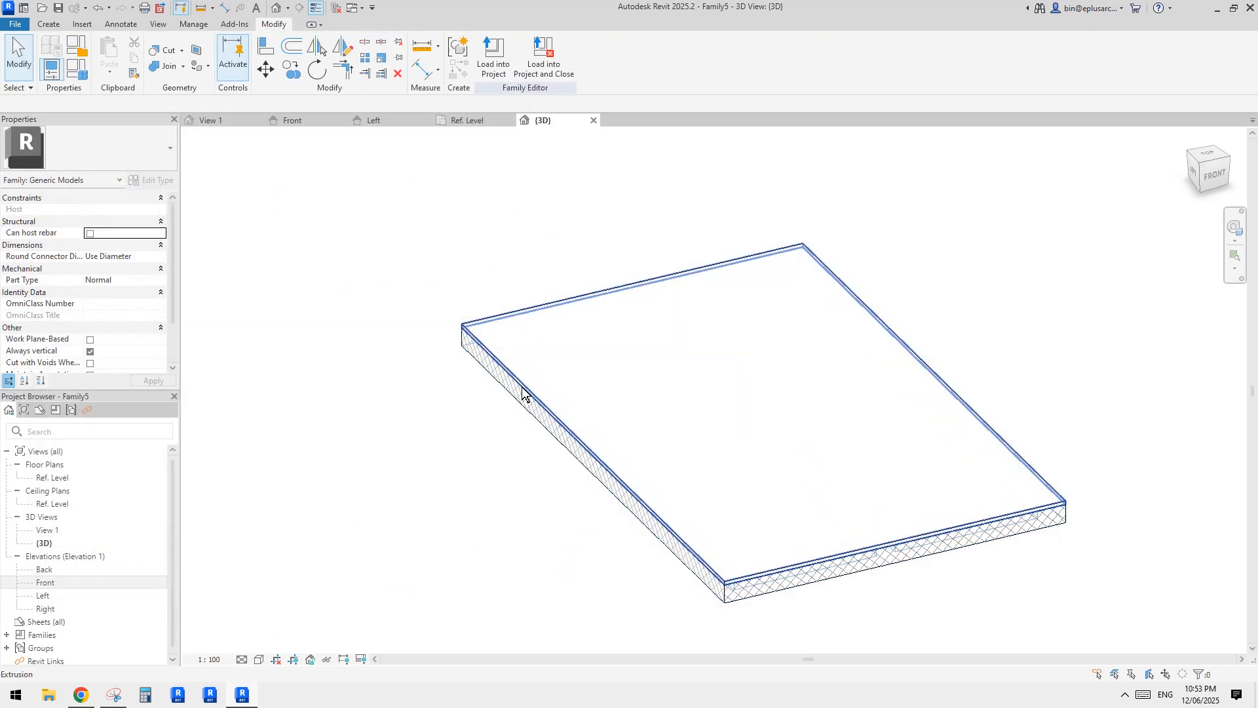
Step: Reopen the family types and copy the frame material parameter's value into the panel material parameter
{"action": "key", "text": "f"}
{"action": "key", "text": "t"}
{"action": "left_click", "coordinate": [290, 225]}
{"action": "key", "text": "ctrl+c"}
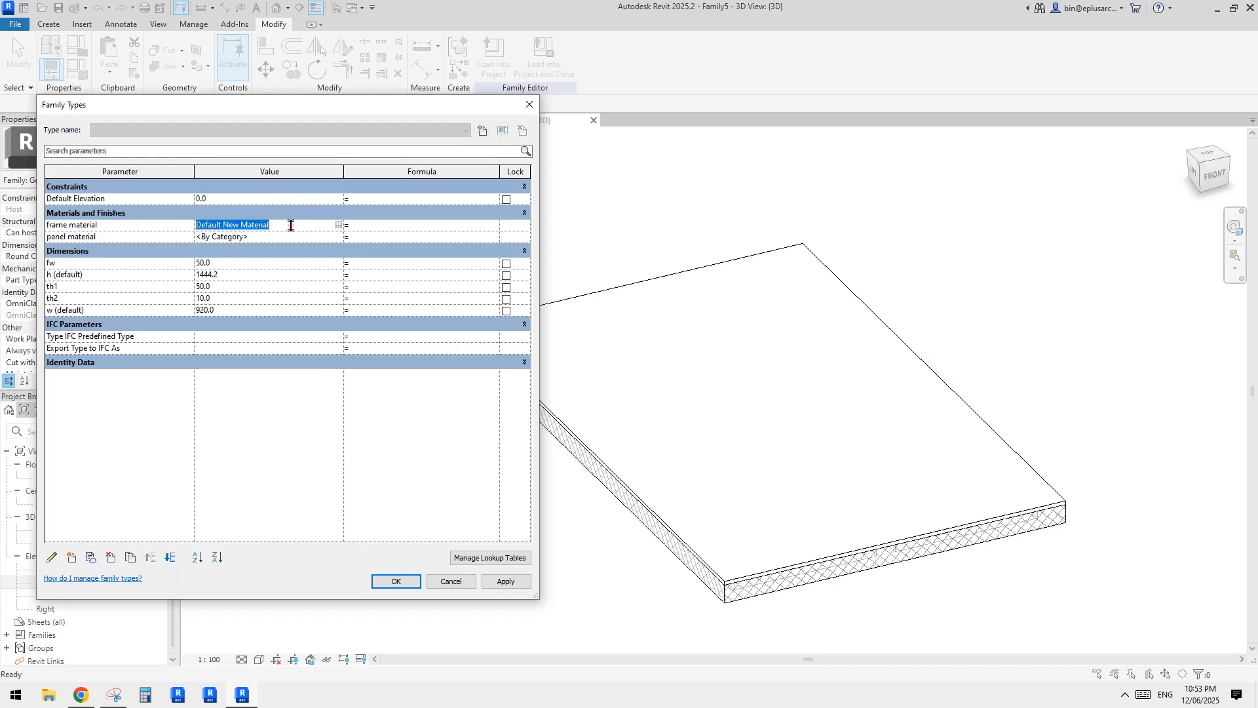
{"action": "left_click", "coordinate": [294, 236]}
{"action": "key", "text": "ctrl+v"}
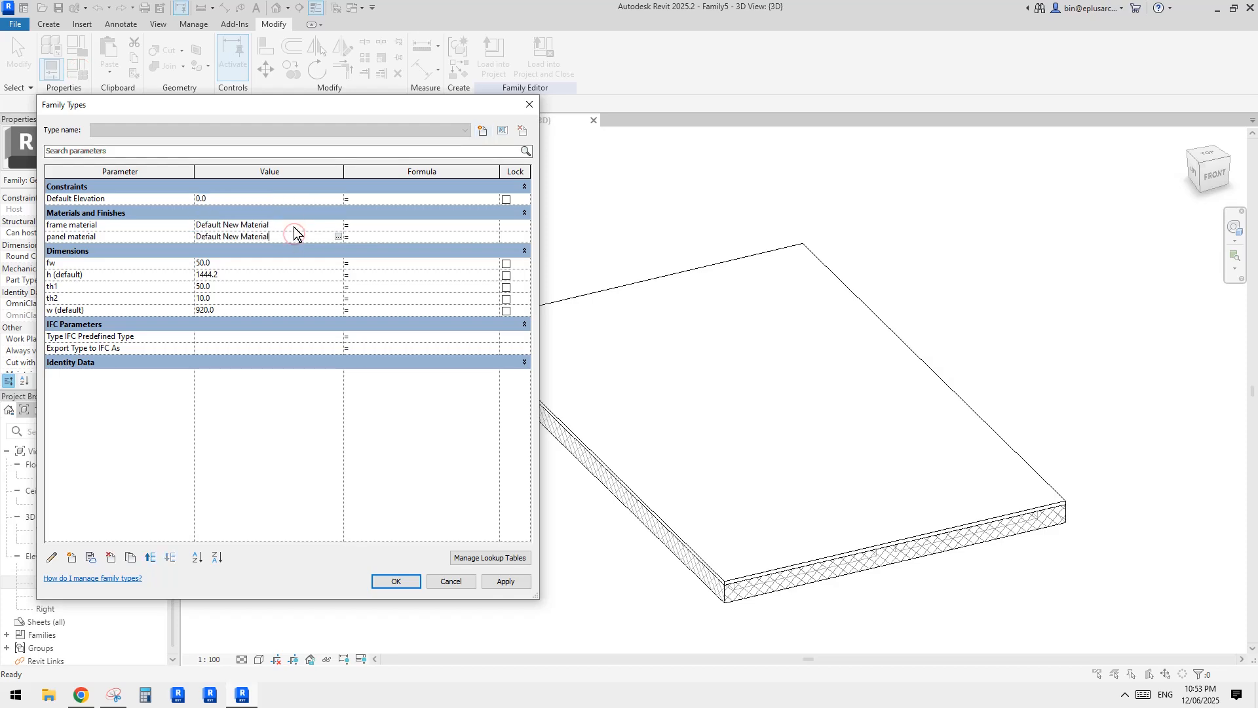
Step: Reset the frame material parameter to By Category, accept the family types and inspect the patterned panel in 3D
{"action": "left_click", "coordinate": [294, 227]}
{"action": "left_click", "coordinate": [339, 225]}
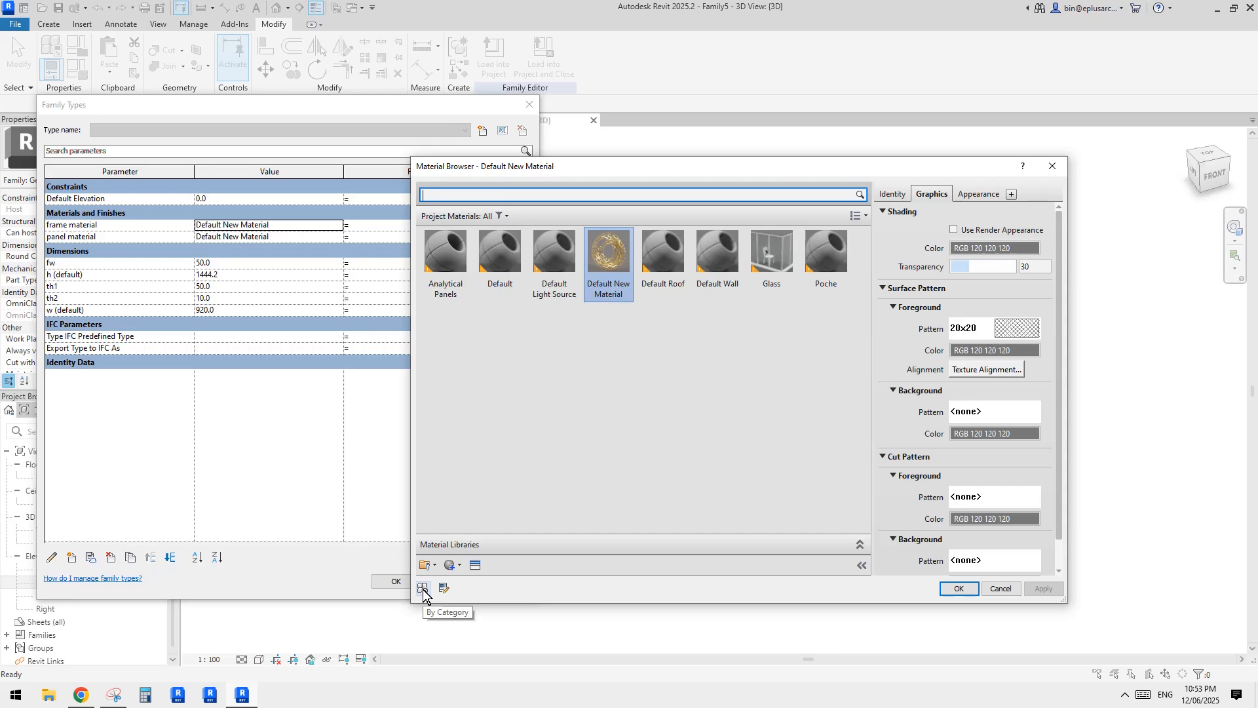
{"action": "left_click", "coordinate": [422, 589]}
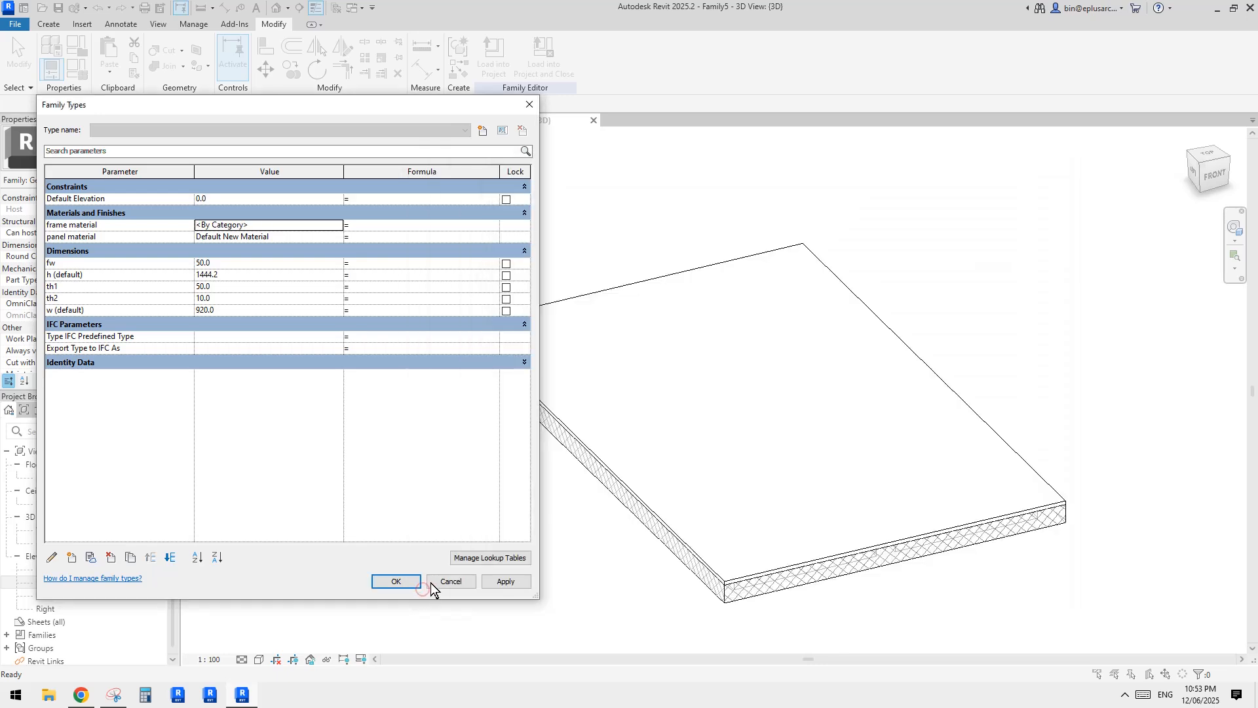
{"action": "left_click", "coordinate": [396, 581]}
{"action": "middle_click_drag", "start_coordinate": [938, 474], "coordinate": [941, 564], "text": "shift"}
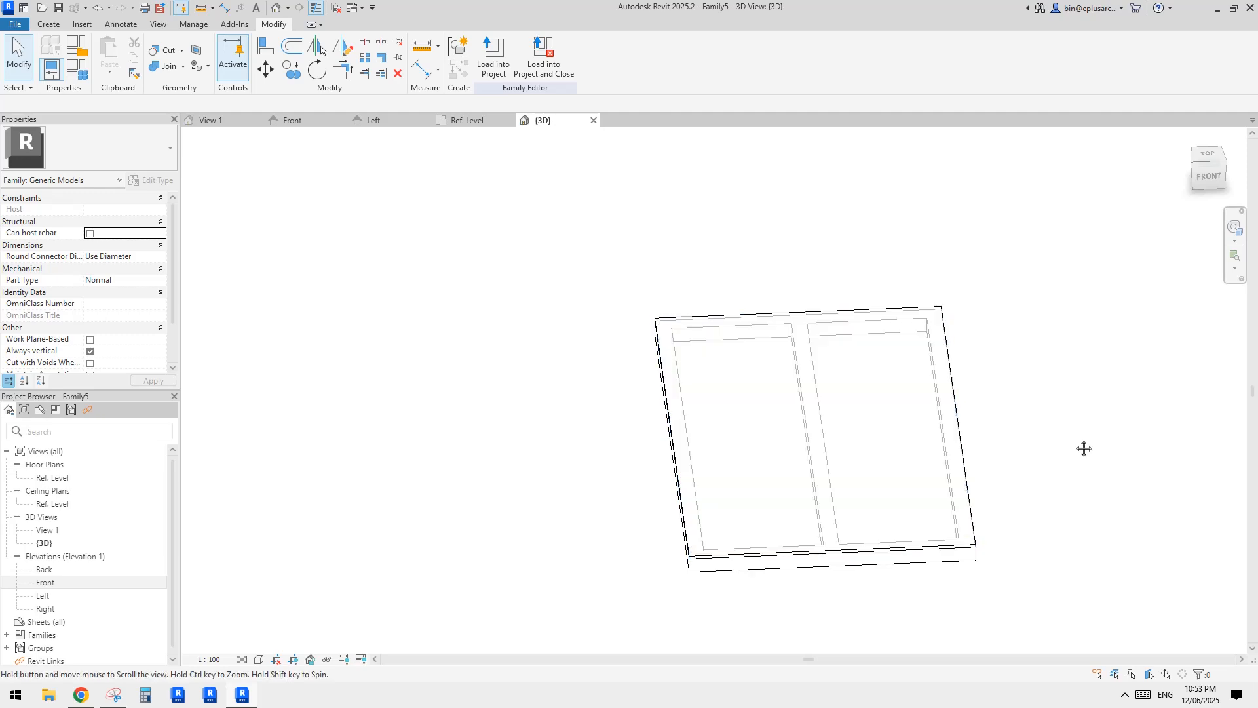
{"action": "mouse_move", "coordinate": [1059, 455]}
{"action": "middle_mouse_down", "text": "shift"}
{"action": "mouse_move", "coordinate": [1112, 441]}
{"action": "mouse_move", "coordinate": [1006, 454]}
{"action": "mouse_move", "coordinate": [511, 444]}
{"action": "mouse_move", "coordinate": [475, 413]}
{"action": "mouse_move", "coordinate": [537, 384]}
{"action": "mouse_move", "coordinate": [488, 264]}
{"action": "middle_mouse_up", "text": "shift"}
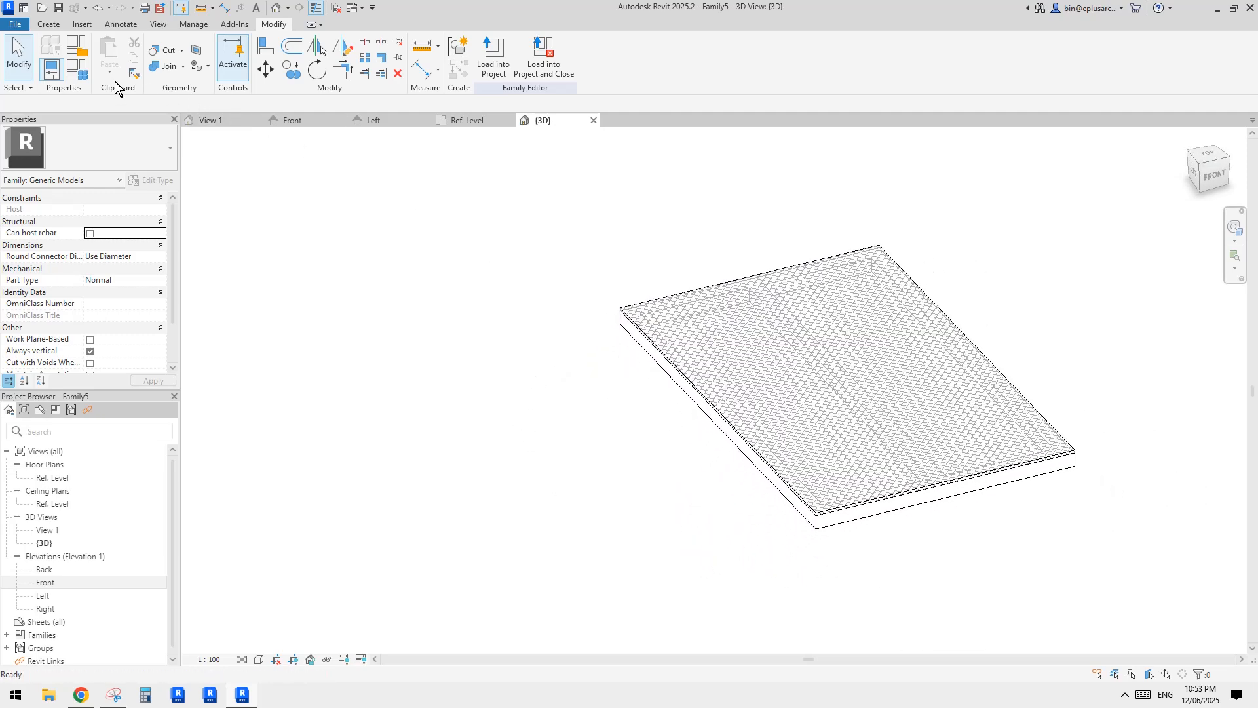
Step: Reopen the family types and set h to 1200 and w to 750, applying each value
{"action": "left_click", "coordinate": [76, 76]}
{"action": "left_click_drag", "start_coordinate": [387, 105], "coordinate": [402, 113]}
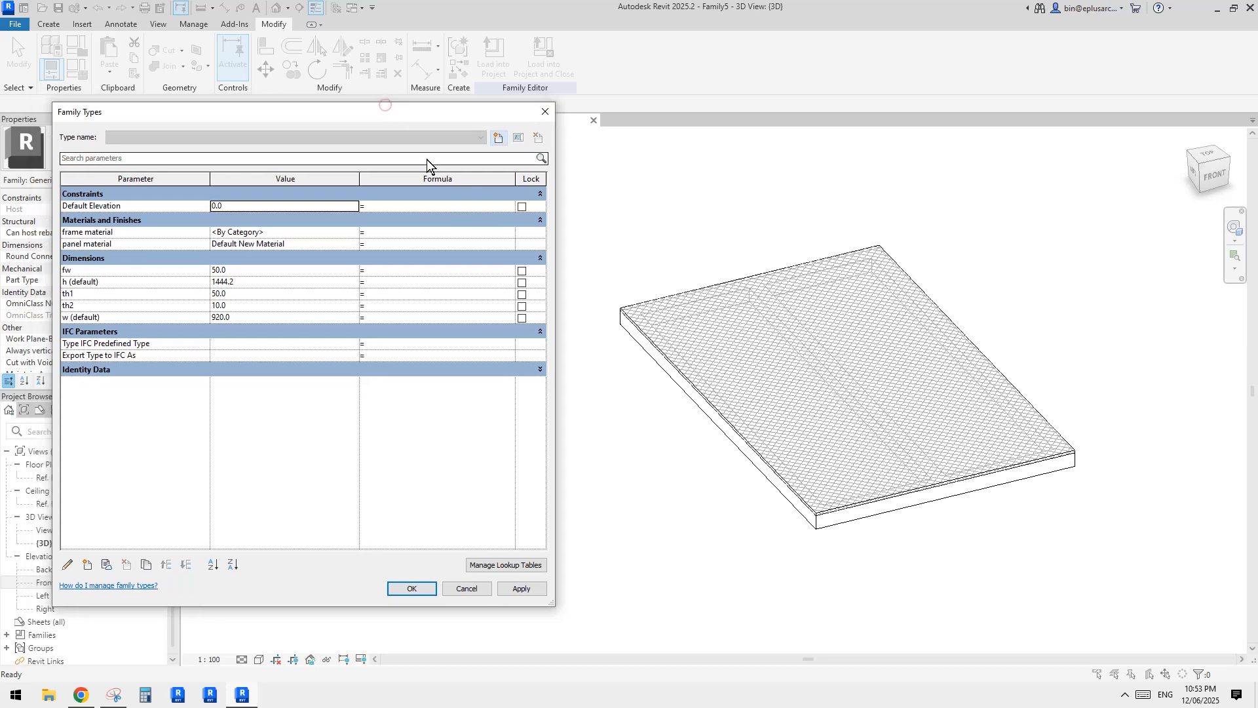
{"action": "left_click", "coordinate": [257, 283]}
{"action": "type", "text": "1200"}
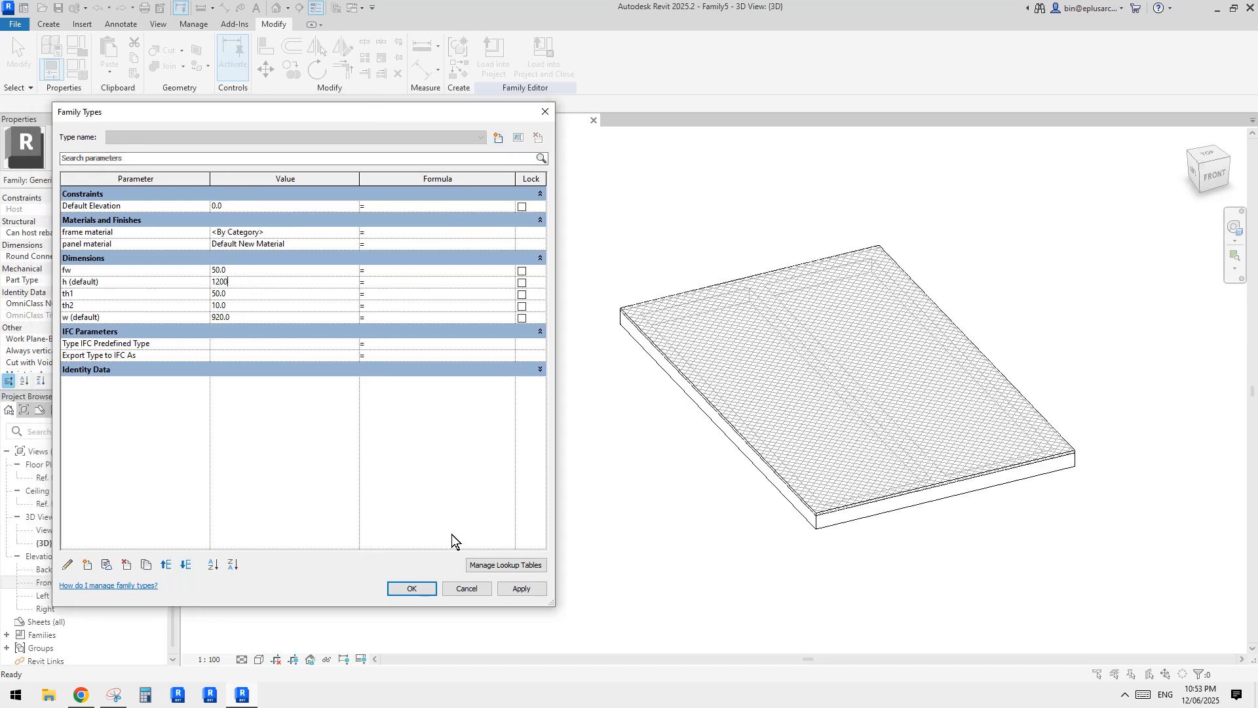
{"action": "left_click", "coordinate": [521, 588]}
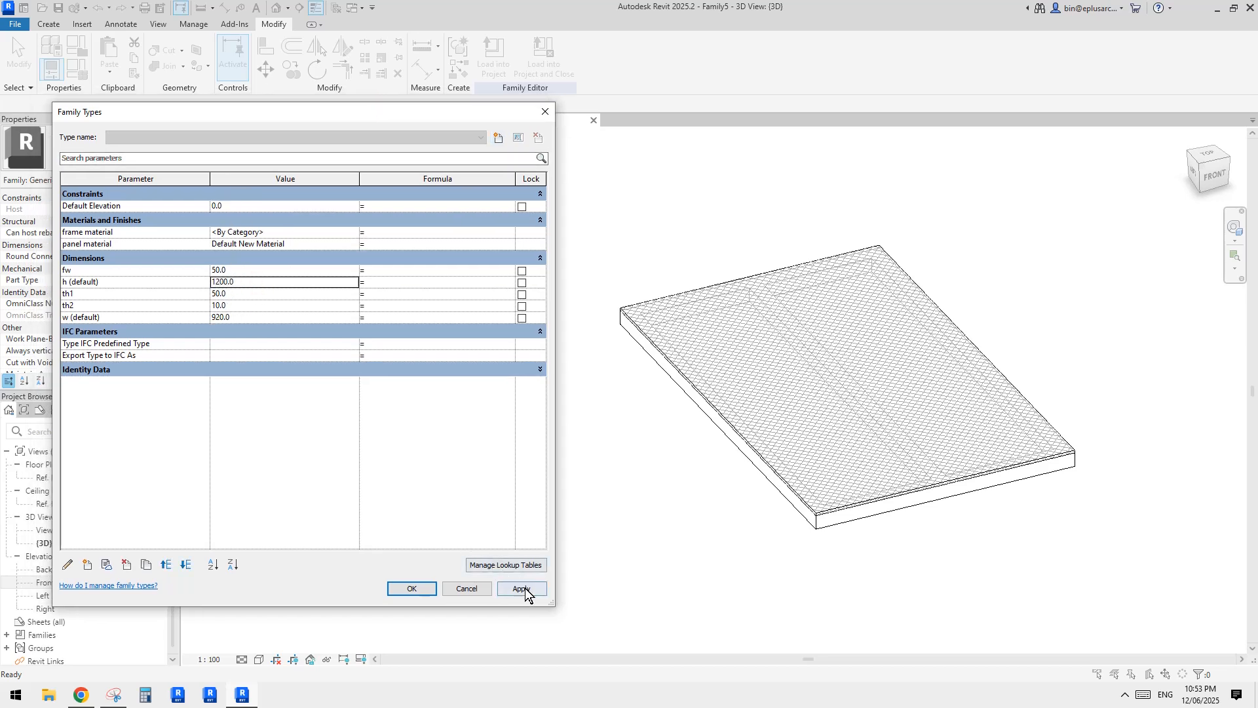
{"action": "left_click", "coordinate": [246, 318]}
{"action": "type", "text": "750"}
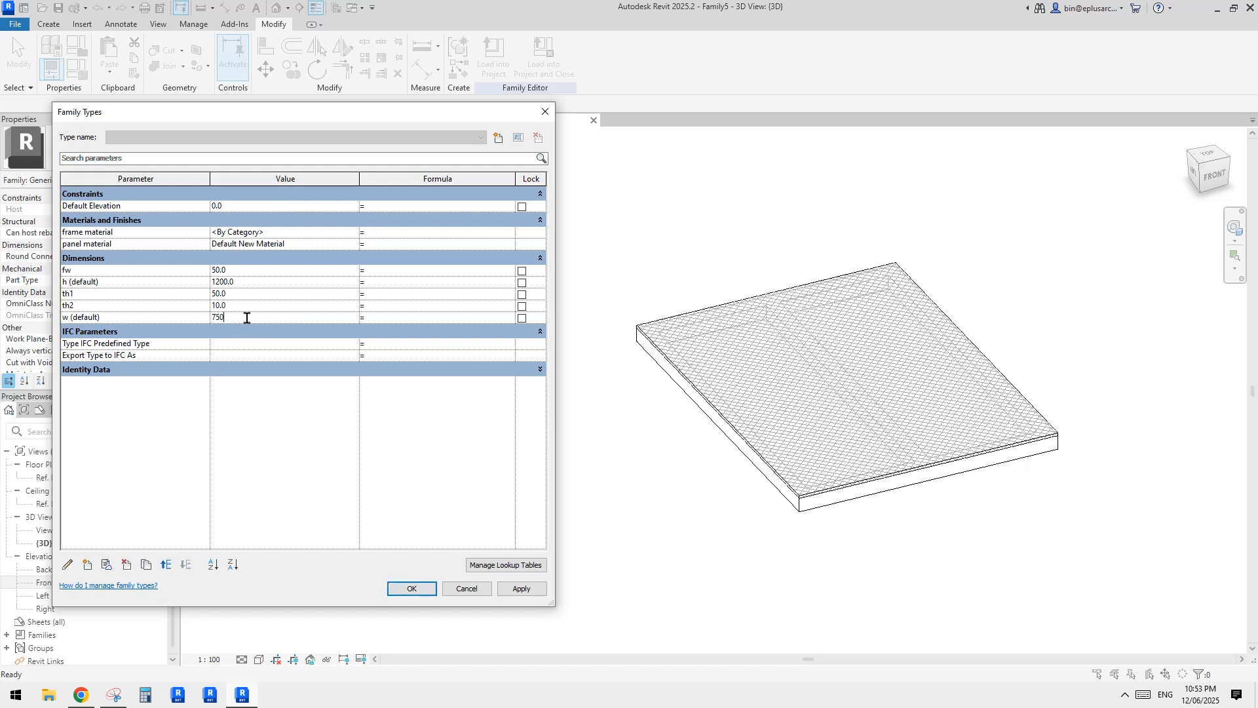
{"action": "left_click", "coordinate": [520, 588]}
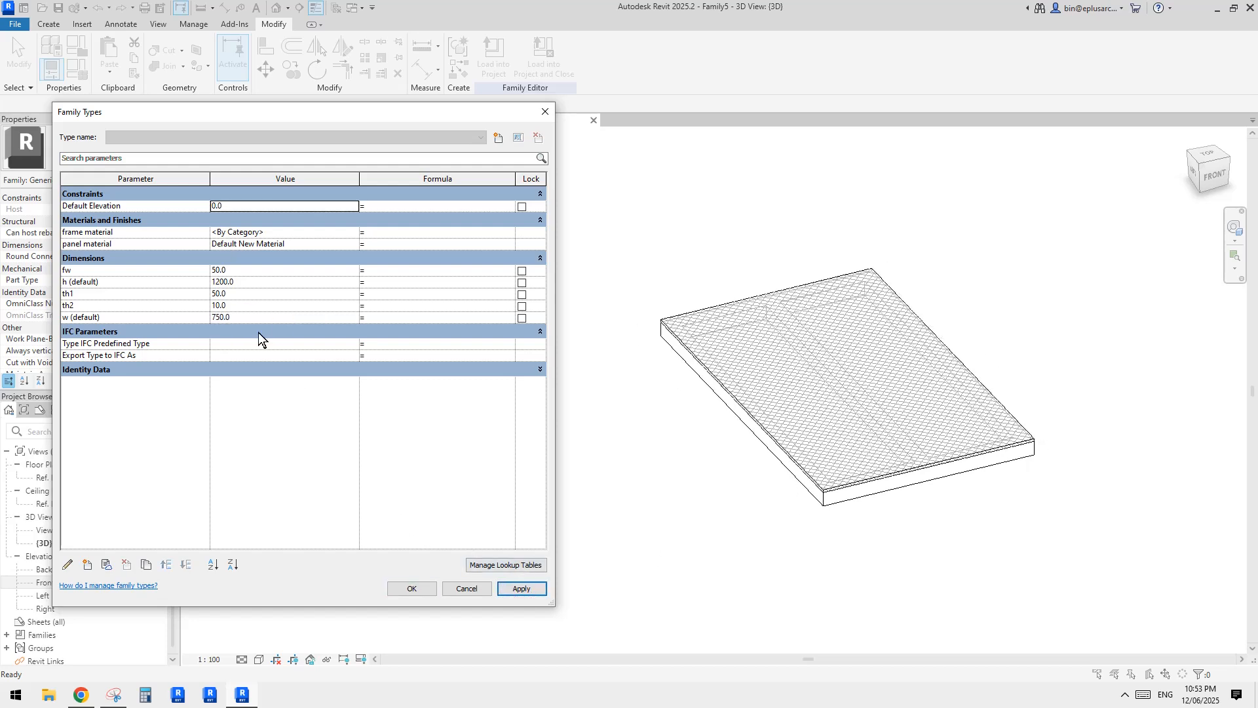
Step: Set the th1 and fw parameters to 40 each and apply the changes
{"action": "left_click", "coordinate": [246, 296]}
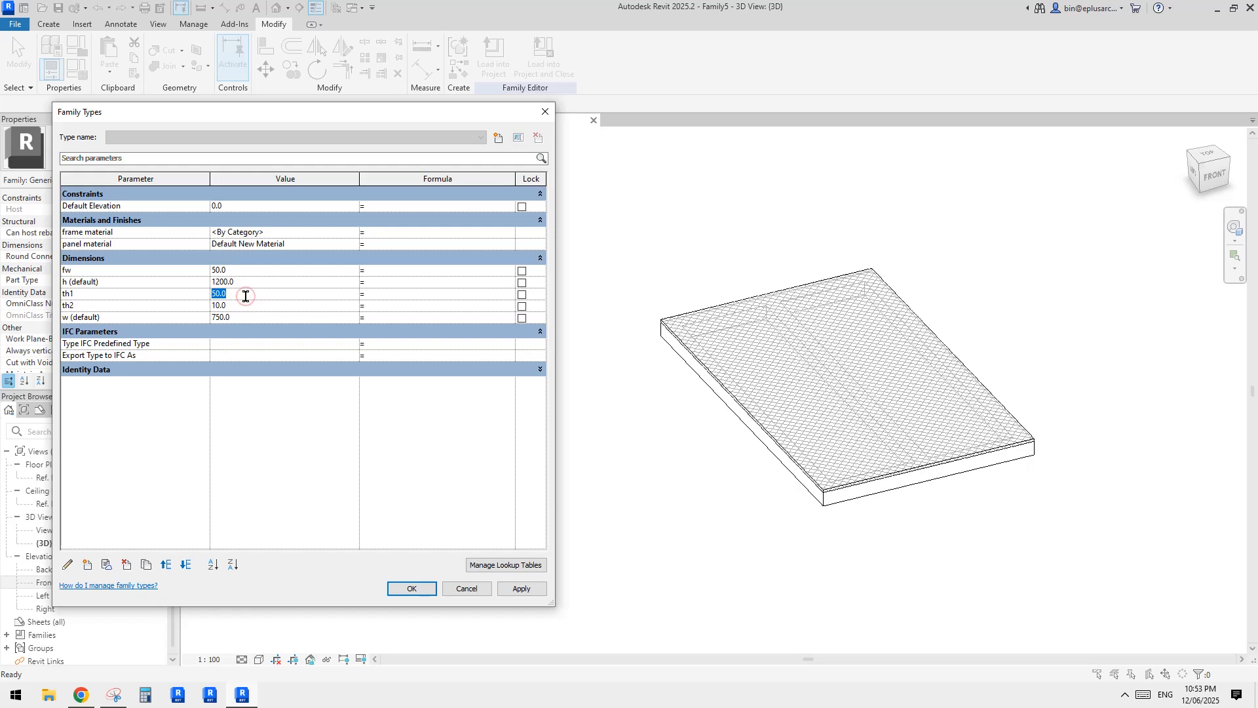
{"action": "type", "text": "50"}
{"action": "type", "text": "40"}
{"action": "left_click", "coordinate": [519, 589]}
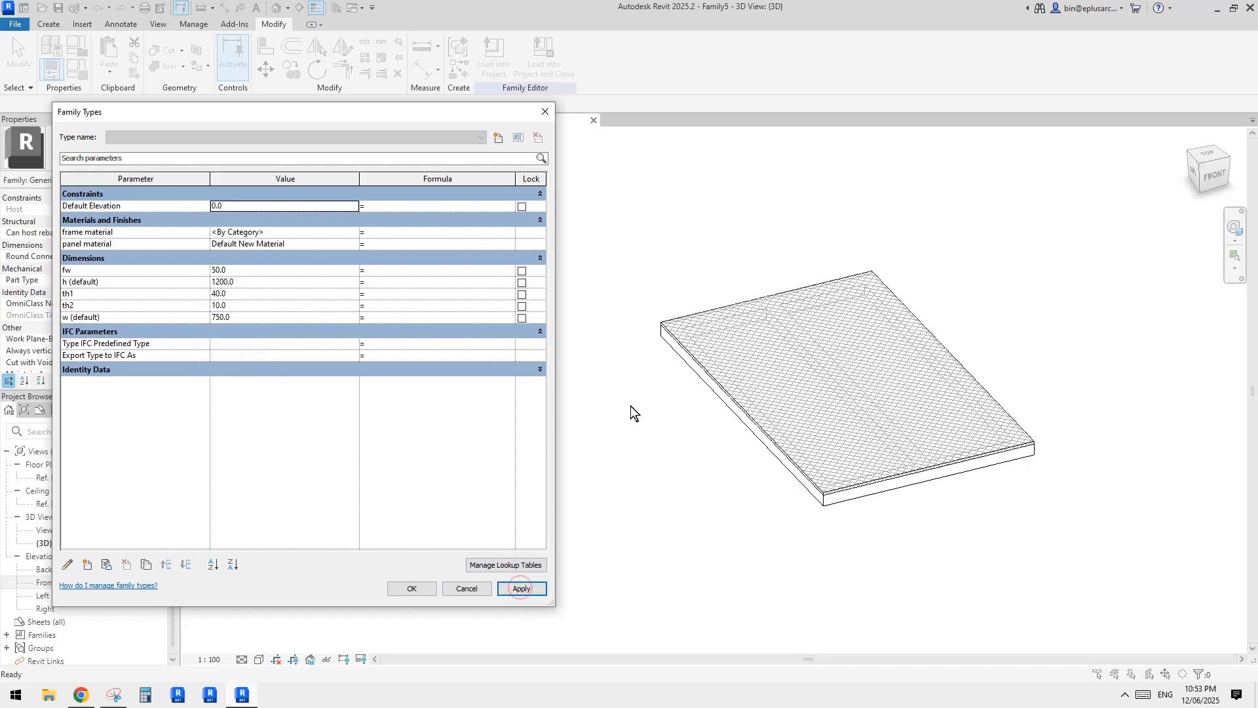
{"action": "left_click", "coordinate": [241, 271]}
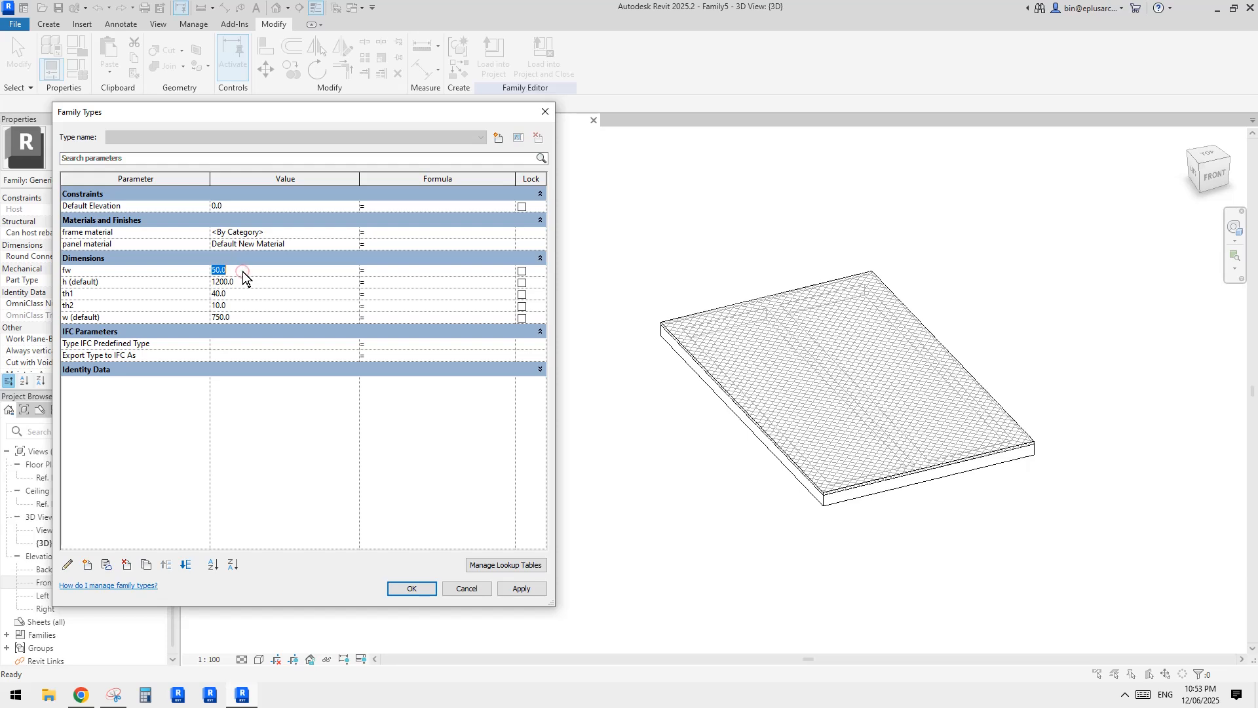
{"action": "type", "text": "40"}
{"action": "left_click", "coordinate": [521, 588]}
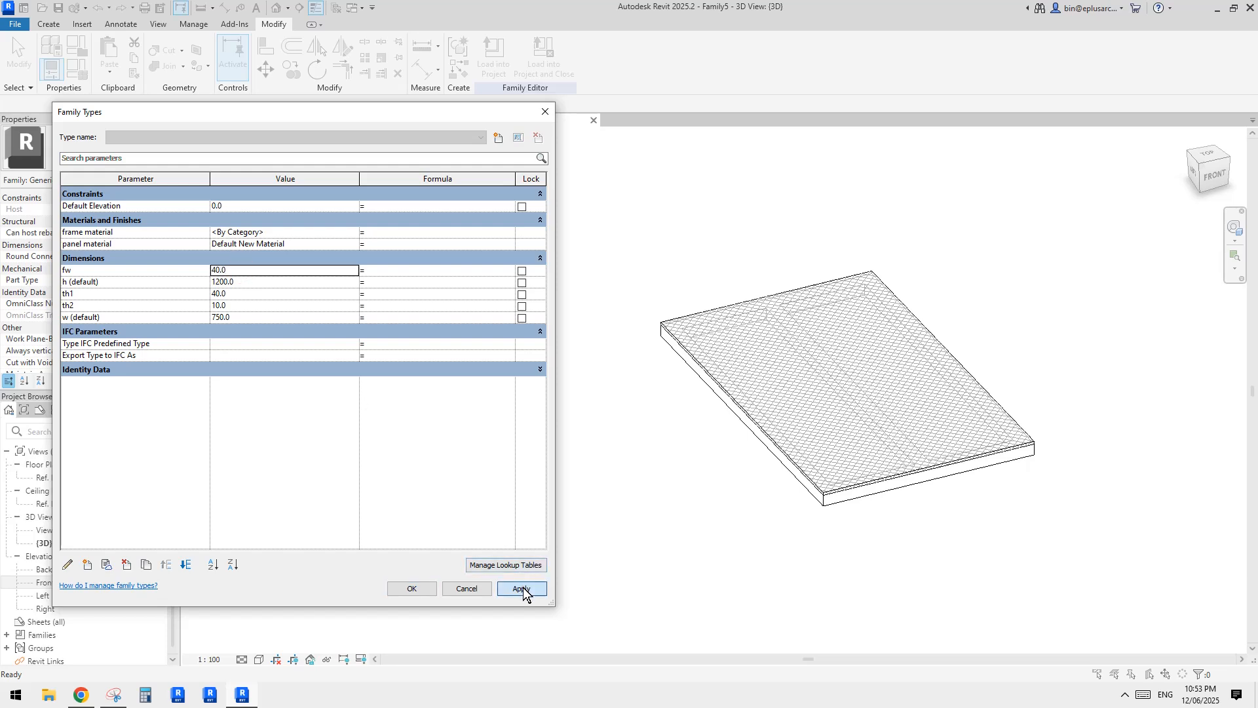
Step: Set th2 to 20, accept the family types and check the resized panel in 3D
{"action": "left_click", "coordinate": [239, 306]}
{"action": "type", "text": "20"}
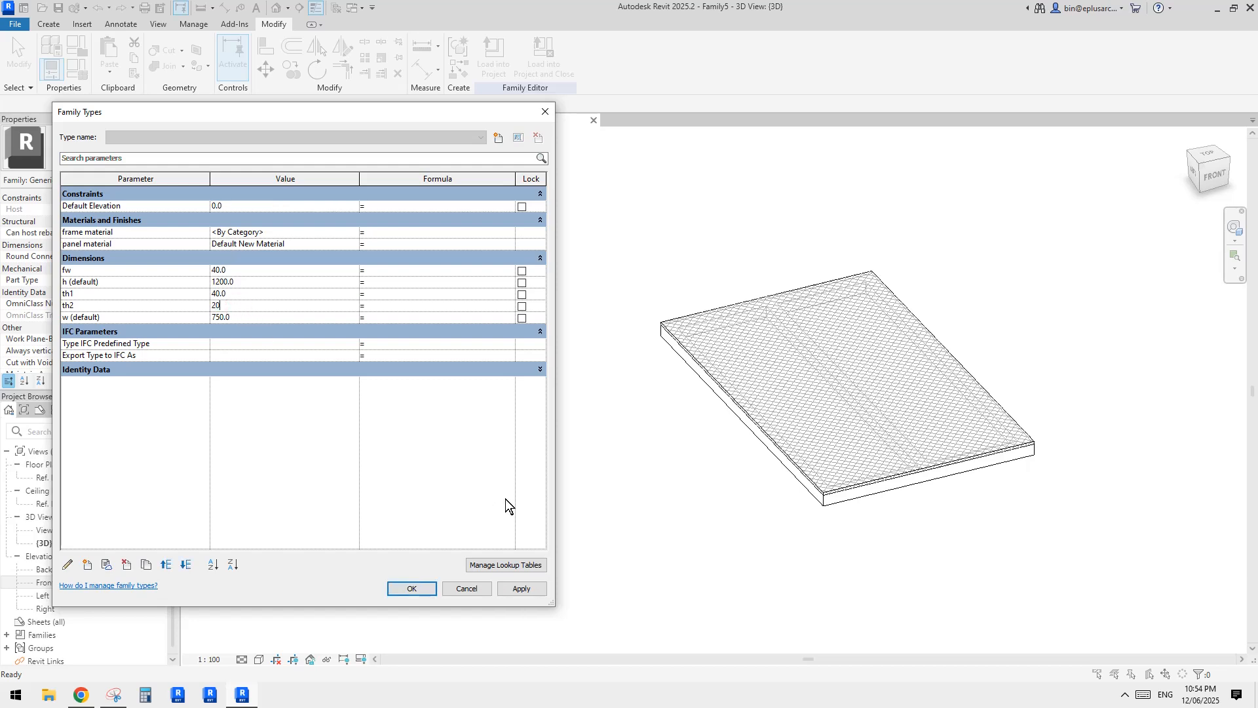
{"action": "left_click", "coordinate": [528, 591]}
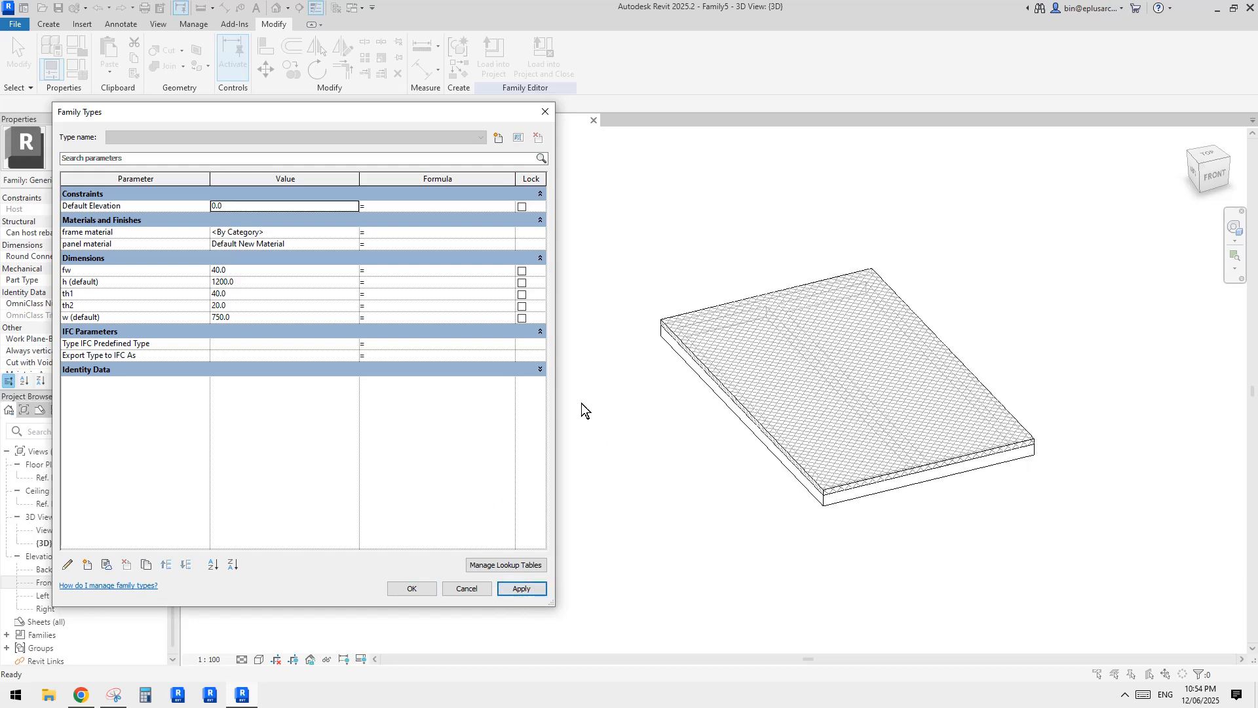
{"action": "left_click", "coordinate": [243, 305]}
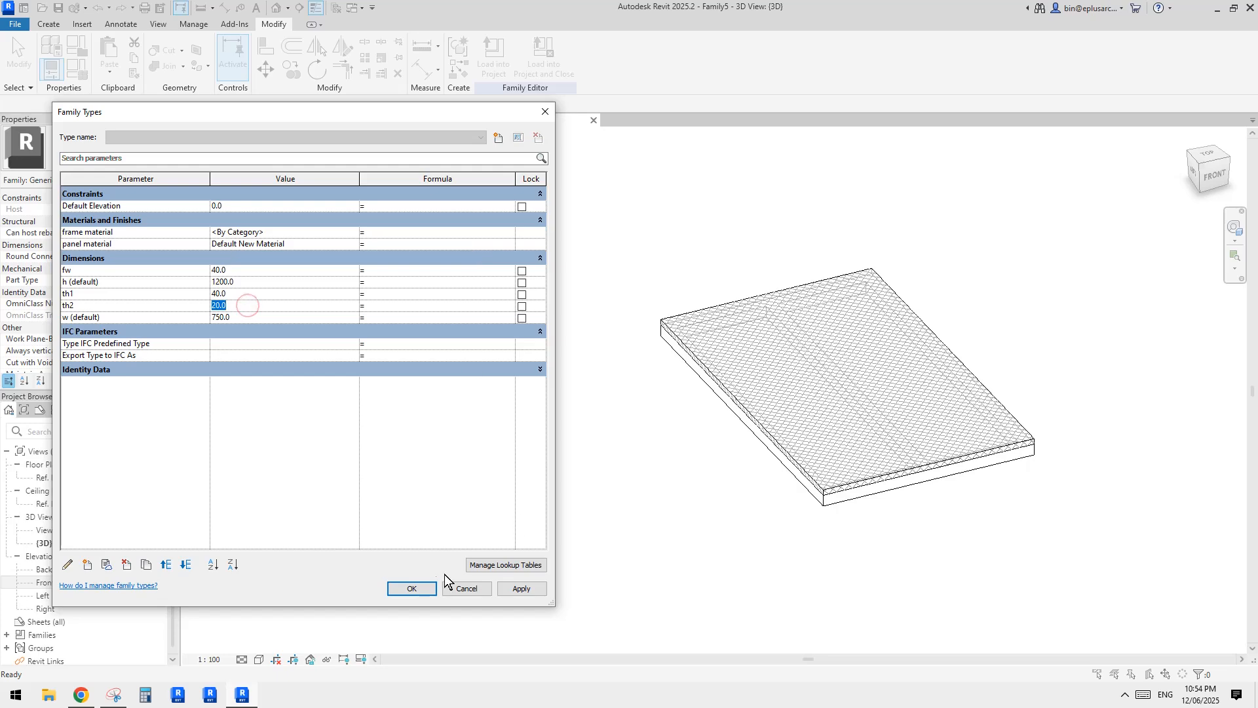
{"action": "left_click", "coordinate": [410, 588]}
{"action": "middle_click_drag", "start_coordinate": [656, 498], "coordinate": [591, 513]}
{"action": "middle_click_drag", "start_coordinate": [591, 513], "coordinate": [547, 501], "text": "shift"}
{"action": "scroll", "coordinate": [600, 496], "scroll_direction": "up", "scroll_amount": 2}
{"action": "scroll", "coordinate": [591, 489], "scroll_direction": "up", "scroll_amount": 2}
{"action": "scroll", "coordinate": [553, 503], "scroll_direction": "down", "scroll_amount": 1}
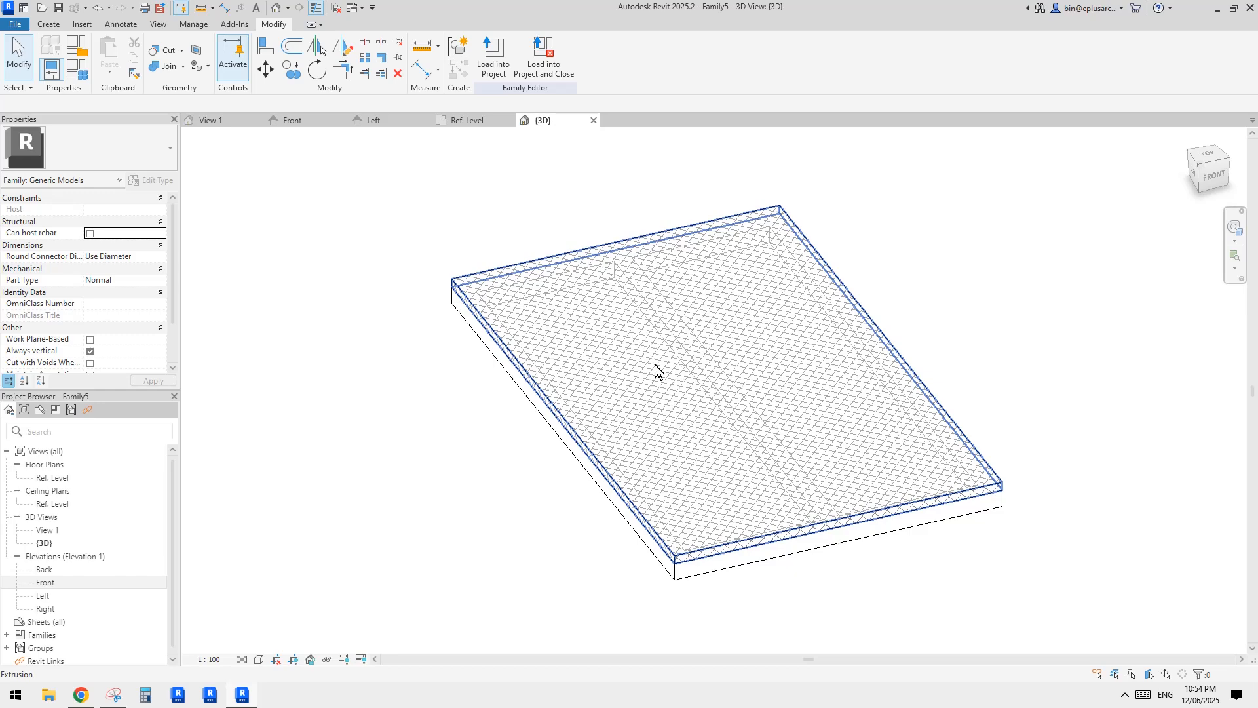
{"action": "middle_click_drag", "start_coordinate": [698, 380], "coordinate": [435, 312], "text": "shift"}
Step: Create a new family from the Metric Generic Model.rft template and close the inactive views
{"action": "left_click", "coordinate": [335, 9]}
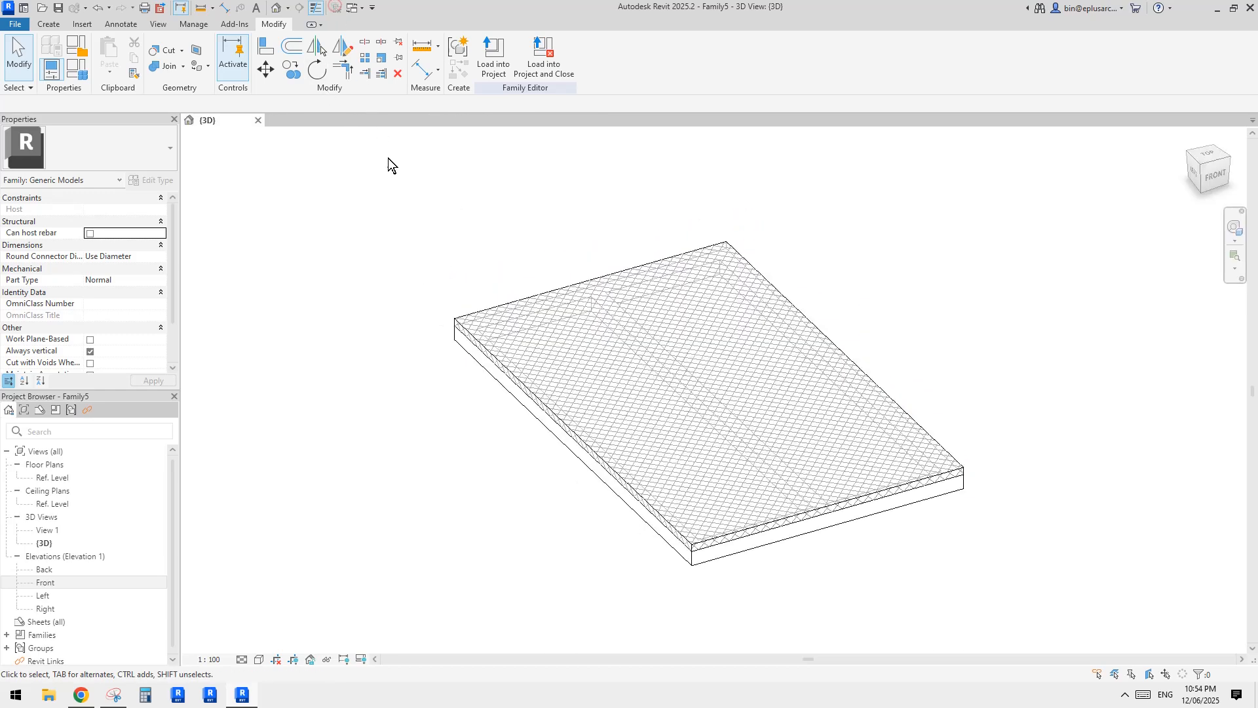
{"action": "left_click", "coordinate": [15, 23]}
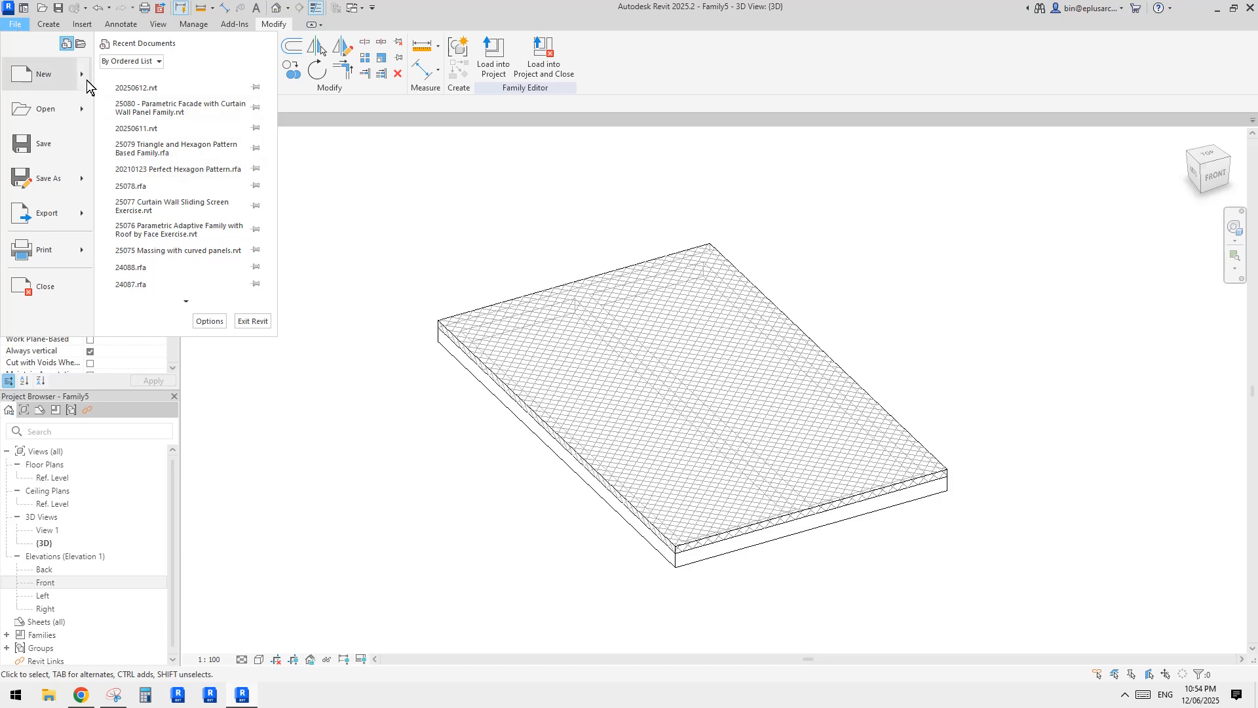
{"action": "mouse_move", "coordinate": [86, 80]}
{"action": "left_click", "coordinate": [167, 115]}
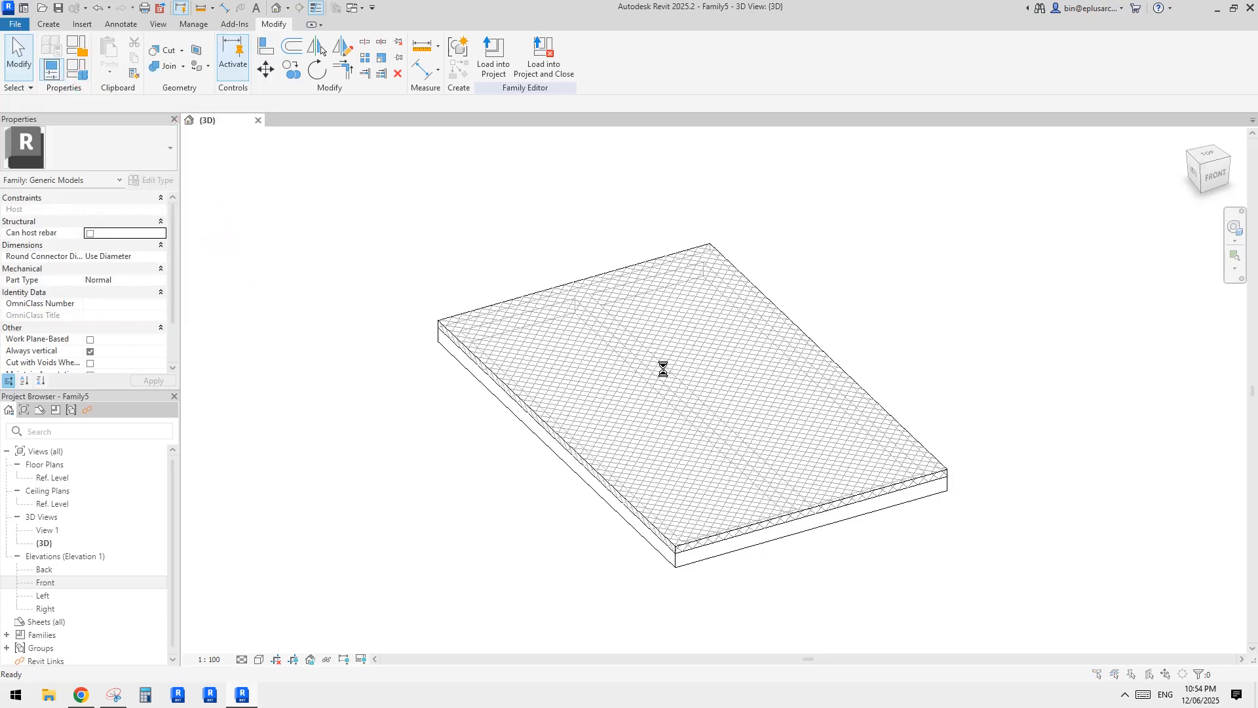
{"action": "scroll", "coordinate": [782, 348], "scroll_direction": "down", "scroll_amount": 7}
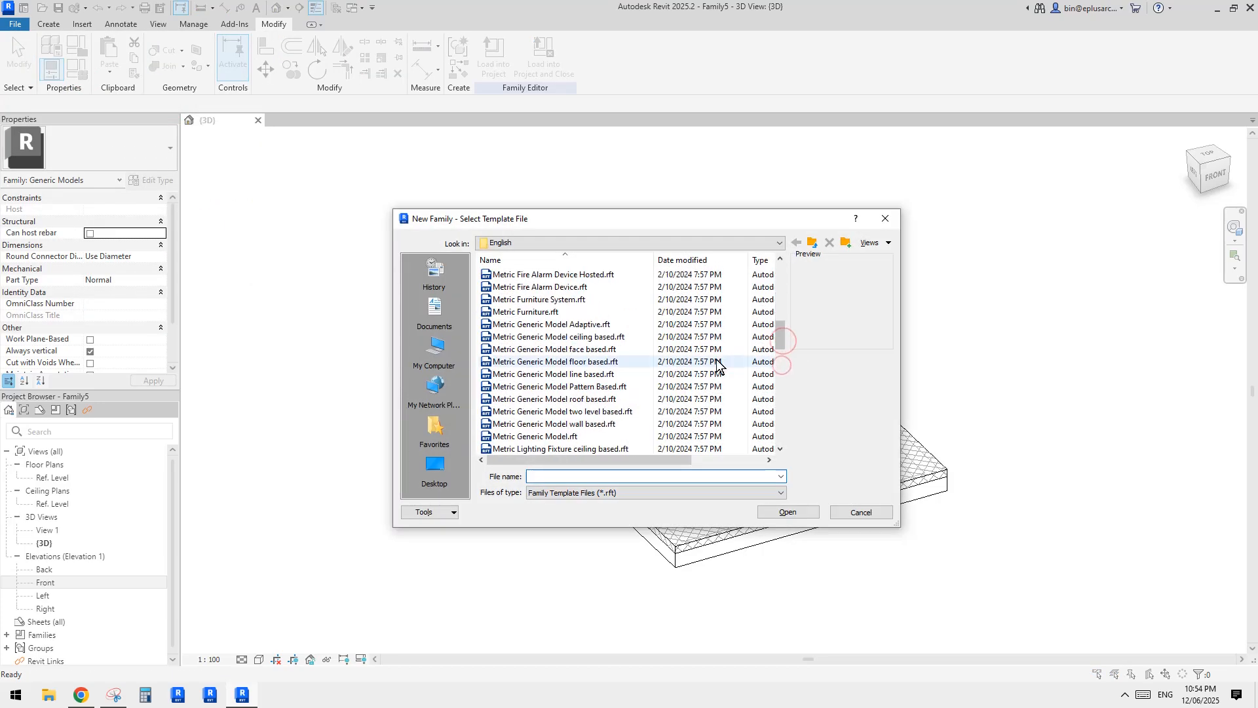
{"action": "left_click", "coordinate": [557, 438]}
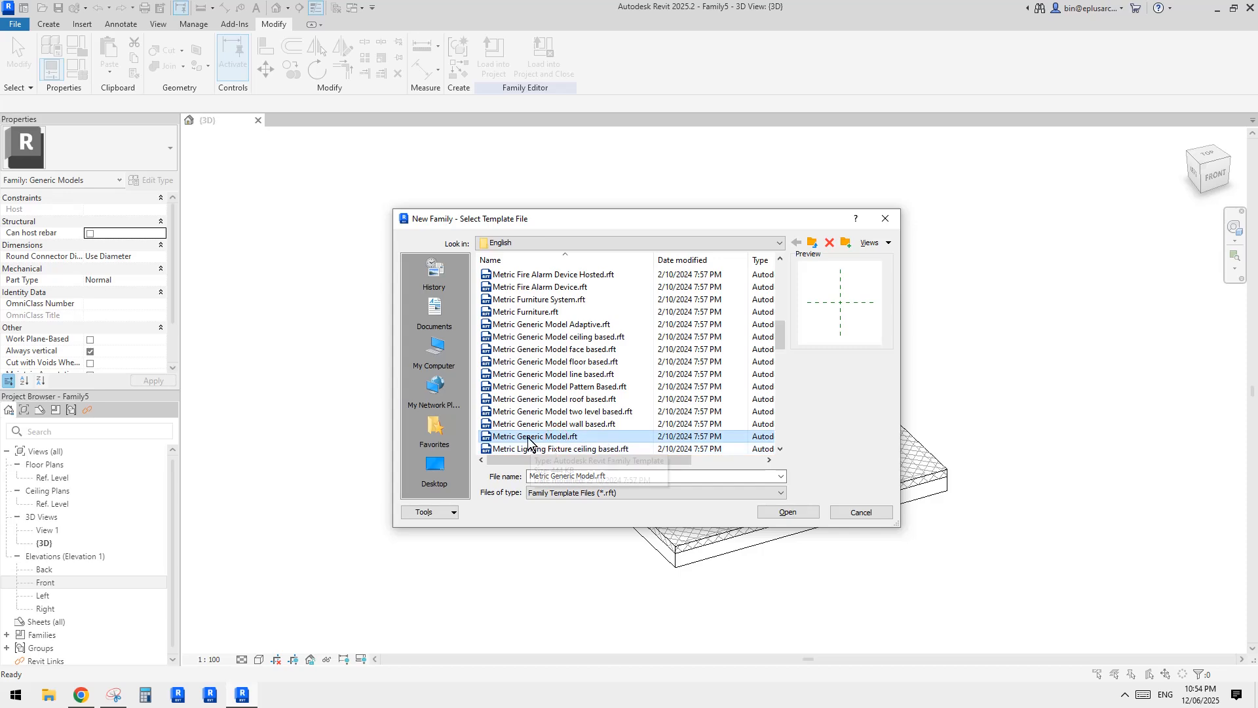
{"action": "left_click", "coordinate": [788, 512]}
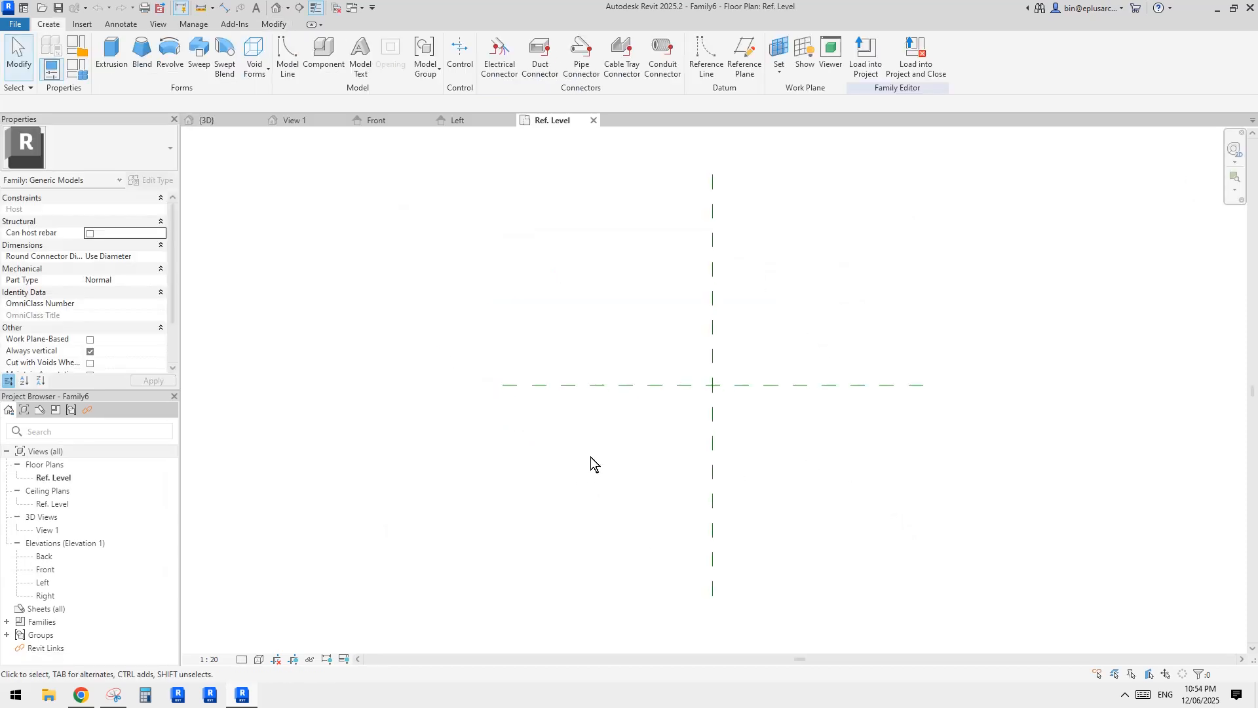
{"action": "left_click", "coordinate": [336, 8]}
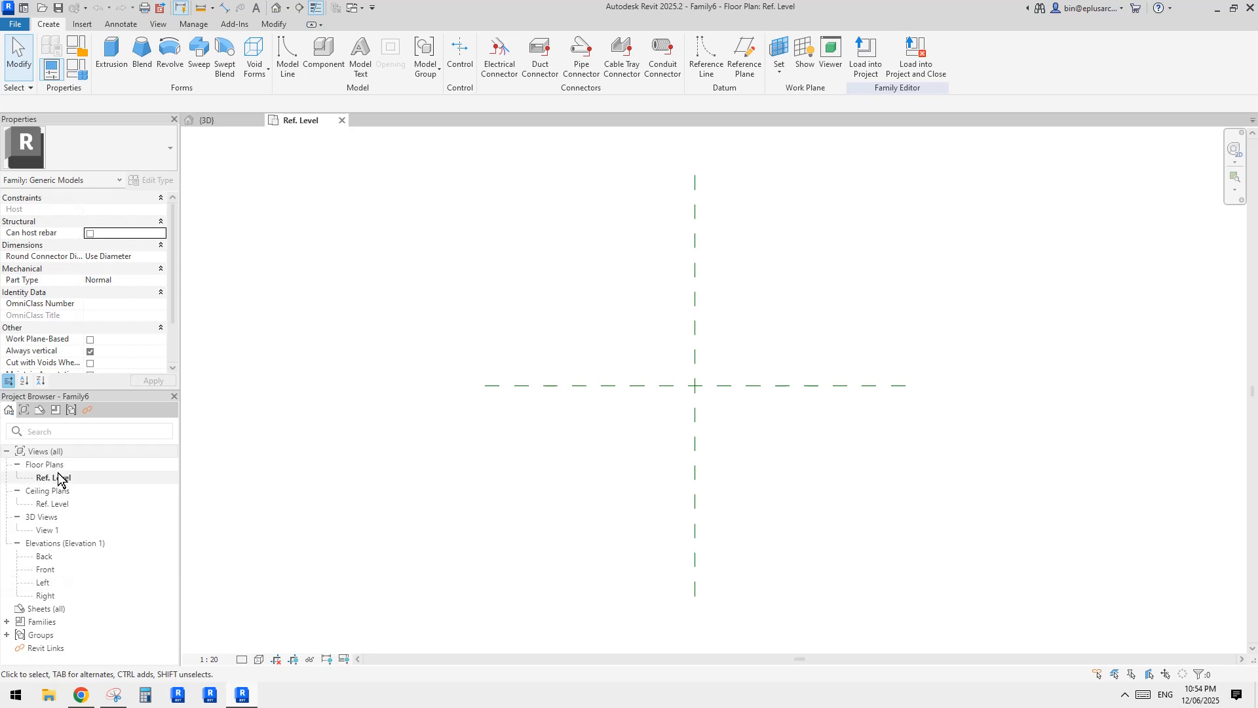
Step: In the Left elevation, draw a horizontal reference plane across the vertical centre plane, about 1447 mm above Ref. Level
{"action": "double_click", "coordinate": [47, 583]}
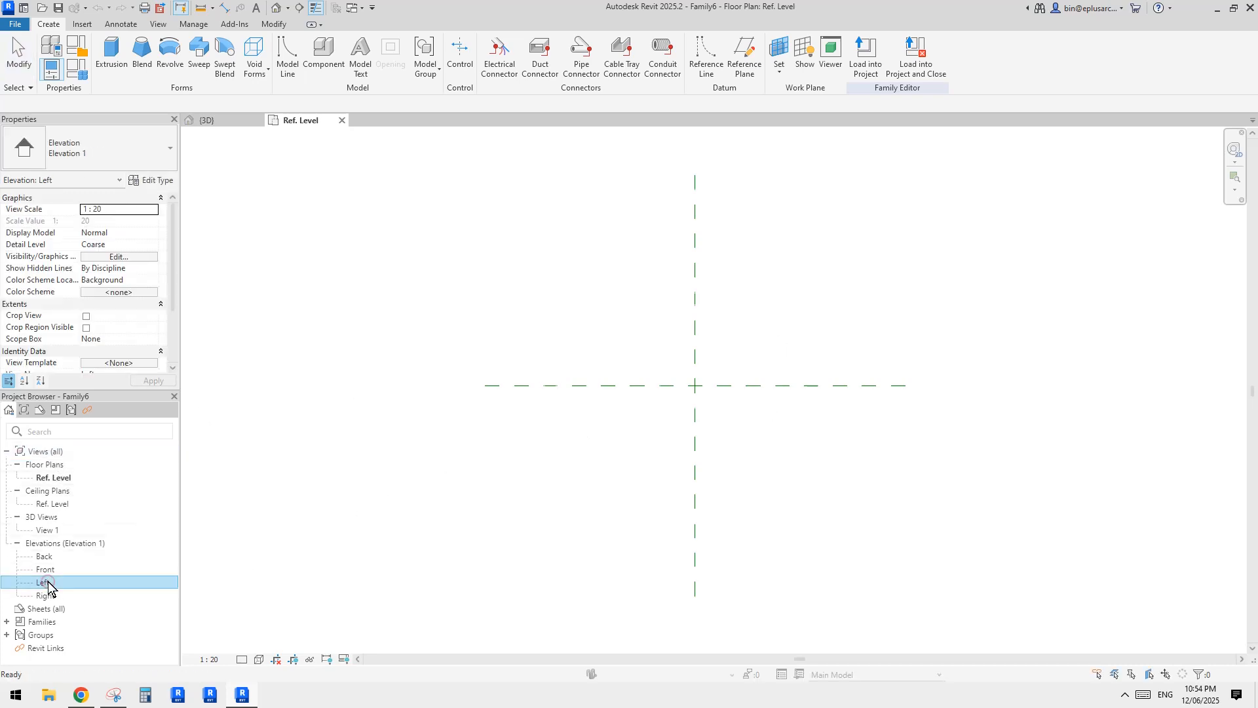
{"action": "middle_click_drag", "start_coordinate": [631, 472], "coordinate": [690, 436]}
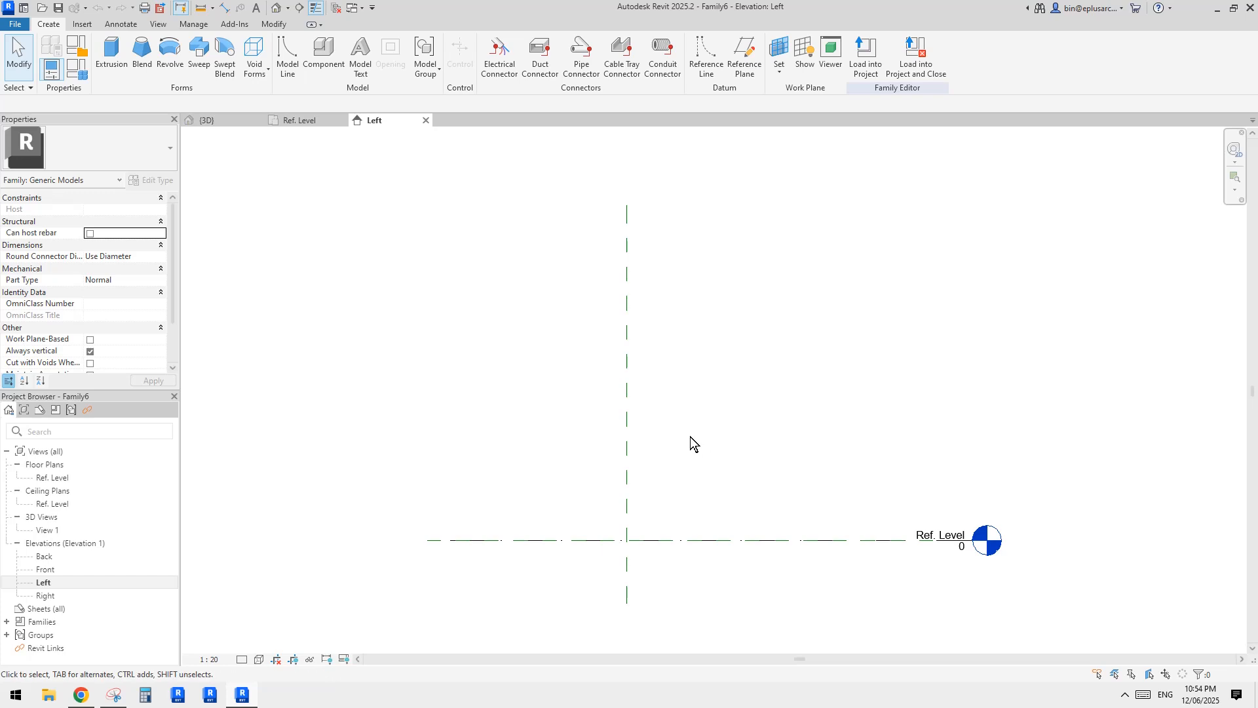
{"action": "key", "text": "r"}
{"action": "key", "text": "p"}
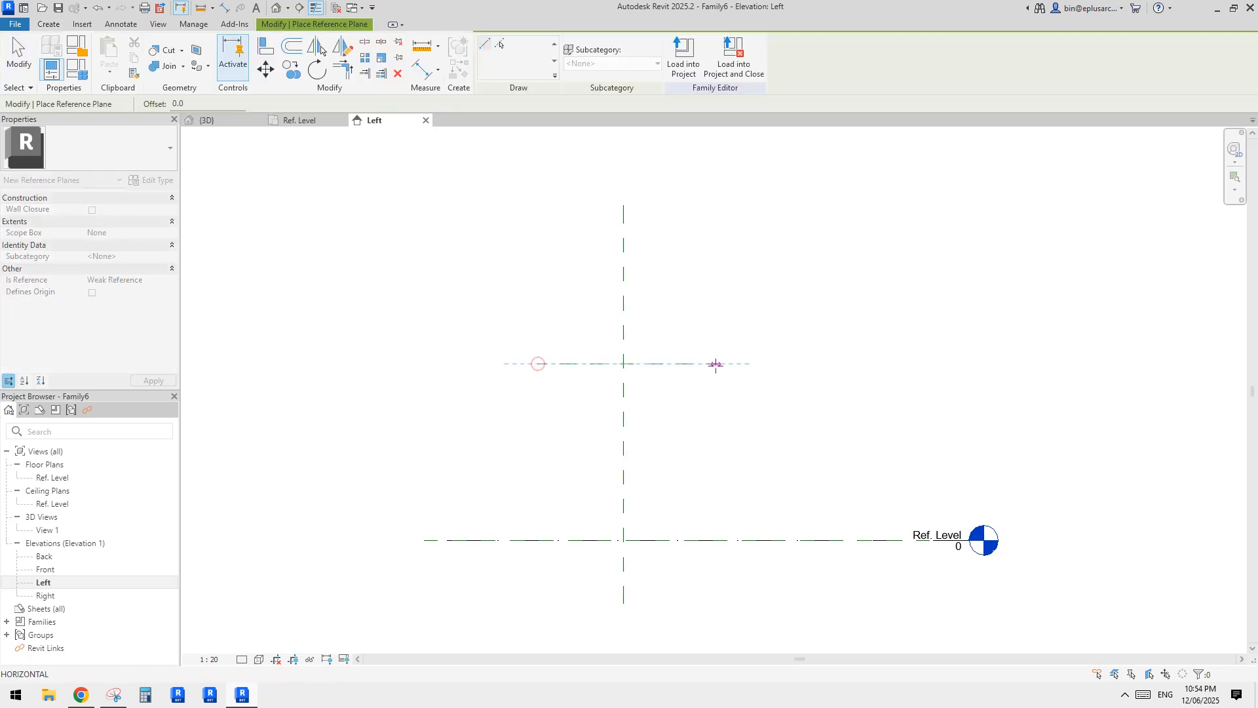
{"action": "left_click", "coordinate": [716, 363]}
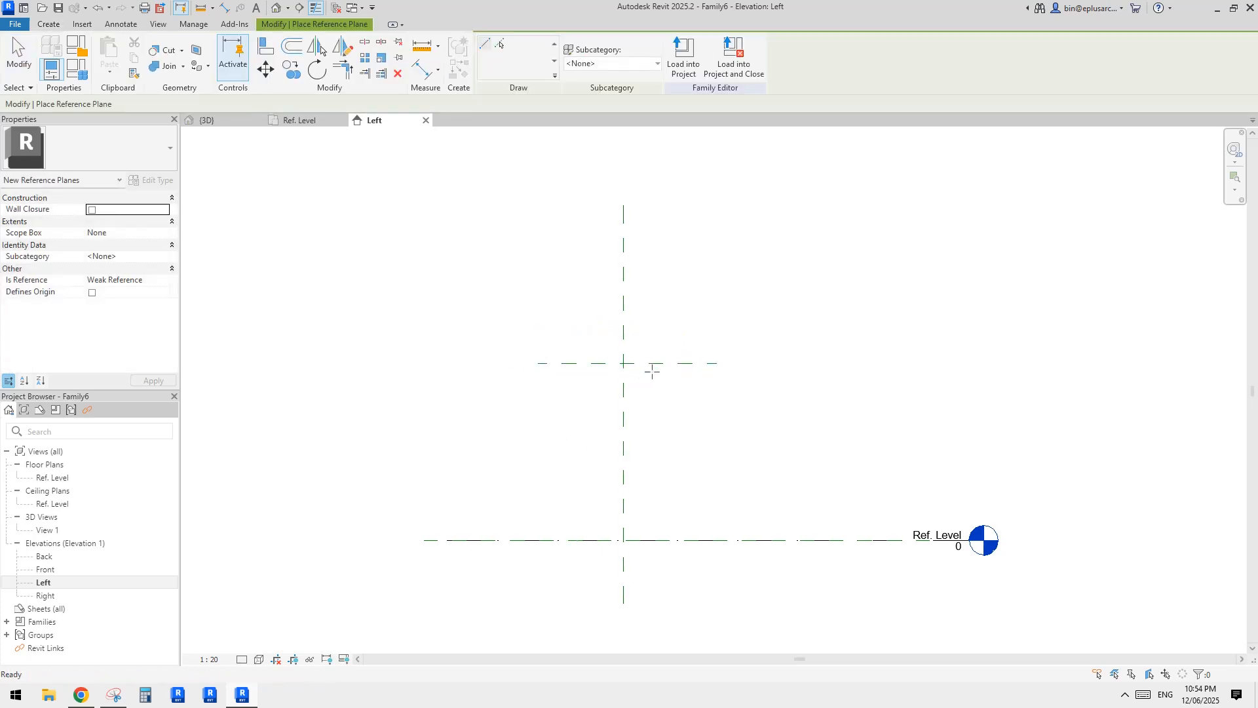
{"action": "key", "text": "Escape"}
{"action": "key", "text": "Escape"}
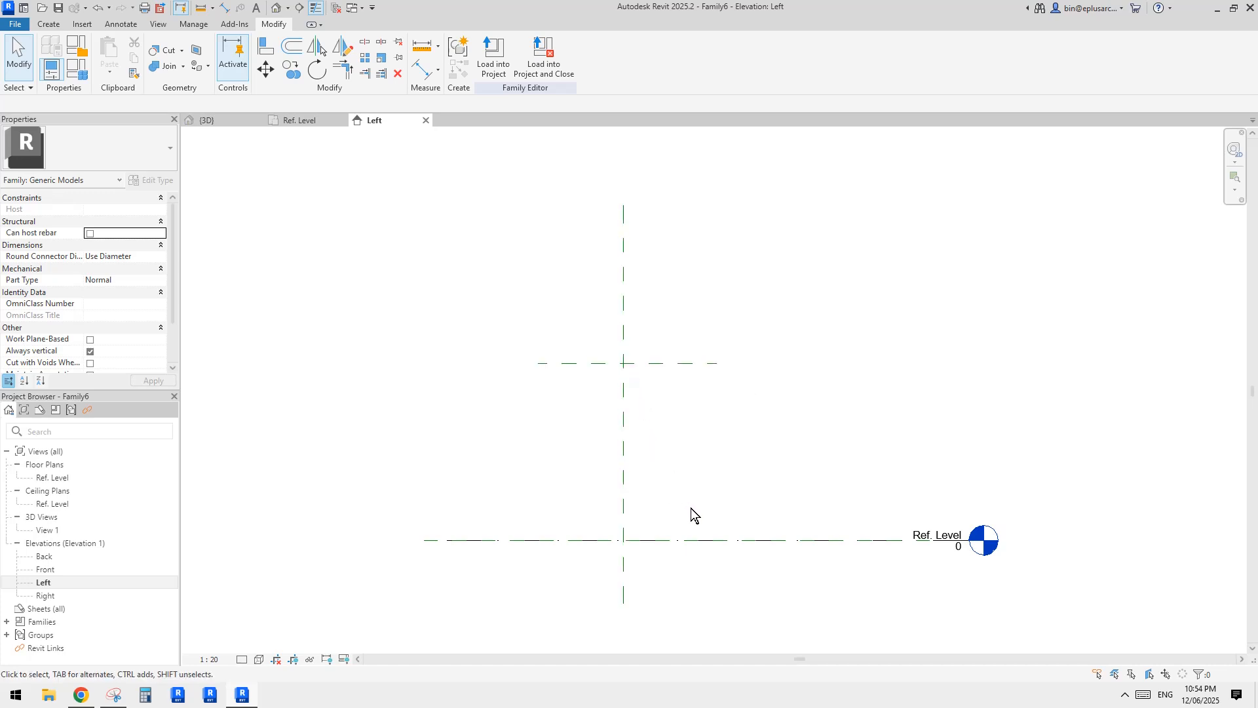
Step: Add an aligned dimension between the new horizontal reference plane and Ref. Level
{"action": "scroll", "coordinate": [648, 397], "scroll_direction": "up", "scroll_amount": 2}
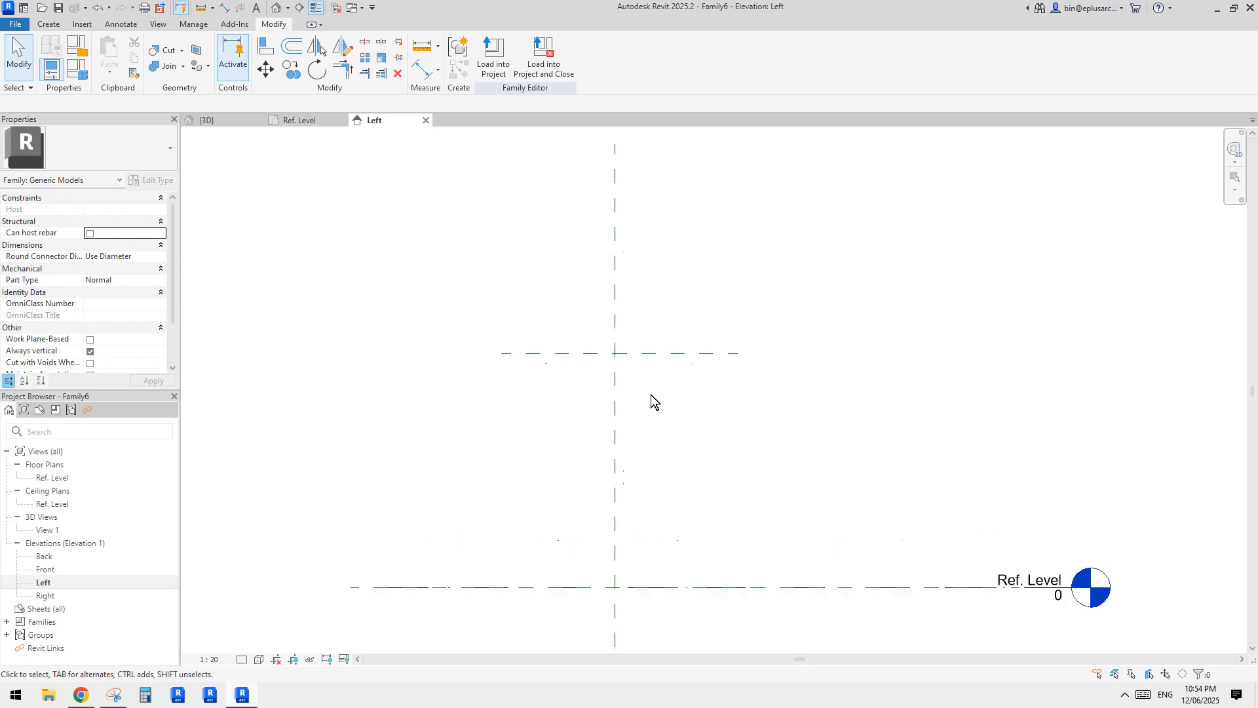
{"action": "key", "text": "d"}
{"action": "key", "text": "i"}
{"action": "left_click", "coordinate": [701, 340]}
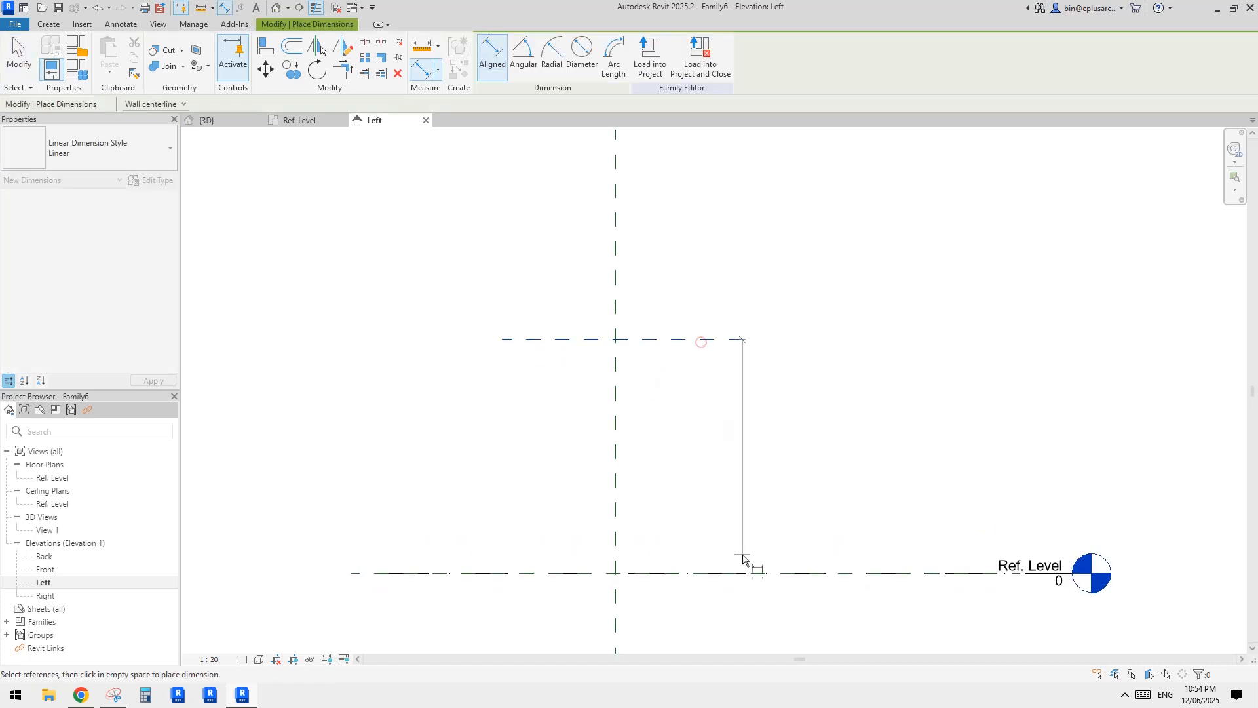
{"action": "left_click", "coordinate": [746, 573]}
{"action": "left_click", "coordinate": [819, 498]}
{"action": "key", "text": "Escape"}
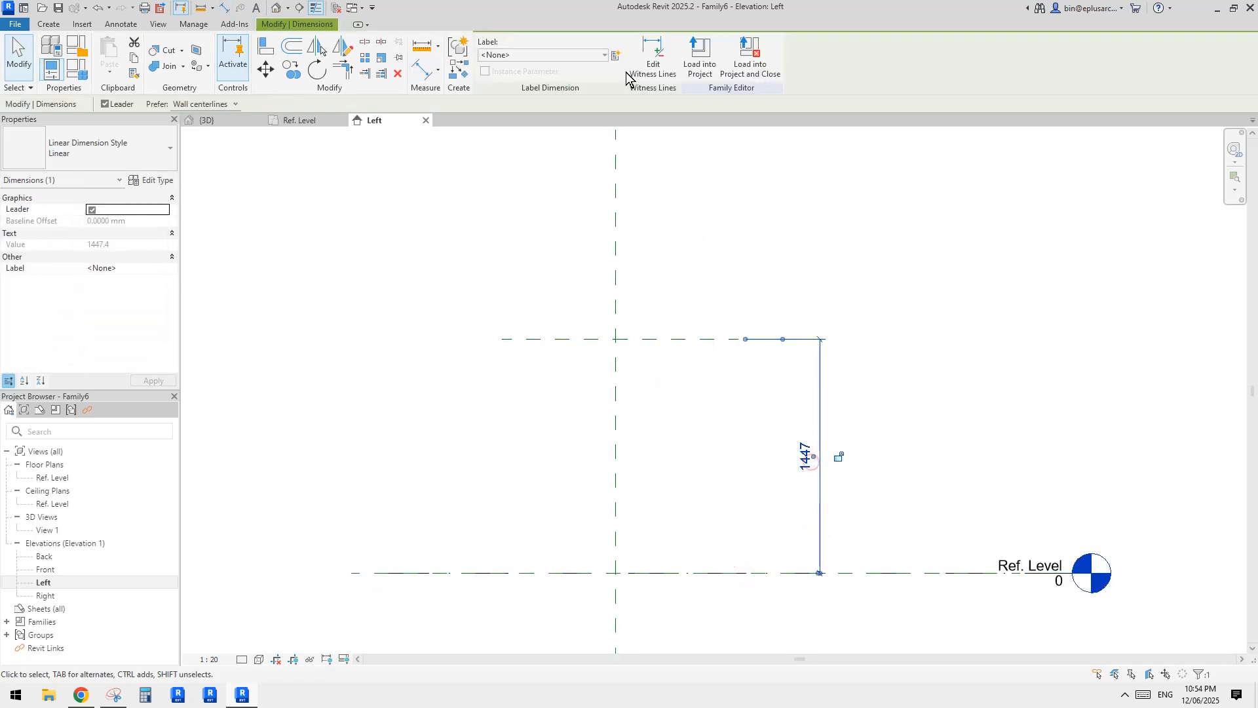
Step: Label the height dimension with a new instance family parameter named h
{"action": "left_click", "coordinate": [616, 55]}
{"action": "type", "text": "h"}
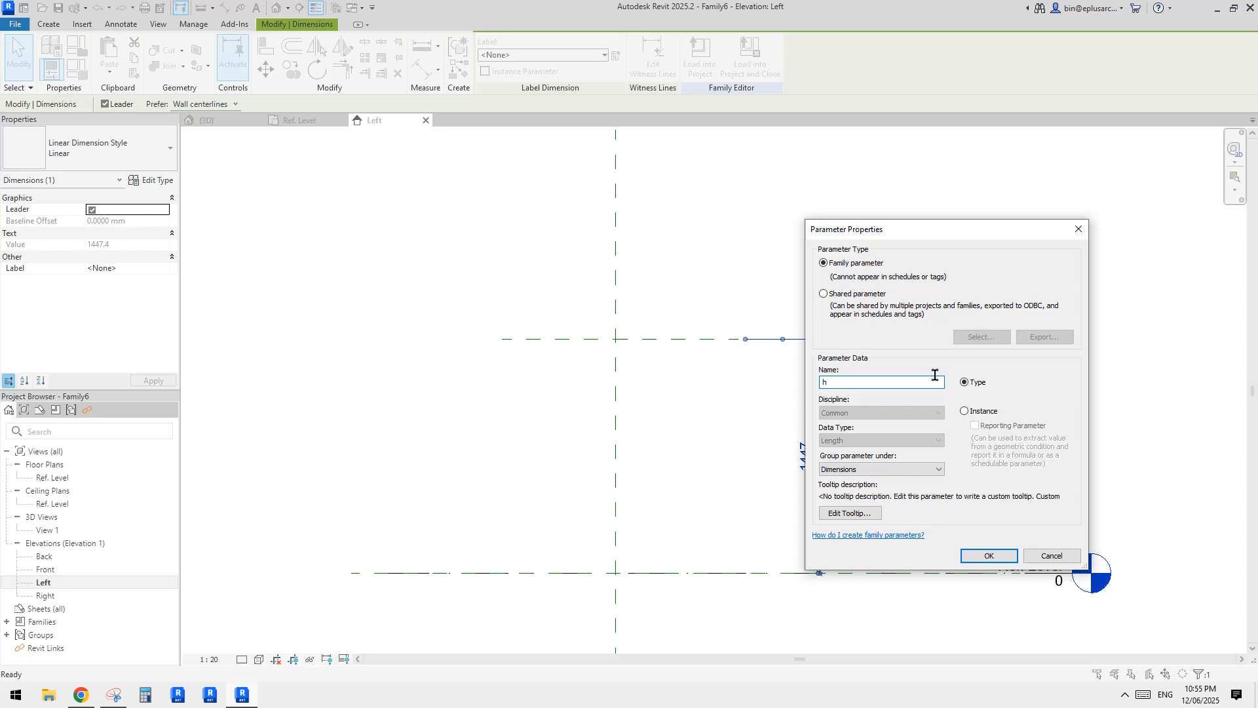
{"action": "left_click", "coordinate": [966, 411]}
{"action": "left_click", "coordinate": [989, 556]}
{"action": "left_click", "coordinate": [707, 425]}
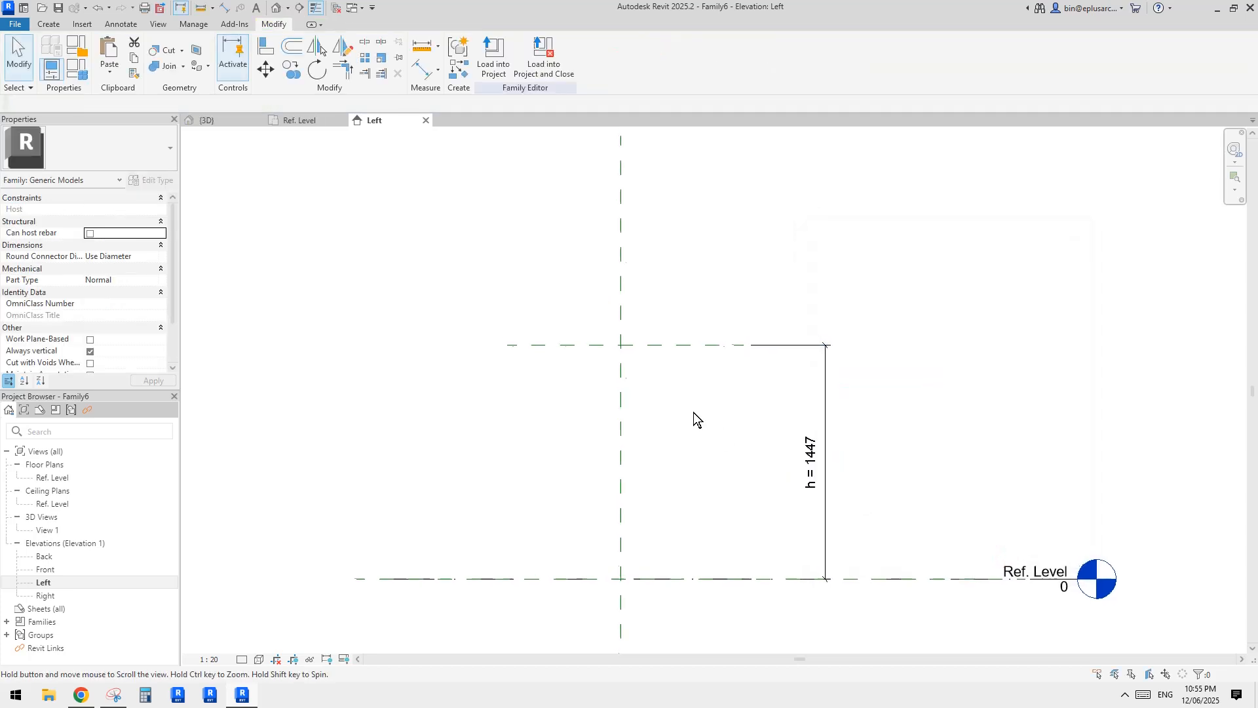
Step: Draw a reference line about 1320 mm long from the intersection of the upper and vertical reference planes, sloping down to the right at about 65°
{"action": "left_click", "coordinate": [50, 24]}
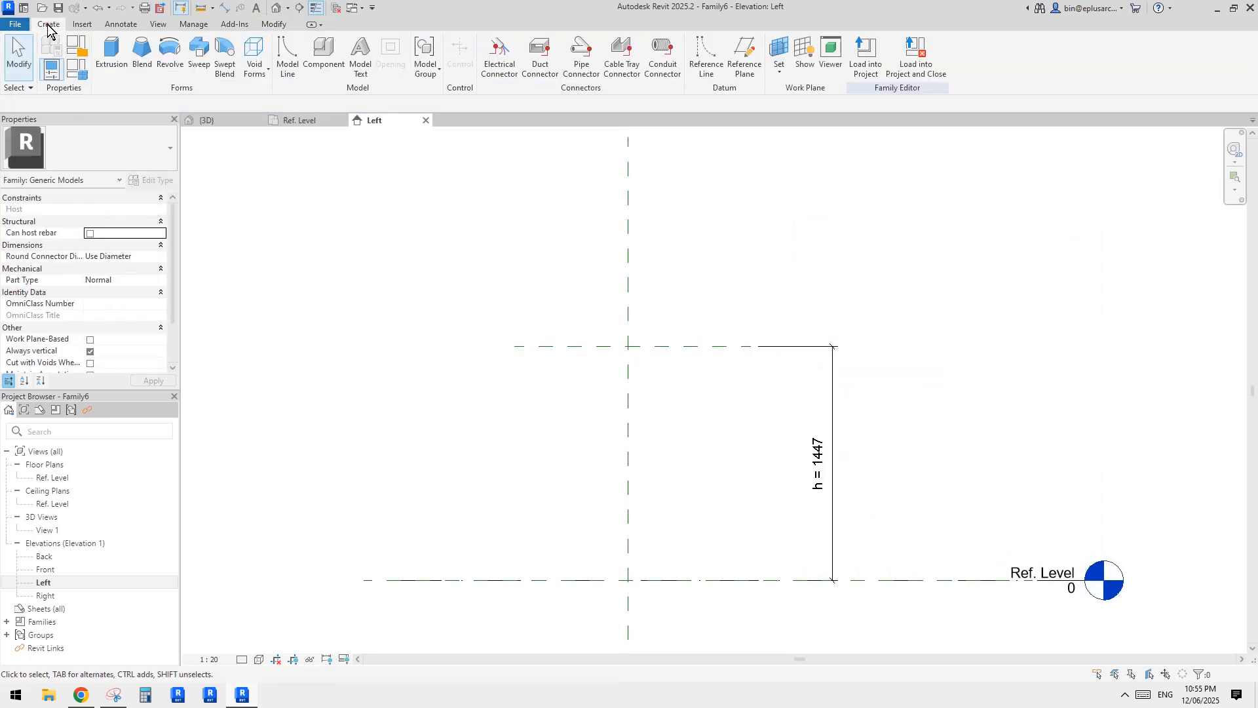
{"action": "left_click", "coordinate": [707, 65]}
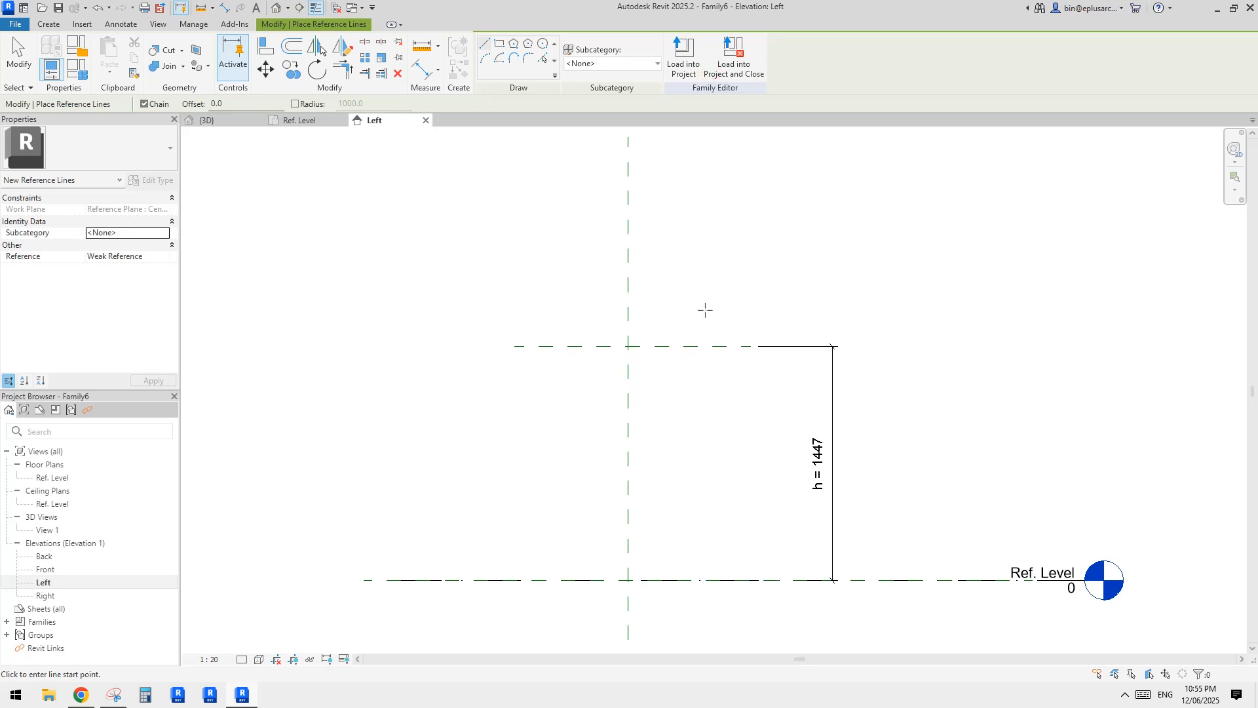
{"action": "middle_click_drag", "start_coordinate": [705, 309], "coordinate": [715, 284]}
{"action": "left_click", "coordinate": [638, 321]}
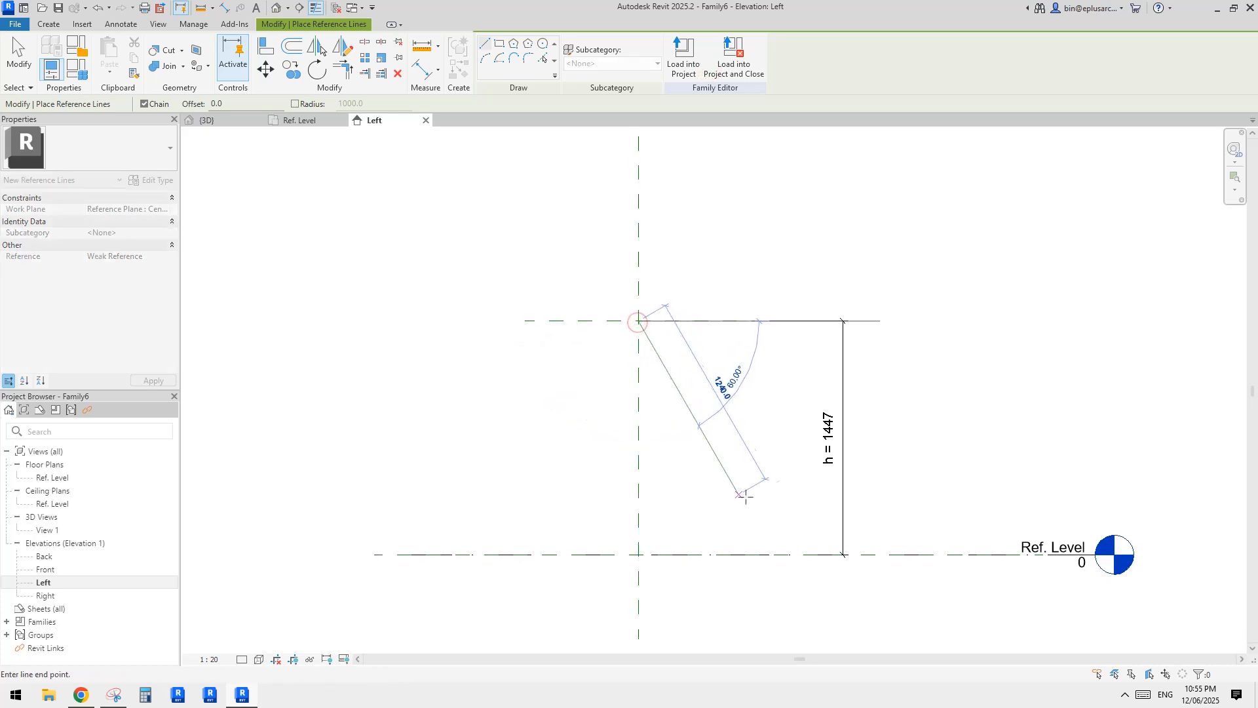
{"action": "left_click", "coordinate": [728, 514]}
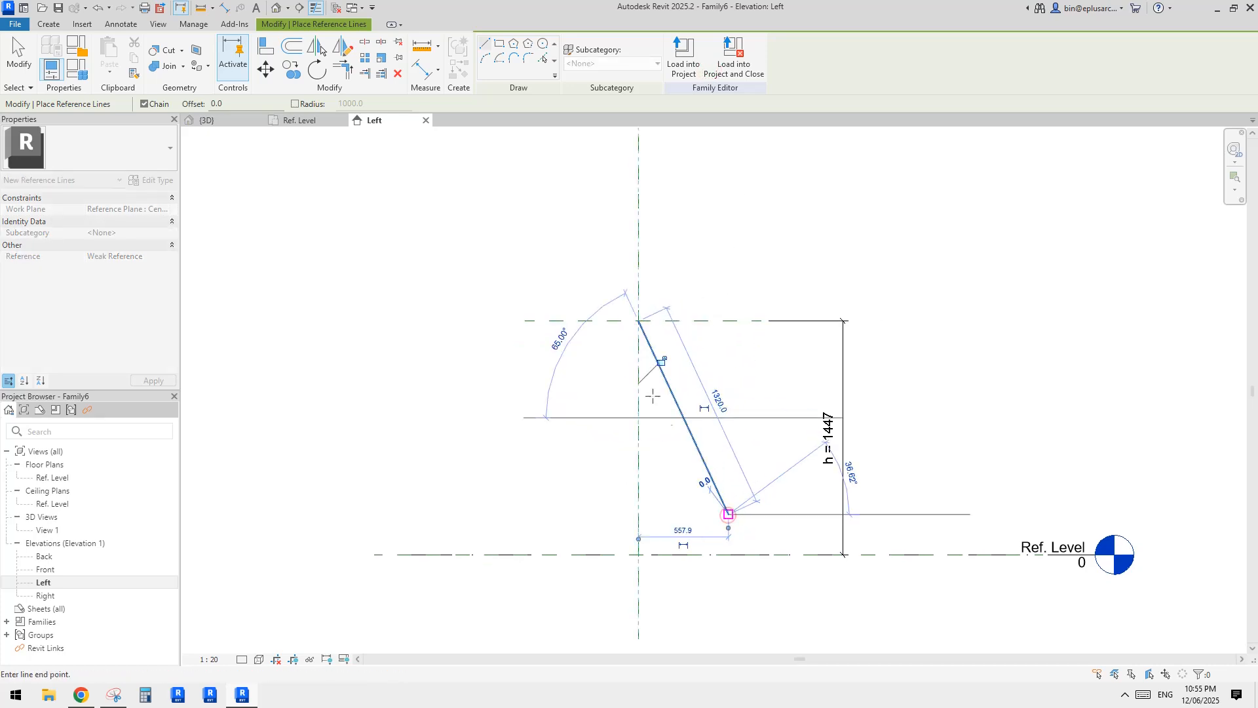
{"action": "key", "text": "Escape"}
{"action": "key", "text": "Escape"}
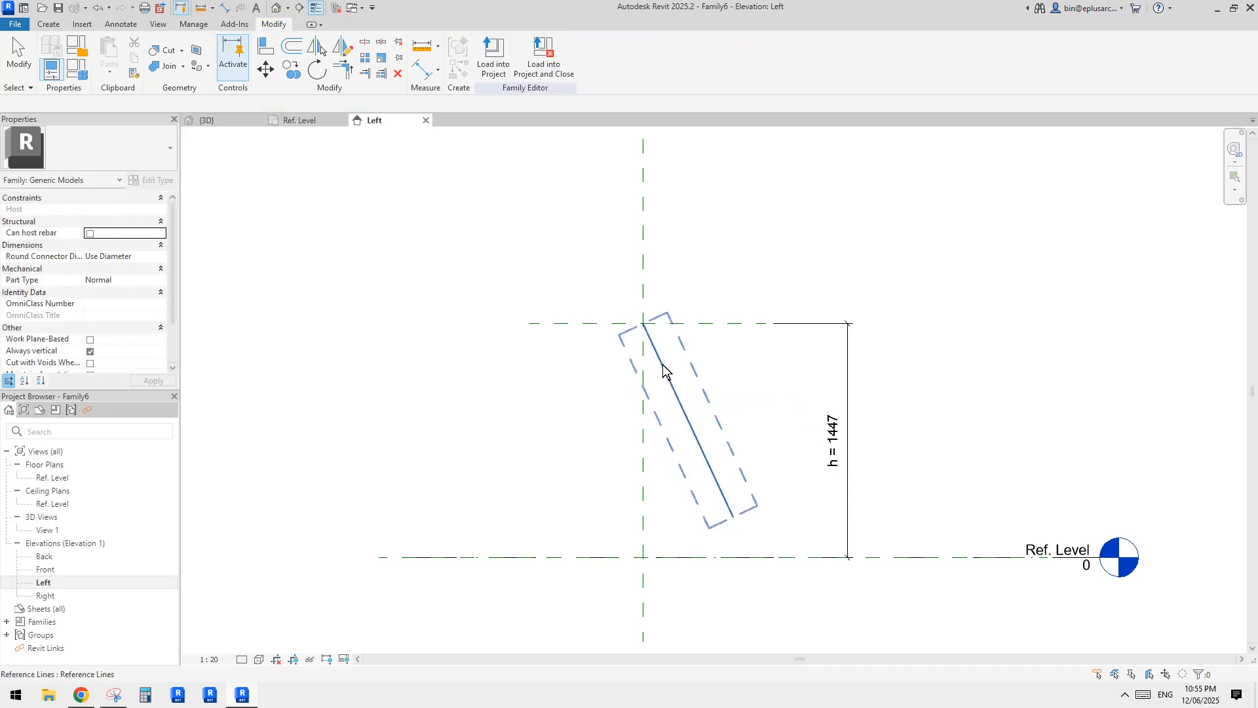
Step: Align the angled reference line's upper endpoint to the vertical Center (Front/Back) reference plane and lock the alignment
{"action": "middle_click_drag", "start_coordinate": [694, 387], "coordinate": [705, 396]}
{"action": "key", "text": "a"}
{"action": "key", "text": "l"}
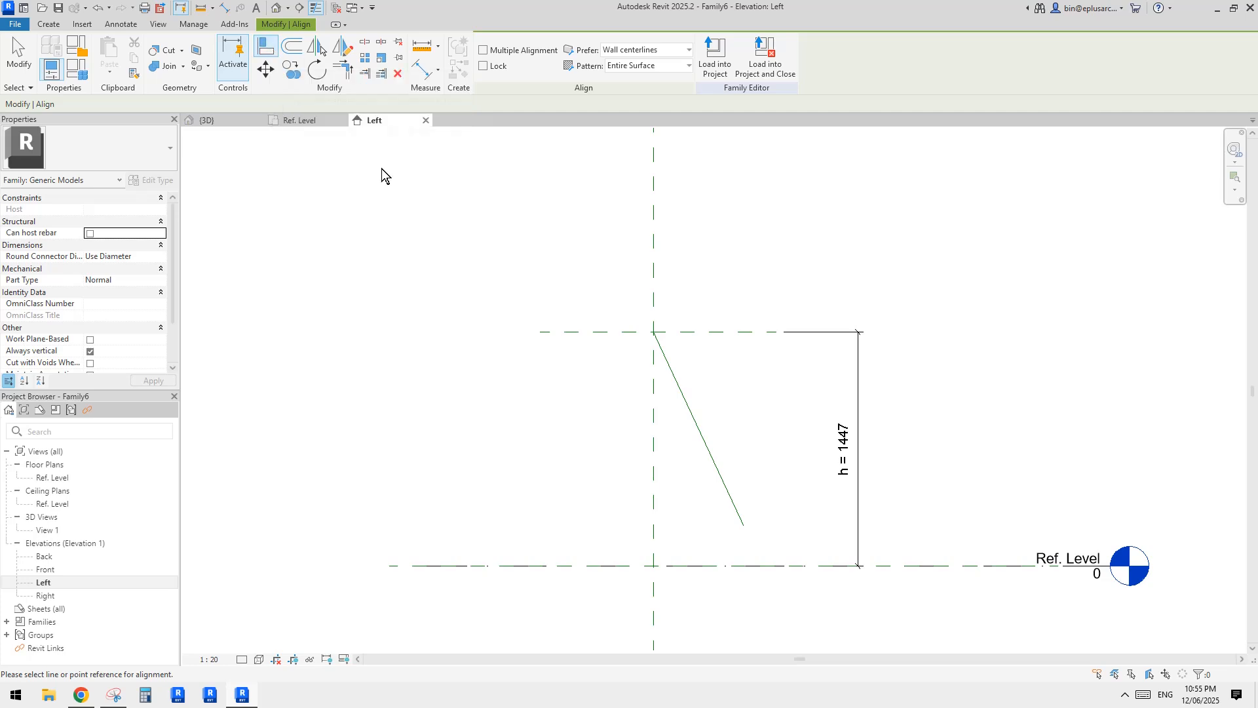
{"action": "left_click", "coordinate": [654, 294]}
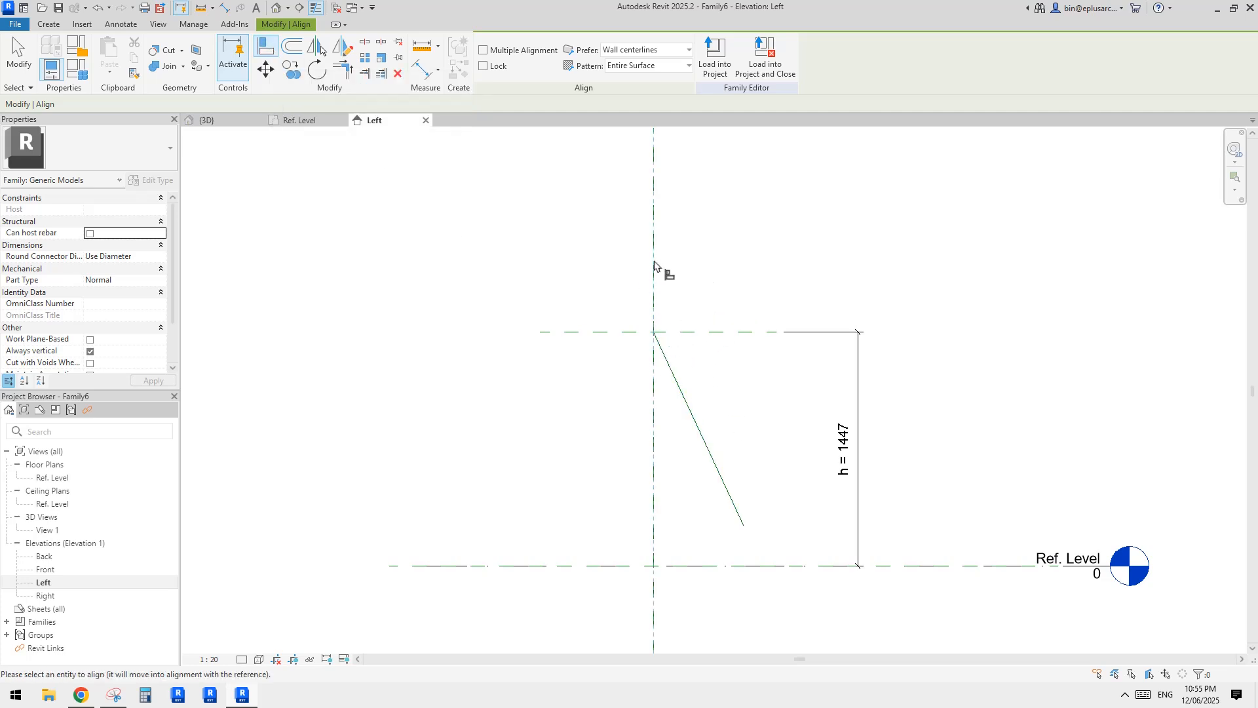
{"action": "scroll", "coordinate": [710, 388], "scroll_direction": "up", "scroll_amount": 1}
{"action": "key", "text": "Escape"}
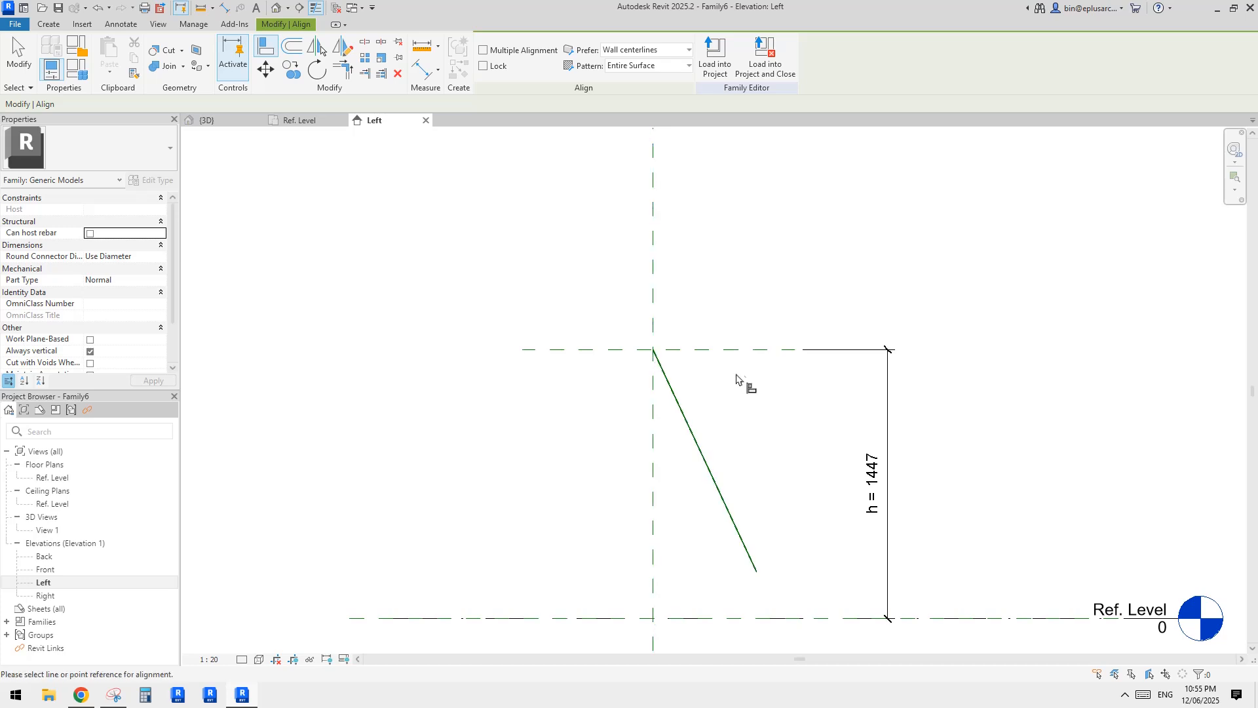
{"action": "scroll", "coordinate": [665, 387], "scroll_direction": "up", "scroll_amount": 2}
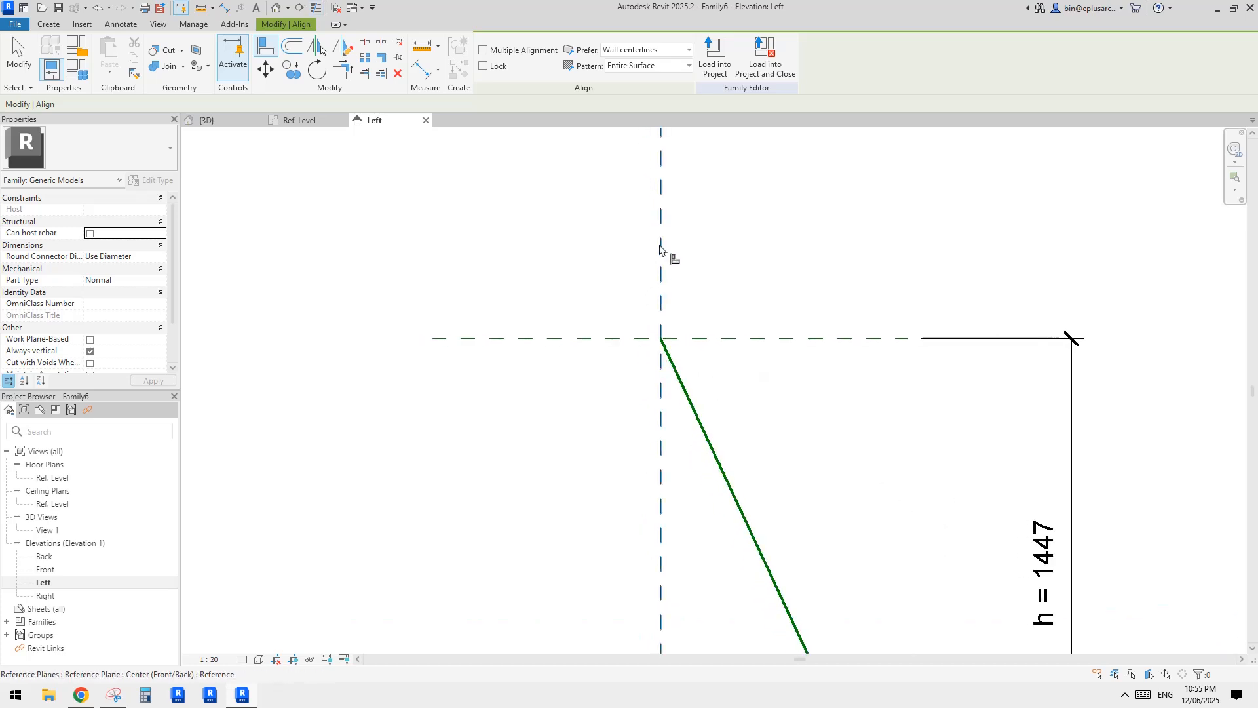
{"action": "left_click", "coordinate": [659, 255]}
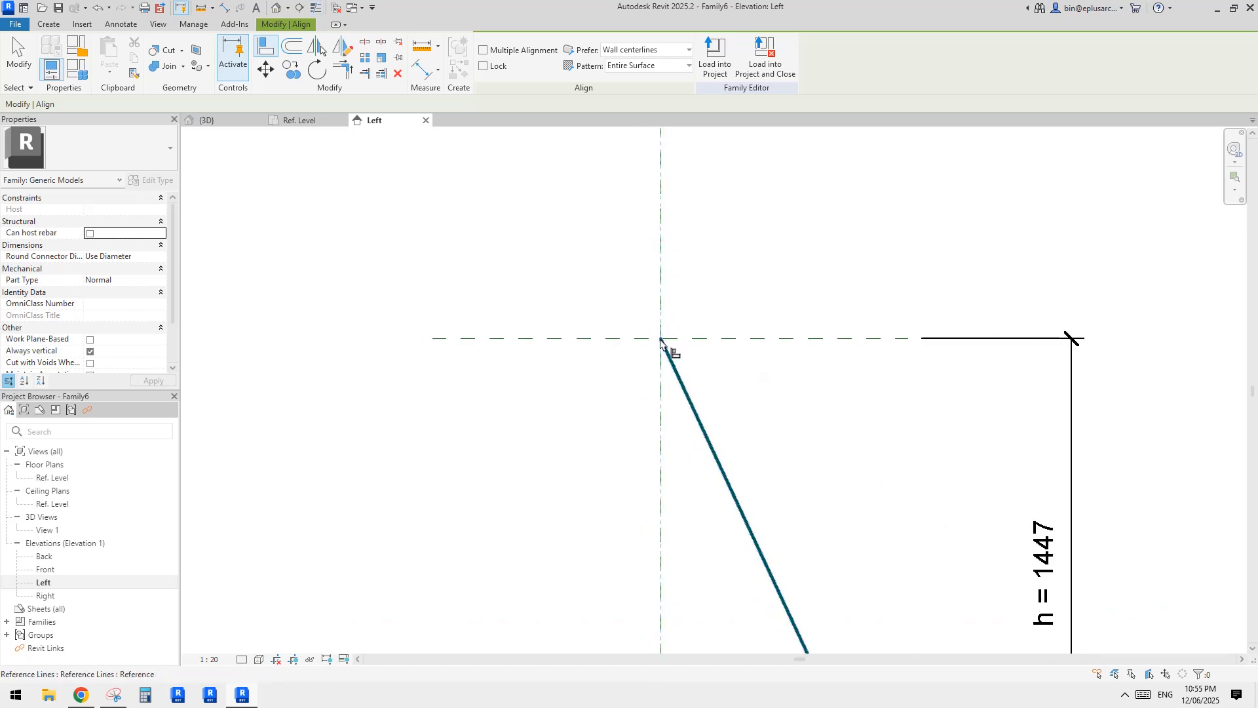
{"action": "left_click", "coordinate": [663, 346]}
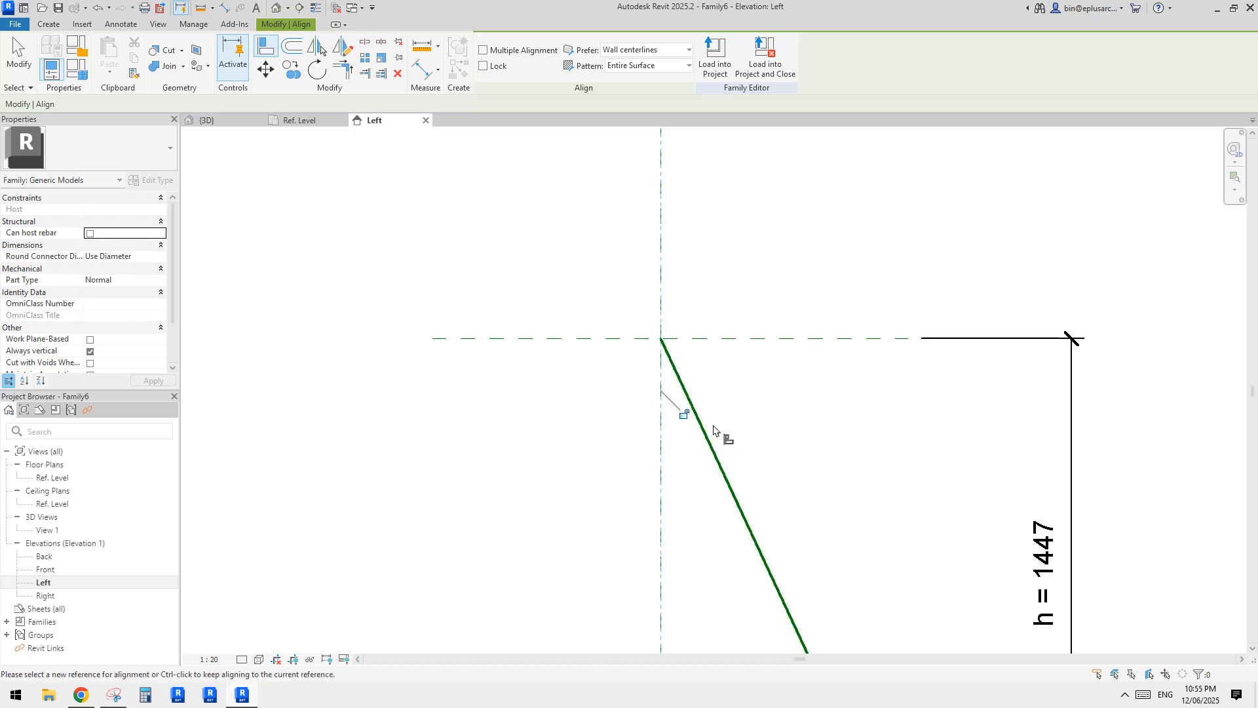
{"action": "left_click", "coordinate": [683, 415]}
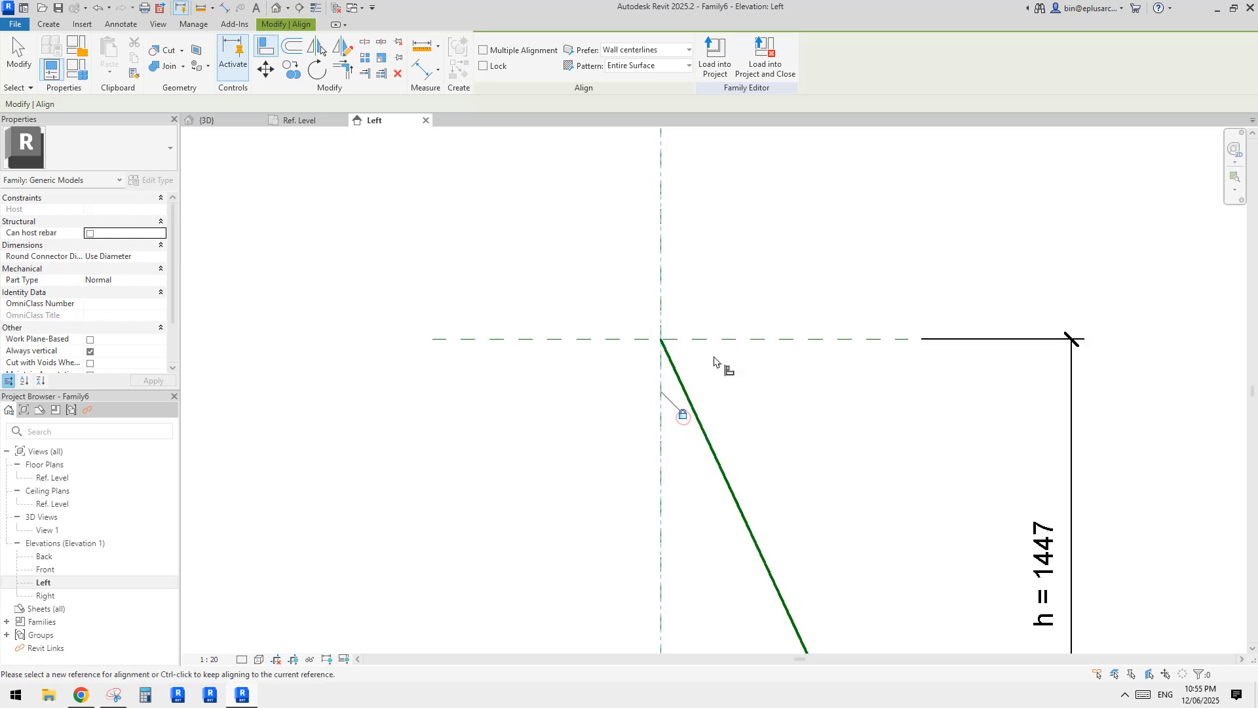
Step: Align the angled reference line's upper endpoint to the upper horizontal reference plane and lock the alignment
{"action": "left_click", "coordinate": [800, 347]}
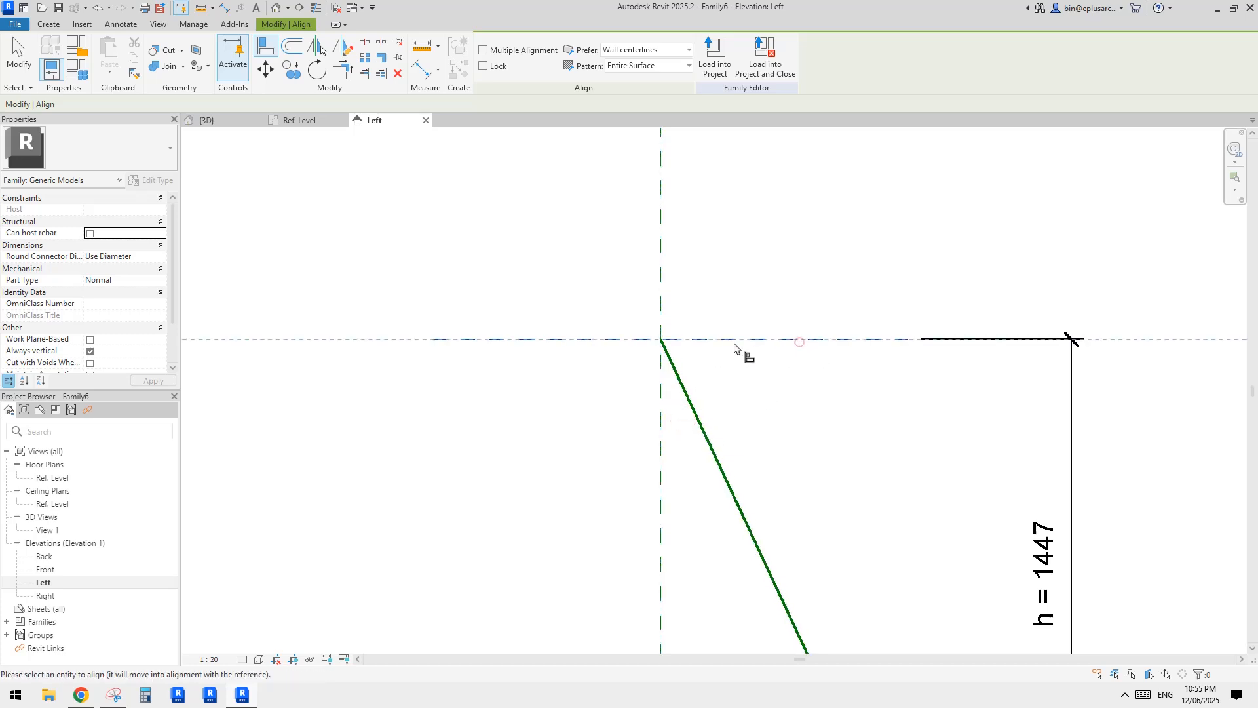
{"action": "left_click", "coordinate": [661, 341]}
{"action": "scroll", "coordinate": [750, 346], "scroll_direction": "down", "scroll_amount": 4}
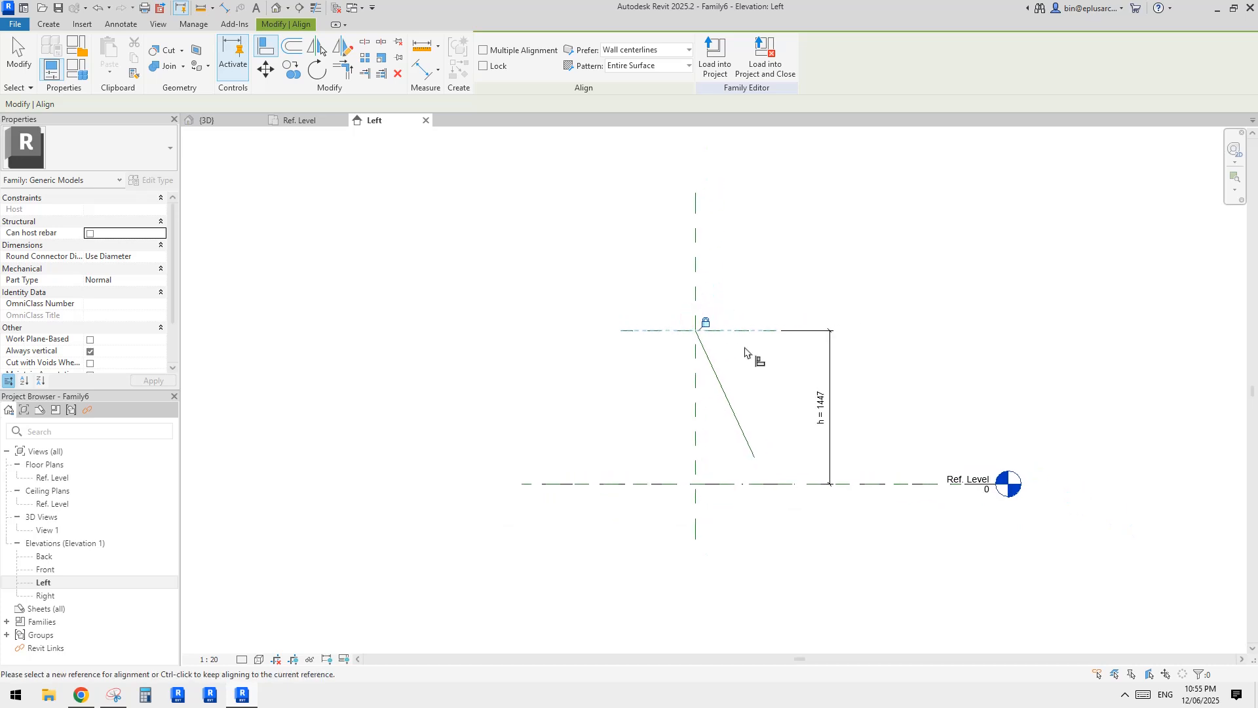
{"action": "scroll", "coordinate": [708, 337], "scroll_direction": "up", "scroll_amount": 2}
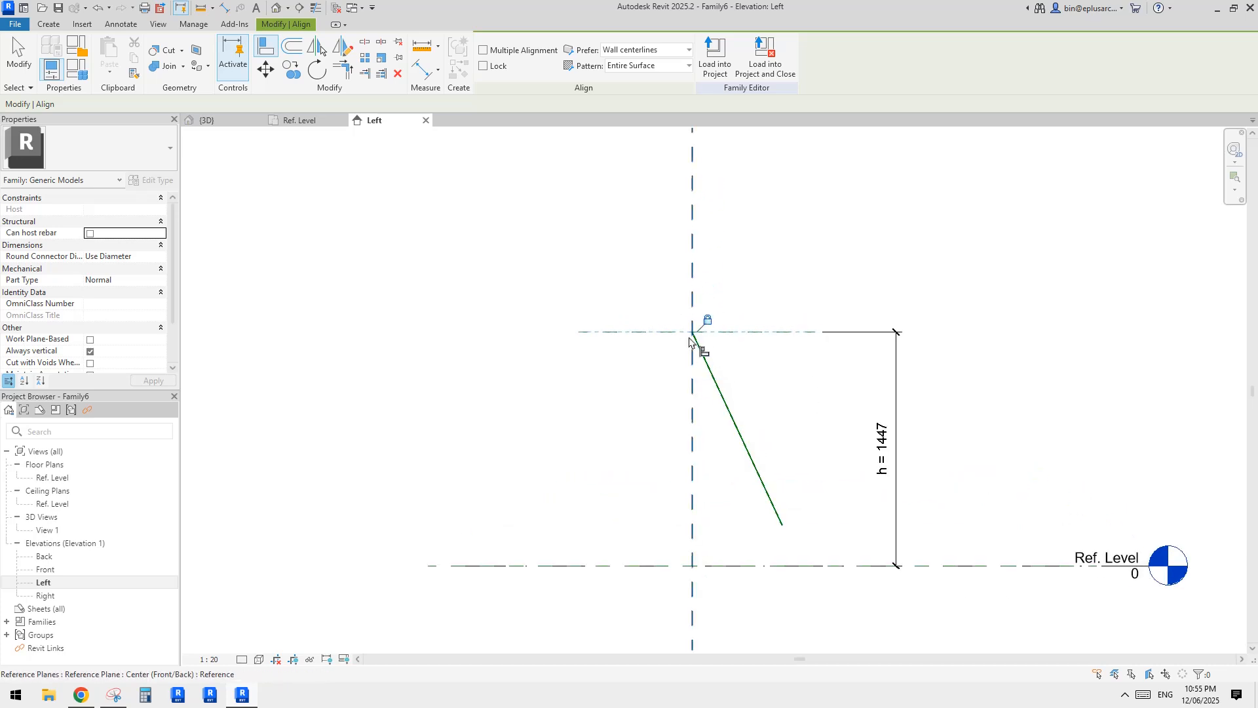
{"action": "key", "text": "Escape"}
{"action": "key", "text": "Escape"}
Step: Swing the reference line's free end around its locked endpoint to test it, leaving it at 65° and about 1380 mm long
{"action": "left_click", "coordinate": [749, 449]}
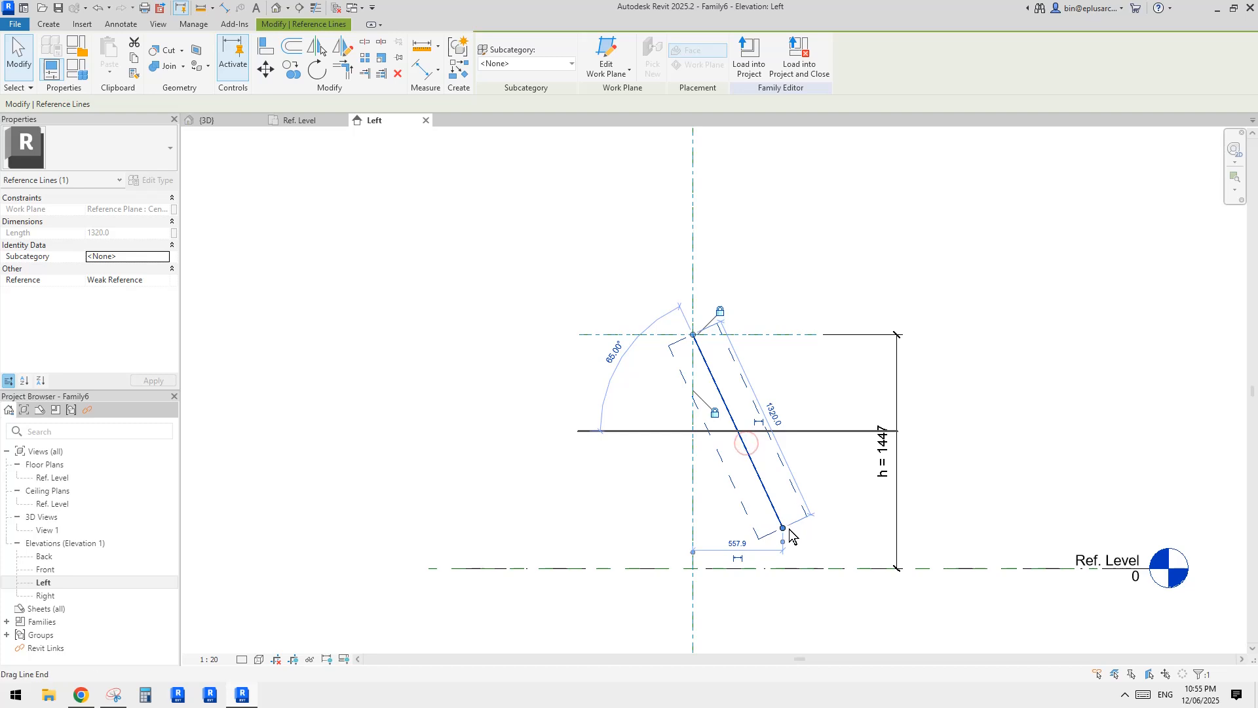
{"action": "left_click_drag", "start_coordinate": [783, 528], "coordinate": [559, 518]}
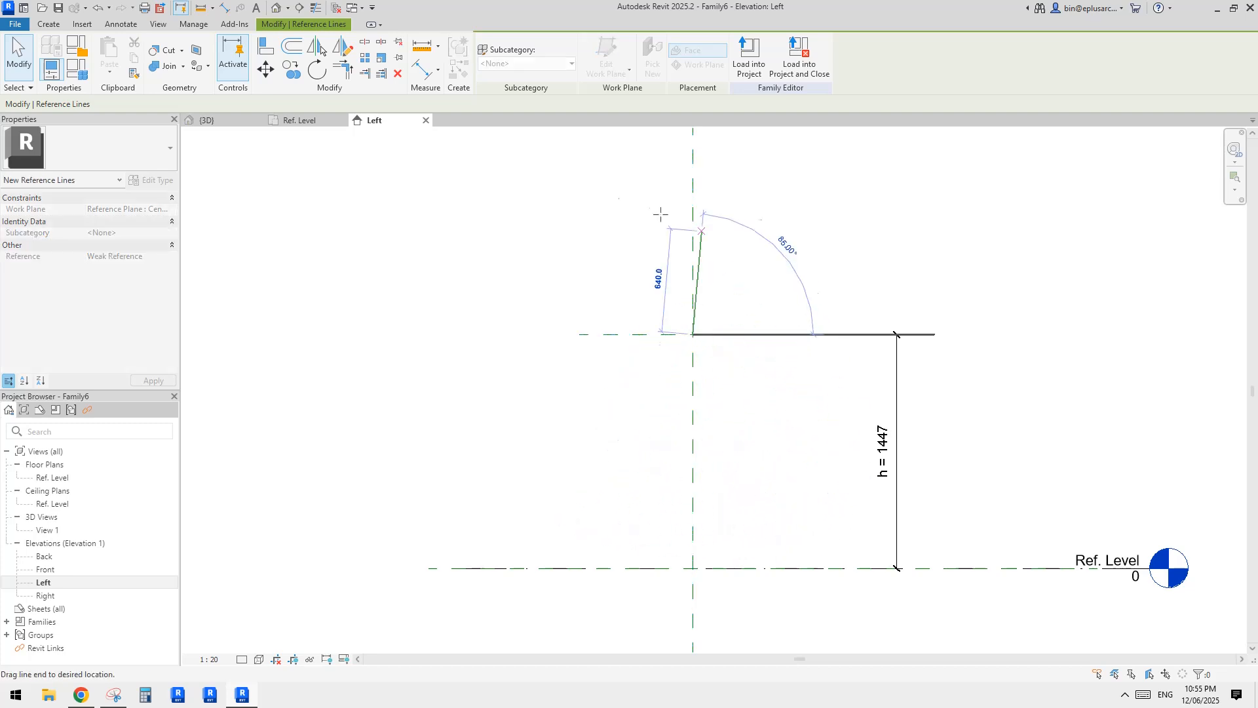
{"action": "left_click", "coordinate": [787, 534]}
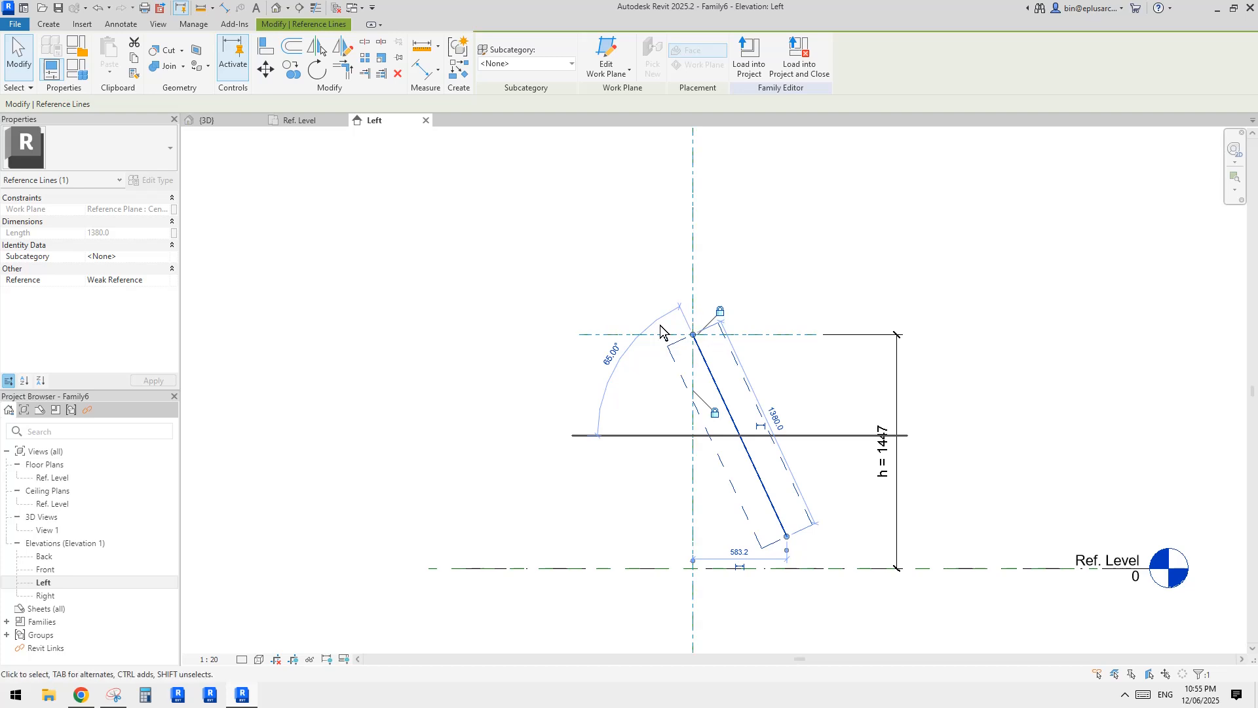
{"action": "middle_click_drag", "start_coordinate": [751, 424], "coordinate": [768, 361]}
{"action": "key", "text": "Escape"}
Step: Add an angular dimension between the angled reference line and the vertical centre reference plane
{"action": "middle_click_drag", "start_coordinate": [770, 405], "coordinate": [776, 414]}
{"action": "key", "text": "d"}
{"action": "key", "text": "i"}
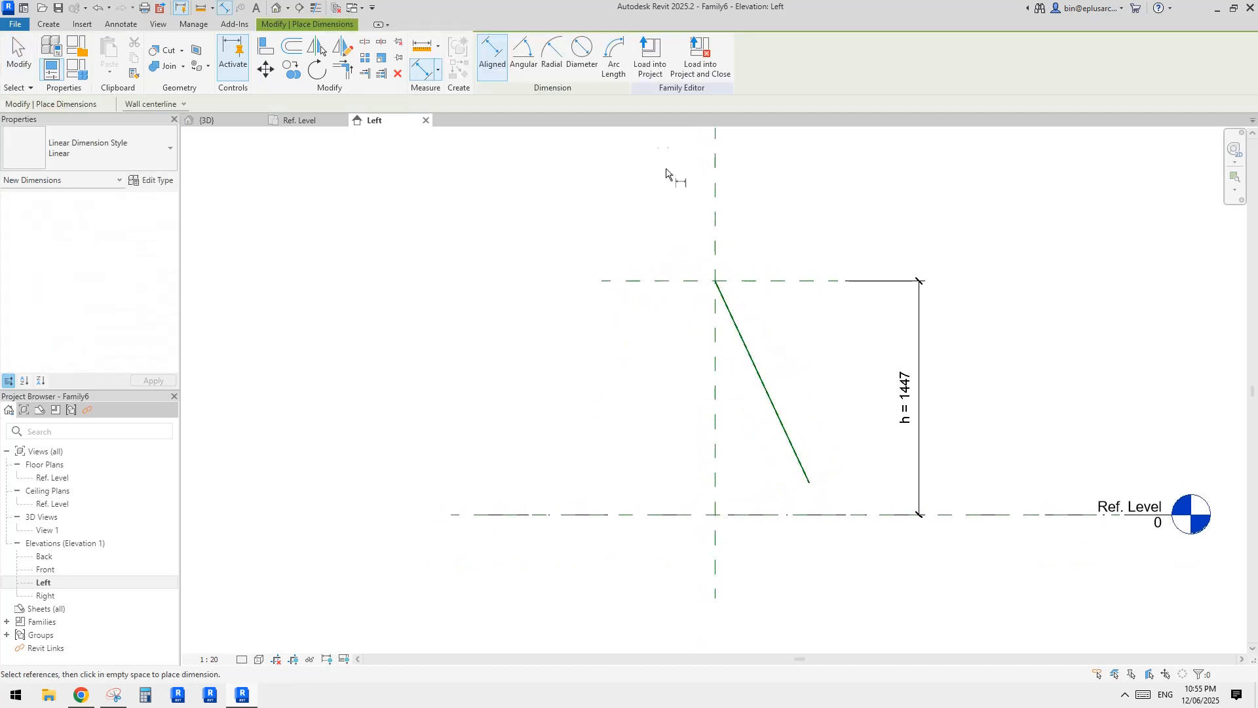
{"action": "left_click", "coordinate": [523, 65]}
{"action": "left_click", "coordinate": [741, 336]}
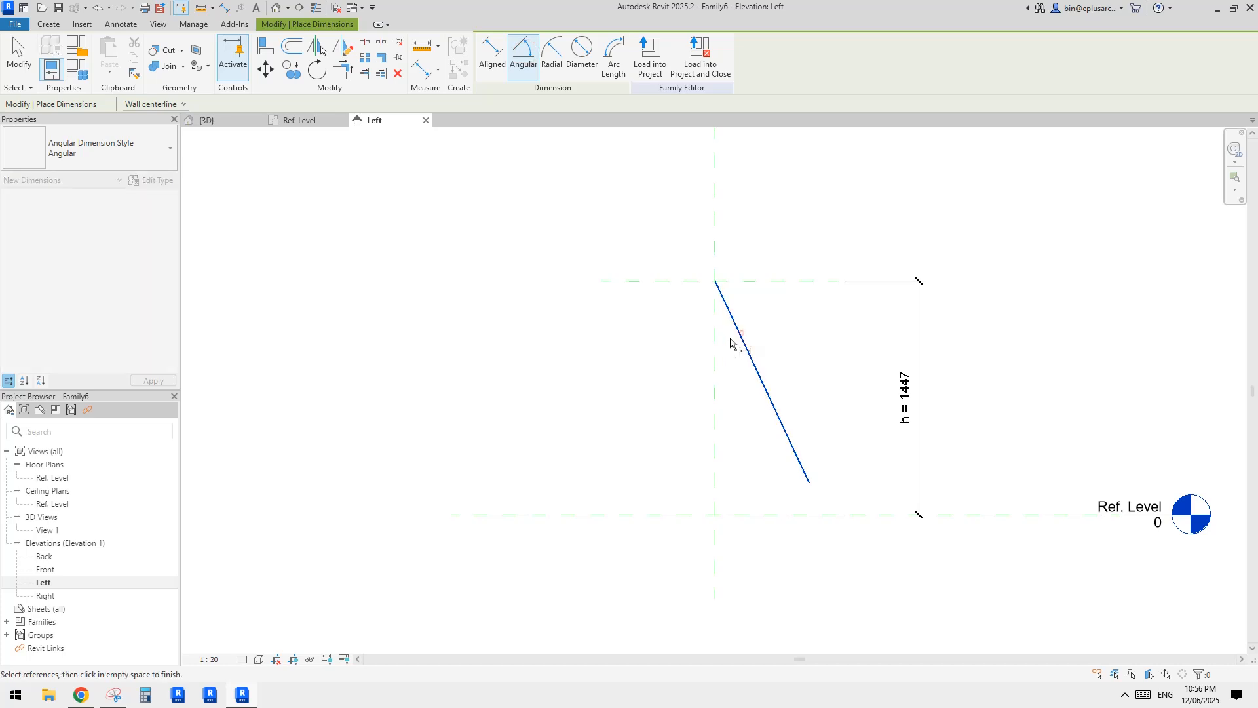
{"action": "left_click", "coordinate": [716, 328]}
{"action": "left_click", "coordinate": [731, 374]}
{"action": "key", "text": "Escape"}
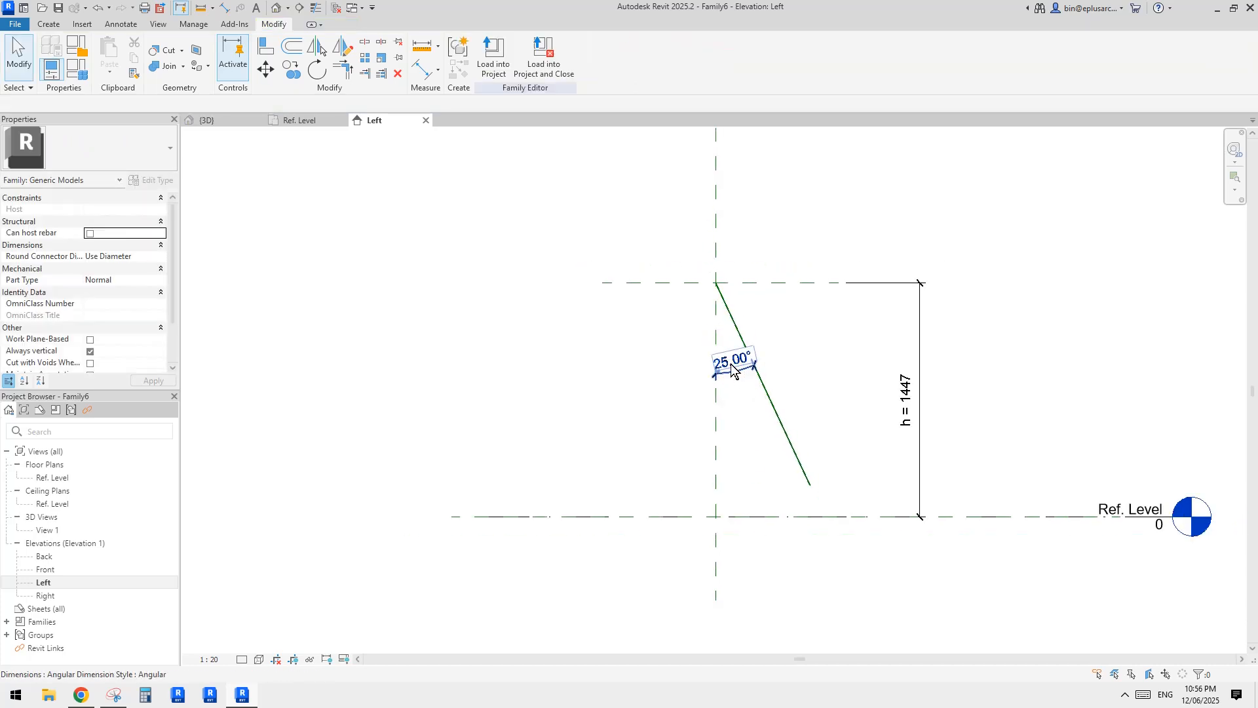
Step: Label the angular dimension with a new instance family parameter named a
{"action": "left_click", "coordinate": [617, 56]}
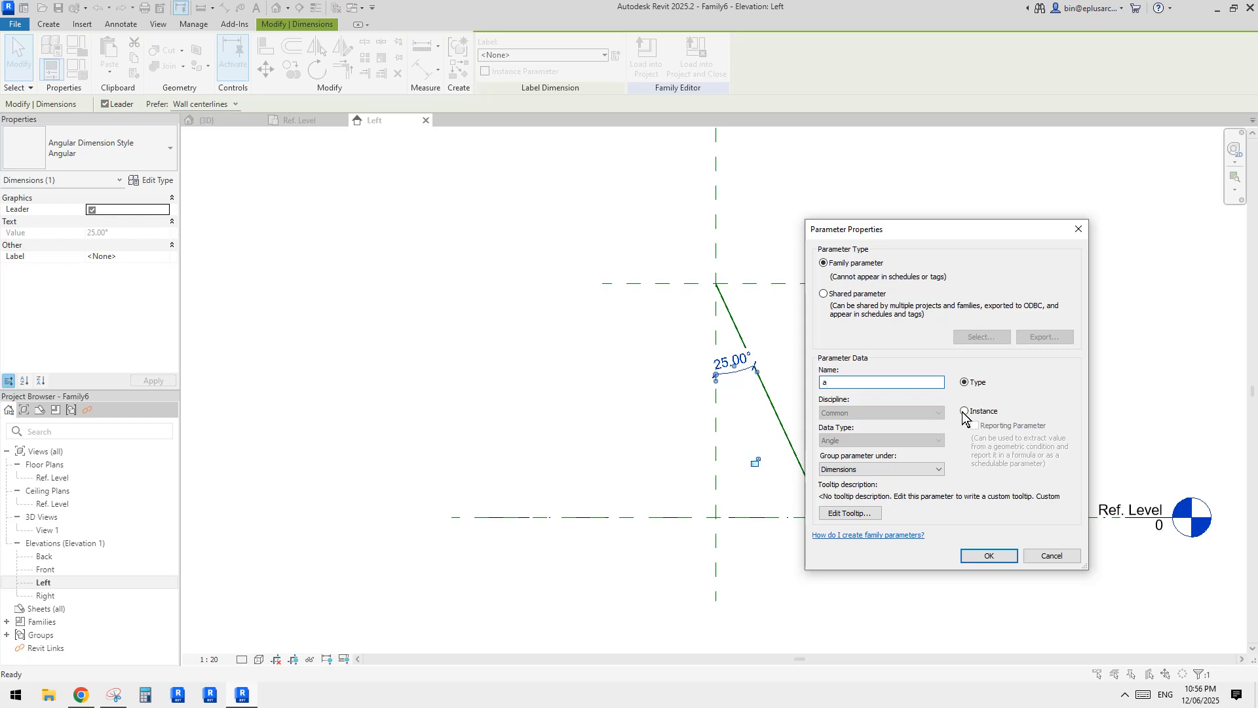
{"action": "left_click", "coordinate": [966, 413]}
{"action": "left_click", "coordinate": [991, 556]}
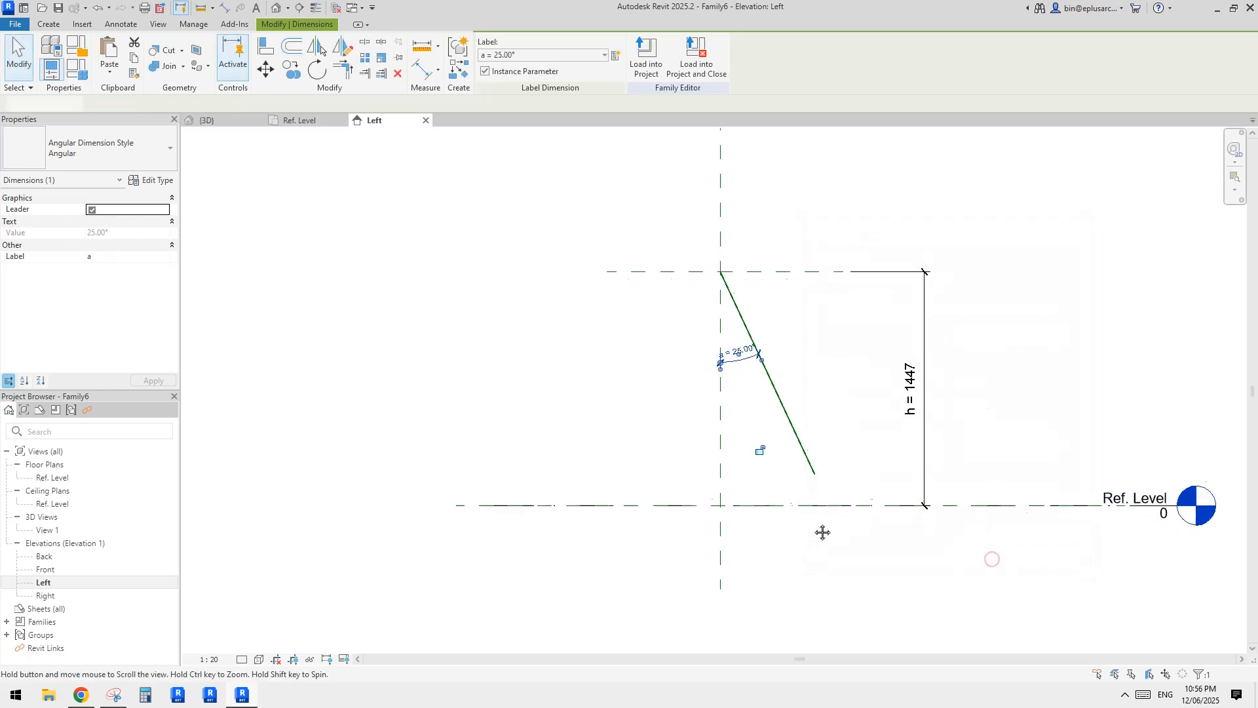
{"action": "left_click", "coordinate": [745, 407]}
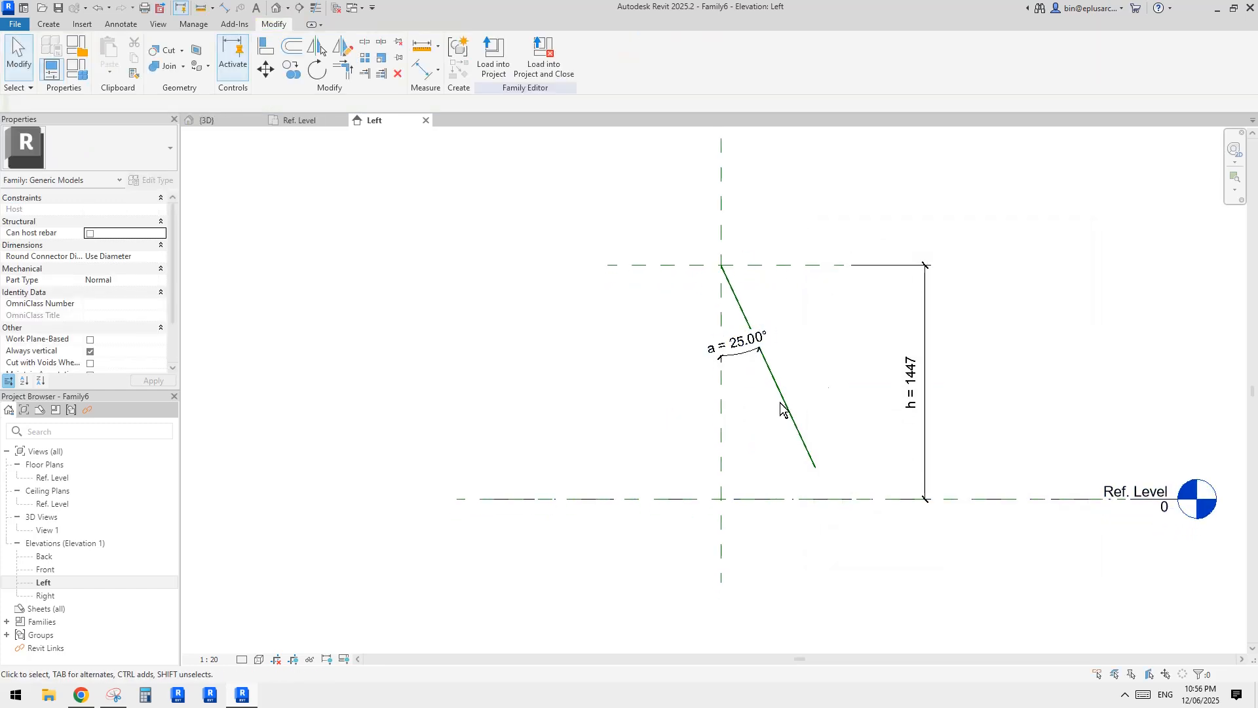
Step: Close the inactive views and check the reference line's locked constraints in the Left elevation
{"action": "scroll", "coordinate": [777, 415], "scroll_direction": "down", "scroll_amount": 2}
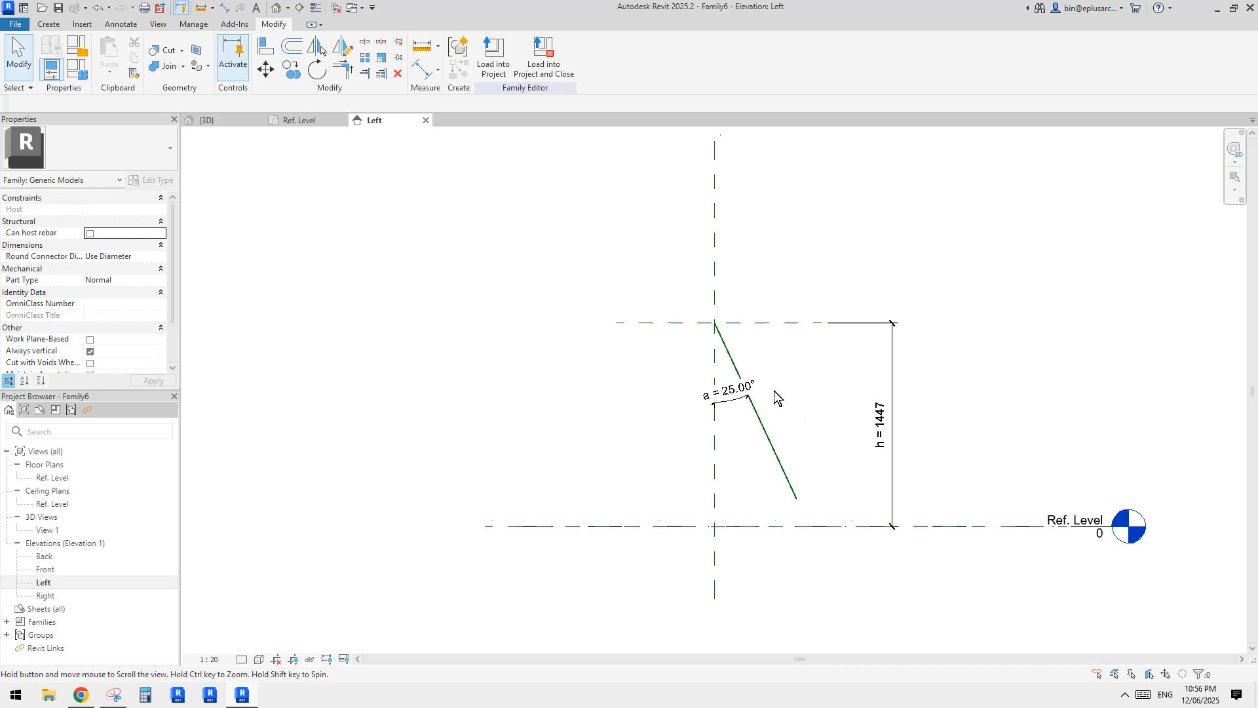
{"action": "middle_click_drag", "start_coordinate": [806, 391], "coordinate": [793, 407]}
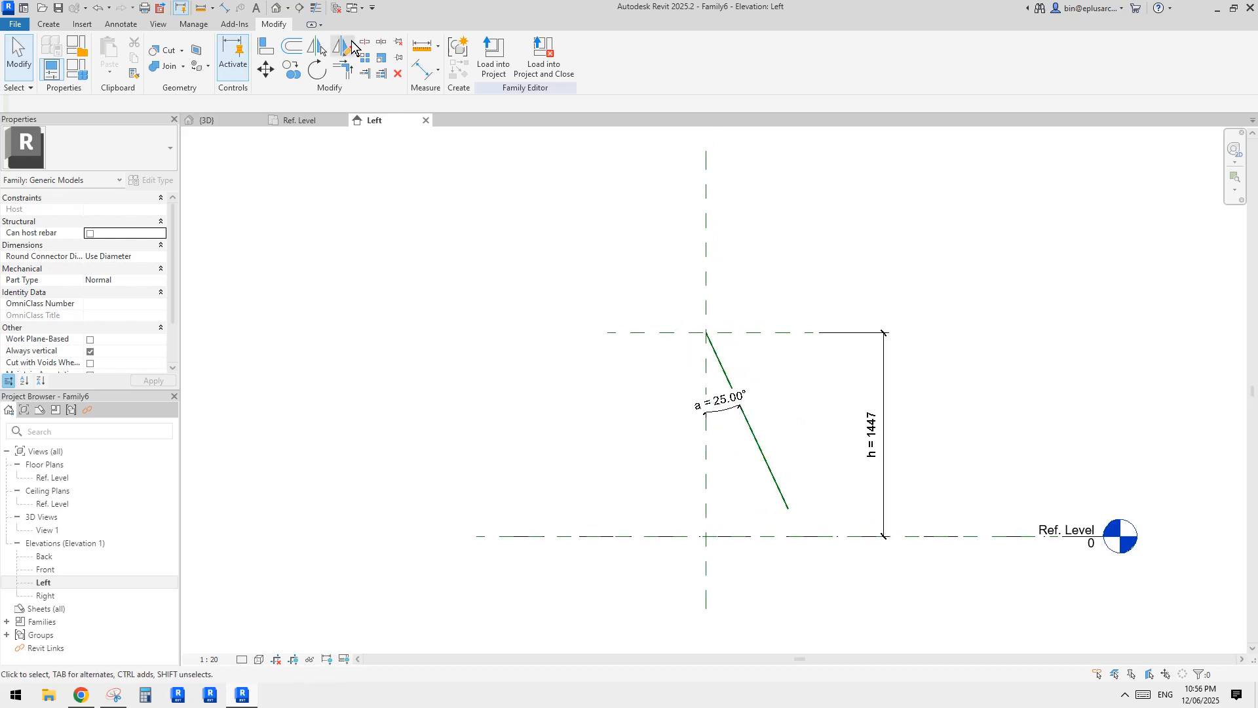
{"action": "left_click", "coordinate": [338, 9]}
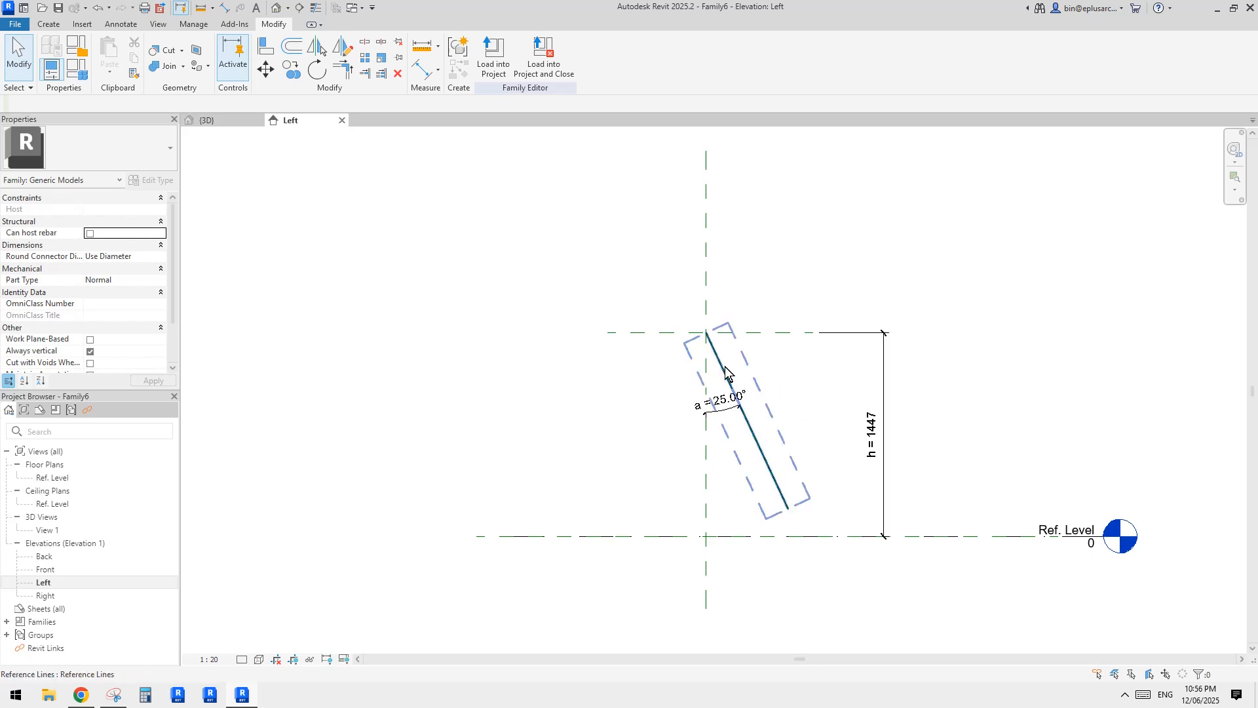
{"action": "left_click", "coordinate": [733, 386]}
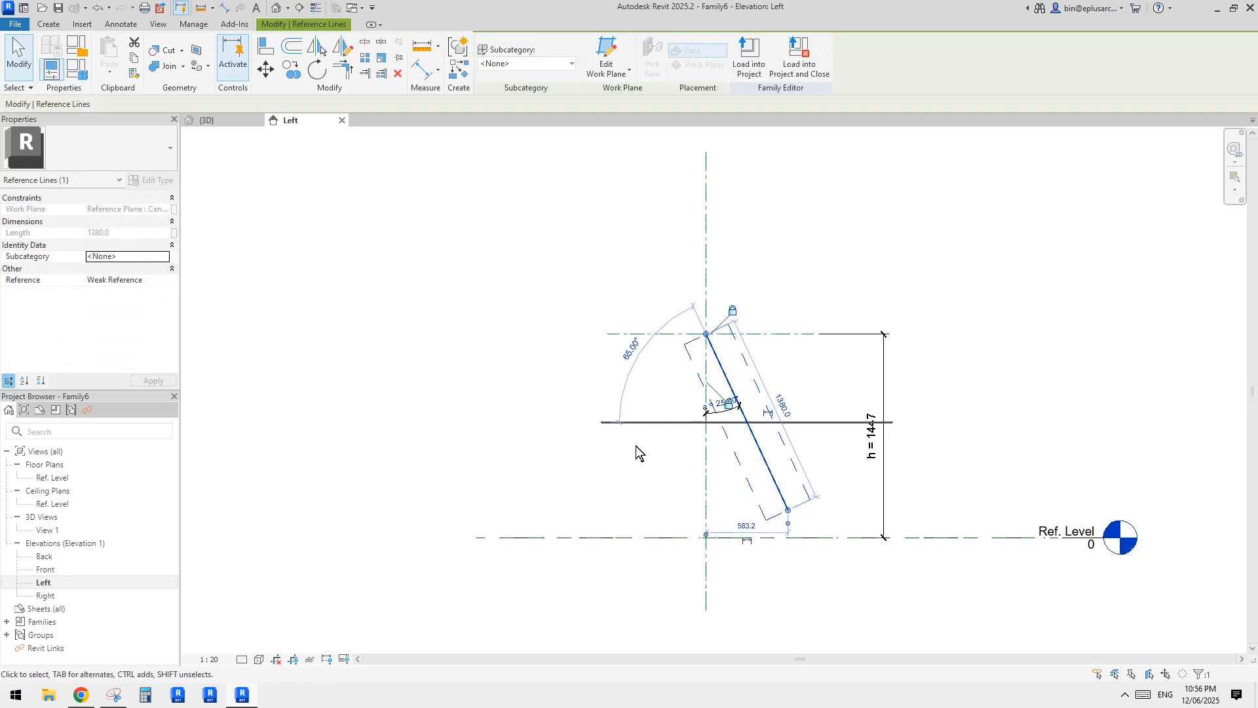
{"action": "left_click", "coordinate": [636, 446]}
Step: Make the panel family Family5 Work Plane-Based instead of Always vertical and load it into Family6
{"action": "left_click", "coordinate": [230, 121]}
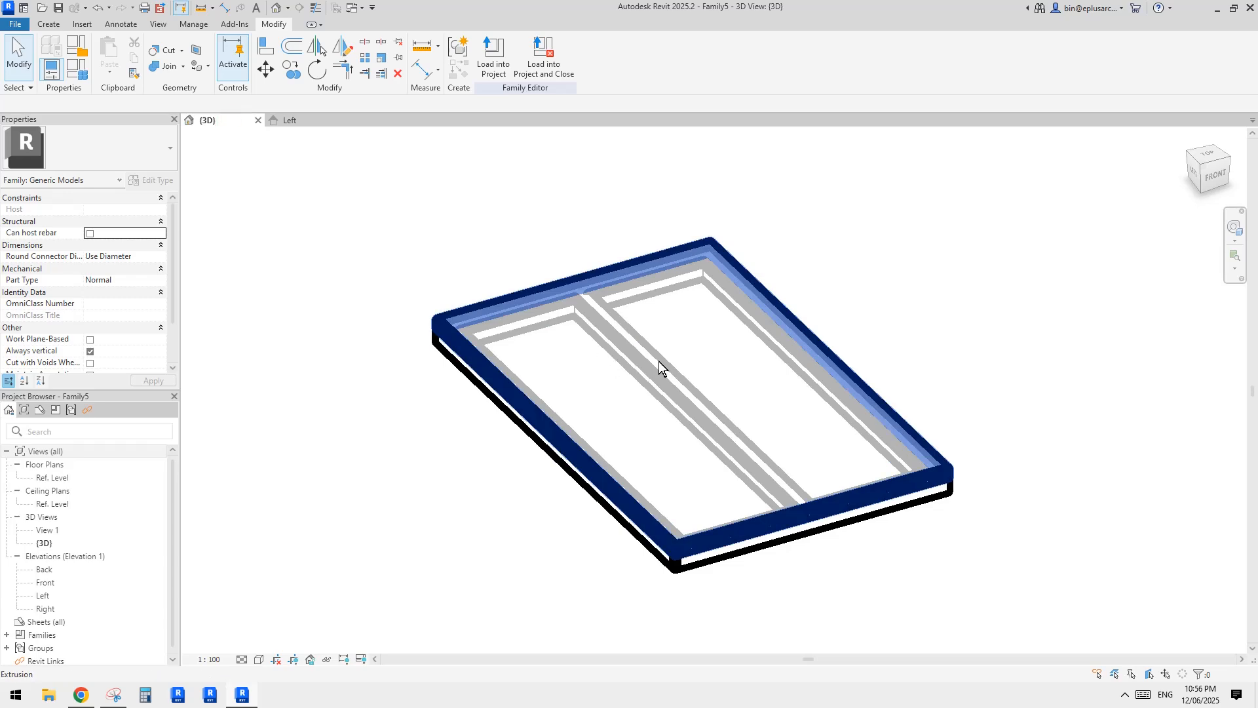
{"action": "scroll", "coordinate": [629, 350], "scroll_direction": "down", "scroll_amount": 1}
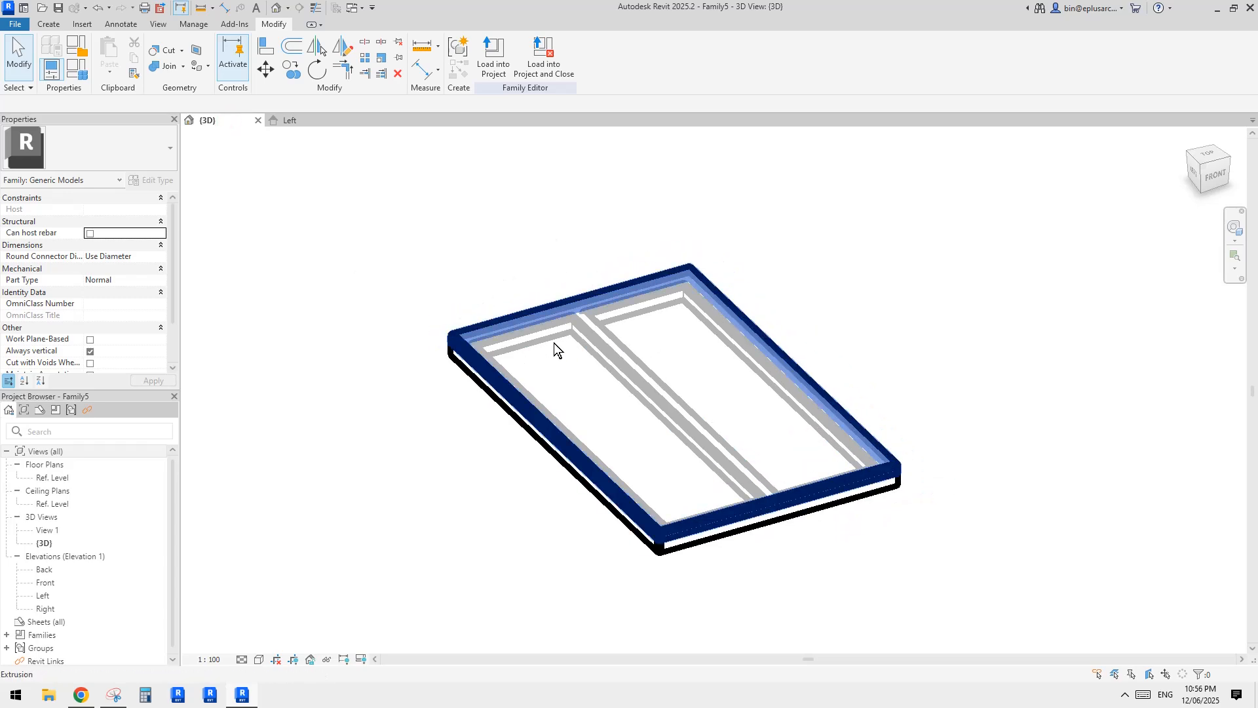
{"action": "scroll", "coordinate": [109, 336], "scroll_direction": "down", "scroll_amount": 2}
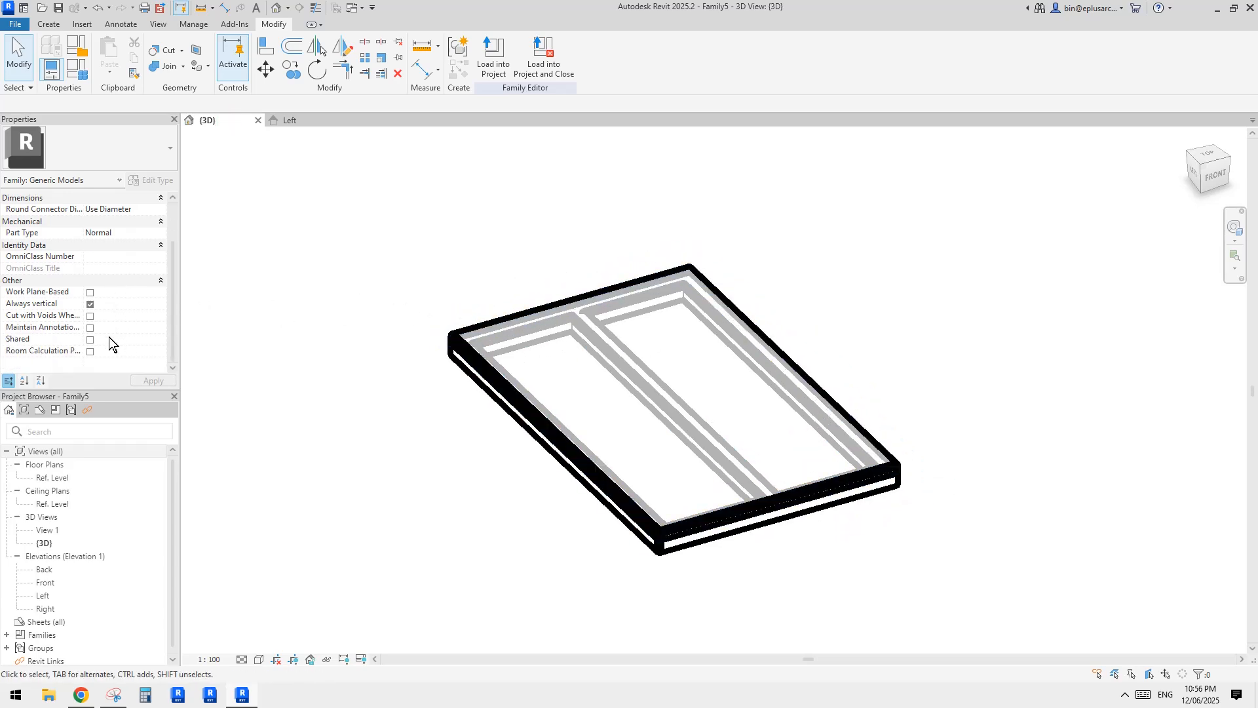
{"action": "left_click", "coordinate": [89, 304]}
{"action": "left_click", "coordinate": [90, 293]}
{"action": "left_click", "coordinate": [491, 63]}
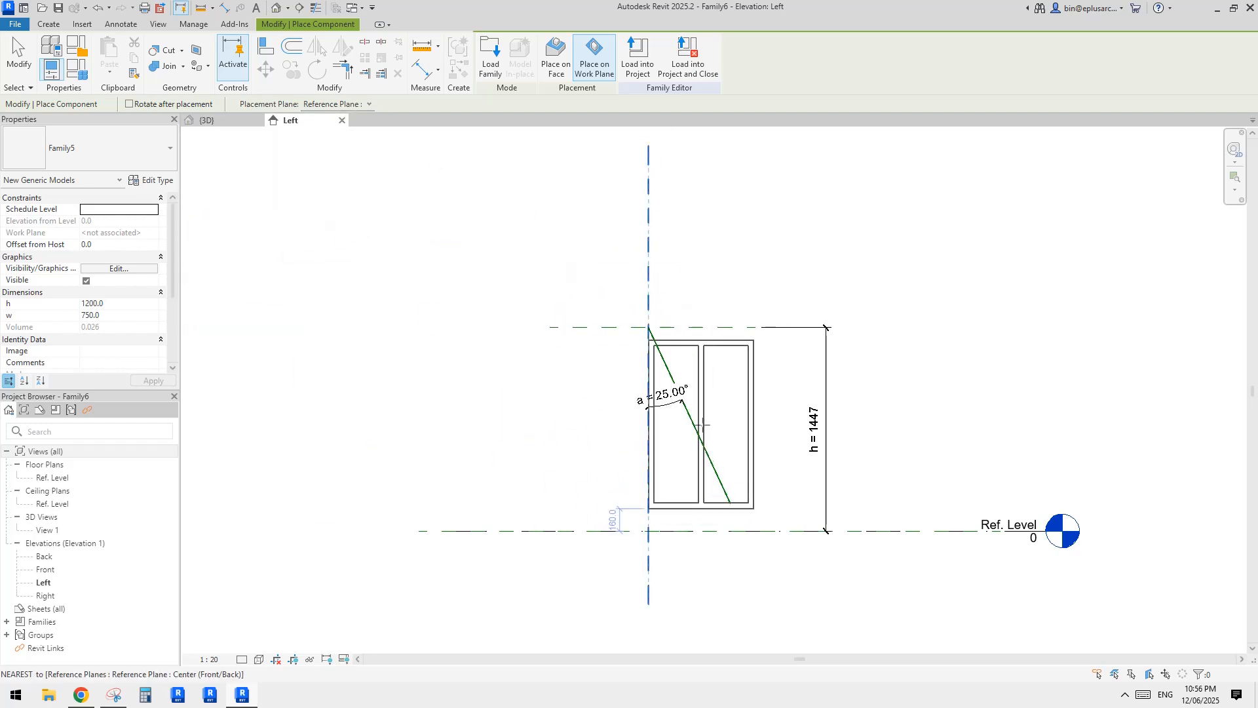
Step: Pick a plane of the angled reference line as the component's placement plane and open 3D View: View 1
{"action": "left_click", "coordinate": [360, 104]}
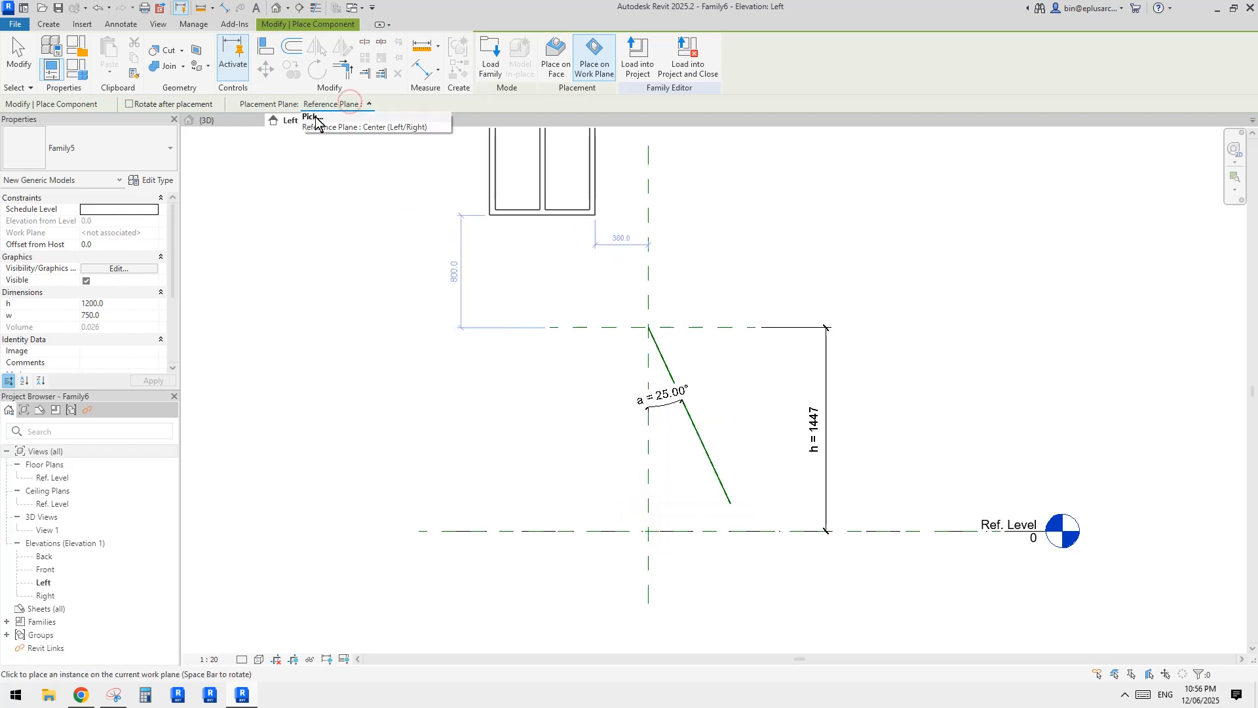
{"action": "left_click", "coordinate": [316, 118]}
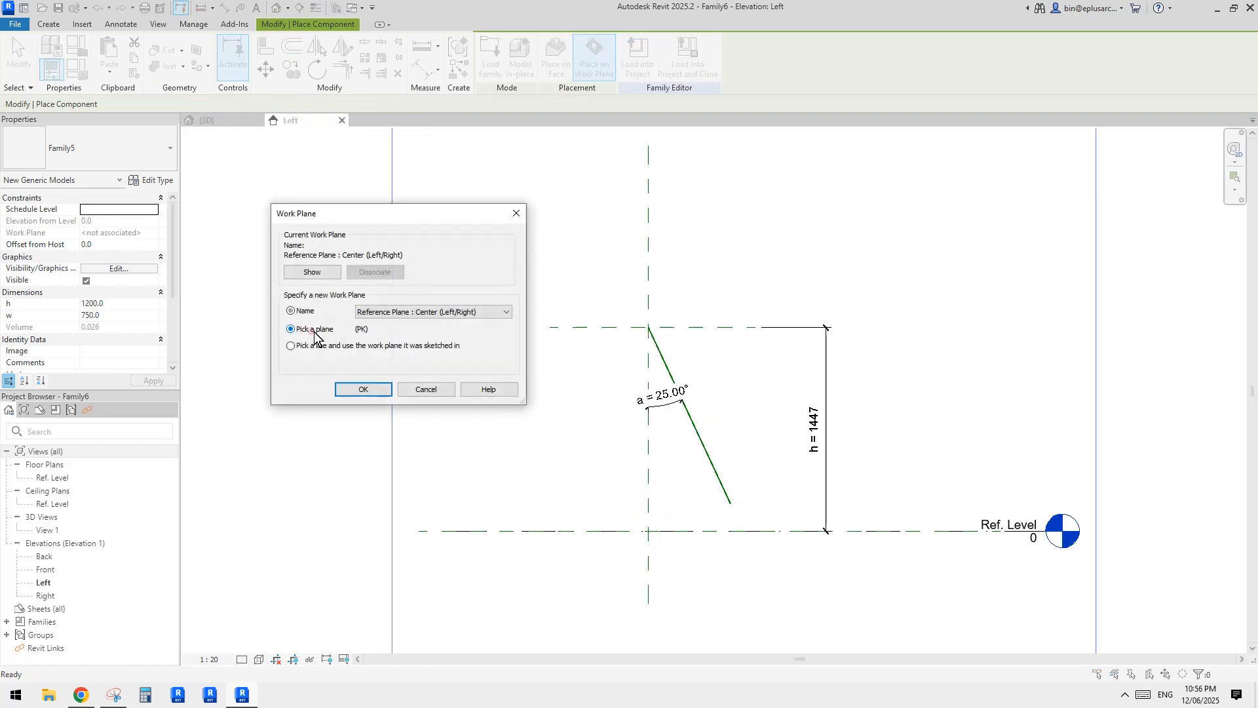
{"action": "left_click", "coordinate": [358, 389]}
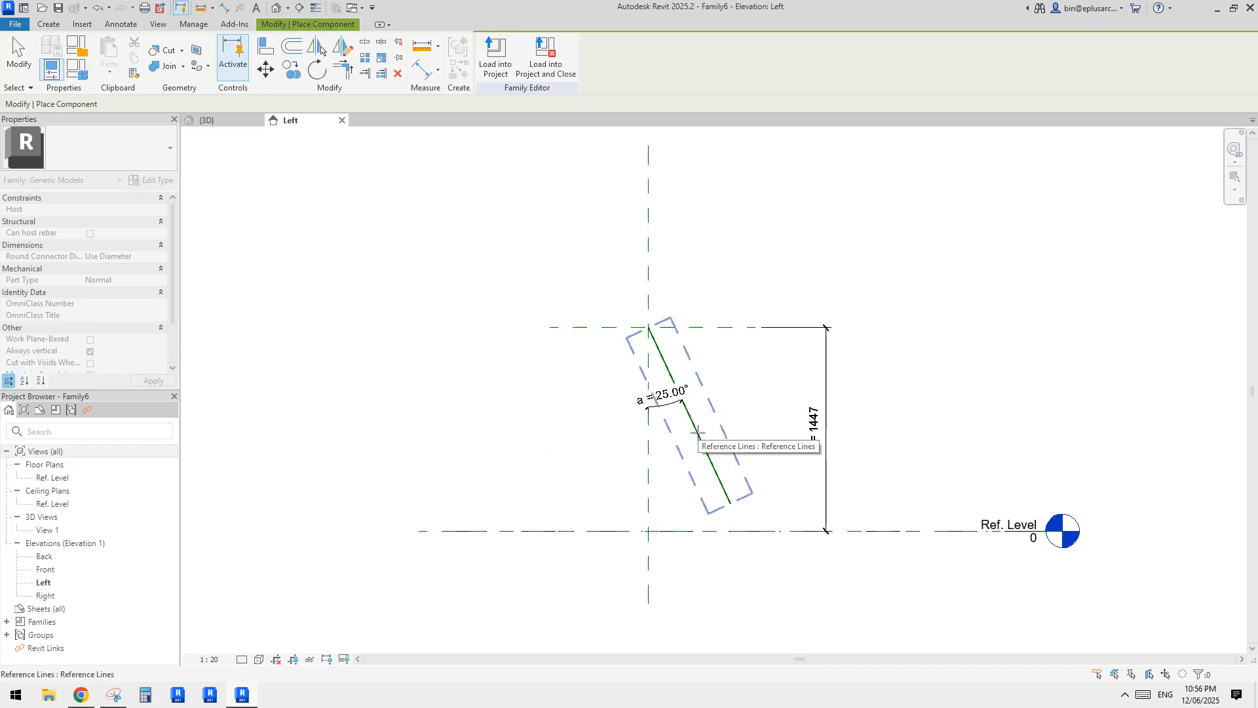
{"action": "left_click", "coordinate": [697, 431]}
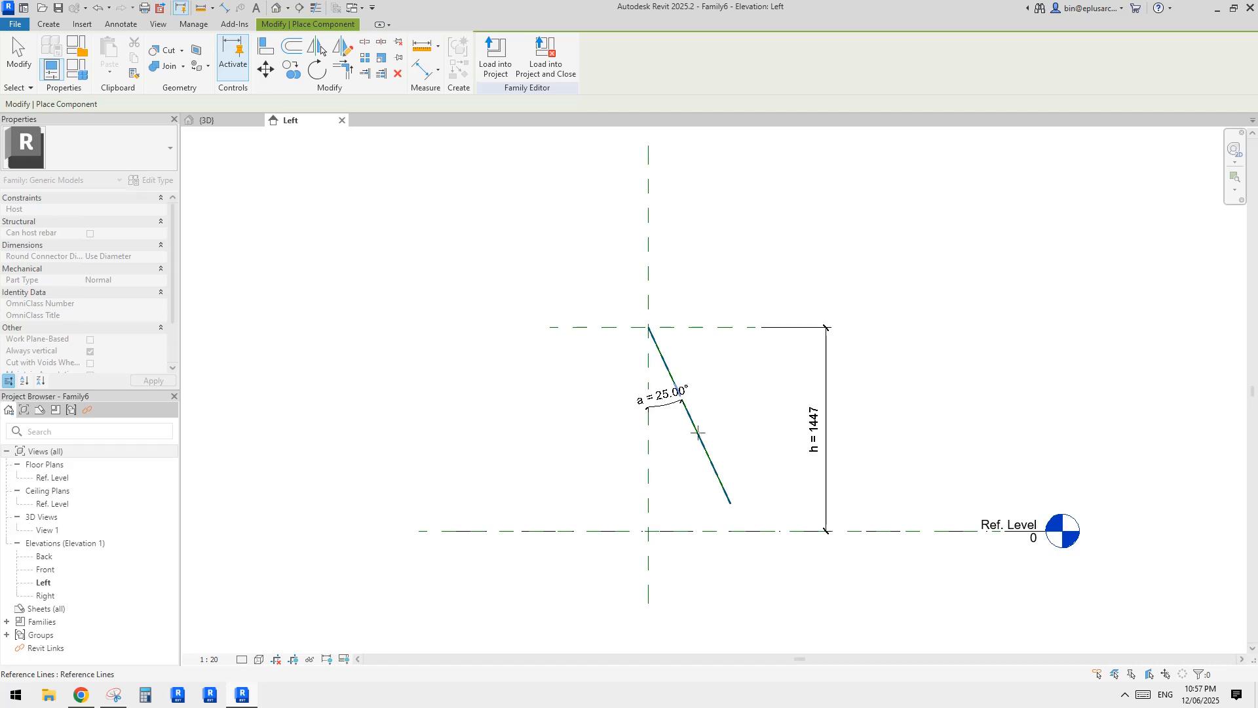
{"action": "double_click", "coordinate": [698, 431]}
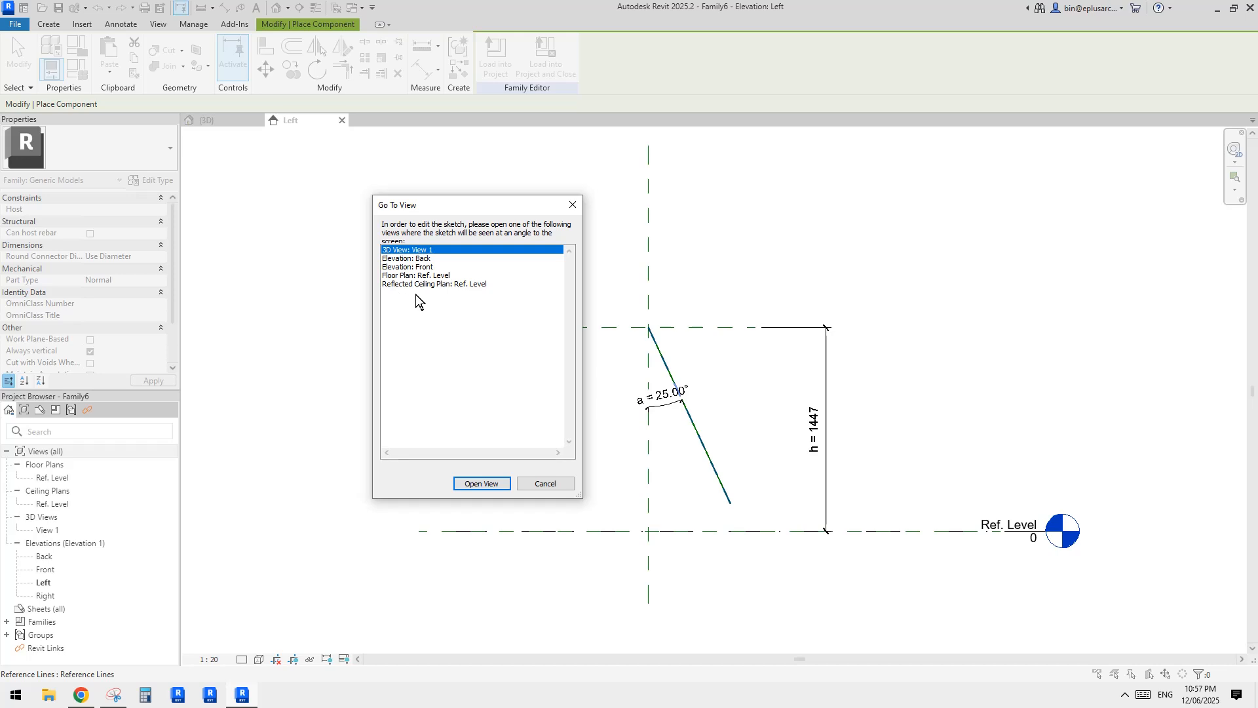
{"action": "left_click", "coordinate": [470, 484]}
Step: Place the Family5 panel upright along the angled reference line, centred on the line's midpoint
{"action": "middle_click_drag", "start_coordinate": [766, 420], "coordinate": [684, 343], "text": "shift"}
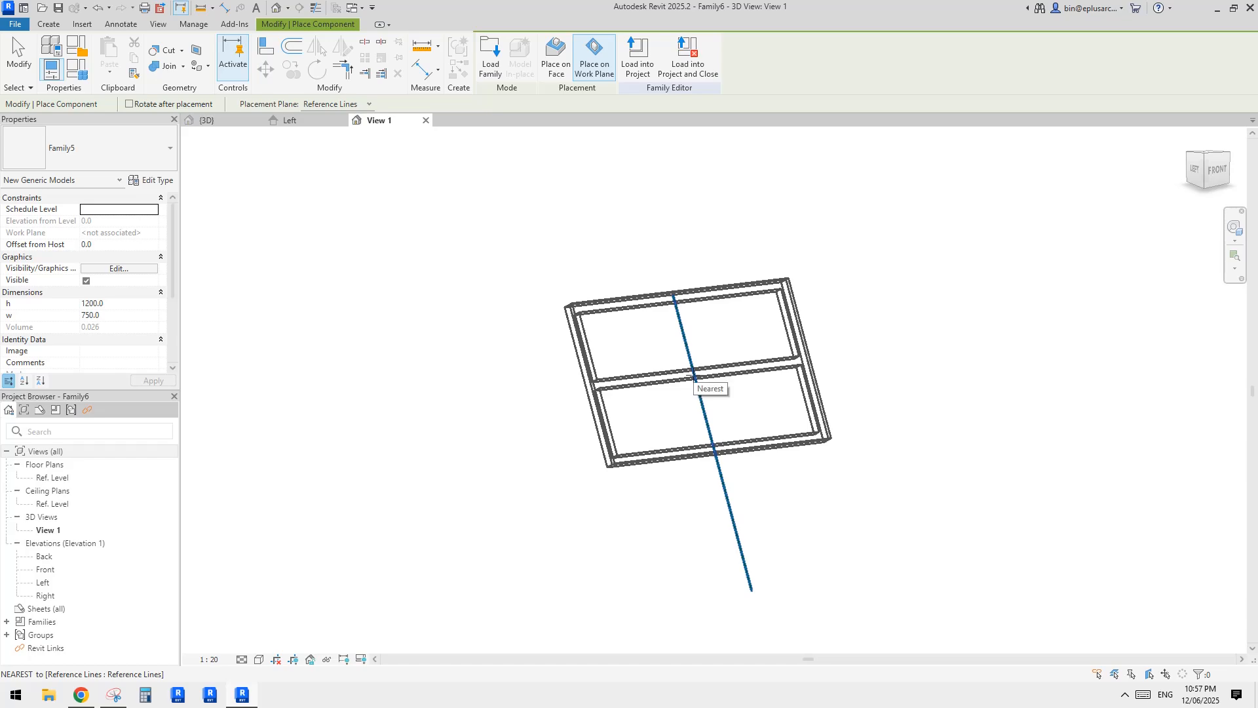
{"action": "key", "text": "space"}
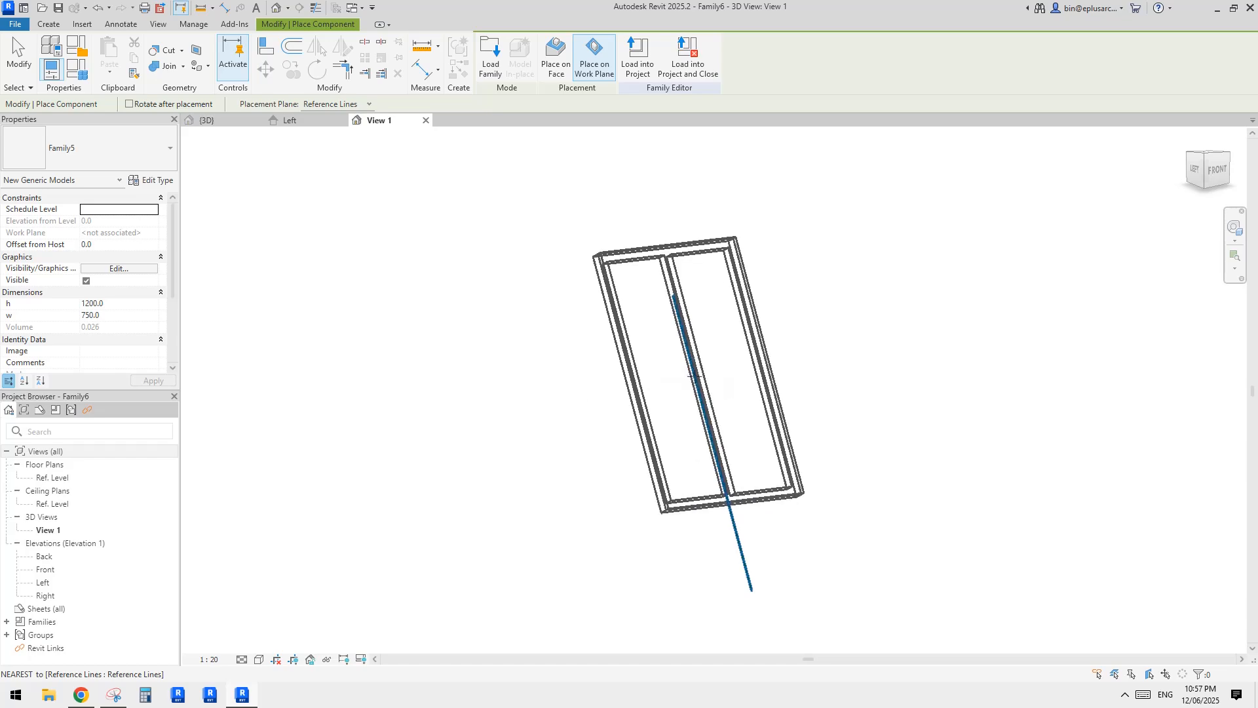
{"action": "mouse_move", "coordinate": [694, 377]}
{"action": "middle_mouse_down", "text": "shift"}
{"action": "mouse_move", "coordinate": [872, 380]}
{"action": "mouse_move", "coordinate": [688, 378]}
{"action": "middle_mouse_up", "text": "shift"}
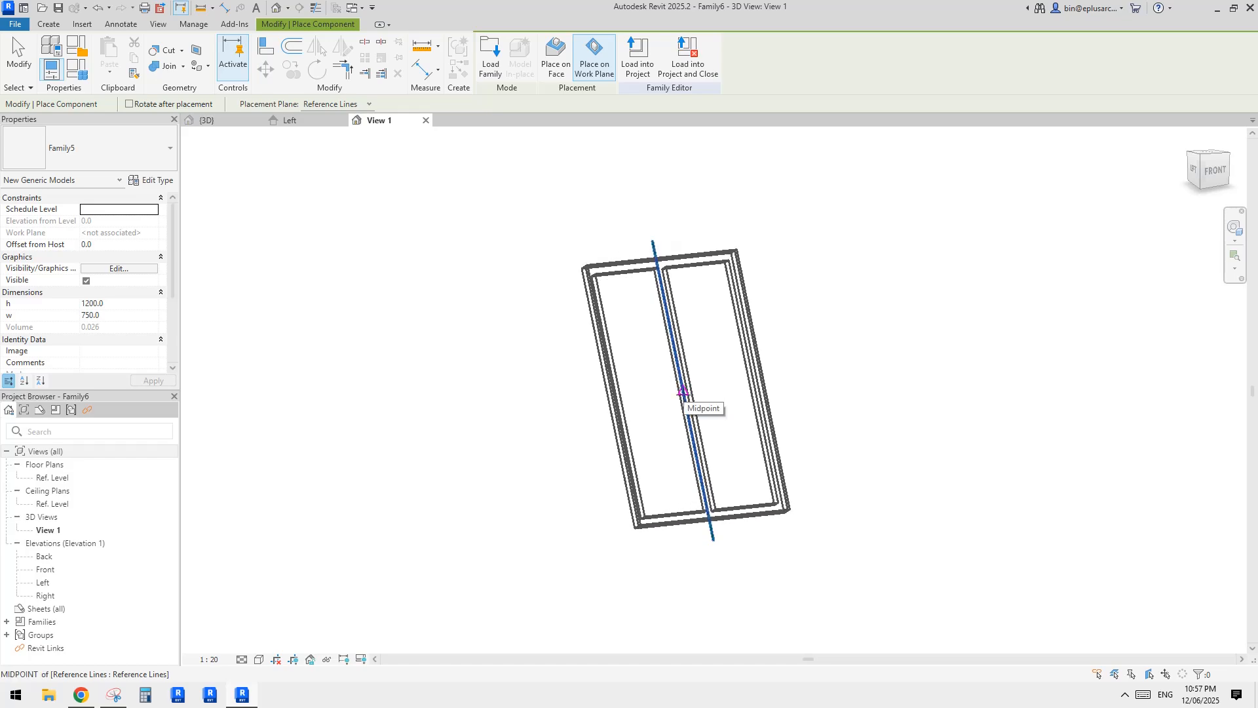
{"action": "left_click", "coordinate": [682, 392]}
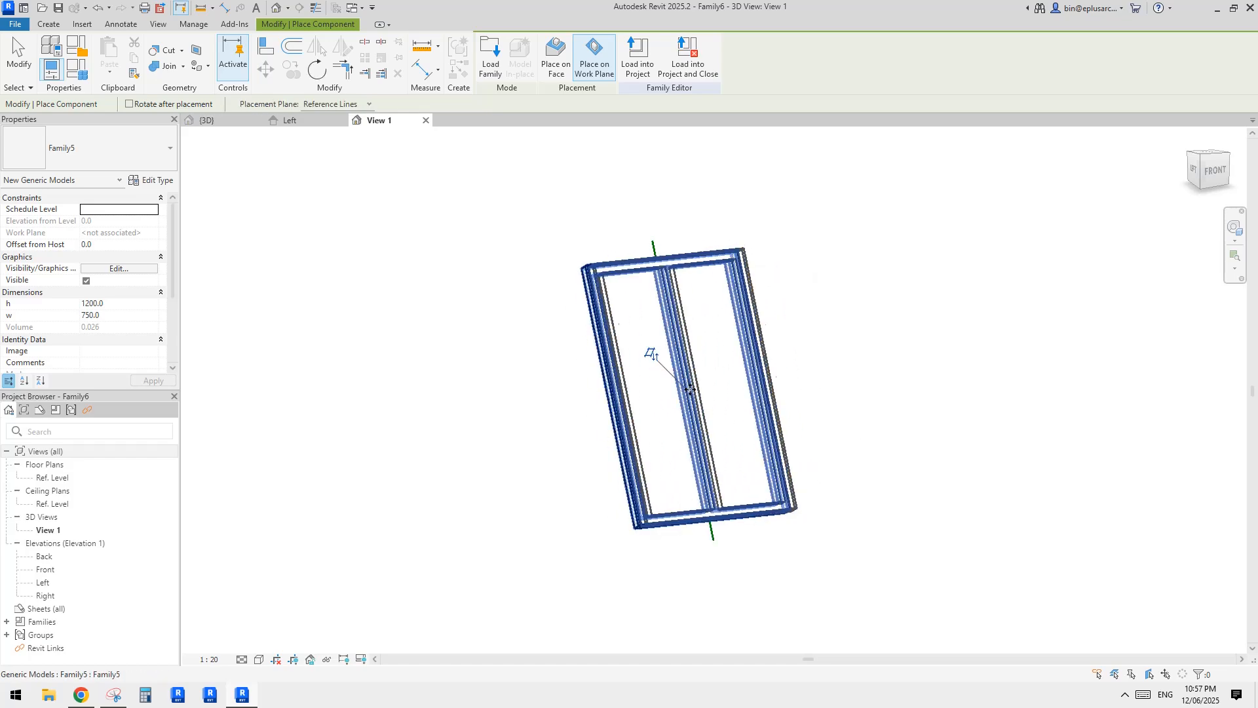
{"action": "key", "text": "Escape"}
{"action": "middle_click_drag", "start_coordinate": [707, 352], "coordinate": [690, 377], "text": "shift"}
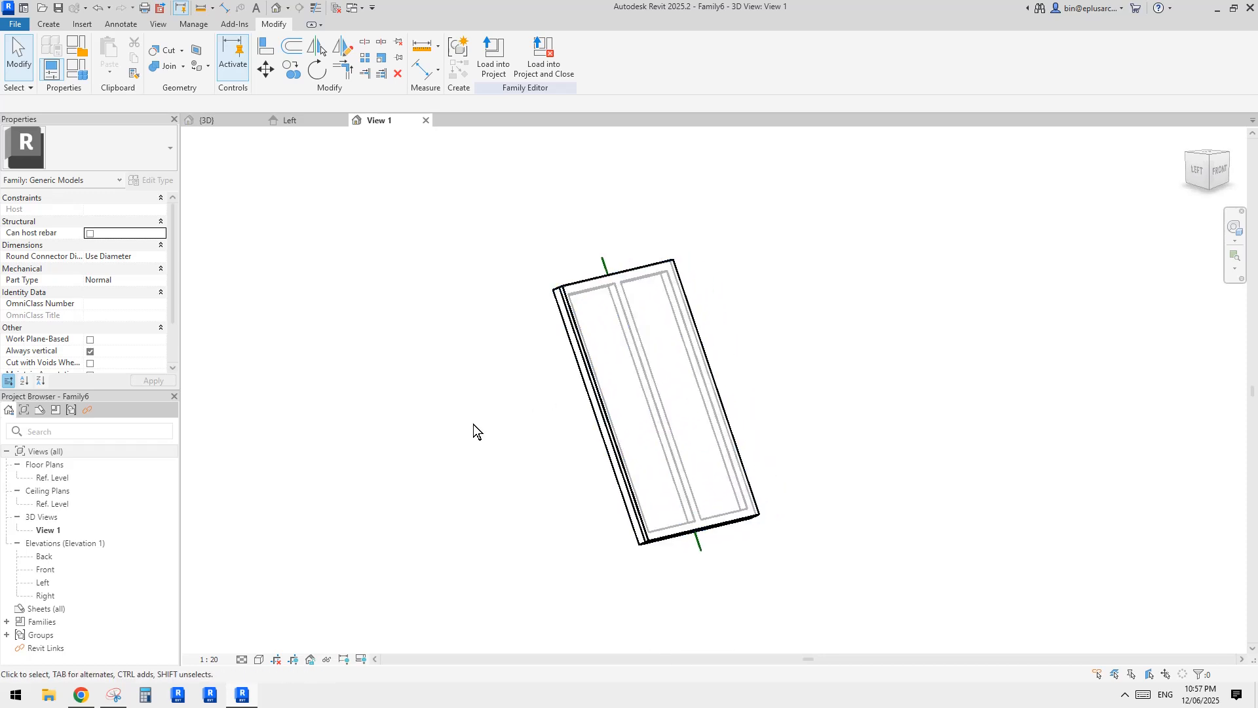
Step: Open the Left elevation and select the angled reference line to examine its constraints and temporary dimensions
{"action": "double_click", "coordinate": [43, 582]}
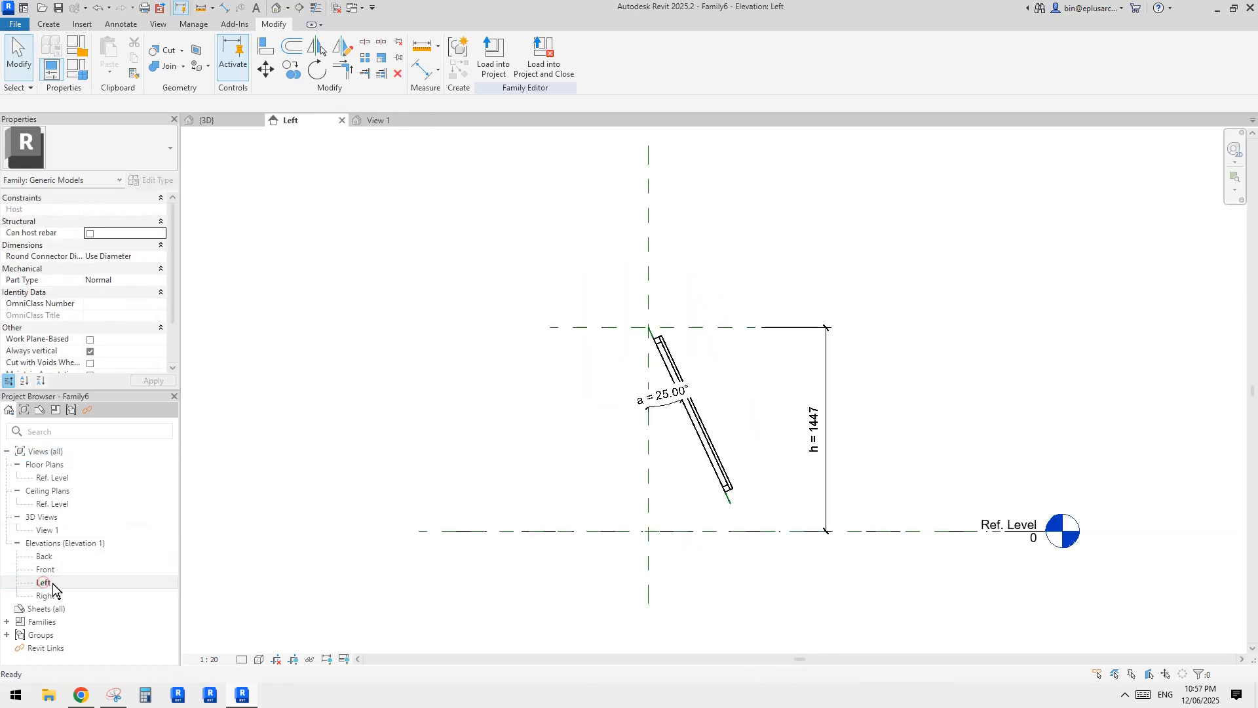
{"action": "scroll", "coordinate": [655, 452], "scroll_direction": "up", "scroll_amount": 2}
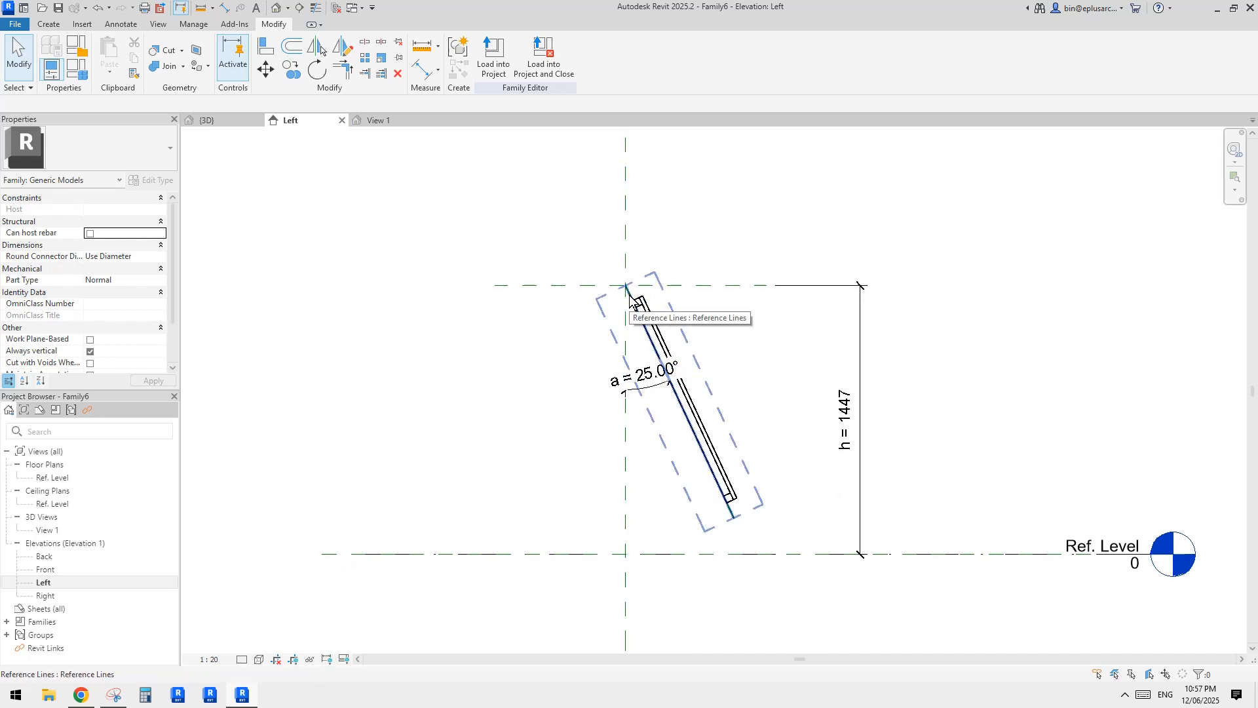
{"action": "middle_click_drag", "start_coordinate": [751, 442], "coordinate": [757, 442]}
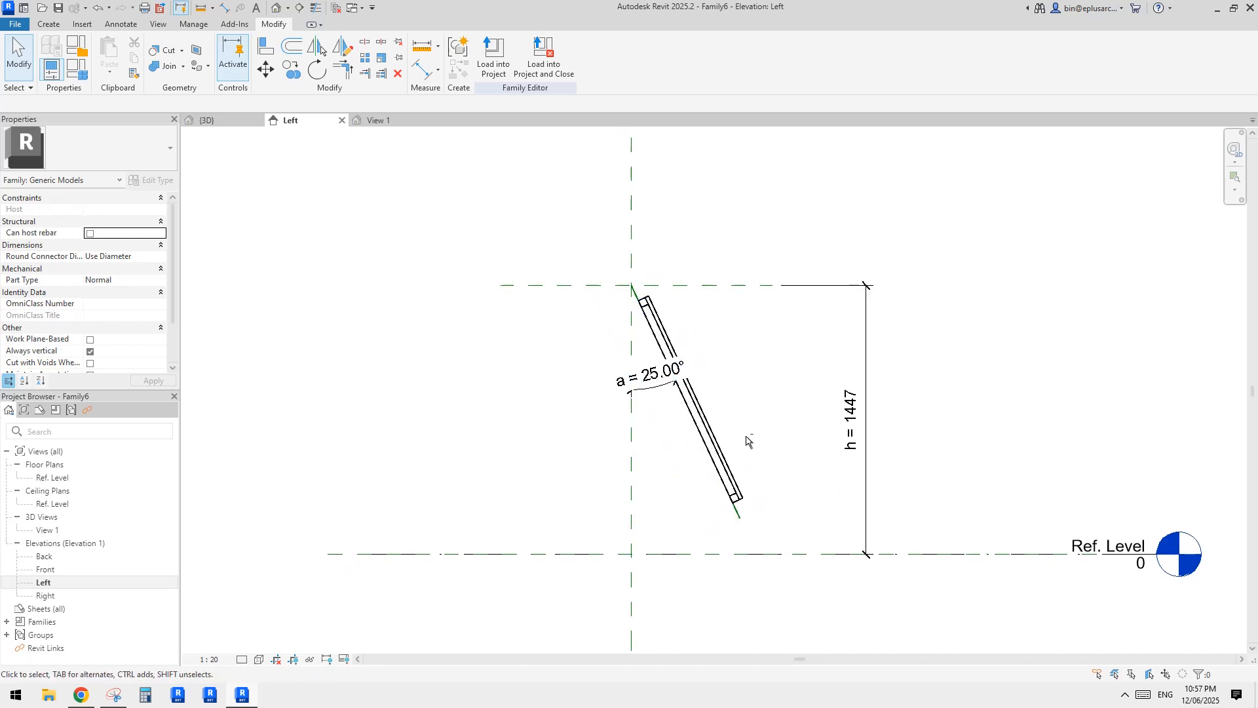
{"action": "left_click", "coordinate": [632, 289]}
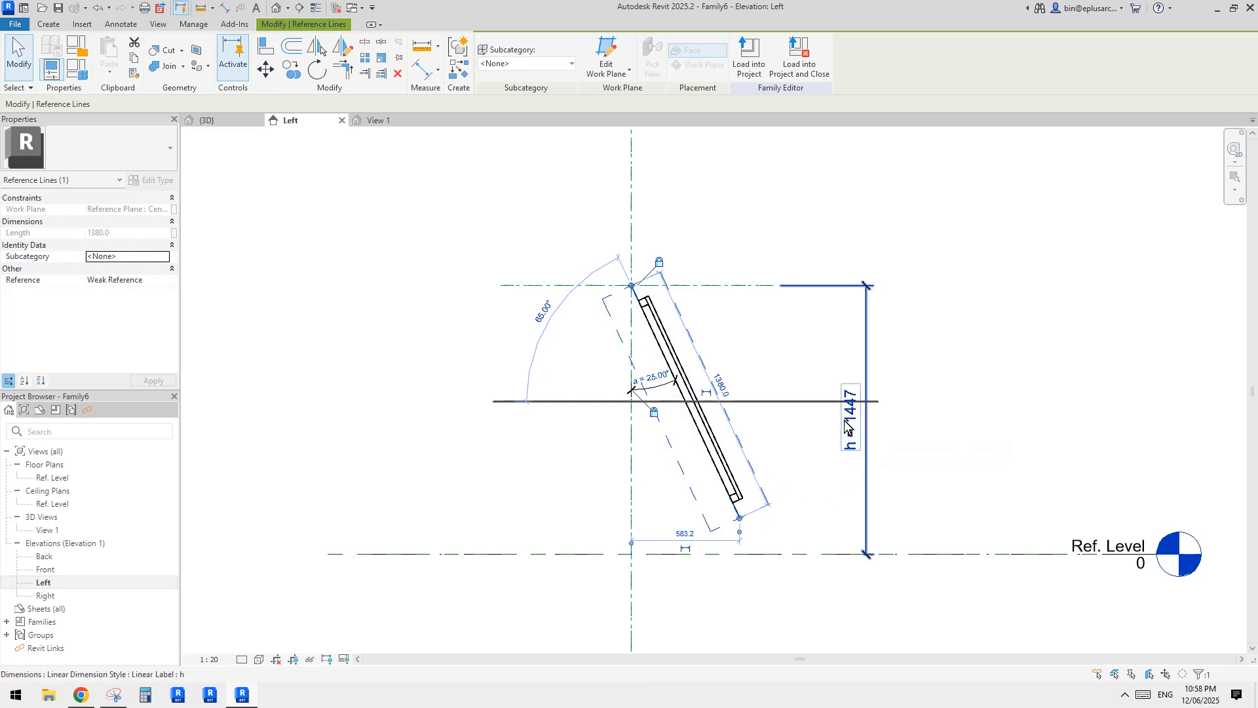
{"action": "left_click", "coordinate": [804, 462]}
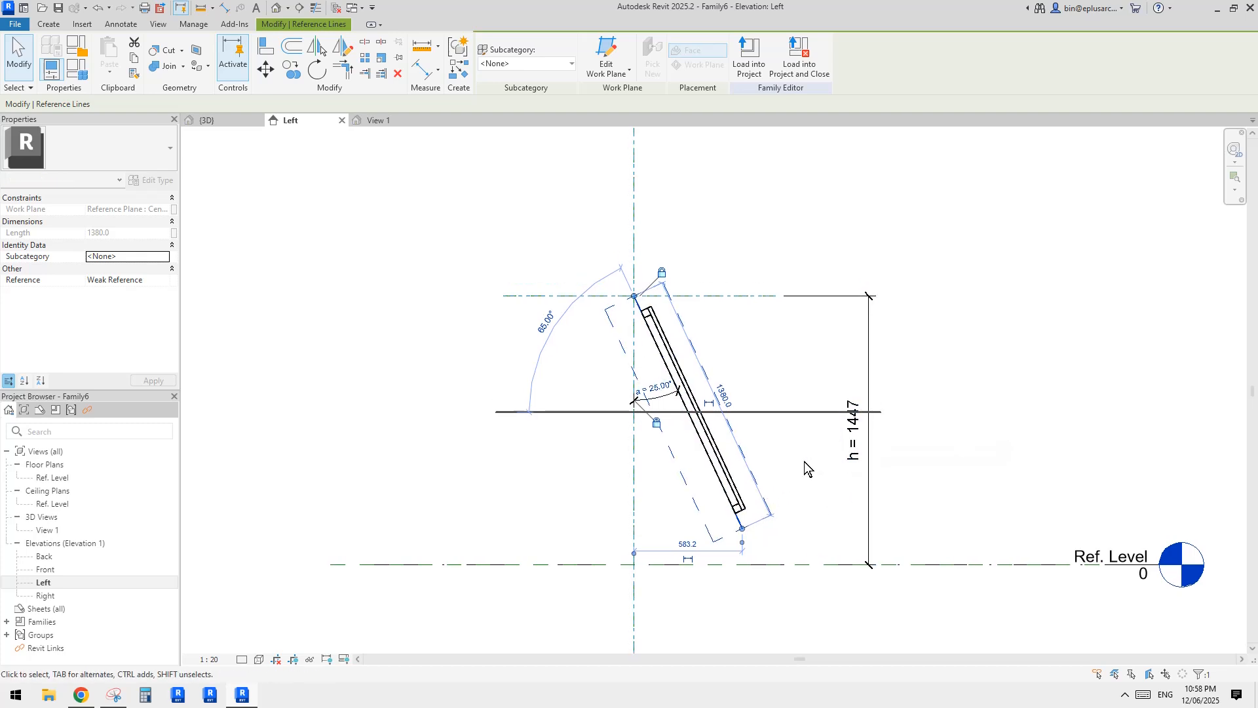
Step: Add a permanent length dimension for the angled reference line, offset it clear of the panel, and label it with parameter h
{"action": "left_click", "coordinate": [742, 532]}
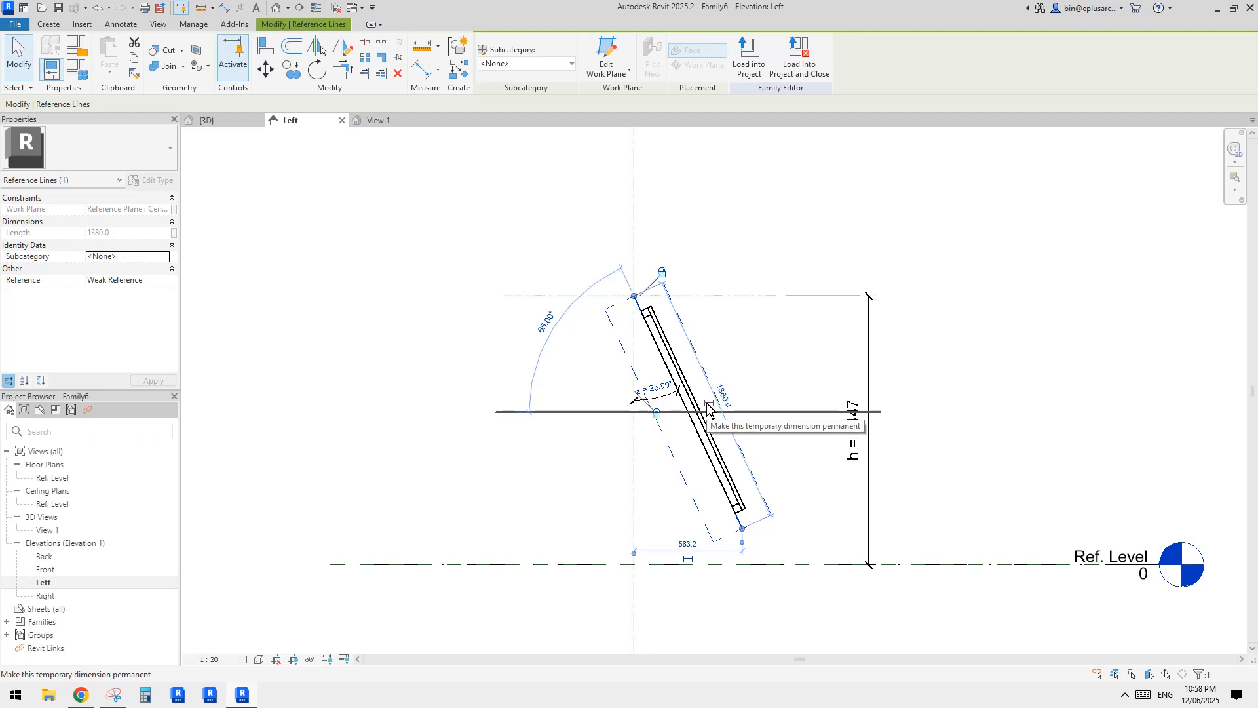
{"action": "left_click", "coordinate": [709, 405]}
{"action": "left_click", "coordinate": [741, 394]}
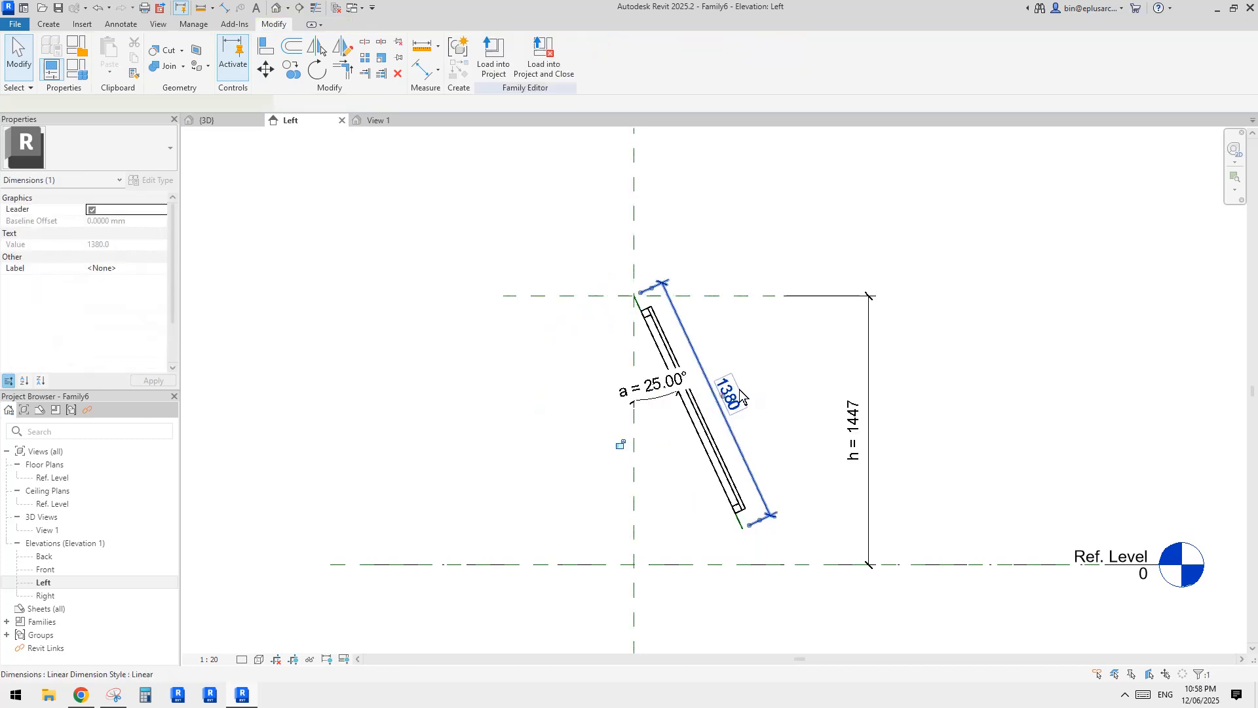
{"action": "left_click_drag", "start_coordinate": [719, 394], "coordinate": [775, 392]}
{"action": "left_click", "coordinate": [599, 56]}
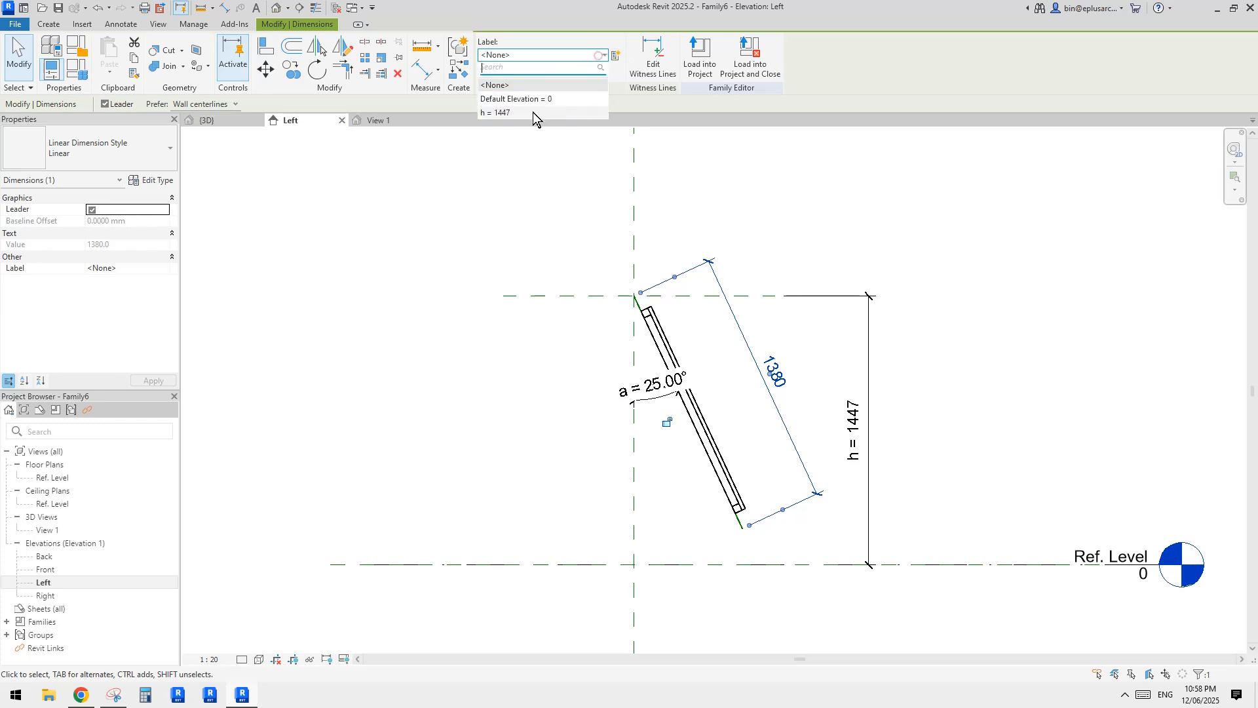
{"action": "left_click", "coordinate": [492, 113]}
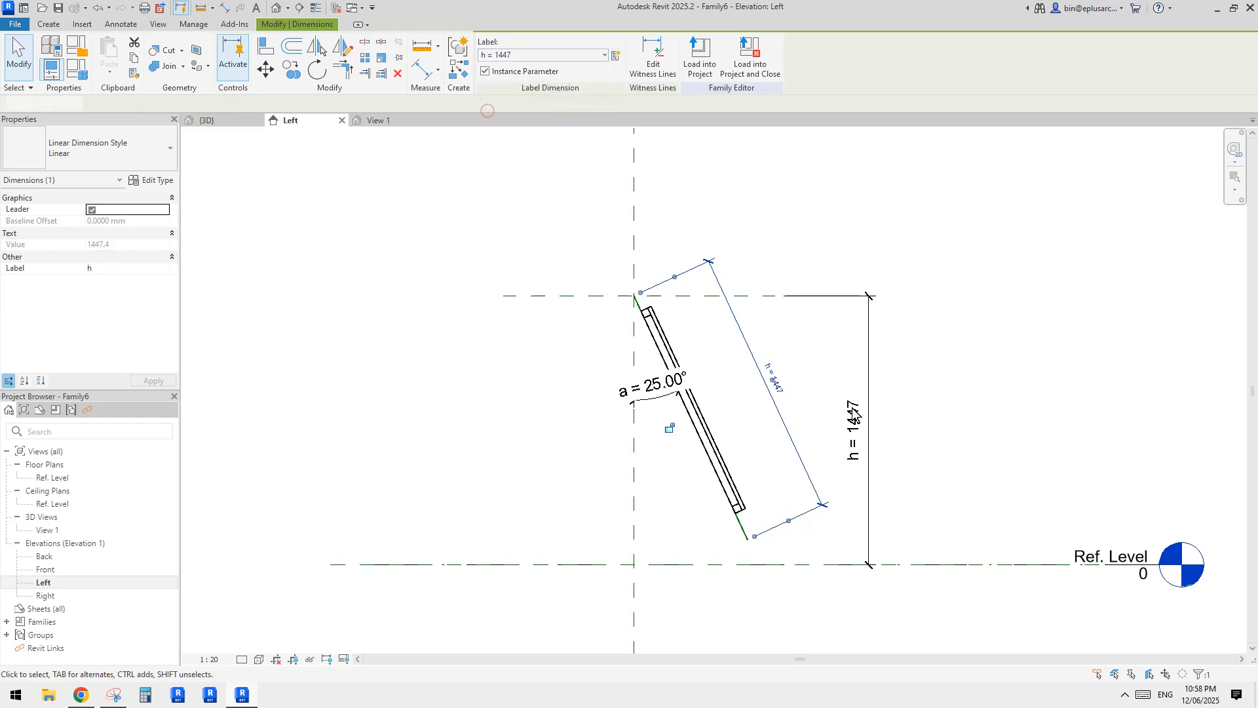
{"action": "left_click", "coordinate": [762, 431]}
Step: Test the h parameter by moving the upper horizontal reference plane up to a height of 1660 mm
{"action": "left_click", "coordinate": [645, 293]}
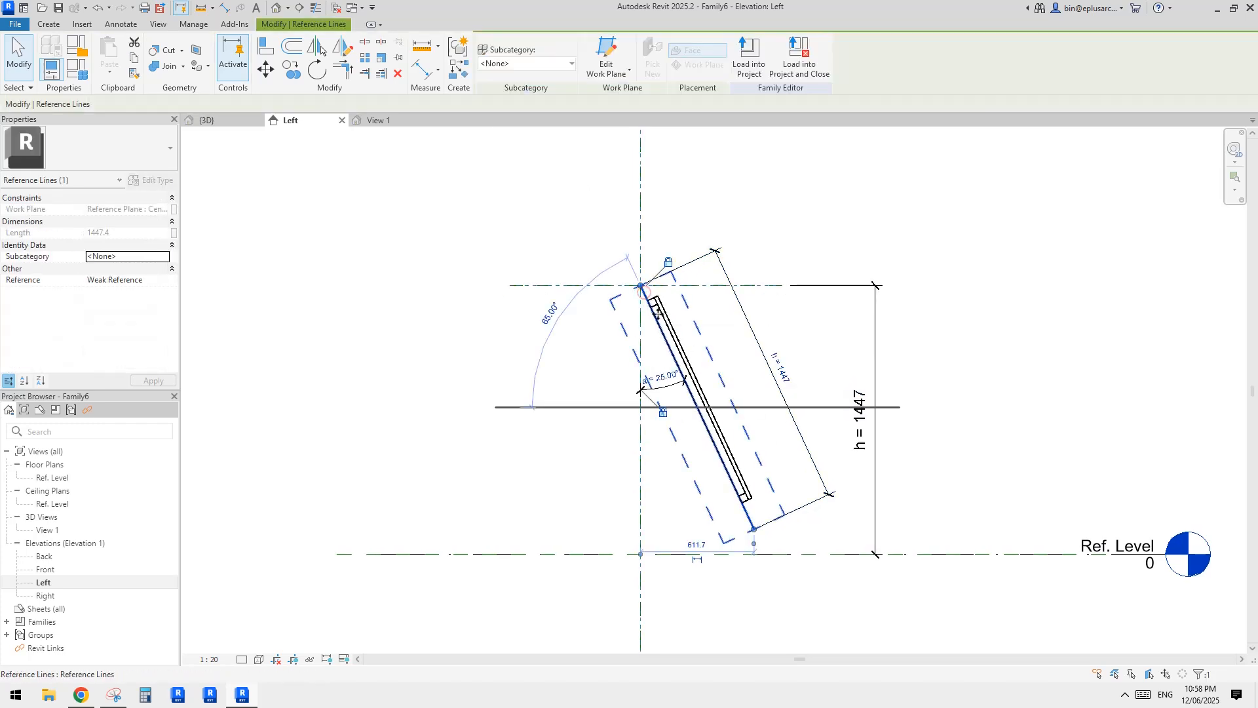
{"action": "key", "text": "Escape"}
{"action": "left_click_drag", "start_coordinate": [745, 286], "coordinate": [770, 245]}
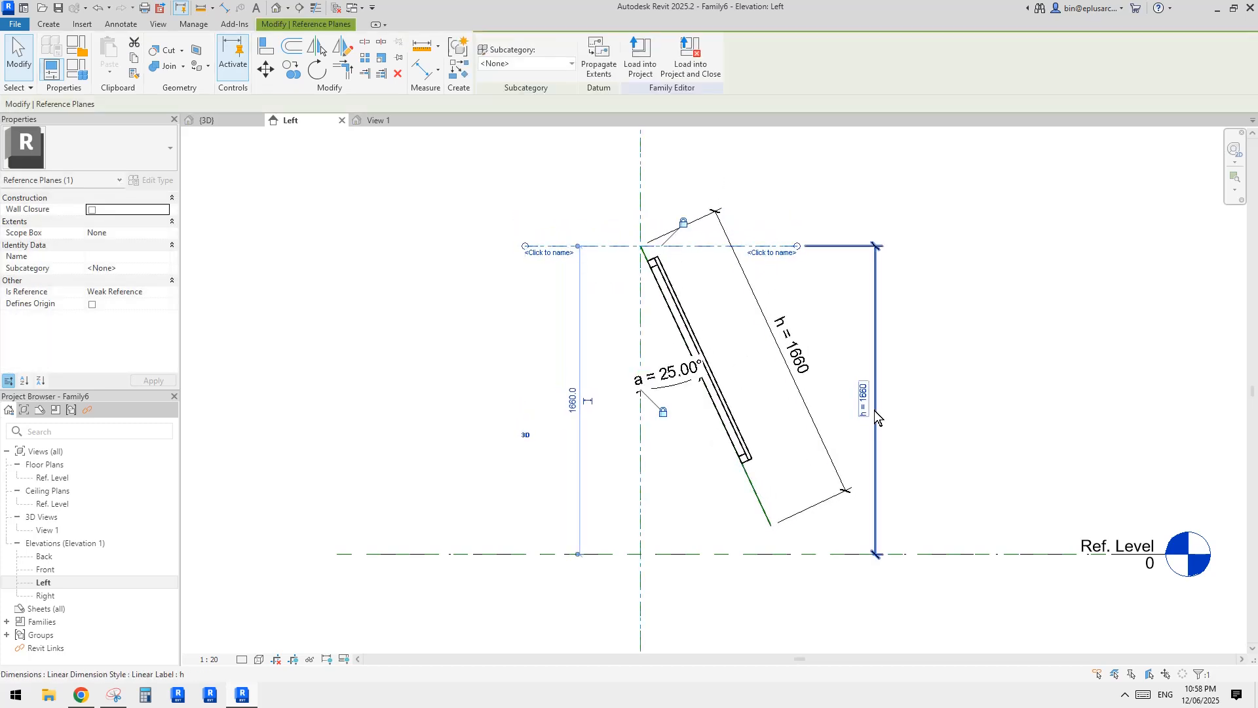
{"action": "key", "text": "Escape"}
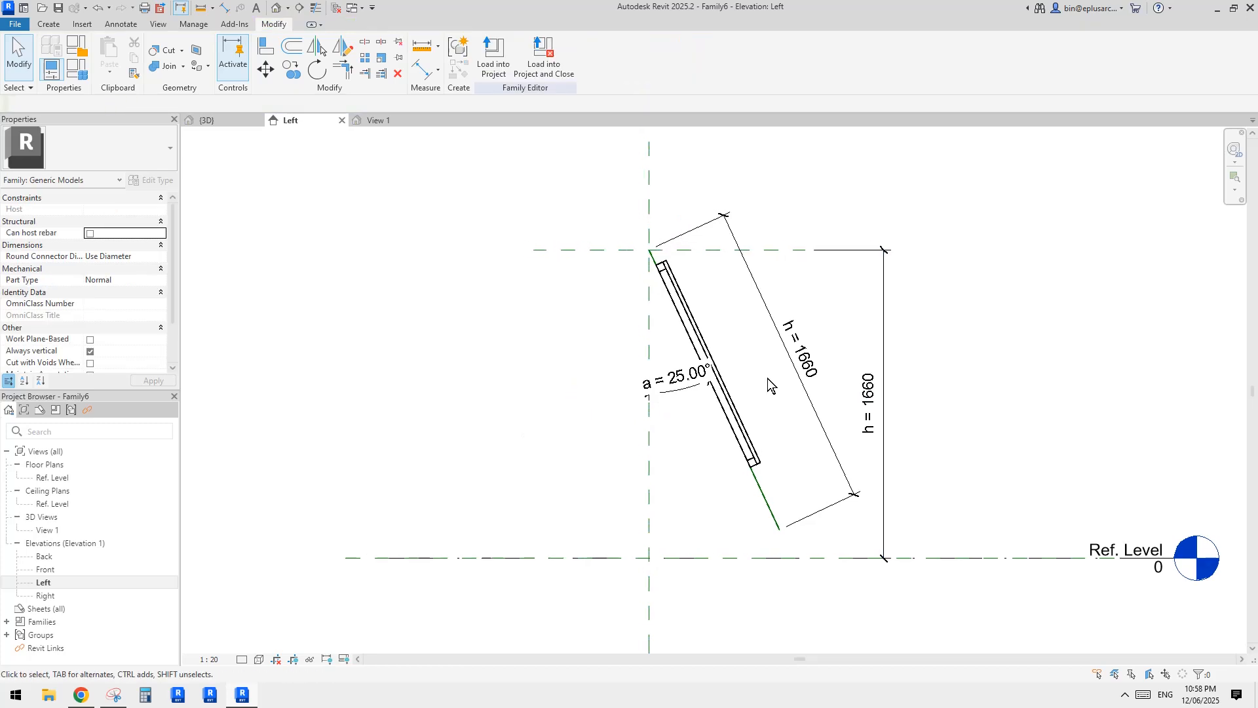
Step: Associate the hosted panel's h dimension with the family parameter h
{"action": "left_click", "coordinate": [717, 348]}
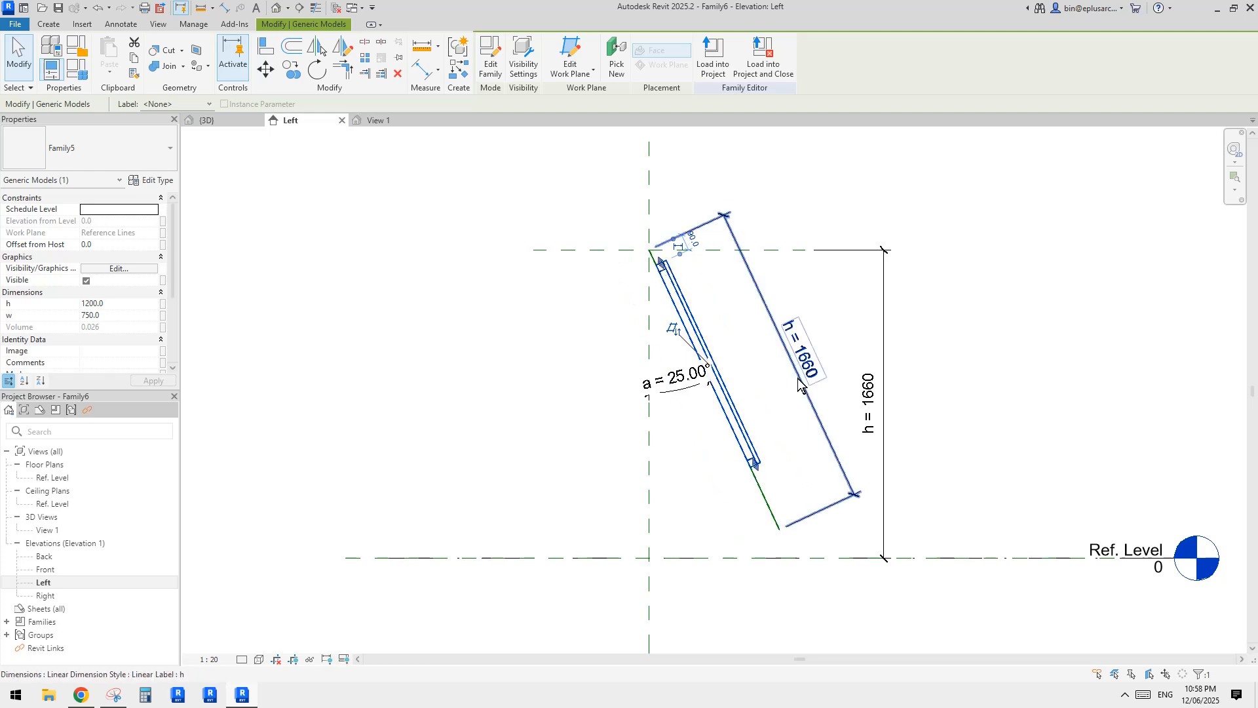
{"action": "left_click", "coordinate": [163, 305]}
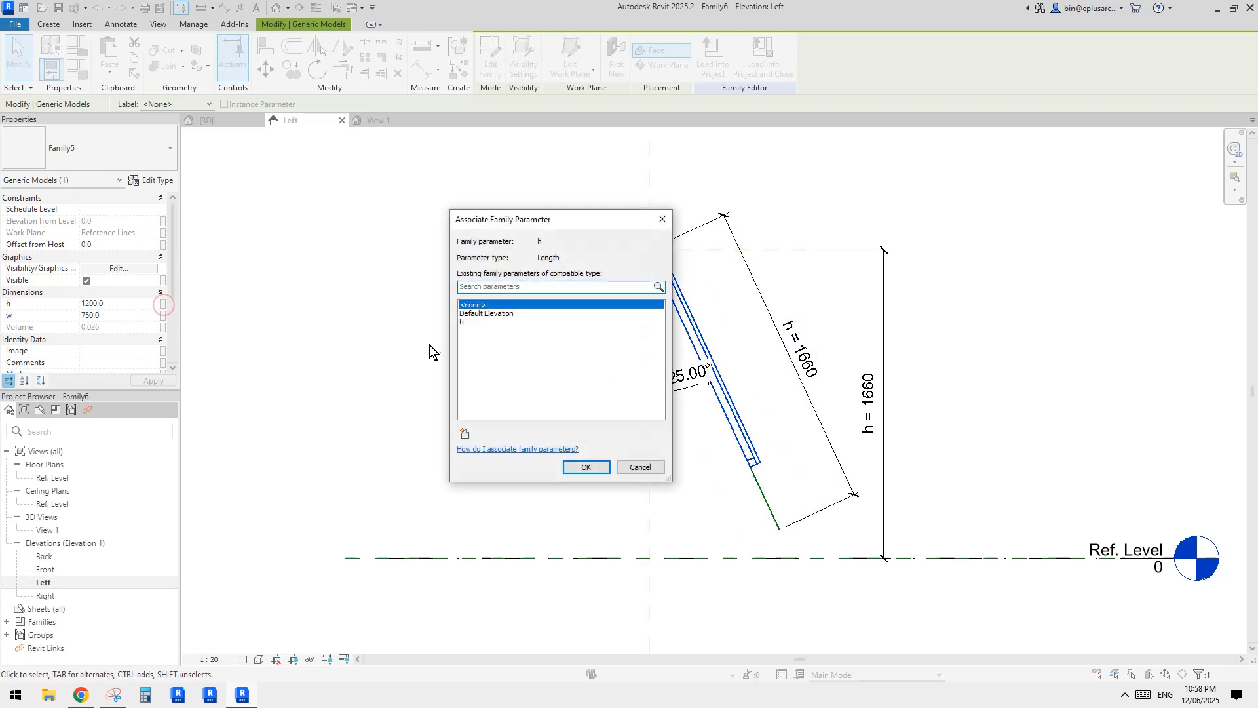
{"action": "left_click", "coordinate": [470, 322]}
{"action": "left_click", "coordinate": [586, 467]}
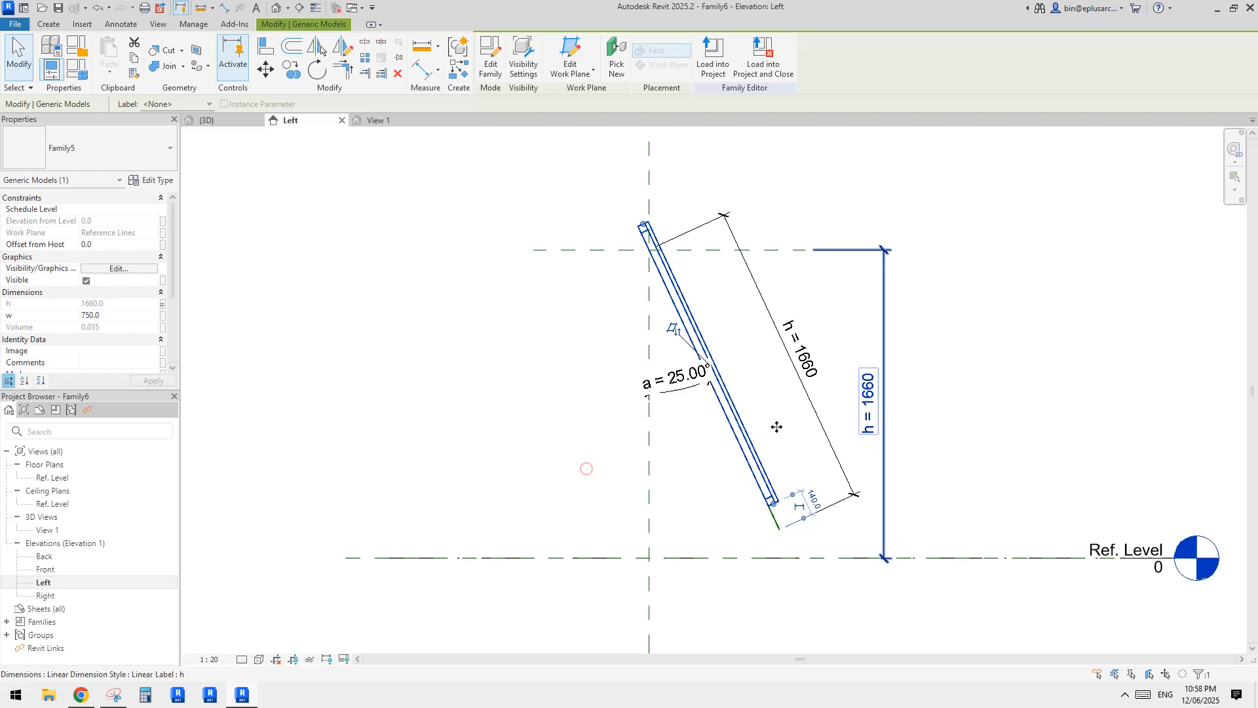
{"action": "left_click", "coordinate": [977, 387]}
Step: Move the panel along the angled reference line so its upper corner meets the line's upper endpoint
{"action": "left_click", "coordinate": [681, 288]}
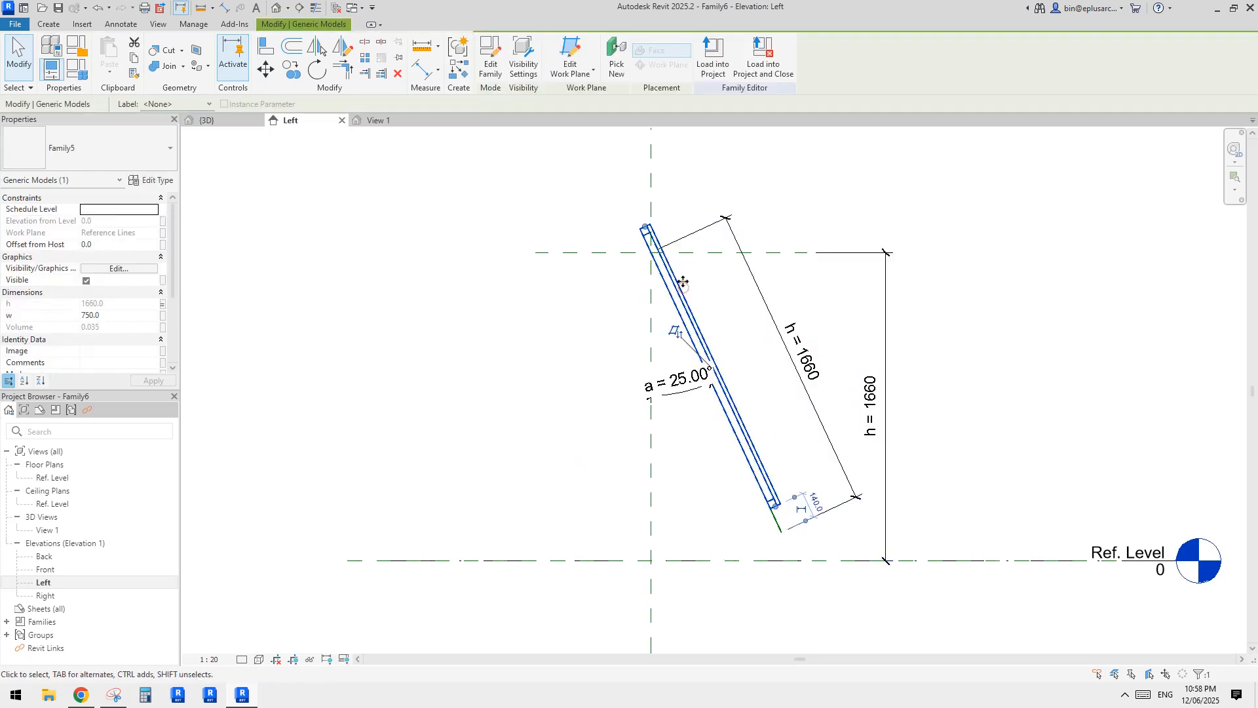
{"action": "key", "text": "m"}
{"action": "key", "text": "v"}
{"action": "left_click", "coordinate": [647, 232]}
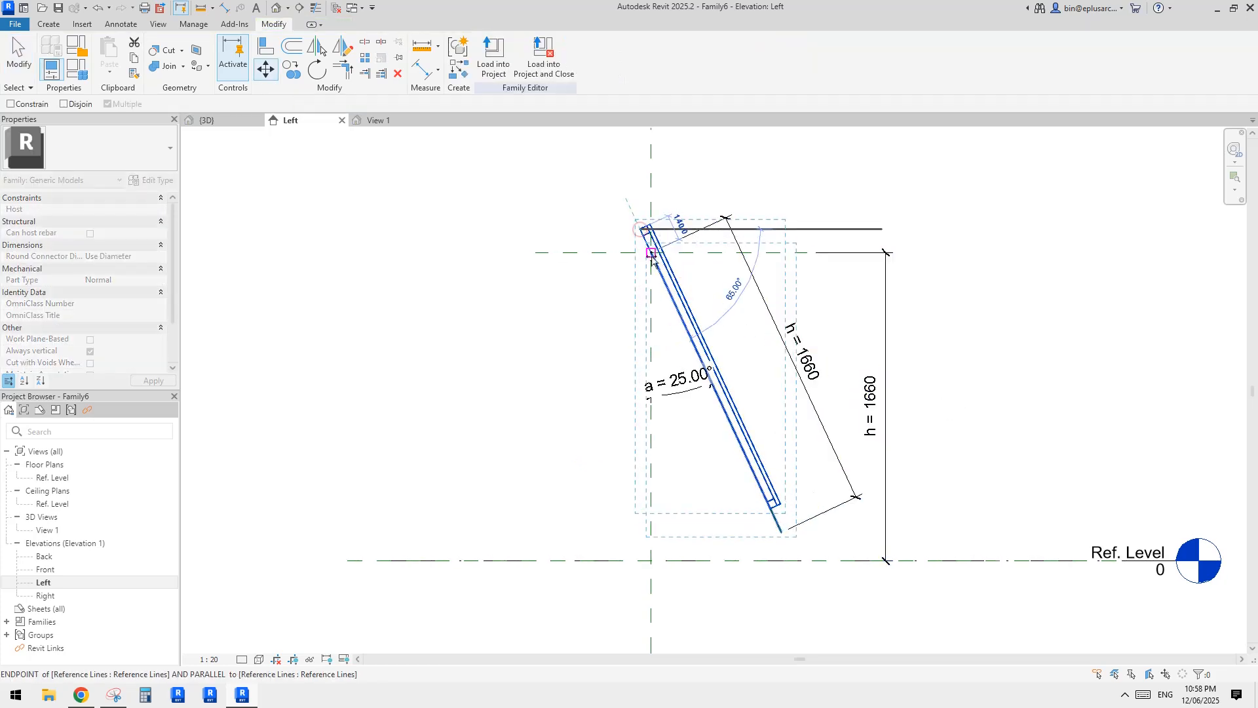
{"action": "left_click", "coordinate": [651, 254]}
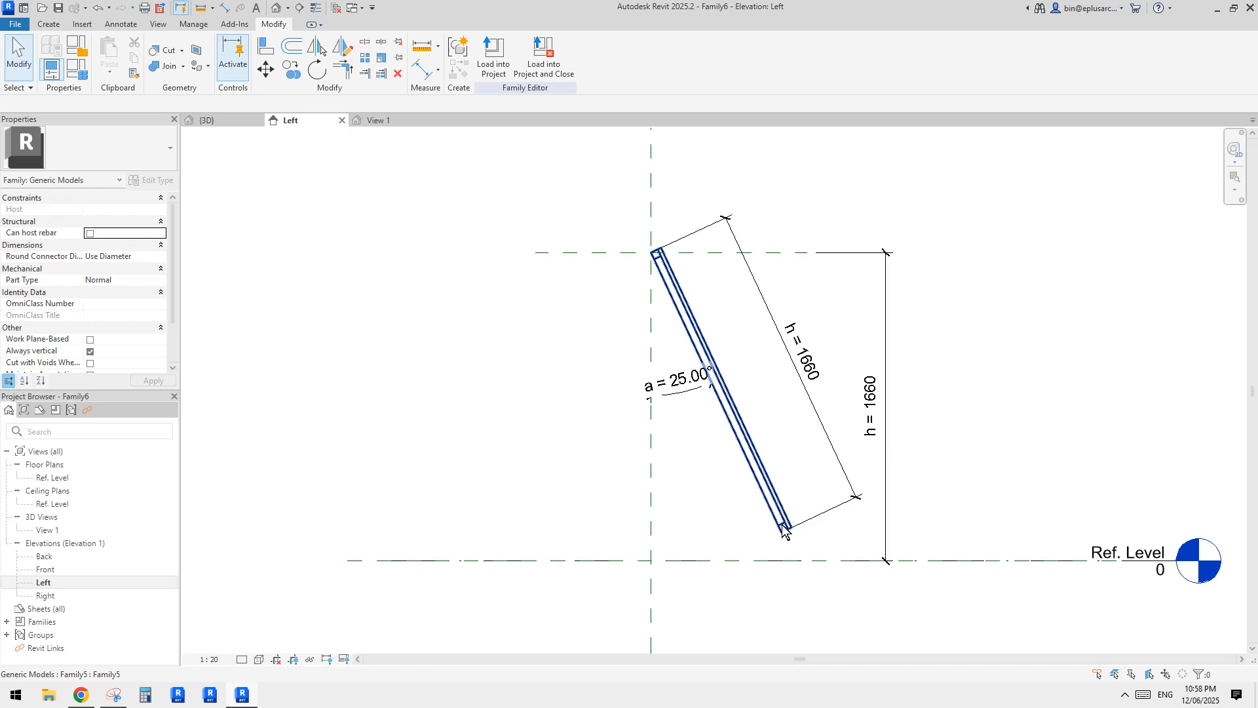
{"action": "scroll", "coordinate": [747, 406], "scroll_direction": "down", "scroll_amount": 1}
{"action": "left_click", "coordinate": [759, 363]}
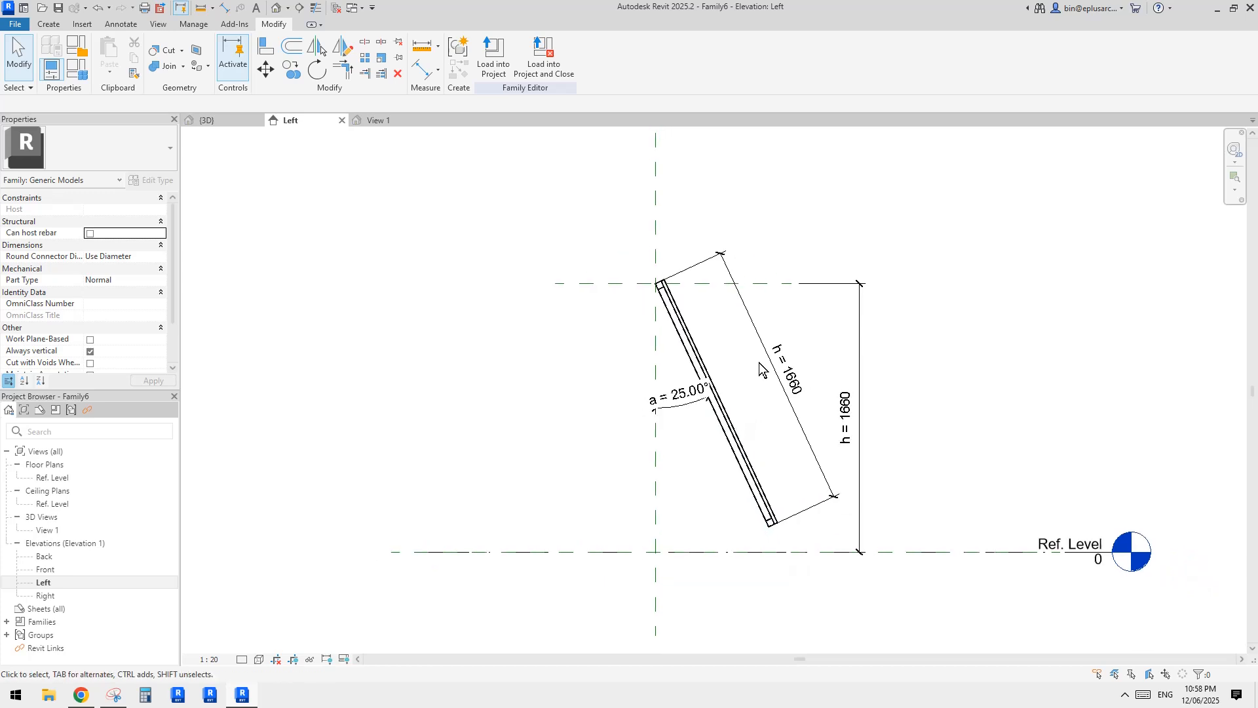
Step: Flex the upper horizontal reference plane through heights of 2100, 1320, 1520 and 1440 mm to test the panel's alignment
{"action": "left_click", "coordinate": [778, 283]}
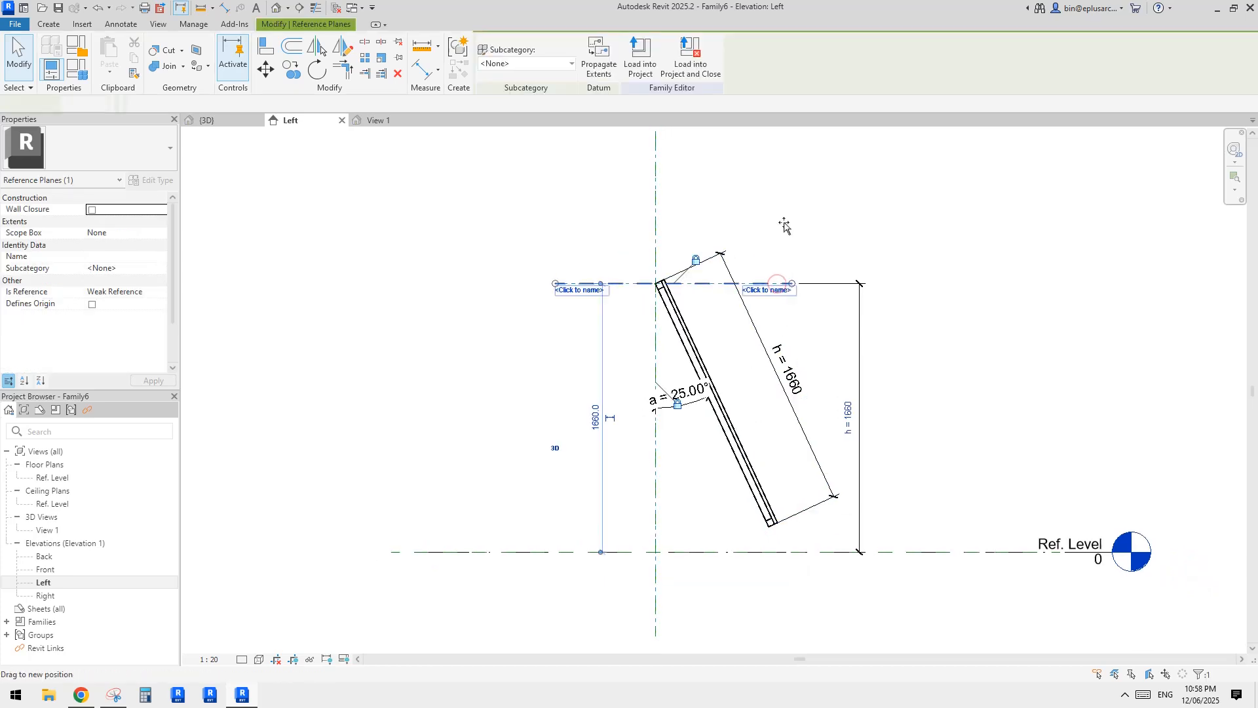
{"action": "mouse_move", "coordinate": [784, 225]}
{"action": "left_mouse_down"}
{"action": "mouse_move", "coordinate": [797, 314]}
{"action": "mouse_move", "coordinate": [795, 213]}
{"action": "left_mouse_up"}
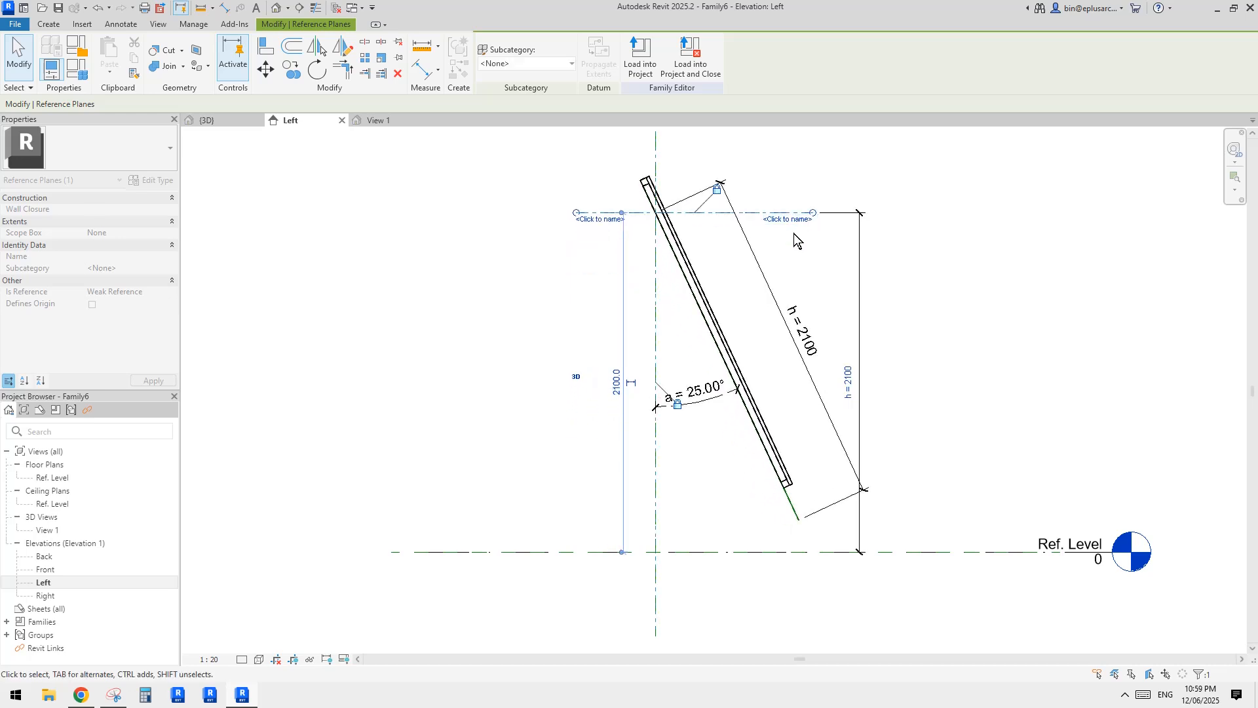
{"action": "left_click", "coordinate": [649, 202]}
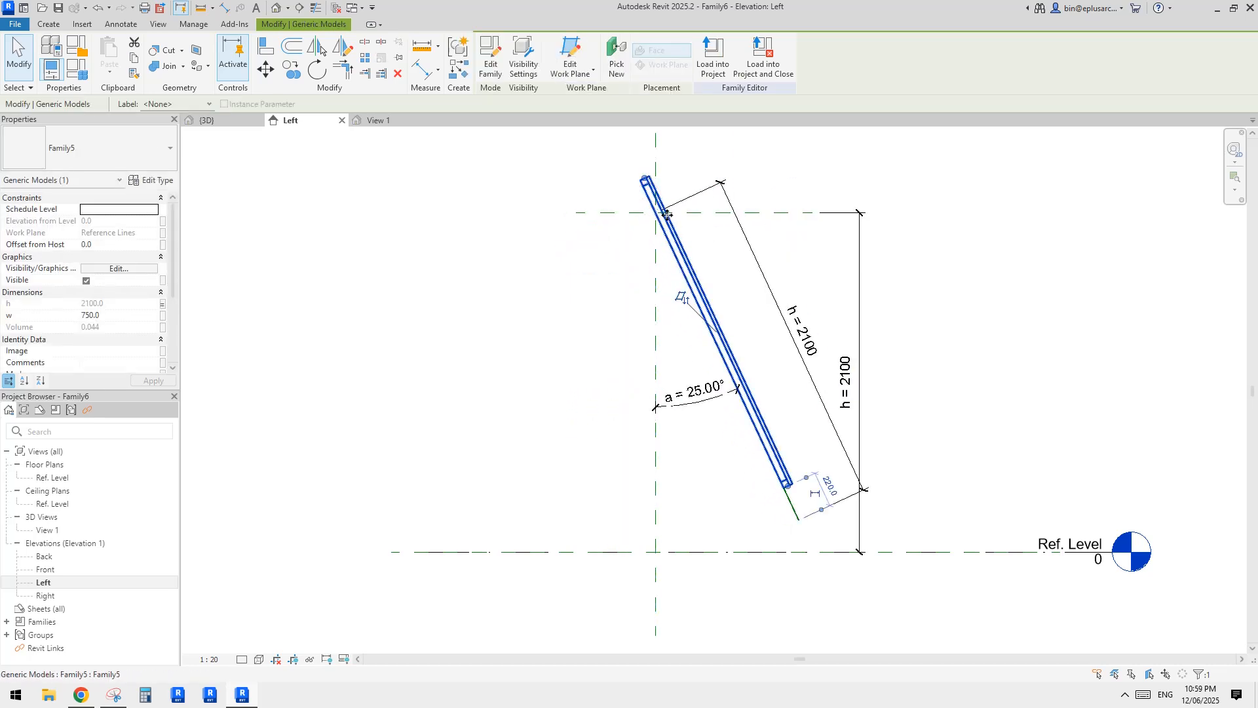
{"action": "left_click", "coordinate": [789, 220]}
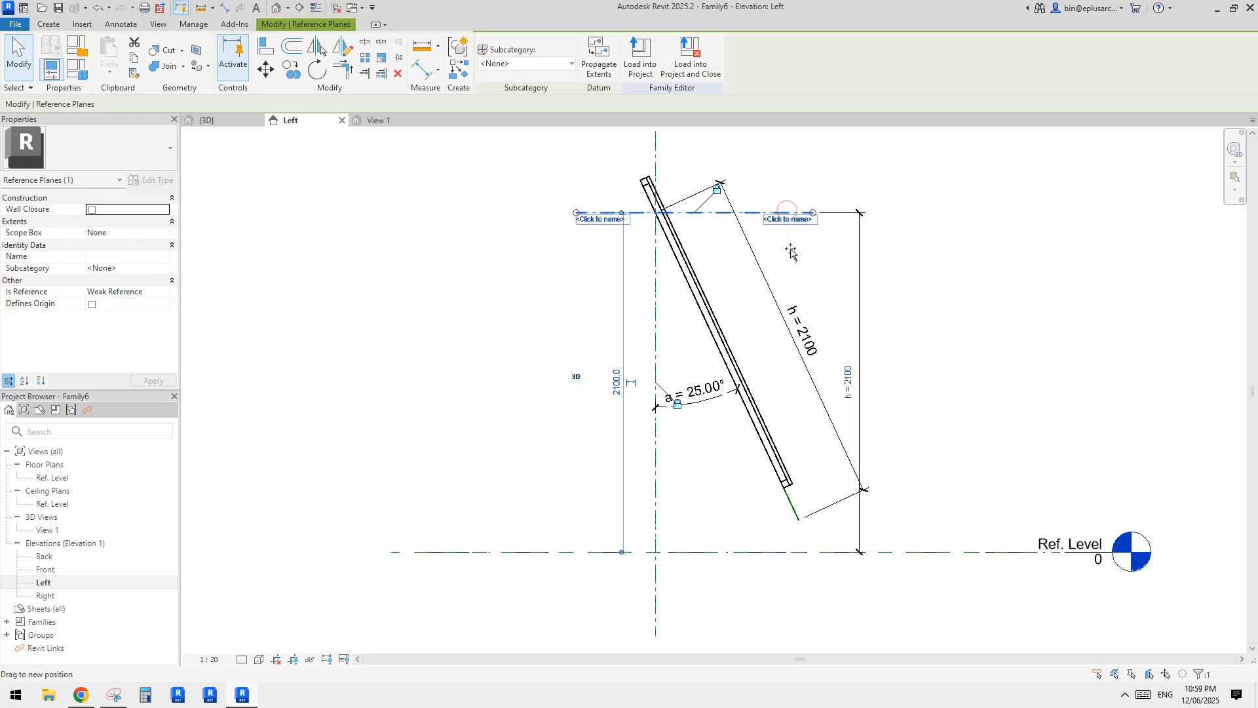
{"action": "left_click_drag", "start_coordinate": [791, 260], "coordinate": [794, 339]}
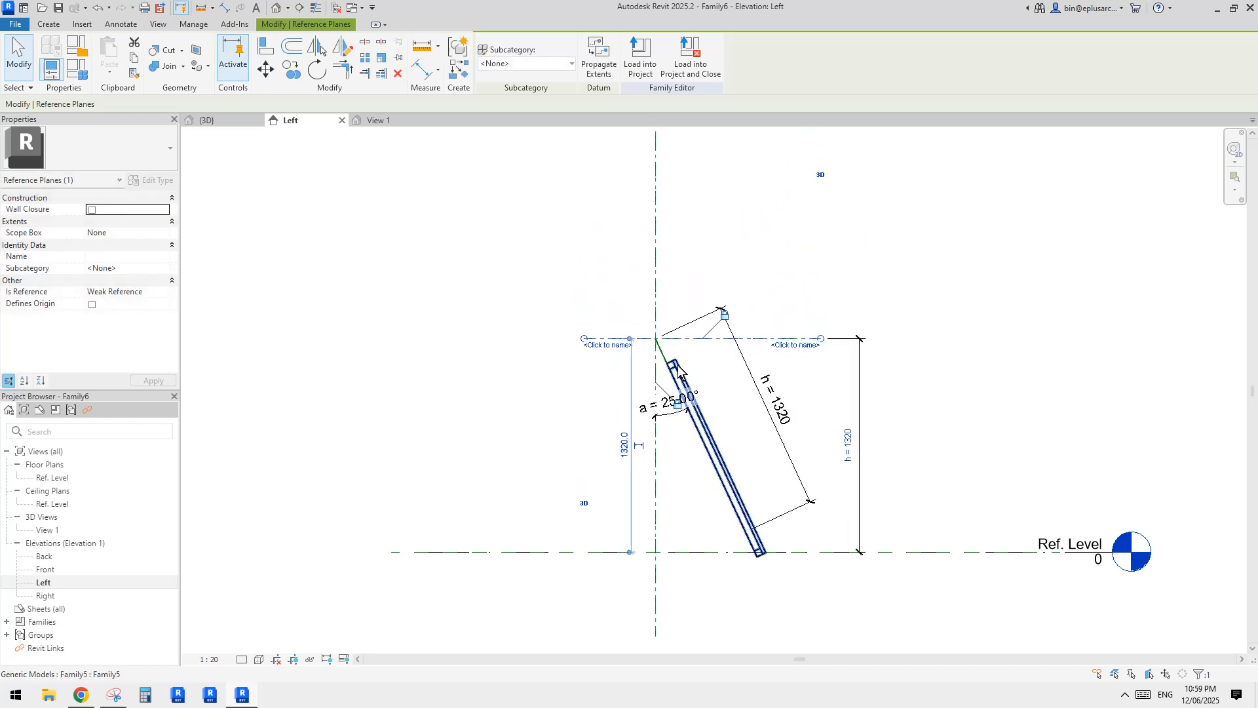
{"action": "left_click_drag", "start_coordinate": [767, 309], "coordinate": [768, 306]}
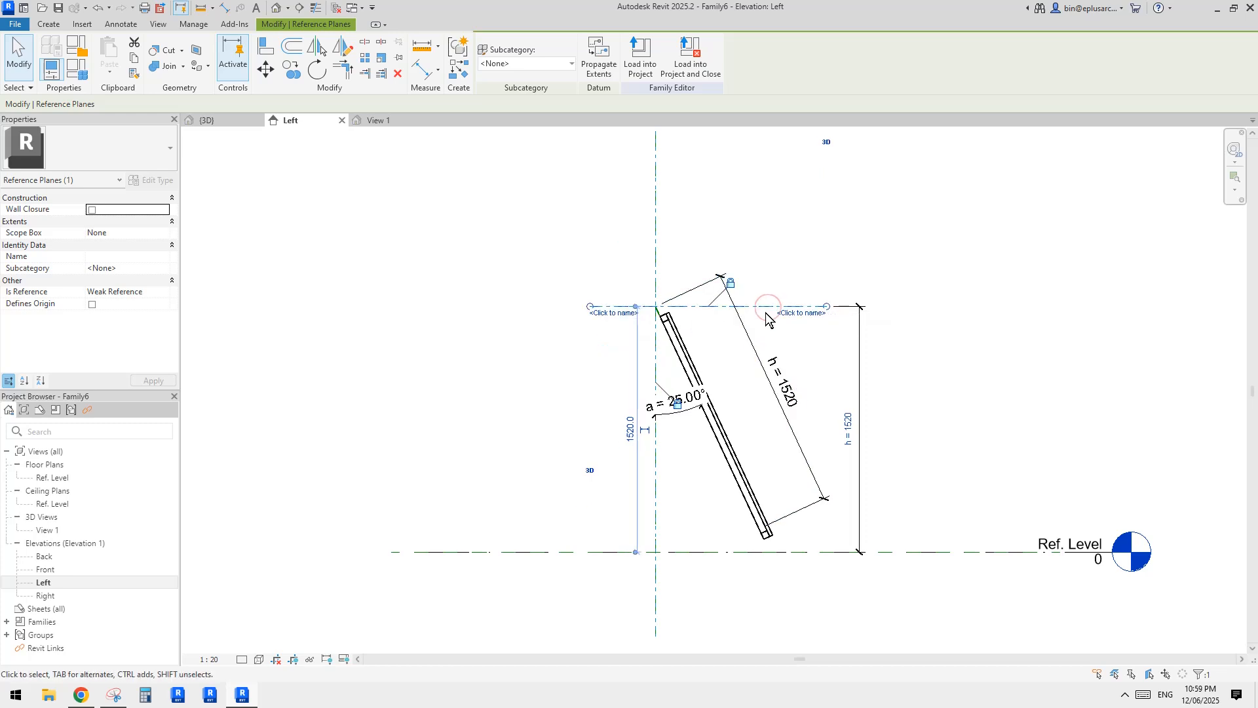
{"action": "mouse_move", "coordinate": [768, 307]}
{"action": "left_mouse_down"}
{"action": "mouse_move", "coordinate": [768, 286]}
{"action": "mouse_move", "coordinate": [768, 319]}
{"action": "left_mouse_up"}
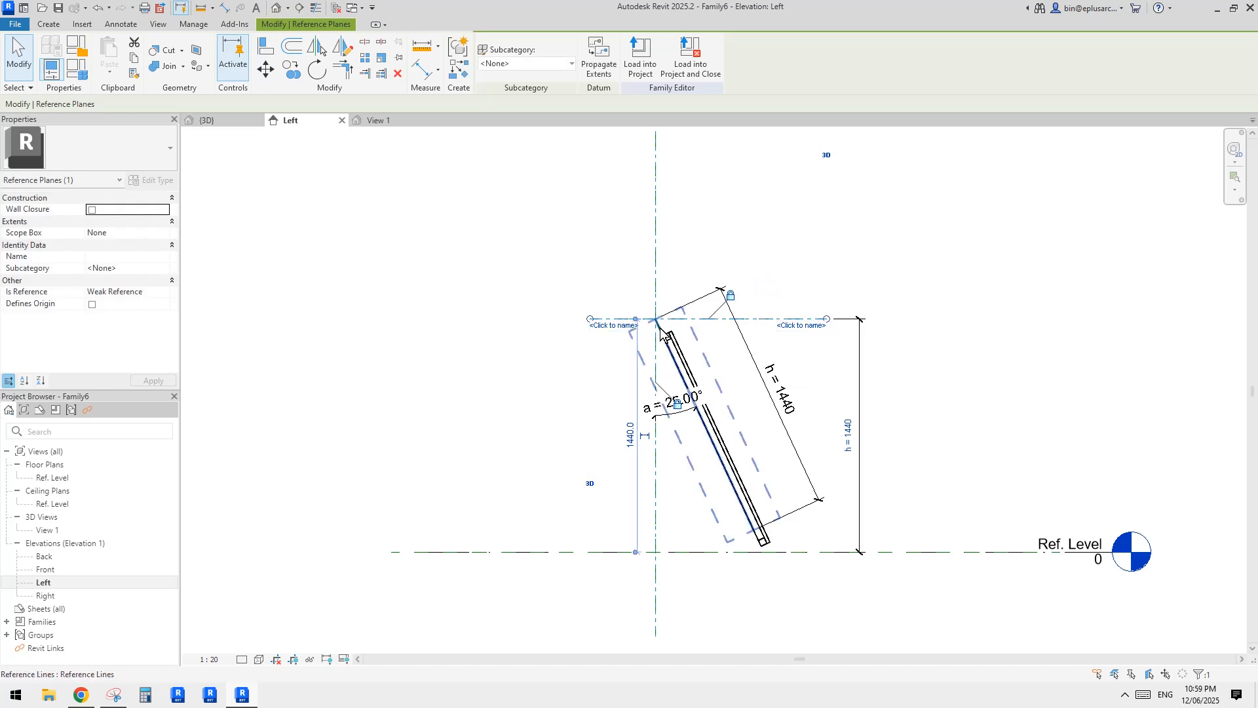
{"action": "scroll", "coordinate": [545, 420], "scroll_direction": "up", "scroll_amount": 3}
{"action": "left_click", "coordinate": [783, 306]}
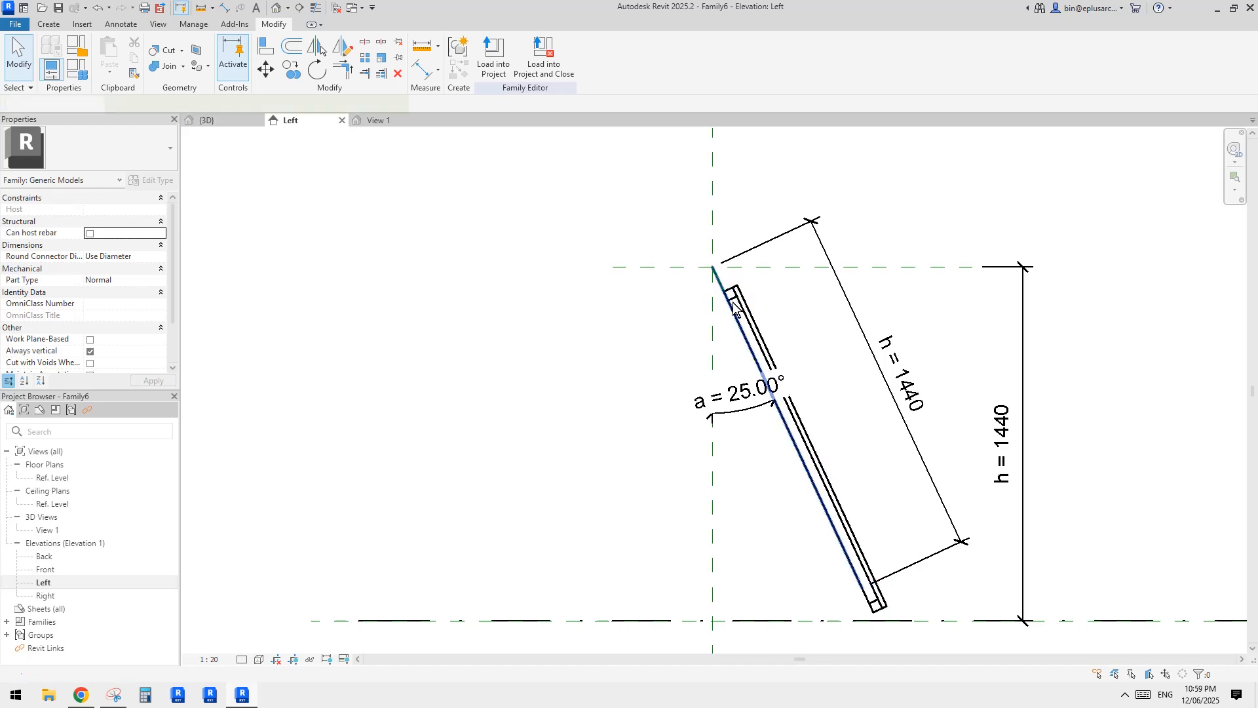
Step: Dimension the gap between the angled reference line's upper endpoint and the panel's upper end
{"action": "key", "text": "d"}
{"action": "key", "text": "i"}
{"action": "scroll", "coordinate": [728, 295], "scroll_direction": "up", "scroll_amount": 2}
{"action": "left_click", "coordinate": [708, 255]}
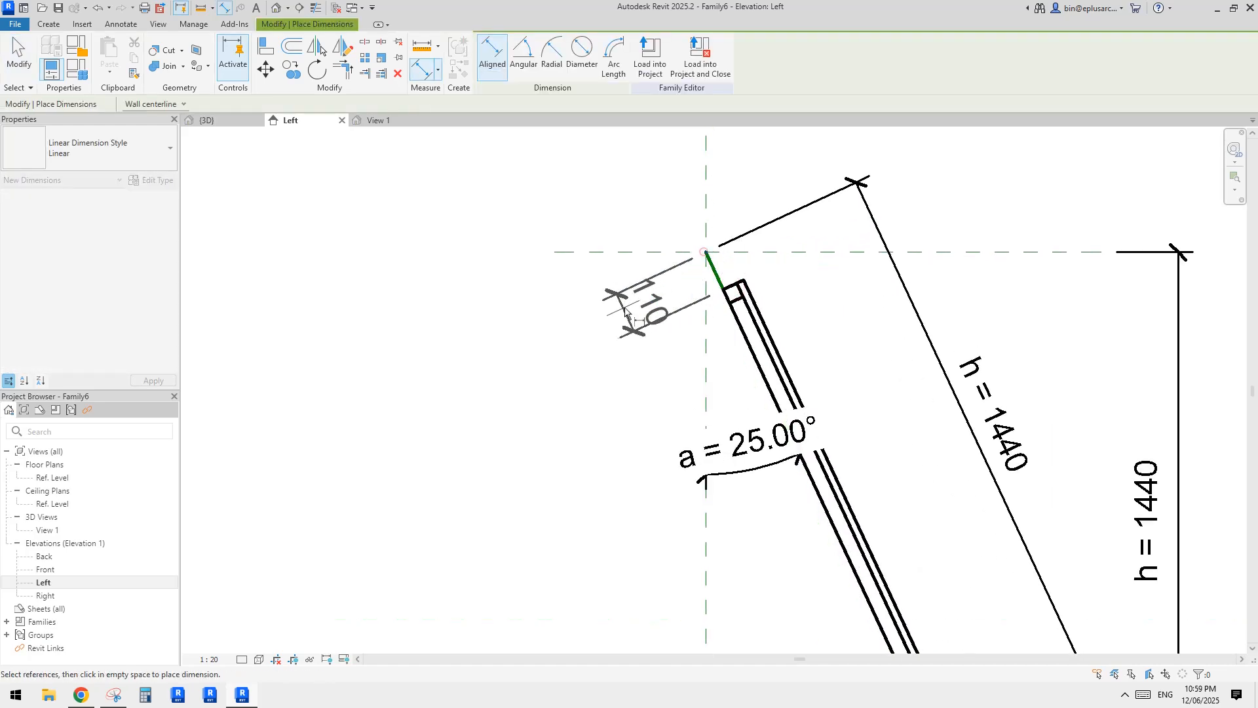
{"action": "left_click", "coordinate": [588, 335]}
{"action": "key", "text": "Escape"}
{"action": "key", "text": "Escape"}
Step: Set the gap dimension between the panel's upper end and the reference line's endpoint to 0
{"action": "left_click", "coordinate": [747, 328]}
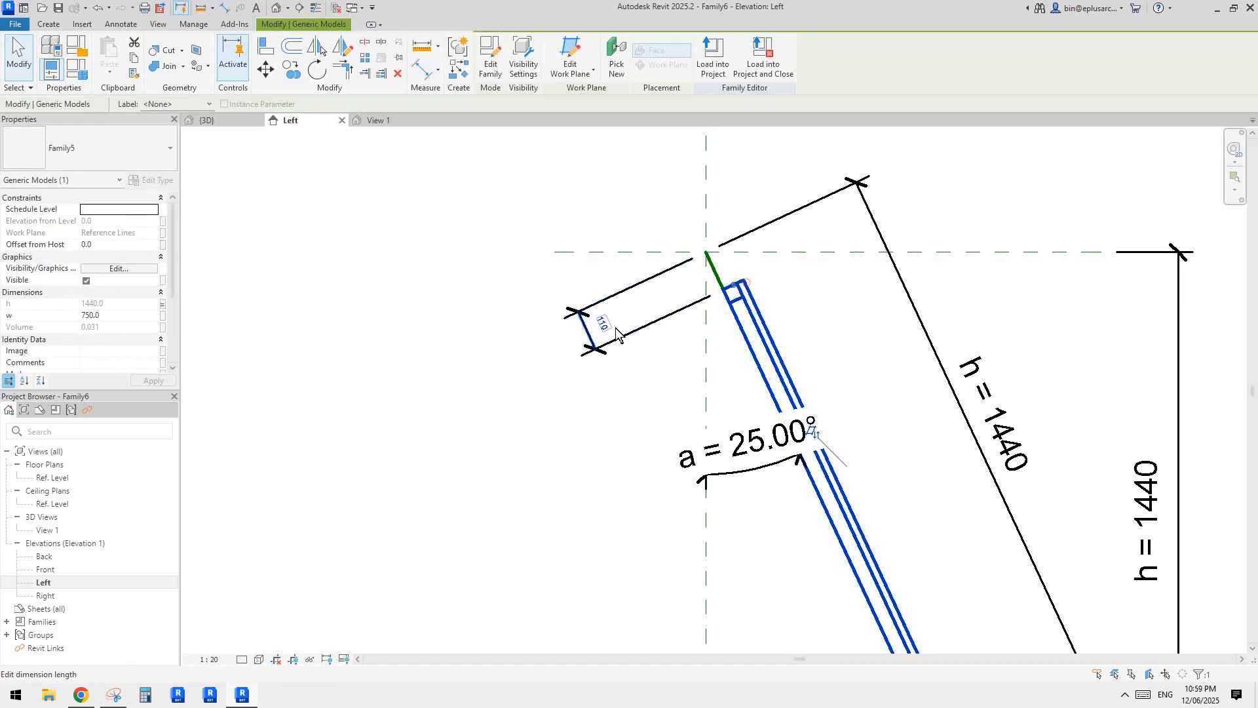
{"action": "left_click", "coordinate": [613, 321]}
{"action": "type", "text": "0"}
{"action": "key", "text": "Return"}
{"action": "left_click", "coordinate": [576, 213]}
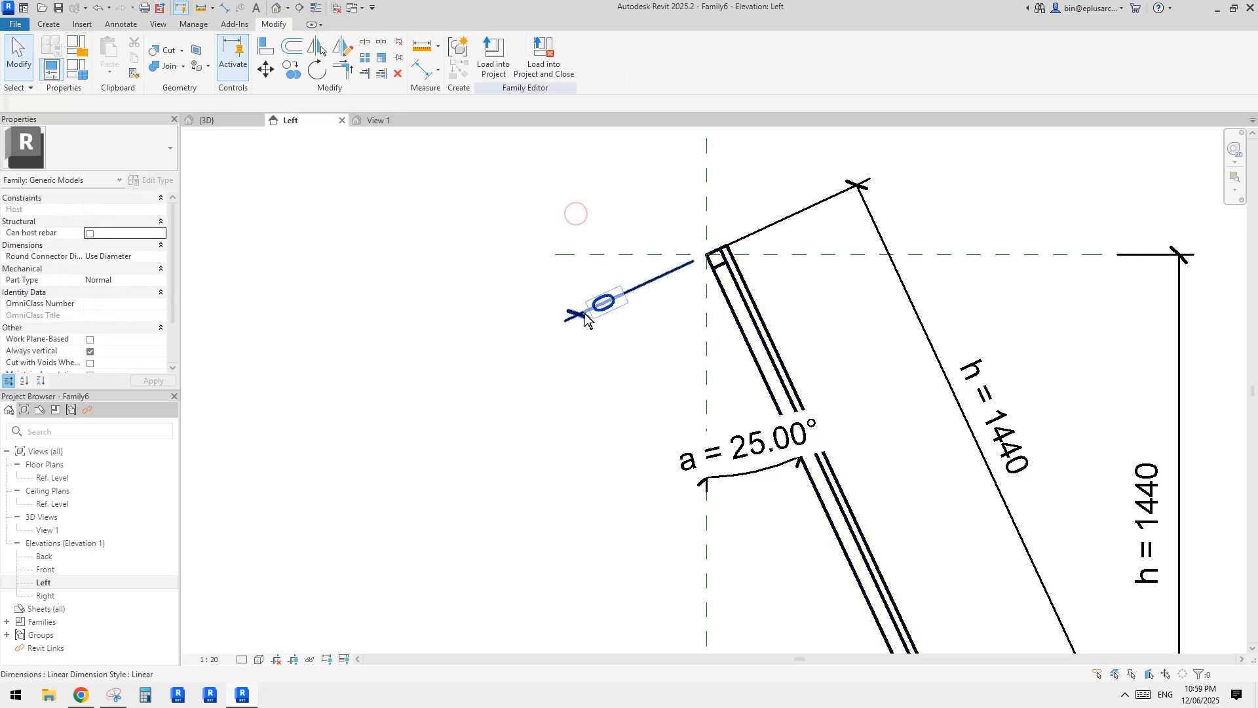
Step: Raise the upper horizontal reference plane to a height of 1720 mm to flex the constrained panel
{"action": "left_click", "coordinate": [584, 312]}
{"action": "scroll", "coordinate": [586, 317], "scroll_direction": "down", "scroll_amount": 3}
{"action": "left_click", "coordinate": [562, 332]}
{"action": "left_click", "coordinate": [525, 258]}
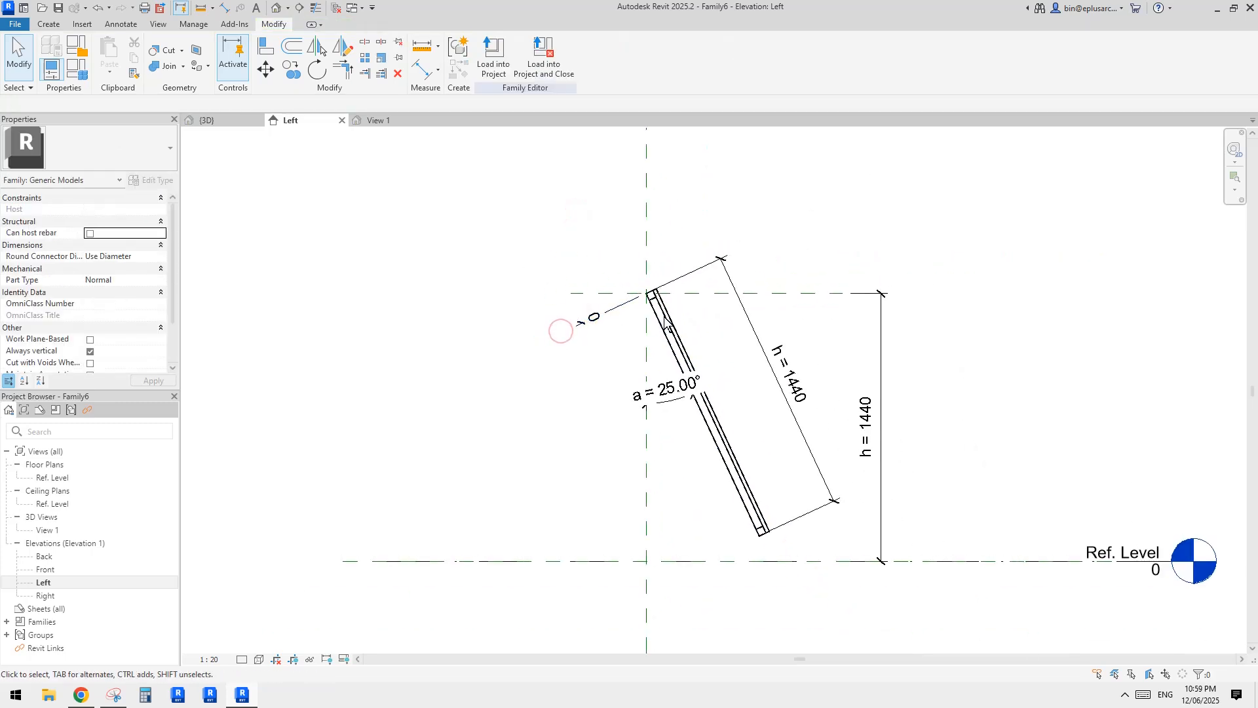
{"action": "left_click", "coordinate": [772, 297]}
{"action": "mouse_move", "coordinate": [776, 249]}
{"action": "left_mouse_down"}
{"action": "mouse_move", "coordinate": [783, 210]}
{"action": "mouse_move", "coordinate": [794, 327]}
{"action": "mouse_move", "coordinate": [788, 247]}
{"action": "left_mouse_up"}
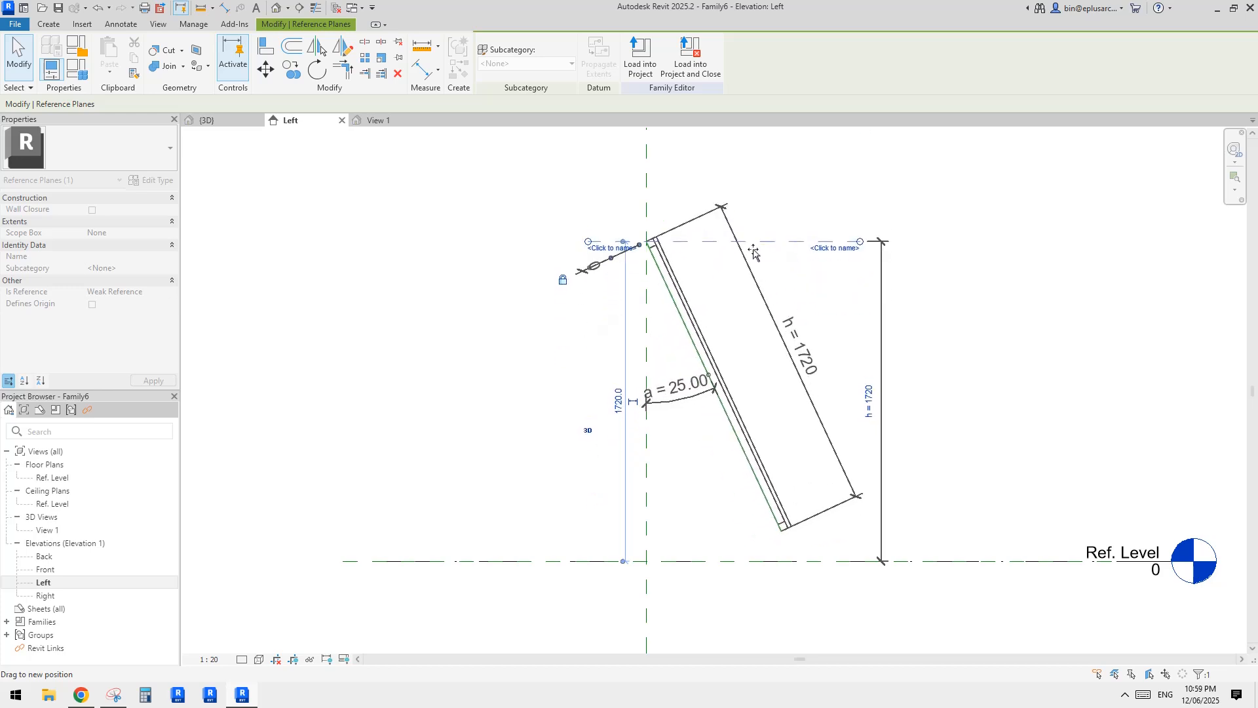
{"action": "left_click", "coordinate": [751, 258]}
Step: Set the angle parameter a to 10° and lower the upper reference plane to a height of 1560 mm
{"action": "left_click", "coordinate": [685, 382]}
{"action": "left_click", "coordinate": [689, 382]}
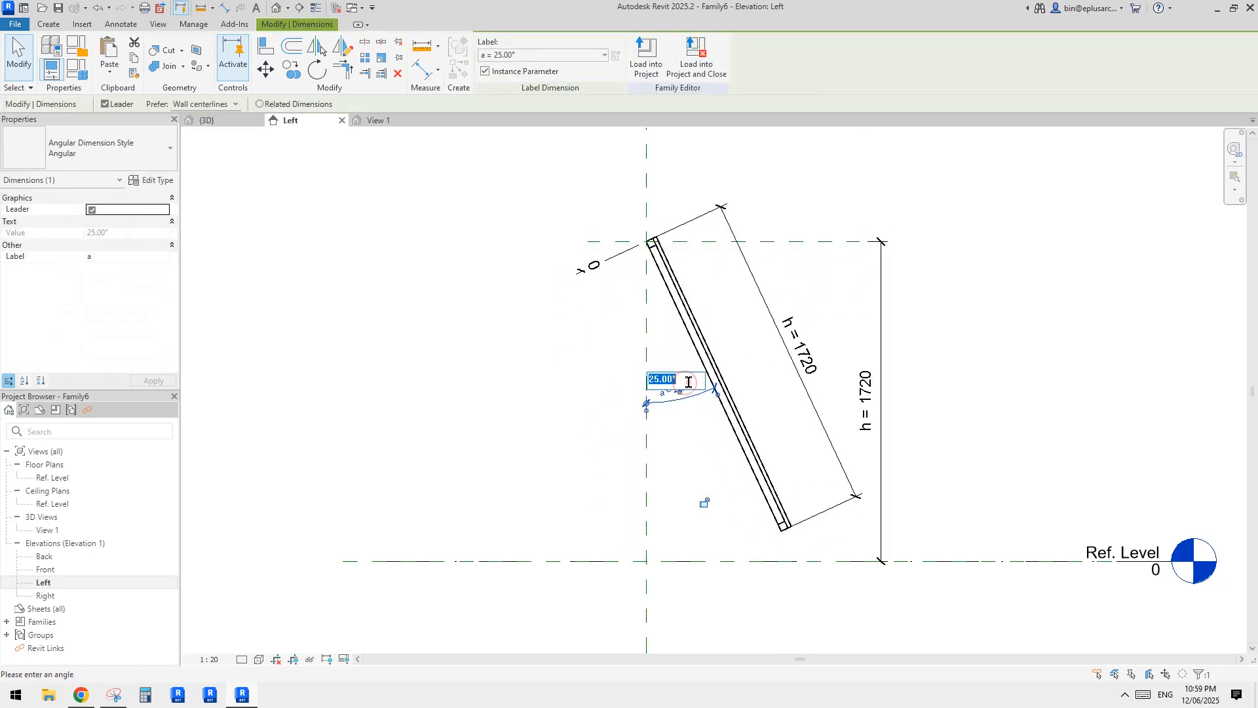
{"action": "key", "text": "Return"}
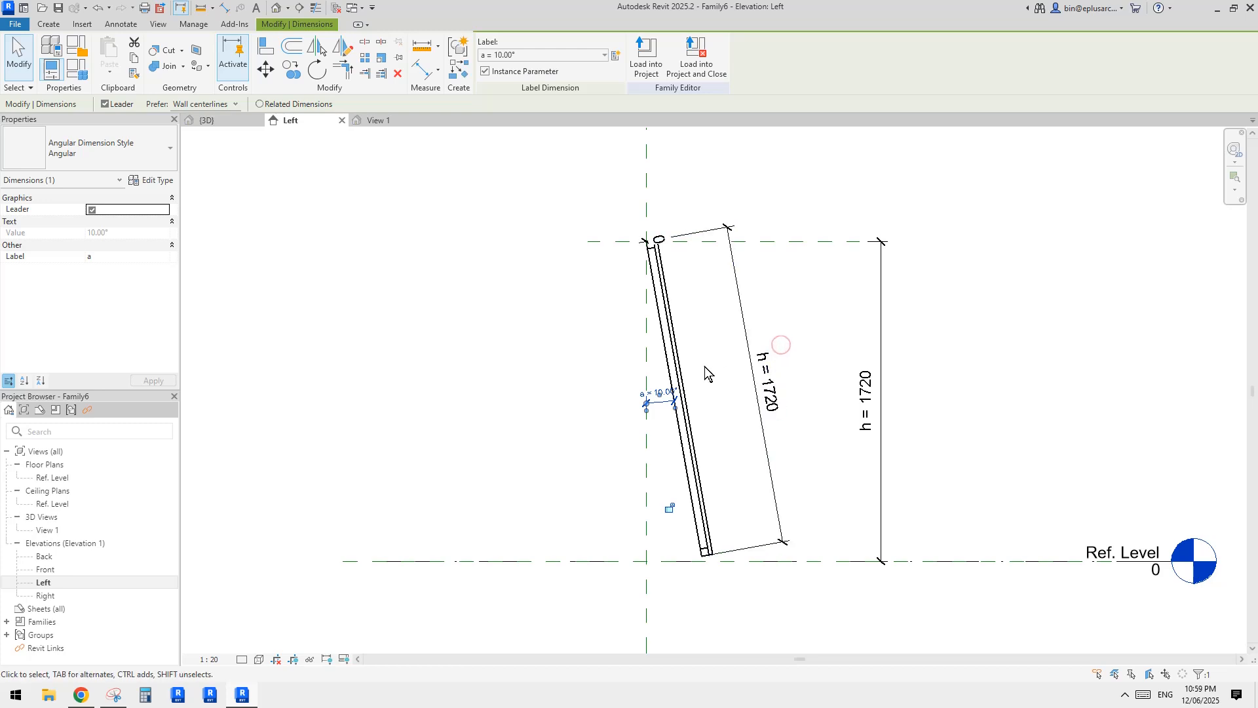
{"action": "left_click_drag", "start_coordinate": [784, 242], "coordinate": [767, 323]}
{"action": "left_click", "coordinate": [775, 389]}
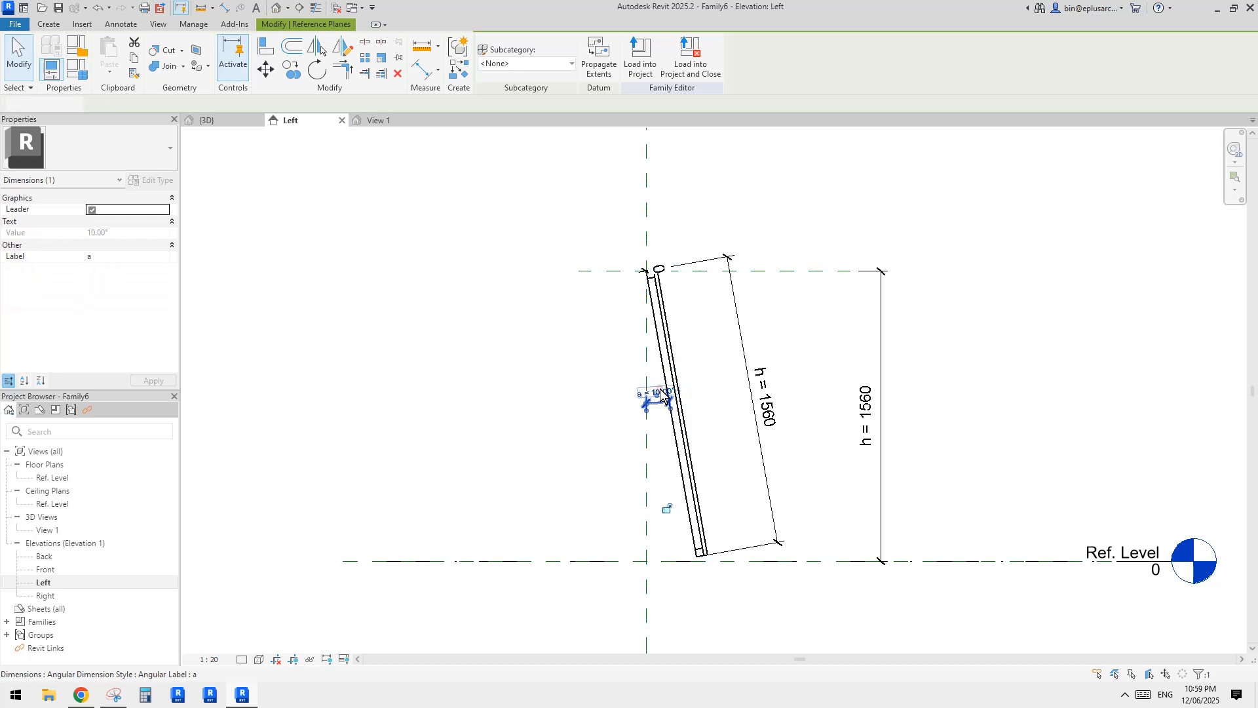
Step: Set the angle parameter a to 0° and move the upper reference plane to a height of 1700 mm
{"action": "left_click", "coordinate": [662, 386]}
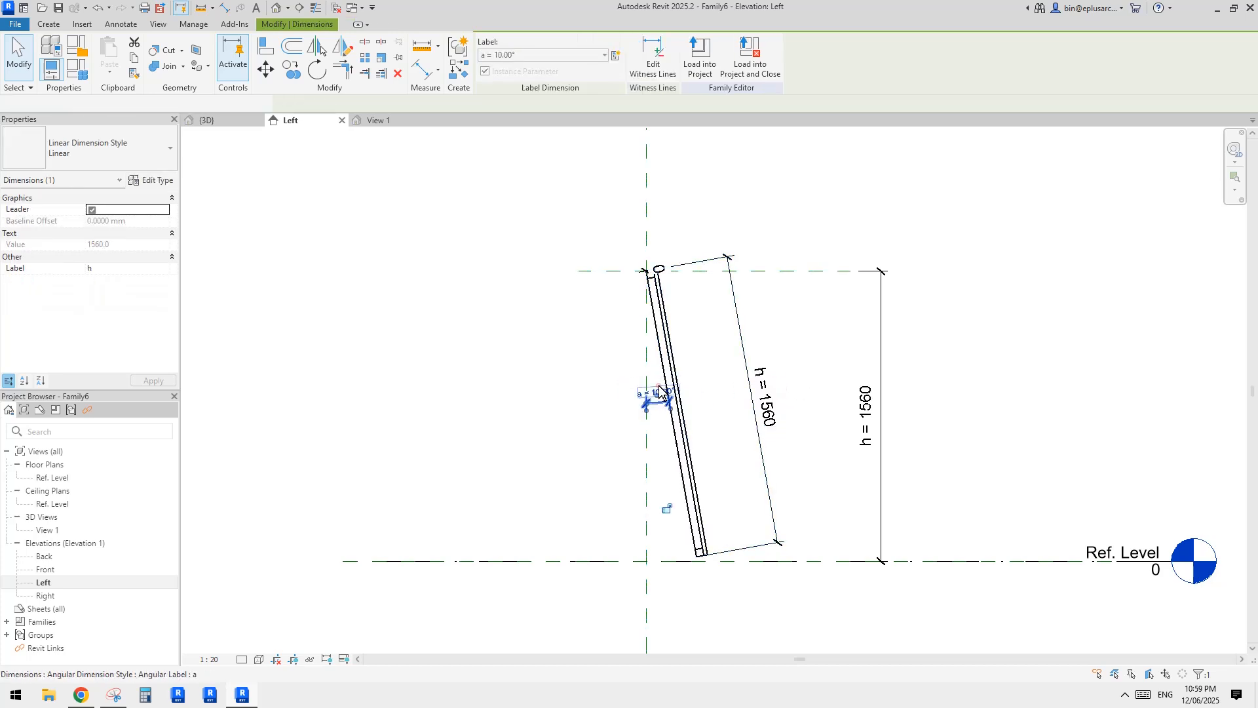
{"action": "left_click", "coordinate": [787, 376]}
{"action": "left_click", "coordinate": [673, 394]}
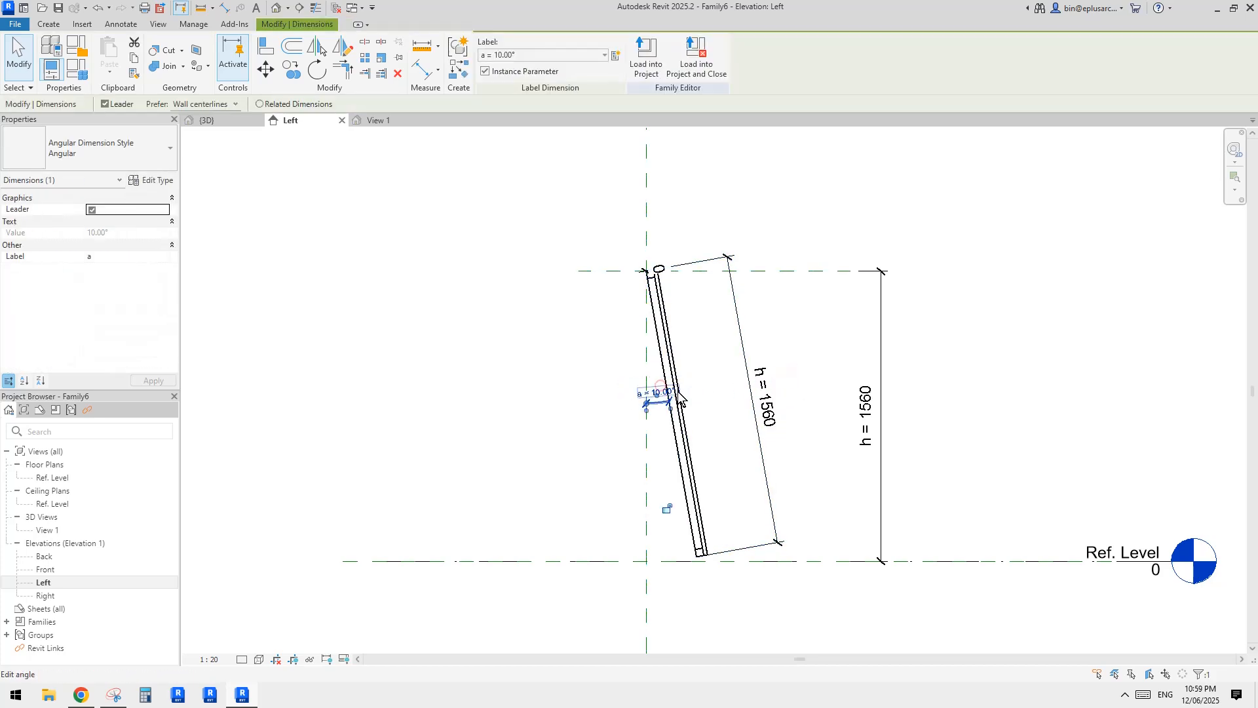
{"action": "left_click", "coordinate": [663, 393]}
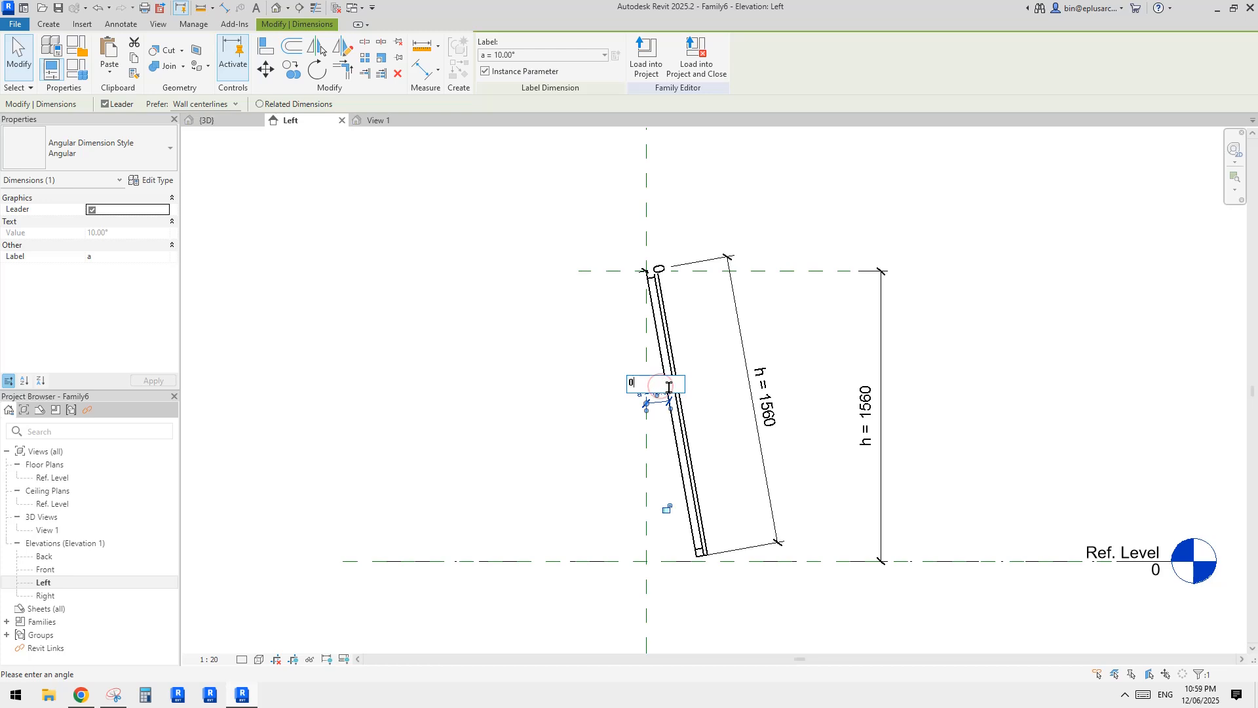
{"action": "type", "text": "0"}
{"action": "key", "text": "Return"}
{"action": "left_click_drag", "start_coordinate": [790, 270], "coordinate": [799, 247]}
{"action": "left_click", "coordinate": [804, 260]}
{"action": "left_click", "coordinate": [780, 245]}
Step: Try to set the vertical reference line's angle to 30° directly in the elevation view
{"action": "left_click", "coordinate": [646, 400]}
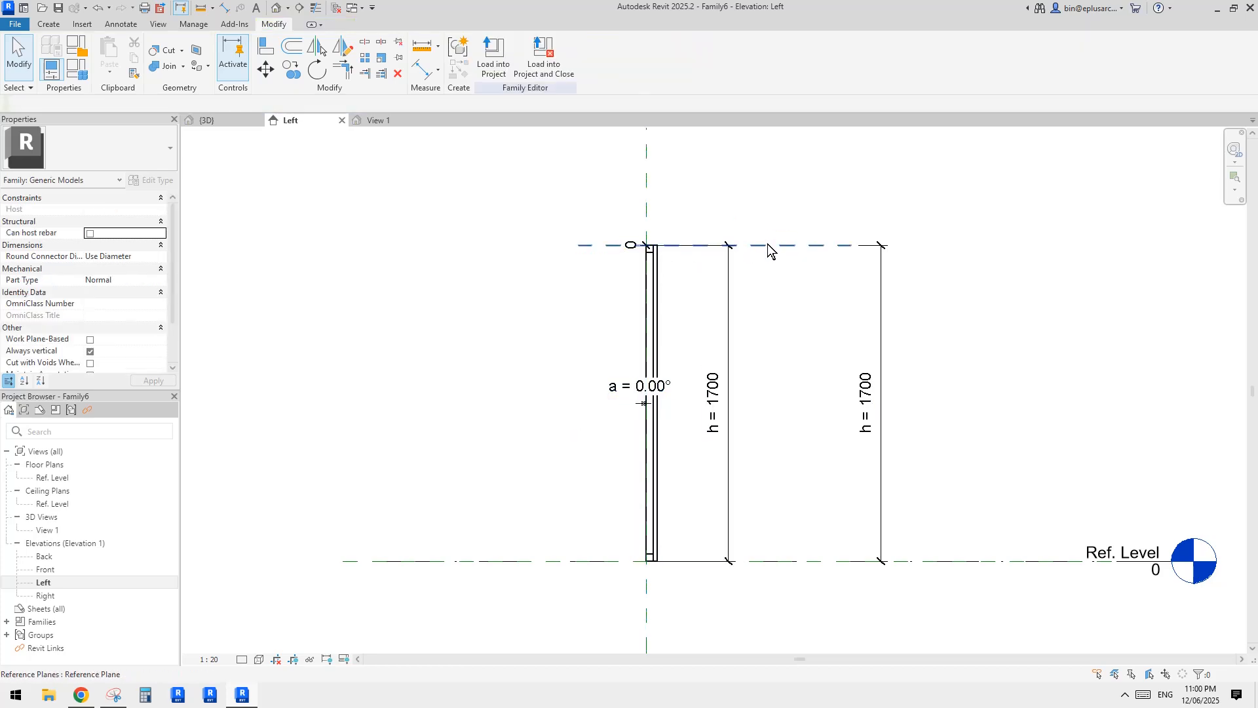
{"action": "left_click", "coordinate": [644, 277]}
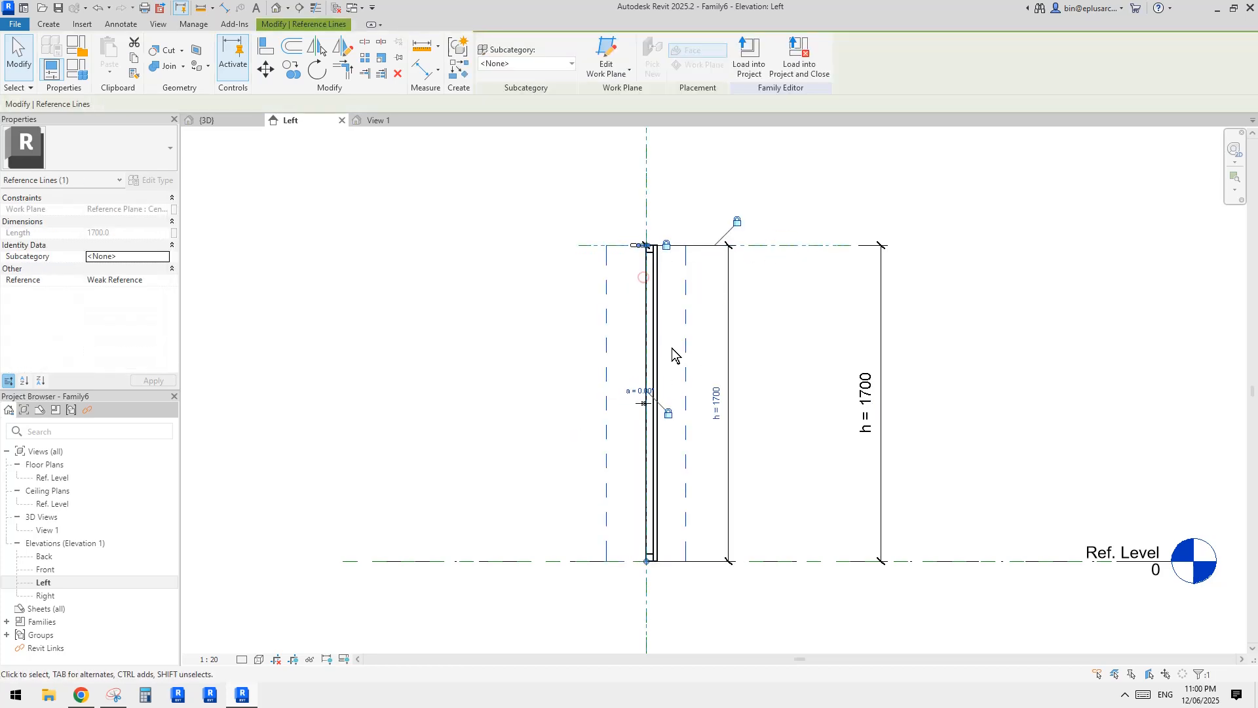
{"action": "left_click", "coordinate": [641, 392]}
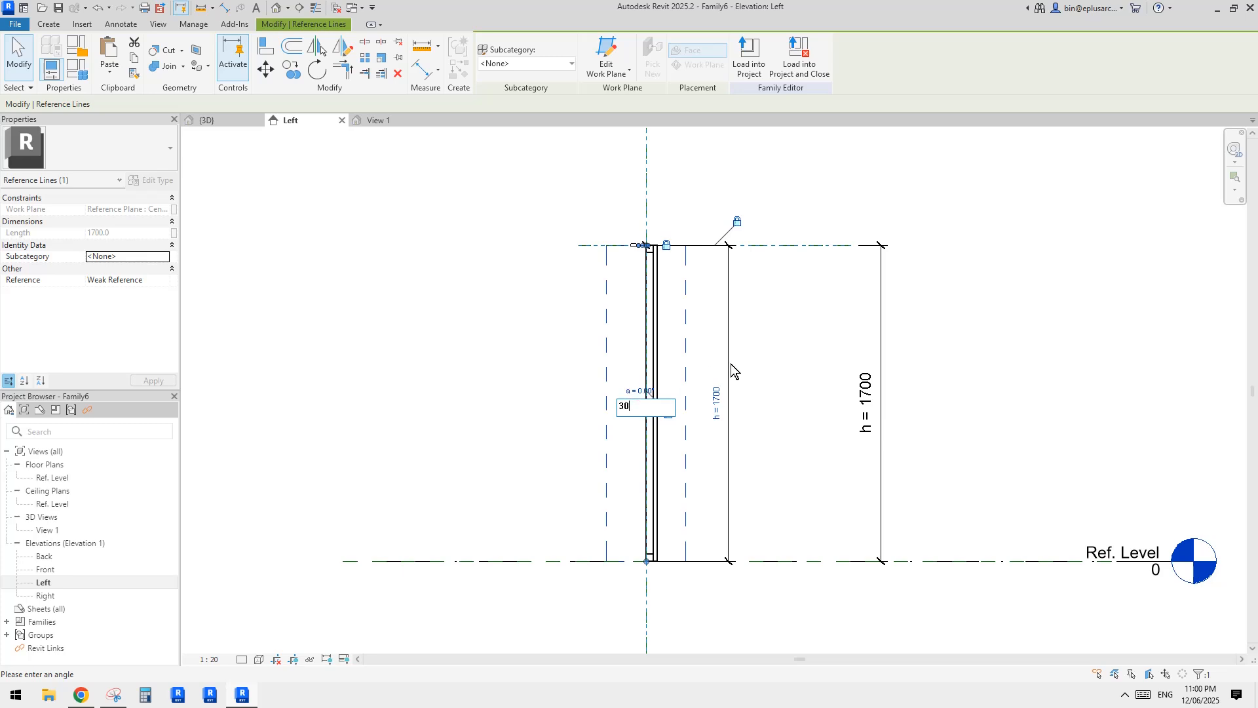
{"action": "key", "text": "Return"}
{"action": "key", "text": "Escape"}
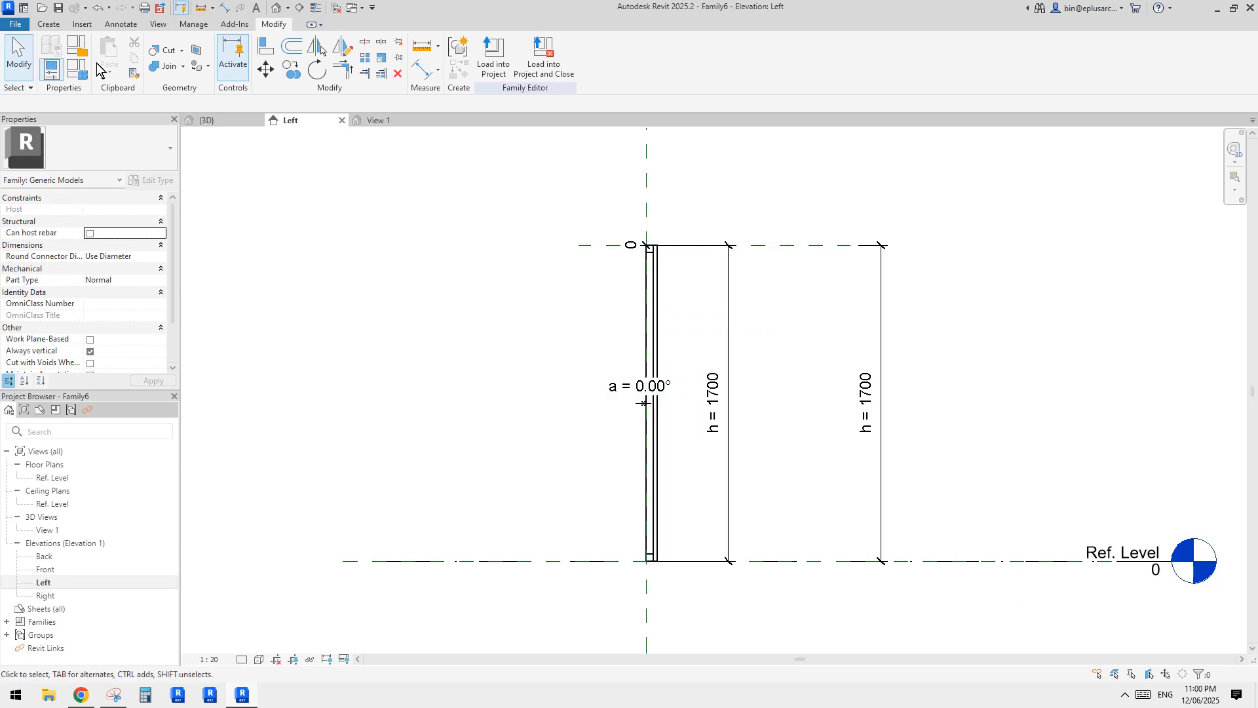
Step: Flex the angle parameter a through 10° and 30° in the family types settings
{"action": "left_click", "coordinate": [77, 68]}
{"action": "left_click", "coordinate": [251, 231]}
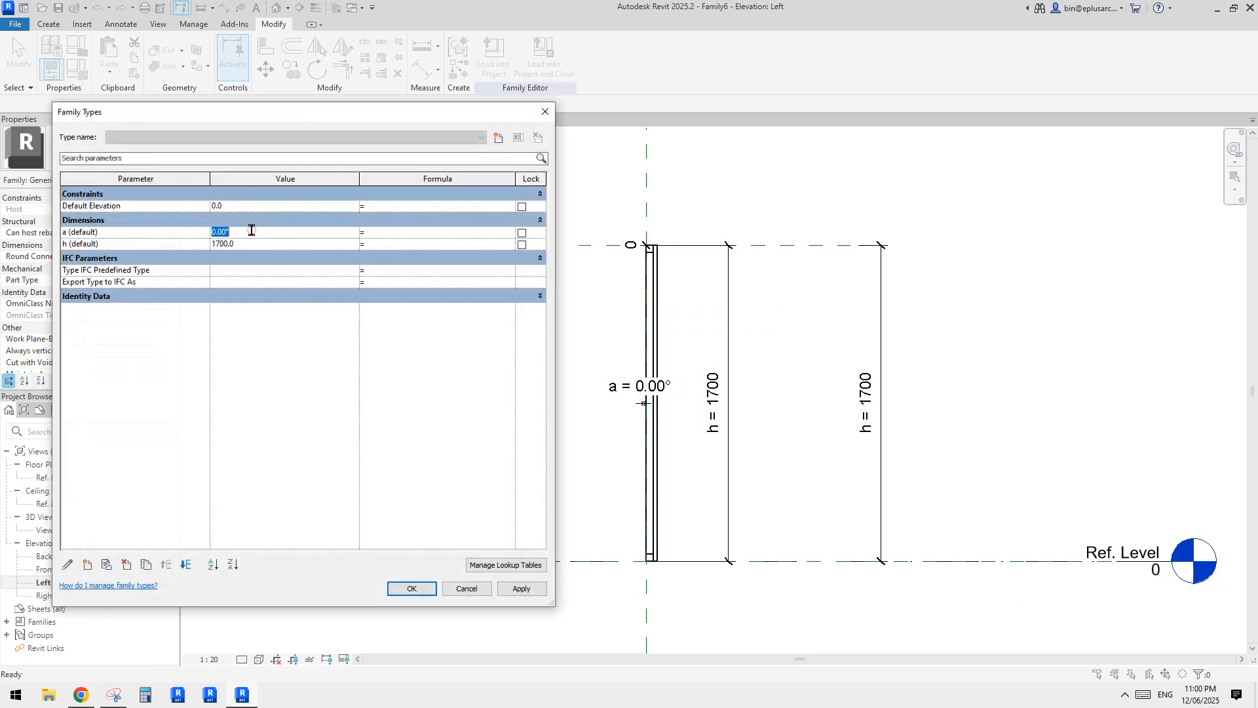
{"action": "left_click", "coordinate": [530, 586]}
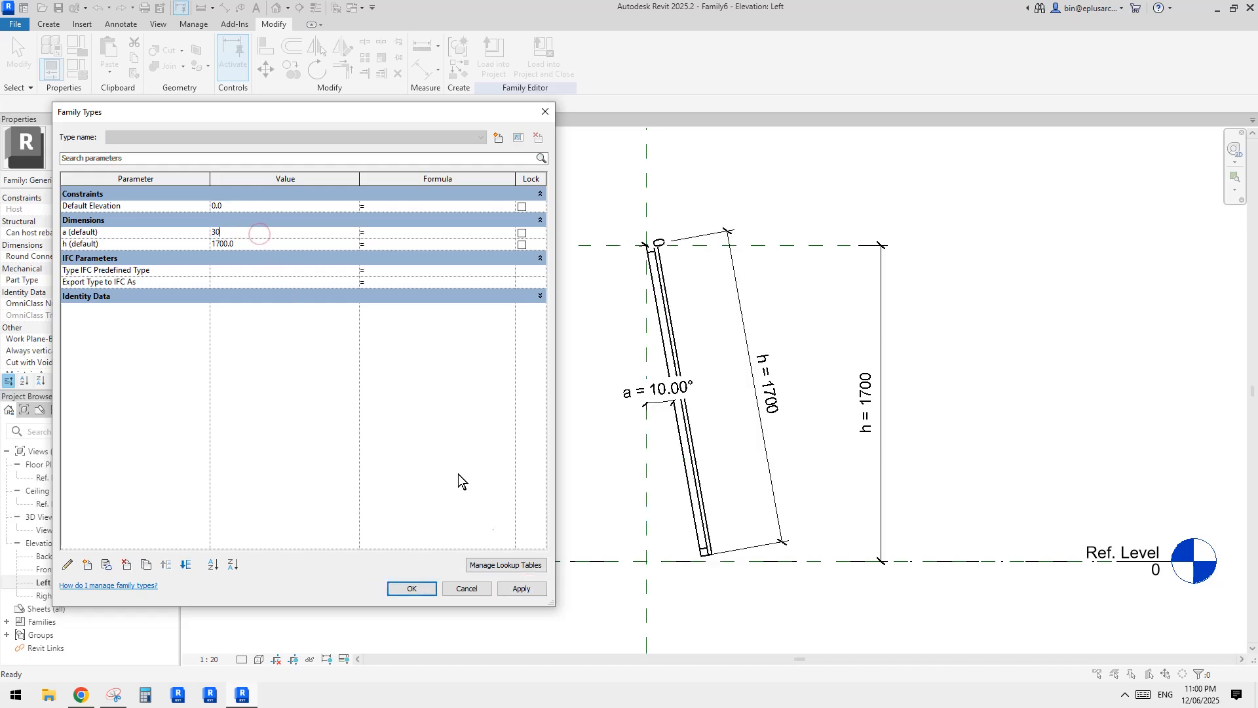
{"action": "left_click", "coordinate": [522, 589]}
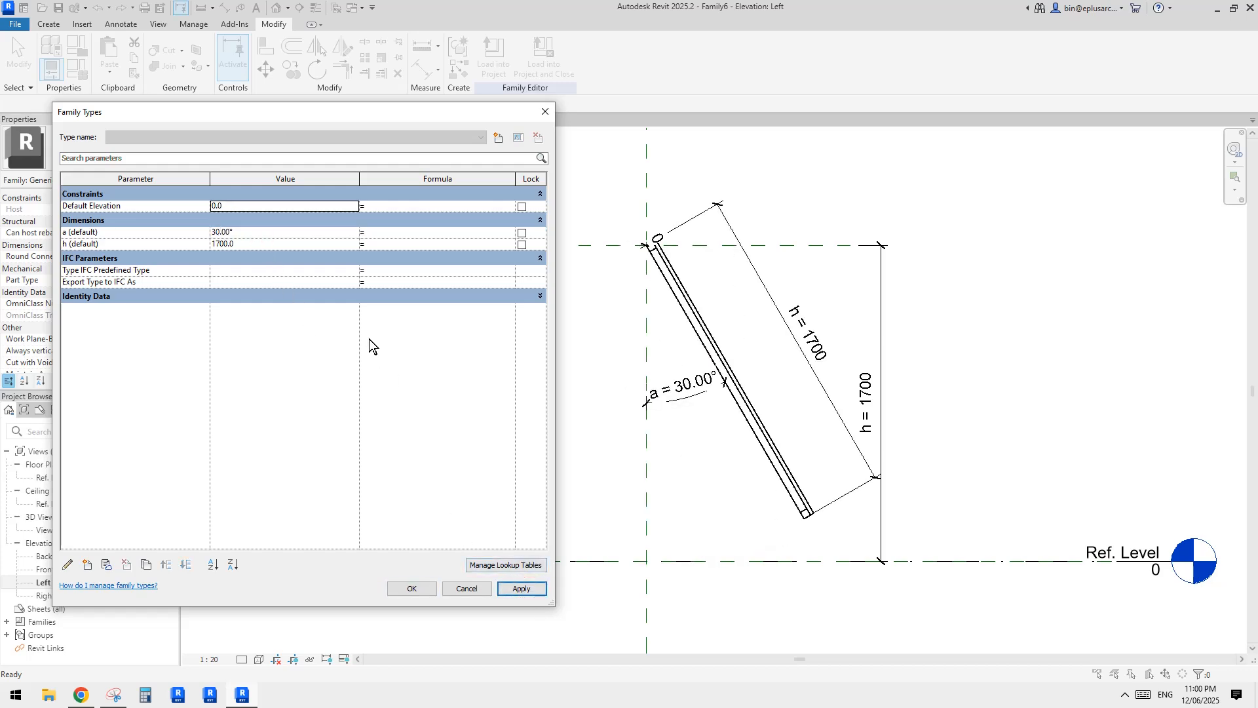
{"action": "left_click", "coordinate": [412, 589]}
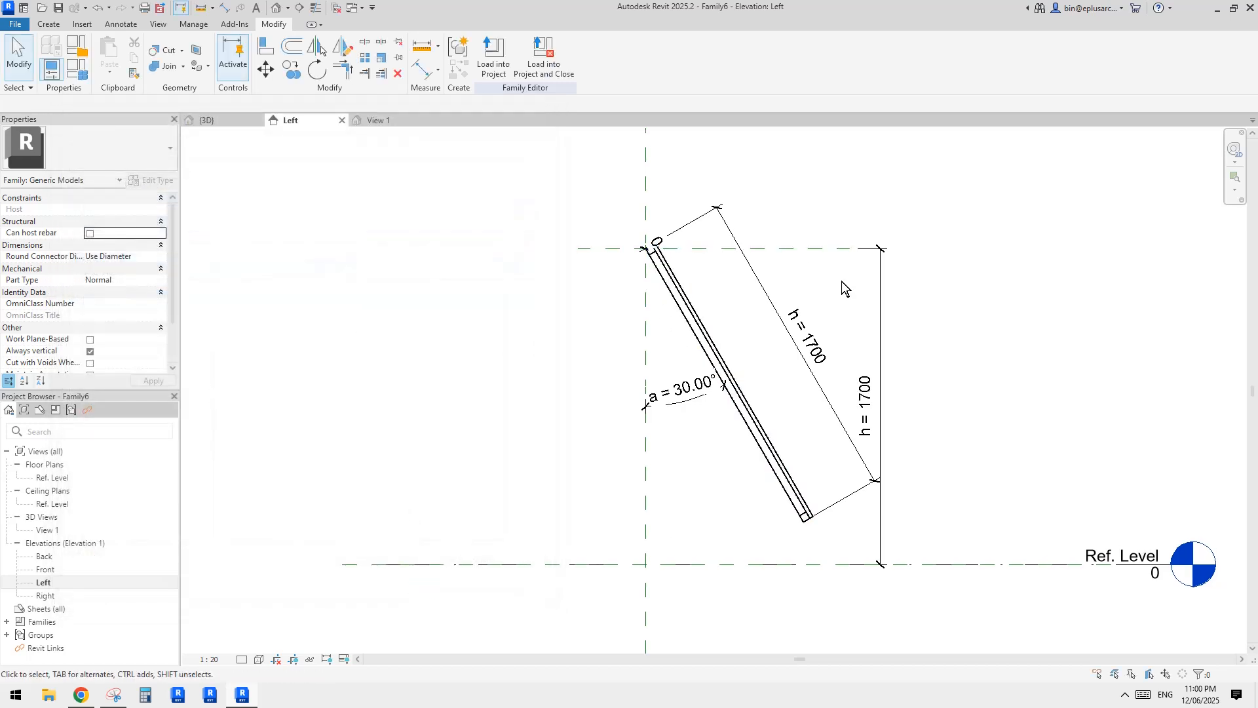
Step: Delete the zero dimension between the panel's upper end and the reference line's endpoint
{"action": "mouse_move", "coordinate": [748, 329]}
{"action": "middle_mouse_down"}
{"action": "mouse_move", "coordinate": [772, 314]}
{"action": "mouse_move", "coordinate": [739, 310]}
{"action": "mouse_move", "coordinate": [749, 324]}
{"action": "middle_mouse_up"}
{"action": "left_click", "coordinate": [733, 312]}
{"action": "left_click", "coordinate": [741, 305]}
{"action": "middle_click_drag", "start_coordinate": [688, 263], "coordinate": [682, 255]}
{"action": "scroll", "coordinate": [678, 261], "scroll_direction": "up", "scroll_amount": 1}
{"action": "left_click", "coordinate": [662, 255]}
{"action": "left_click", "coordinate": [656, 255]}
{"action": "key", "text": "Delete"}
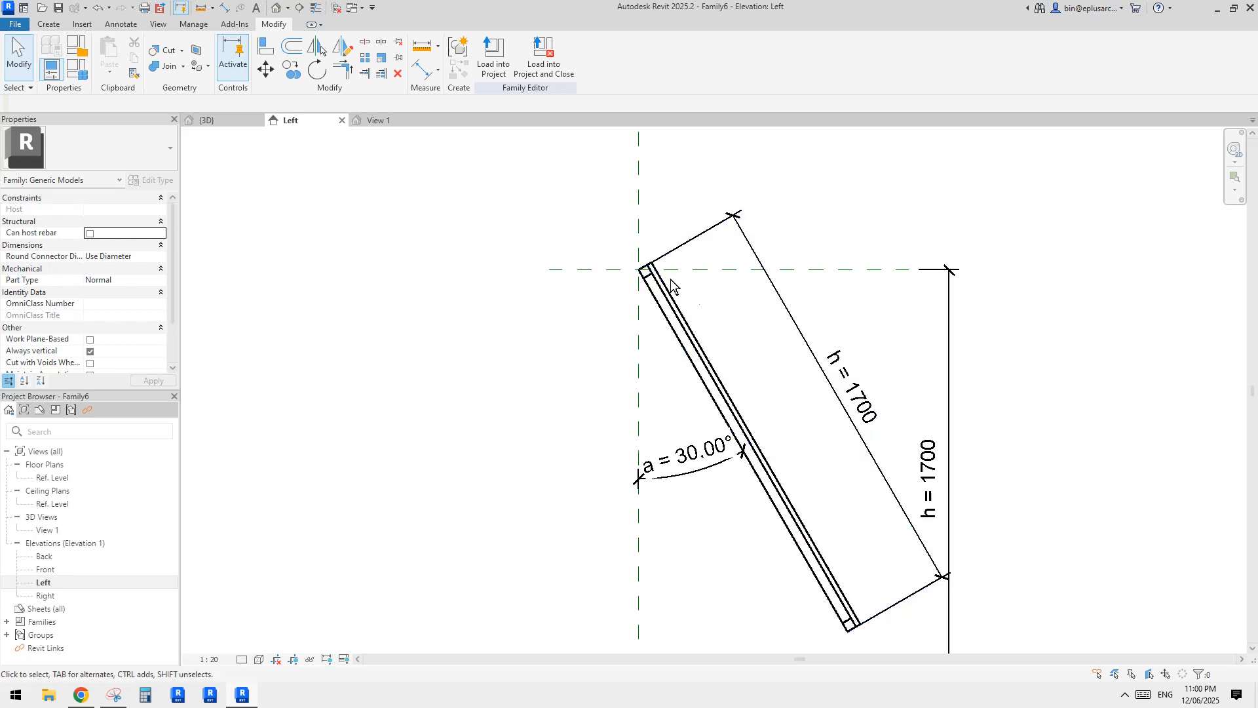
Step: Open the nested panel family for editing and display its Ref. Level floor plan
{"action": "middle_click_drag", "start_coordinate": [692, 332], "coordinate": [675, 314]}
{"action": "left_click", "coordinate": [668, 304]}
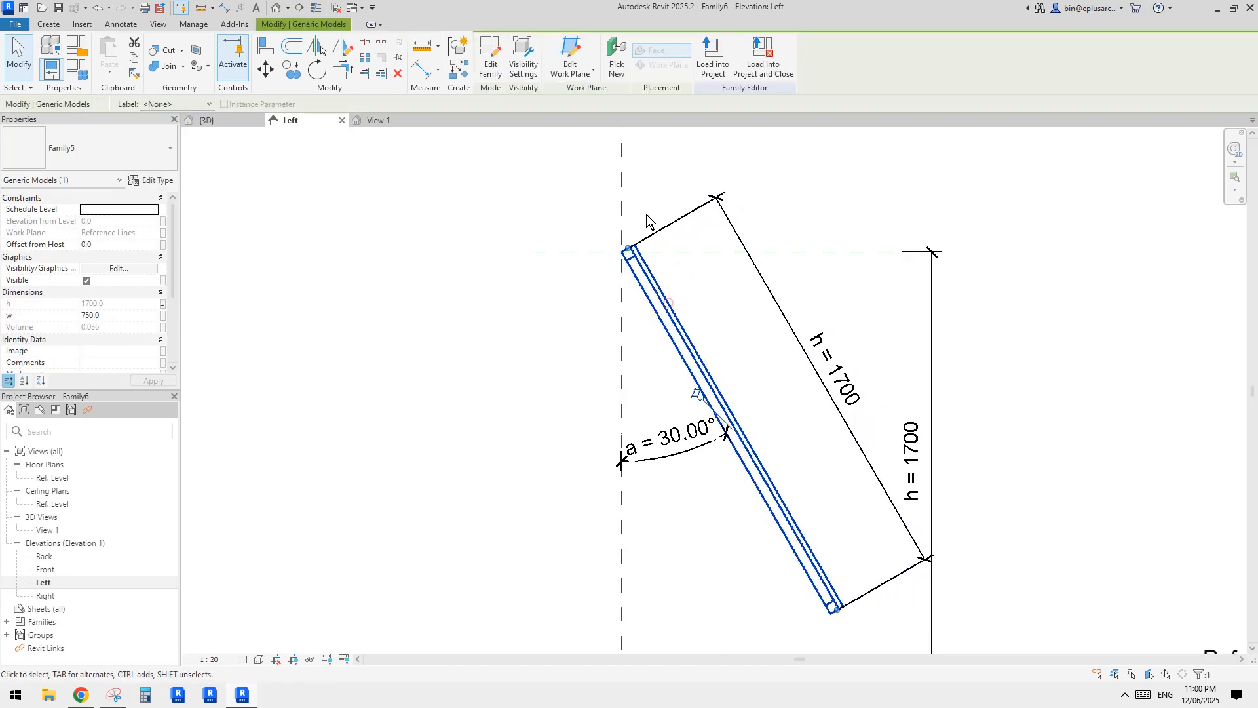
{"action": "left_click", "coordinate": [491, 66]}
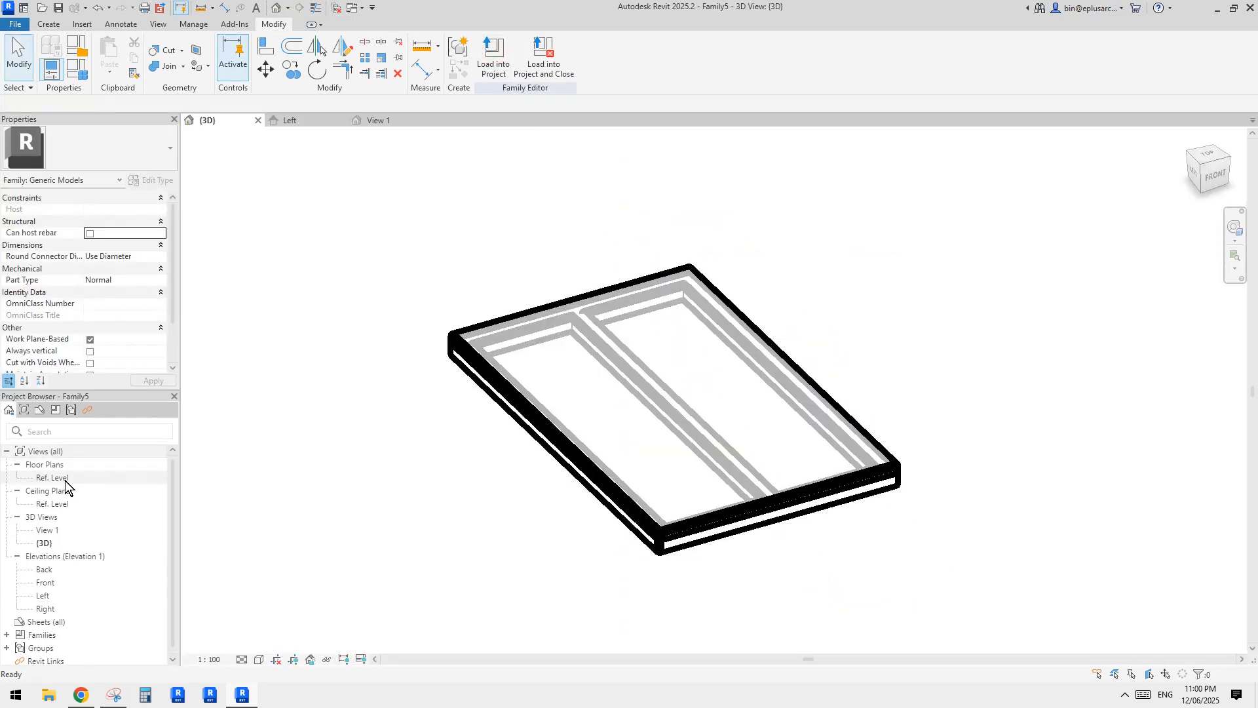
{"action": "double_click", "coordinate": [65, 480]}
{"action": "scroll", "coordinate": [584, 375], "scroll_direction": "up", "scroll_amount": 4}
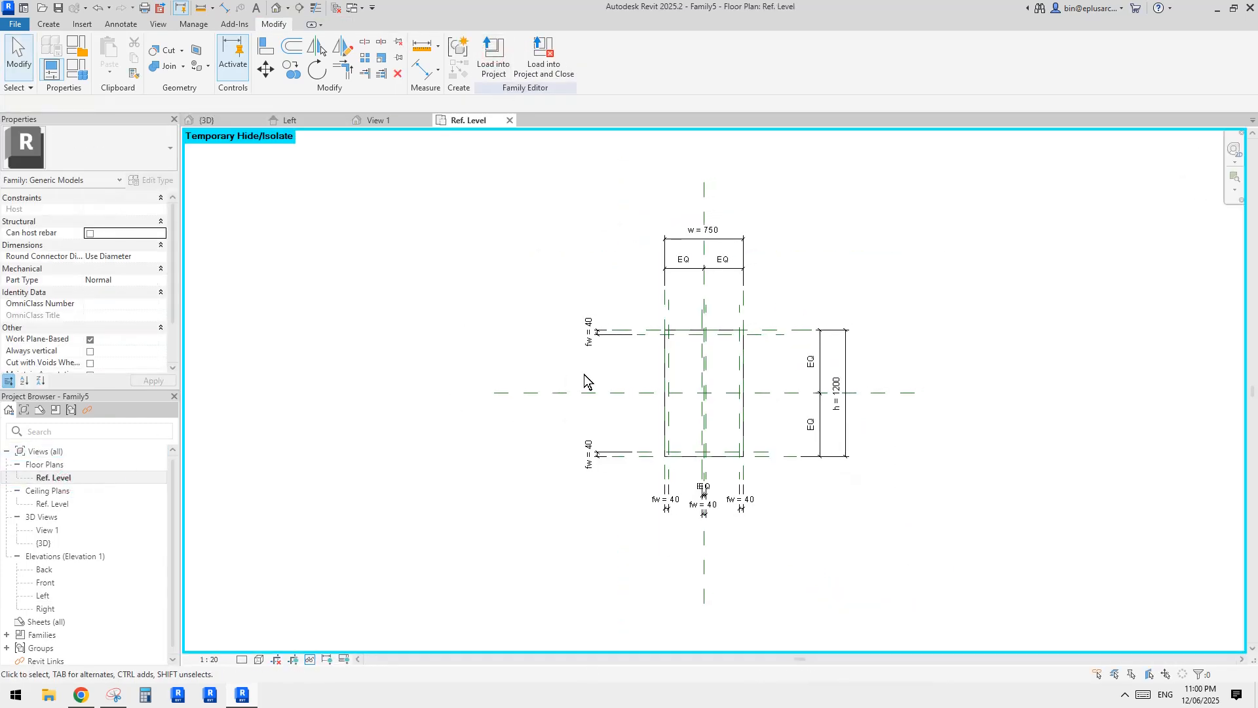
Step: Make the panel's upper edge reference plane define the origin and load the family back into Family6, overwriting the existing version
{"action": "left_click", "coordinate": [776, 389]}
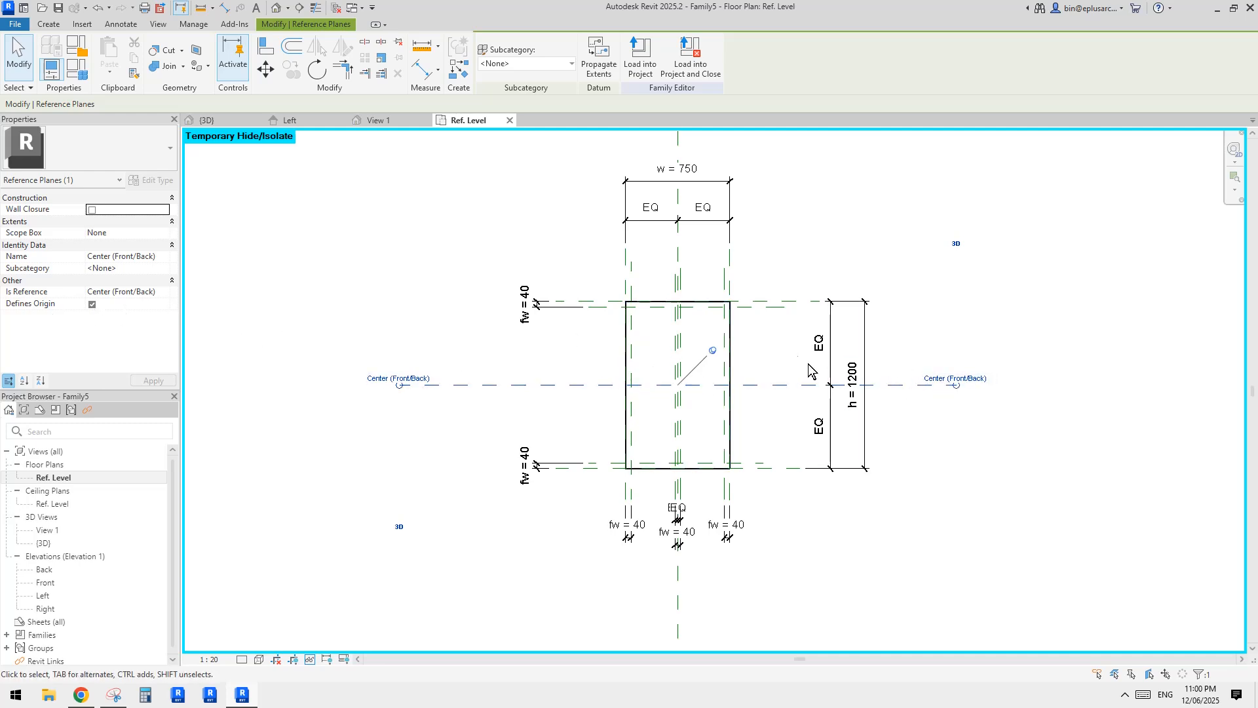
{"action": "scroll", "coordinate": [718, 328], "scroll_direction": "up", "scroll_amount": 1}
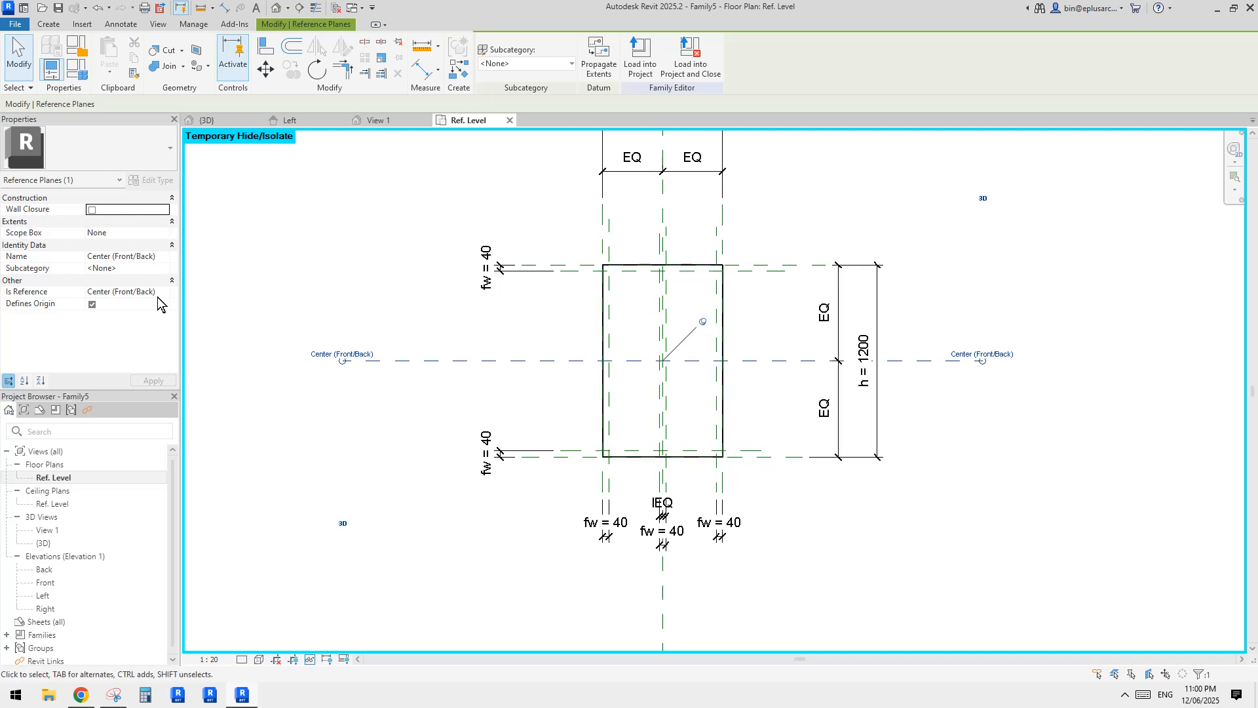
{"action": "left_click", "coordinate": [768, 269]}
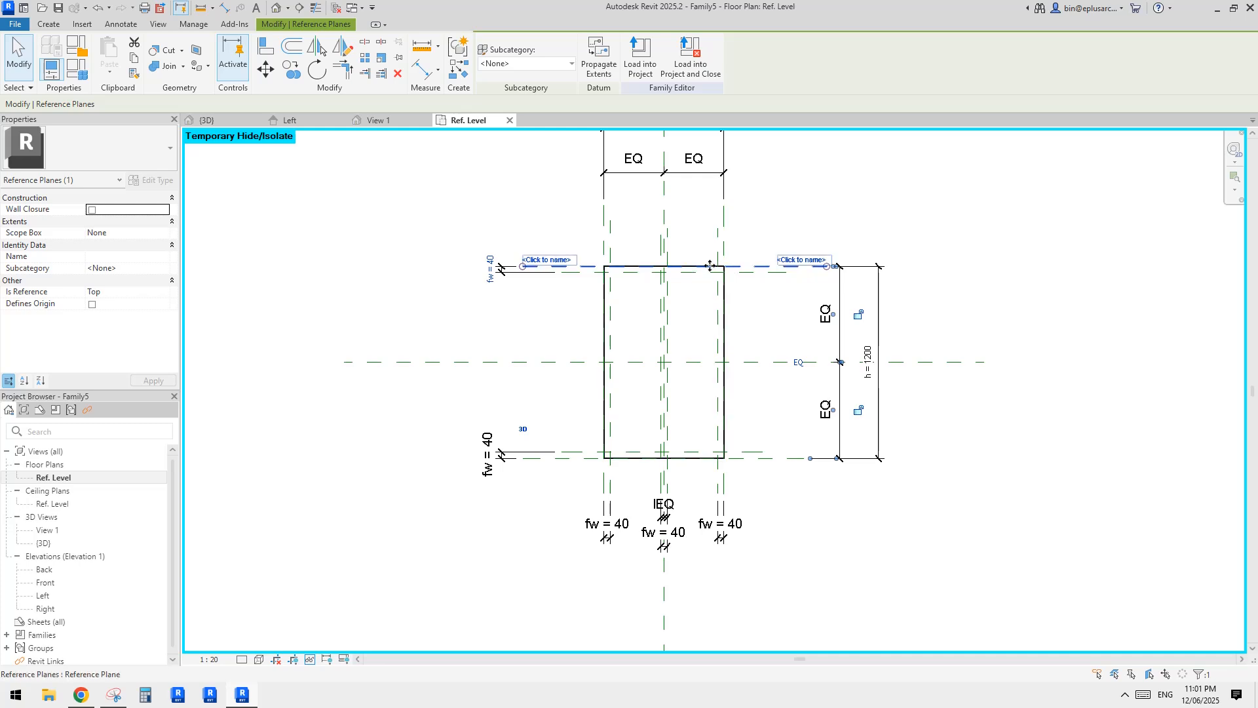
{"action": "left_click", "coordinate": [93, 304]}
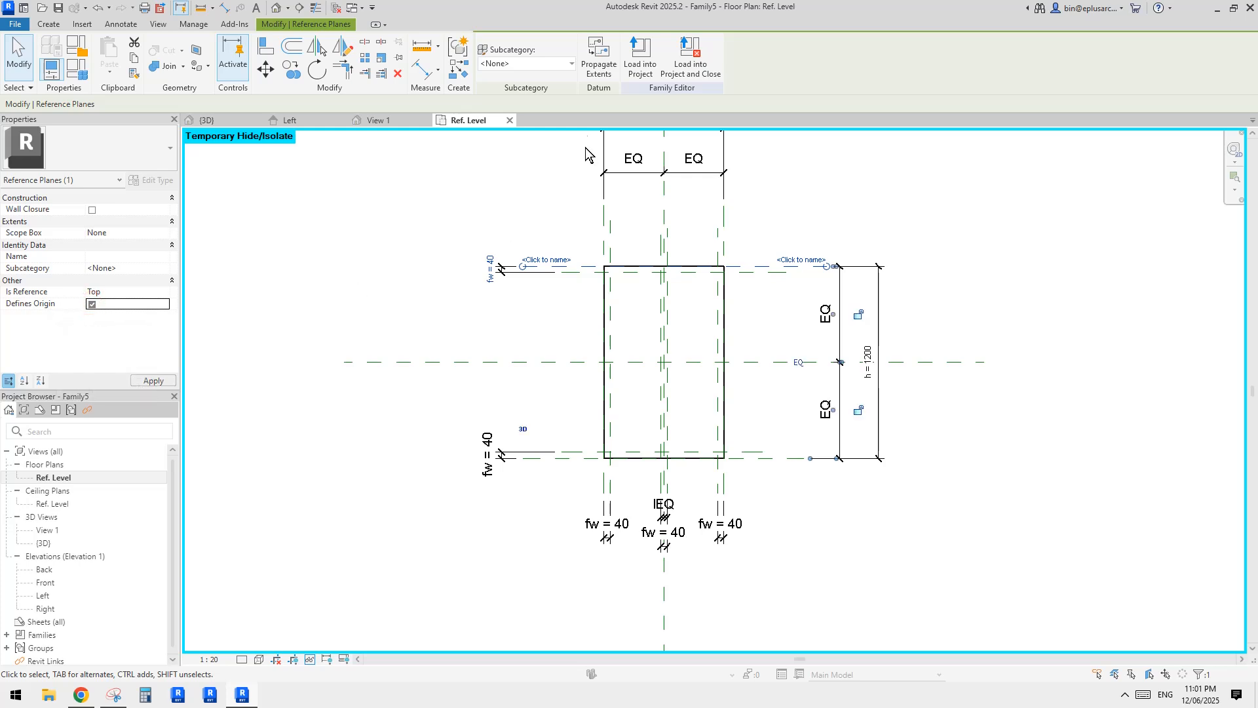
{"action": "left_click", "coordinate": [640, 61]}
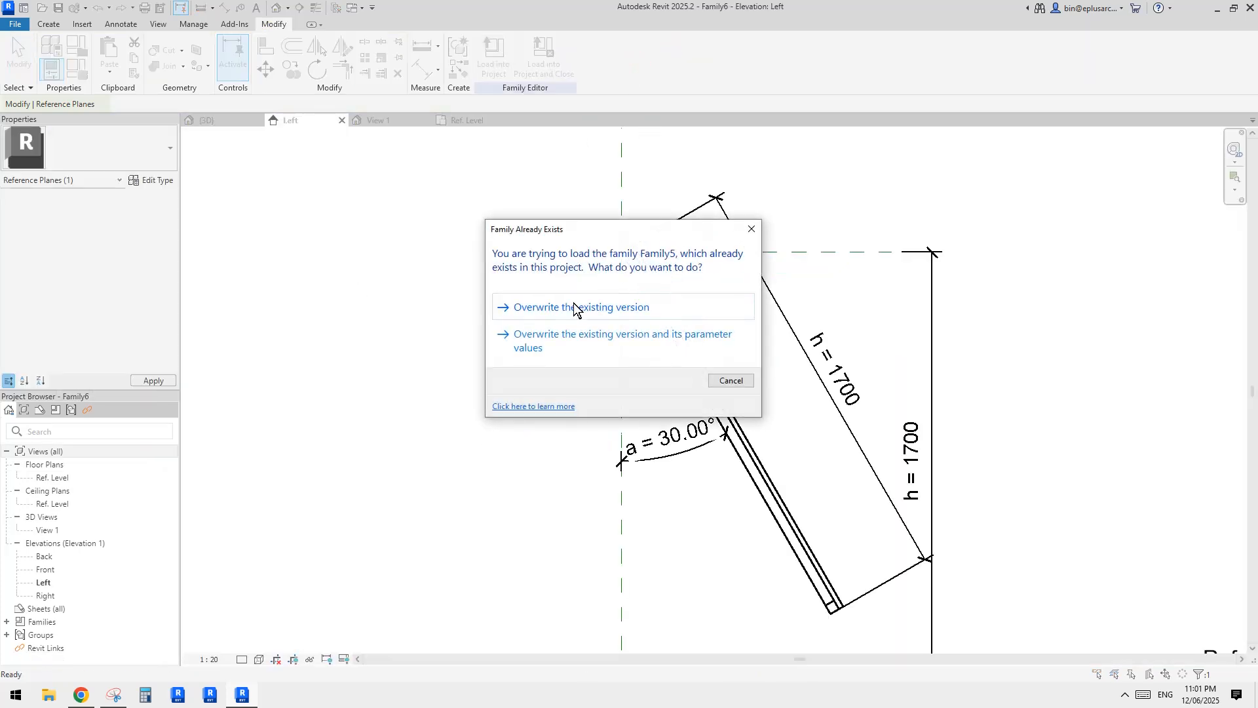
{"action": "left_click", "coordinate": [573, 306]}
Step: Move the panel along the angled reference line so its upper corner meets the line's upper endpoint
{"action": "left_click", "coordinate": [750, 427]}
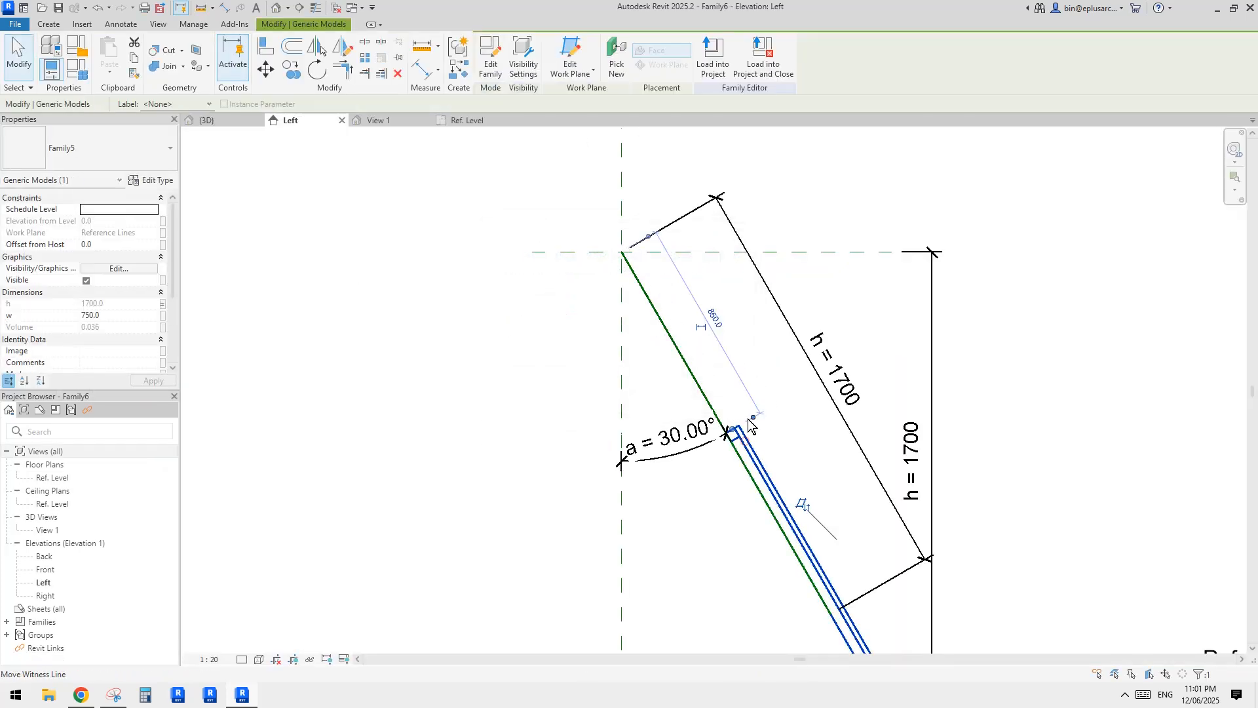
{"action": "key", "text": "m"}
{"action": "key", "text": "v"}
{"action": "left_click", "coordinate": [727, 432]}
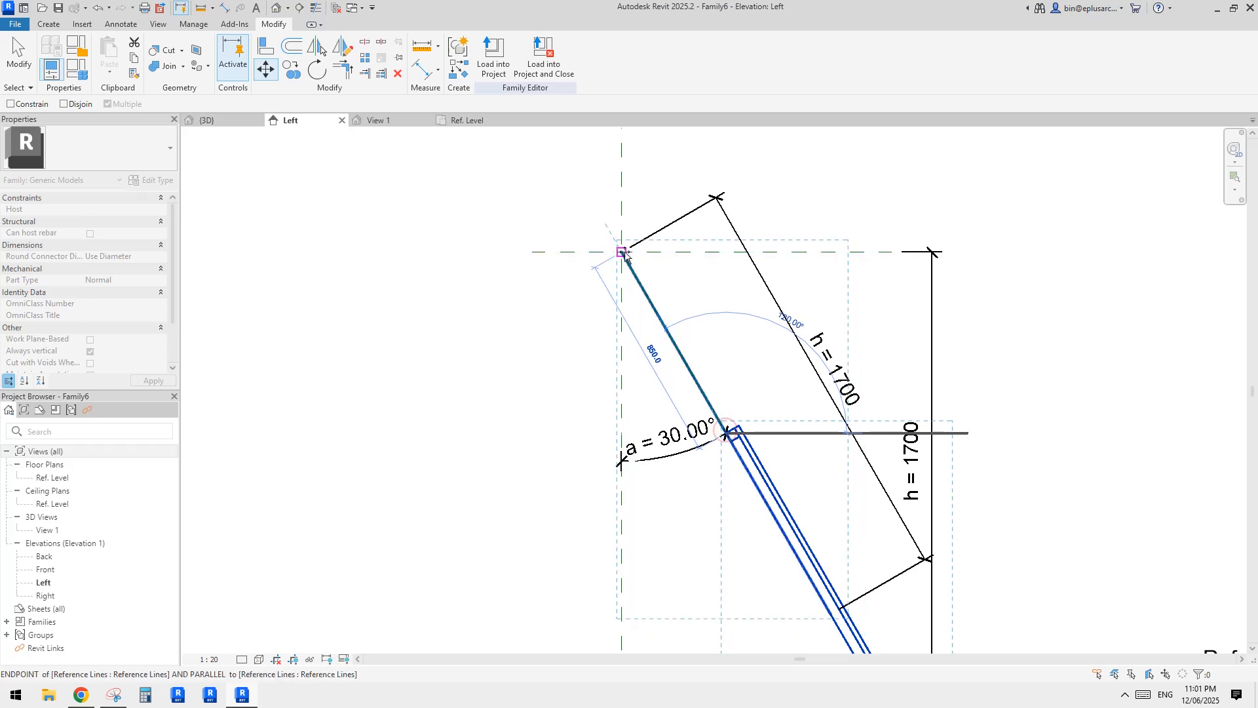
{"action": "left_click", "coordinate": [623, 252]}
{"action": "scroll", "coordinate": [744, 291], "scroll_direction": "down", "scroll_amount": 2}
Step: Flex the upper horizontal reference plane through heights of 1640 and 1920 mm to test the repositioned panel
{"action": "left_click", "coordinate": [786, 269]}
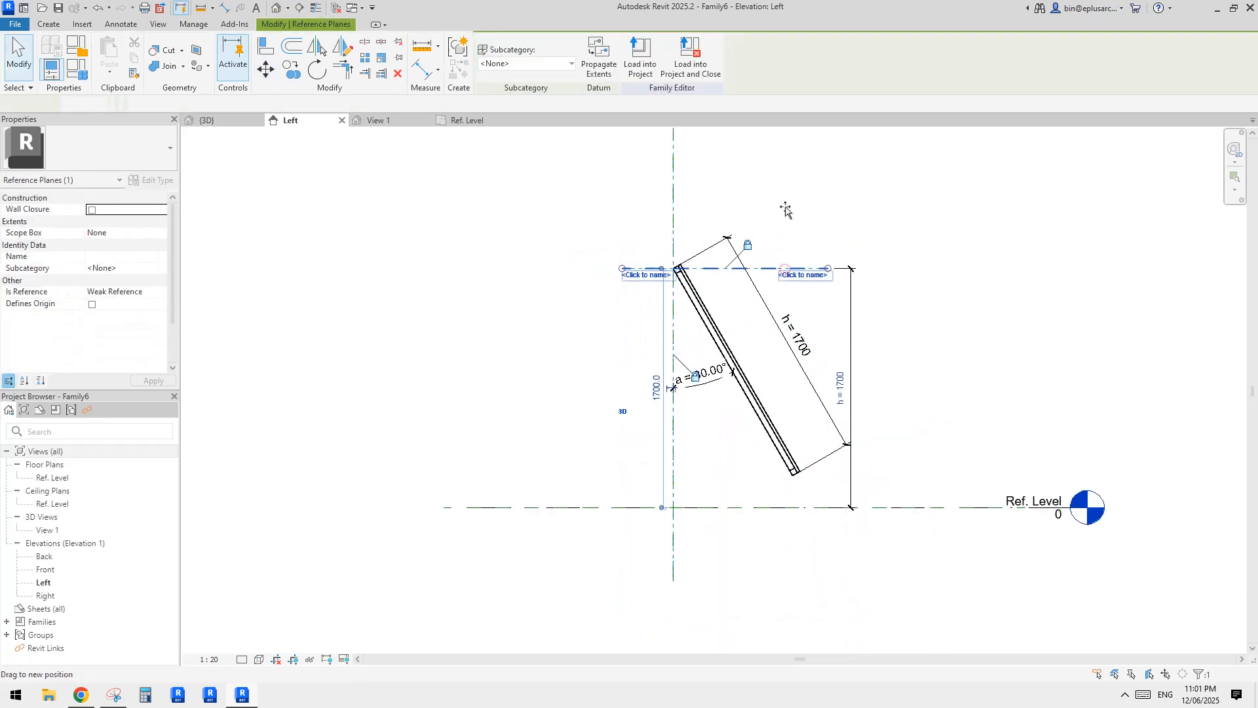
{"action": "mouse_move", "coordinate": [786, 269]}
{"action": "left_mouse_down"}
{"action": "mouse_move", "coordinate": [788, 197]}
{"action": "mouse_move", "coordinate": [793, 361]}
{"action": "mouse_move", "coordinate": [793, 240]}
{"action": "mouse_move", "coordinate": [793, 277]}
{"action": "left_mouse_up"}
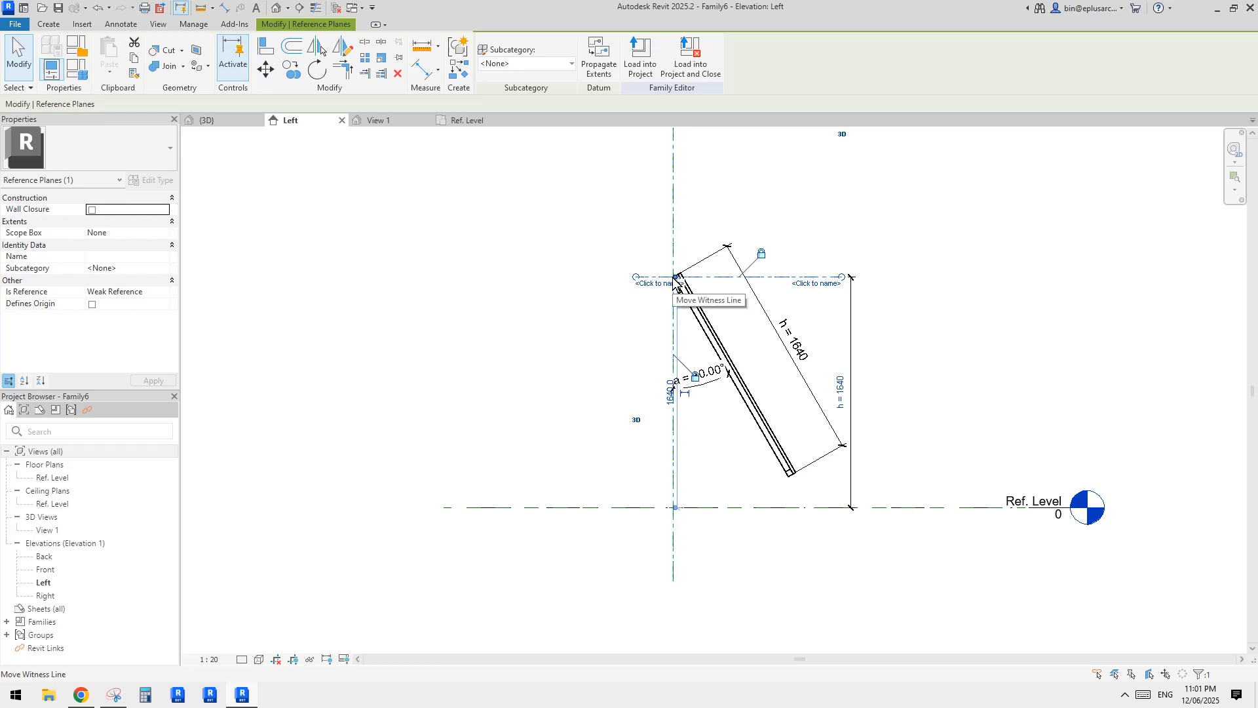
{"action": "left_click_drag", "start_coordinate": [792, 226], "coordinate": [791, 238]}
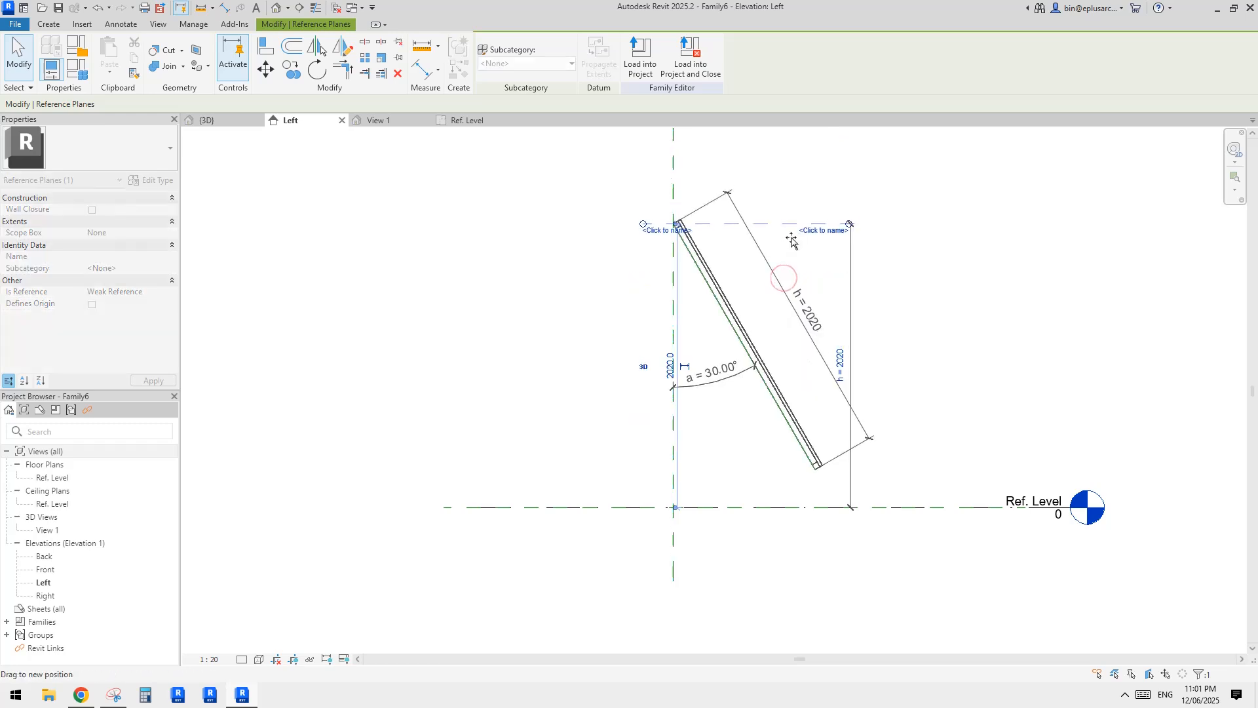
{"action": "key", "text": "Escape"}
{"action": "scroll", "coordinate": [641, 246], "scroll_direction": "up", "scroll_amount": 2}
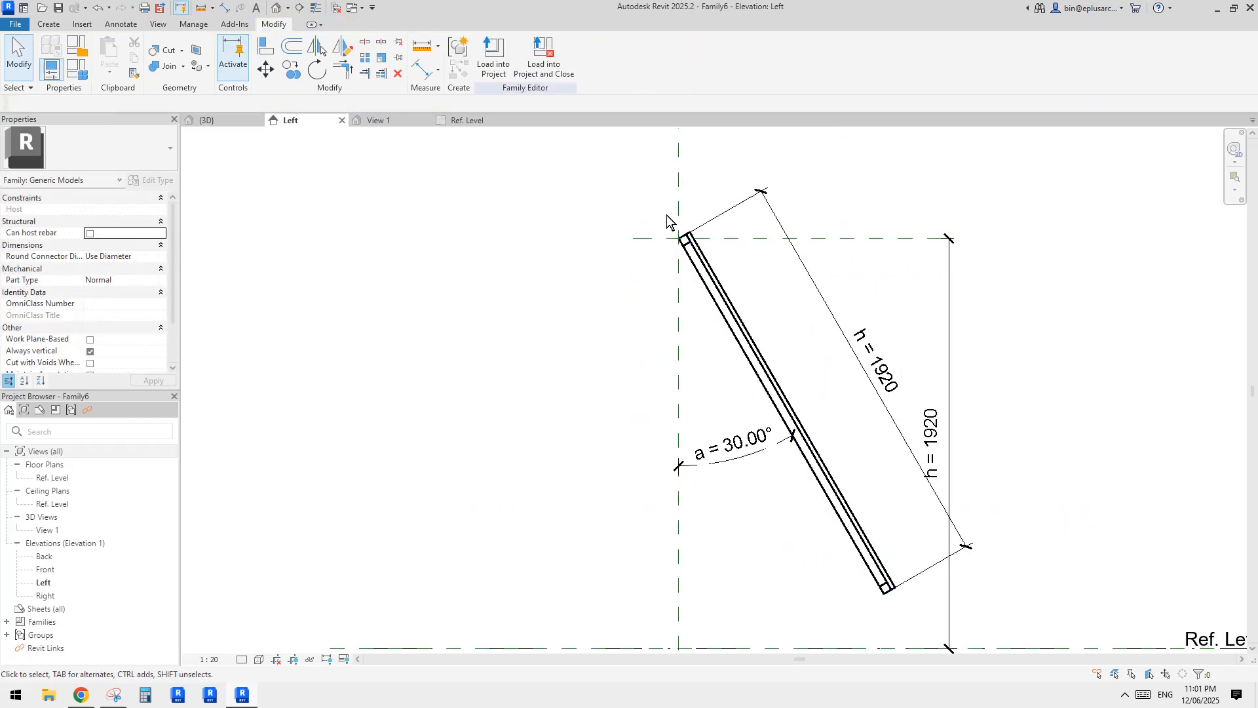
{"action": "left_click", "coordinate": [851, 252]}
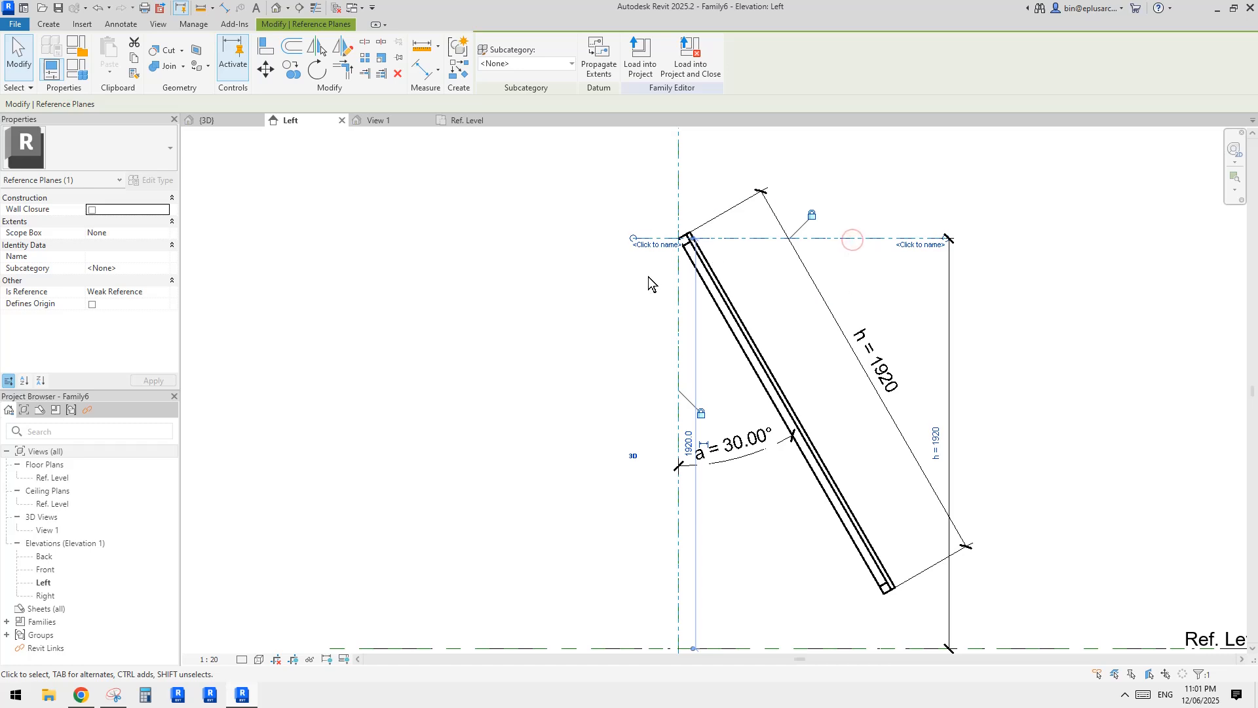
Step: Set the angle parameter a to 20° on the angular dimension
{"action": "scroll", "coordinate": [685, 269], "scroll_direction": "down", "scroll_amount": 2}
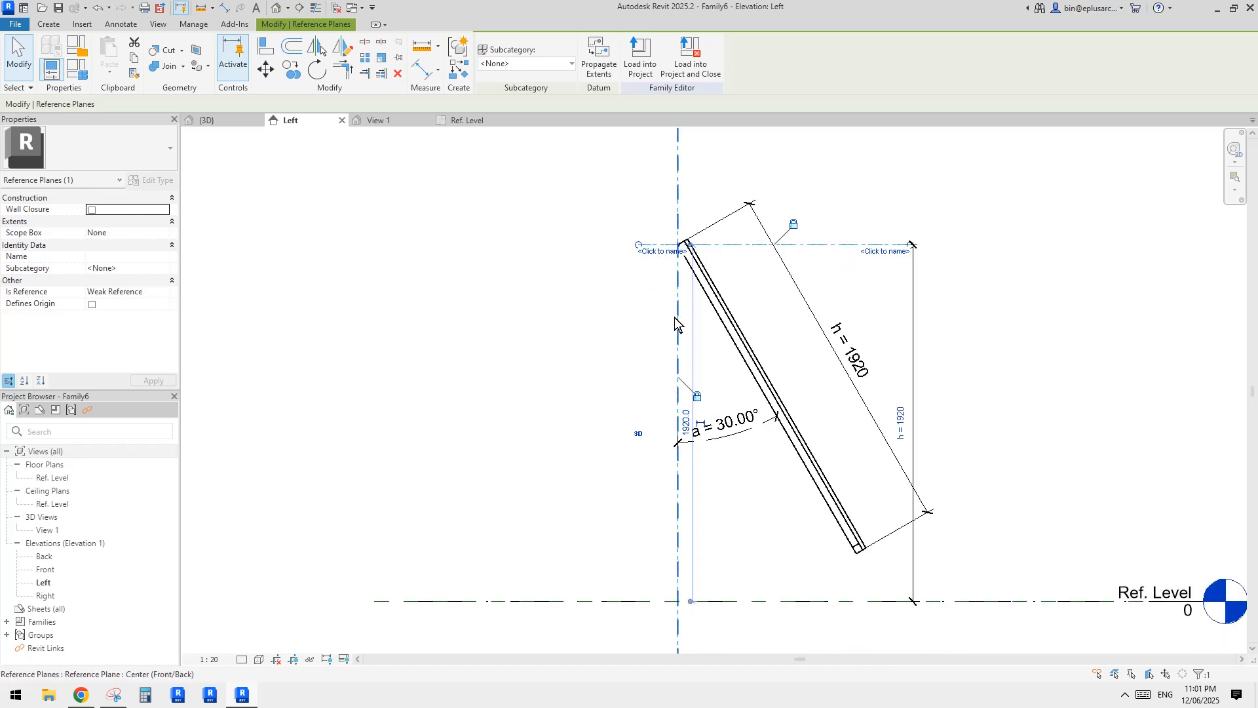
{"action": "left_click", "coordinate": [741, 416]}
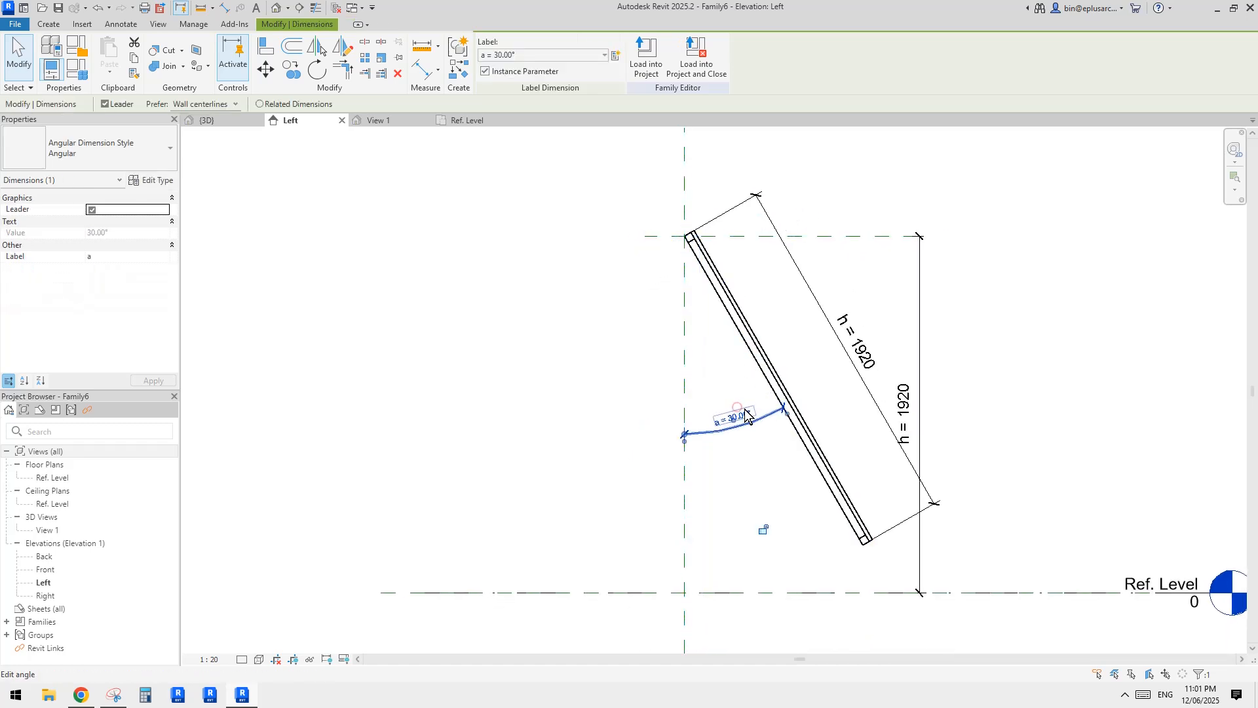
{"action": "left_click", "coordinate": [752, 408]}
{"action": "type", "text": "20"}
{"action": "key", "text": "Return"}
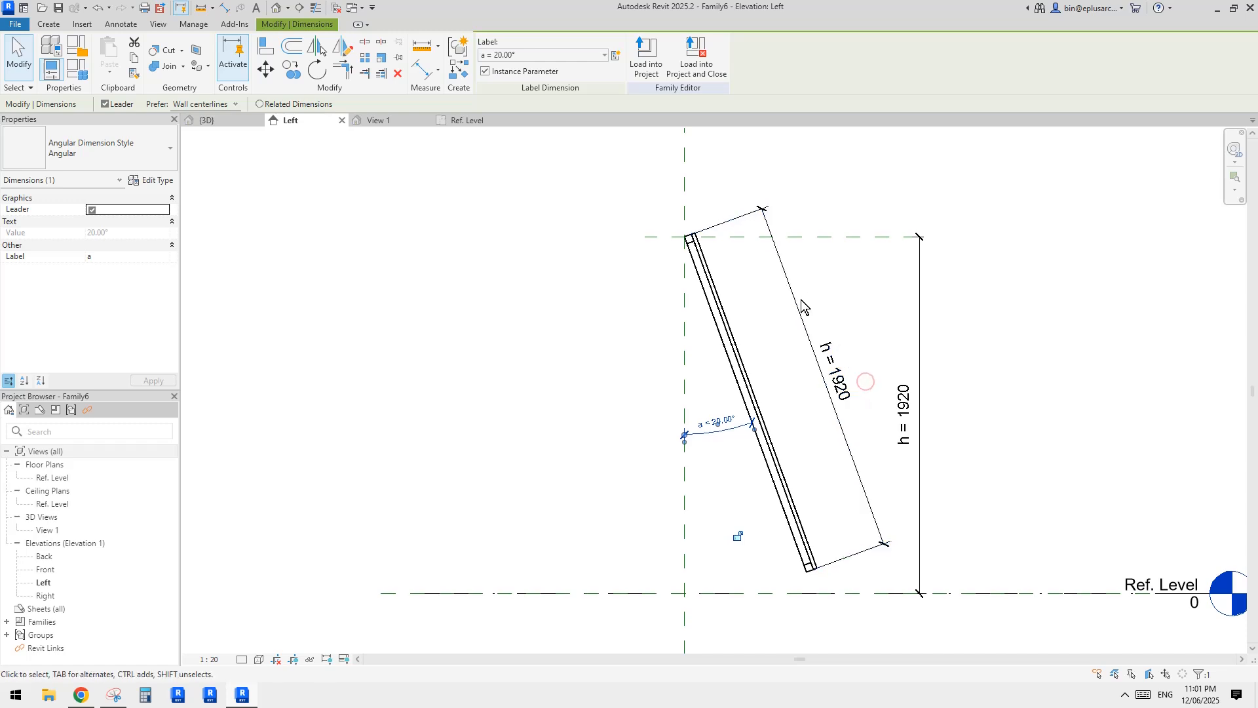
Step: Flex the upper horizontal reference plane through heights of 1240 and 1420 mm to test the angled panel
{"action": "left_click_drag", "start_coordinate": [824, 238], "coordinate": [832, 368]}
{"action": "left_click", "coordinate": [834, 385]}
{"action": "middle_click_drag", "start_coordinate": [834, 385], "coordinate": [796, 324]}
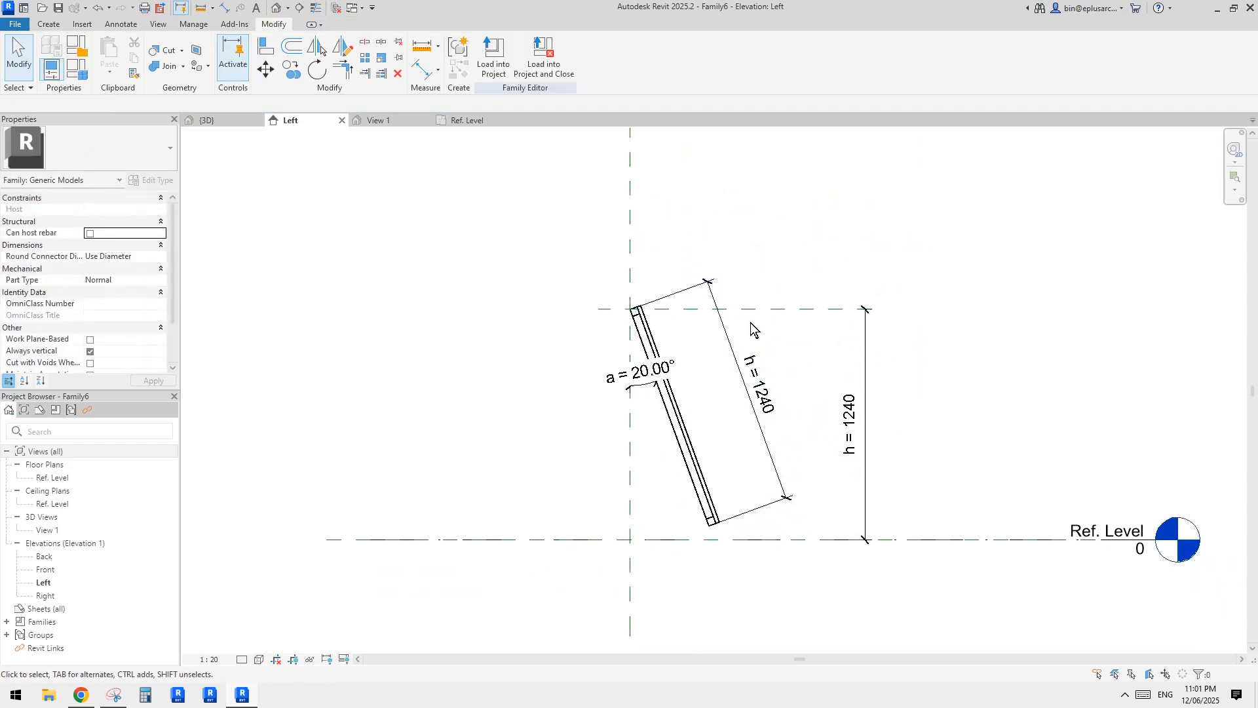
{"action": "left_click_drag", "start_coordinate": [768, 311], "coordinate": [748, 276]}
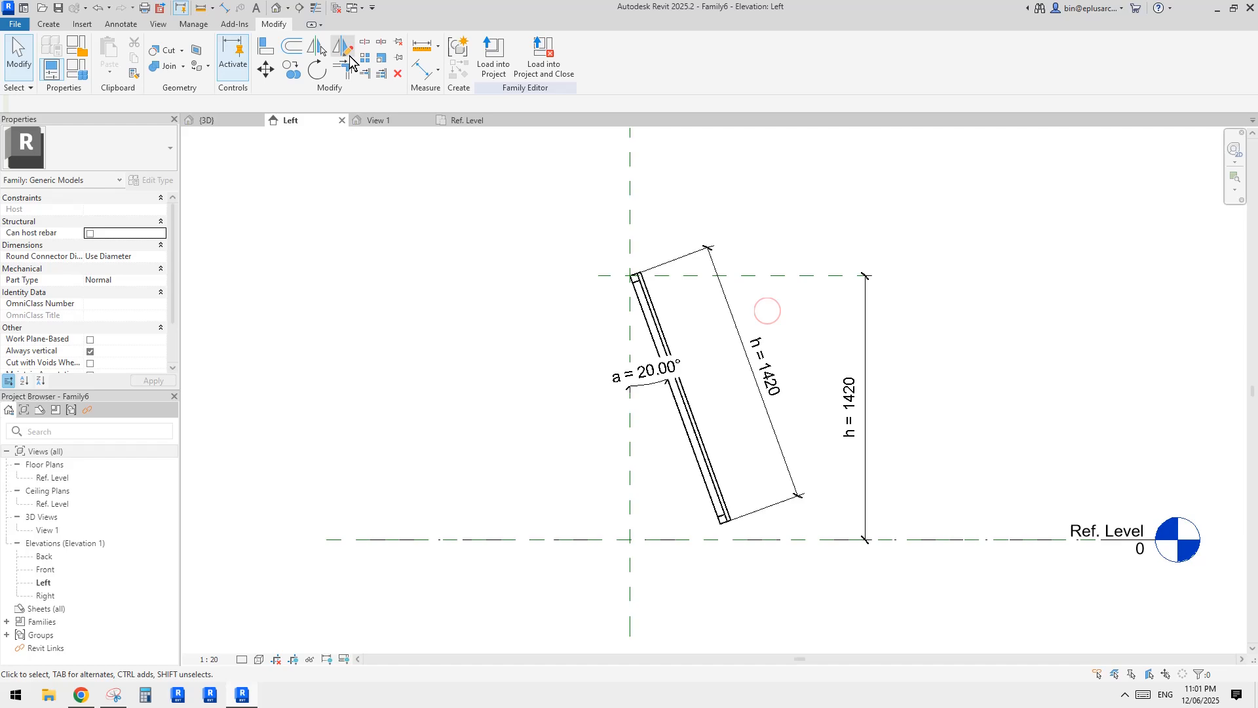
Step: Show the family in the default 3D view and temporarily hide the h dimension beside the panel
{"action": "left_click", "coordinate": [281, 8]}
{"action": "scroll", "coordinate": [745, 268], "scroll_direction": "down", "scroll_amount": 2}
{"action": "middle_click_drag", "start_coordinate": [744, 281], "coordinate": [537, 267], "text": "shift"}
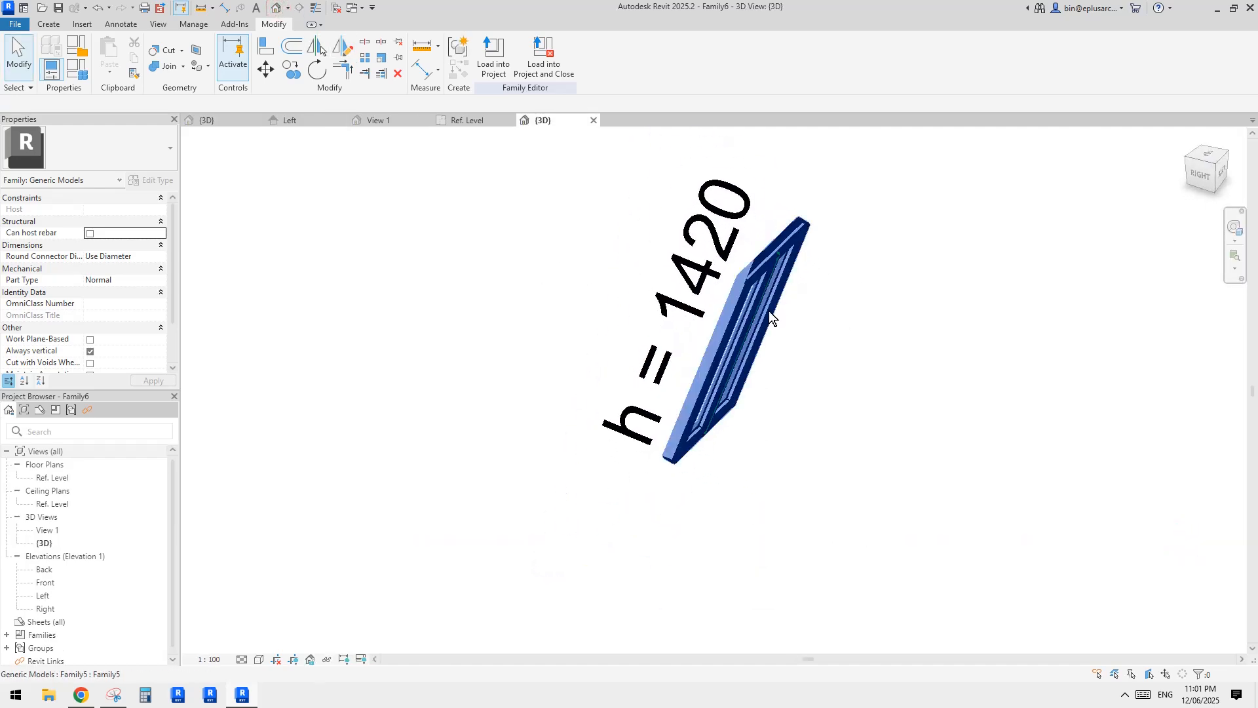
{"action": "middle_click_drag", "start_coordinate": [770, 316], "coordinate": [796, 397], "text": "shift"}
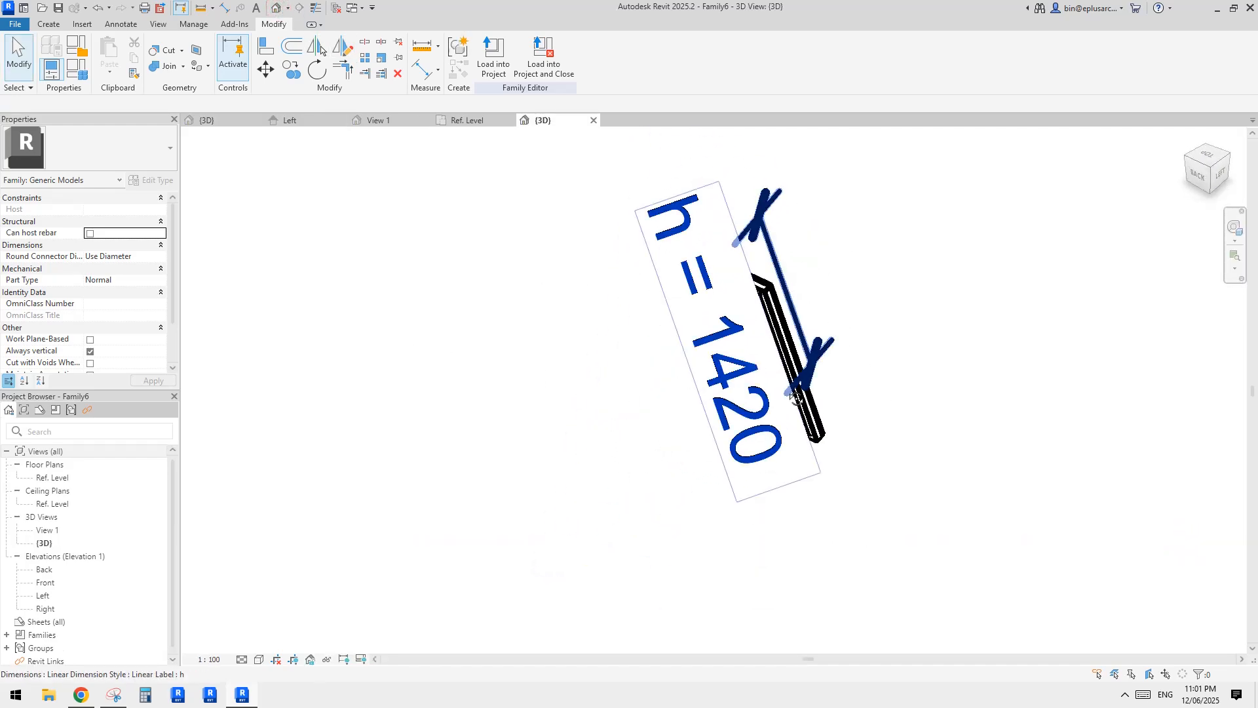
{"action": "left_click", "coordinate": [714, 311]}
{"action": "key", "text": "h"}
{"action": "key", "text": "h"}
{"action": "middle_click_drag", "start_coordinate": [705, 284], "coordinate": [785, 320]}
Step: Set the angle parameter a to 10° in the family types and apply it
{"action": "left_click", "coordinate": [76, 75]}
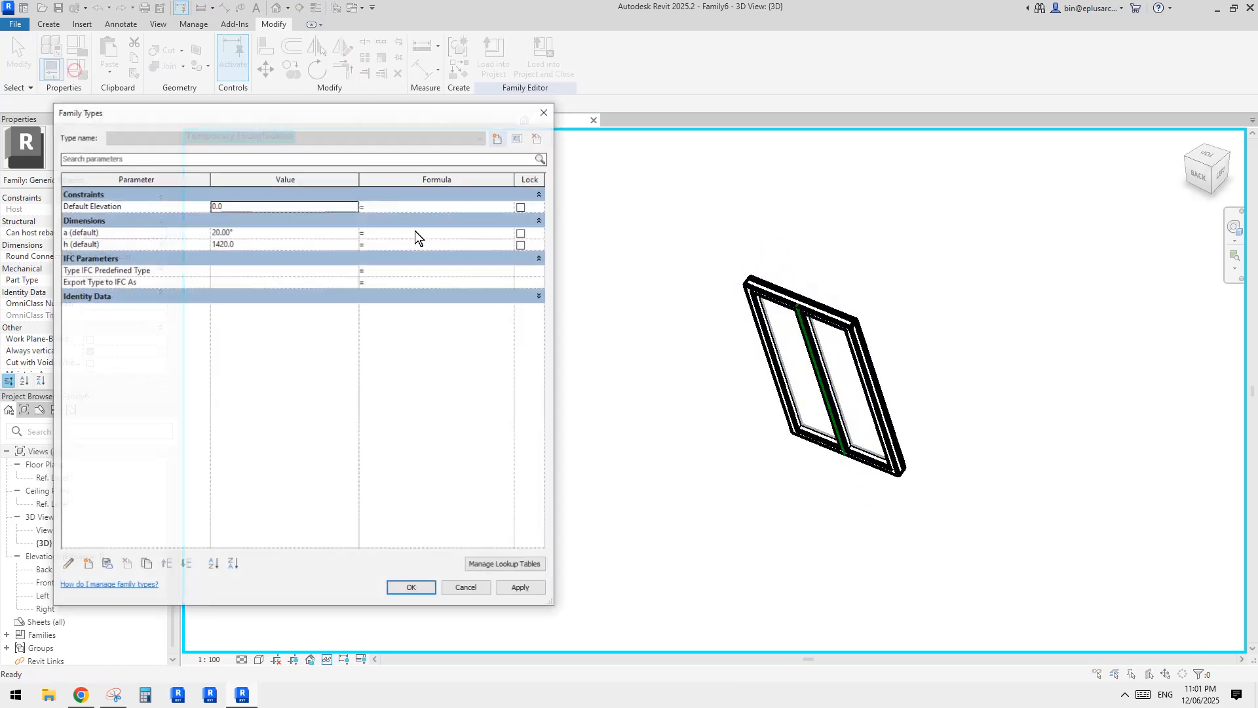
{"action": "left_click", "coordinate": [250, 234]}
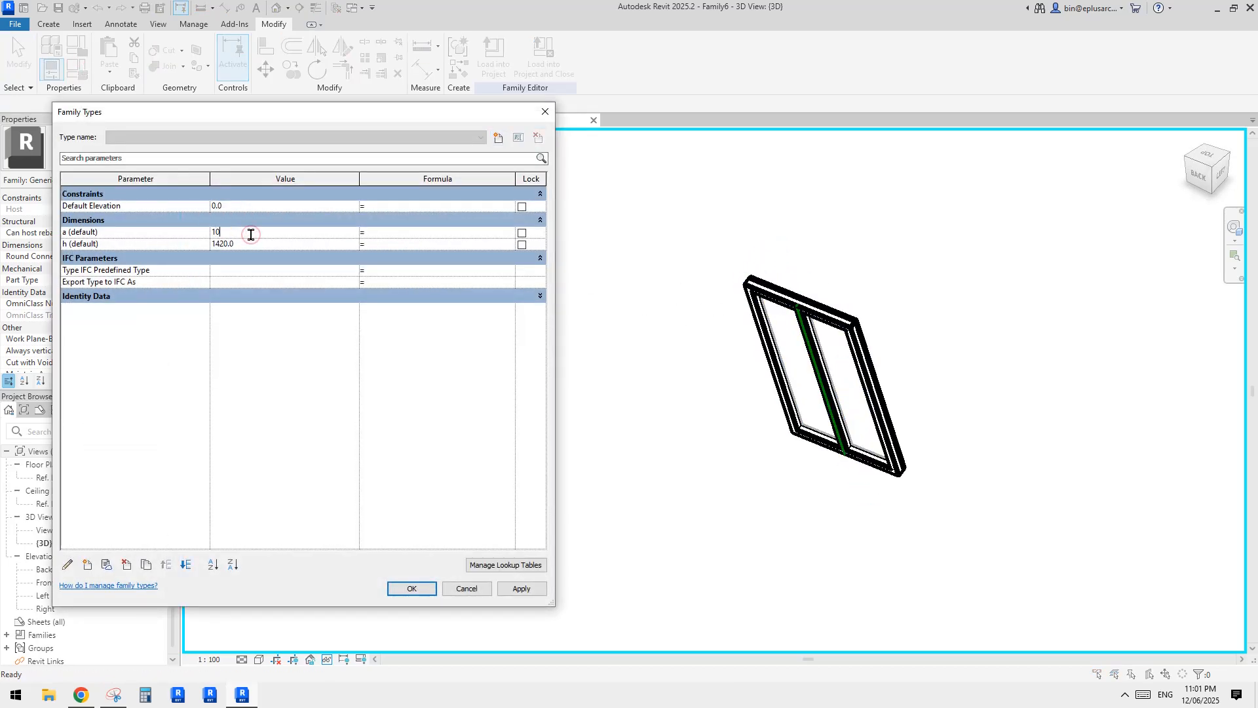
{"action": "left_click", "coordinate": [521, 588]}
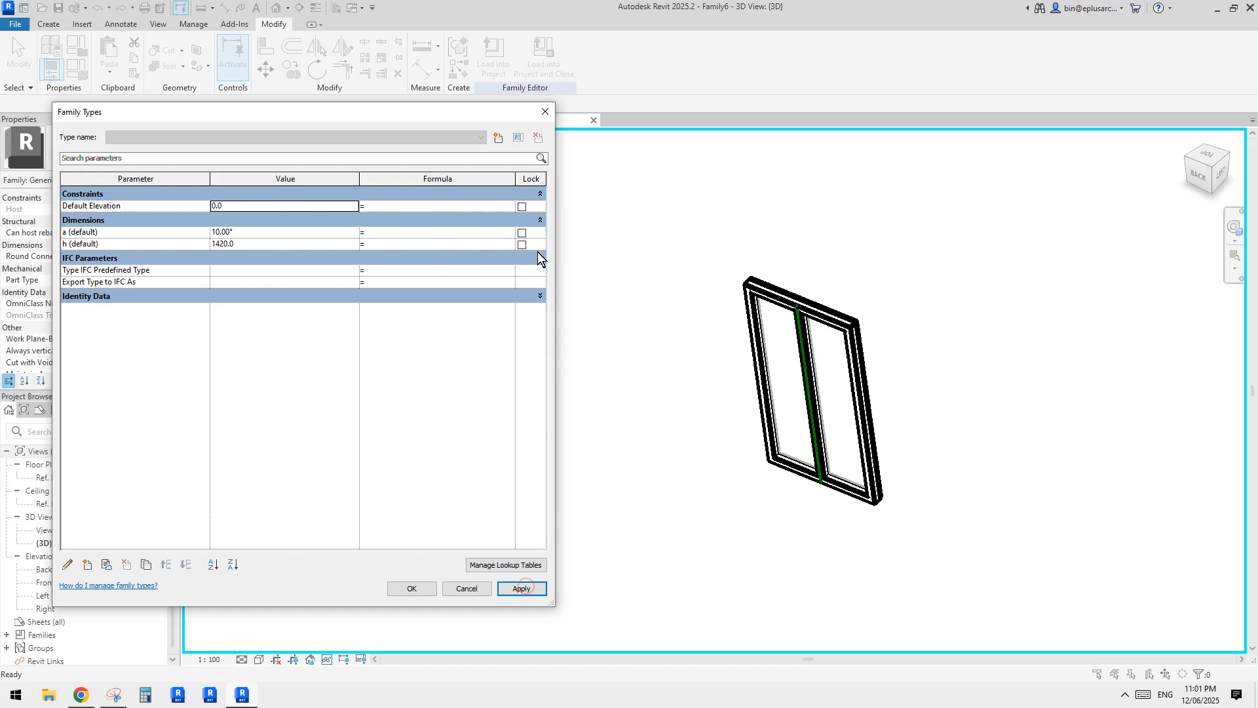
{"action": "left_click", "coordinate": [544, 111]}
Step: Associate the nested panel's width w with a new instance family parameter named w, grouped under Dimensions
{"action": "left_click", "coordinate": [856, 328]}
{"action": "left_click", "coordinate": [855, 326]}
{"action": "middle_click_drag", "start_coordinate": [858, 331], "coordinate": [708, 362], "text": "shift"}
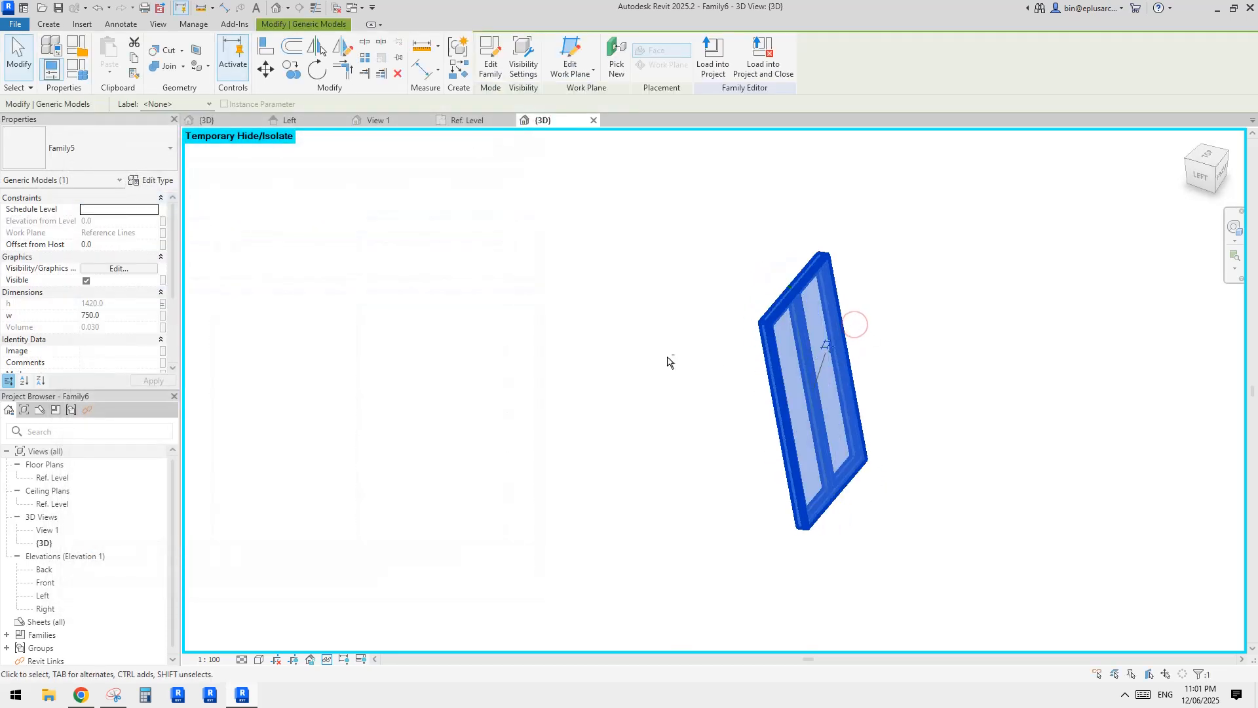
{"action": "left_click", "coordinate": [163, 316]}
{"action": "left_click", "coordinate": [466, 434]}
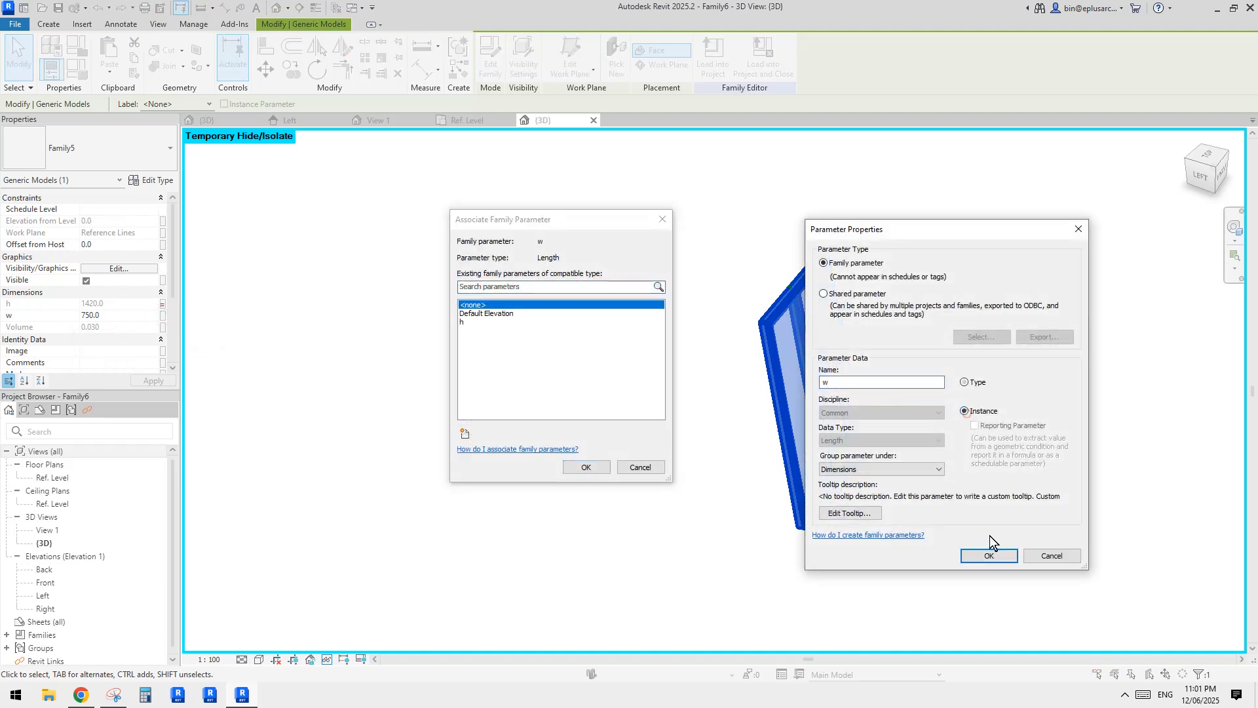
{"action": "left_click", "coordinate": [990, 555]}
{"action": "left_click", "coordinate": [586, 467]}
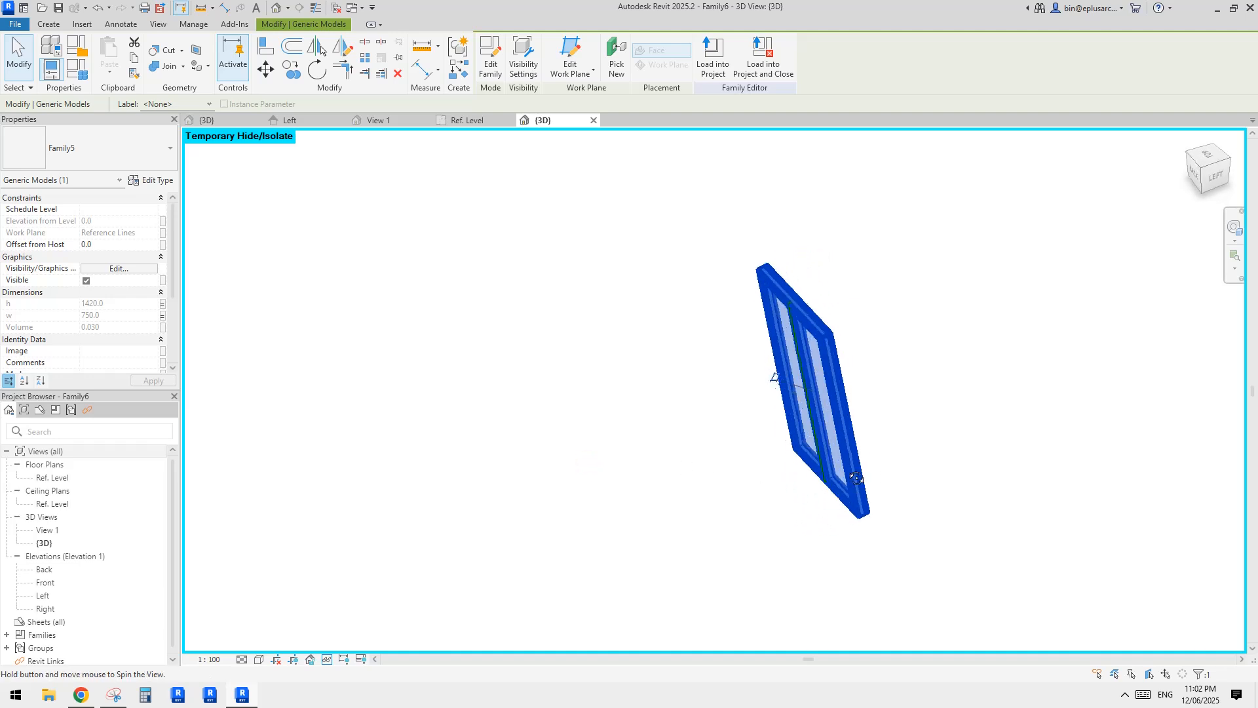
{"action": "middle_click_drag", "start_coordinate": [856, 479], "coordinate": [902, 466], "text": "shift"}
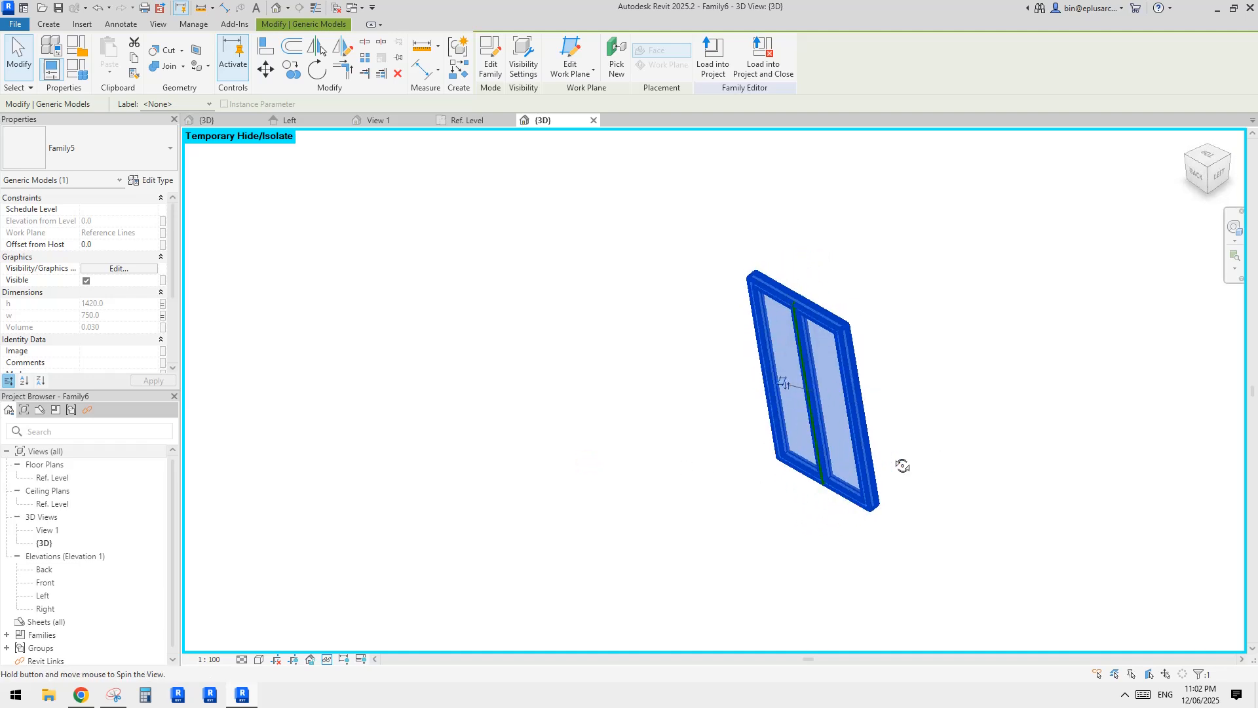
{"action": "left_click", "coordinate": [776, 498]}
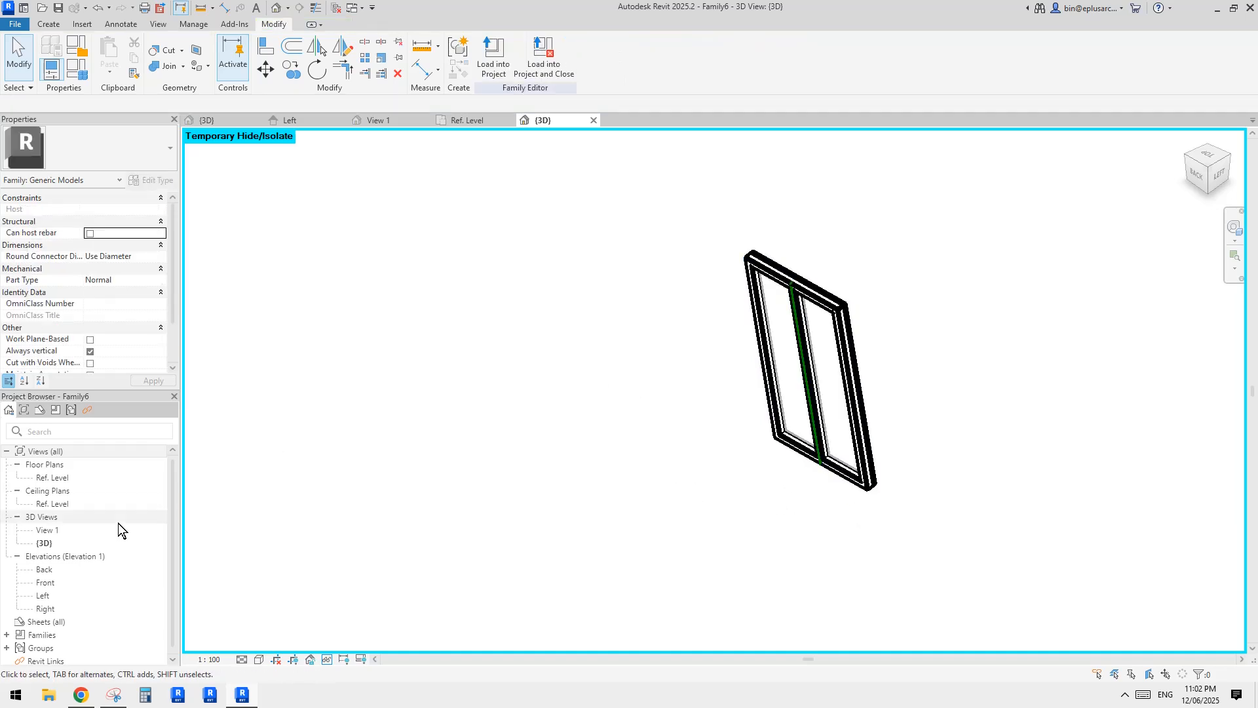
Step: Open the Left elevation and temporarily hide the nested panel so only its angled reference line remains
{"action": "double_click", "coordinate": [43, 596]}
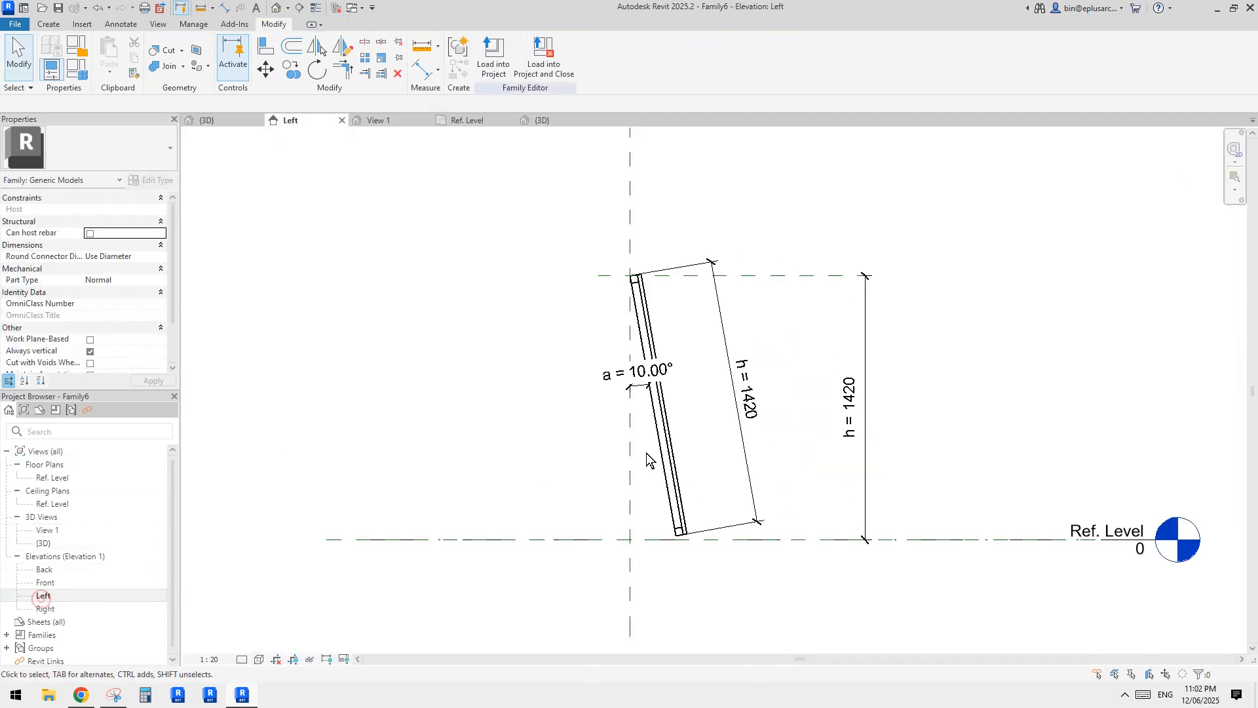
{"action": "scroll", "coordinate": [647, 457], "scroll_direction": "up", "scroll_amount": 4}
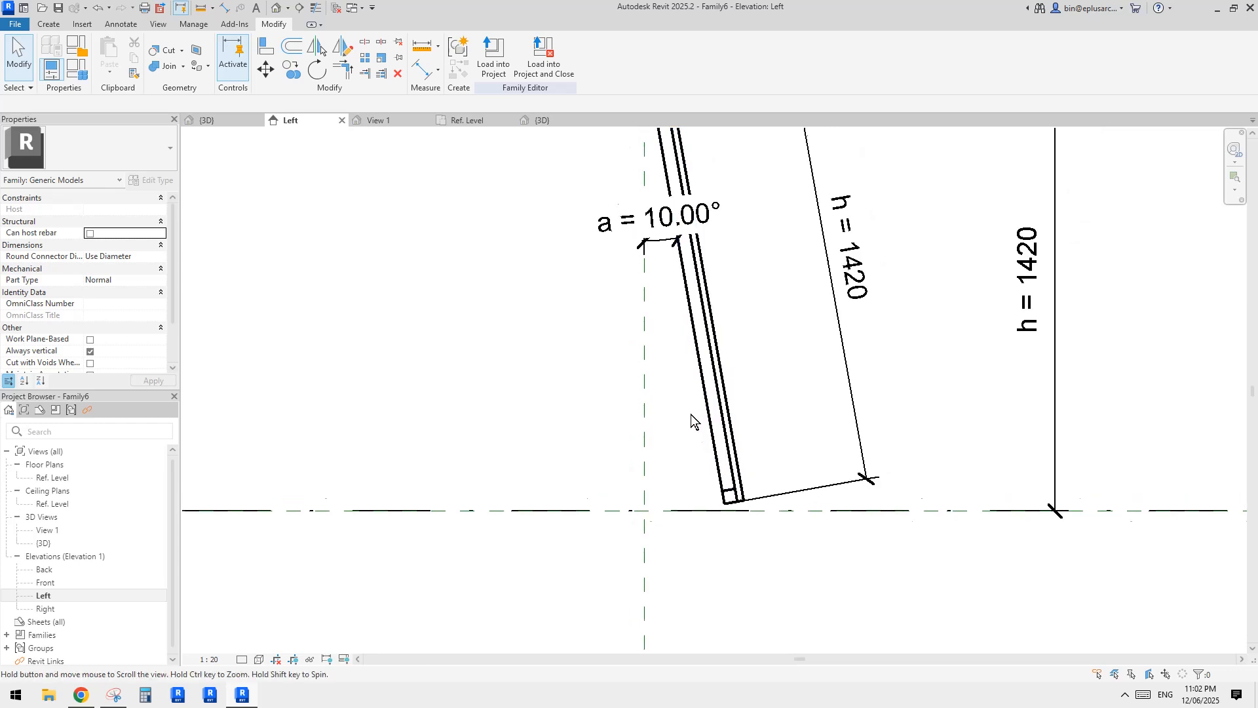
{"action": "middle_click_drag", "start_coordinate": [692, 420], "coordinate": [747, 387]}
{"action": "scroll", "coordinate": [710, 458], "scroll_direction": "up", "scroll_amount": 2}
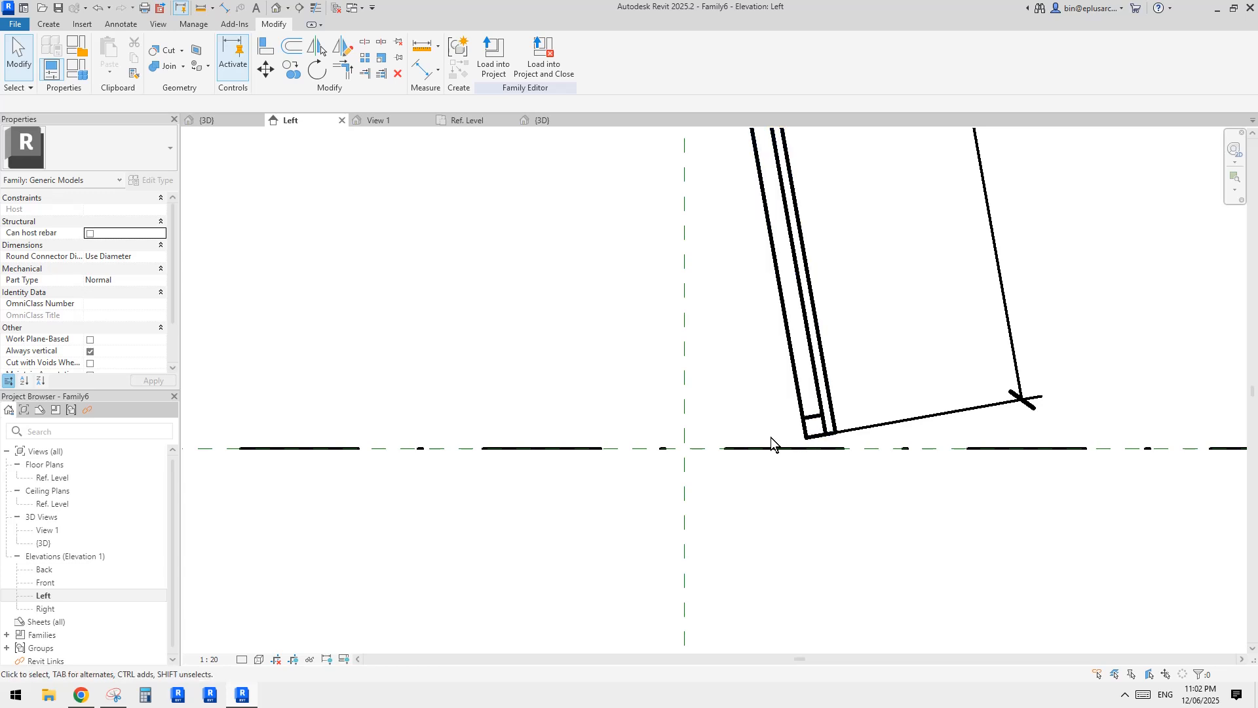
{"action": "scroll", "coordinate": [776, 453], "scroll_direction": "down", "scroll_amount": 1}
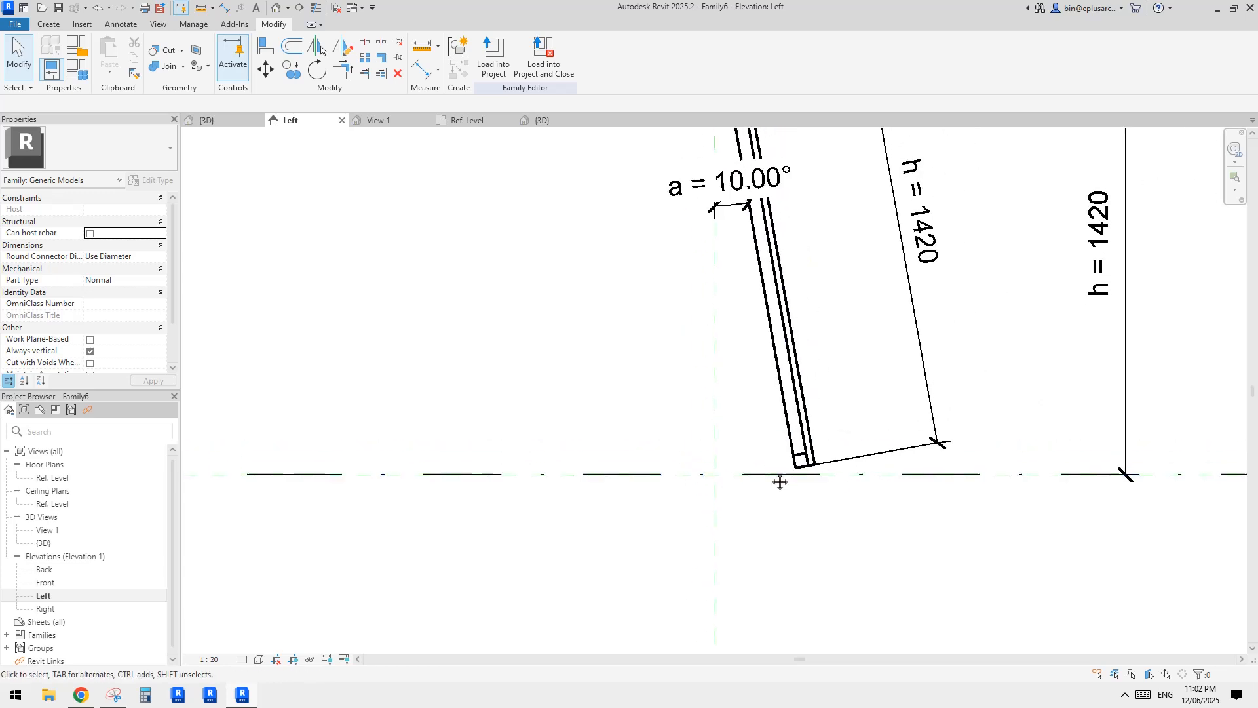
{"action": "left_click", "coordinate": [798, 398]}
{"action": "key", "text": "h"}
{"action": "key", "text": "h"}
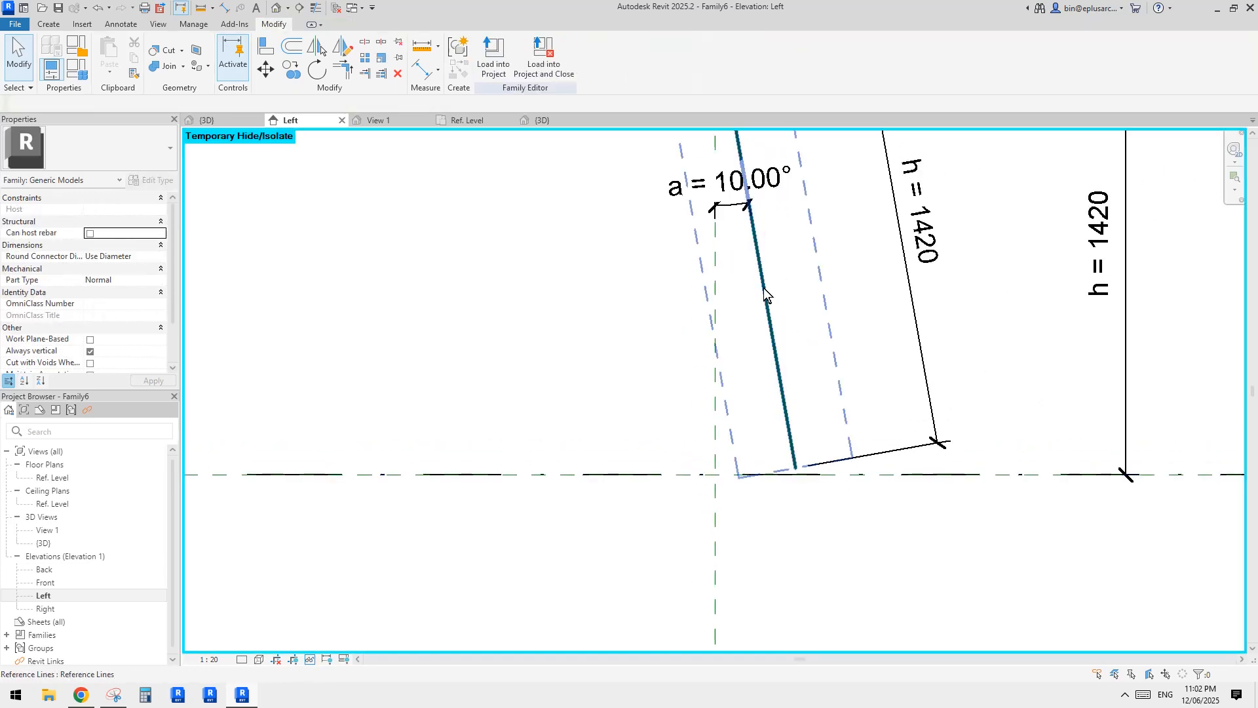
Step: Draw a reference line from the vertical plane's intersection with Ref. Level to the lower endpoint of the angled reference line
{"action": "scroll", "coordinate": [738, 463], "scroll_direction": "up", "scroll_amount": 2}
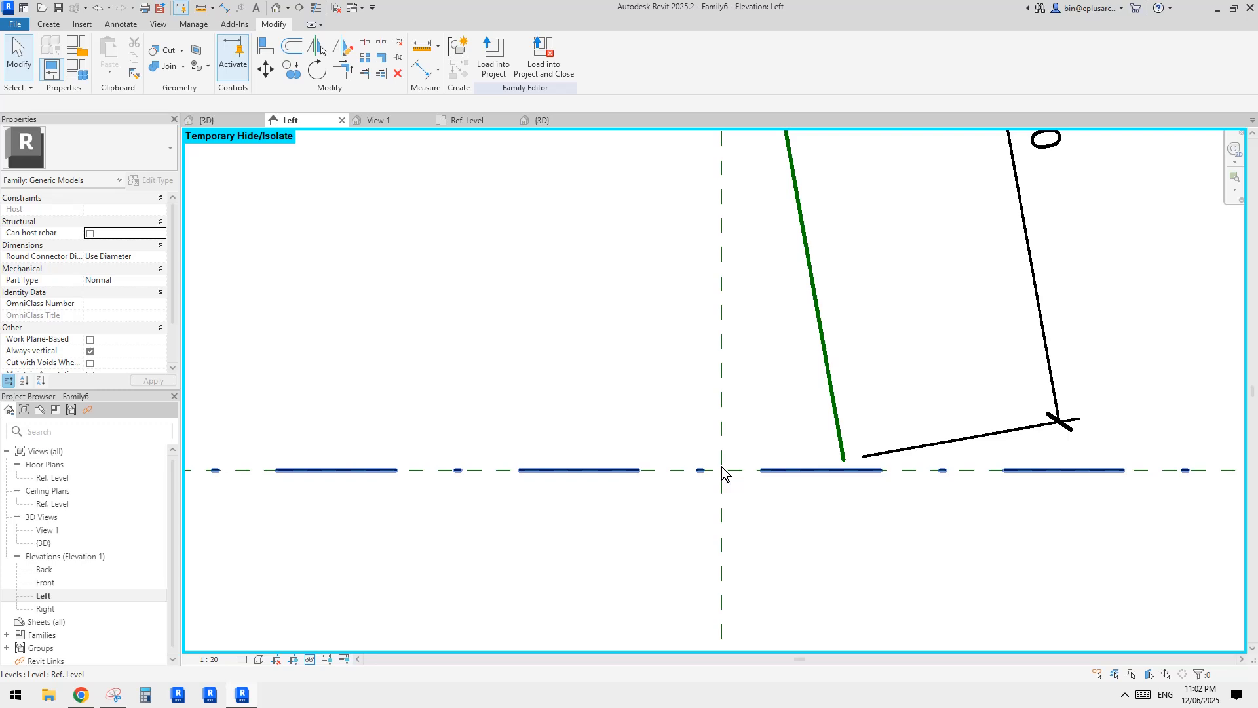
{"action": "middle_click_drag", "start_coordinate": [744, 467], "coordinate": [740, 467]}
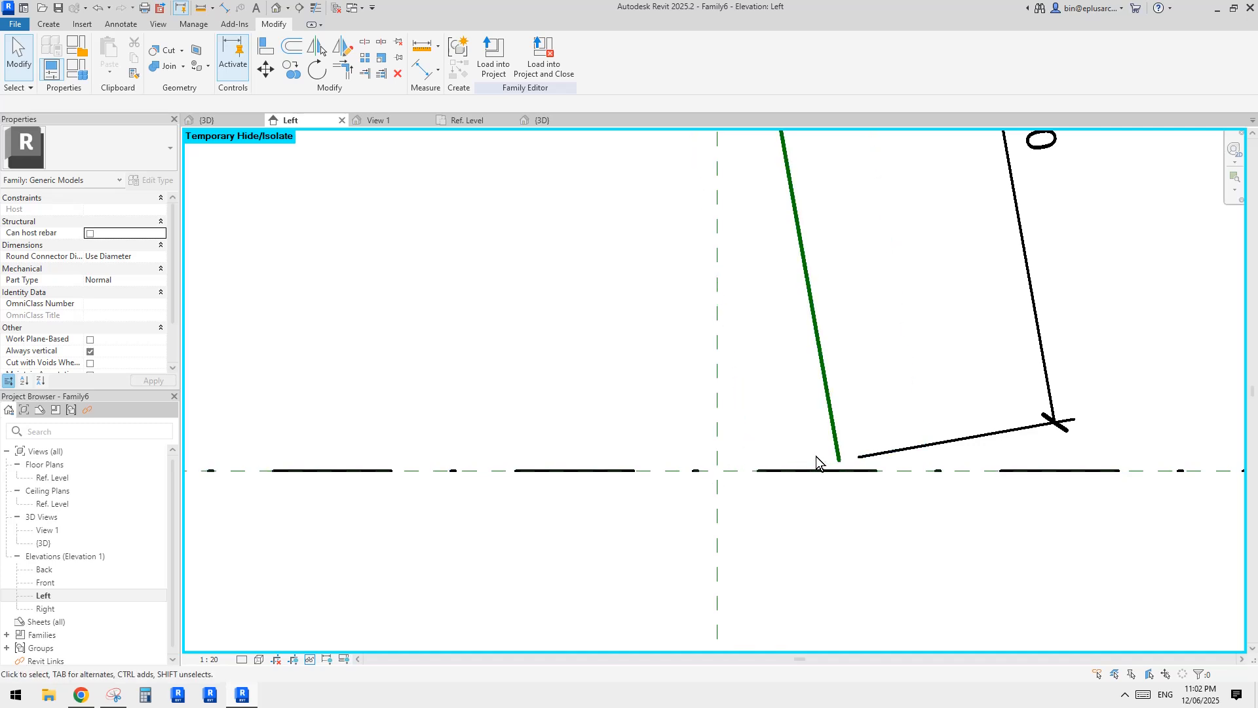
{"action": "scroll", "coordinate": [753, 459], "scroll_direction": "down", "scroll_amount": 2}
{"action": "scroll", "coordinate": [779, 482], "scroll_direction": "up", "scroll_amount": 2}
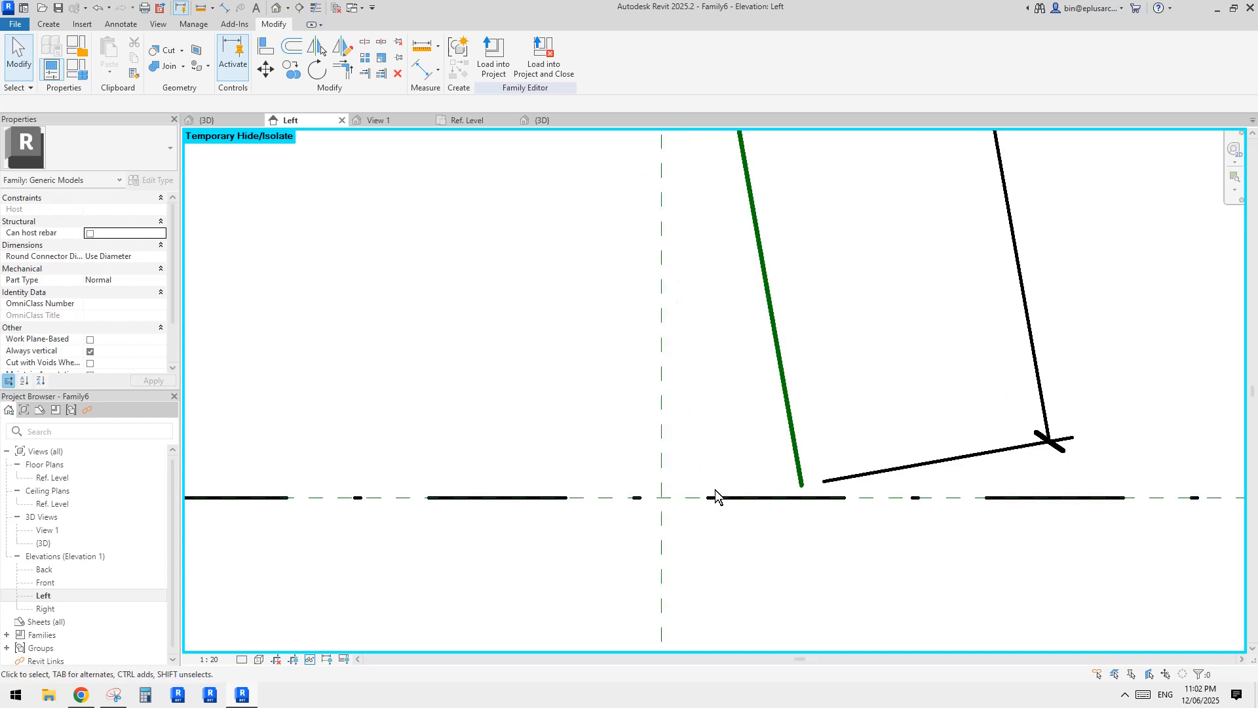
{"action": "scroll", "coordinate": [773, 471], "scroll_direction": "down", "scroll_amount": 4}
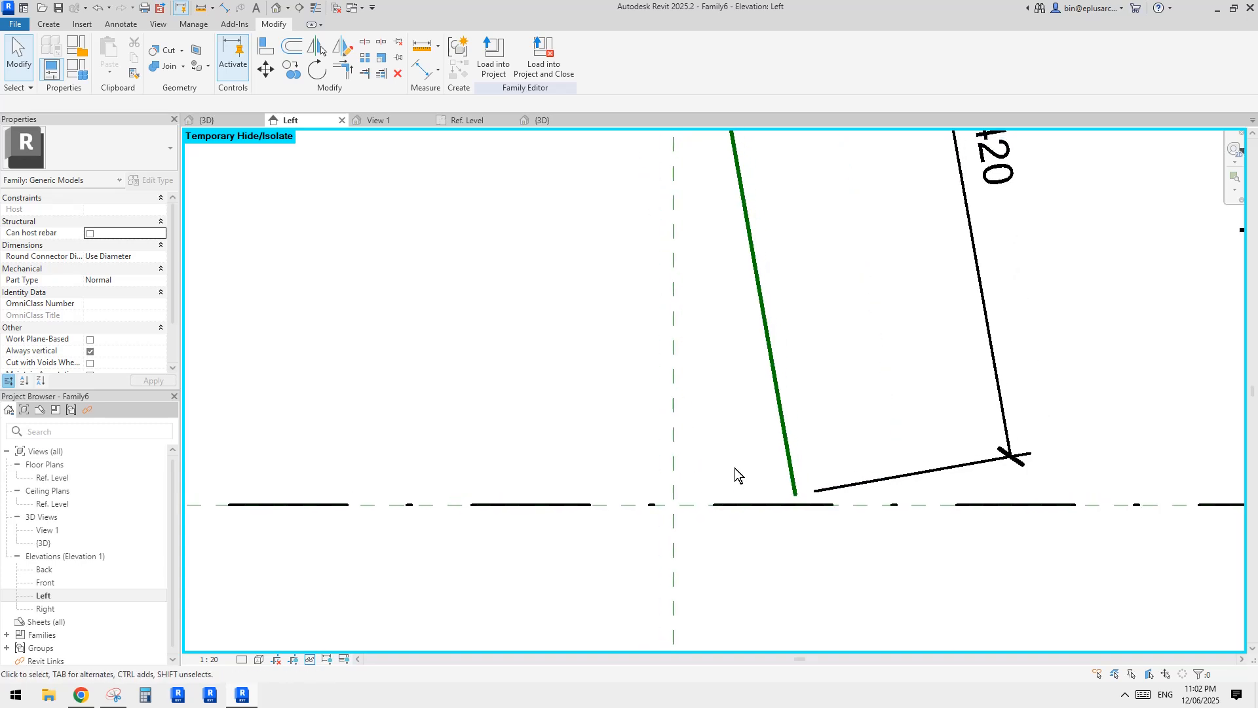
{"action": "scroll", "coordinate": [731, 508], "scroll_direction": "up", "scroll_amount": 4}
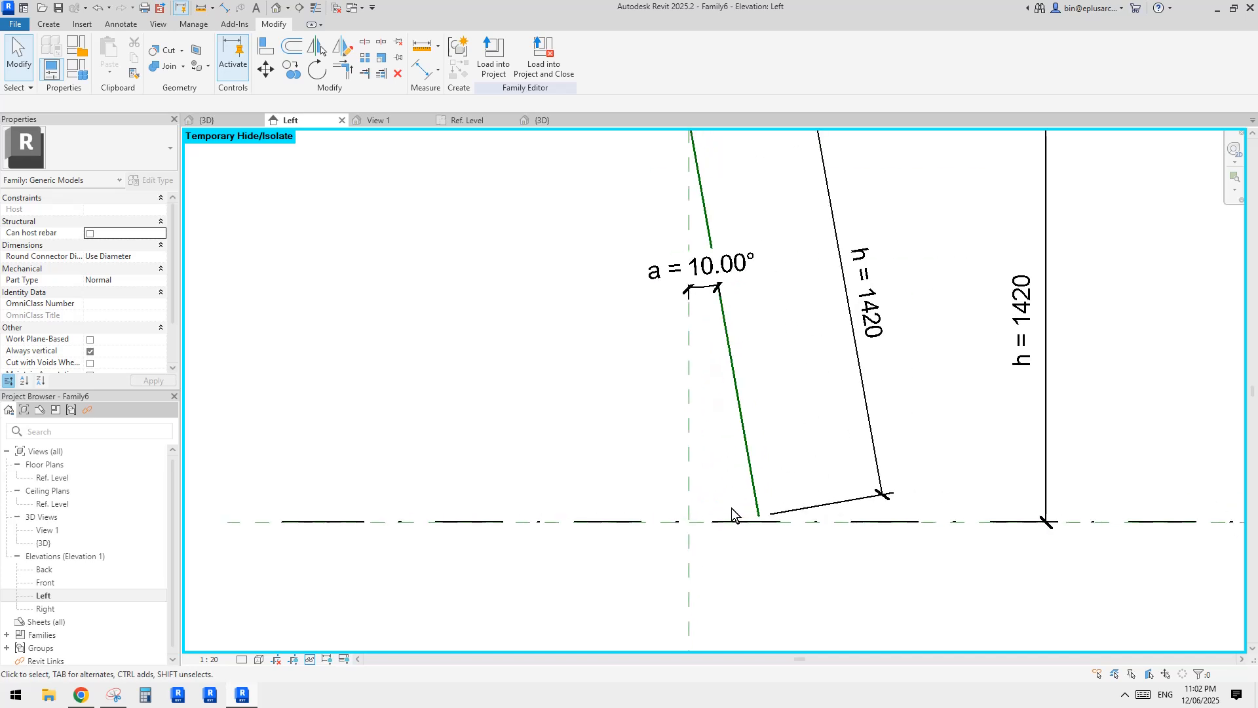
{"action": "middle_click_drag", "start_coordinate": [707, 489], "coordinate": [705, 503]}
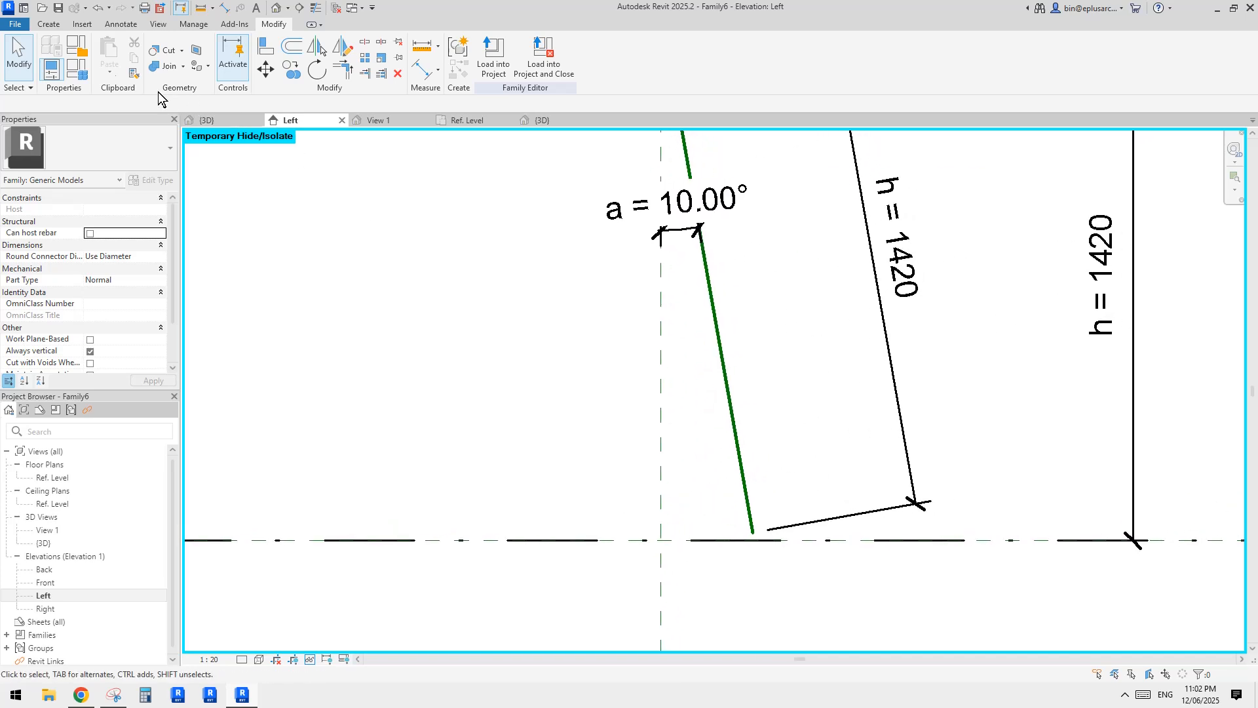
{"action": "left_click", "coordinate": [51, 25]}
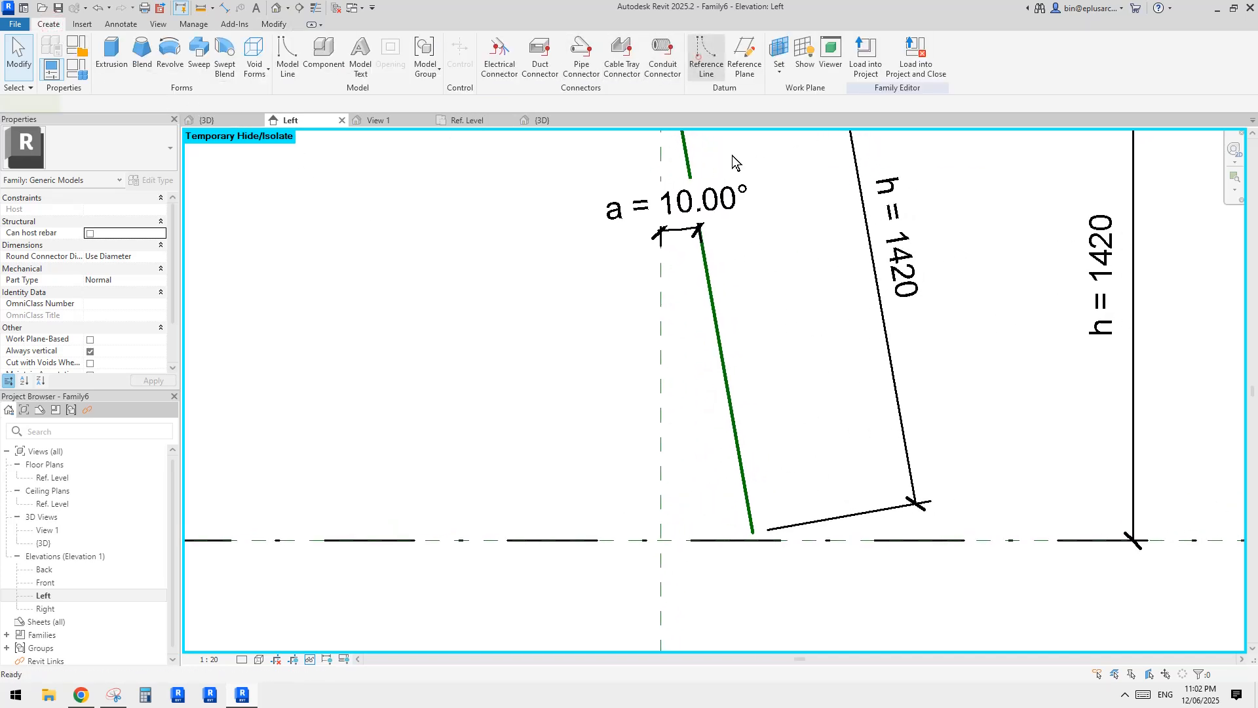
{"action": "left_click", "coordinate": [707, 55]}
{"action": "left_click", "coordinate": [661, 540]}
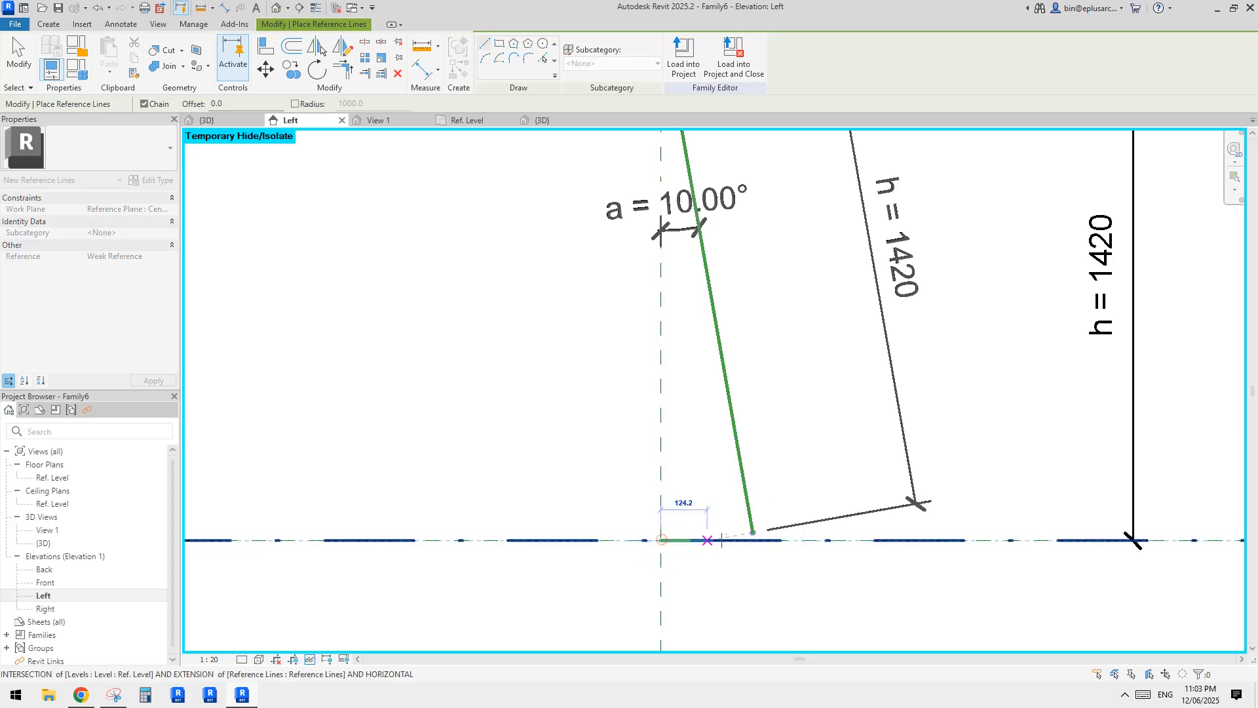
{"action": "left_click", "coordinate": [753, 532]}
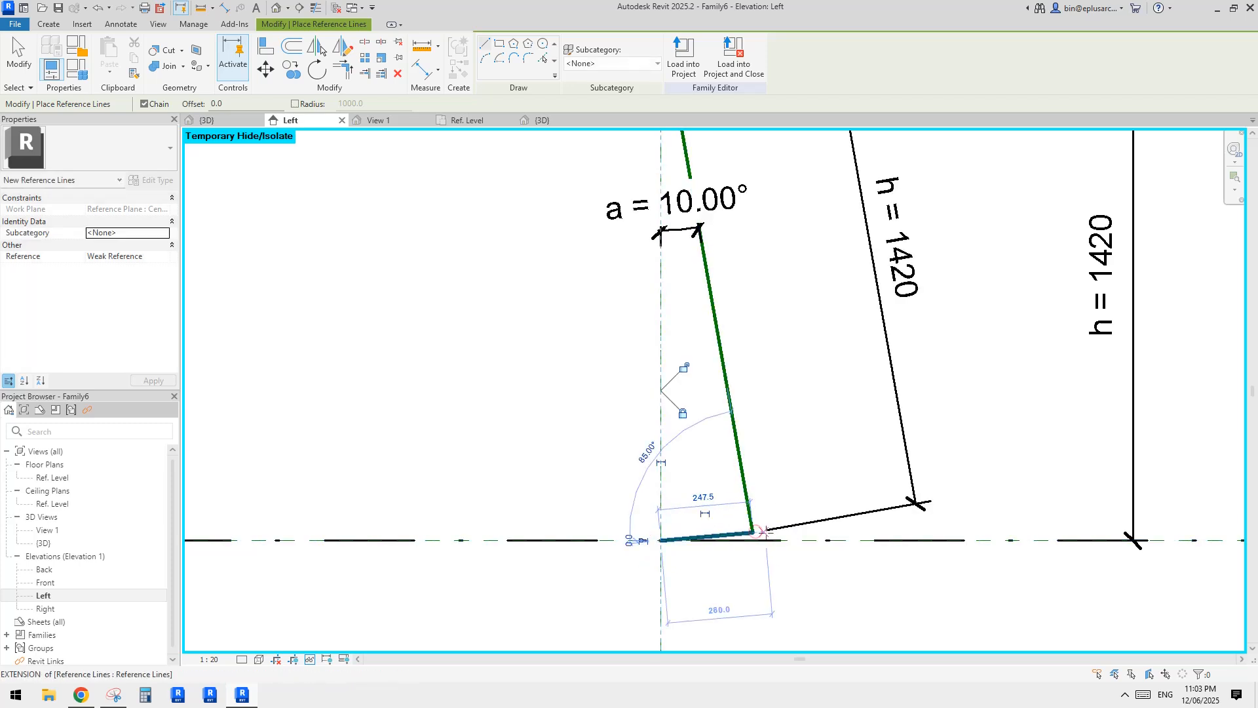
{"action": "key", "text": "Escape"}
{"action": "key", "text": "Escape"}
Step: Align and lock the short reference line's start point to the vertical reference plane and to the horizontal plane at Ref. Level
{"action": "middle_click_drag", "start_coordinate": [652, 532], "coordinate": [675, 461]}
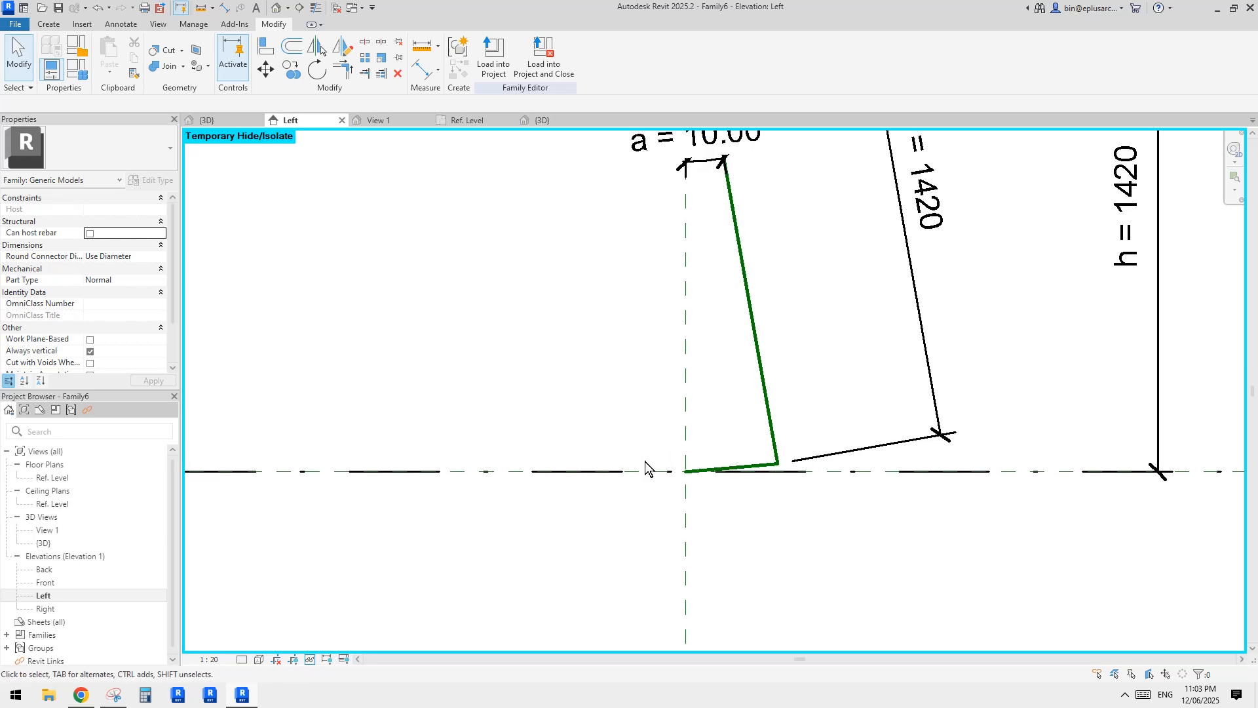
{"action": "key", "text": "a"}
{"action": "key", "text": "l"}
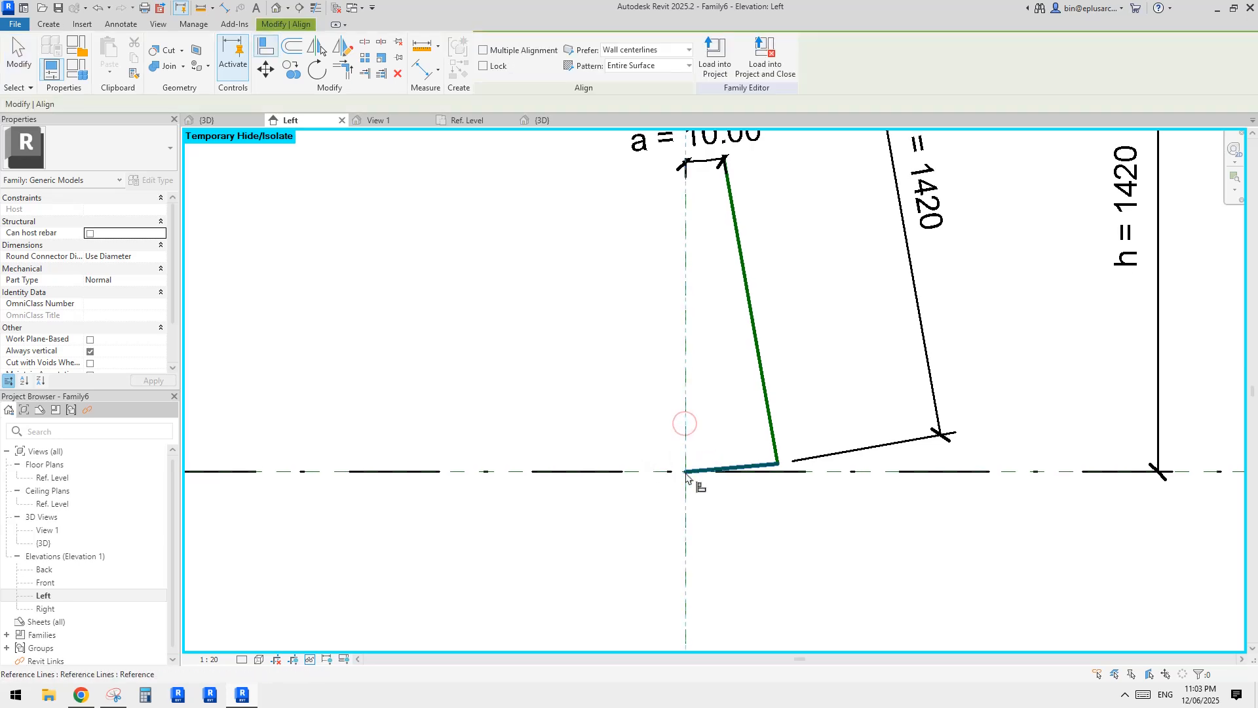
{"action": "left_click", "coordinate": [685, 478]}
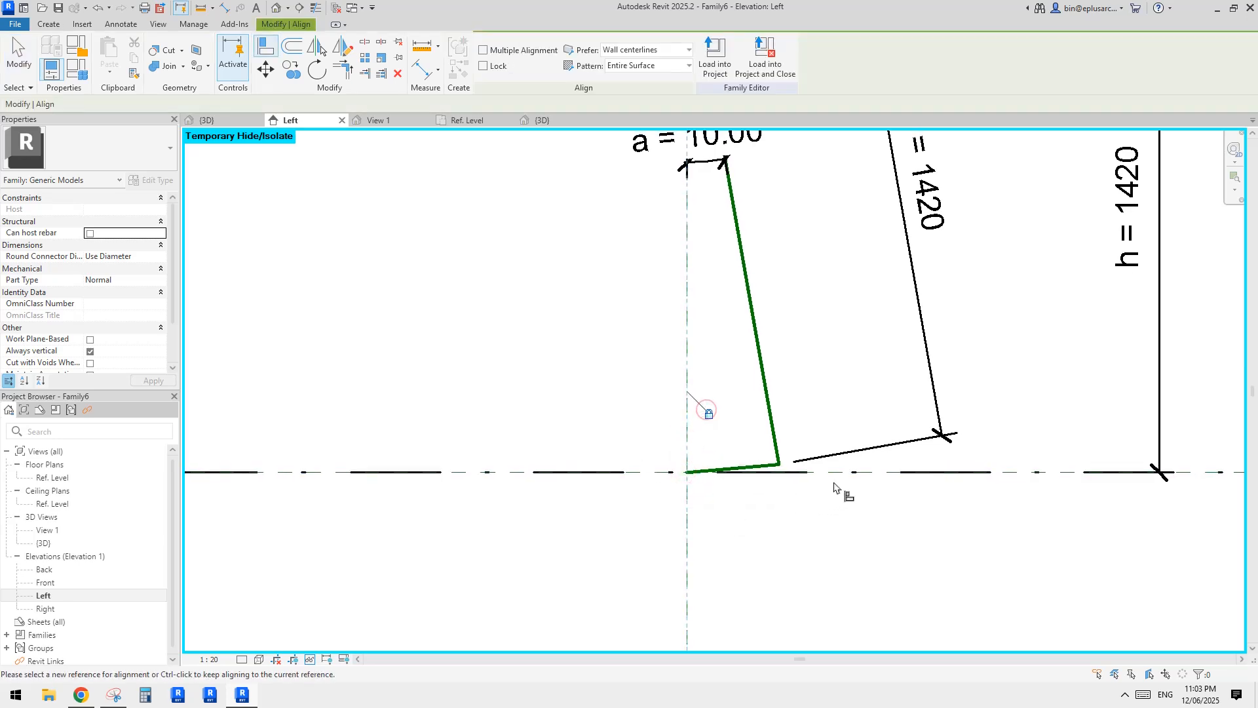
{"action": "left_click", "coordinate": [846, 475]}
{"action": "left_click", "coordinate": [687, 476]}
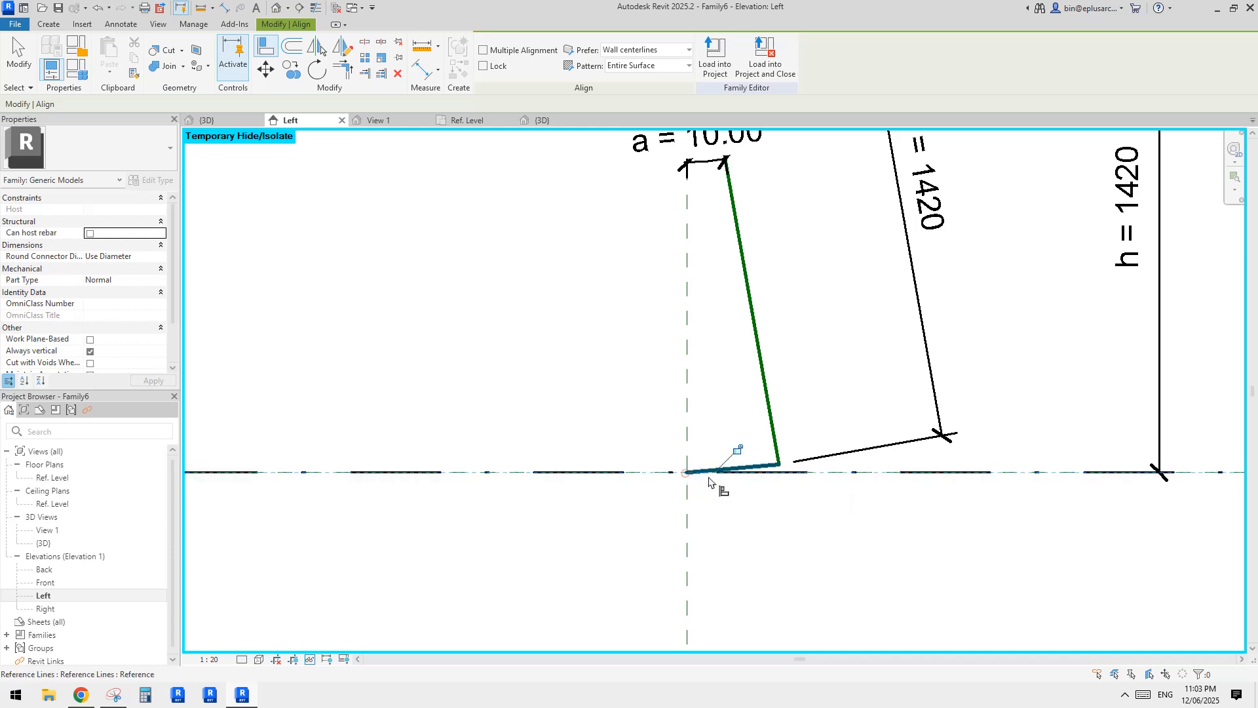
{"action": "key", "text": "Escape"}
{"action": "key", "text": "Escape"}
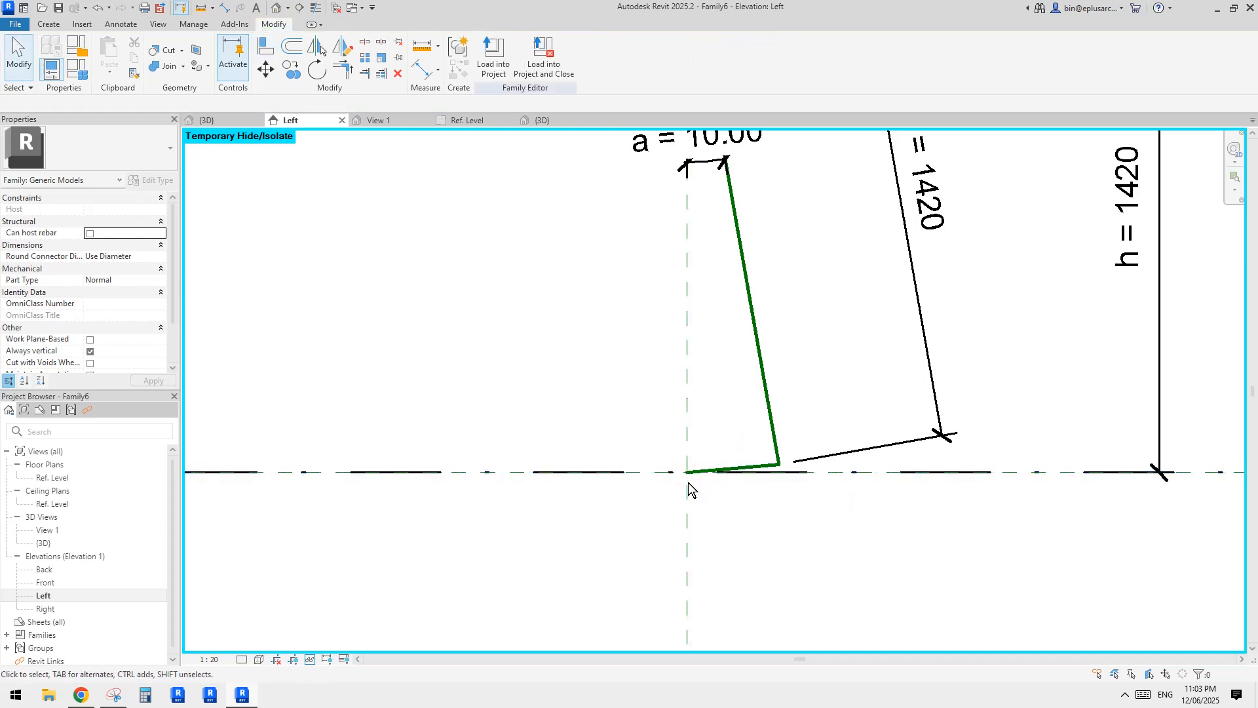
Step: Flex the angle parameter a through 20° and 30° to test how the short reference line follows the angled one
{"action": "scroll", "coordinate": [688, 482], "scroll_direction": "down", "scroll_amount": 2}
{"action": "middle_click_drag", "start_coordinate": [703, 497], "coordinate": [726, 521]}
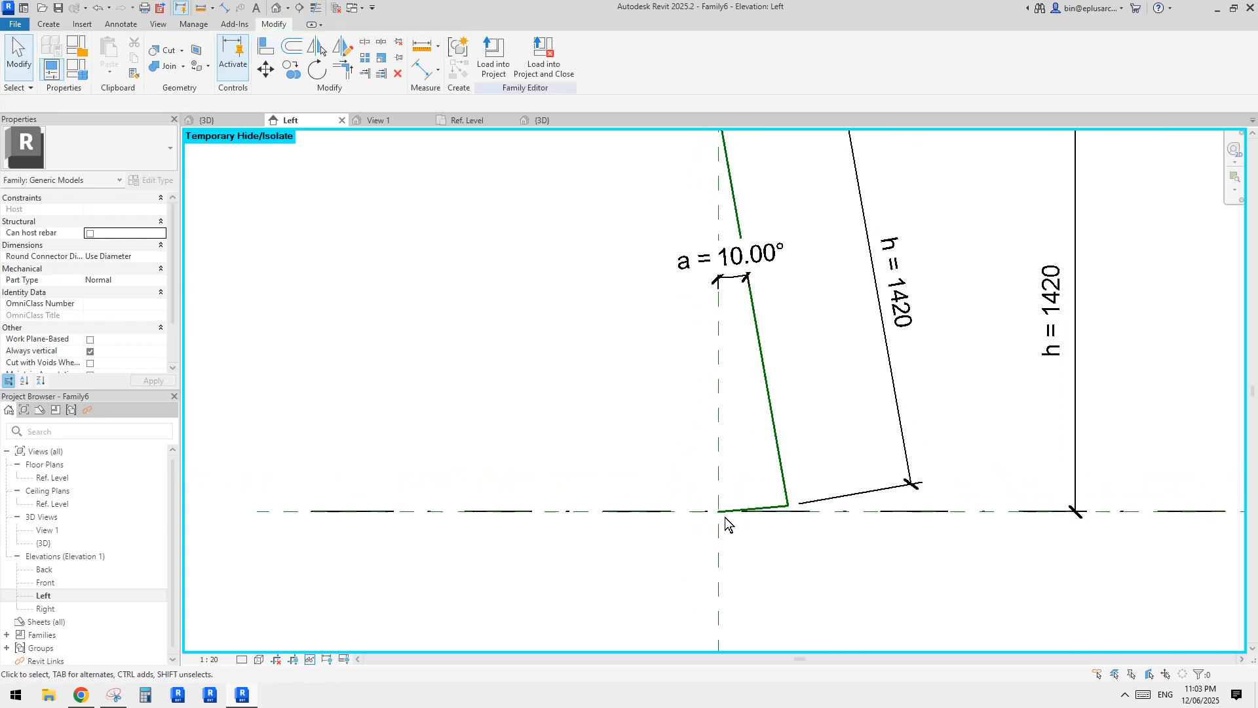
{"action": "scroll", "coordinate": [537, 480], "scroll_direction": "down", "scroll_amount": 1}
{"action": "middle_click_drag", "start_coordinate": [534, 479], "coordinate": [568, 517]}
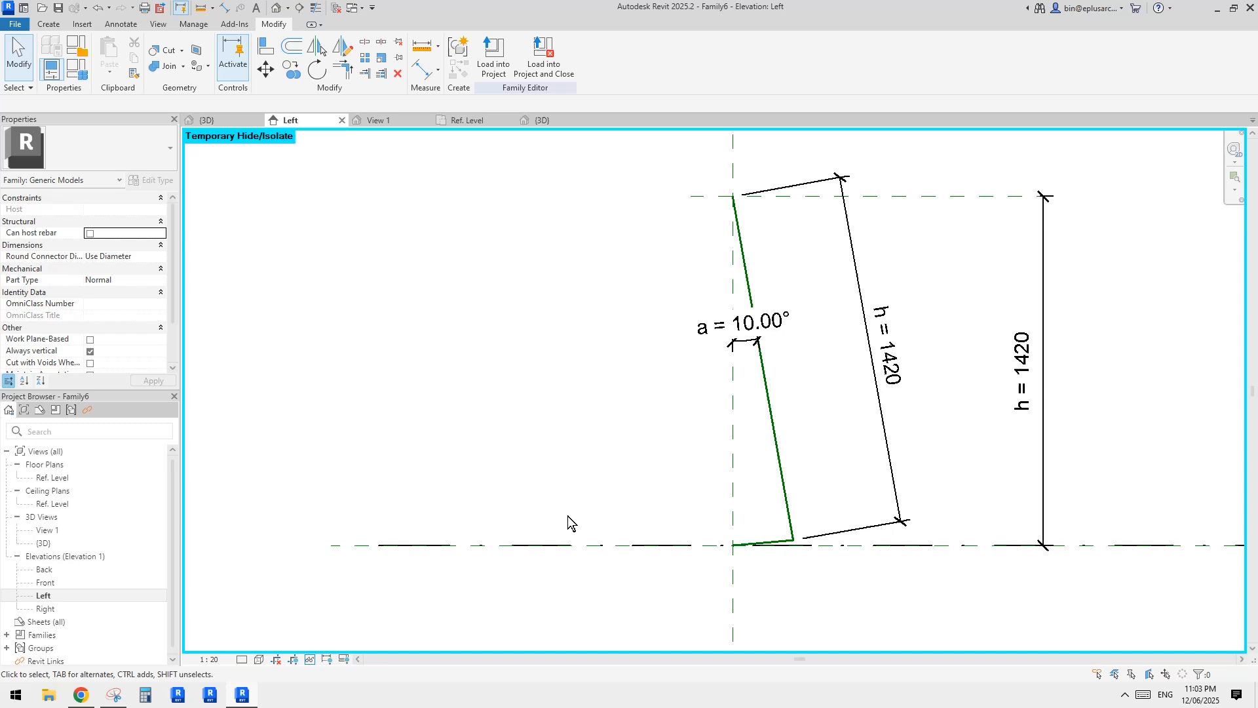
{"action": "left_click", "coordinate": [744, 346]}
{"action": "left_click", "coordinate": [753, 328]}
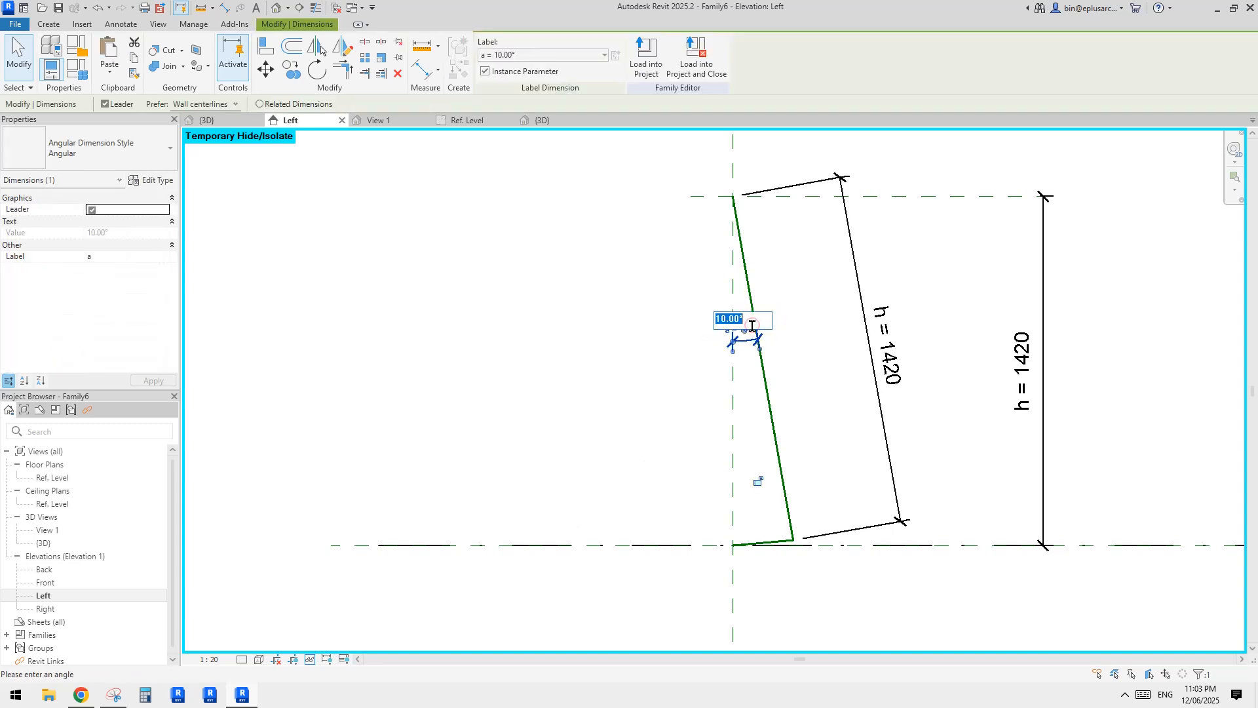
{"action": "type", "text": "20"}
{"action": "left_click", "coordinate": [823, 315]}
{"action": "left_click", "coordinate": [755, 326]}
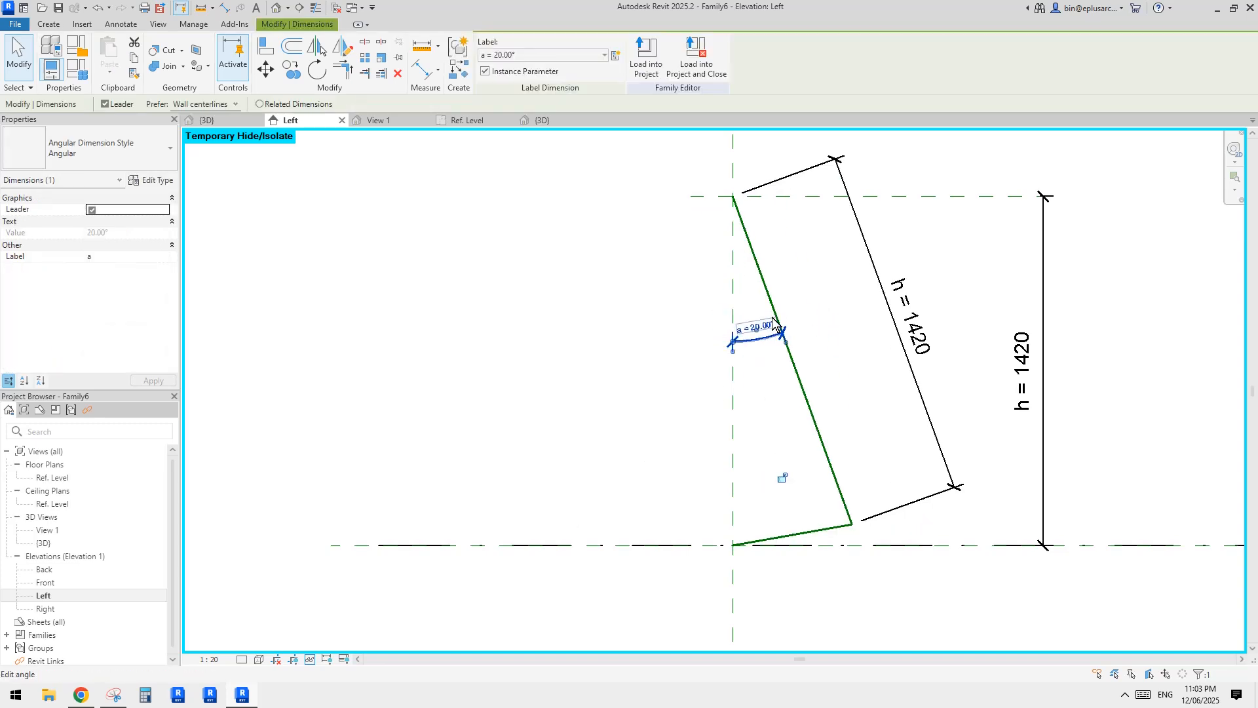
{"action": "type", "text": "30"}
{"action": "left_click", "coordinate": [827, 365]}
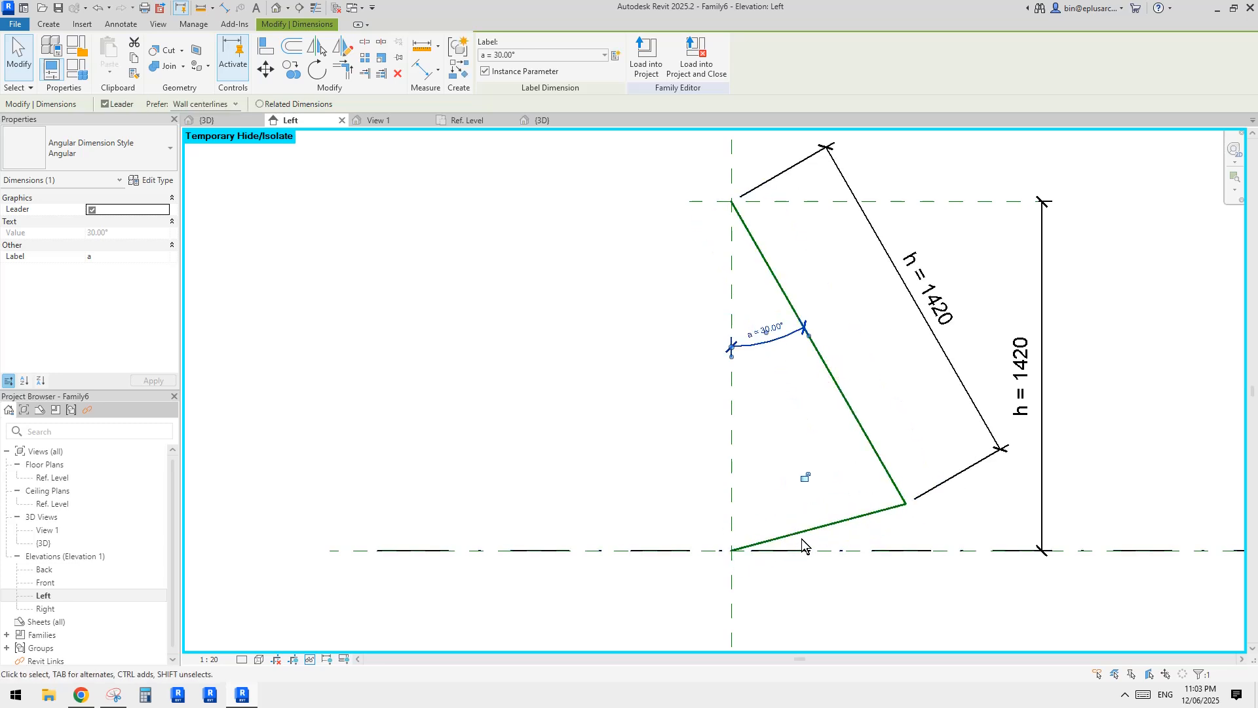
Step: Set the angle dimension a between the vertical reference plane and the sloping reference line to 45°
{"action": "left_click", "coordinate": [767, 329]}
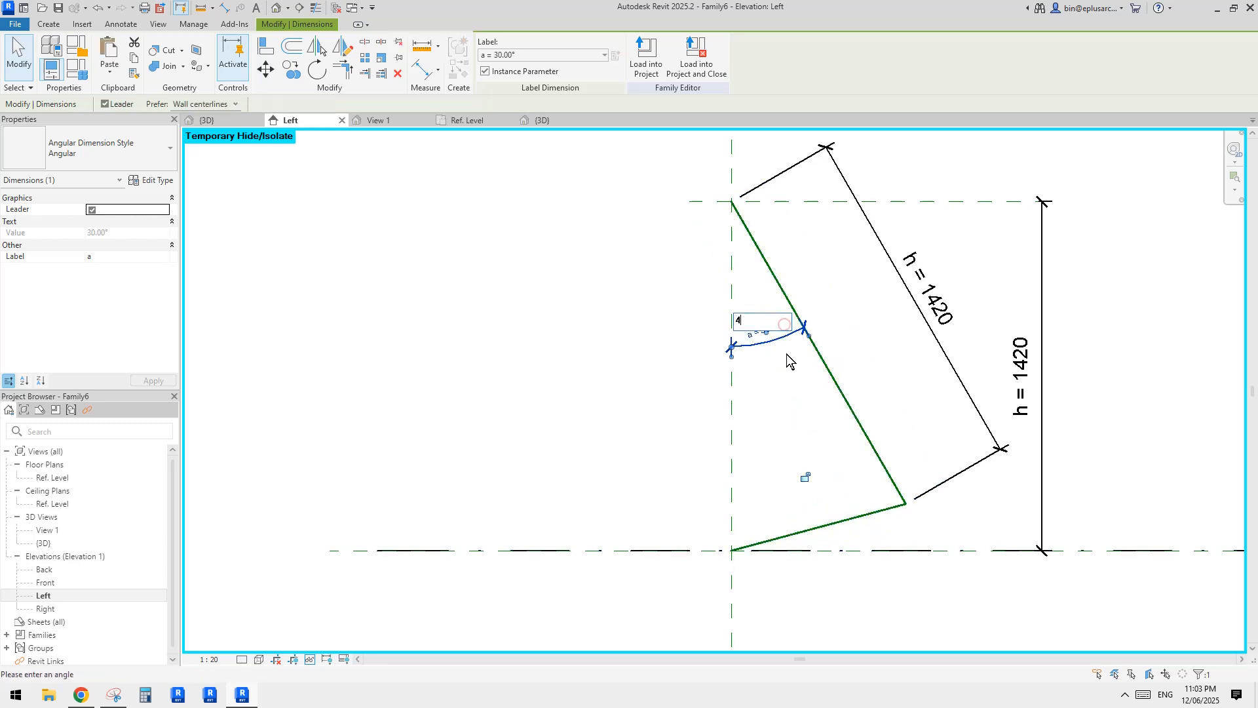
{"action": "type", "text": "45"}
{"action": "key", "text": "Return"}
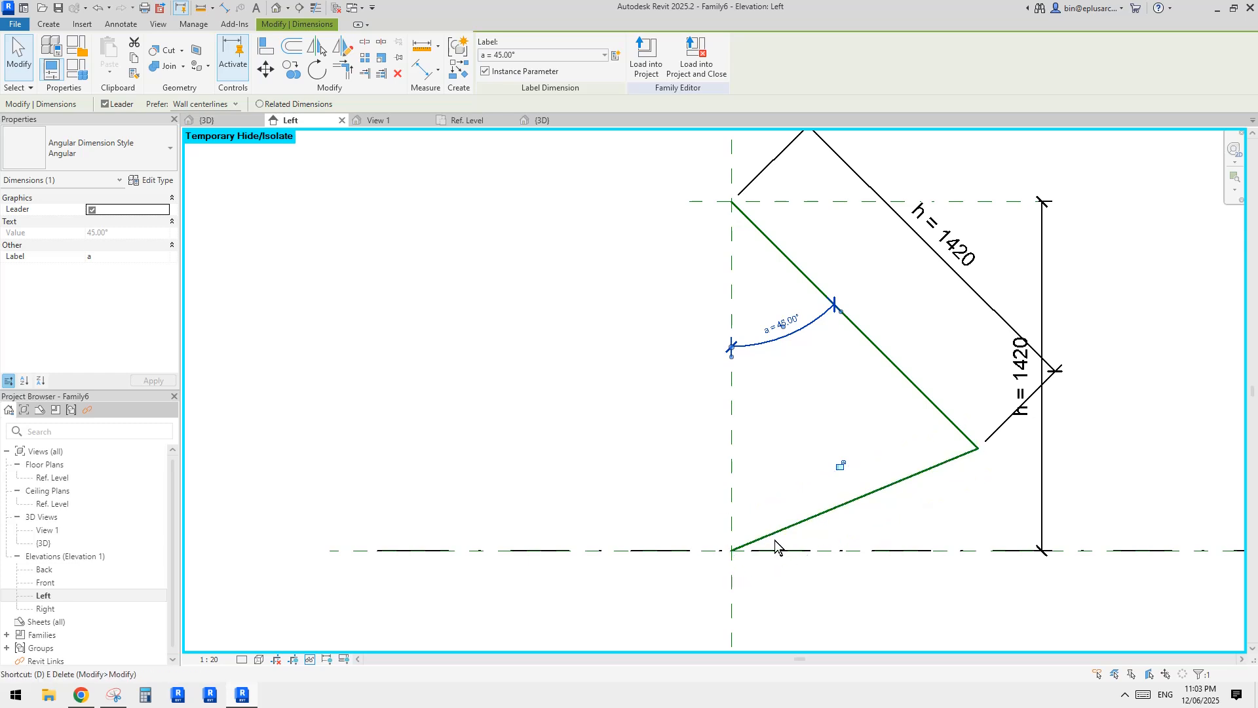
{"action": "key", "text": "d"}
{"action": "key", "text": "i"}
{"action": "key", "text": "Escape"}
{"action": "middle_click_drag", "start_coordinate": [821, 530], "coordinate": [807, 531]}
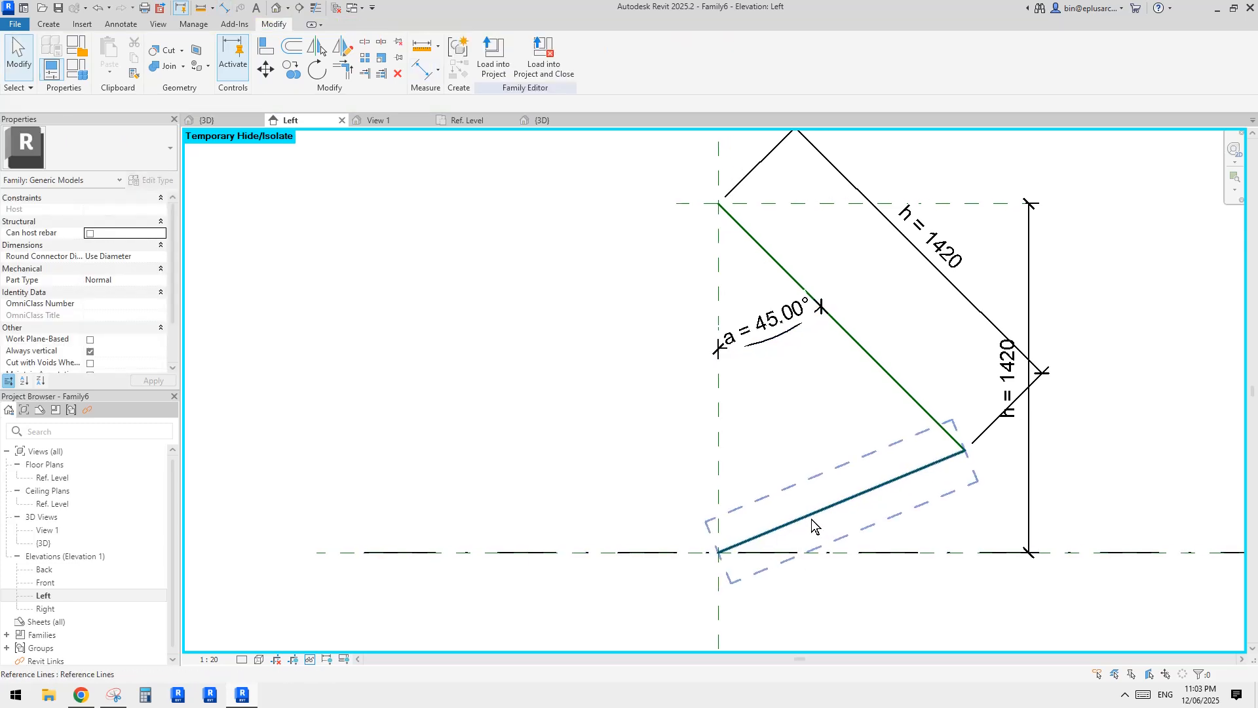
Step: Set the angle dimension a of the sloping reference line to 20°
{"action": "left_click", "coordinate": [780, 314]}
{"action": "left_click", "coordinate": [777, 315]}
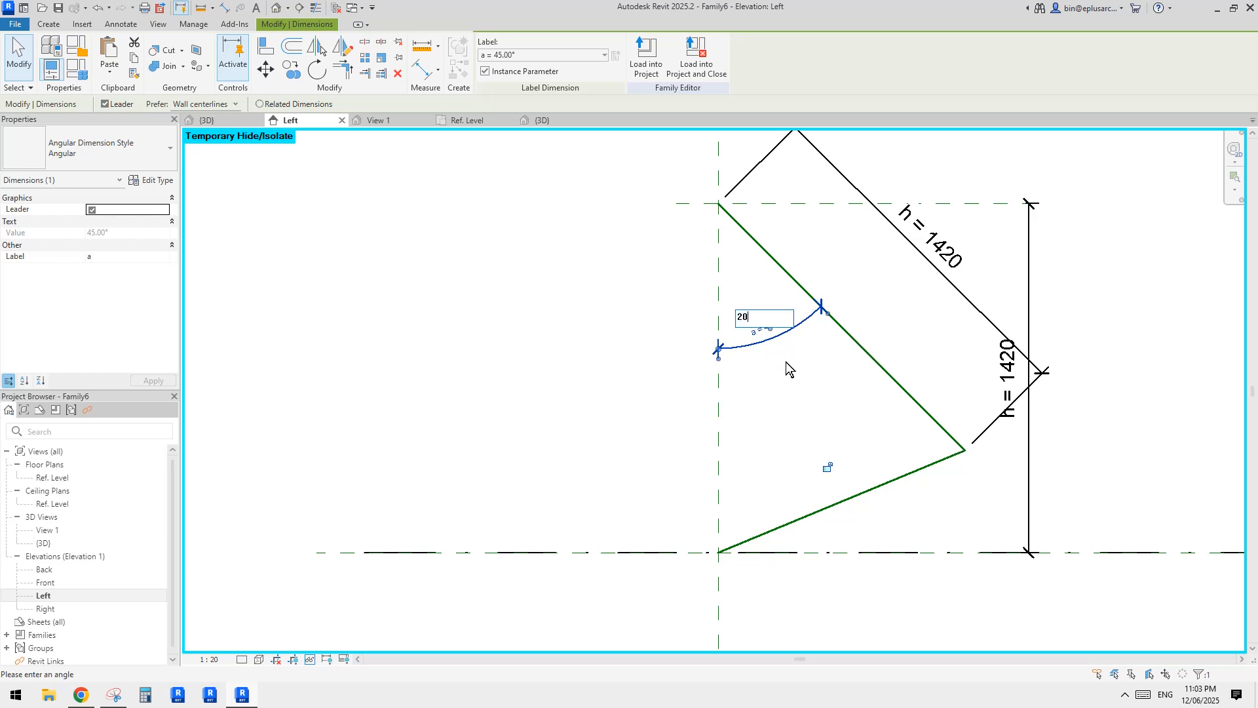
{"action": "key", "text": "Return"}
{"action": "middle_click_drag", "start_coordinate": [829, 468], "coordinate": [823, 441]}
{"action": "key", "text": "Escape"}
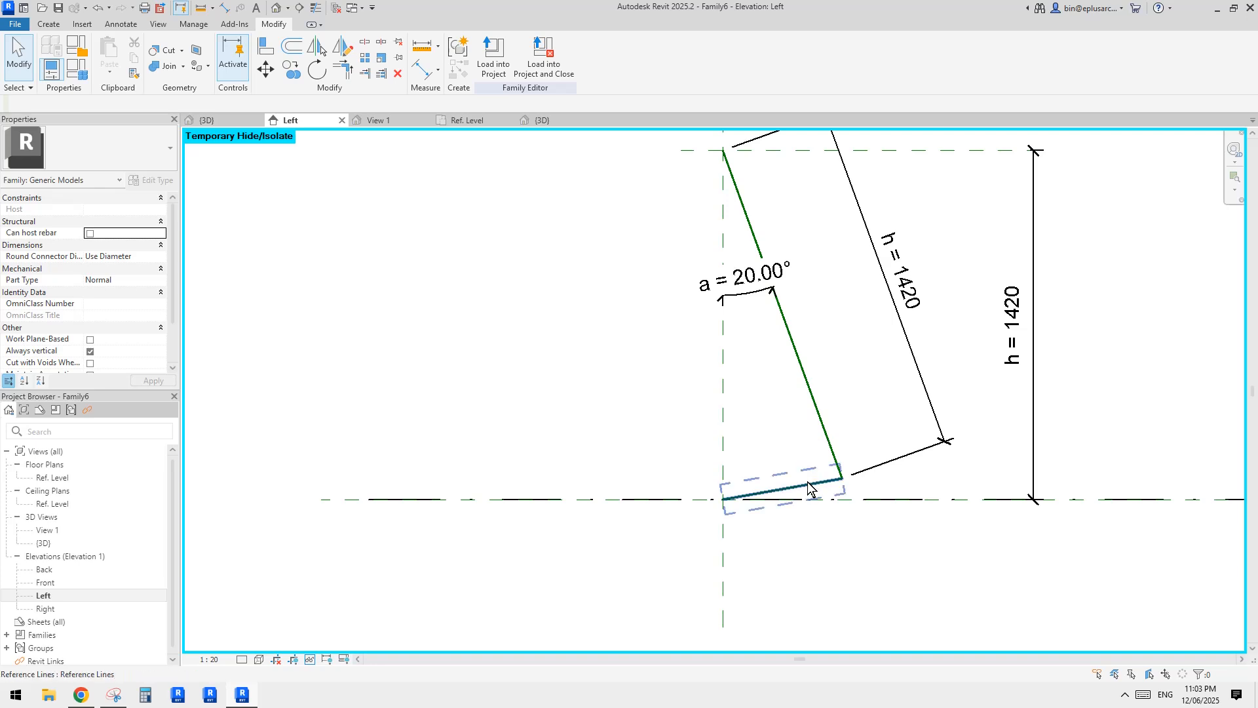
Step: Examine the lower reference line and its work planes in the Left elevation and the default 3D view beneath the tilted frame
{"action": "left_click", "coordinate": [810, 488]}
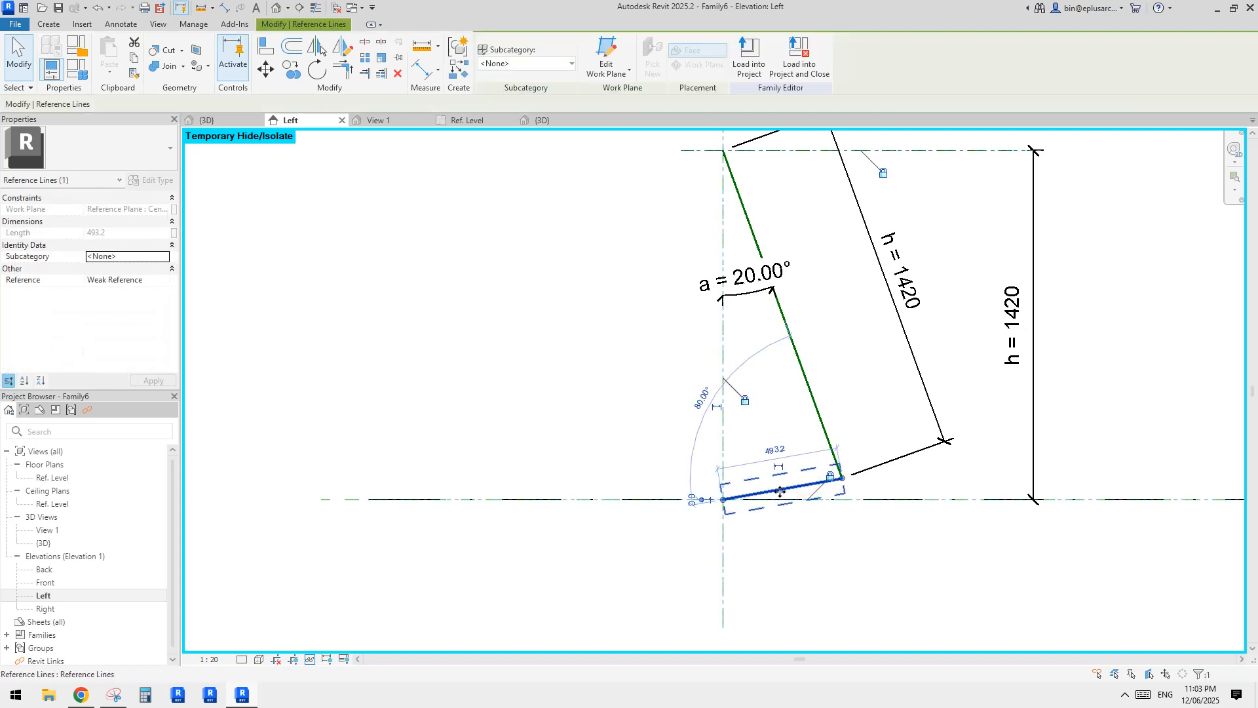
{"action": "key", "text": "Escape"}
{"action": "left_click", "coordinate": [275, 7]}
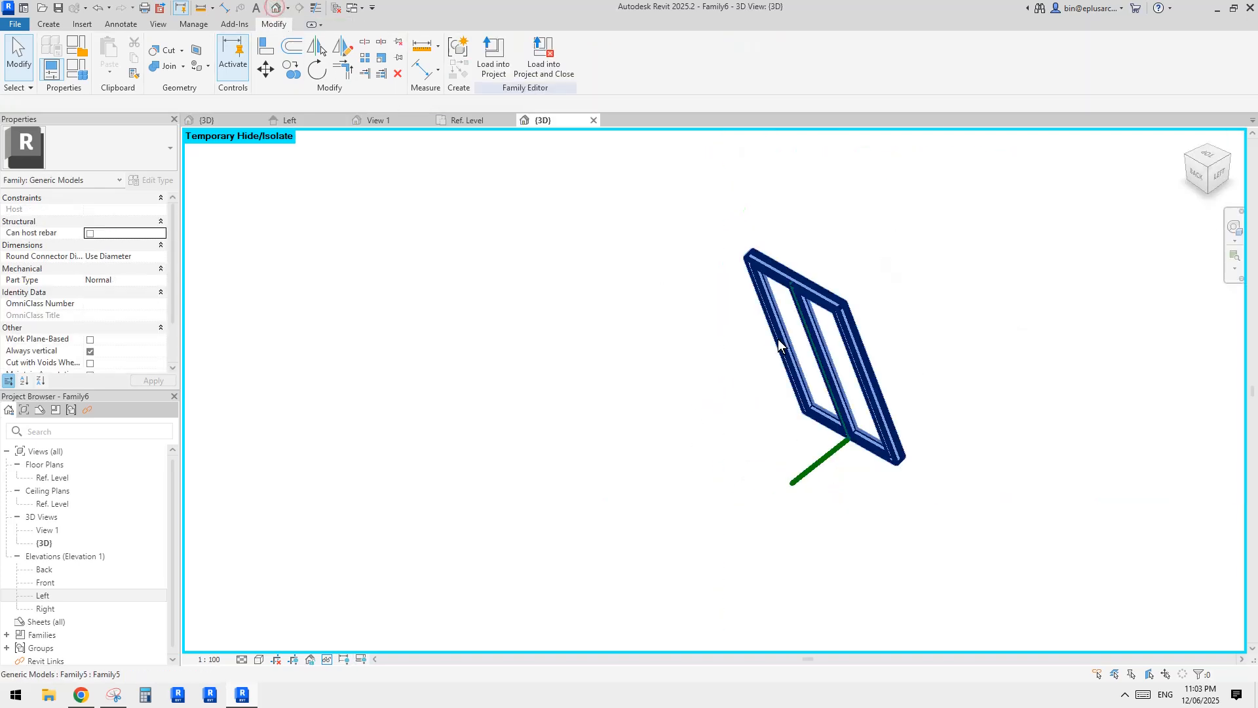
{"action": "scroll", "coordinate": [833, 464], "scroll_direction": "up", "scroll_amount": 3}
{"action": "left_click", "coordinate": [823, 452]}
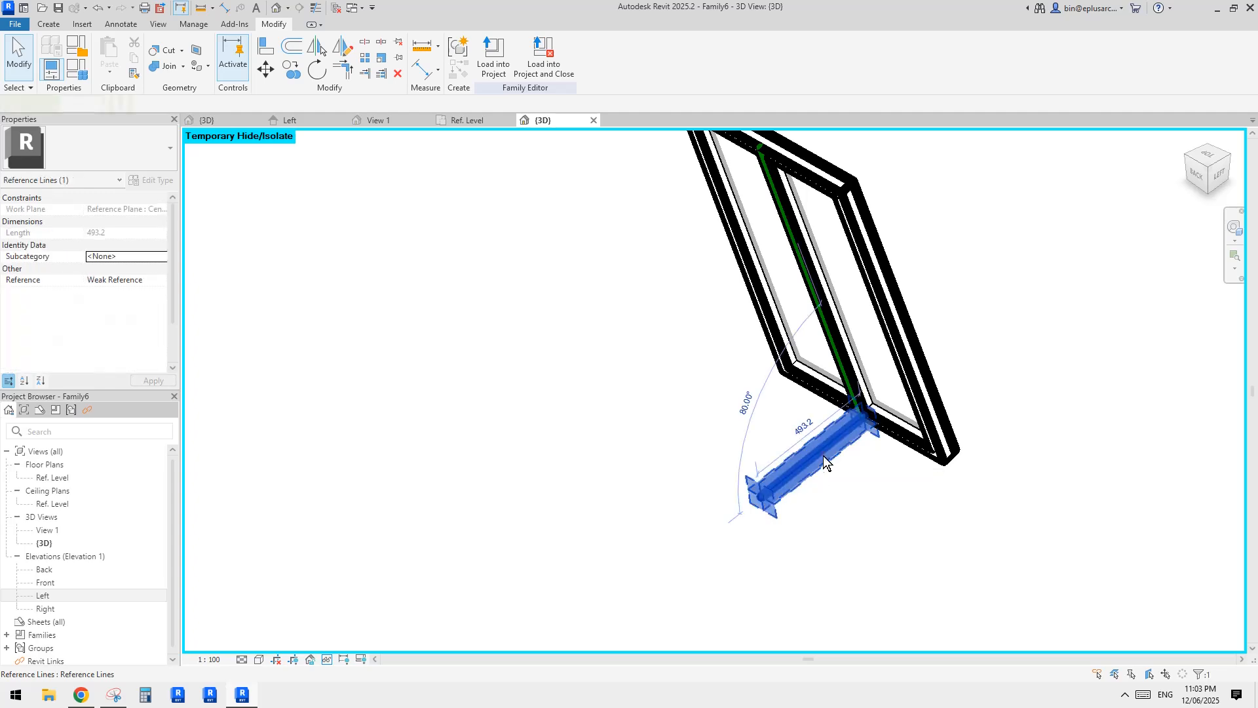
{"action": "middle_click_drag", "start_coordinate": [824, 462], "coordinate": [913, 416], "text": "shift"}
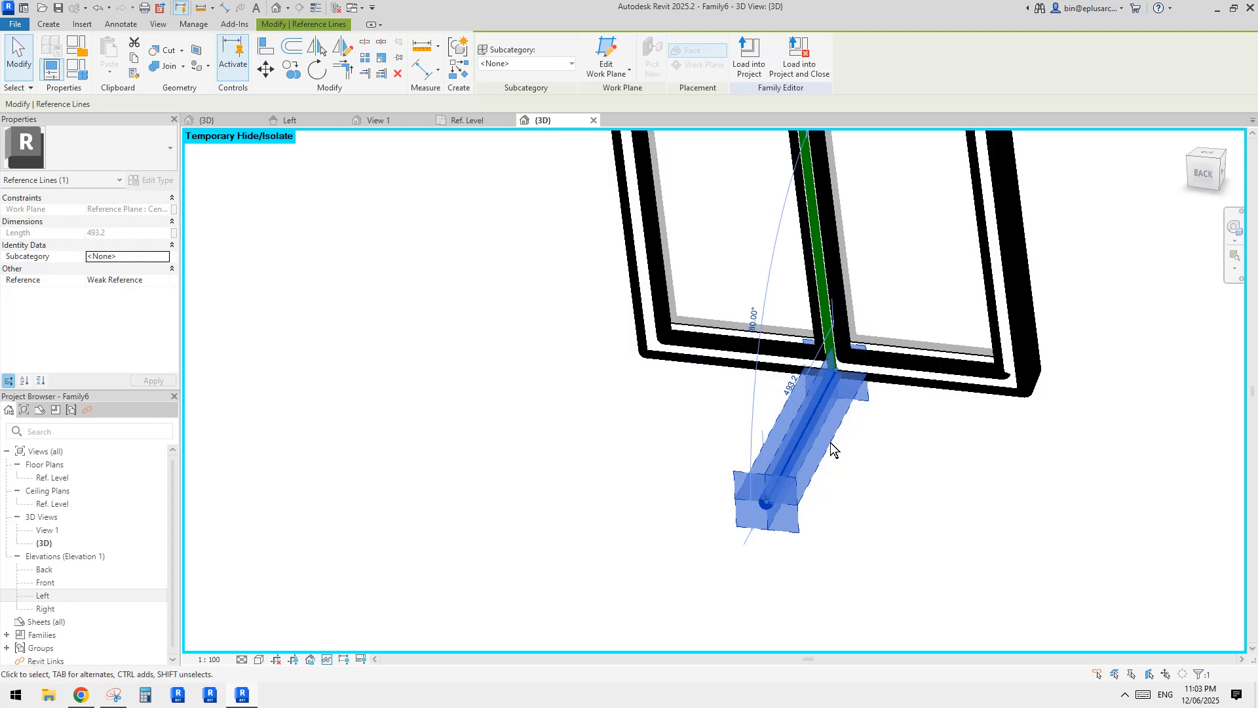
{"action": "middle_click_drag", "start_coordinate": [839, 499], "coordinate": [855, 397], "text": "shift"}
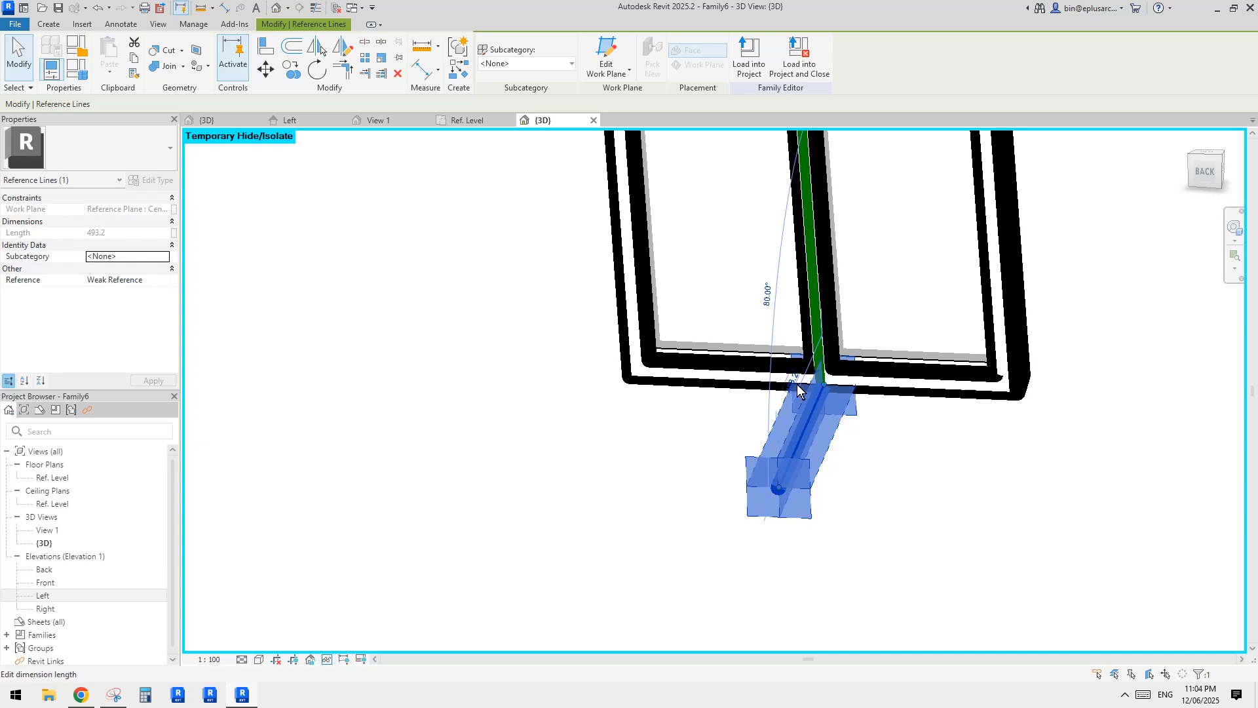
{"action": "middle_click_drag", "start_coordinate": [817, 392], "coordinate": [787, 469], "text": "shift"}
{"action": "left_click", "coordinate": [756, 463]}
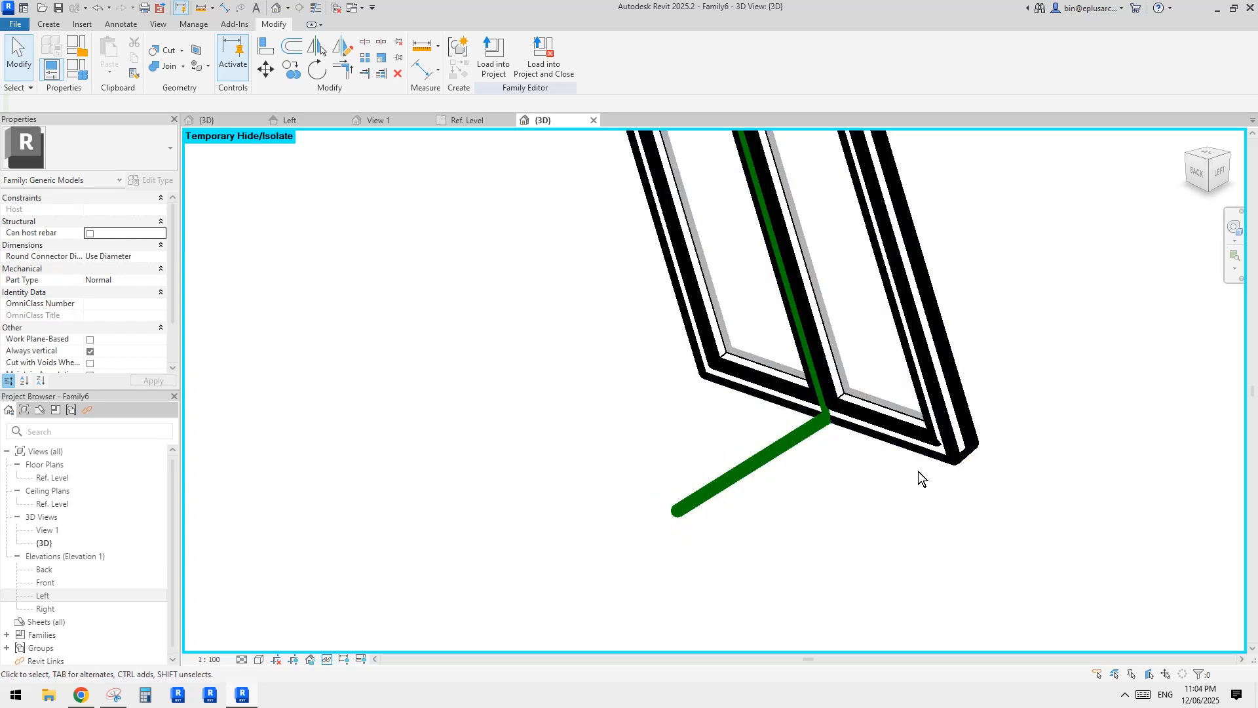
{"action": "middle_click_drag", "start_coordinate": [805, 449], "coordinate": [774, 469]}
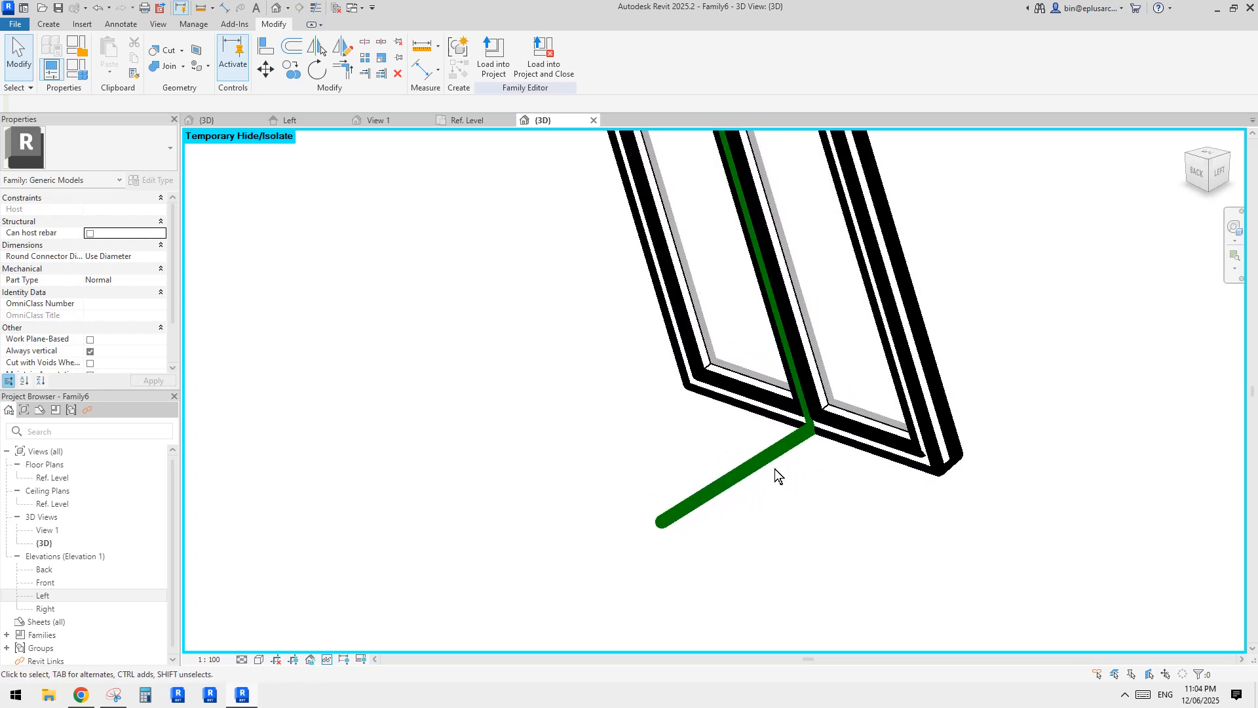
Step: Switch to Snipping Tool, capture the 3D view, and sketch lines from the reference line's free end to the frame's two lower corners
{"action": "left_click", "coordinate": [114, 695]}
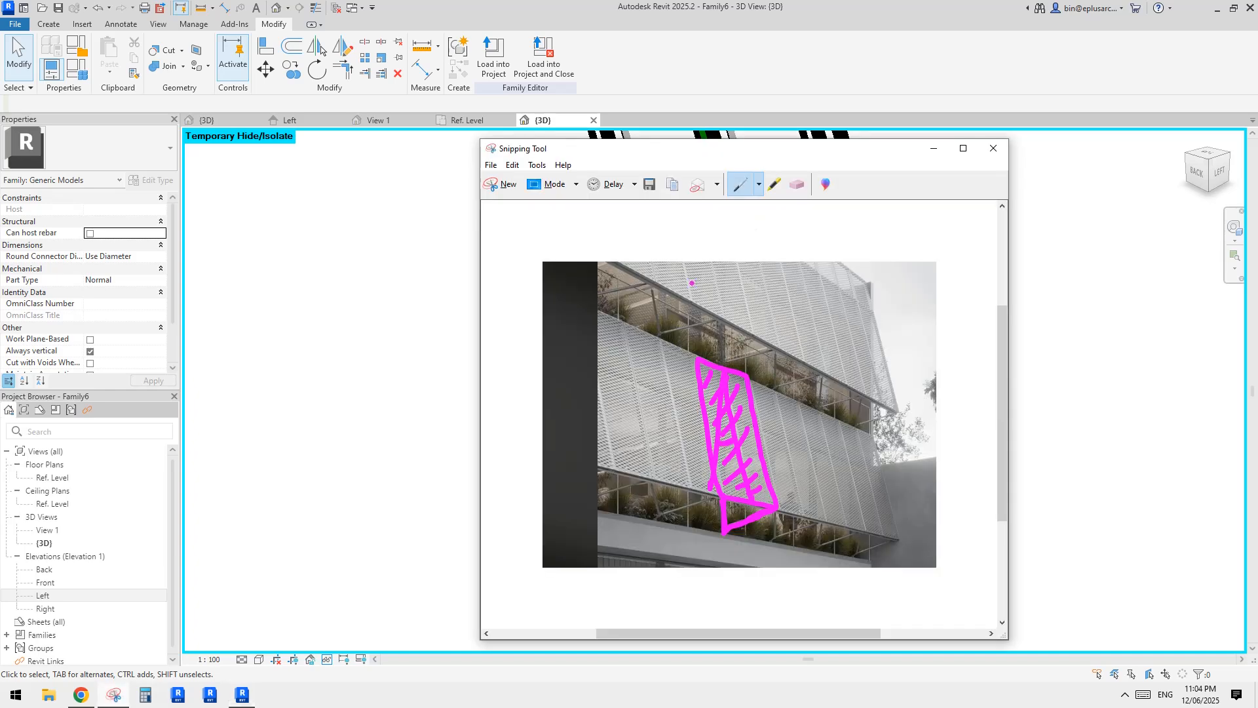
{"action": "left_click", "coordinate": [505, 186]}
{"action": "left_click_drag", "start_coordinate": [351, 225], "coordinate": [1095, 642]}
{"action": "mouse_move", "coordinate": [675, 340]}
{"action": "left_mouse_down"}
{"action": "mouse_move", "coordinate": [641, 482]}
{"action": "mouse_move", "coordinate": [914, 440]}
{"action": "left_mouse_up"}
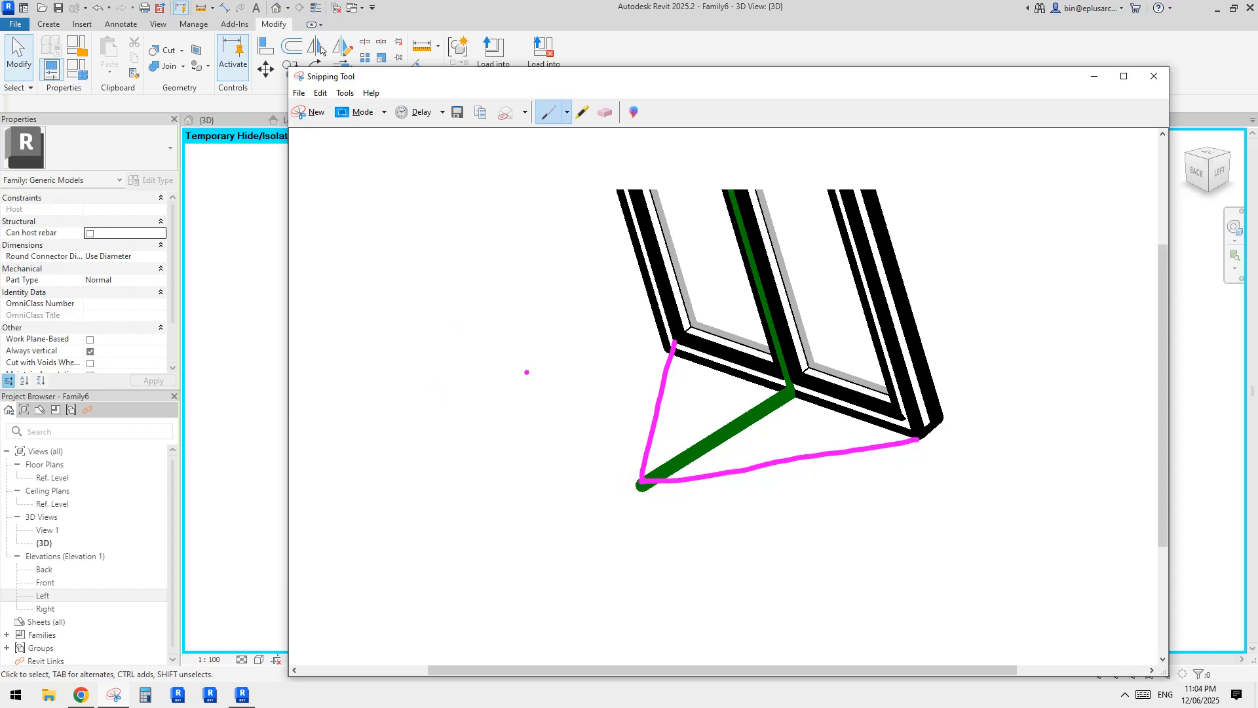
Step: Sketch crossing axes with arrowheads beside the captured frame and label them x and y
{"action": "left_click_drag", "start_coordinate": [348, 374], "coordinate": [525, 374]}
{"action": "left_click_drag", "start_coordinate": [432, 252], "coordinate": [422, 461]}
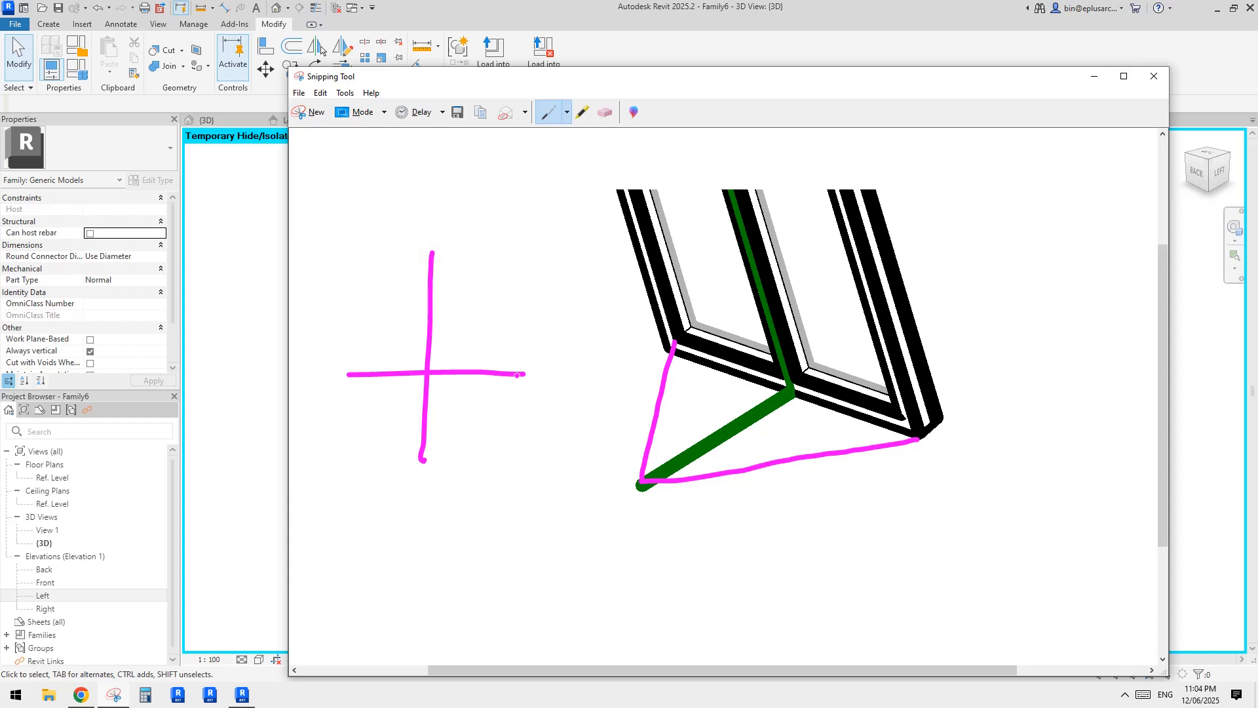
{"action": "left_click_drag", "start_coordinate": [524, 374], "coordinate": [547, 373]}
{"action": "mouse_move", "coordinate": [538, 363]}
{"action": "left_mouse_down"}
{"action": "mouse_move", "coordinate": [548, 373]}
{"action": "mouse_move", "coordinate": [530, 385]}
{"action": "left_mouse_up"}
{"action": "left_click_drag", "start_coordinate": [568, 360], "coordinate": [587, 377]}
{"action": "left_click_drag", "start_coordinate": [570, 373], "coordinate": [583, 358]}
{"action": "mouse_move", "coordinate": [420, 267]}
{"action": "left_mouse_down"}
{"action": "mouse_move", "coordinate": [432, 252]}
{"action": "mouse_move", "coordinate": [435, 264]}
{"action": "left_mouse_up"}
{"action": "mouse_move", "coordinate": [394, 206]}
{"action": "left_mouse_down"}
{"action": "mouse_move", "coordinate": [394, 244]}
{"action": "mouse_move", "coordinate": [355, 234]}
{"action": "left_mouse_up"}
{"action": "left_click_drag", "start_coordinate": [371, 206], "coordinate": [379, 226]}
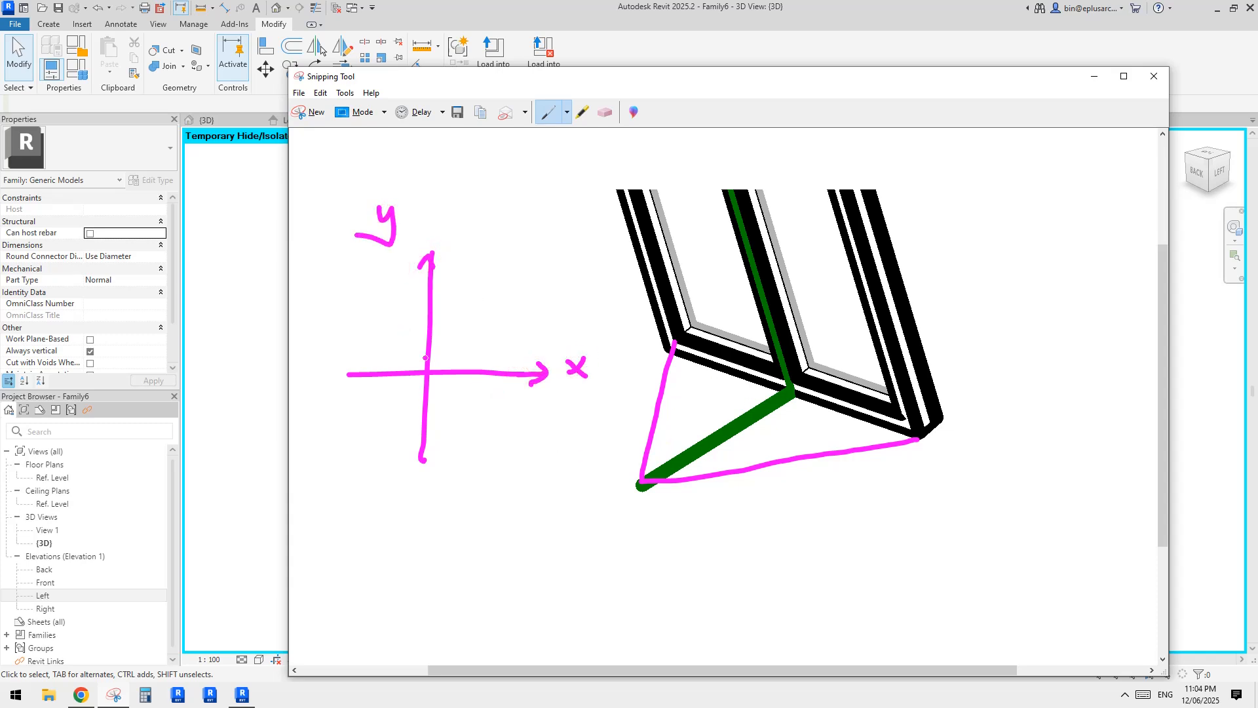
Step: Sketch a V from the axes' origin, with a width dimension labelled w and a vertical depth dimension beside it
{"action": "left_click_drag", "start_coordinate": [407, 357], "coordinate": [340, 313]}
{"action": "left_click_drag", "start_coordinate": [425, 372], "coordinate": [512, 317]}
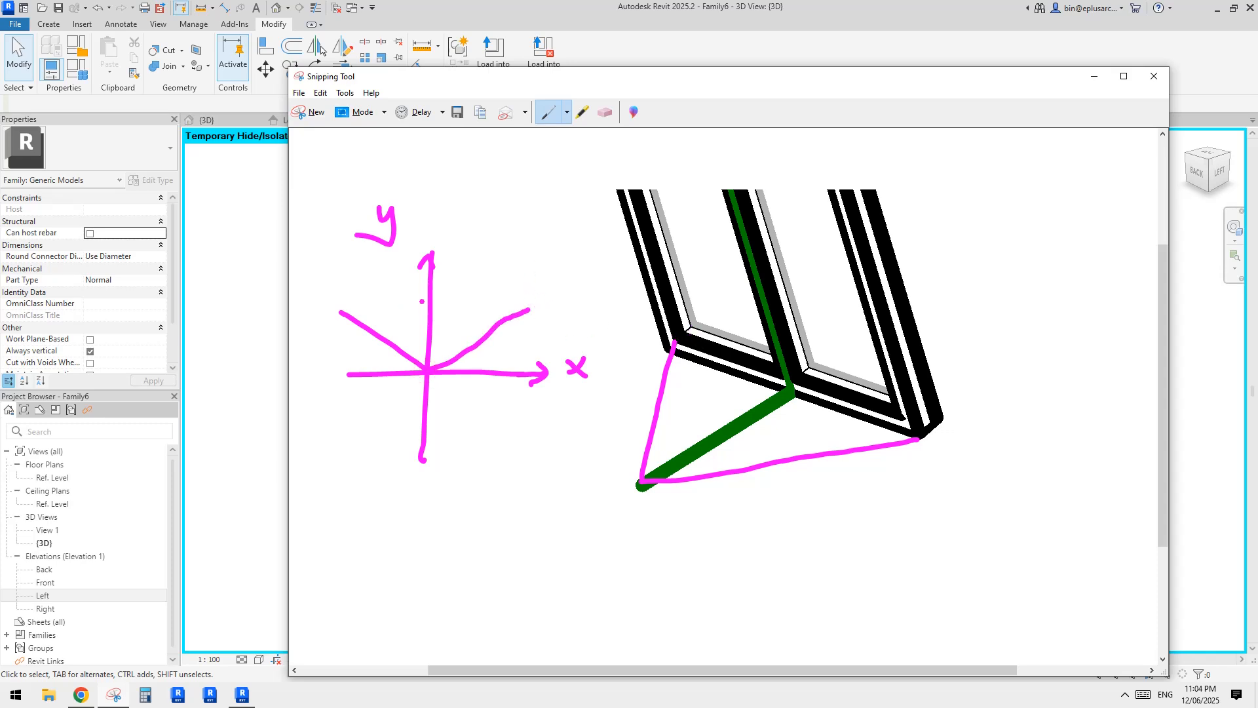
{"action": "left_click_drag", "start_coordinate": [531, 274], "coordinate": [530, 336]}
{"action": "mouse_move", "coordinate": [340, 274]}
{"action": "left_mouse_down"}
{"action": "mouse_move", "coordinate": [335, 311]}
{"action": "mouse_move", "coordinate": [554, 295]}
{"action": "mouse_move", "coordinate": [526, 309]}
{"action": "mouse_move", "coordinate": [321, 298]}
{"action": "left_mouse_up"}
{"action": "mouse_move", "coordinate": [470, 230]}
{"action": "left_mouse_down"}
{"action": "mouse_move", "coordinate": [480, 248]}
{"action": "mouse_move", "coordinate": [494, 232]}
{"action": "left_mouse_up"}
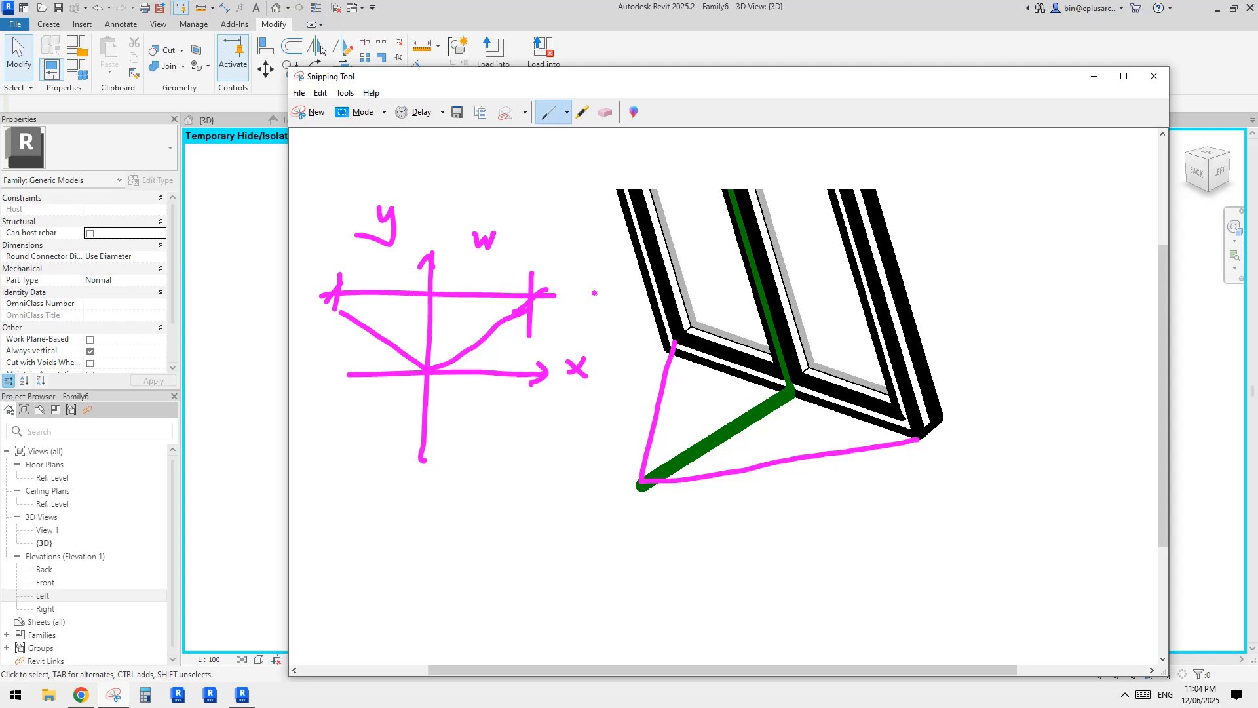
{"action": "left_click_drag", "start_coordinate": [593, 374], "coordinate": [619, 371]}
{"action": "mouse_move", "coordinate": [608, 279]}
{"action": "left_mouse_down"}
{"action": "mouse_move", "coordinate": [607, 384]}
{"action": "mouse_move", "coordinate": [619, 283]}
{"action": "left_mouse_up"}
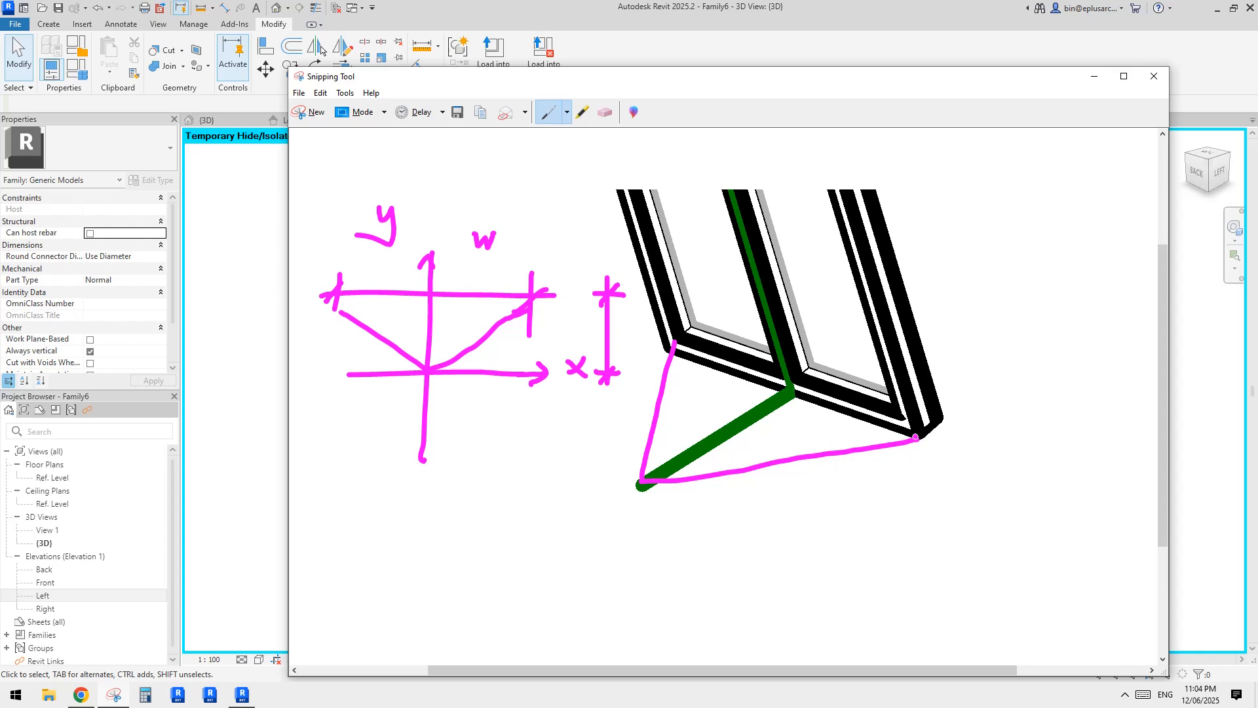
Step: Mark the depth distance on the captured frame between its lower outer corner and a parallel line through the reference line's free end
{"action": "left_click_drag", "start_coordinate": [915, 437], "coordinate": [950, 449]}
{"action": "mouse_move", "coordinate": [553, 442]}
{"action": "left_mouse_down"}
{"action": "mouse_move", "coordinate": [711, 521]}
{"action": "mouse_move", "coordinate": [906, 584]}
{"action": "left_mouse_up"}
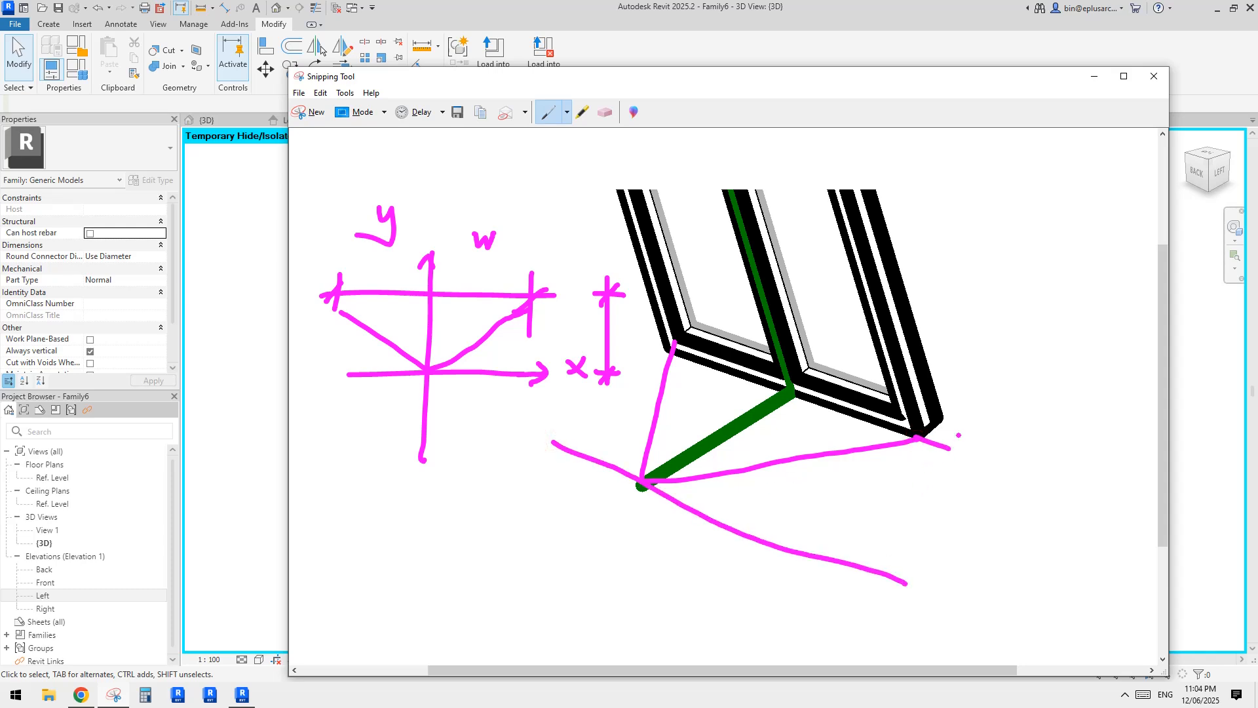
{"action": "left_click_drag", "start_coordinate": [960, 412], "coordinate": [790, 604]}
{"action": "left_click_drag", "start_coordinate": [831, 537], "coordinate": [830, 575]}
{"action": "left_click_drag", "start_coordinate": [927, 426], "coordinate": [931, 462]}
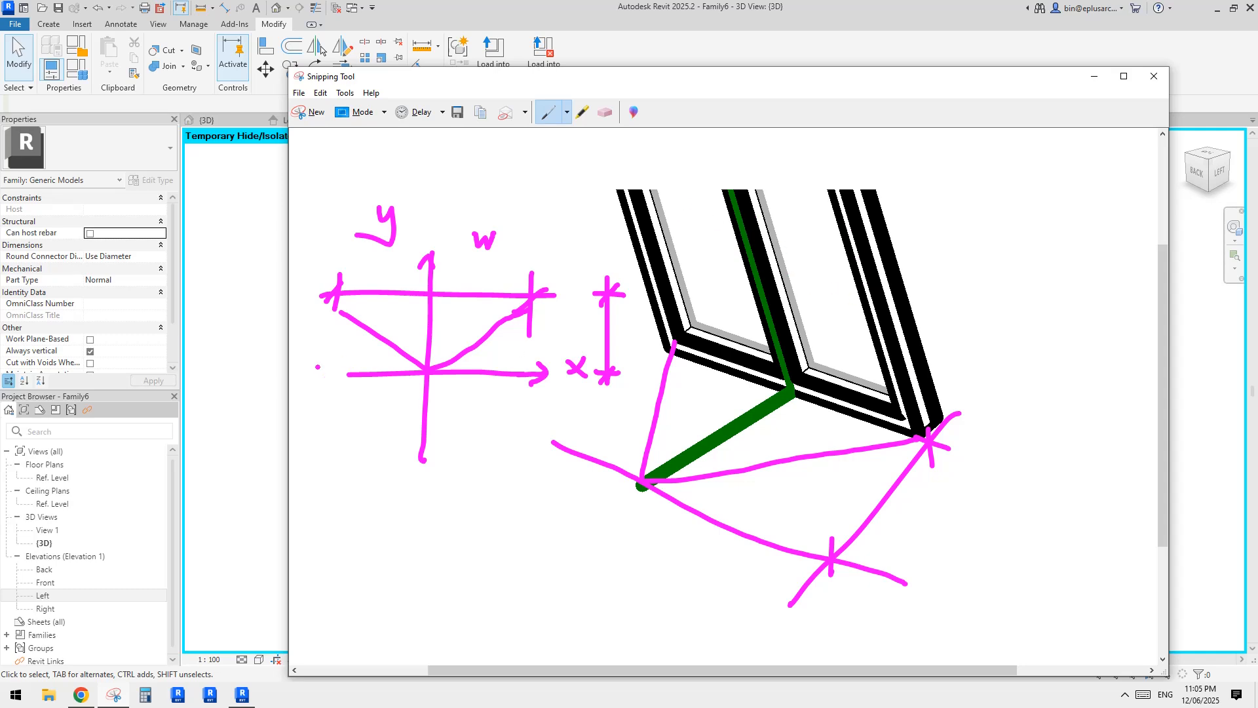
Step: Return to Revit, bring the whole tilted frame into view, and capture it as a new snip in Snipping Tool
{"action": "left_click", "coordinate": [245, 352]}
{"action": "scroll", "coordinate": [800, 407], "scroll_direction": "down", "scroll_amount": 3}
{"action": "middle_click_drag", "start_coordinate": [801, 407], "coordinate": [749, 411]}
{"action": "left_click", "coordinate": [114, 694]}
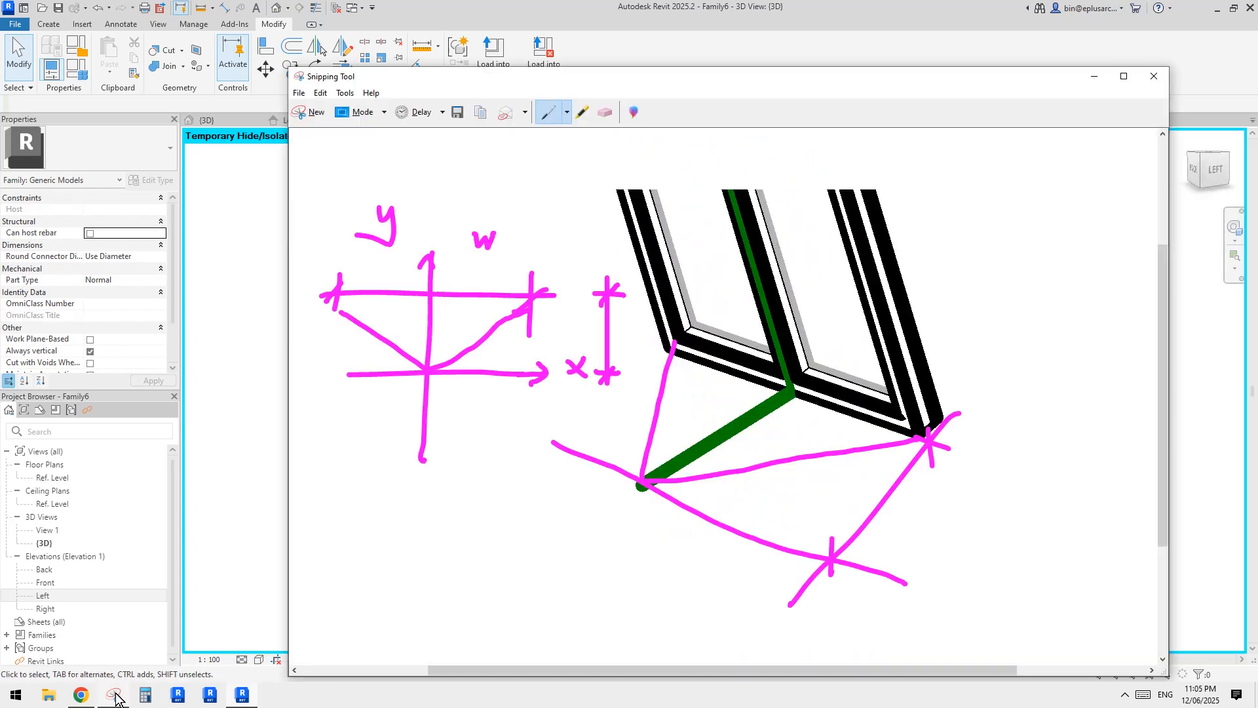
{"action": "left_click", "coordinate": [312, 107]}
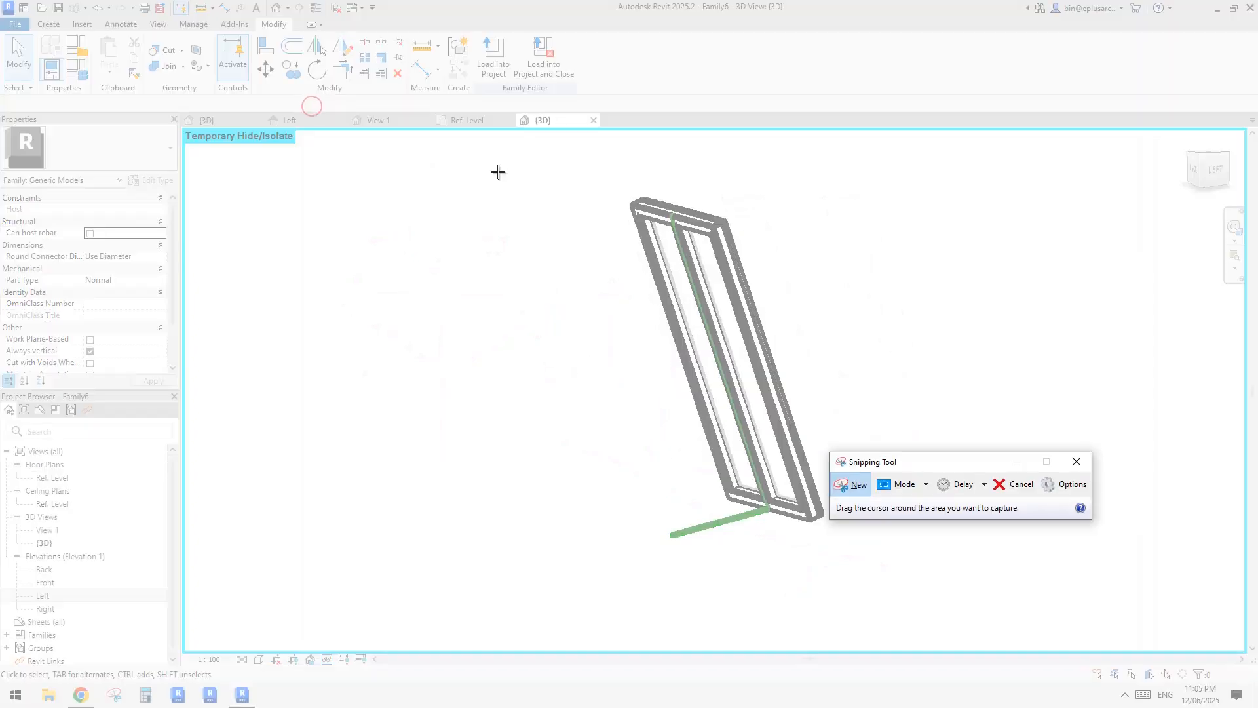
{"action": "left_click_drag", "start_coordinate": [450, 157], "coordinate": [973, 620]}
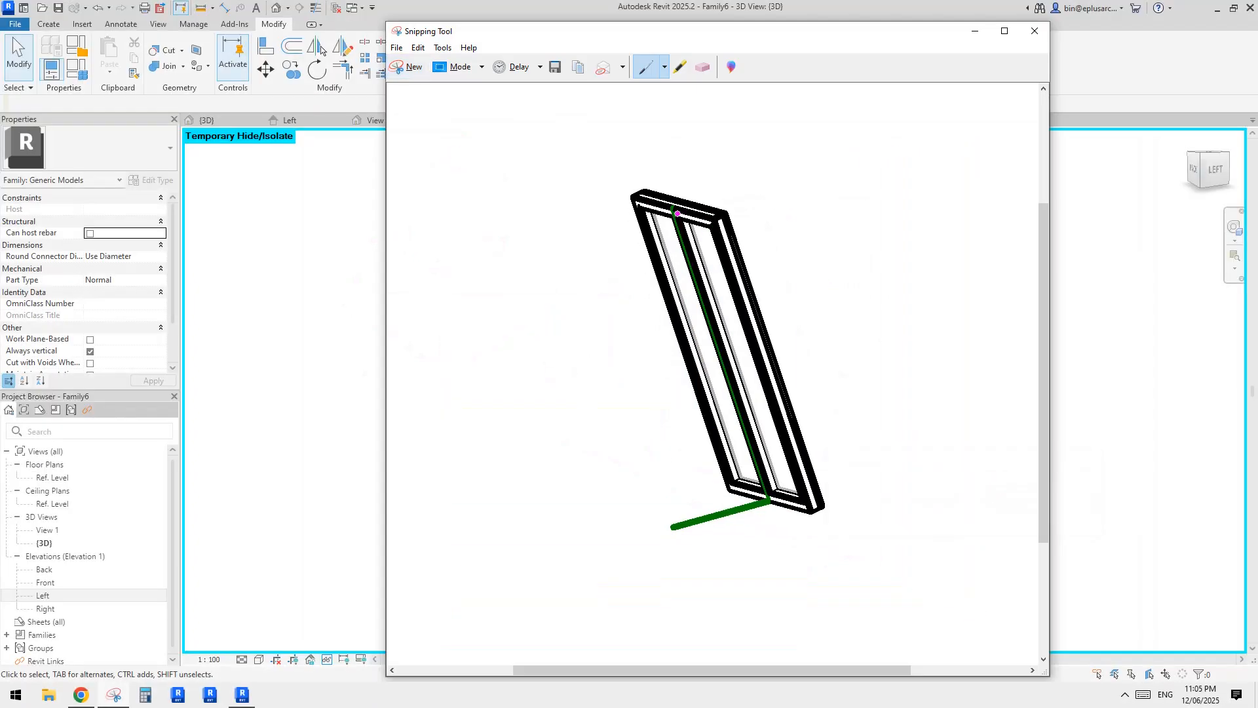
Step: Draw the vertical side of the triangle on the snip, label the top angle a and the frame's sloping length h
{"action": "left_click_drag", "start_coordinate": [673, 209], "coordinate": [671, 527]}
{"action": "right_click", "coordinate": [671, 527]}
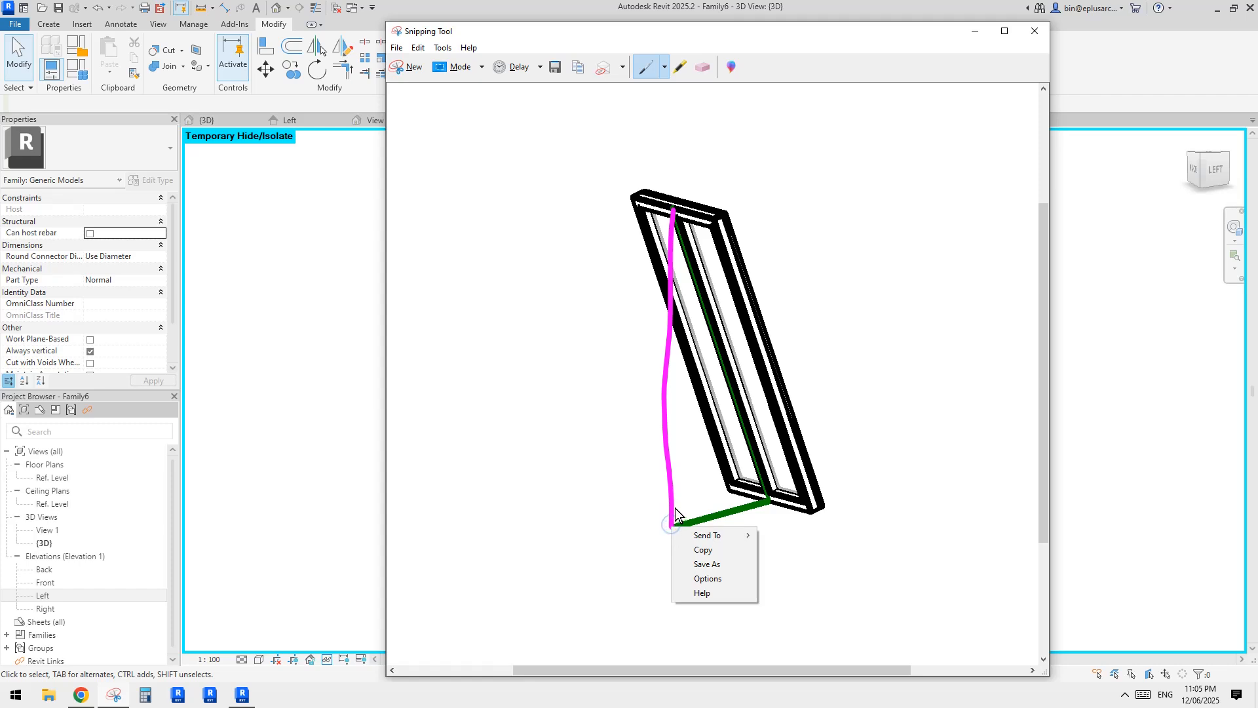
{"action": "left_click", "coordinate": [673, 507]}
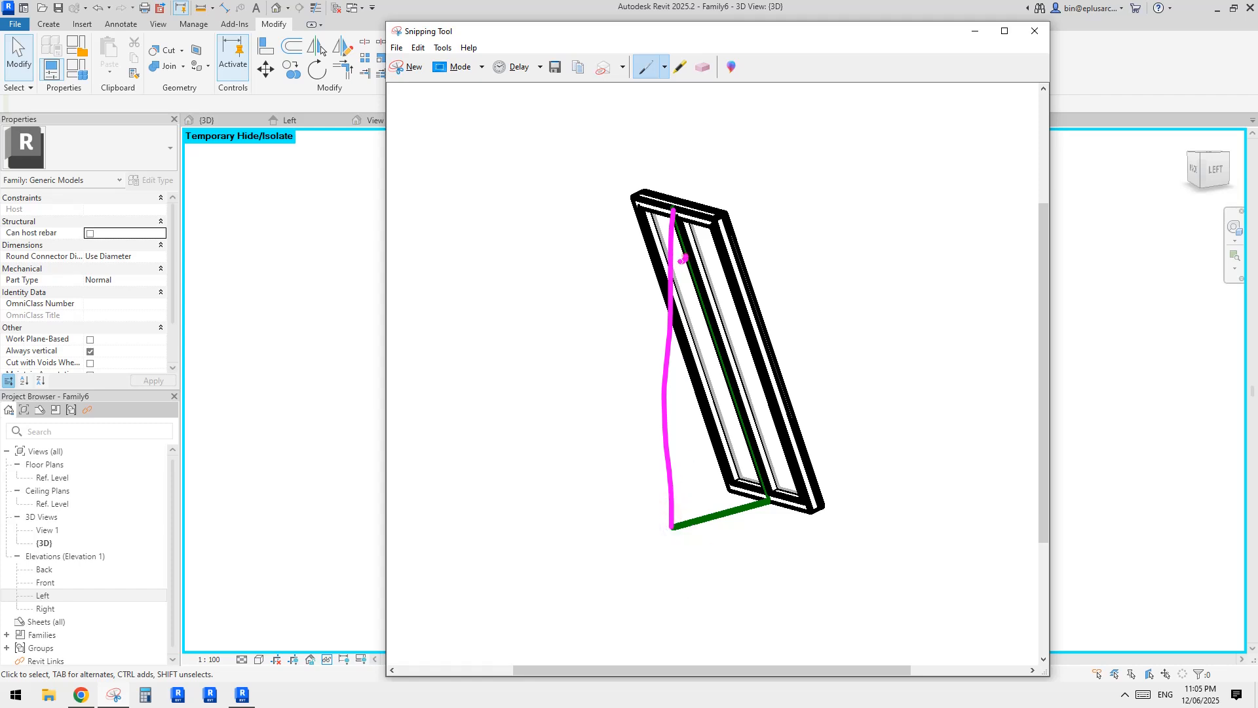
{"action": "mouse_move", "coordinate": [679, 269]}
{"action": "left_mouse_down"}
{"action": "mouse_move", "coordinate": [566, 251]}
{"action": "mouse_move", "coordinate": [554, 238]}
{"action": "mouse_move", "coordinate": [571, 237]}
{"action": "left_mouse_up"}
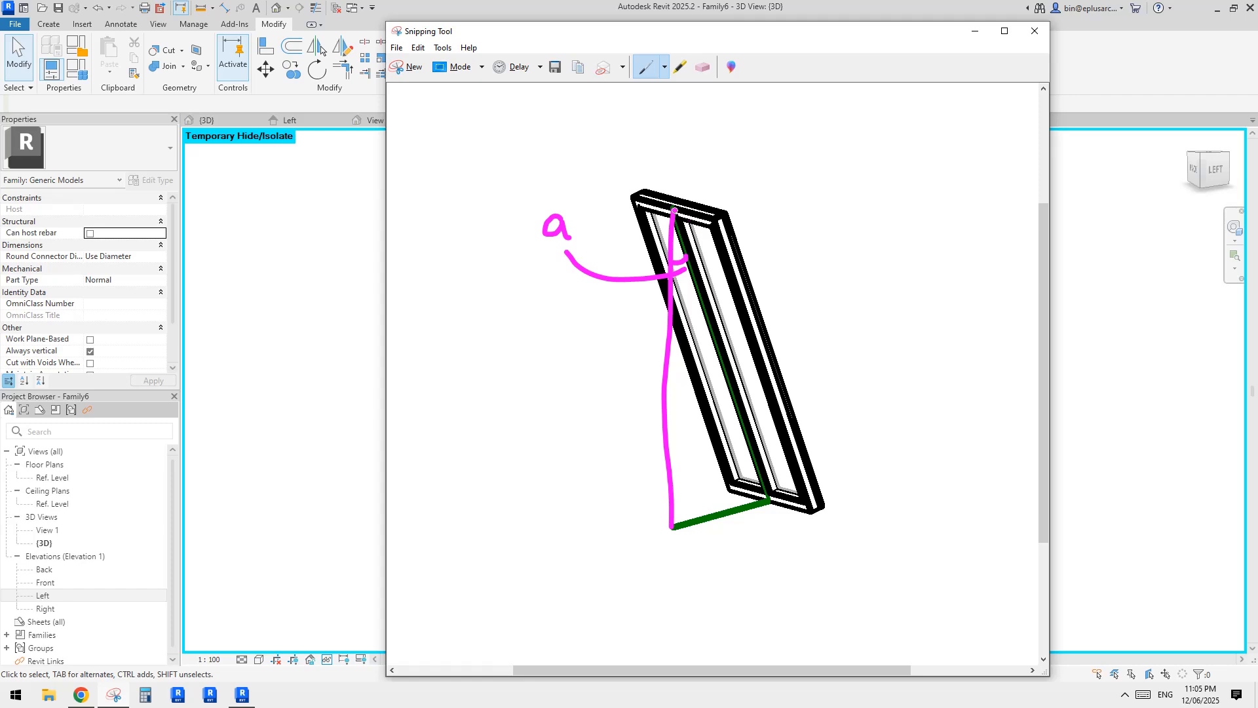
{"action": "mouse_move", "coordinate": [675, 210]}
{"action": "left_mouse_down"}
{"action": "mouse_move", "coordinate": [783, 363]}
{"action": "mouse_move", "coordinate": [783, 472]}
{"action": "left_mouse_up"}
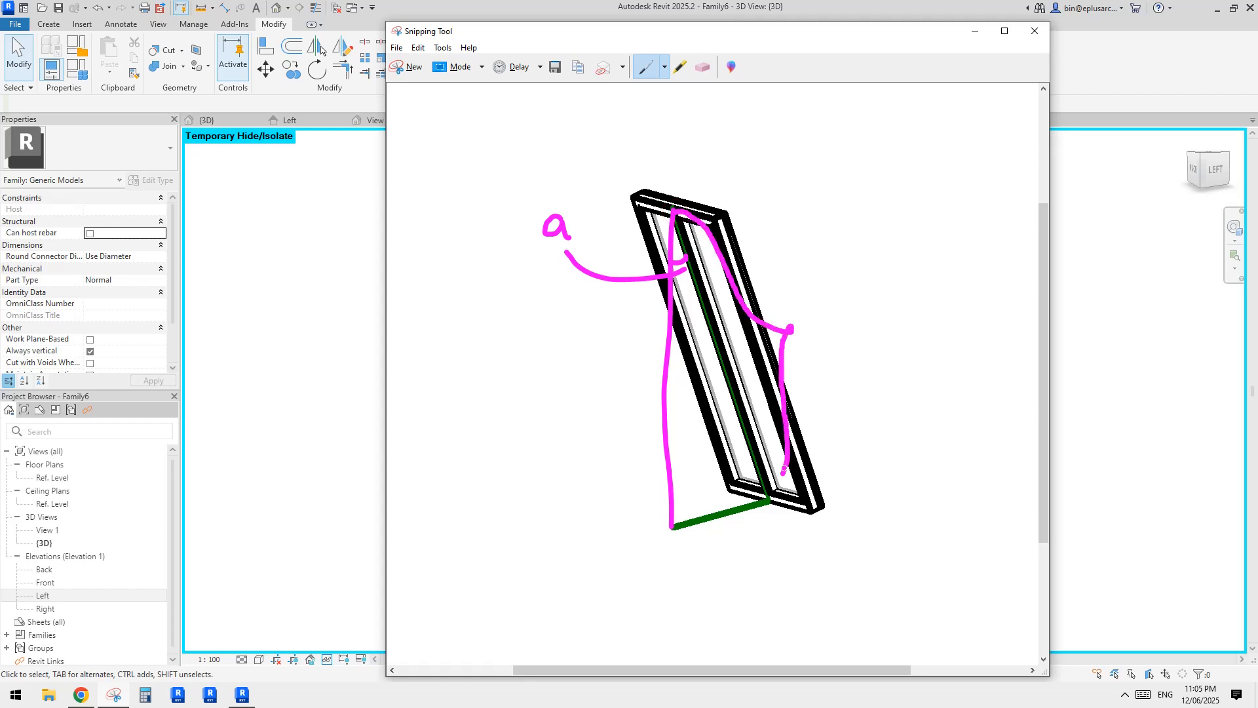
{"action": "mouse_move", "coordinate": [804, 287]}
{"action": "left_mouse_down"}
{"action": "mouse_move", "coordinate": [805, 321]}
{"action": "mouse_move", "coordinate": [813, 314]}
{"action": "mouse_move", "coordinate": [821, 330]}
{"action": "left_mouse_up"}
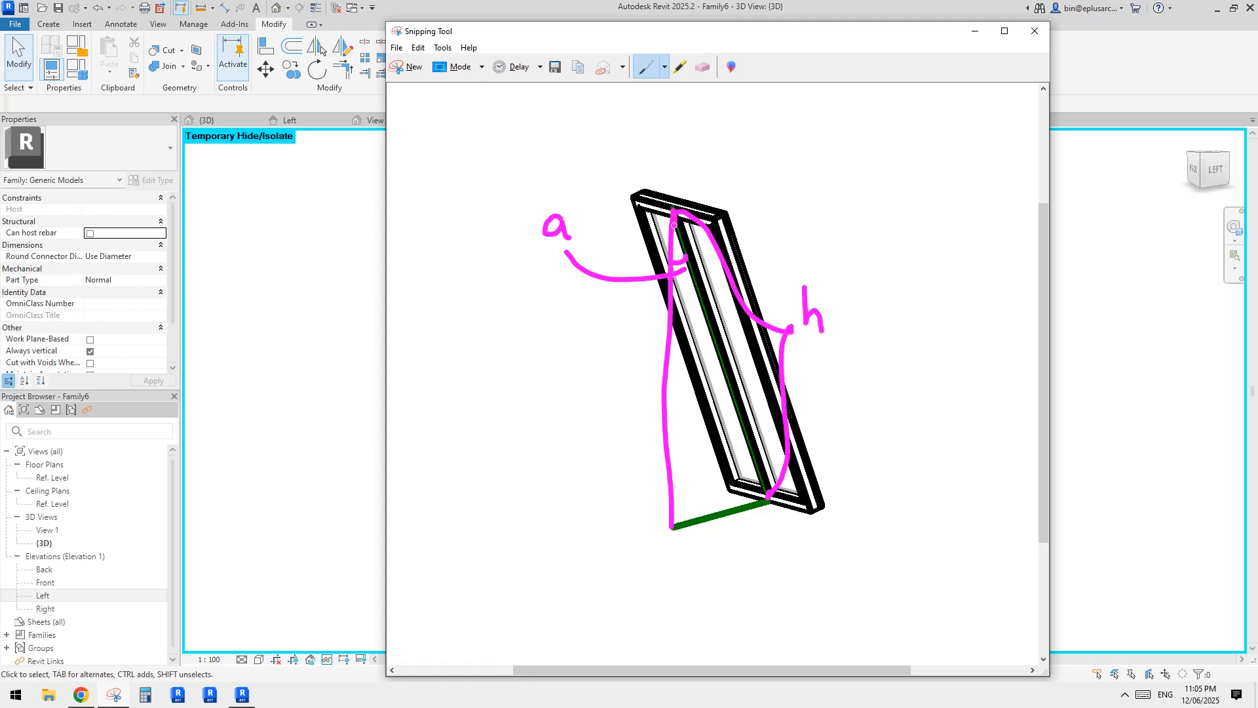
Step: Draw the triangle's bisector, mark both equal sides and the right angle at the base, label the vertical side h, and brace the base
{"action": "left_click_drag", "start_coordinate": [674, 224], "coordinate": [721, 510]}
{"action": "right_click", "coordinate": [681, 275]}
{"action": "key", "text": "Escape"}
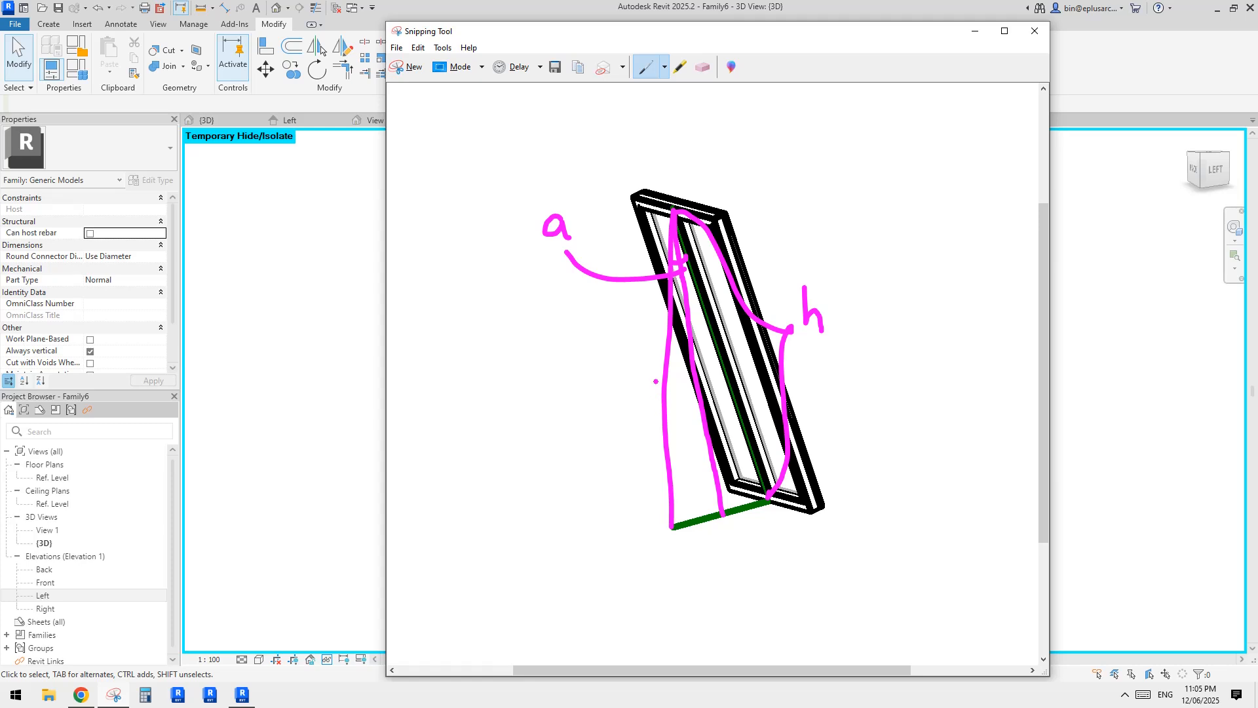
{"action": "mouse_move", "coordinate": [655, 373]}
{"action": "left_mouse_down"}
{"action": "mouse_move", "coordinate": [668, 372]}
{"action": "mouse_move", "coordinate": [625, 379]}
{"action": "mouse_move", "coordinate": [639, 378]}
{"action": "left_mouse_up"}
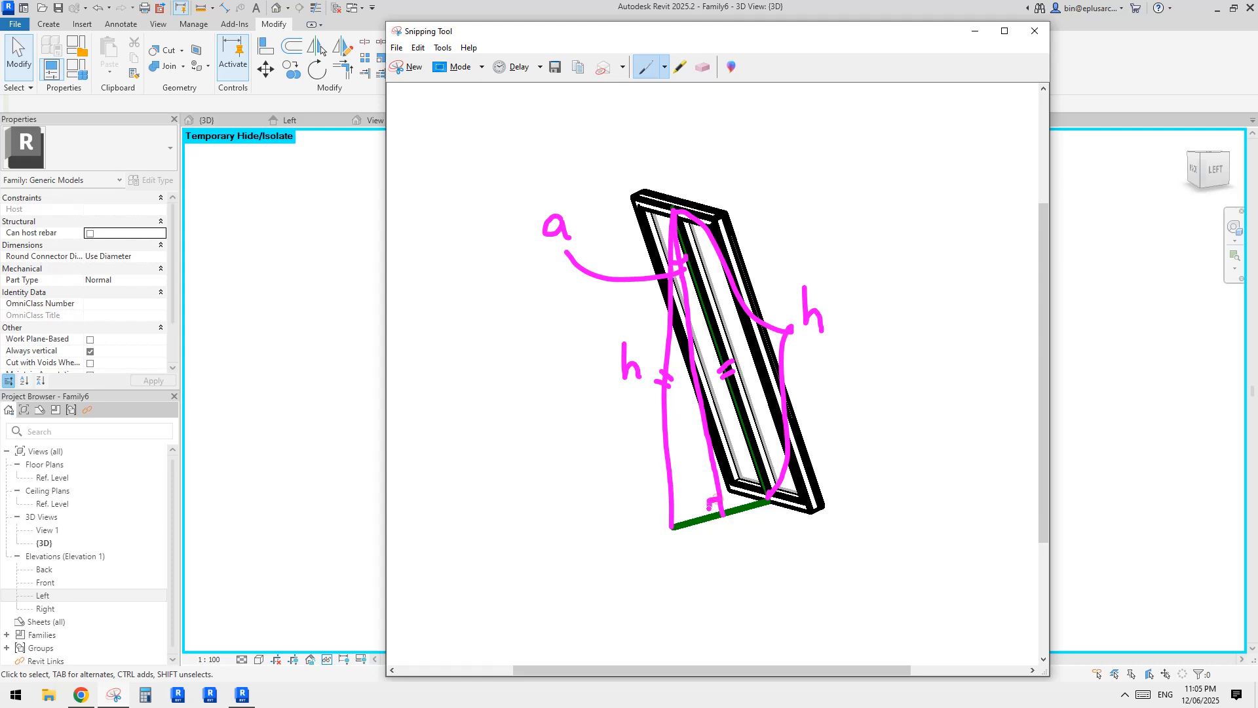
{"action": "left_click_drag", "start_coordinate": [709, 506], "coordinate": [727, 502]}
{"action": "mouse_move", "coordinate": [673, 529]}
{"action": "left_mouse_down"}
{"action": "mouse_move", "coordinate": [717, 542]}
{"action": "mouse_move", "coordinate": [754, 524]}
{"action": "left_mouse_up"}
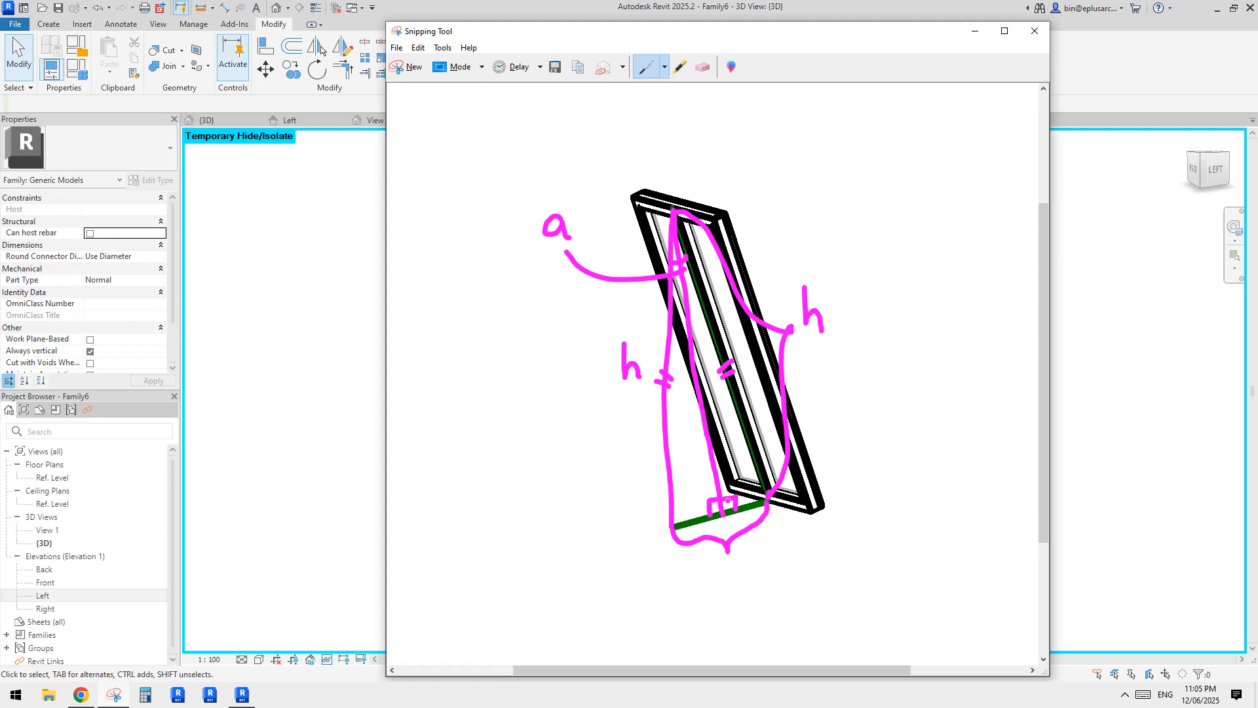
Step: Hatch the half triangle between the bisector and the frame's sloping reference line
{"action": "left_click_drag", "start_coordinate": [728, 412], "coordinate": [718, 431]}
{"action": "mouse_move", "coordinate": [734, 430]}
{"action": "left_mouse_down"}
{"action": "mouse_move", "coordinate": [717, 453]}
{"action": "mouse_move", "coordinate": [727, 468]}
{"action": "left_mouse_up"}
{"action": "left_click_drag", "start_coordinate": [704, 323], "coordinate": [699, 358]}
{"action": "left_click_drag", "start_coordinate": [711, 360], "coordinate": [699, 386]}
{"action": "left_click_drag", "start_coordinate": [705, 327], "coordinate": [699, 351]}
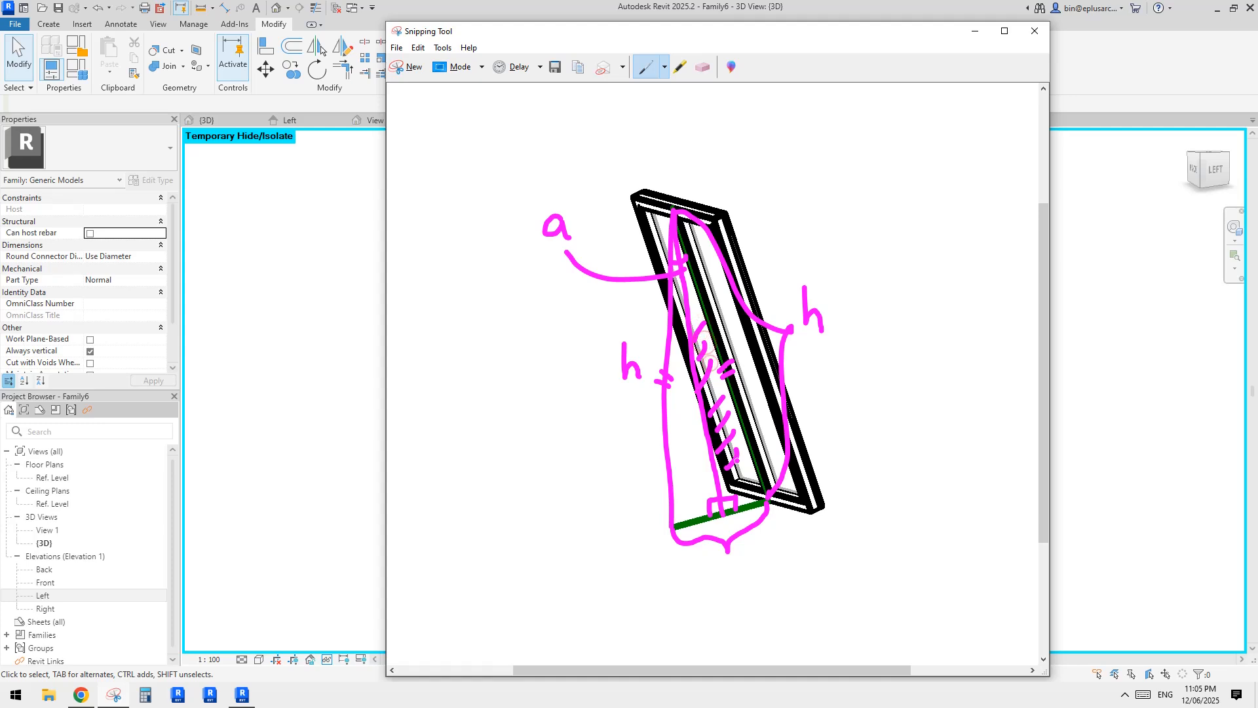
{"action": "left_click", "coordinate": [769, 446]}
{"action": "left_click_drag", "start_coordinate": [749, 469], "coordinate": [741, 484]}
Step: Sketch the half triangle separately beside the frame, labelling its top angle a/2, sloping side h and base n, and mark the right angle
{"action": "mouse_move", "coordinate": [891, 223]}
{"action": "left_mouse_down"}
{"action": "mouse_move", "coordinate": [903, 411]}
{"action": "mouse_move", "coordinate": [962, 391]}
{"action": "mouse_move", "coordinate": [891, 222]}
{"action": "left_mouse_up"}
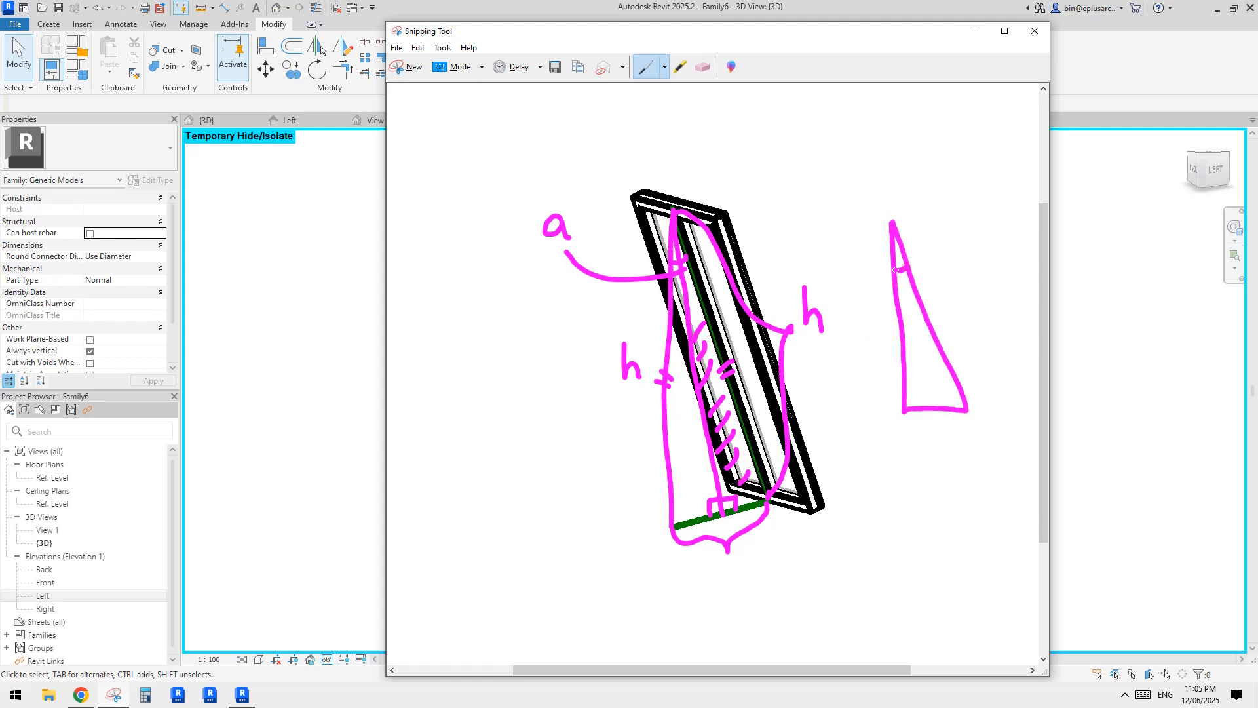
{"action": "left_click_drag", "start_coordinate": [905, 284], "coordinate": [945, 244]}
{"action": "mouse_move", "coordinate": [989, 209]}
{"action": "left_mouse_down"}
{"action": "mouse_move", "coordinate": [963, 242]}
{"action": "mouse_move", "coordinate": [991, 247]}
{"action": "left_mouse_up"}
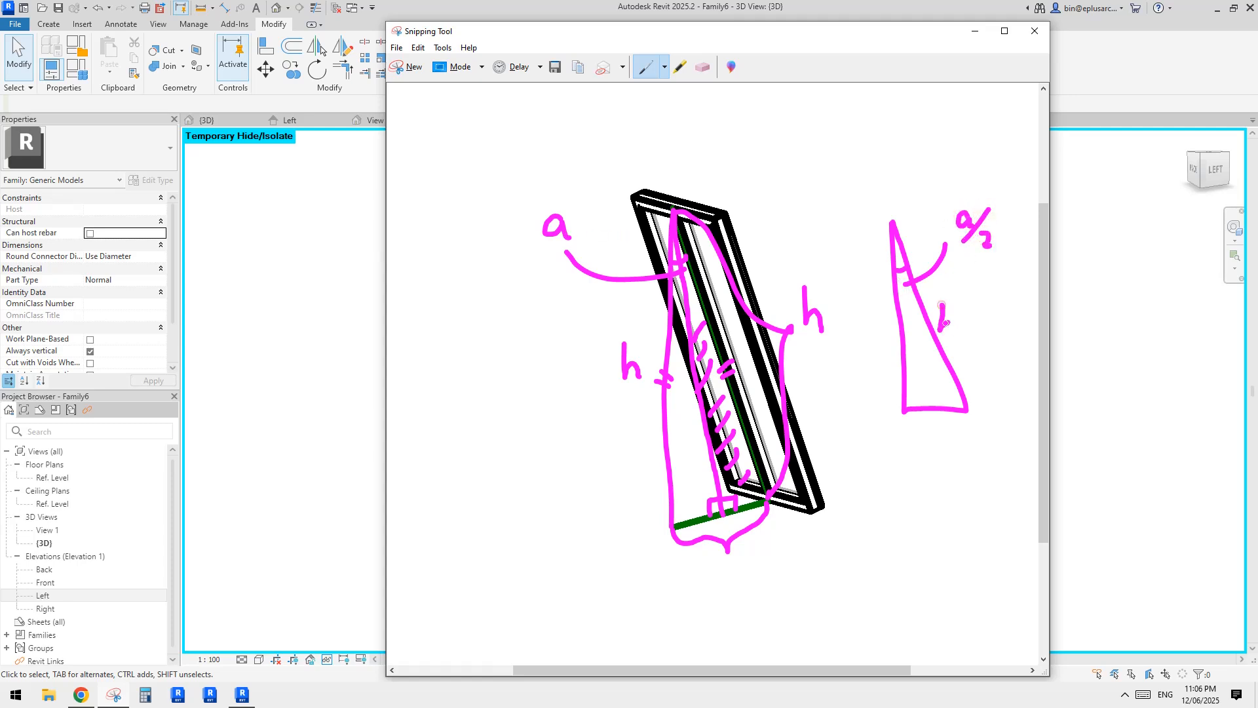
{"action": "left_click_drag", "start_coordinate": [943, 321], "coordinate": [952, 334]}
{"action": "left_click", "coordinate": [703, 67]}
{"action": "left_click", "coordinate": [932, 422]}
{"action": "left_click", "coordinate": [647, 69]}
{"action": "left_click_drag", "start_coordinate": [908, 392], "coordinate": [919, 405]}
Step: Write the relation sin(a/2) = n/h above the half triangle and rearrange it to n = sin(a/2) × h
{"action": "mouse_move", "coordinate": [798, 121]}
{"action": "left_mouse_down"}
{"action": "mouse_move", "coordinate": [770, 155]}
{"action": "mouse_move", "coordinate": [859, 147]}
{"action": "mouse_move", "coordinate": [852, 155]}
{"action": "mouse_move", "coordinate": [881, 159]}
{"action": "mouse_move", "coordinate": [917, 135]}
{"action": "left_mouse_up"}
{"action": "left_click", "coordinate": [801, 125]}
{"action": "mouse_move", "coordinate": [897, 148]}
{"action": "left_mouse_down"}
{"action": "mouse_move", "coordinate": [954, 120]}
{"action": "mouse_move", "coordinate": [972, 130]}
{"action": "mouse_move", "coordinate": [944, 177]}
{"action": "mouse_move", "coordinate": [957, 165]}
{"action": "mouse_move", "coordinate": [963, 180]}
{"action": "left_mouse_up"}
{"action": "left_click", "coordinate": [957, 151]}
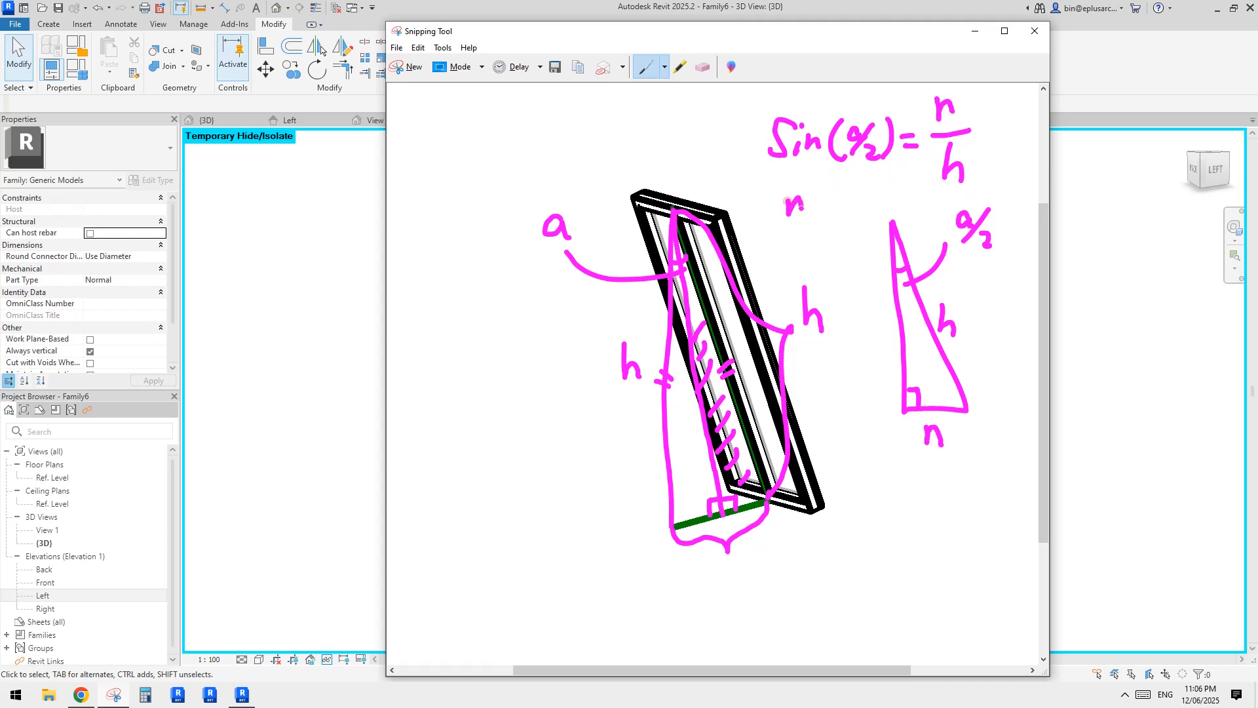
{"action": "left_click_drag", "start_coordinate": [800, 207], "coordinate": [801, 215]}
{"action": "mouse_move", "coordinate": [811, 208]}
{"action": "left_mouse_down"}
{"action": "mouse_move", "coordinate": [830, 216]}
{"action": "mouse_move", "coordinate": [898, 196]}
{"action": "mouse_move", "coordinate": [928, 211]}
{"action": "left_mouse_up"}
{"action": "mouse_move", "coordinate": [955, 191]}
{"action": "left_mouse_down"}
{"action": "mouse_move", "coordinate": [947, 206]}
{"action": "mouse_move", "coordinate": [986, 205]}
{"action": "left_mouse_up"}
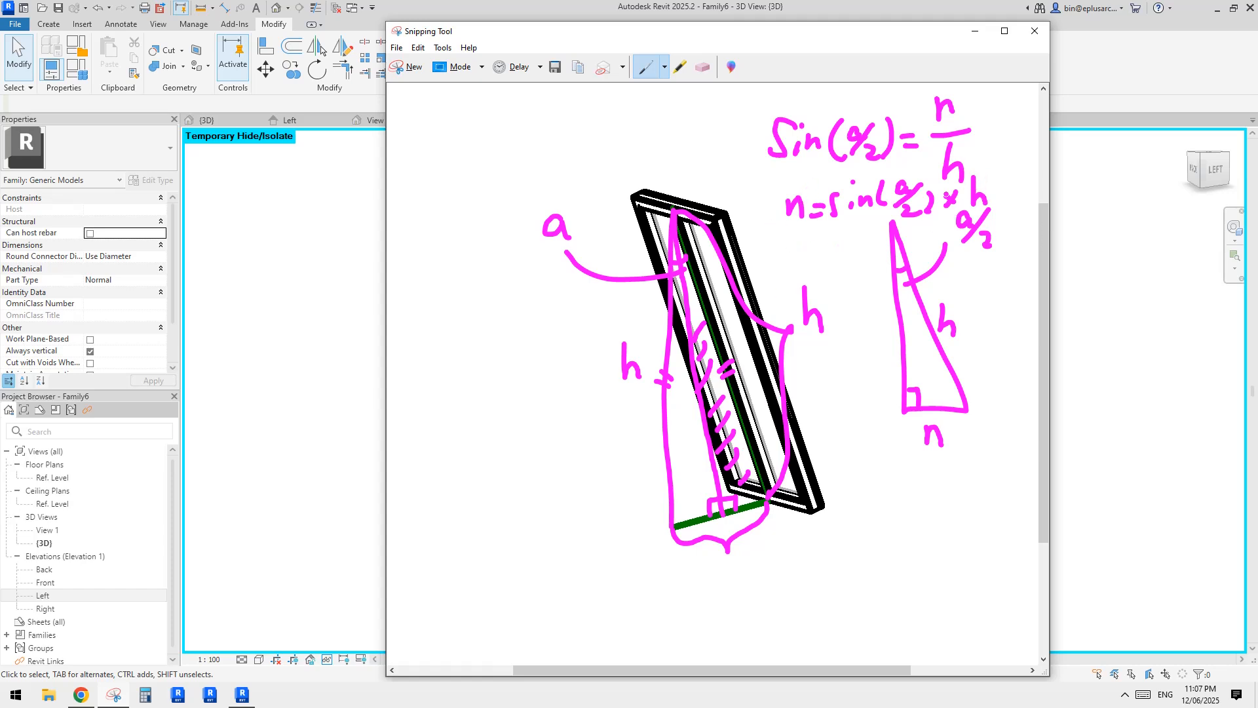
Step: Append ×2 to the formula, box the expression sin(a/2) × h × 2, and link it with an arrow to the braced base
{"action": "mouse_move", "coordinate": [1017, 179]}
{"action": "left_mouse_down"}
{"action": "mouse_move", "coordinate": [1005, 195]}
{"action": "mouse_move", "coordinate": [1030, 193]}
{"action": "left_mouse_up"}
{"action": "left_click_drag", "start_coordinate": [832, 230], "coordinate": [995, 211]}
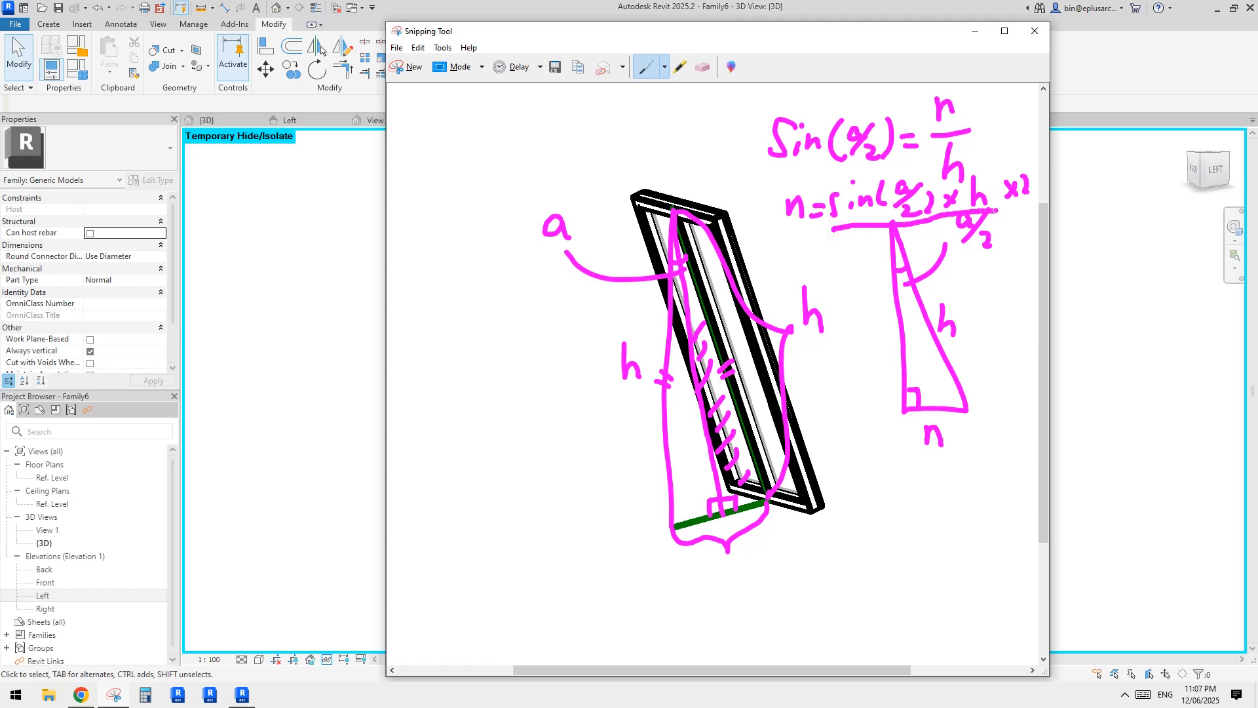
{"action": "left_click_drag", "start_coordinate": [984, 166], "coordinate": [867, 174]}
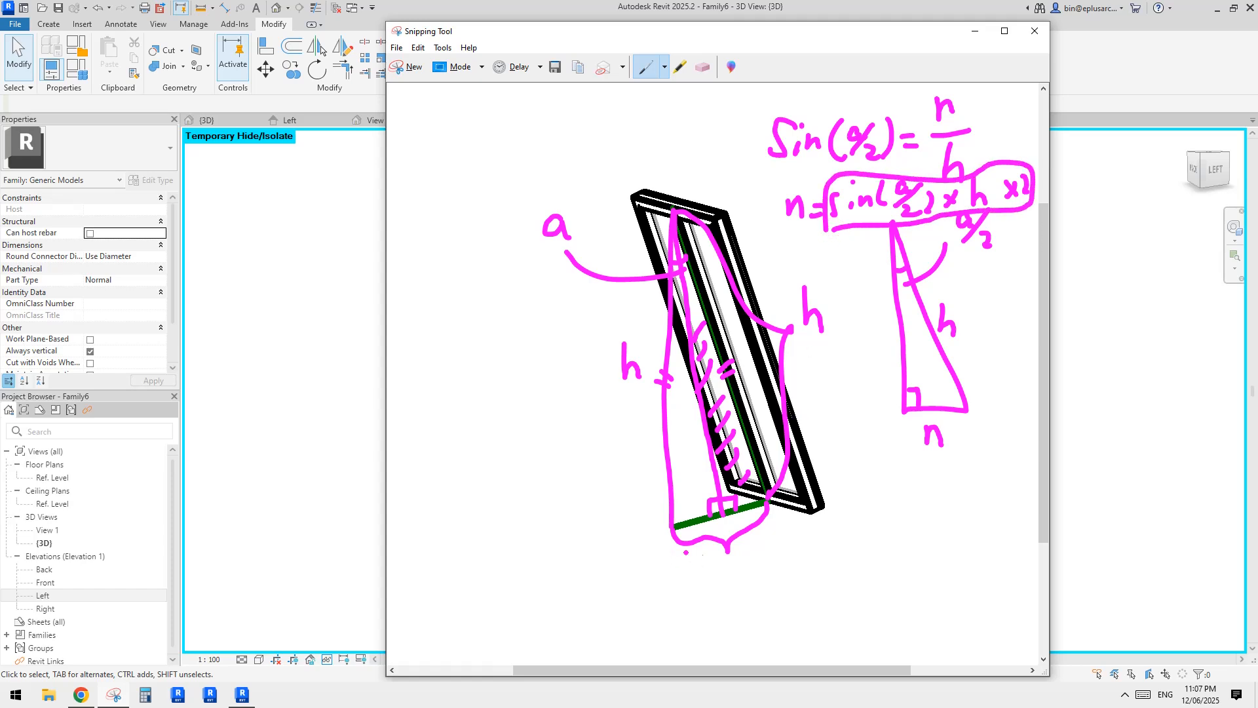
{"action": "mouse_move", "coordinate": [855, 249]}
{"action": "left_mouse_down"}
{"action": "mouse_move", "coordinate": [760, 575]}
{"action": "mouse_move", "coordinate": [745, 580]}
{"action": "mouse_move", "coordinate": [766, 565]}
{"action": "left_mouse_up"}
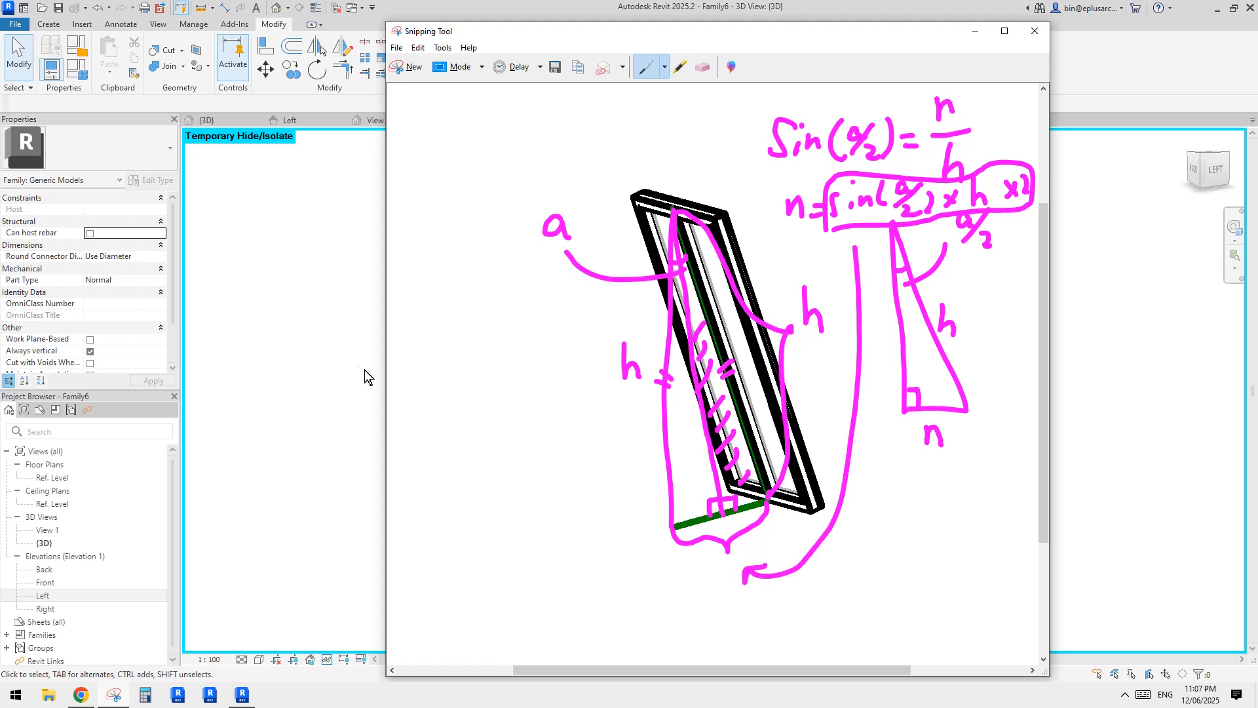
Step: Check the frame in Revit, return to Snipping Tool, and sketch the V-shaped folded base beside the annotated frame
{"action": "left_click", "coordinate": [336, 388]}
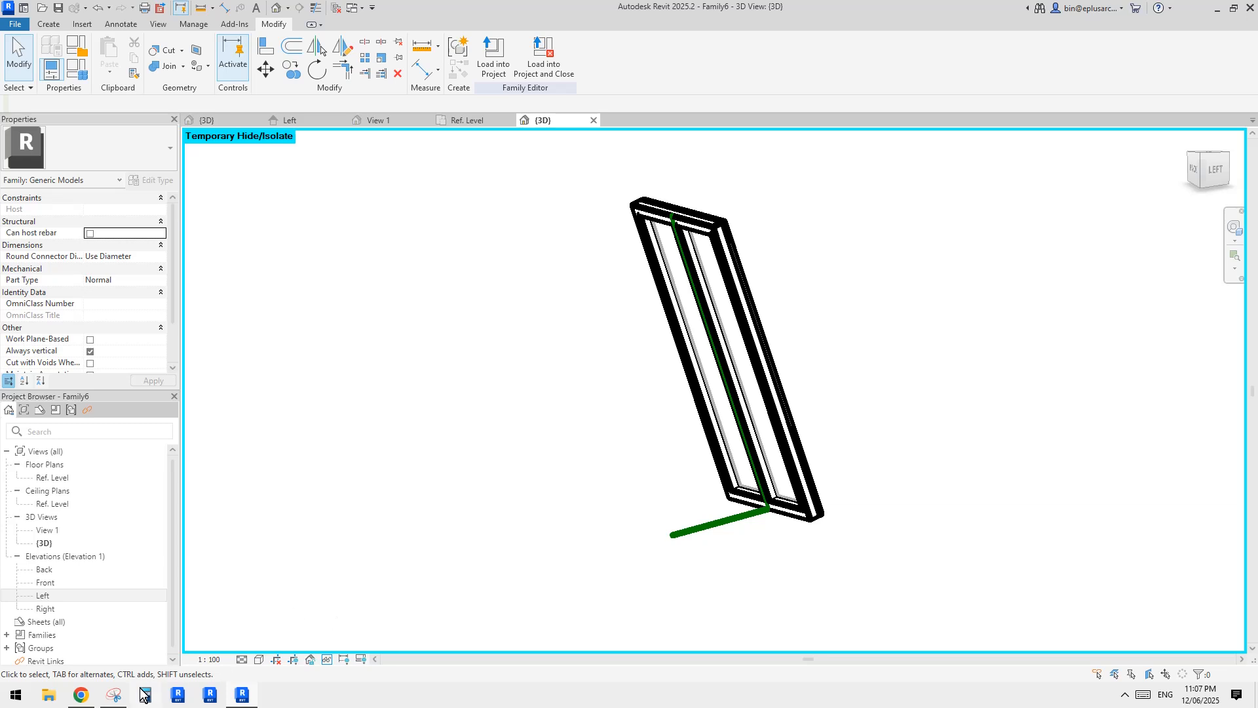
{"action": "left_click", "coordinate": [114, 695]}
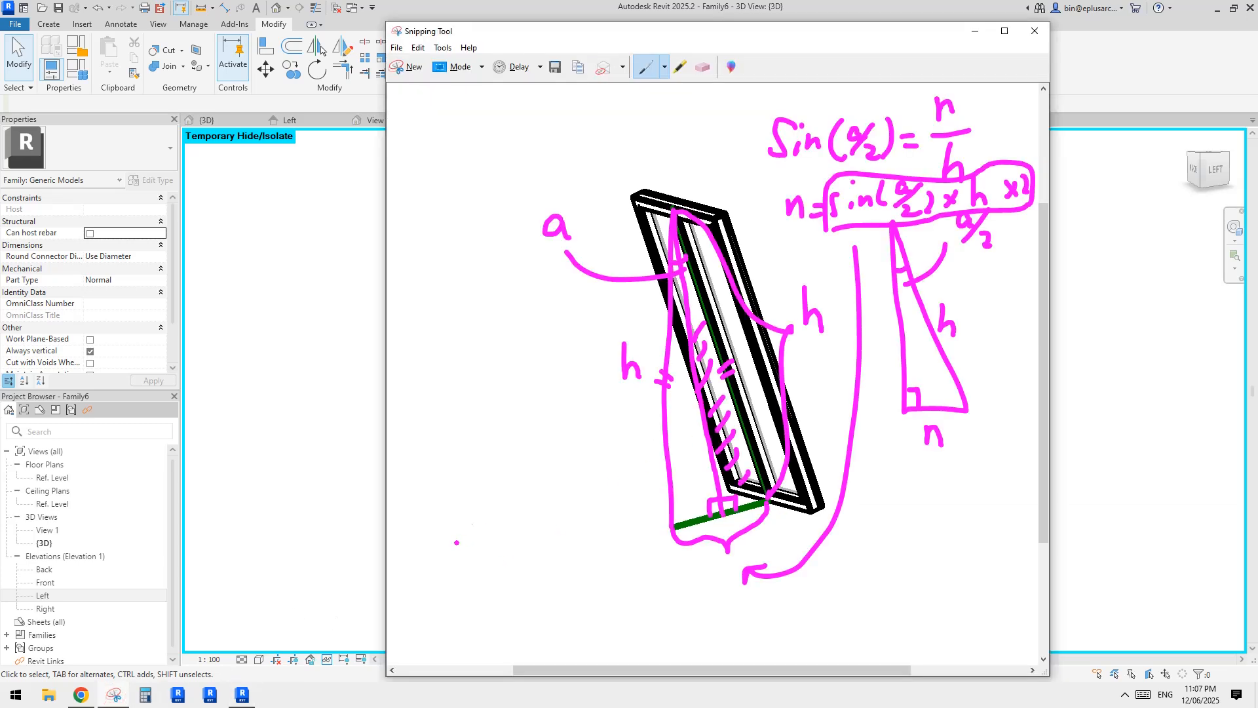
{"action": "mouse_move", "coordinate": [467, 523]}
{"action": "left_mouse_down"}
{"action": "mouse_move", "coordinate": [518, 549]}
{"action": "mouse_move", "coordinate": [571, 504]}
{"action": "left_mouse_up"}
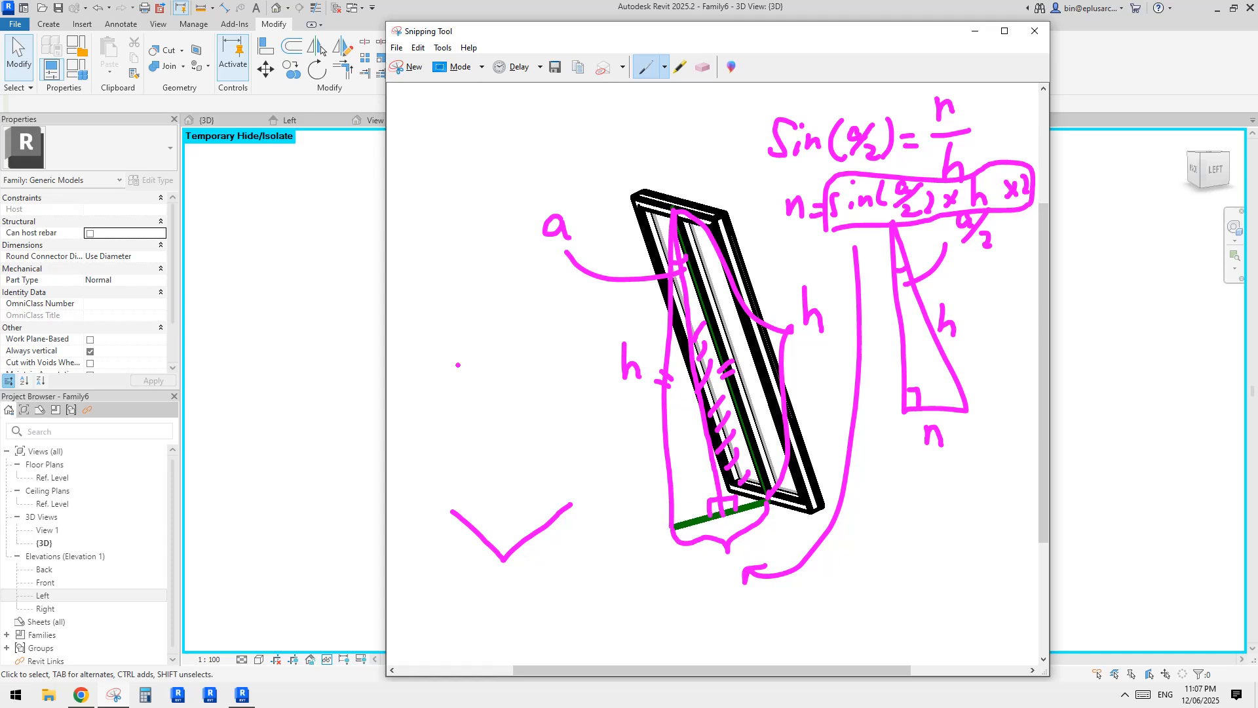
Step: Switch to Revit and create a new family from the metric generic model template
{"action": "left_click", "coordinate": [301, 321]}
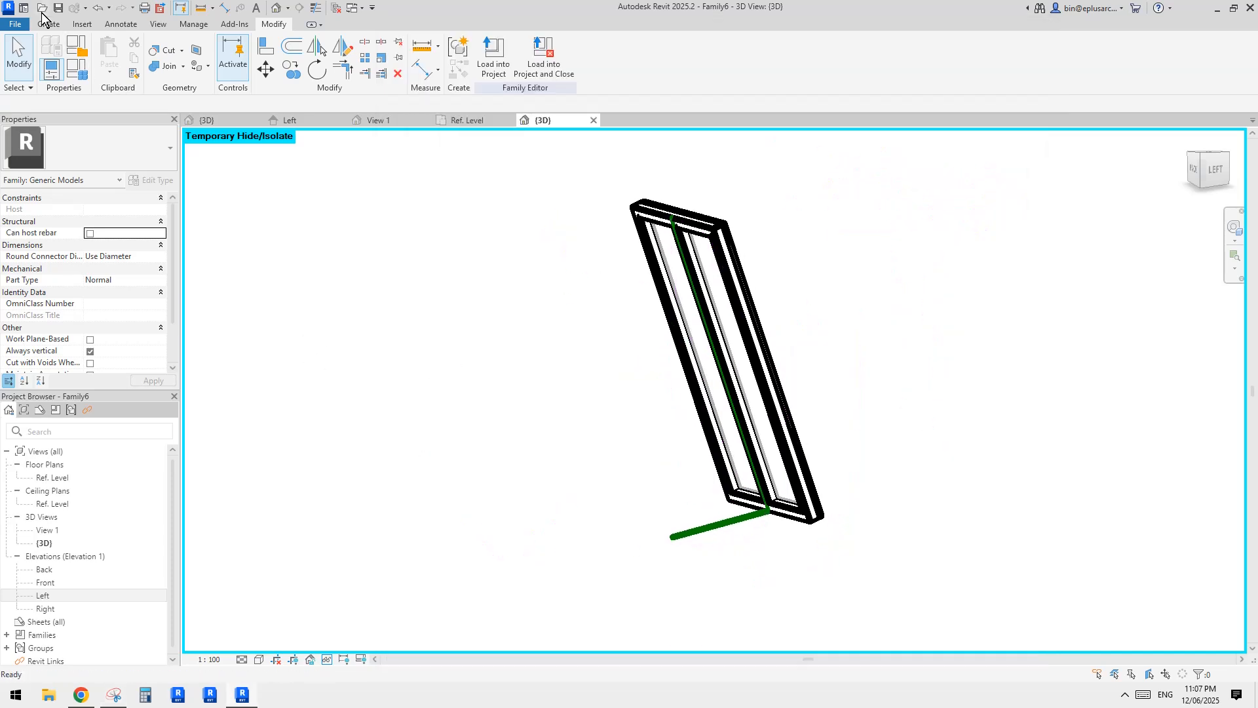
{"action": "left_click", "coordinate": [15, 25]}
{"action": "mouse_move", "coordinate": [85, 74]}
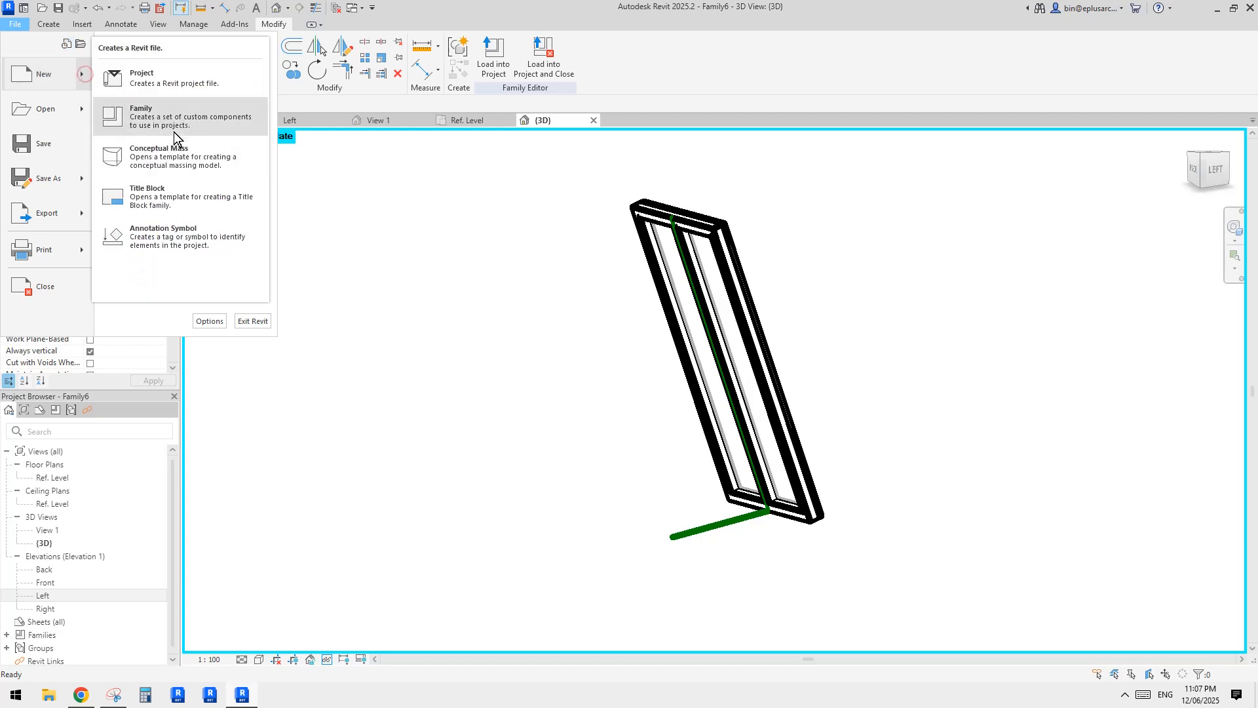
{"action": "left_click", "coordinate": [174, 116]}
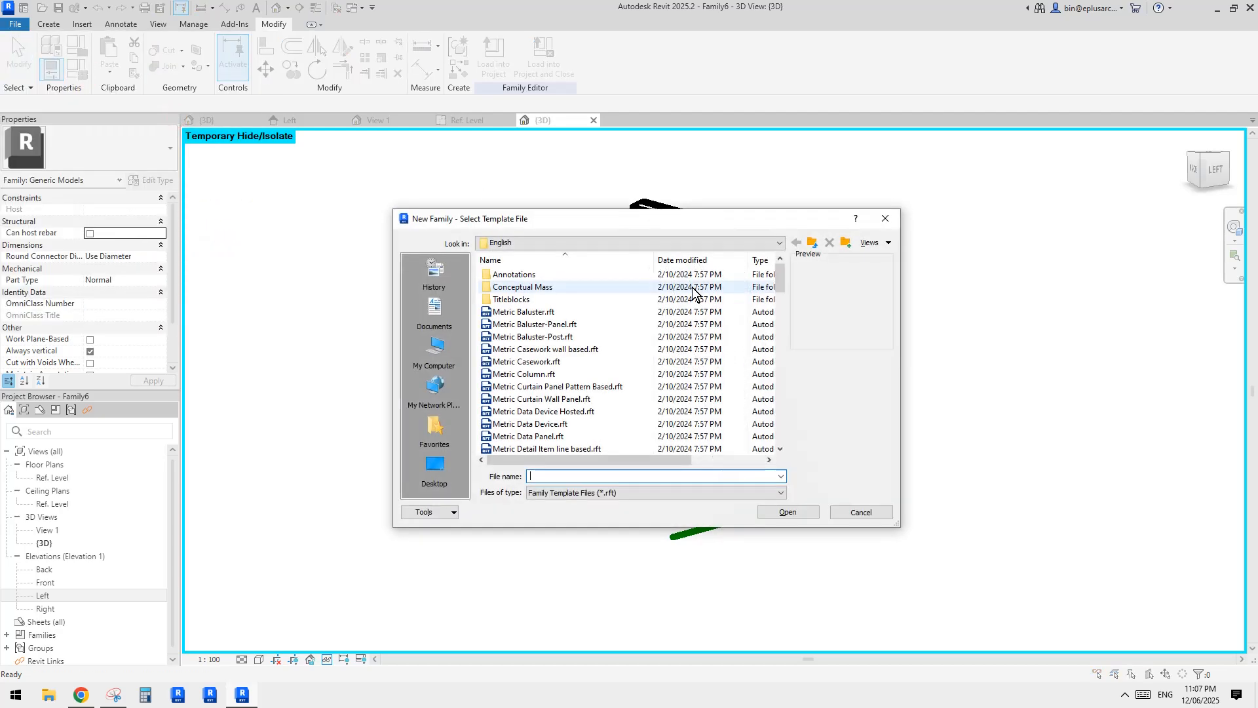
{"action": "left_click", "coordinate": [781, 327]}
{"action": "left_click", "coordinate": [778, 351]}
{"action": "double_click", "coordinate": [535, 436]}
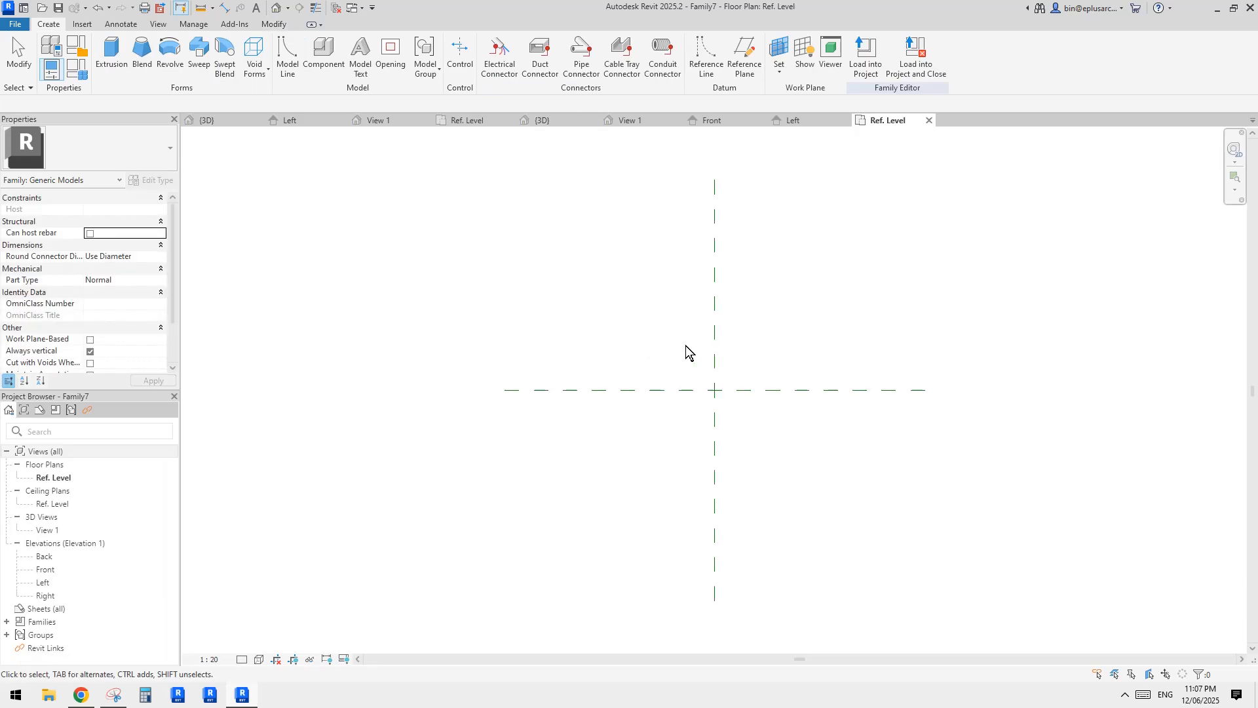
Step: Draw a vertical reference plane to the left of the Center (Left/Right) plane and mirror it about that plane
{"action": "key", "text": "r"}
{"action": "key", "text": "p"}
{"action": "left_click", "coordinate": [622, 292]}
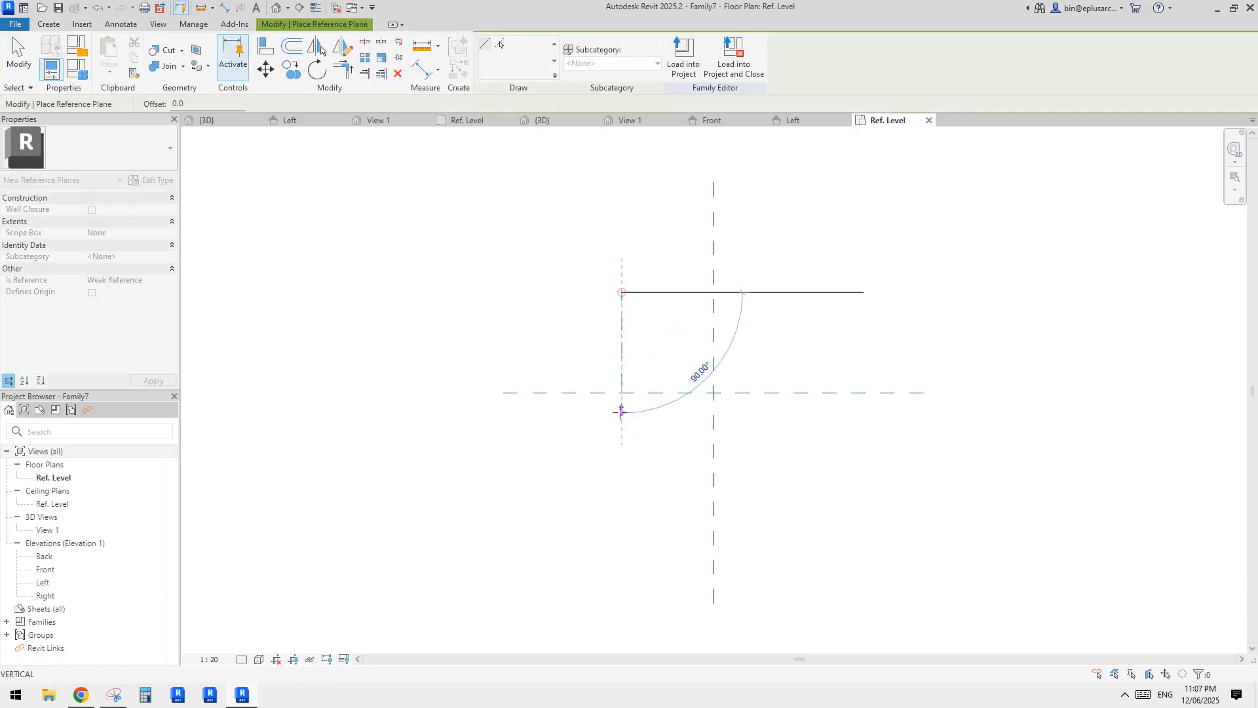
{"action": "left_click", "coordinate": [622, 467]}
{"action": "key", "text": "Escape"}
{"action": "key", "text": "Escape"}
{"action": "left_click", "coordinate": [623, 374]}
{"action": "key", "text": "m"}
{"action": "key", "text": "m"}
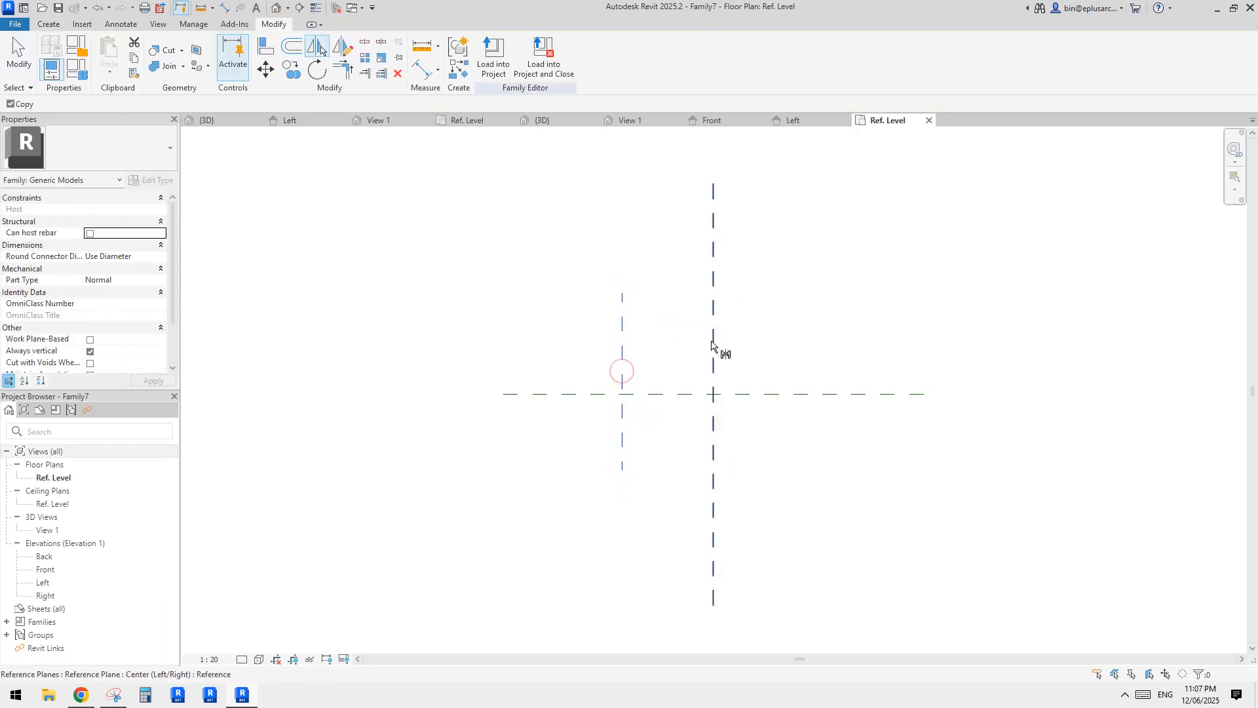
{"action": "left_click", "coordinate": [714, 351]}
Step: Draw a horizontal reference plane above the Center (Front/Back) plane, crossing all three vertical planes
{"action": "key", "text": "r"}
{"action": "key", "text": "p"}
{"action": "left_click", "coordinate": [886, 331]}
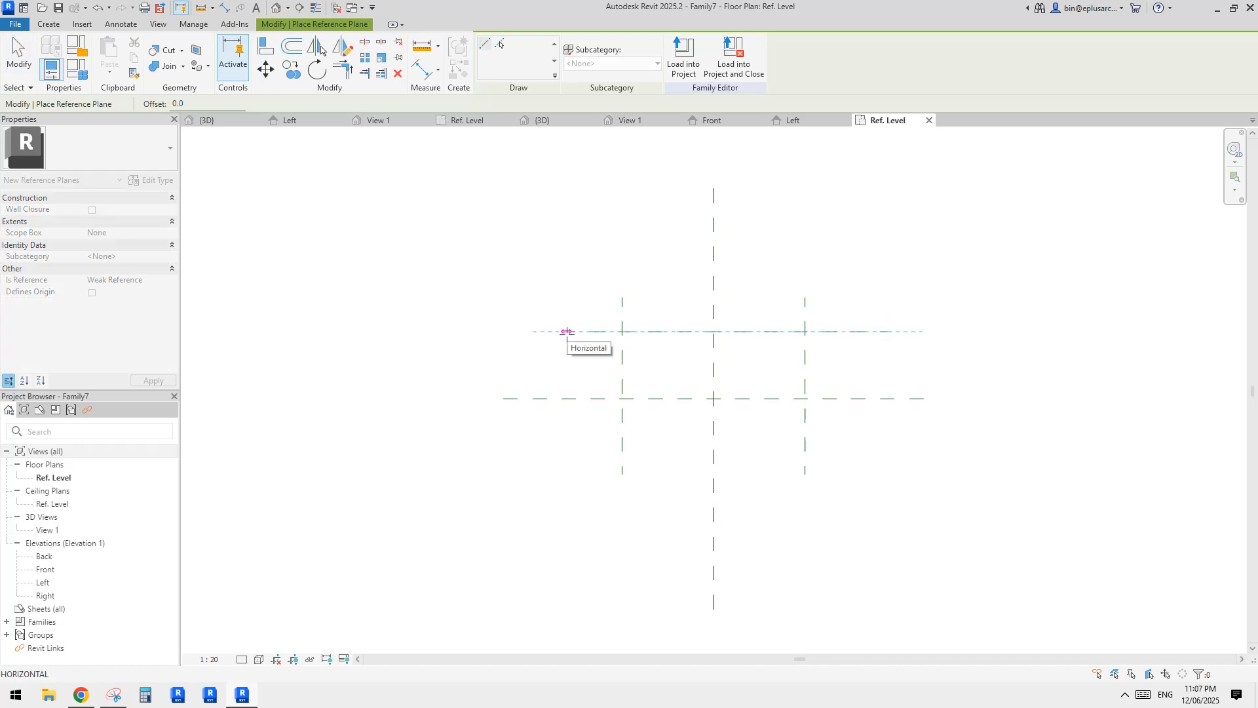
{"action": "left_click", "coordinate": [567, 331]}
{"action": "key", "text": "Escape"}
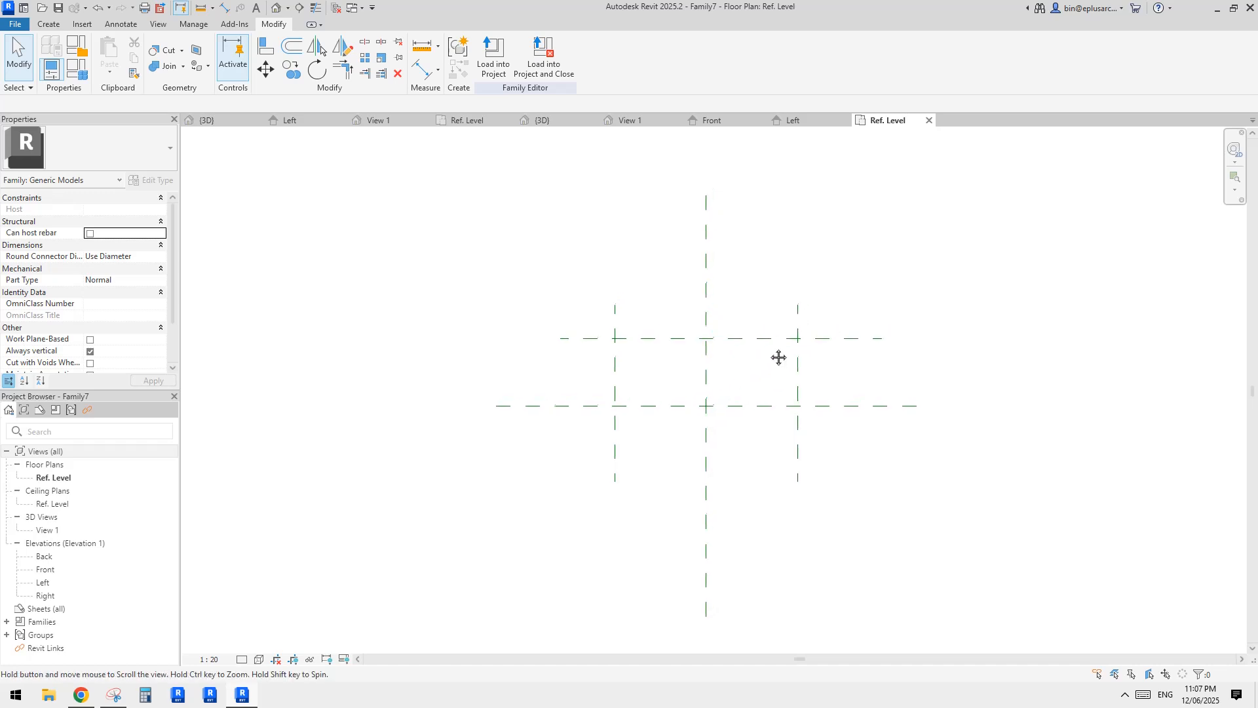
Step: Dimension the three vertical reference planes in one string and constrain the two segments as equal
{"action": "key", "text": "d"}
{"action": "key", "text": "i"}
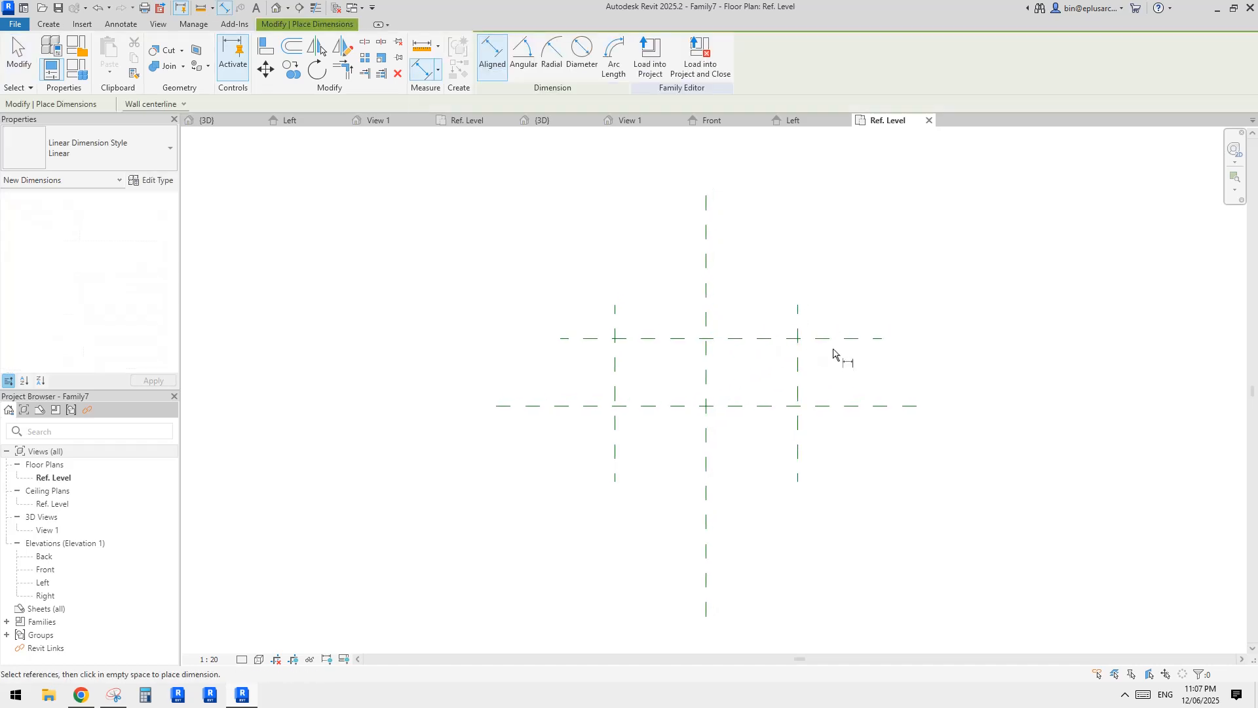
{"action": "left_click", "coordinate": [798, 357]}
{"action": "left_click", "coordinate": [616, 361]}
{"action": "left_click", "coordinate": [706, 357]}
{"action": "left_click", "coordinate": [747, 252]}
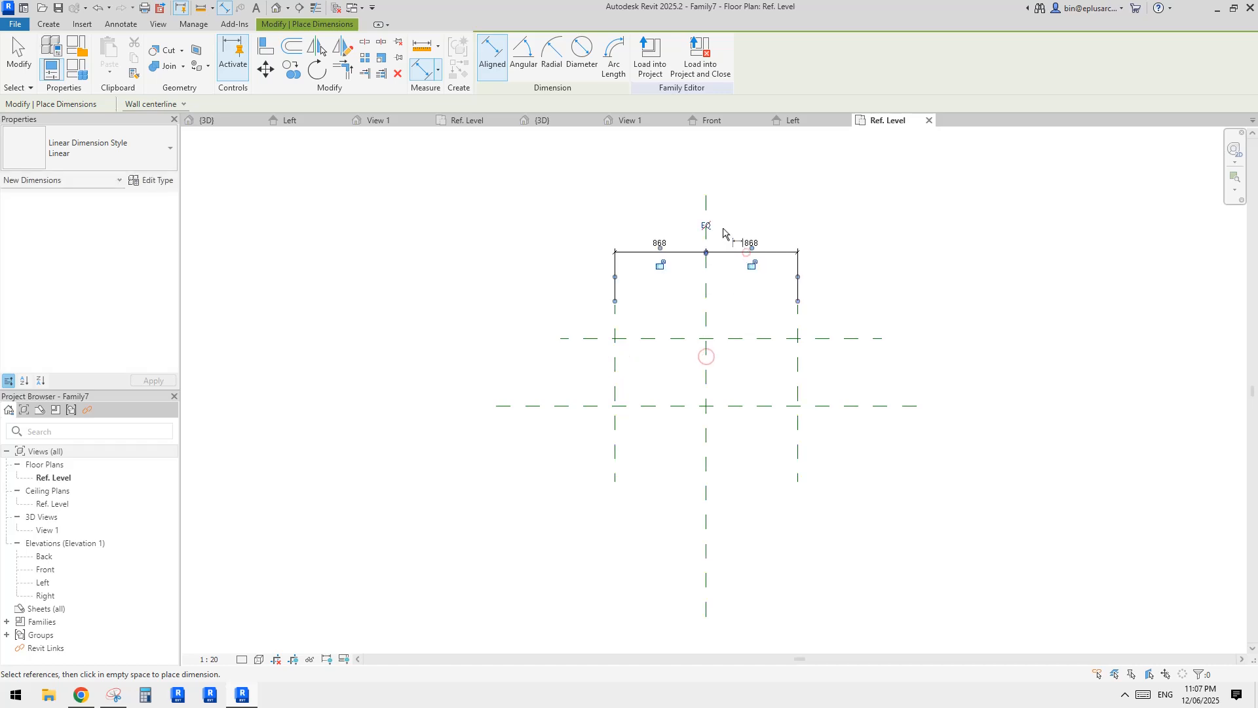
{"action": "left_click", "coordinate": [709, 226]}
Step: Dimension the overall distance between the outer vertical planes and label it with a new instance parameter w
{"action": "left_click", "coordinate": [796, 327]}
{"action": "left_click", "coordinate": [613, 321]}
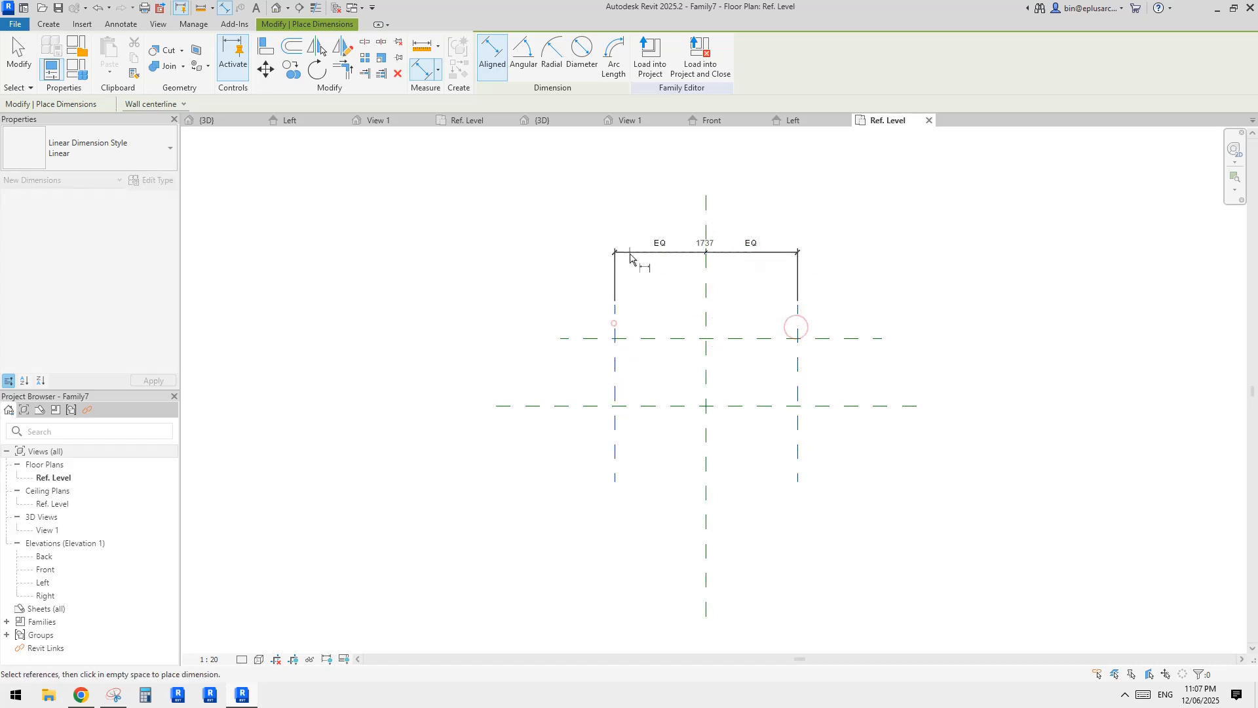
{"action": "left_click", "coordinate": [629, 230]}
{"action": "key", "text": "Escape"}
{"action": "key", "text": "Escape"}
{"action": "left_click", "coordinate": [677, 231]}
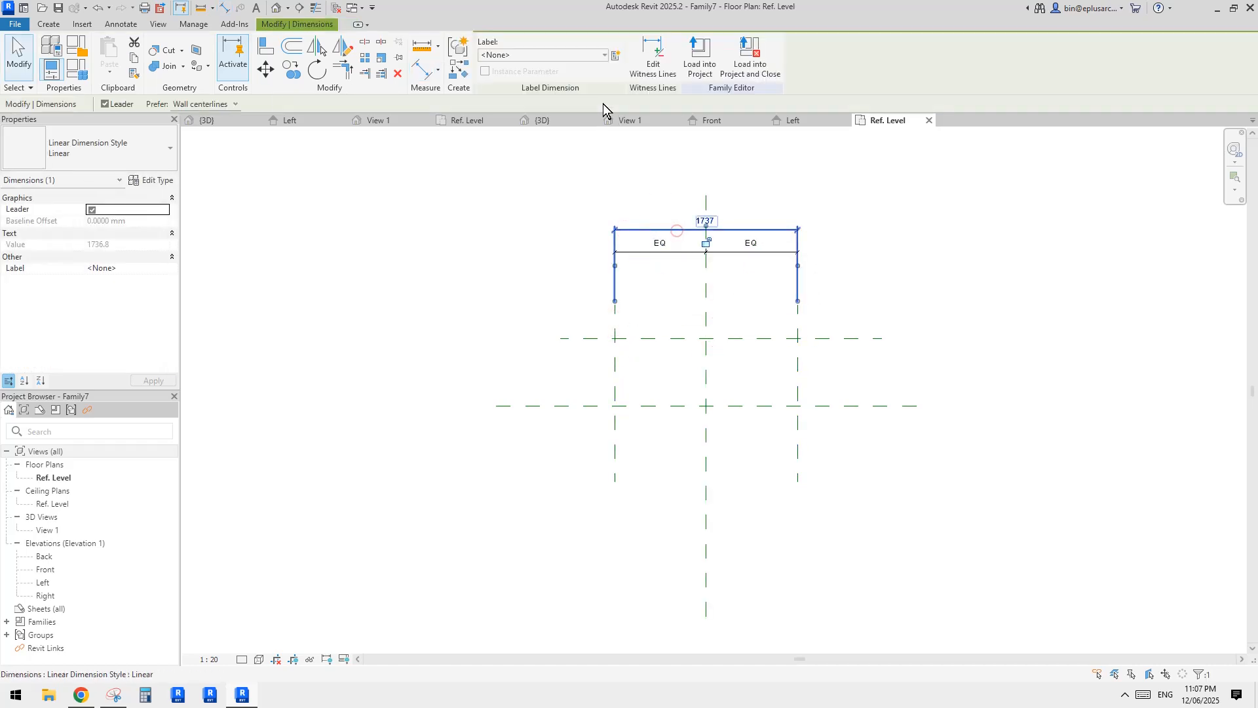
{"action": "left_click", "coordinate": [616, 55]}
{"action": "type", "text": "w"}
{"action": "left_click", "coordinate": [966, 411]}
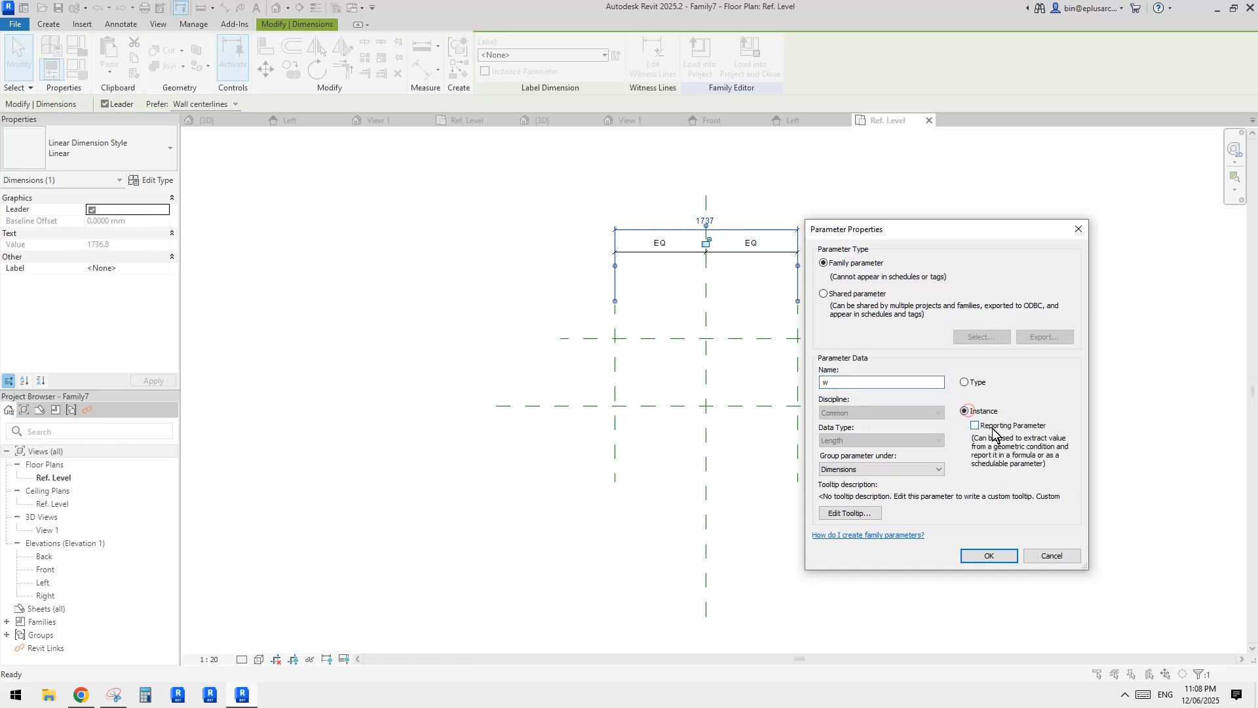
{"action": "left_click", "coordinate": [989, 556]}
Step: Dimension the distance between the two horizontal reference planes to the right of the vertical planes
{"action": "scroll", "coordinate": [779, 357], "scroll_direction": "up", "scroll_amount": 3}
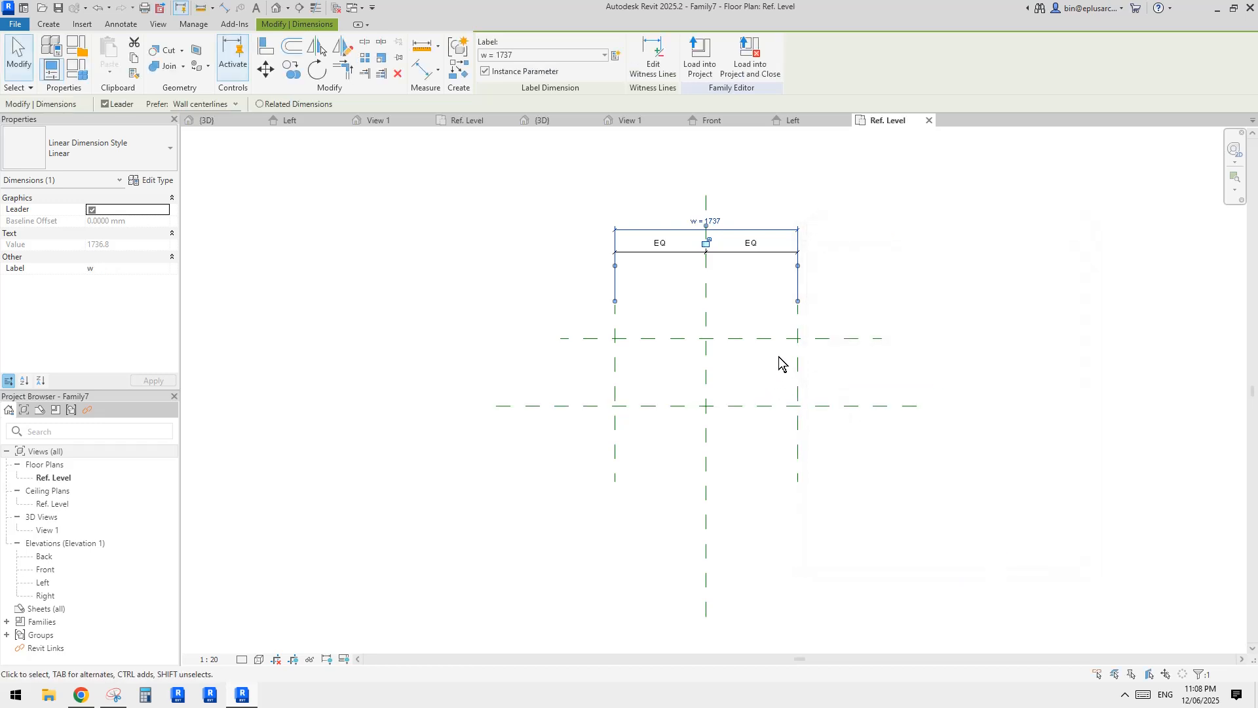
{"action": "left_click", "coordinate": [727, 341]}
{"action": "middle_click_drag", "start_coordinate": [727, 341], "coordinate": [777, 360]}
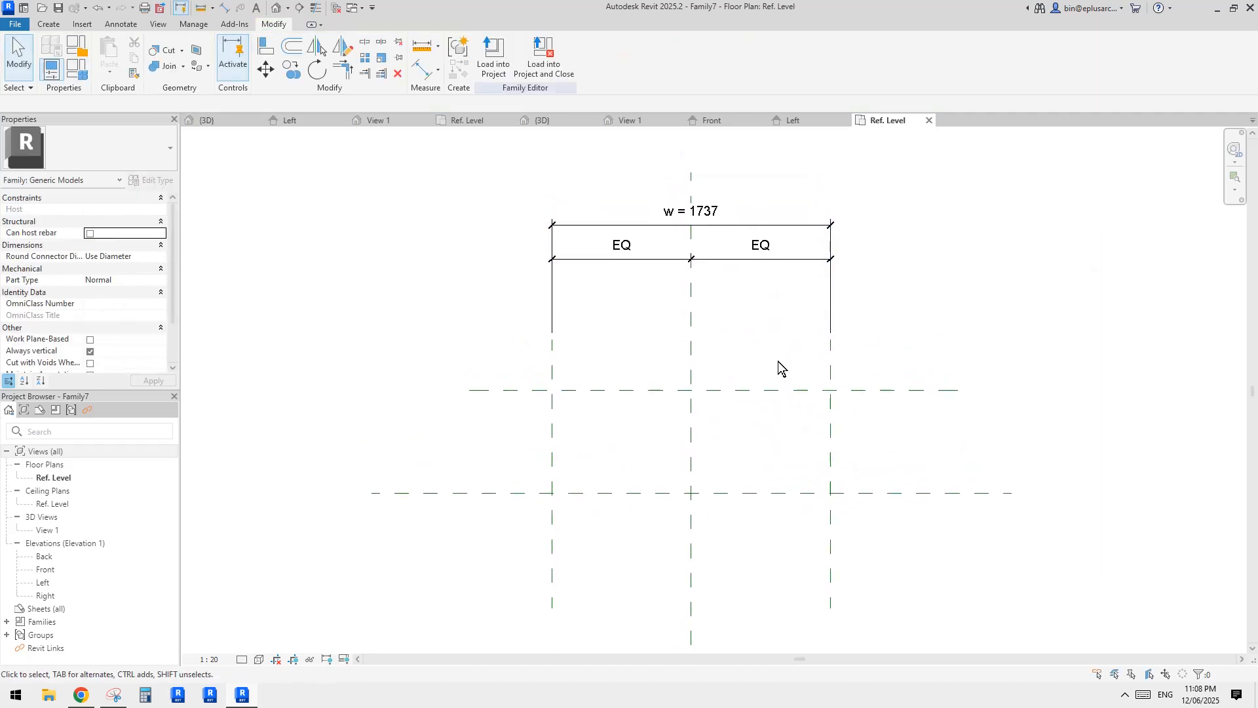
{"action": "key", "text": "d"}
{"action": "key", "text": "i"}
{"action": "key", "text": "Escape"}
{"action": "scroll", "coordinate": [790, 354], "scroll_direction": "down", "scroll_amount": 1}
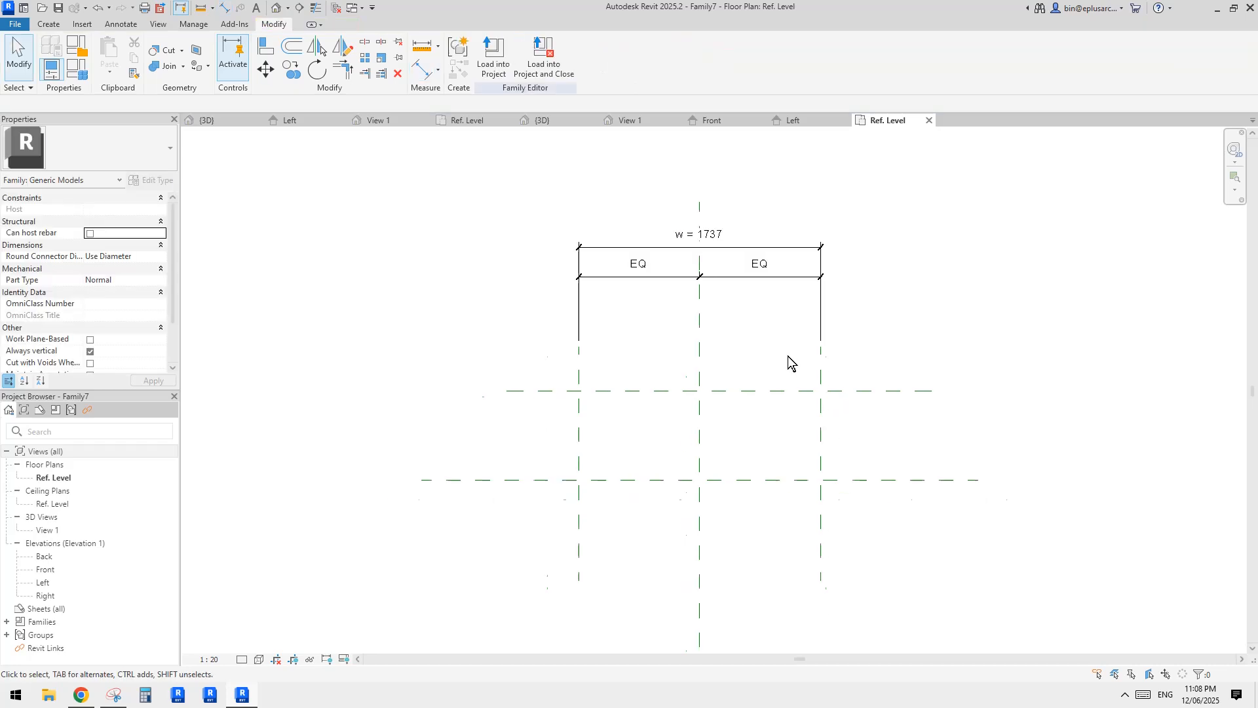
{"action": "key", "text": "d"}
{"action": "key", "text": "i"}
{"action": "left_click", "coordinate": [861, 376]}
{"action": "left_click", "coordinate": [864, 465]}
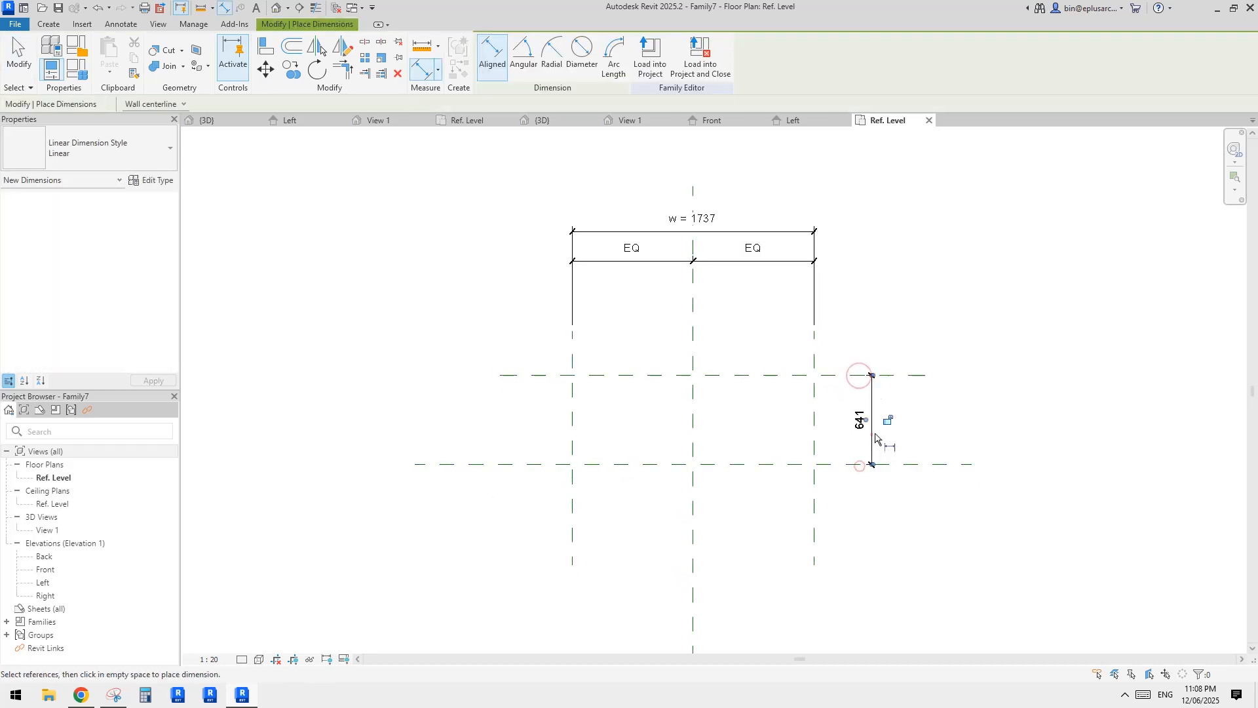
{"action": "left_click", "coordinate": [872, 422]}
{"action": "key", "text": "Escape"}
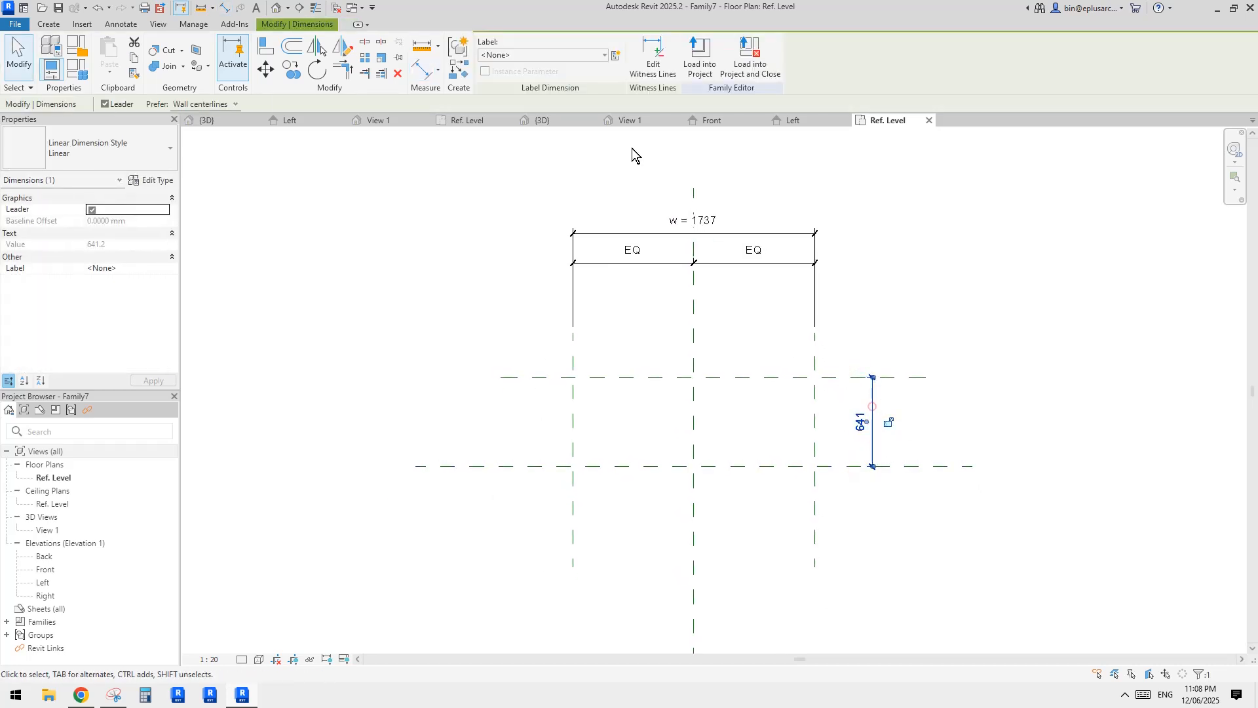
Step: Label the dimension between the horizontal planes with a new instance parameter n
{"action": "left_click", "coordinate": [616, 55]}
{"action": "type", "text": "h"}
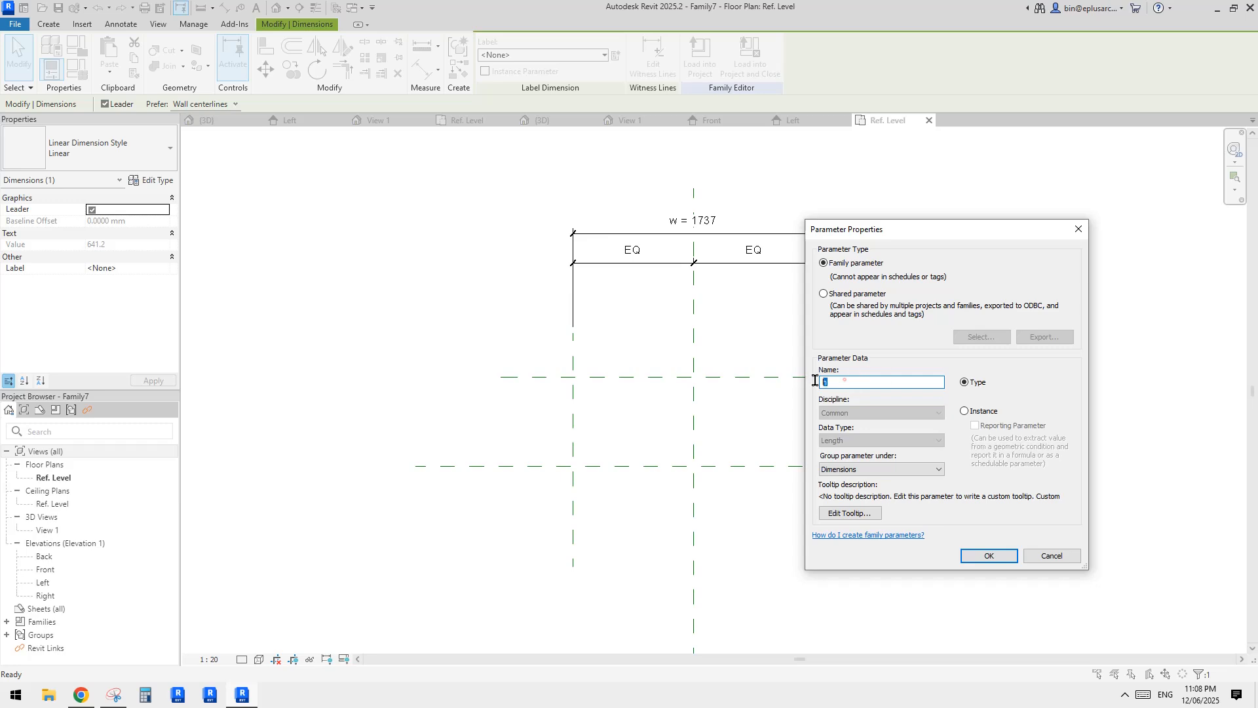
{"action": "key", "text": "BackSpace"}
{"action": "type", "text": "n"}
{"action": "left_click", "coordinate": [972, 413]}
{"action": "left_click", "coordinate": [991, 556]}
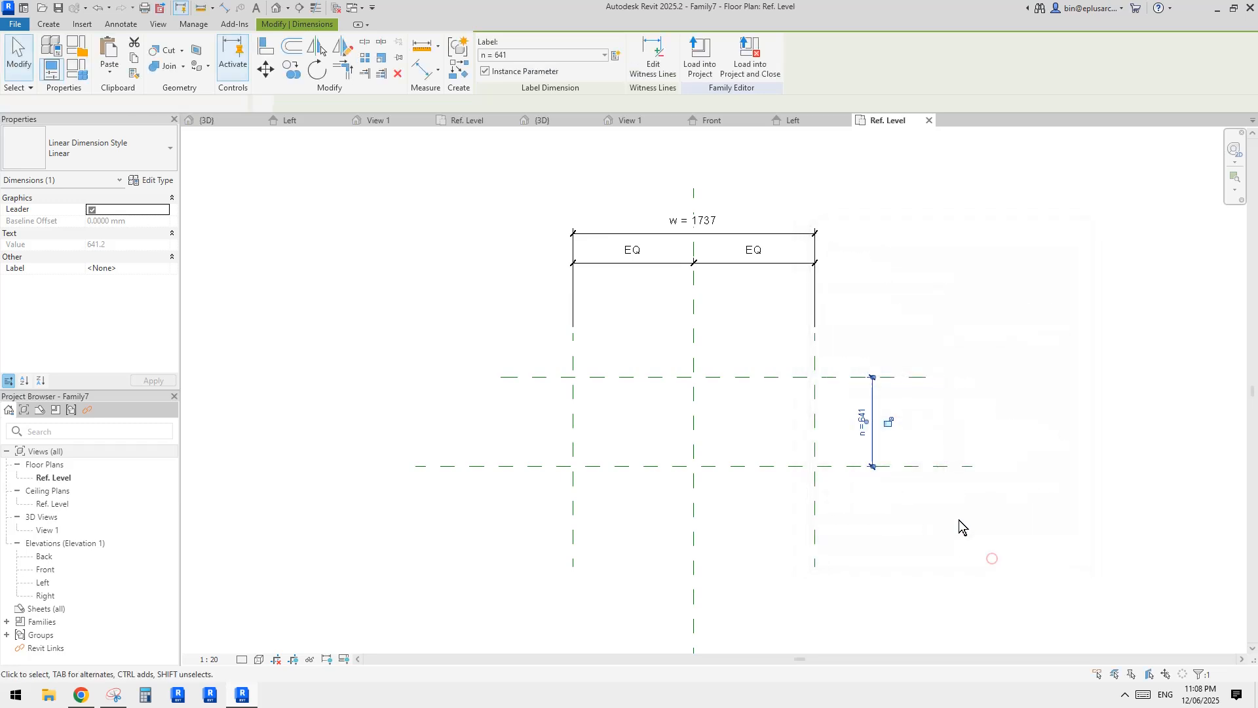
{"action": "left_click", "coordinate": [885, 485]}
Step: Draw two reference lines forming a V from the upper outer plane intersections down to the centre planes' intersection
{"action": "left_click", "coordinate": [50, 24]}
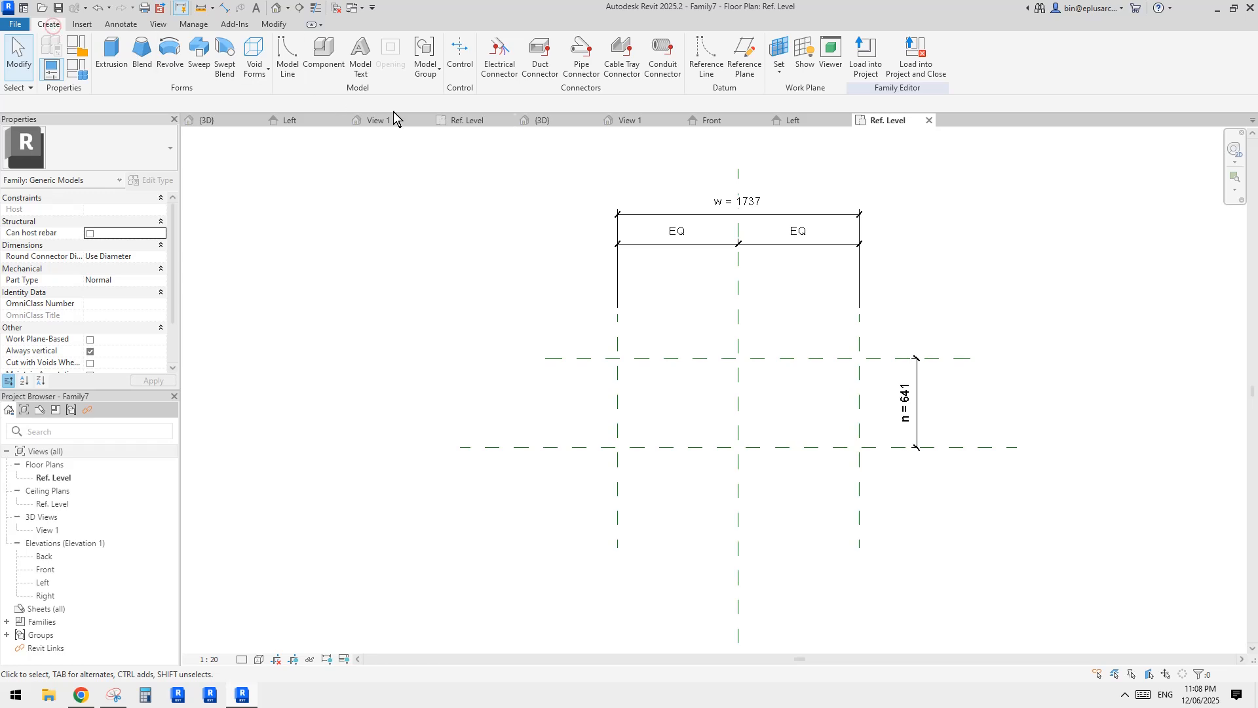
{"action": "left_click", "coordinate": [706, 60]}
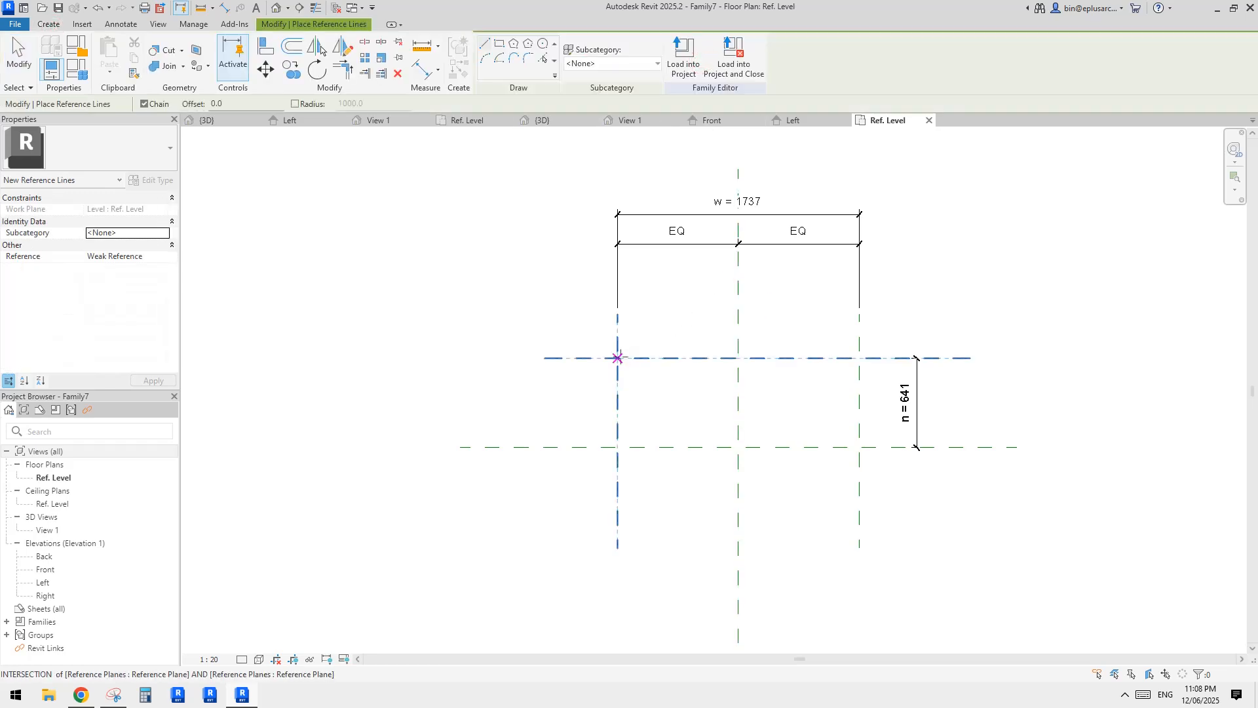
{"action": "left_click", "coordinate": [618, 358]}
{"action": "left_click", "coordinate": [739, 447]}
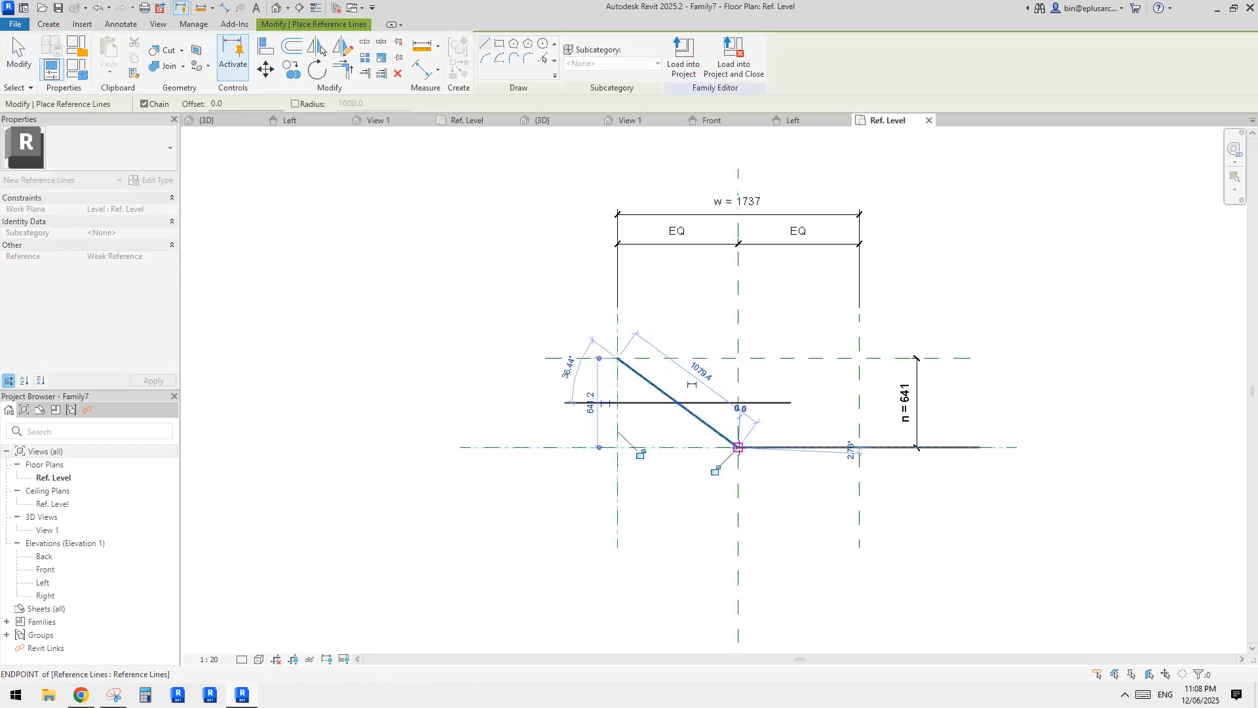
{"action": "left_click", "coordinate": [859, 359]}
{"action": "key", "text": "Escape"}
{"action": "key", "text": "Escape"}
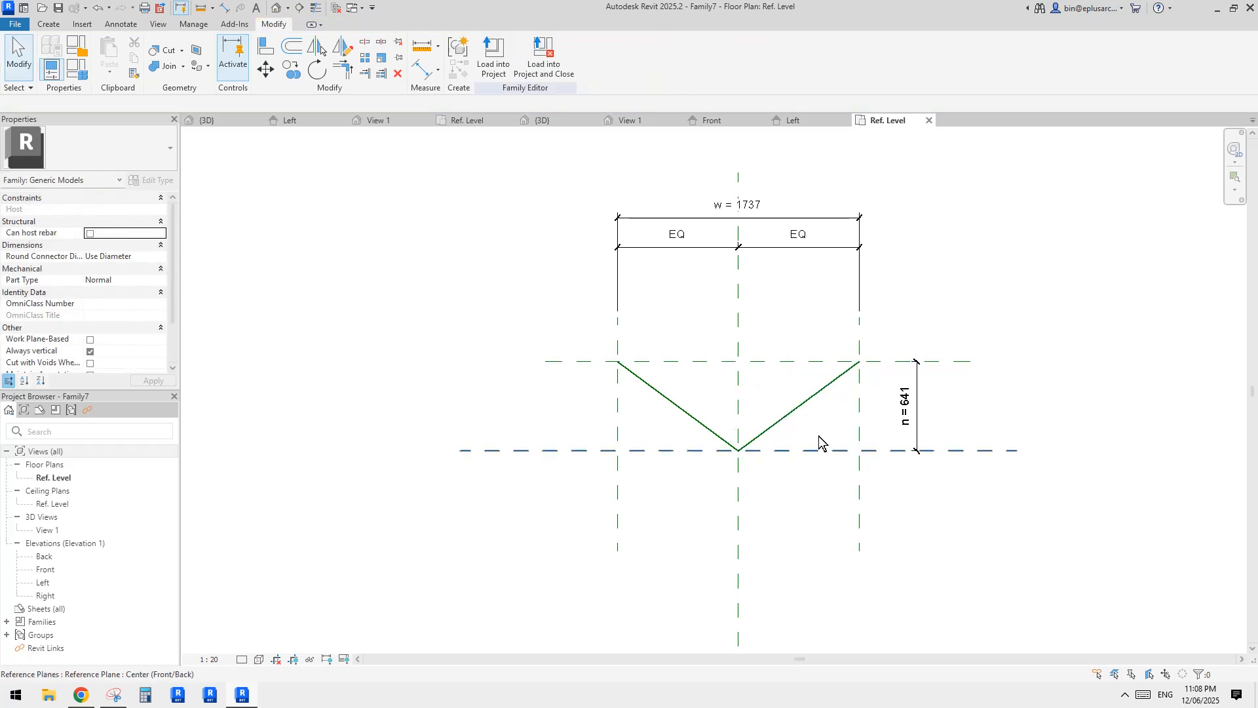
Step: Flex the V by moving the outer vertical planes in to w = 1080 and the upper horizontal plane down to n = 420
{"action": "mouse_move", "coordinate": [859, 483]}
{"action": "left_mouse_down"}
{"action": "mouse_move", "coordinate": [773, 484]}
{"action": "mouse_move", "coordinate": [840, 488]}
{"action": "left_mouse_up"}
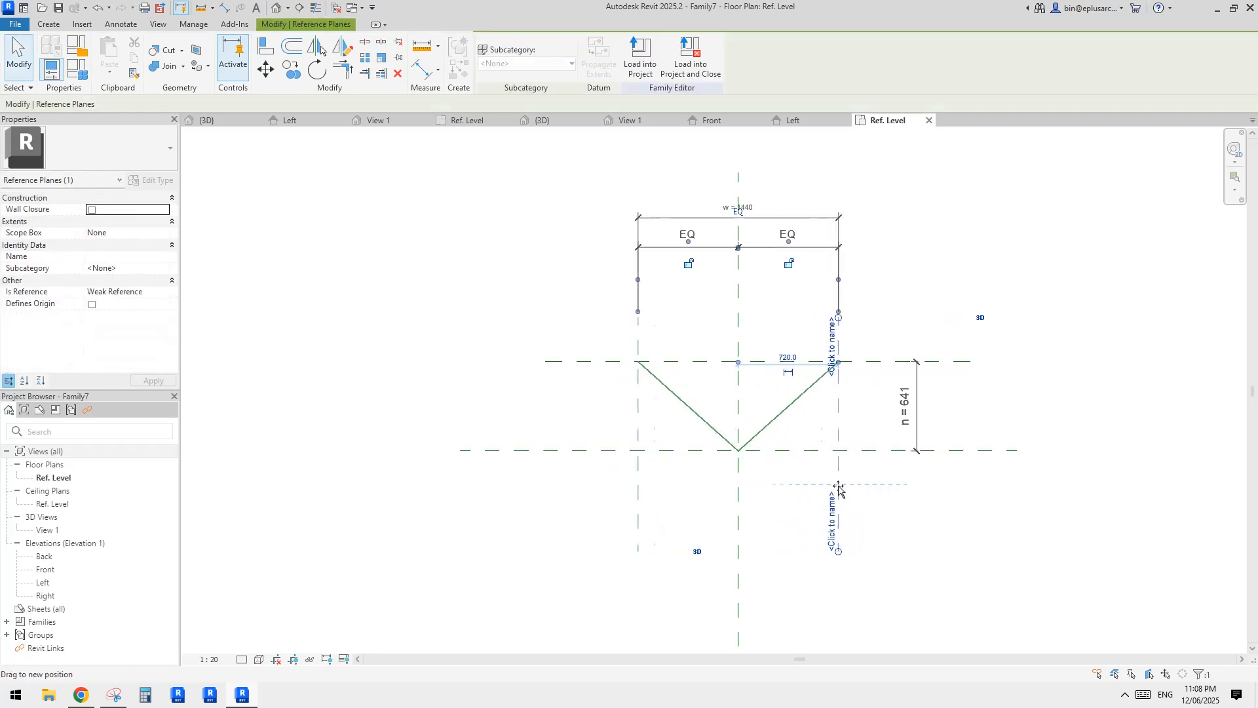
{"action": "mouse_move", "coordinate": [888, 362]}
{"action": "left_mouse_down"}
{"action": "mouse_move", "coordinate": [875, 407]}
{"action": "mouse_move", "coordinate": [870, 367]}
{"action": "left_mouse_up"}
{"action": "left_click_drag", "start_coordinate": [786, 362], "coordinate": [786, 393]}
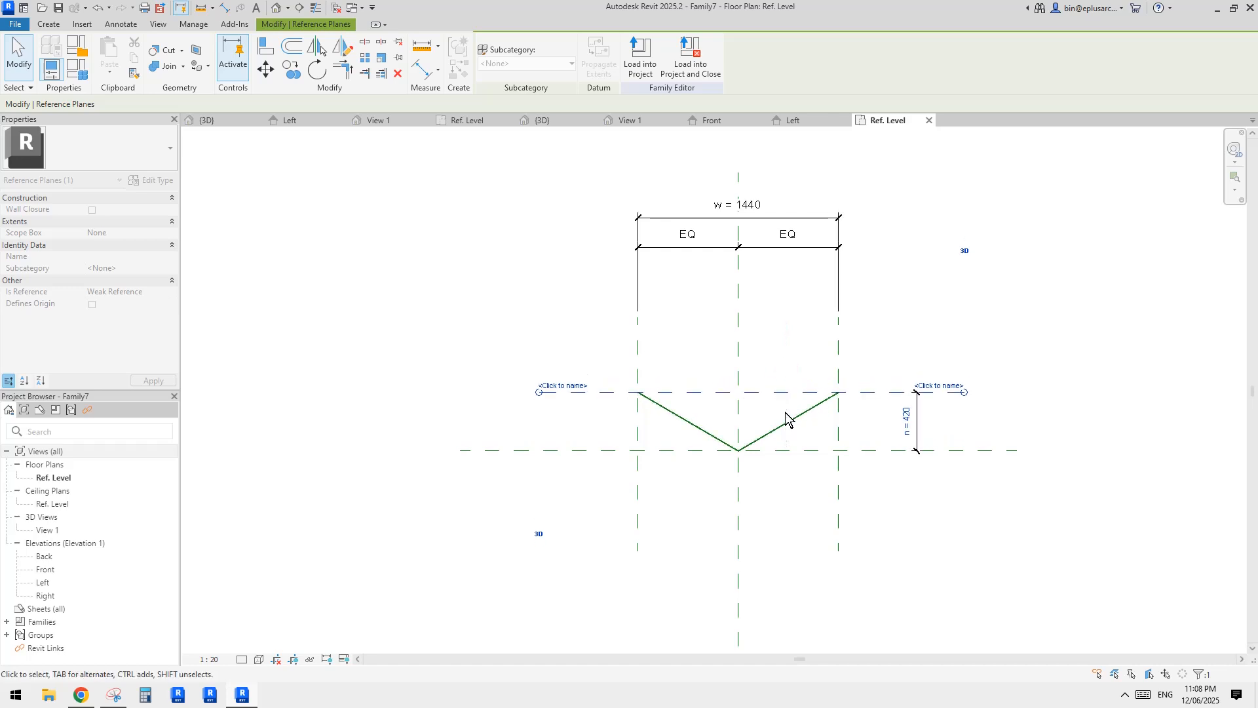
{"action": "left_click", "coordinate": [637, 420]}
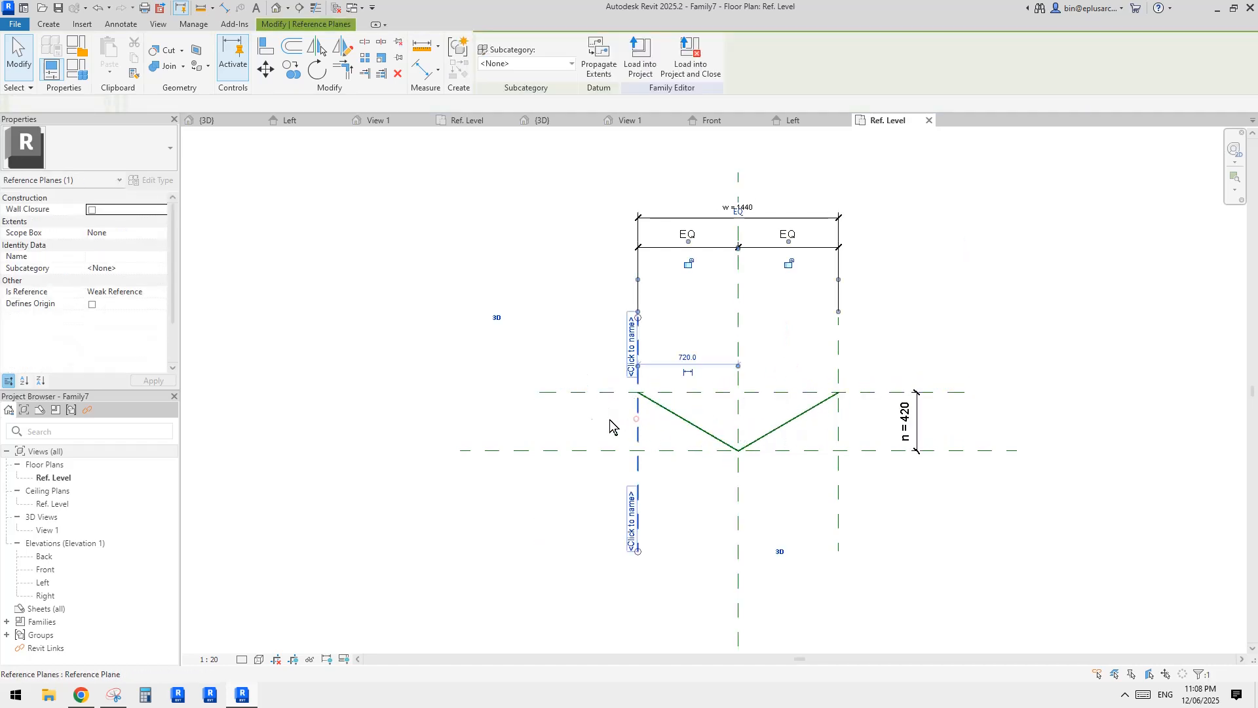
{"action": "left_click_drag", "start_coordinate": [639, 416], "coordinate": [663, 417]}
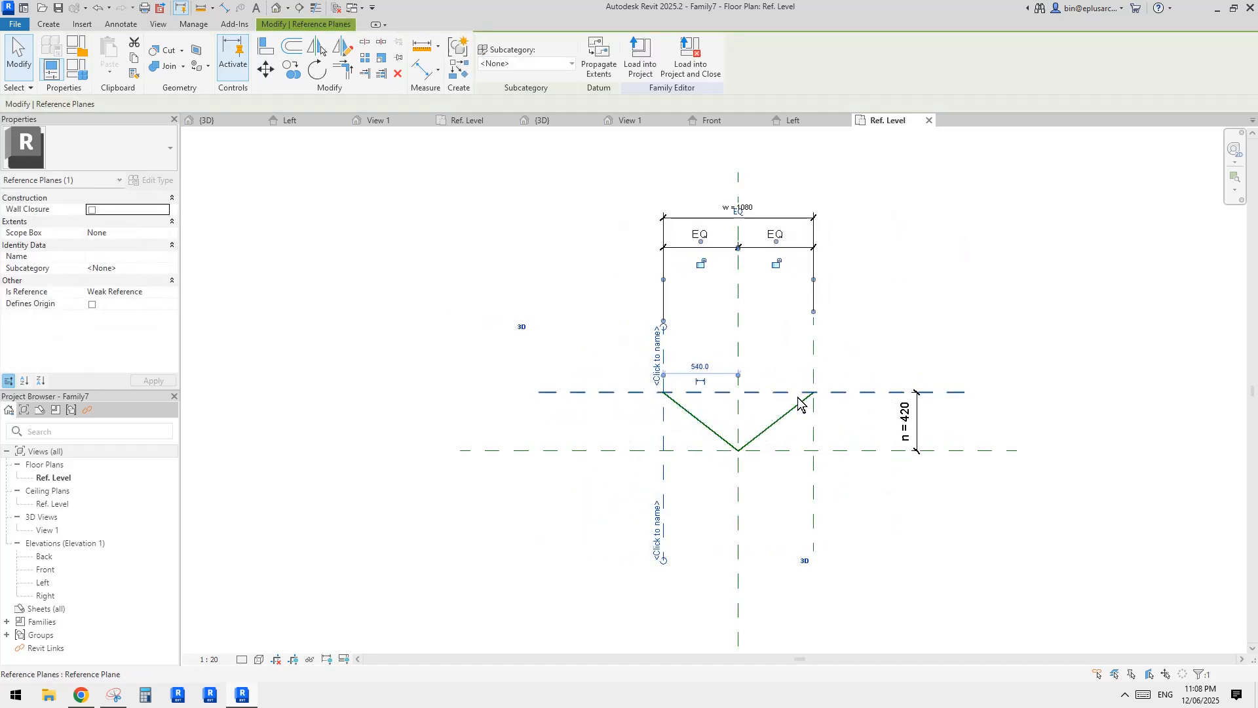
{"action": "left_click", "coordinate": [839, 332]}
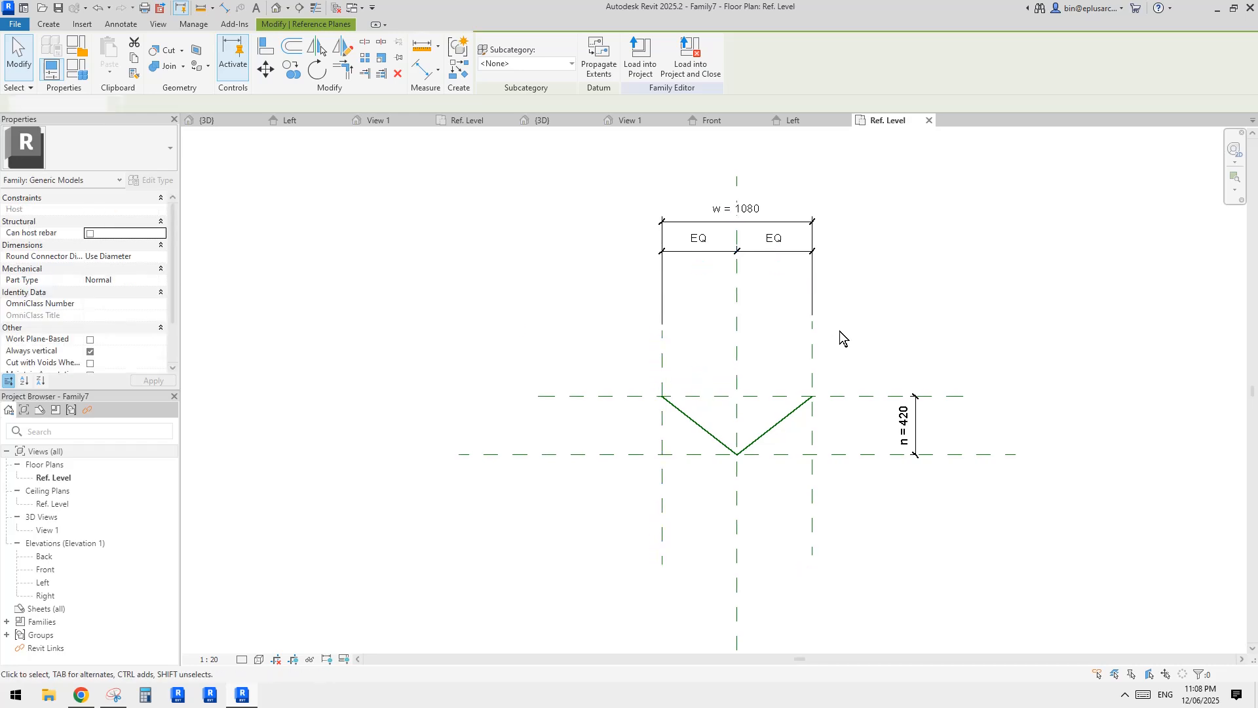
{"action": "middle_click_drag", "start_coordinate": [839, 331], "coordinate": [834, 340]}
Step: Start a sweep and pick both V-shaped reference lines as its path
{"action": "left_click", "coordinate": [47, 24]}
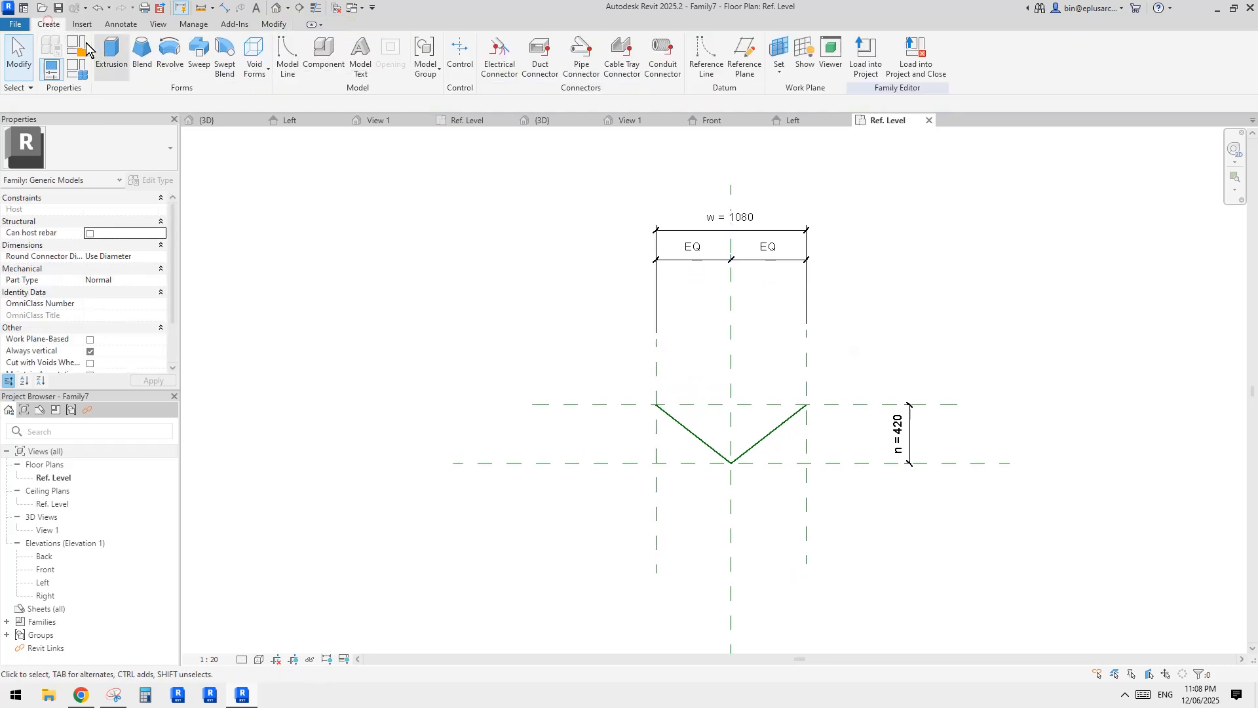
{"action": "left_click", "coordinate": [199, 59]}
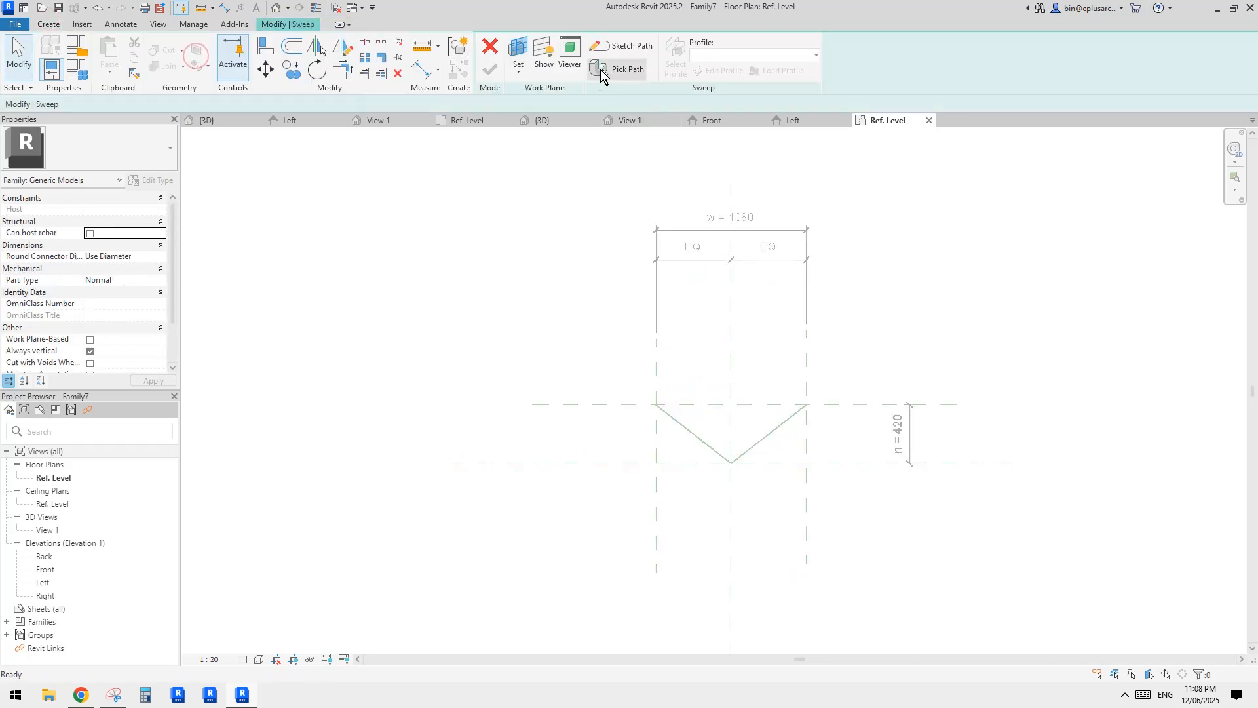
{"action": "left_click", "coordinate": [625, 69]}
{"action": "left_click", "coordinate": [690, 427]}
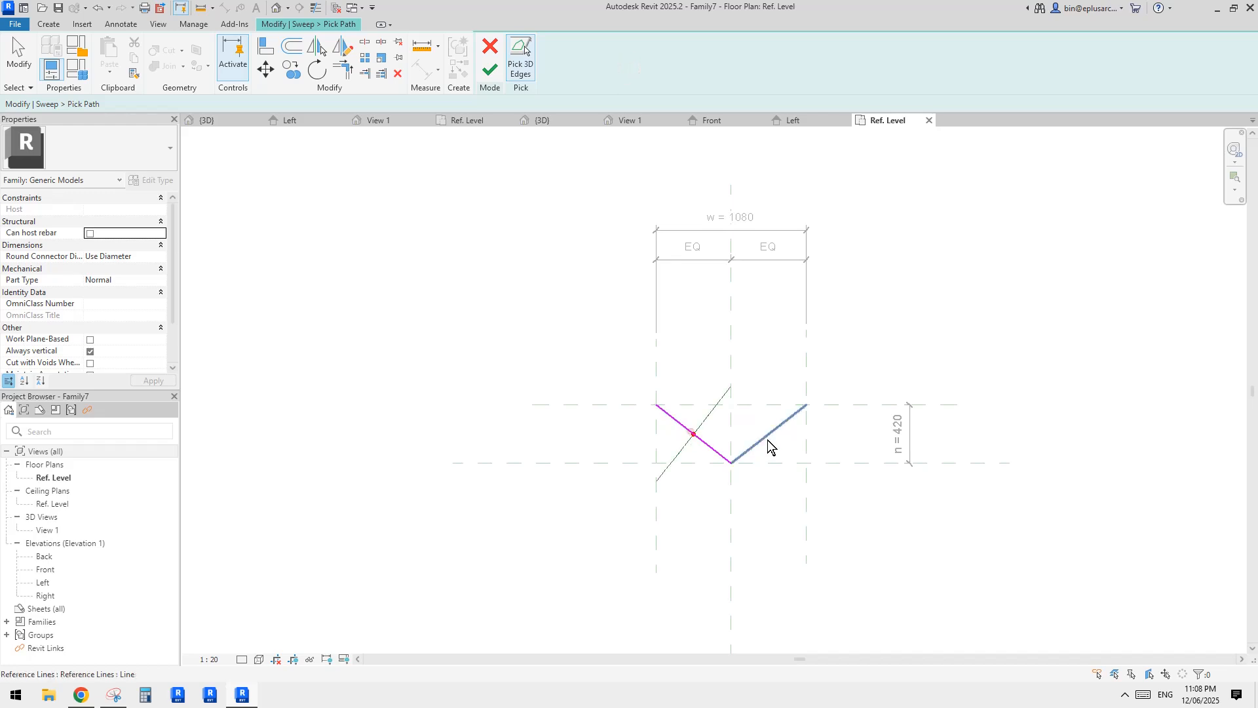
{"action": "left_click", "coordinate": [766, 435]}
{"action": "left_click", "coordinate": [490, 70]}
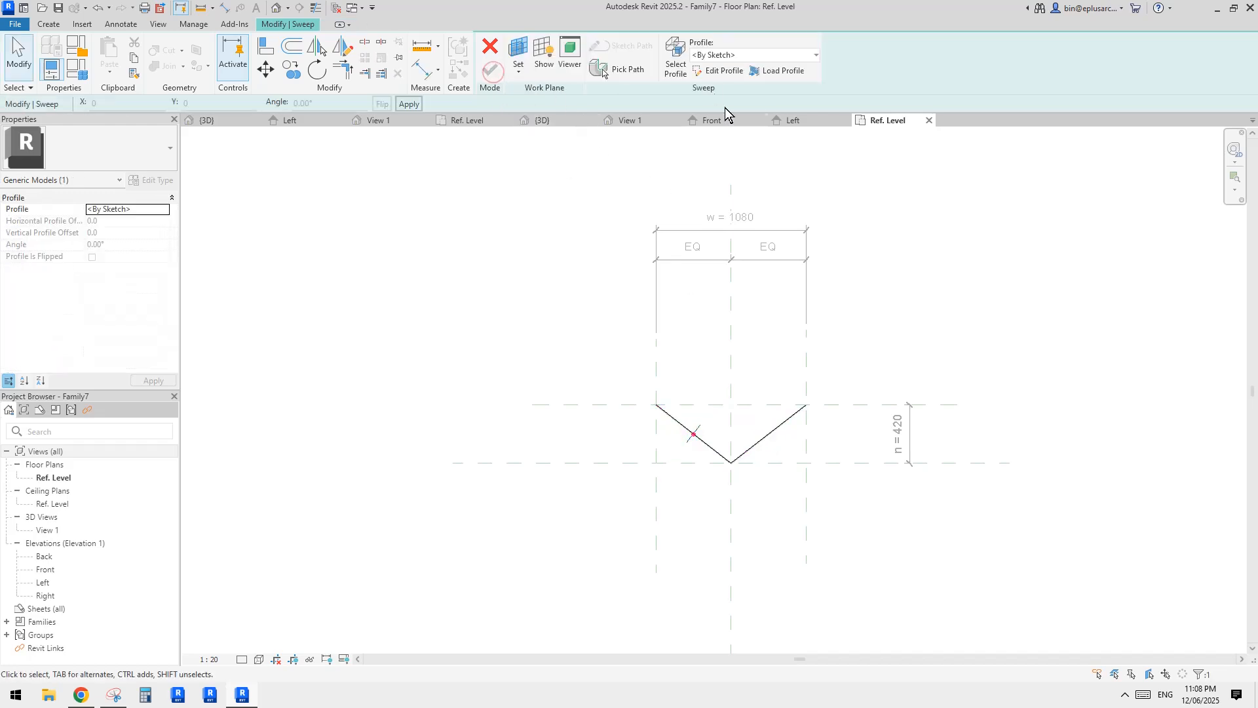
Step: Edit the sweep profile in 3D view View 1 and sketch a circle of about 65 mm radius centred on the path point
{"action": "left_click", "coordinate": [718, 70]}
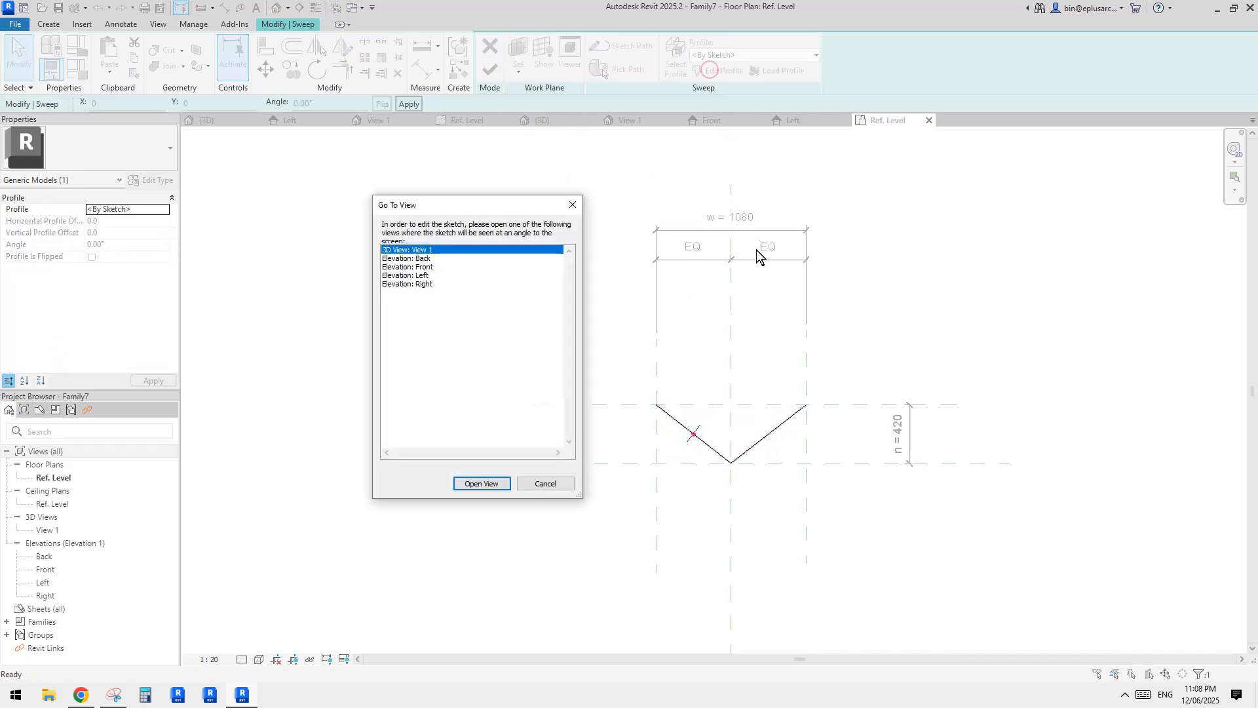
{"action": "left_click", "coordinate": [485, 486]}
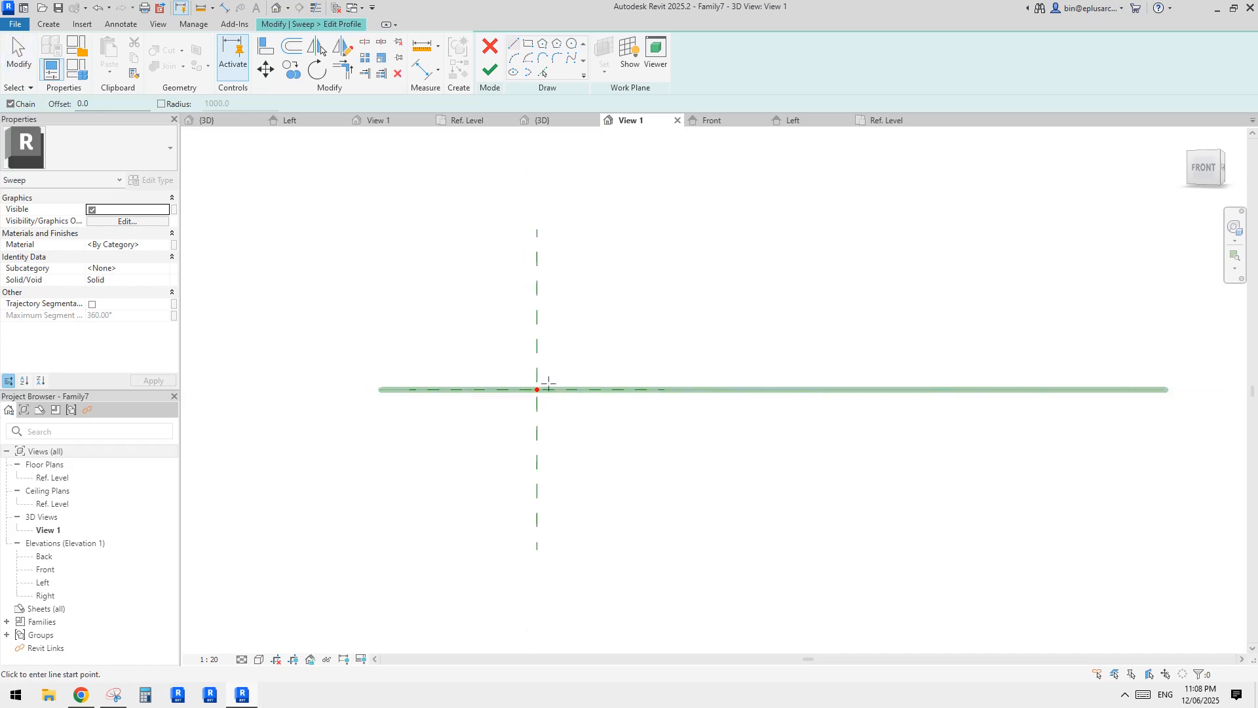
{"action": "middle_click_drag", "start_coordinate": [549, 386], "coordinate": [512, 289], "text": "shift"}
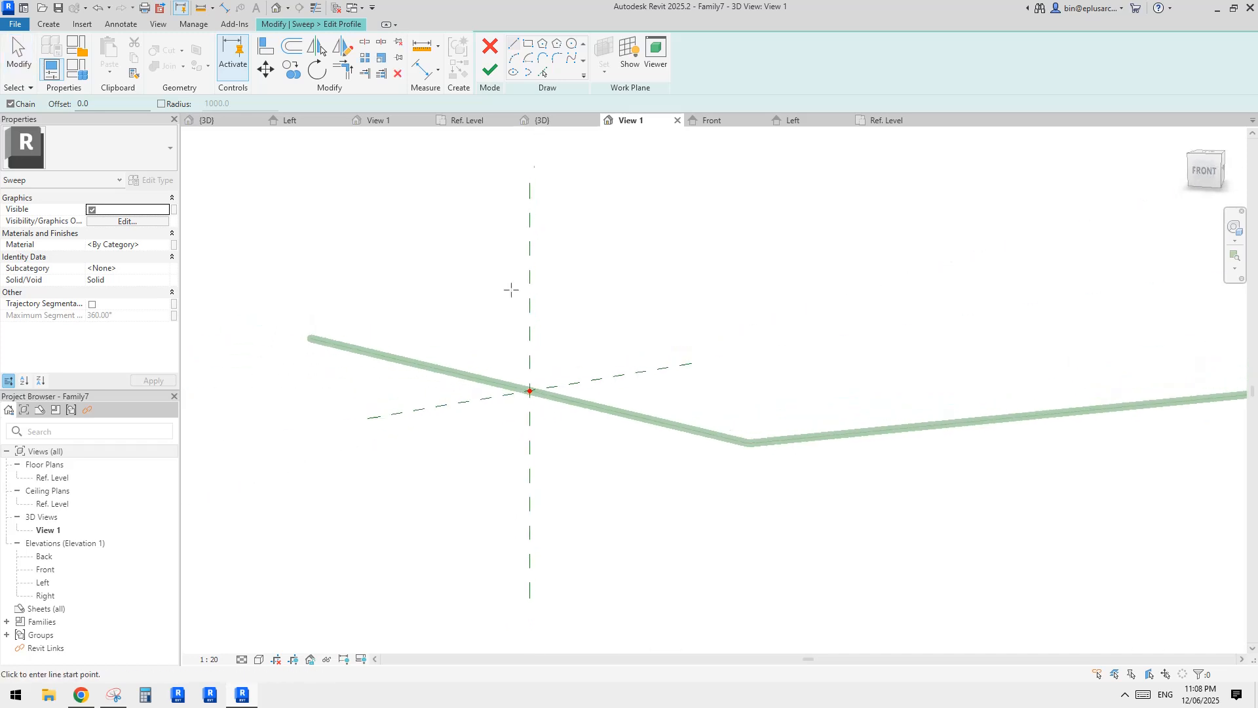
{"action": "left_click", "coordinate": [571, 43]}
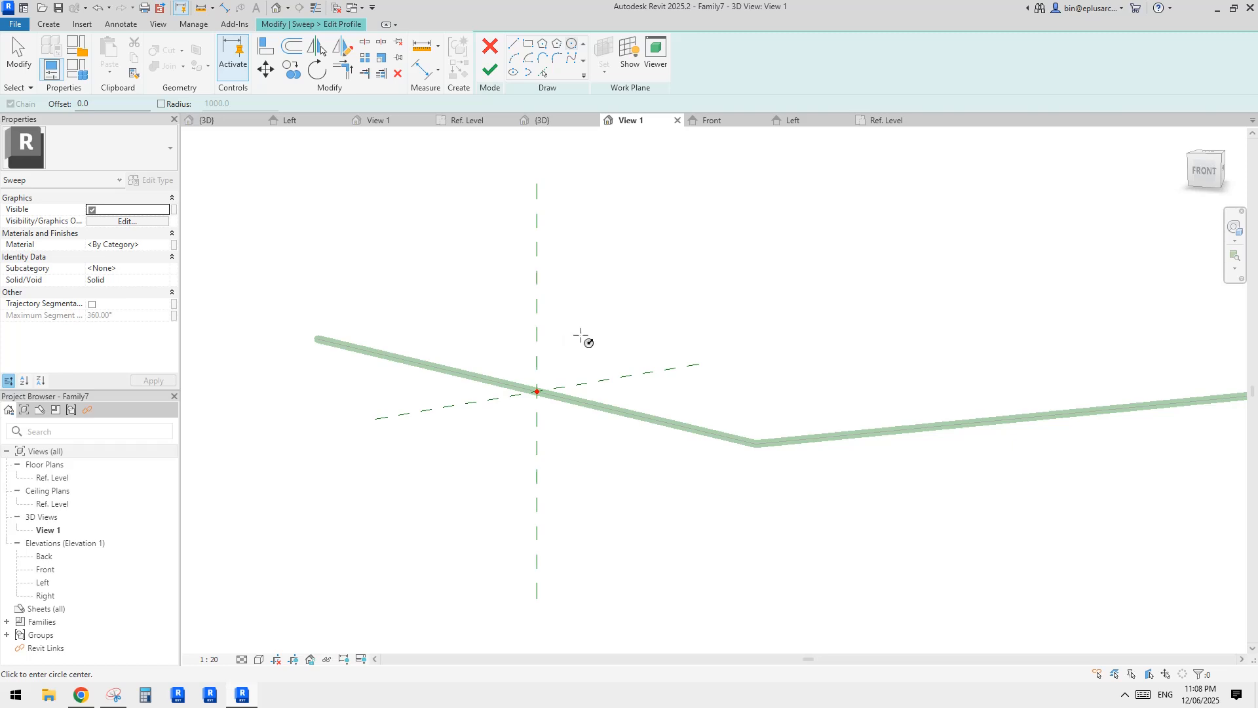
{"action": "middle_click_drag", "start_coordinate": [581, 337], "coordinate": [598, 356]}
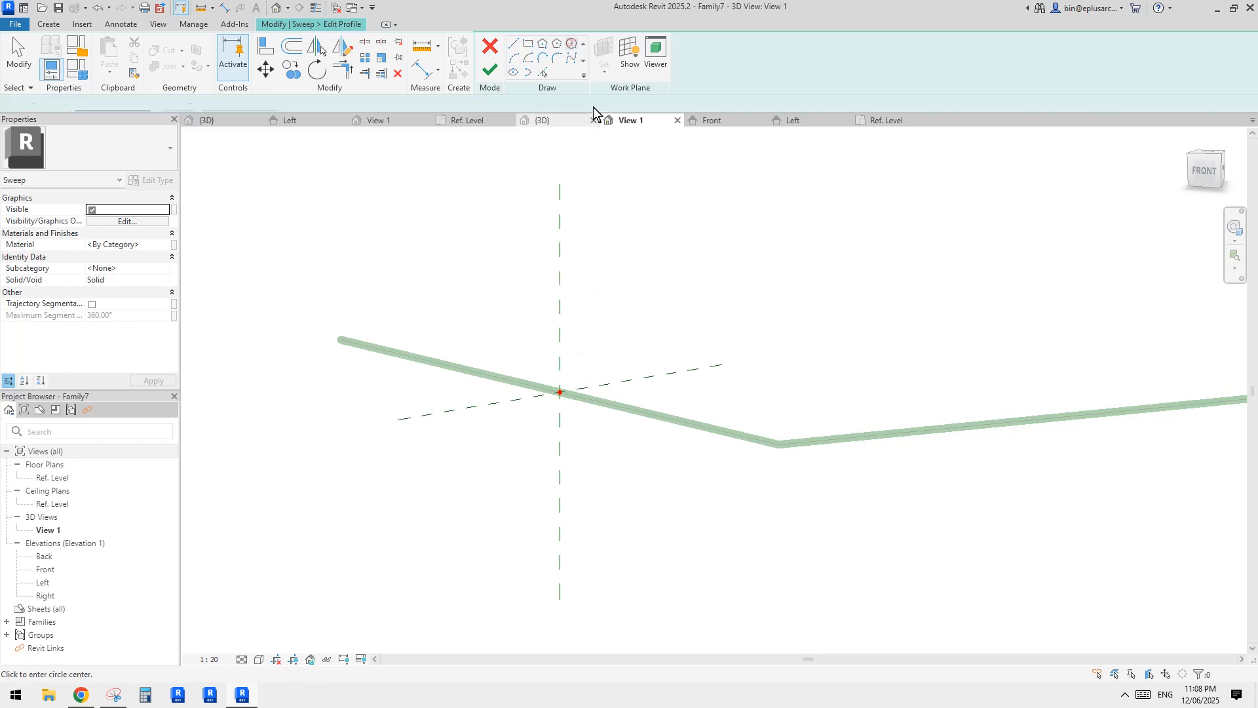
{"action": "left_click", "coordinate": [560, 392]}
{"action": "left_click", "coordinate": [571, 361]}
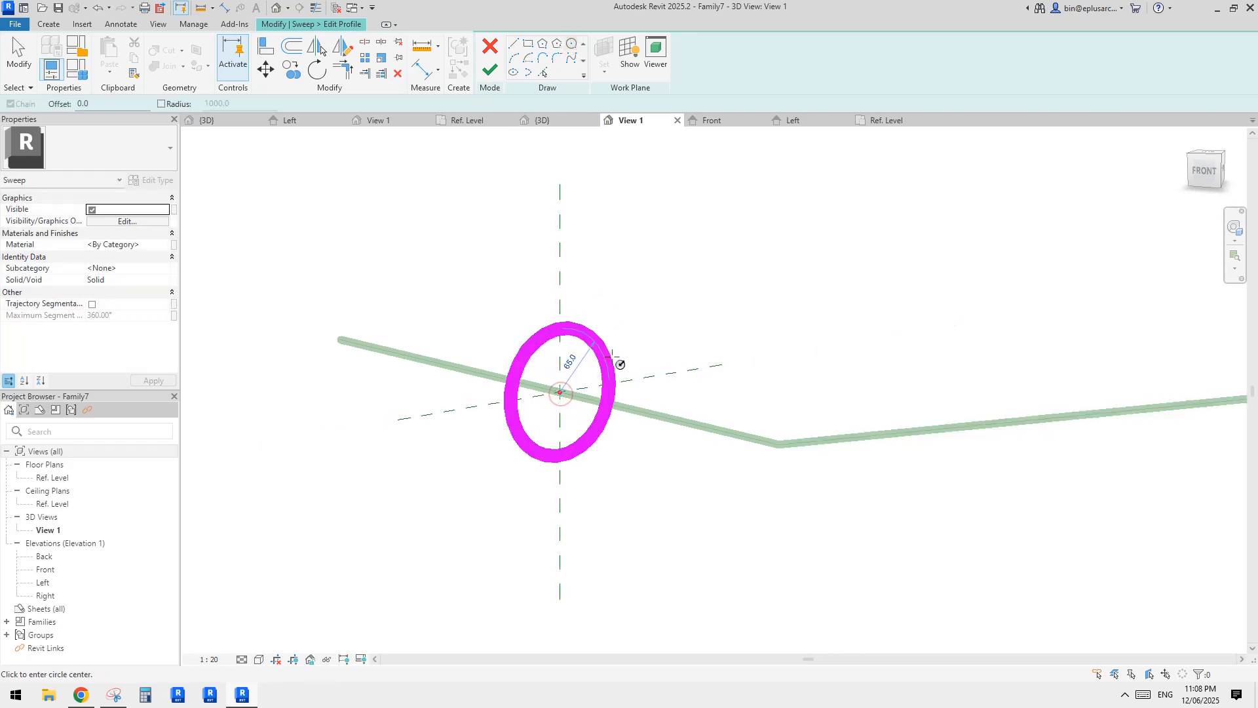
Step: Add a diameter dimension to the profile circle
{"action": "key", "text": "d"}
{"action": "key", "text": "i"}
{"action": "left_click", "coordinate": [582, 52]}
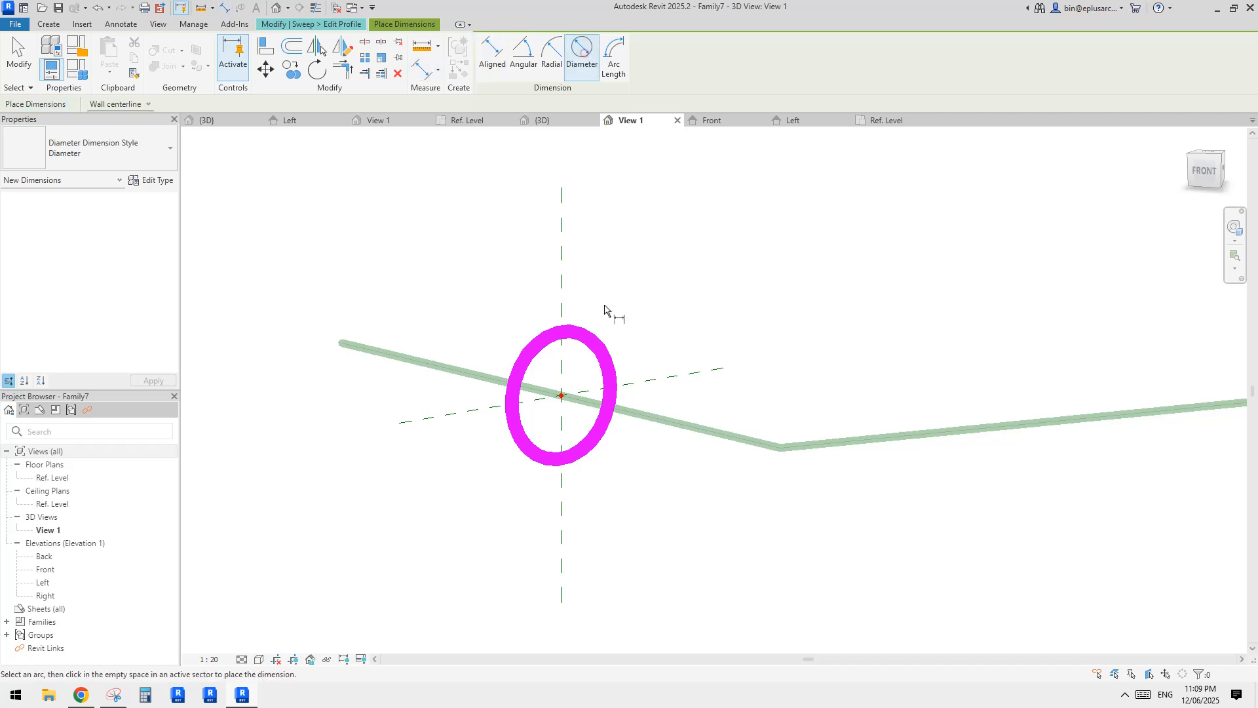
{"action": "left_click", "coordinate": [600, 353]}
{"action": "left_click", "coordinate": [660, 327]}
{"action": "key", "text": "Escape"}
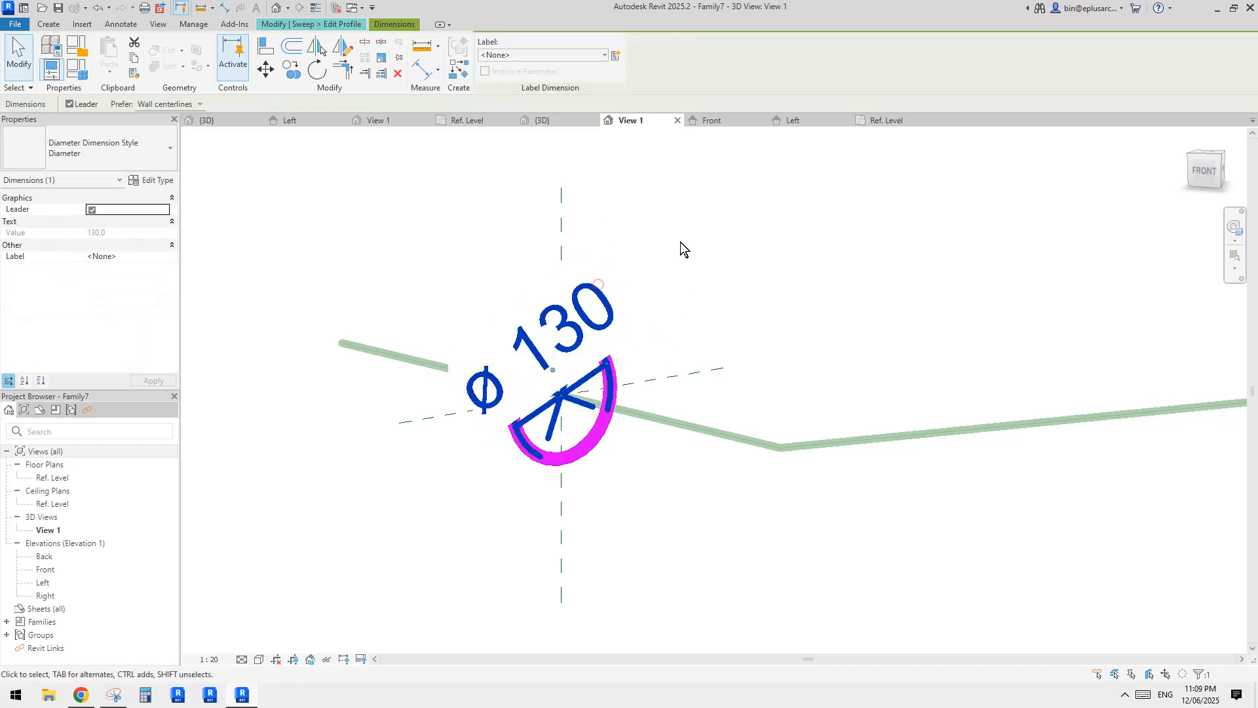
{"action": "middle_click_drag", "start_coordinate": [681, 247], "coordinate": [682, 259]}
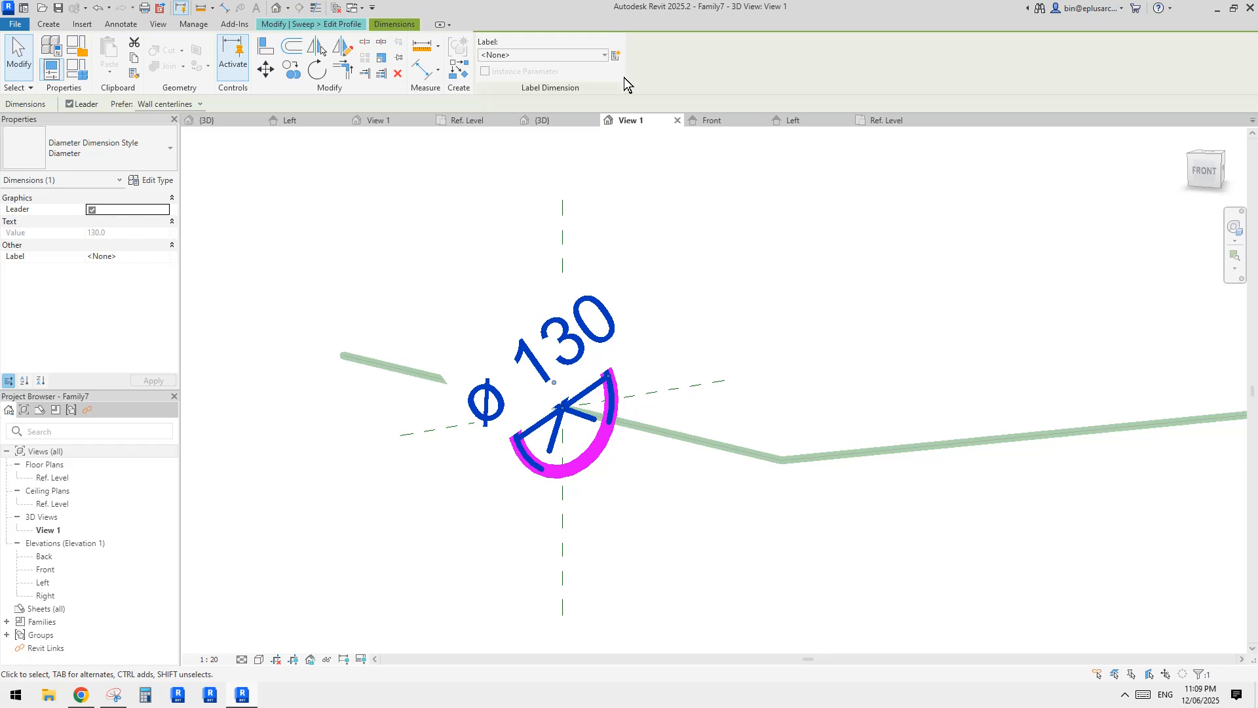
Step: Label the circle's diameter dimension with a new type parameter named ad
{"action": "left_click", "coordinate": [616, 56]}
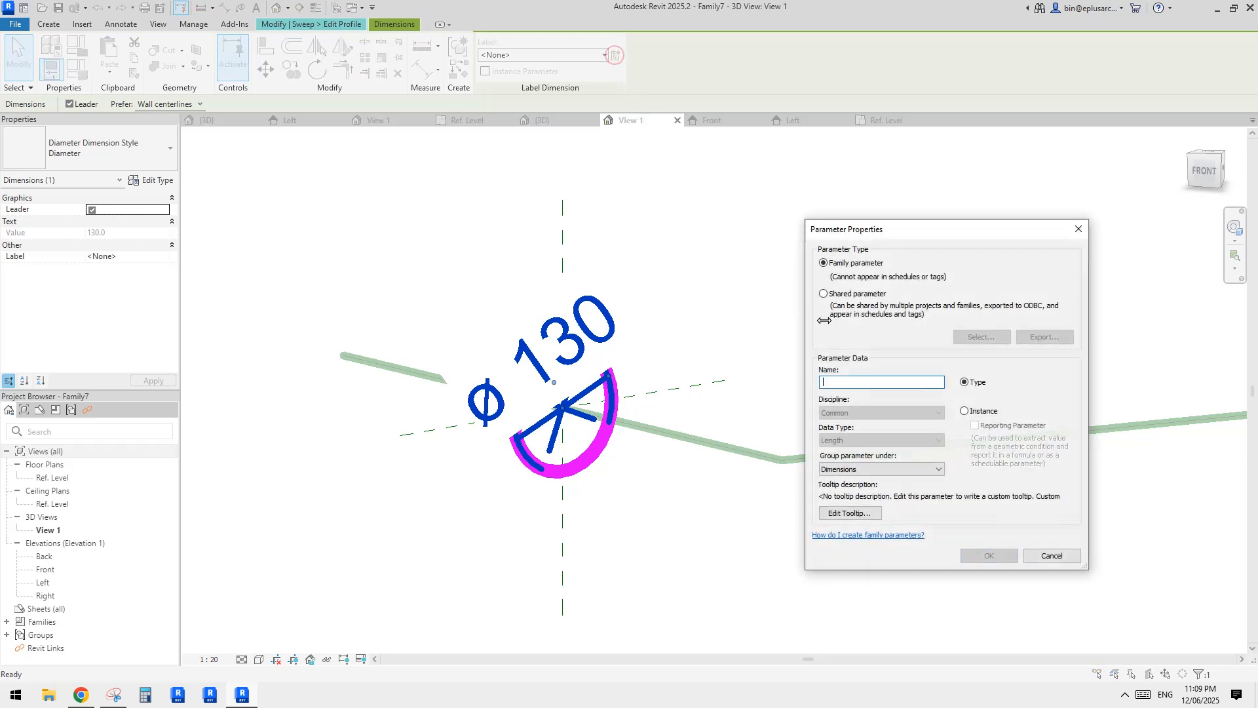
{"action": "type", "text": "ad"}
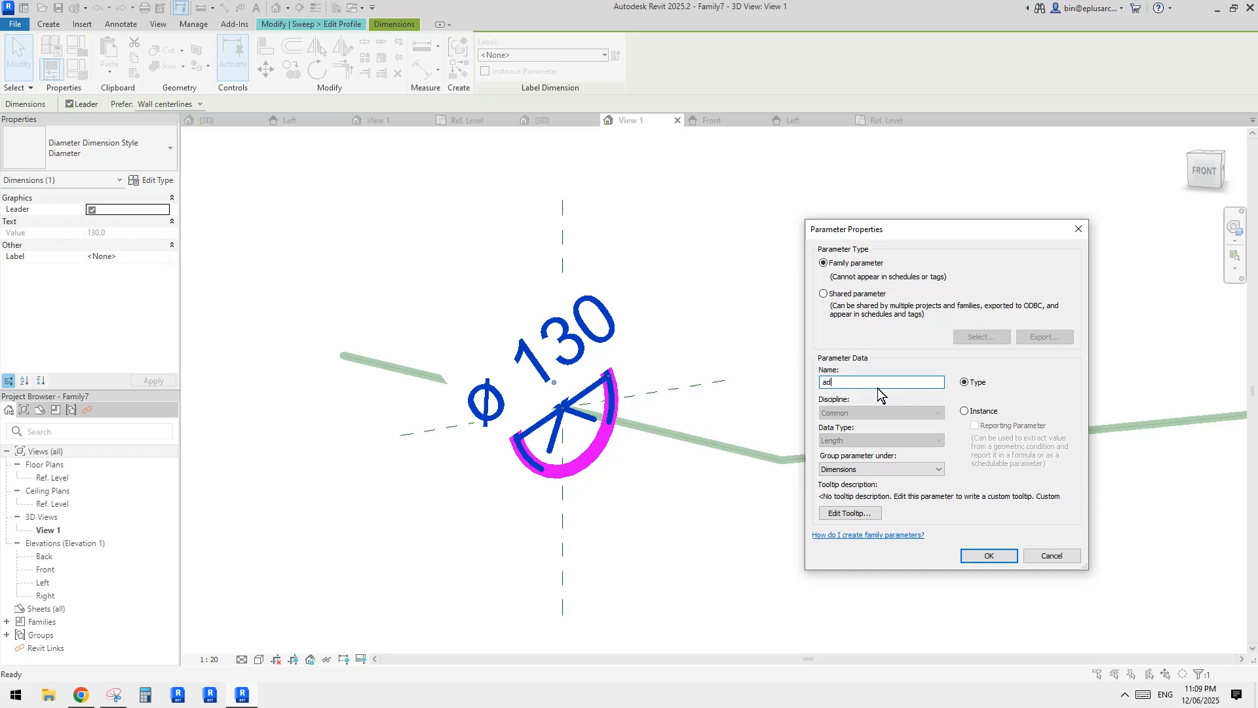
{"action": "left_click", "coordinate": [965, 410]}
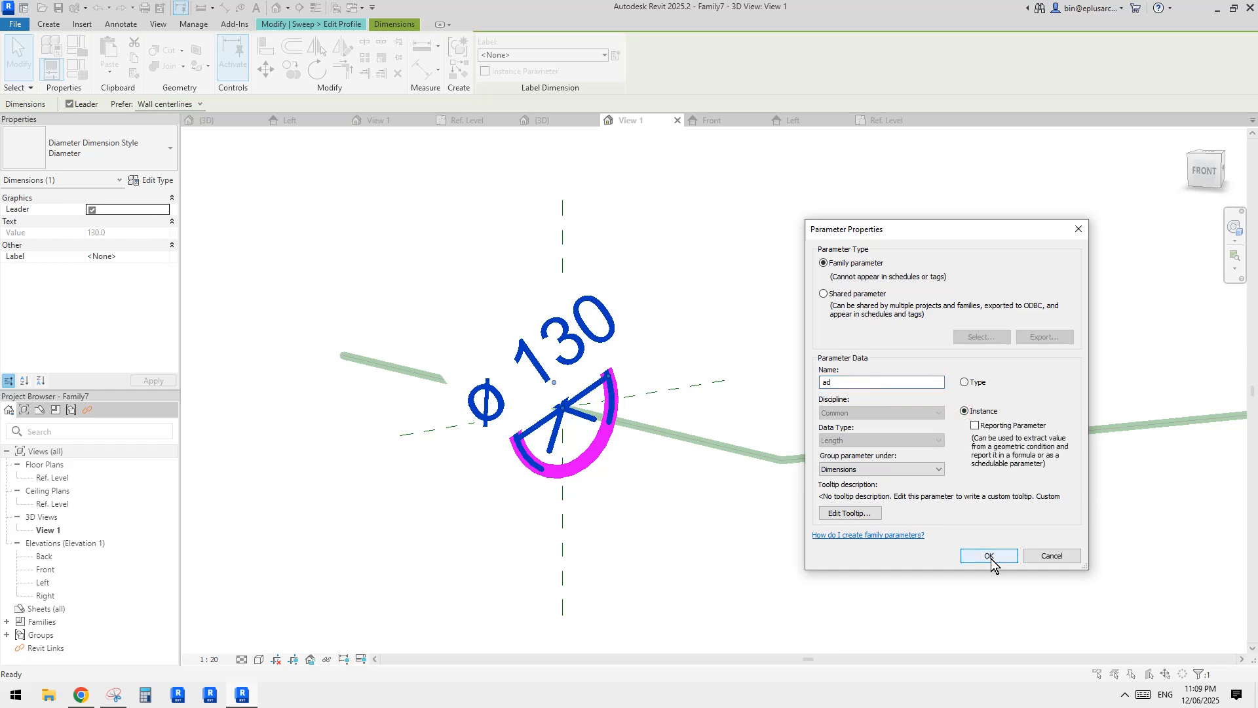
{"action": "left_click", "coordinate": [965, 382]}
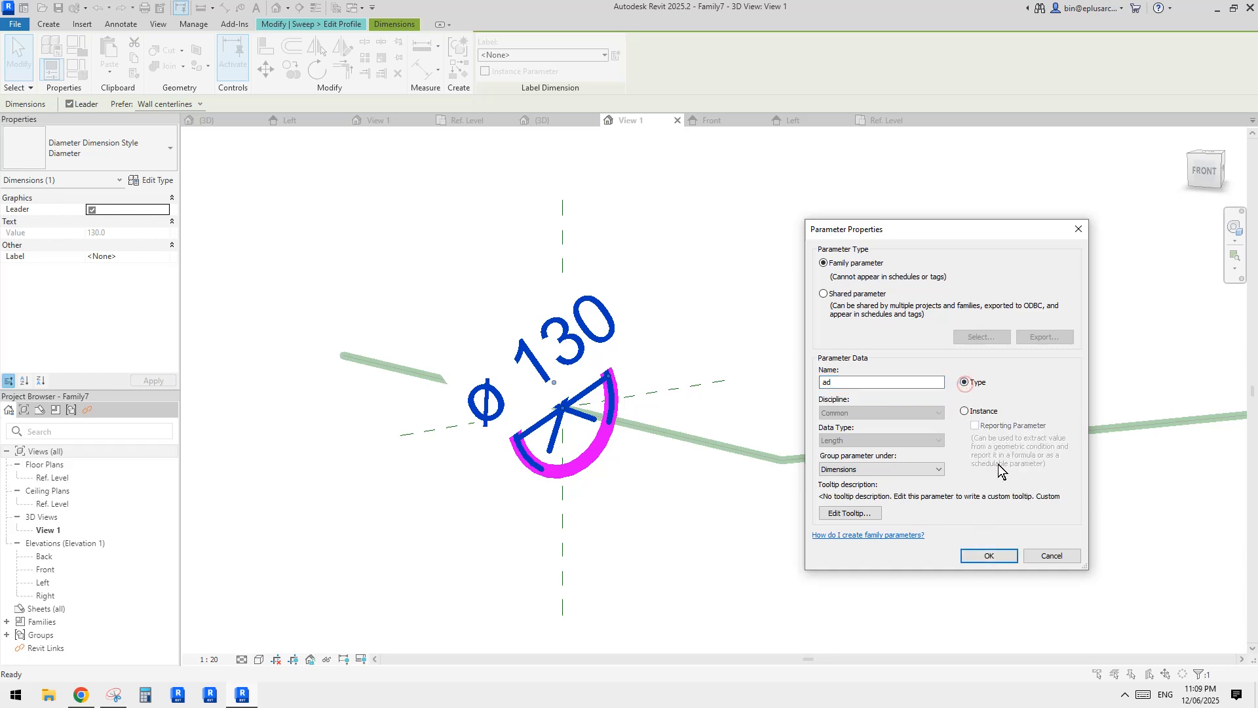
{"action": "left_click", "coordinate": [989, 556]}
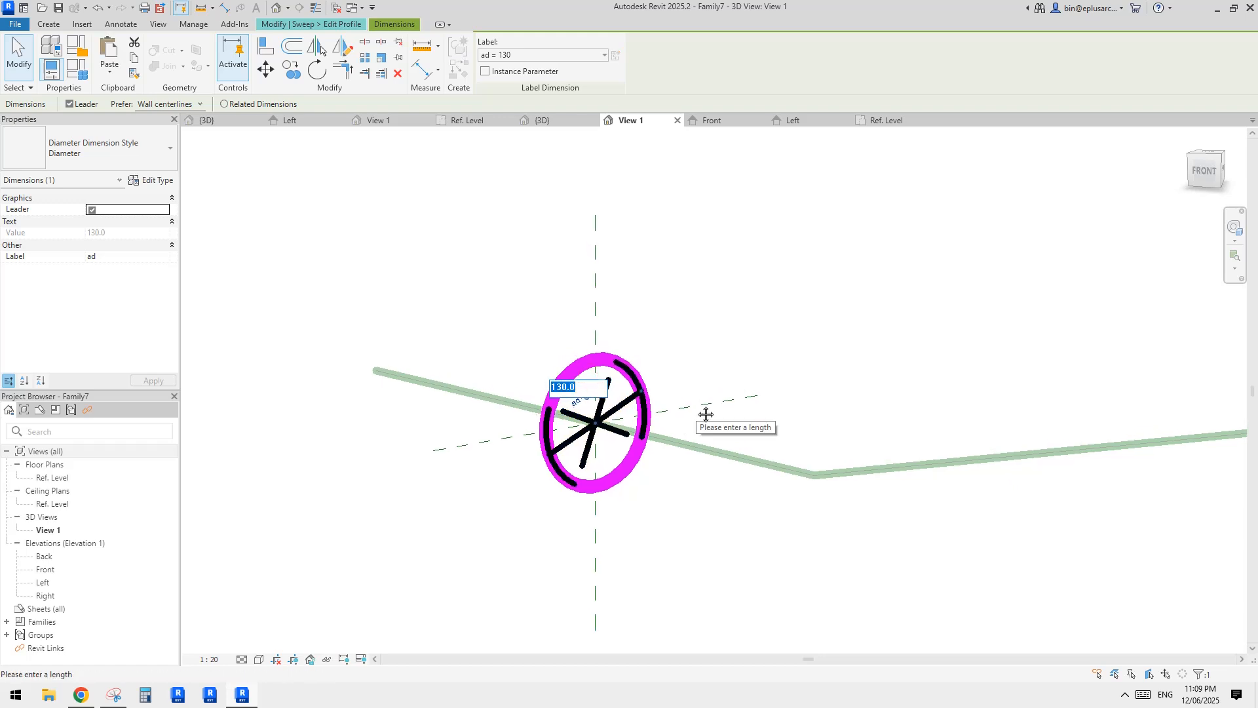
Step: Set the profile diameter ad to 20 mm and finish the profile and the sweep
{"action": "type", "text": "20"}
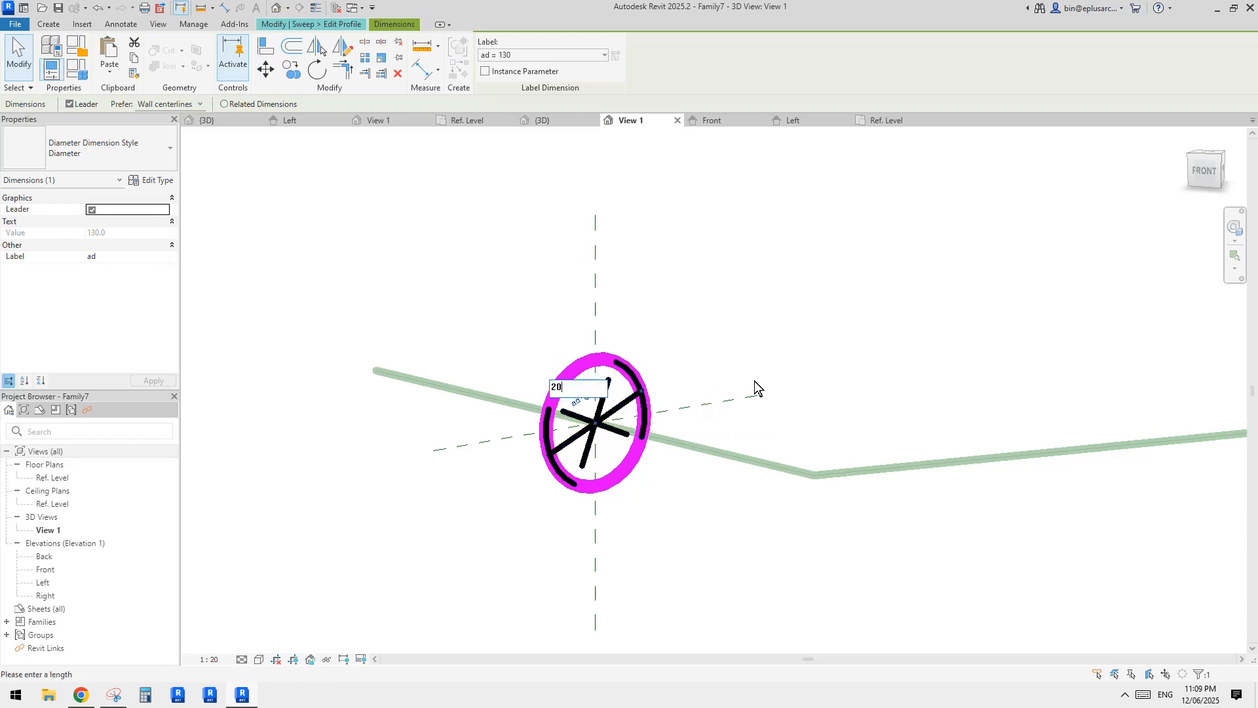
{"action": "key", "text": "Return"}
{"action": "left_click", "coordinate": [733, 355]}
{"action": "scroll", "coordinate": [668, 366], "scroll_direction": "down", "scroll_amount": 2}
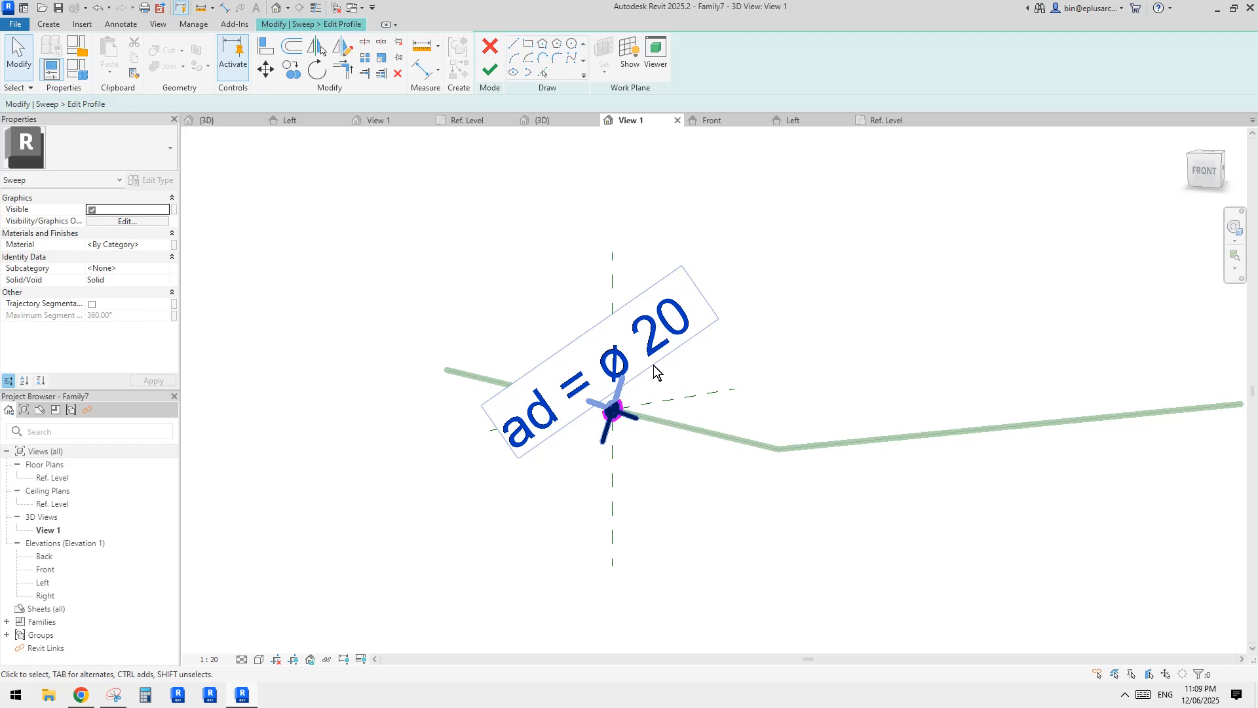
{"action": "left_click", "coordinate": [498, 72]}
{"action": "left_click", "coordinate": [495, 71]}
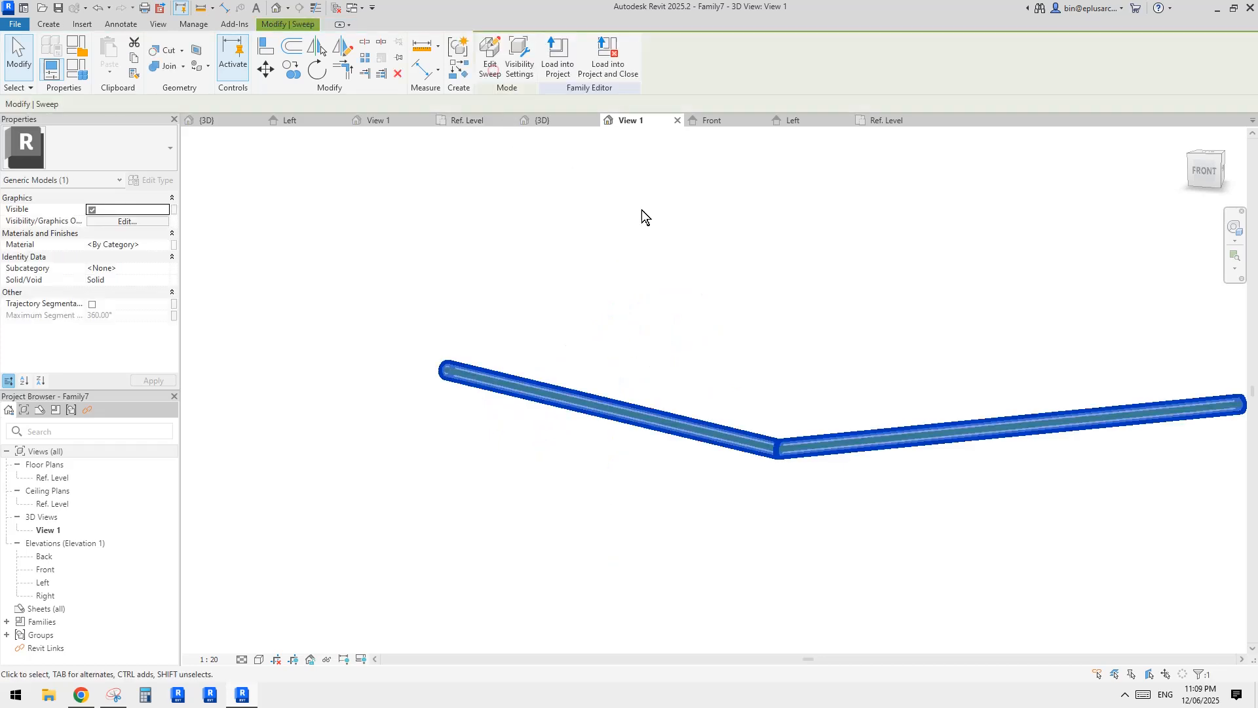
{"action": "left_click", "coordinate": [729, 301]}
Step: Turn off Always vertical and turn on Work Plane-Based for the family
{"action": "middle_click_drag", "start_coordinate": [989, 396], "coordinate": [848, 402], "text": "shift"}
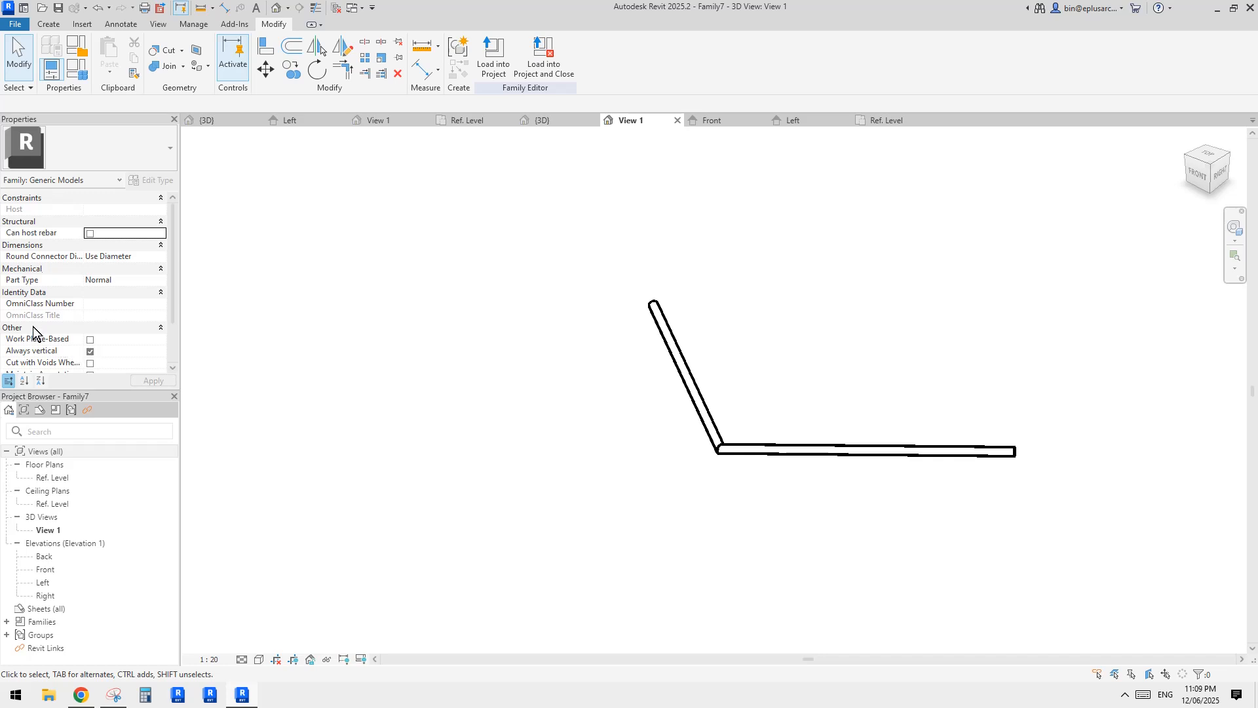
{"action": "left_click", "coordinate": [90, 352]}
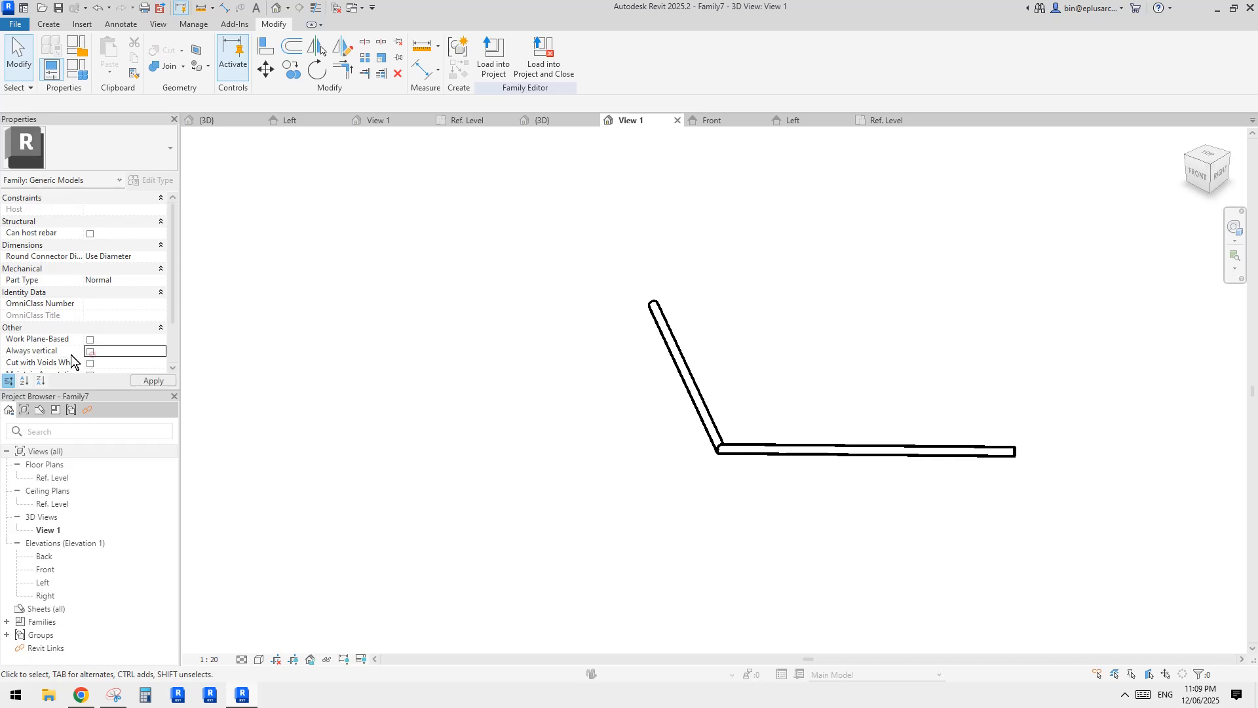
{"action": "left_click", "coordinate": [90, 340]}
Step: Associate the sweep's material with a new type parameter named arm material
{"action": "left_click", "coordinate": [688, 385]}
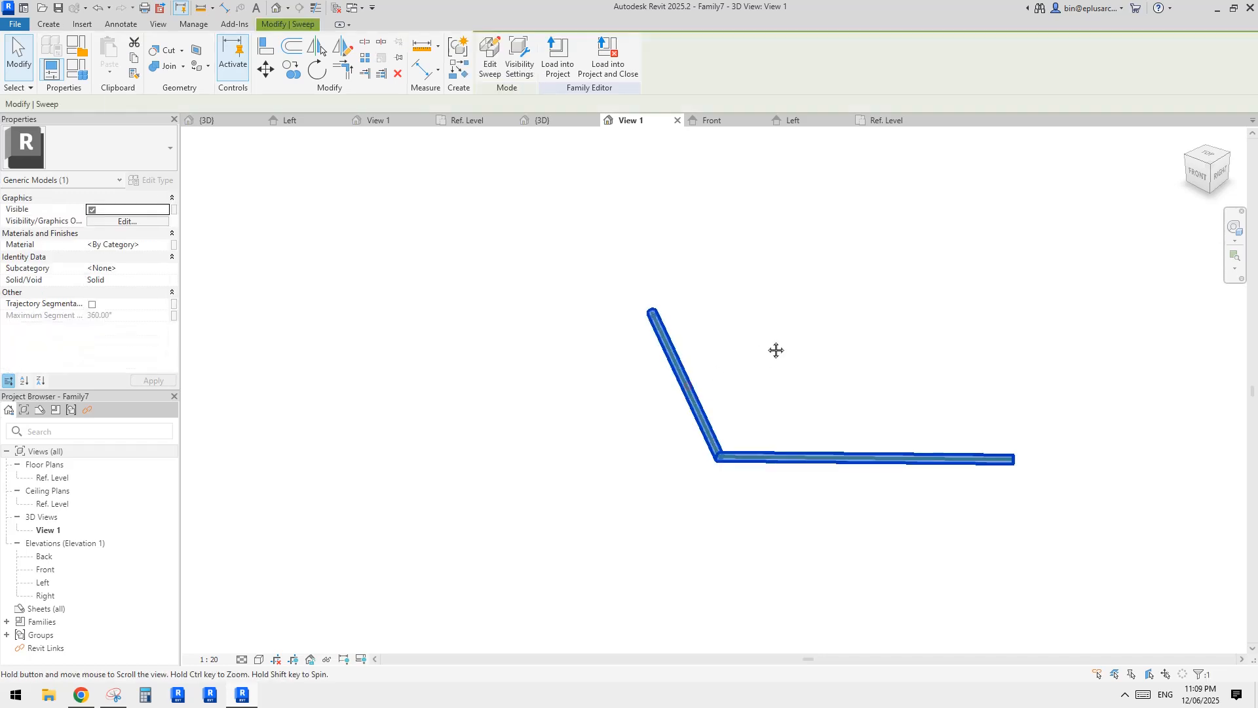
{"action": "left_click", "coordinate": [174, 245]}
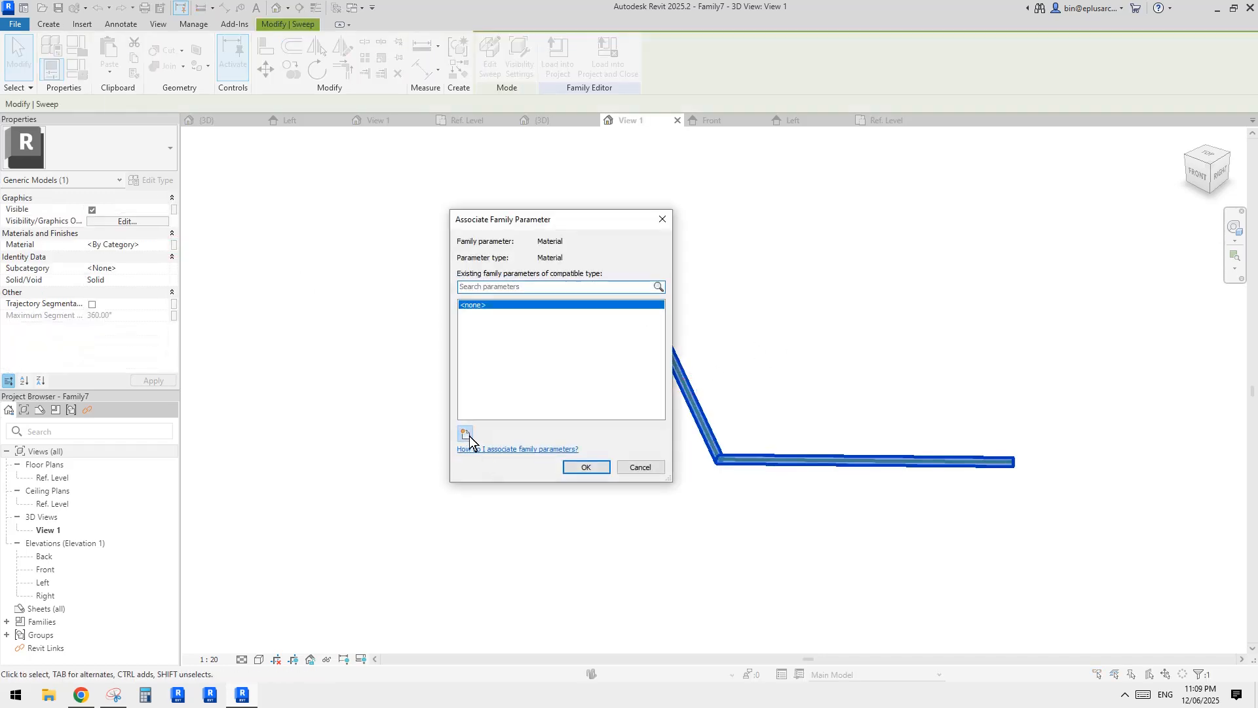
{"action": "left_click", "coordinate": [465, 434]}
{"action": "type", "text": "a"}
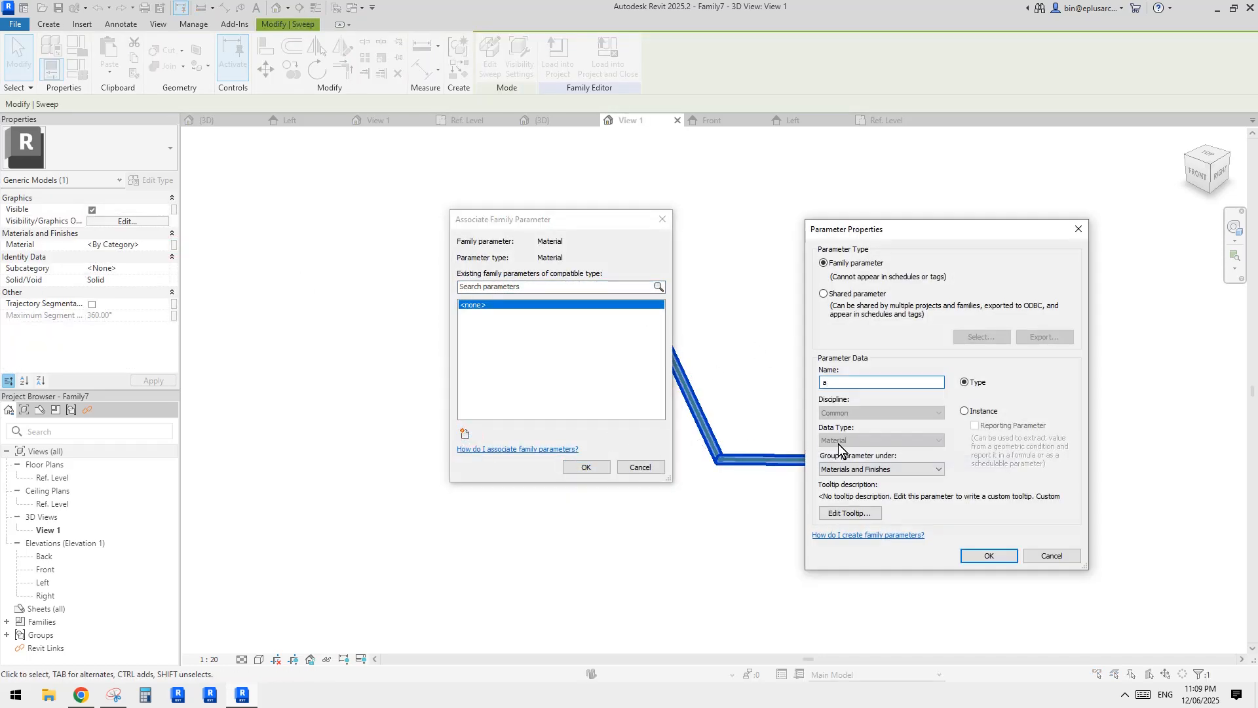
{"action": "type", "text": "rm material"}
{"action": "left_click", "coordinate": [989, 556]}
{"action": "left_click", "coordinate": [586, 467]}
{"action": "key", "text": "Escape"}
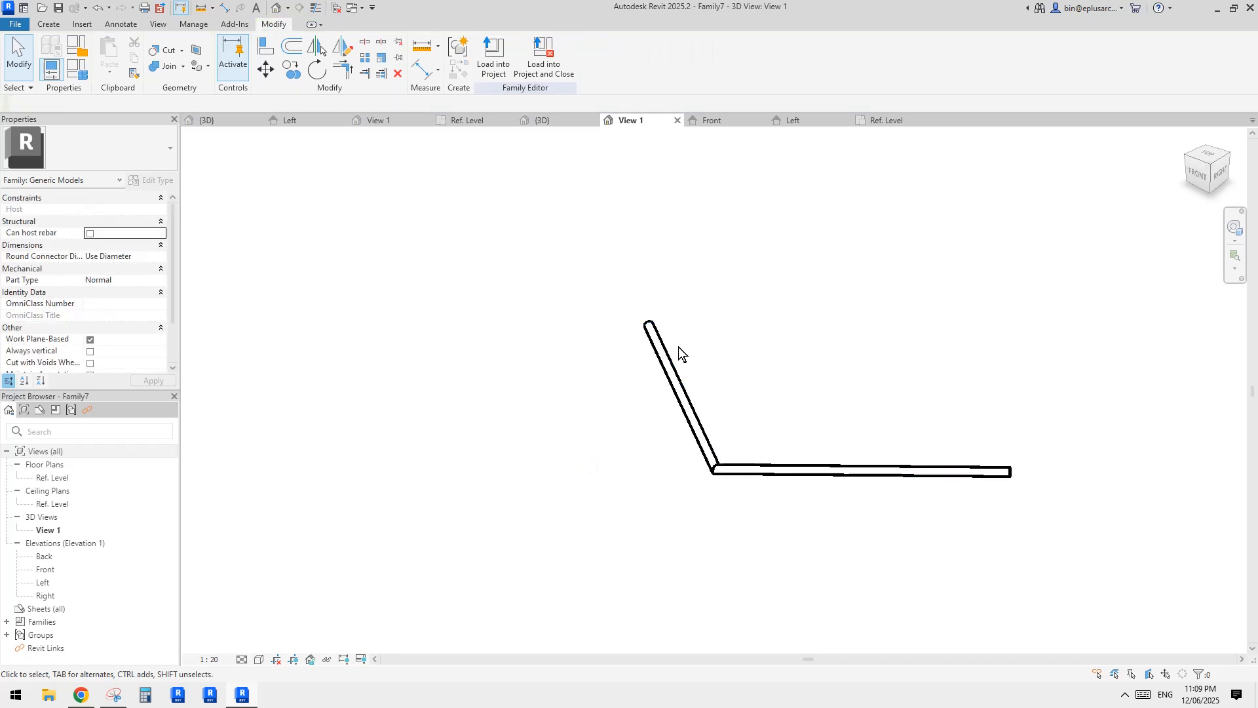
Step: Close the inactive views and check the tilting panel family's 3D view, returning to View 1 of the V-shaped arm family
{"action": "left_click", "coordinate": [337, 8]}
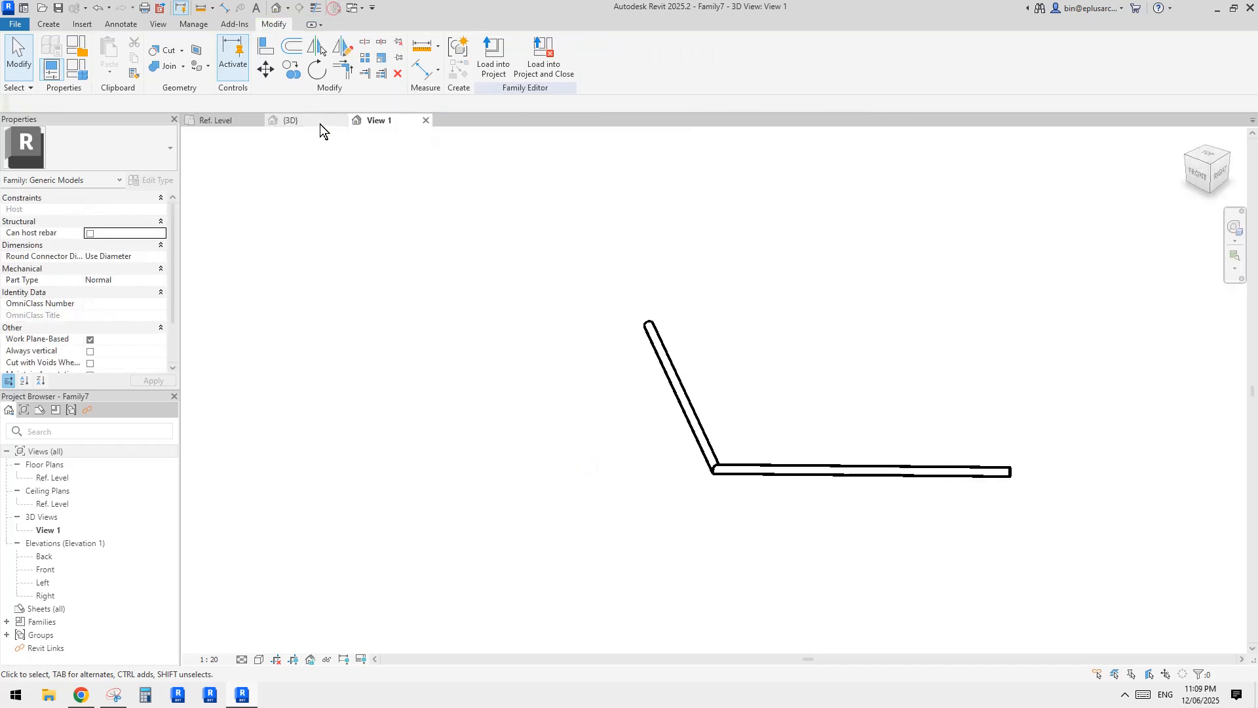
{"action": "left_click", "coordinate": [222, 124]}
{"action": "left_click", "coordinate": [300, 120]}
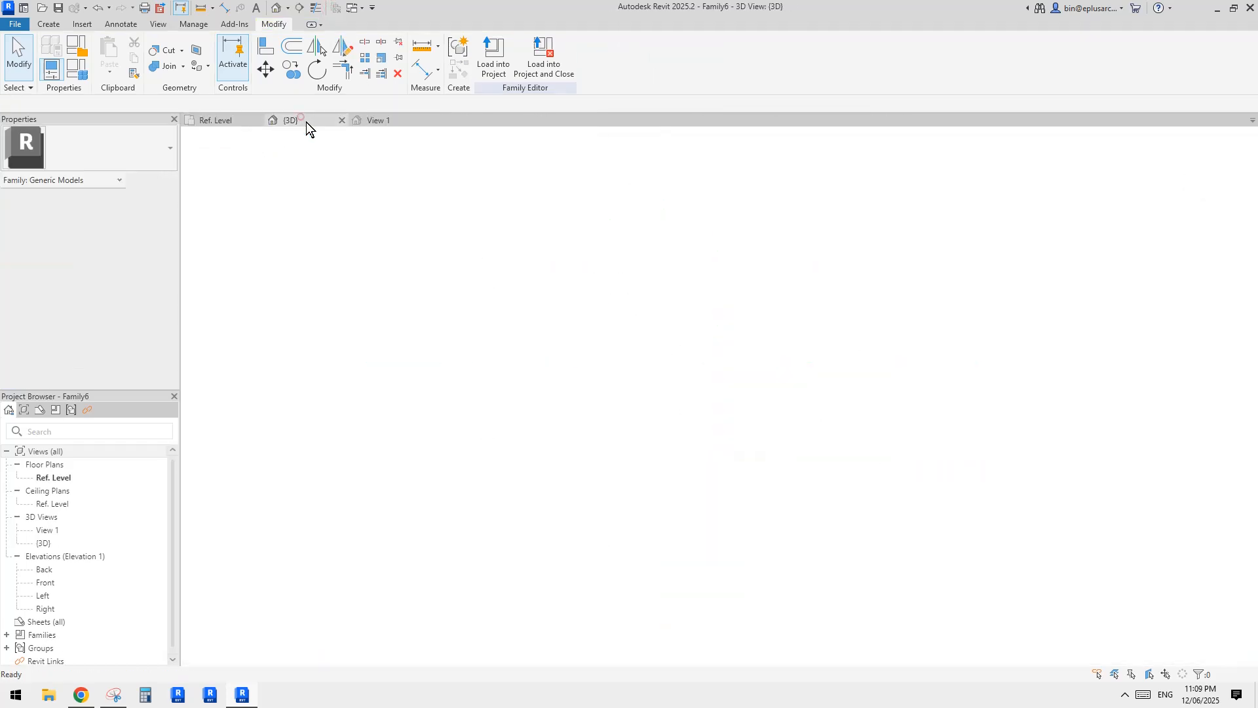
{"action": "left_click", "coordinate": [376, 121]}
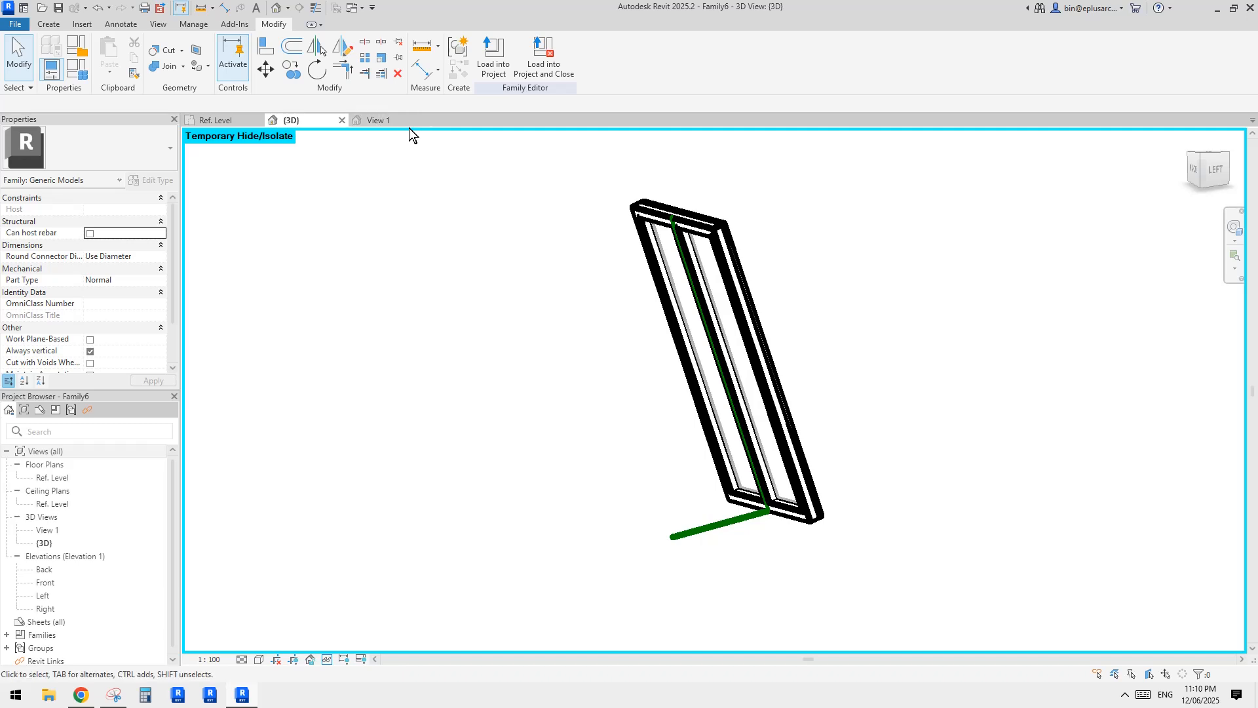
Step: Load the V-shaped arm family into Family6, the tilting panel family
{"action": "left_click", "coordinate": [493, 59]}
{"action": "left_click", "coordinate": [677, 292]}
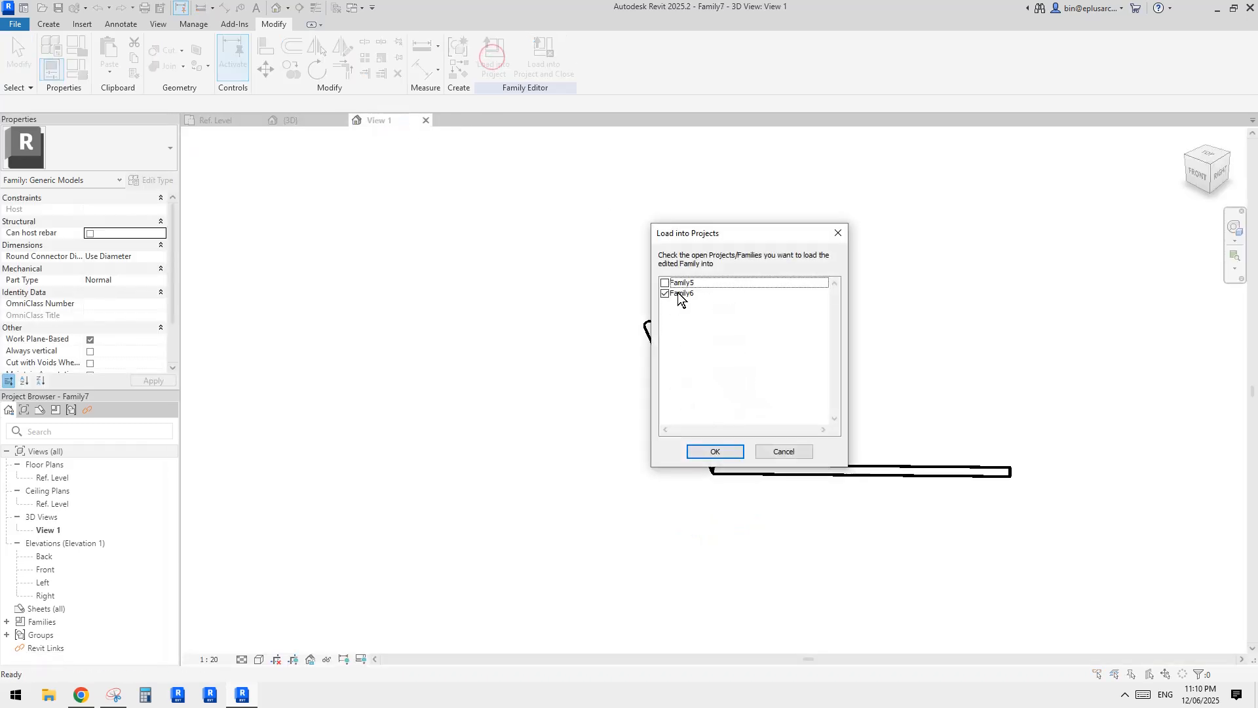
{"action": "left_click", "coordinate": [714, 452]}
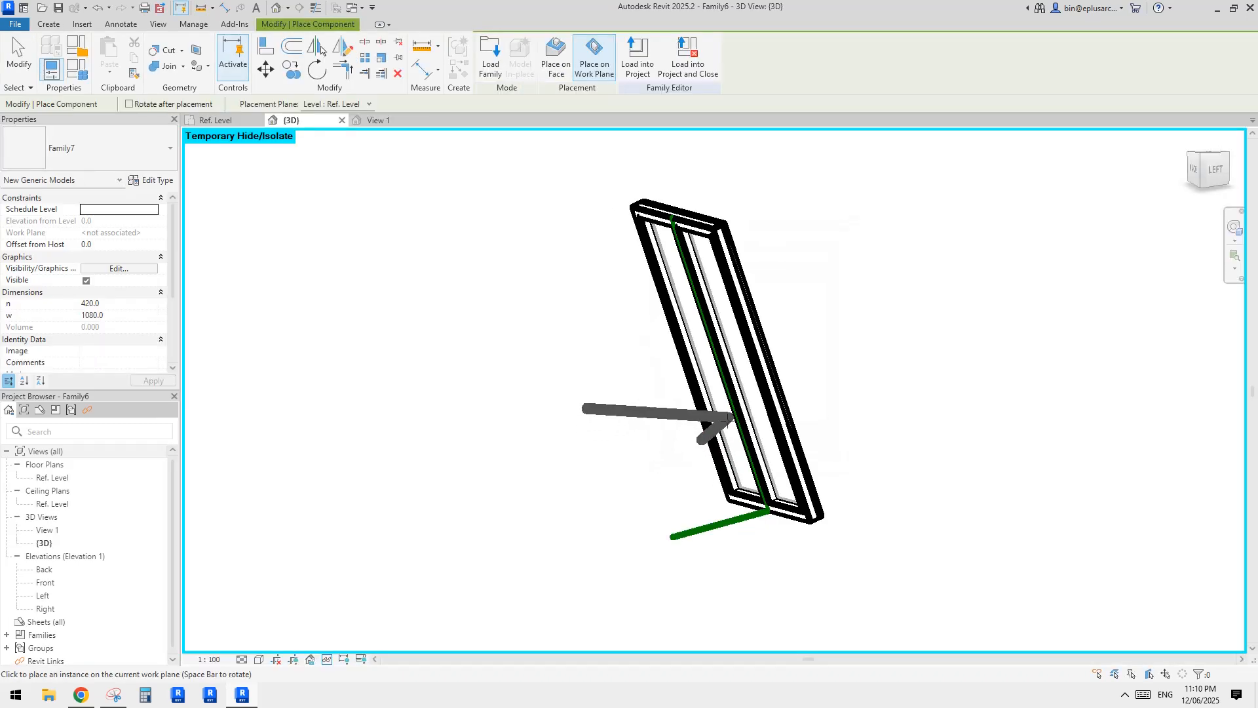
Step: Set the arm's placement plane by picking the plane of the reference line at the panel's lower end
{"action": "middle_click_drag", "start_coordinate": [677, 412], "coordinate": [726, 450], "text": "shift"}
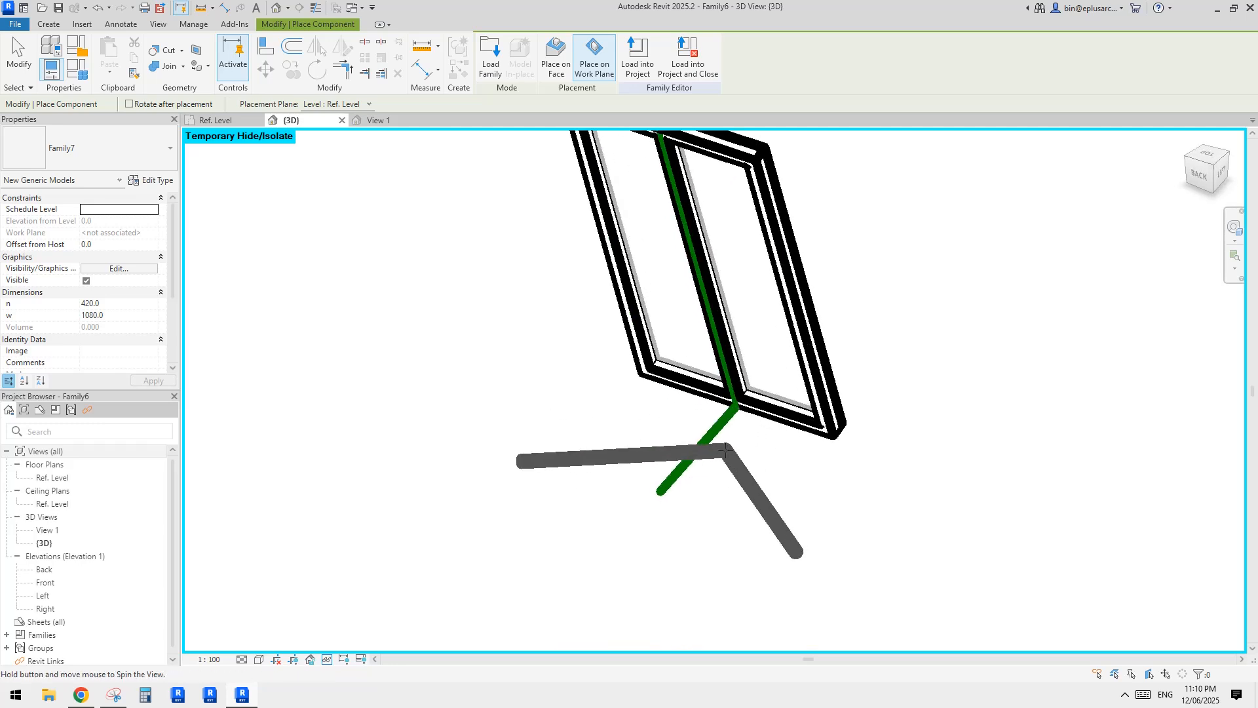
{"action": "left_click", "coordinate": [349, 105]}
{"action": "left_click", "coordinate": [342, 125]}
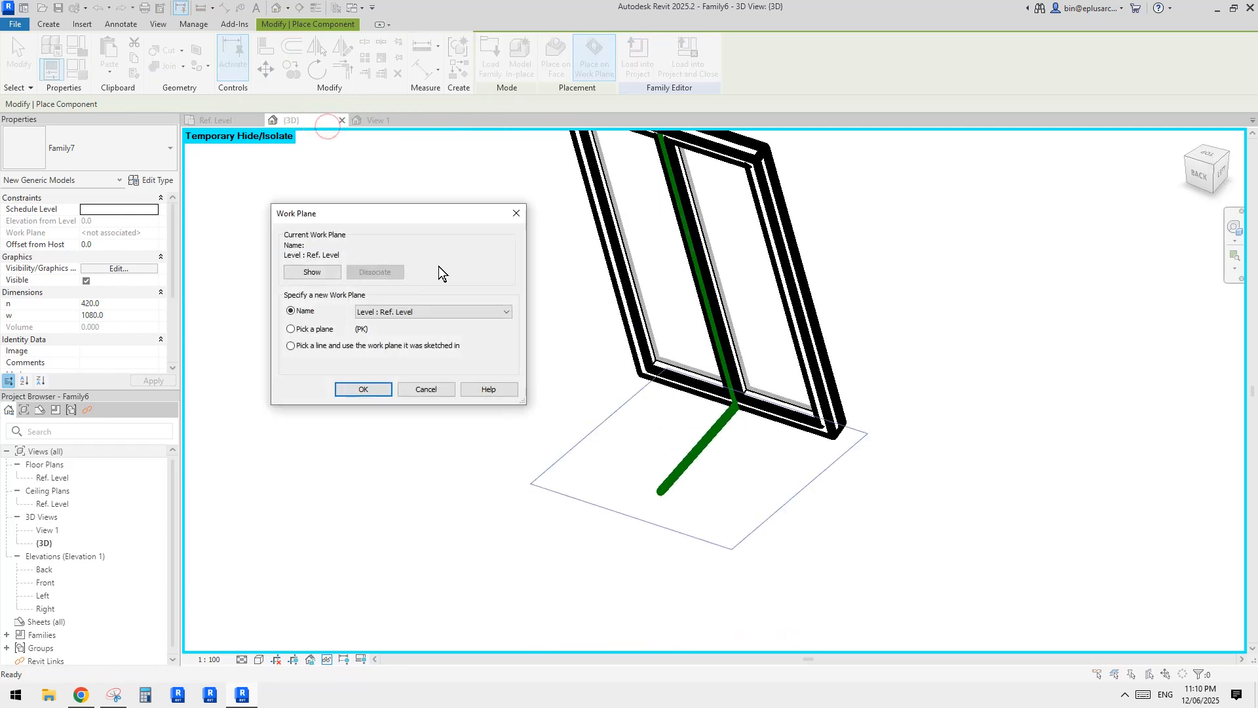
{"action": "left_click", "coordinate": [313, 329]}
{"action": "left_click", "coordinate": [380, 391]}
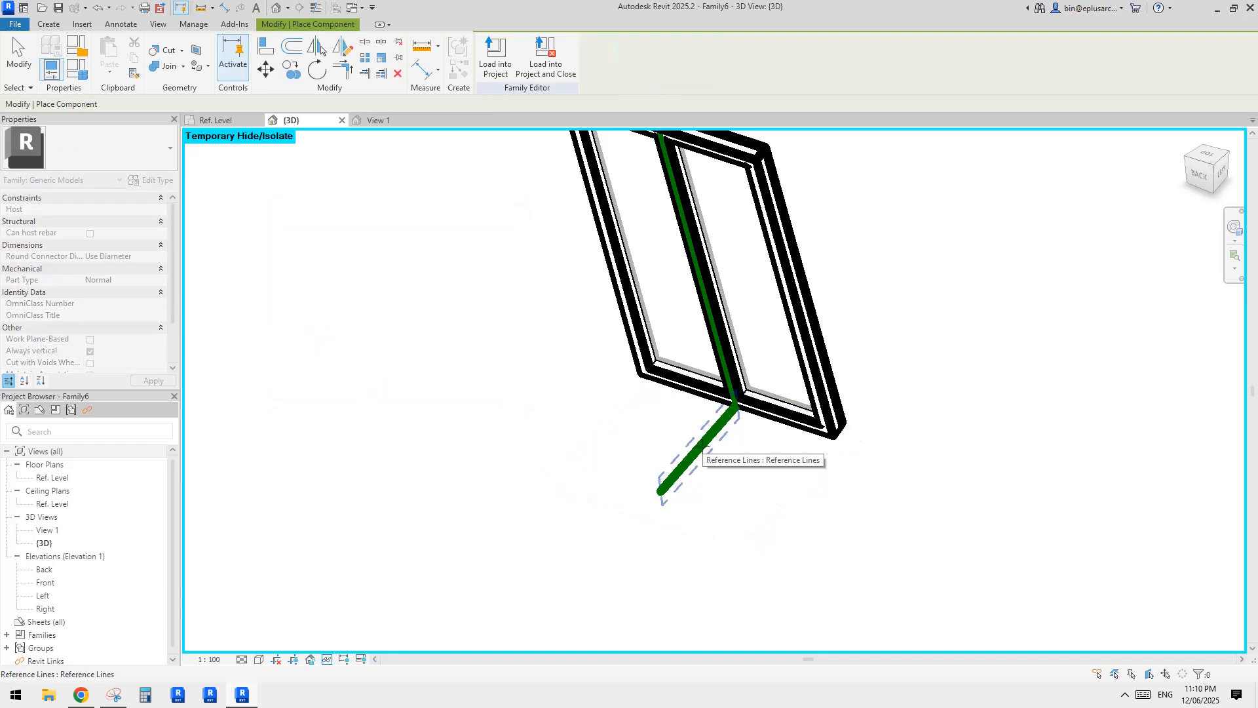
{"action": "left_click", "coordinate": [702, 447]}
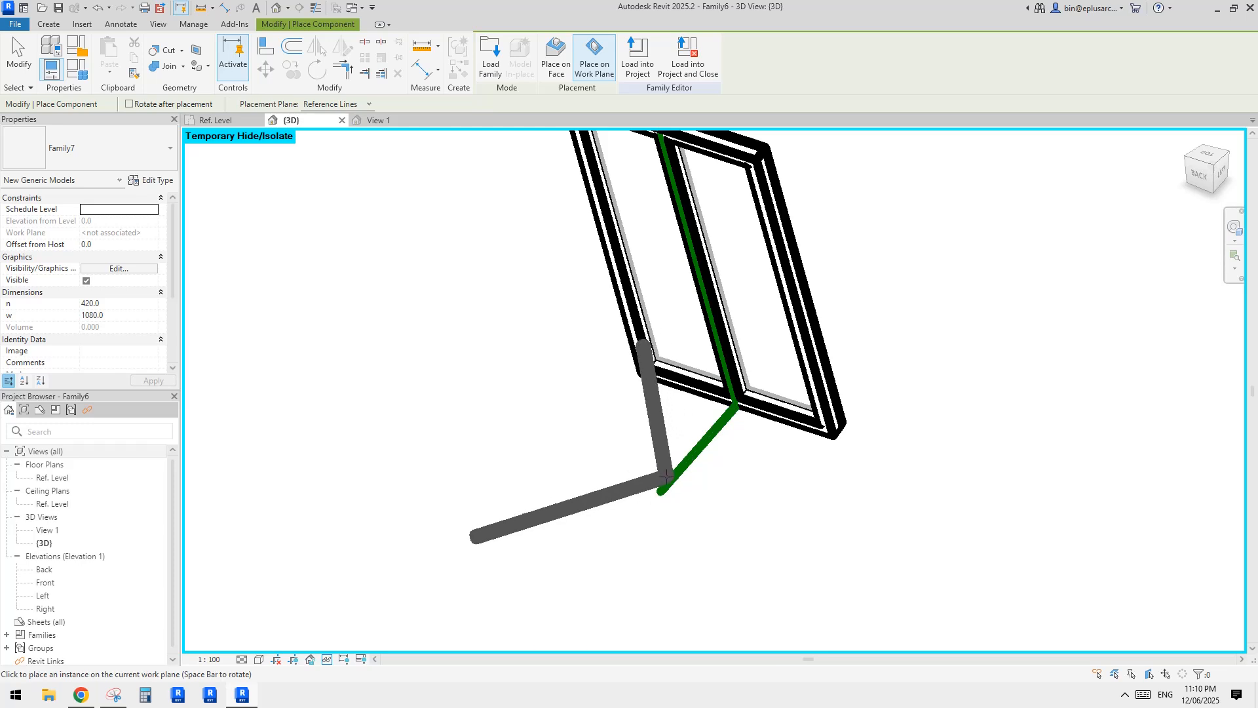
Step: Rotate the arm so its V opens towards the panel and place it at the free endpoint of the lower reference line
{"action": "key", "text": "space"}
{"action": "key", "text": "space"}
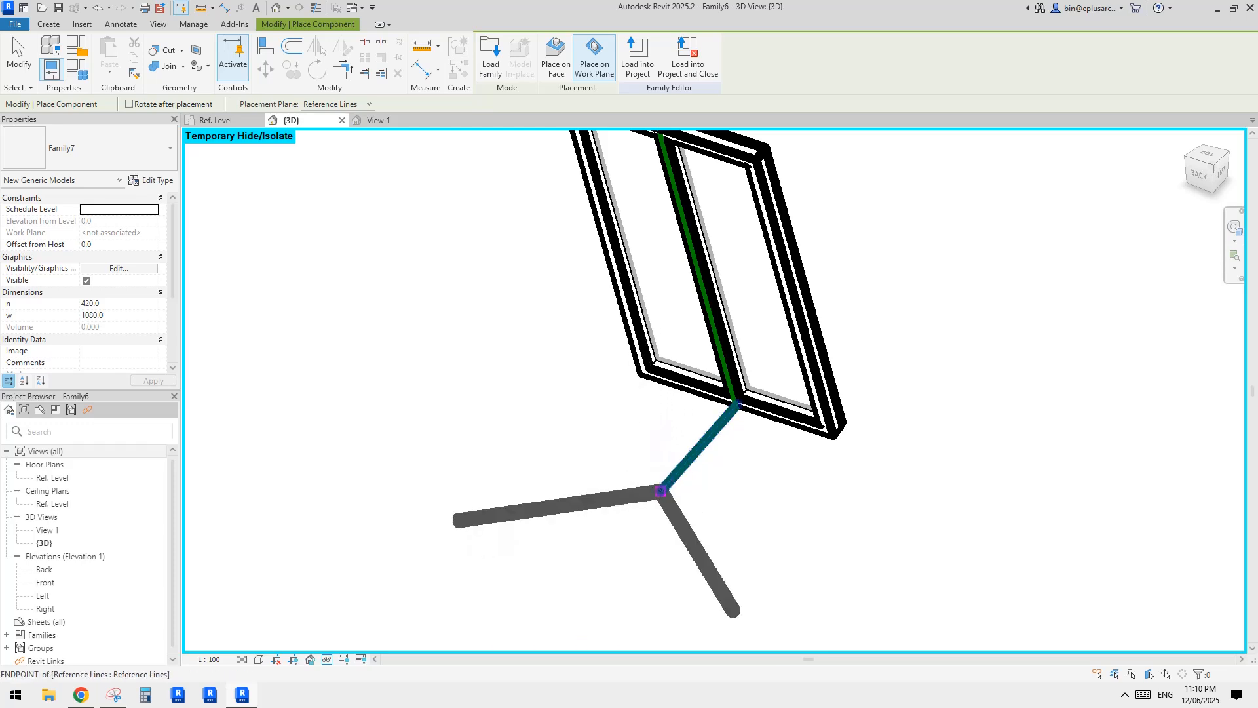
{"action": "key", "text": "space"}
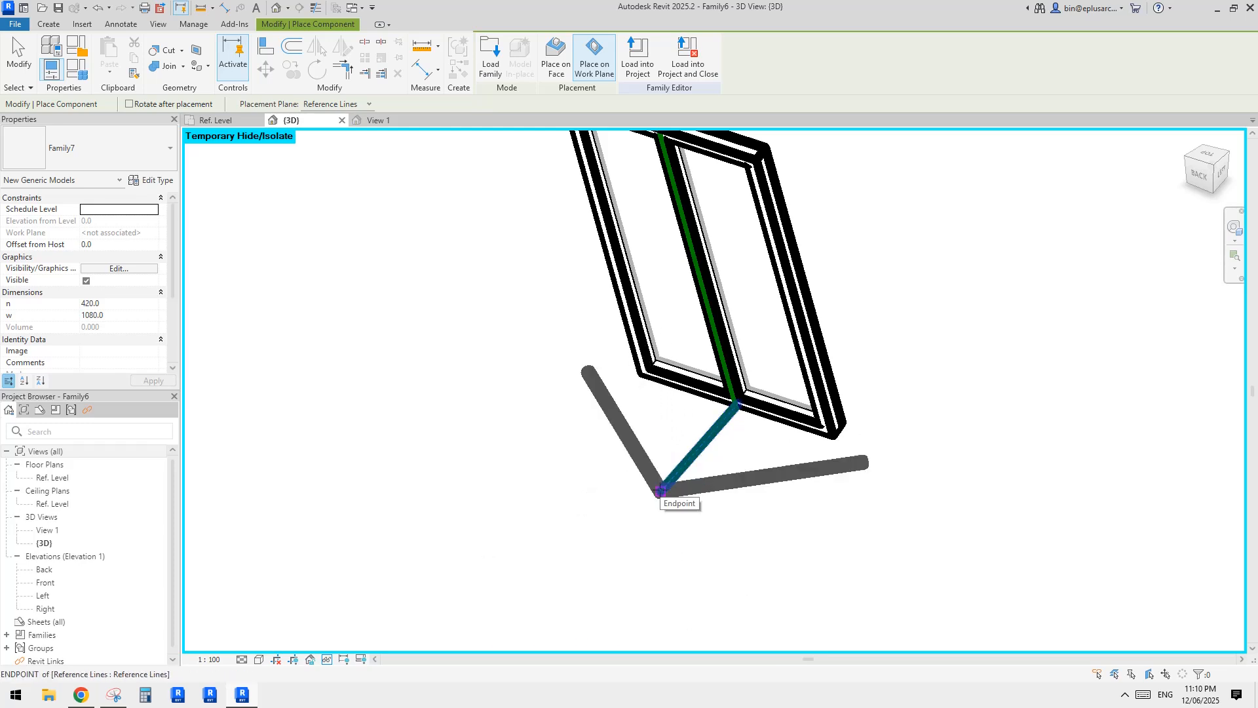
{"action": "left_click", "coordinate": [660, 490]}
{"action": "key", "text": "Escape"}
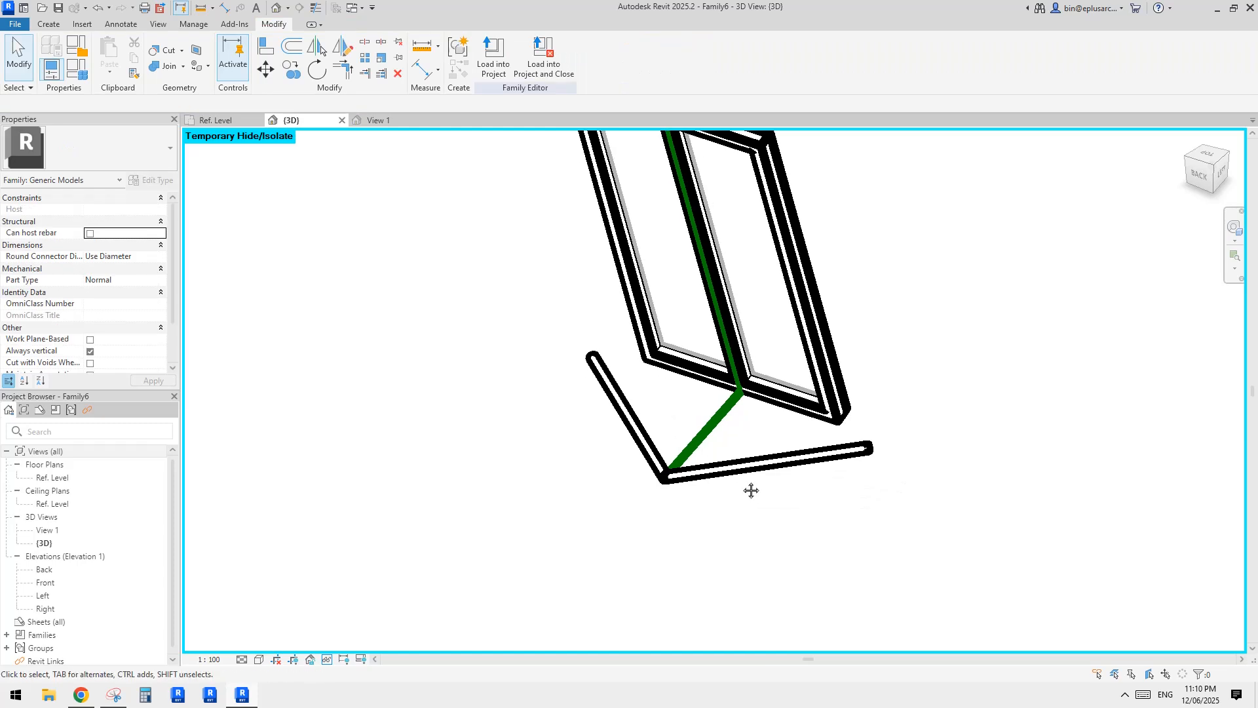
Step: Associate the placed arm's w dimension with the existing family parameter w
{"action": "left_click", "coordinate": [757, 466]}
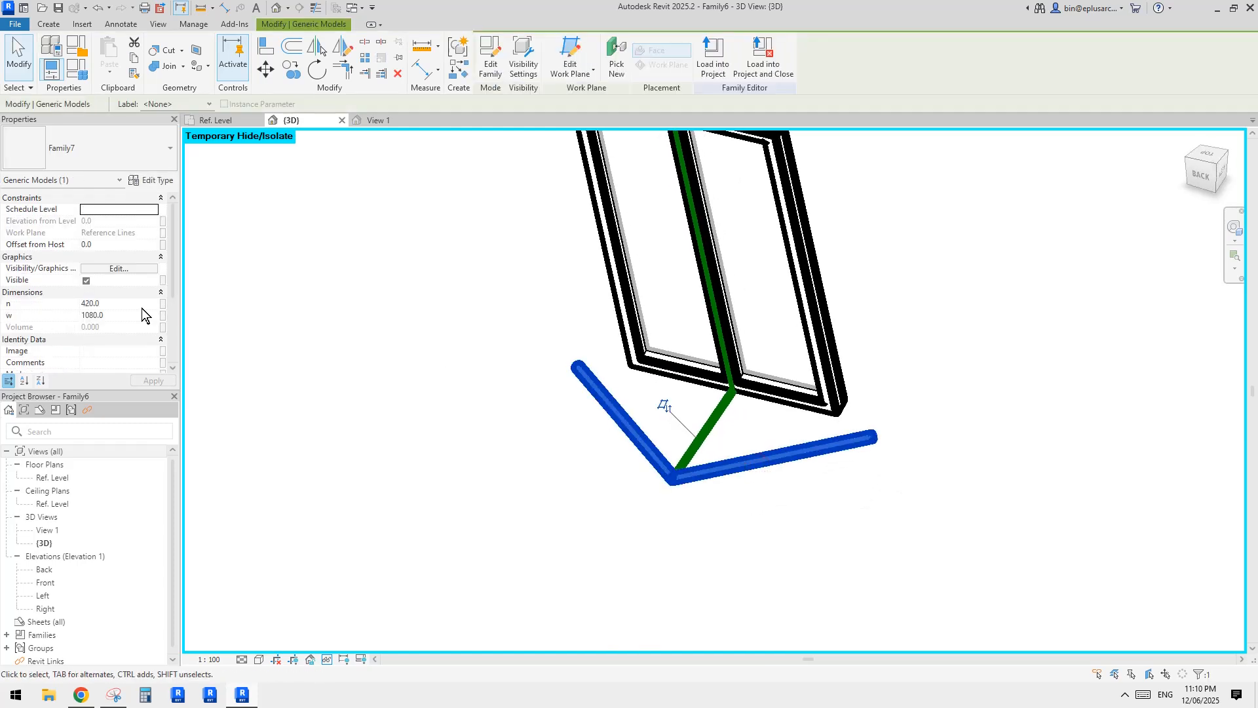
{"action": "left_click", "coordinate": [163, 316]}
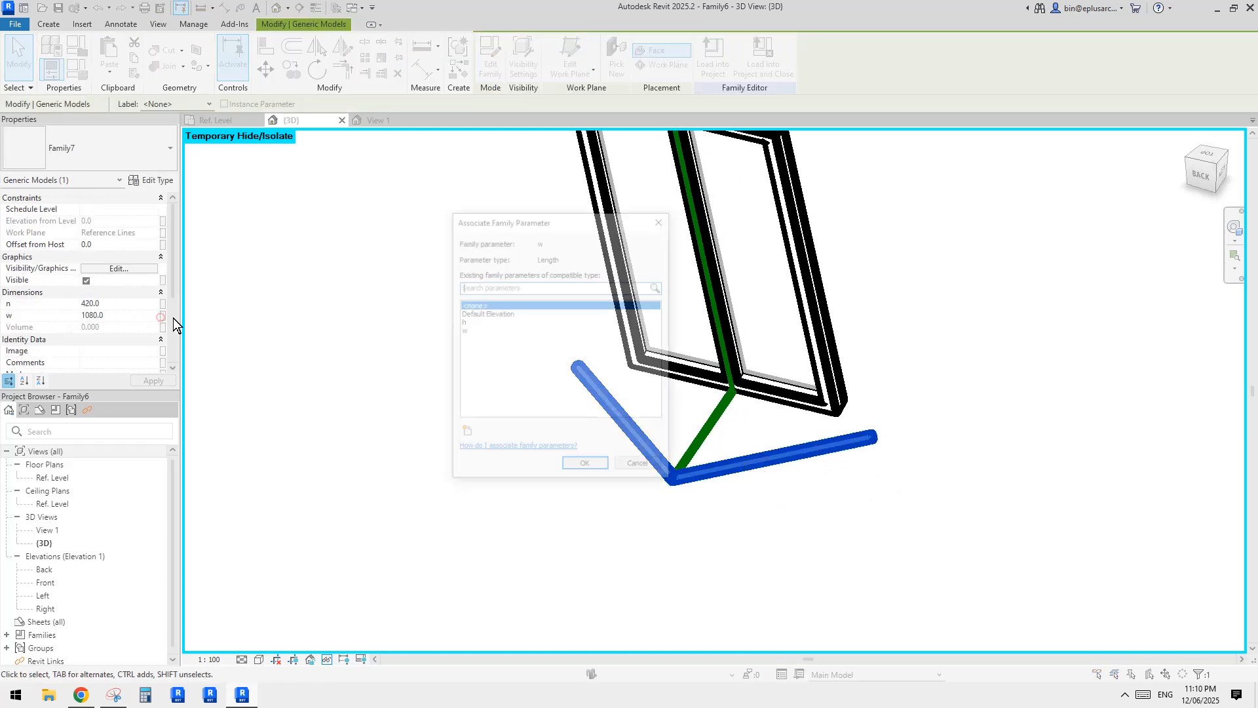
{"action": "left_click", "coordinate": [471, 331]}
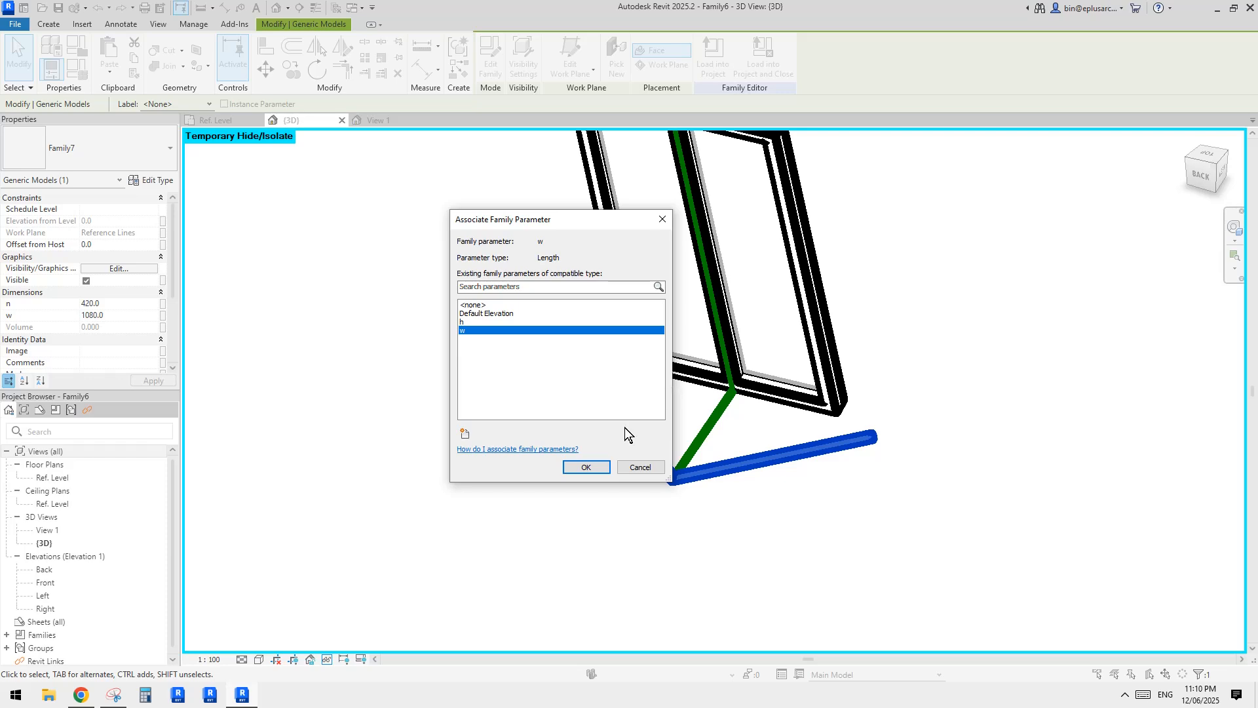
{"action": "left_click", "coordinate": [587, 467]}
{"action": "middle_click_drag", "start_coordinate": [771, 411], "coordinate": [676, 406], "text": "shift"}
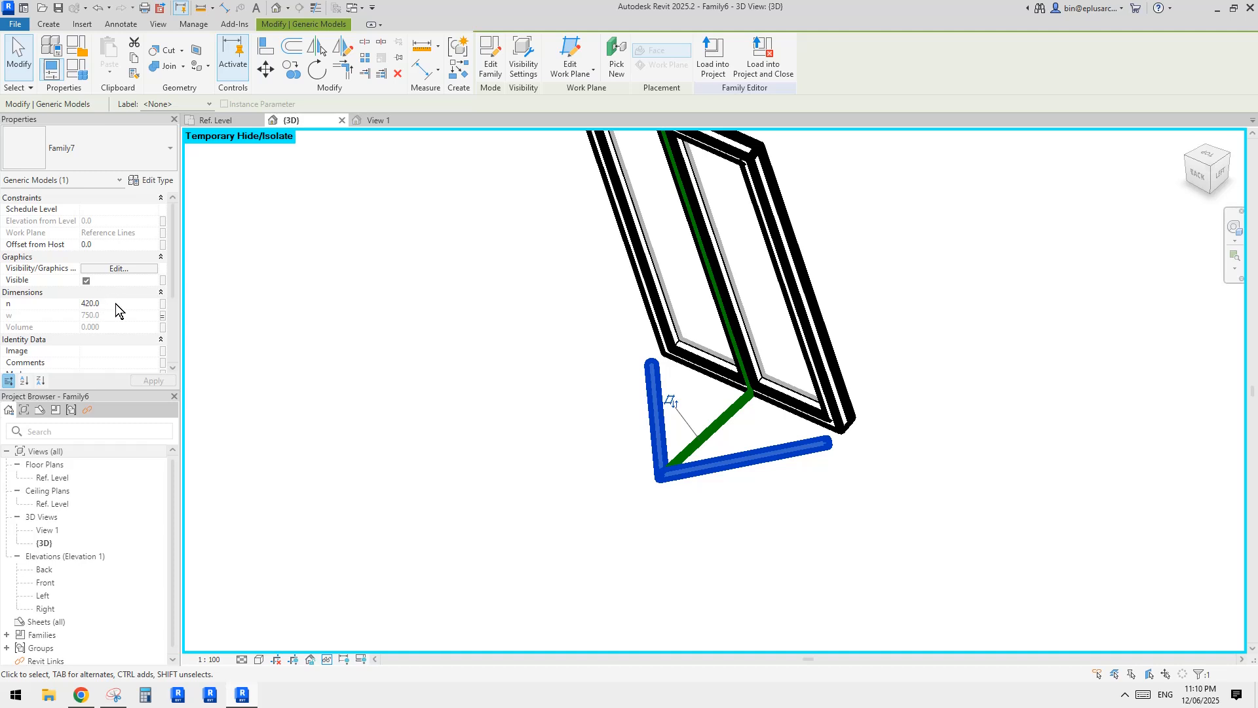
Step: Associate the arm's n dimension with a new instance parameter named n
{"action": "left_click", "coordinate": [162, 304]}
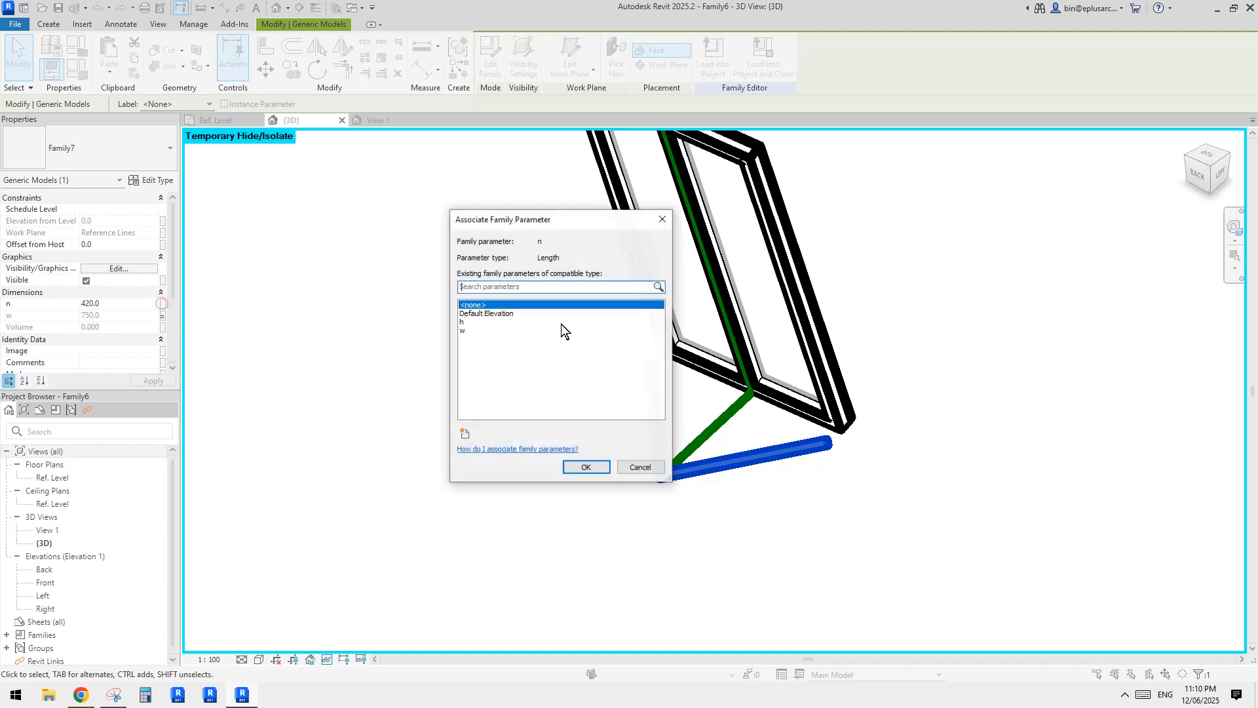
{"action": "left_click", "coordinate": [464, 433]}
{"action": "type", "text": "n"}
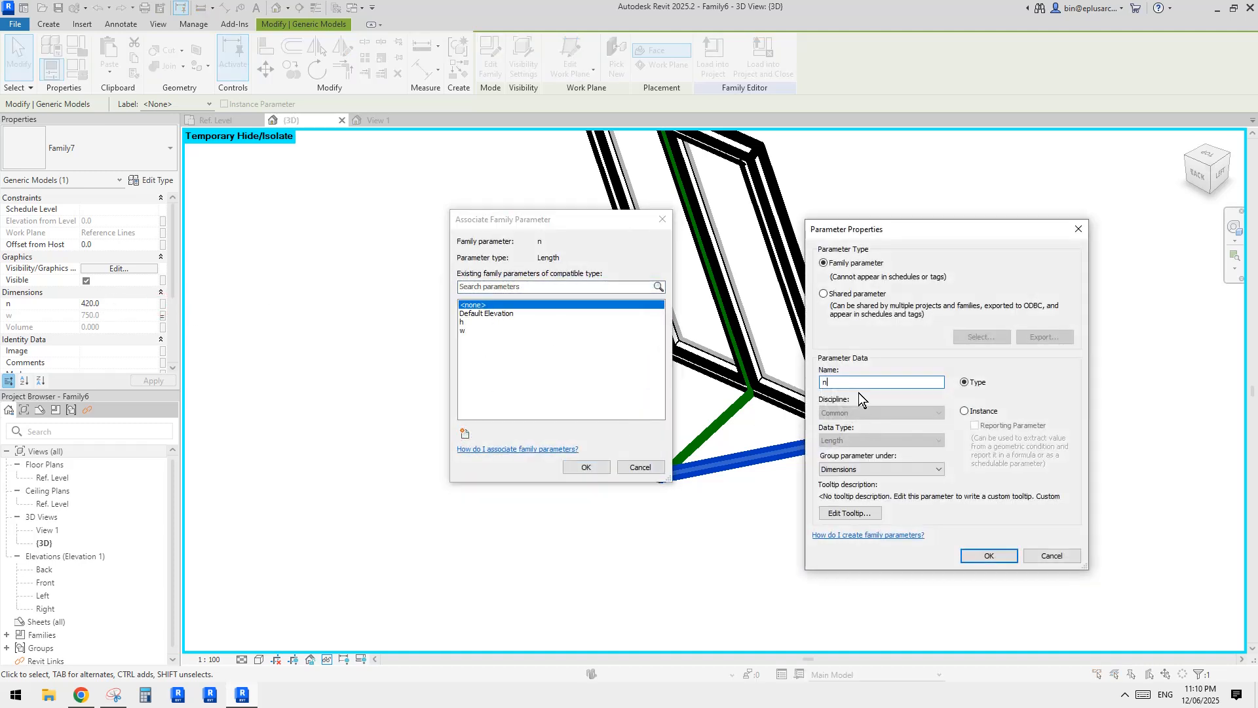
{"action": "left_click", "coordinate": [968, 411]}
{"action": "left_click", "coordinate": [988, 556]}
{"action": "left_click", "coordinate": [586, 467]}
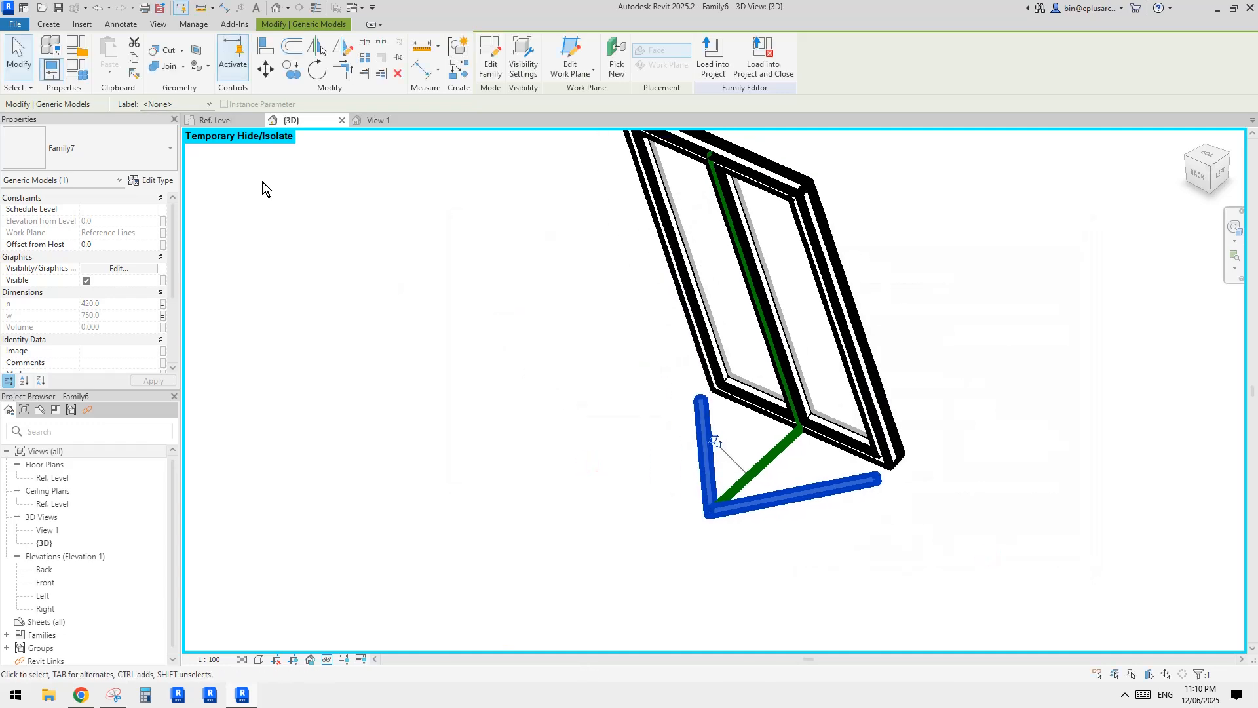
Step: Drive parameter n with the formula sin(a/2)*h*2, following the annotated sketch, and apply it to the family
{"action": "left_click", "coordinate": [76, 68]}
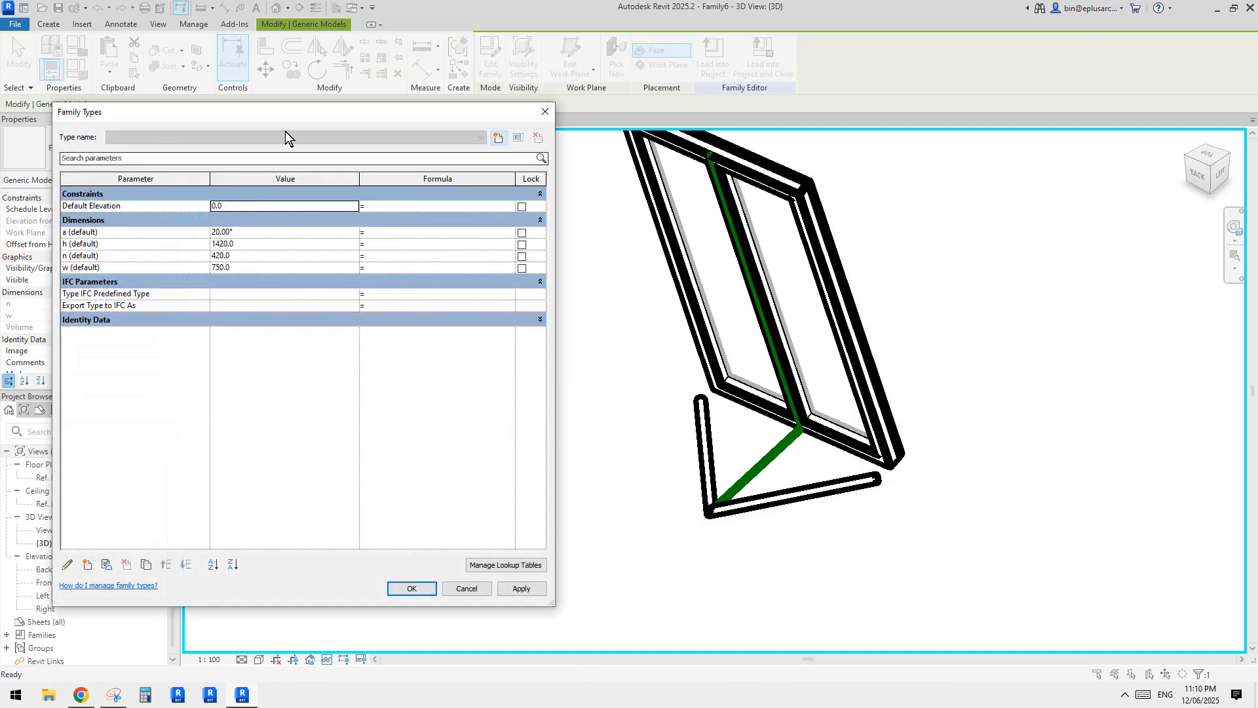
{"action": "left_click_drag", "start_coordinate": [297, 115], "coordinate": [333, 115]}
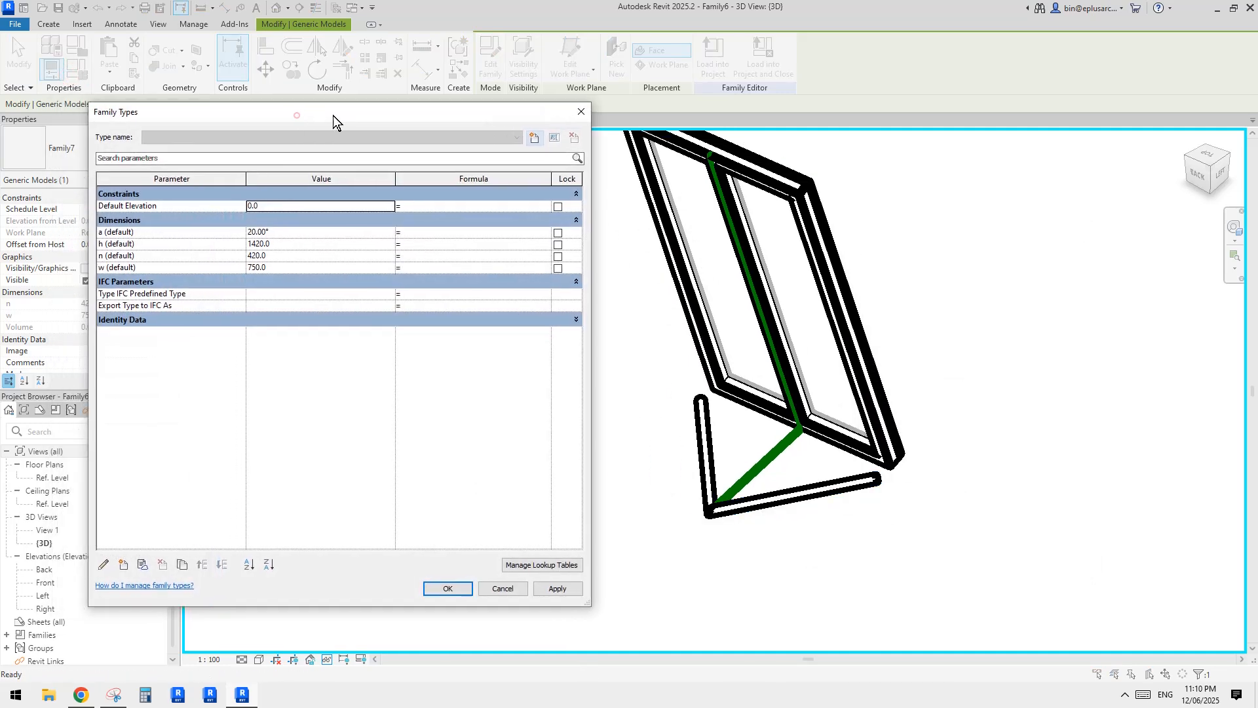
{"action": "left_click", "coordinate": [117, 700]}
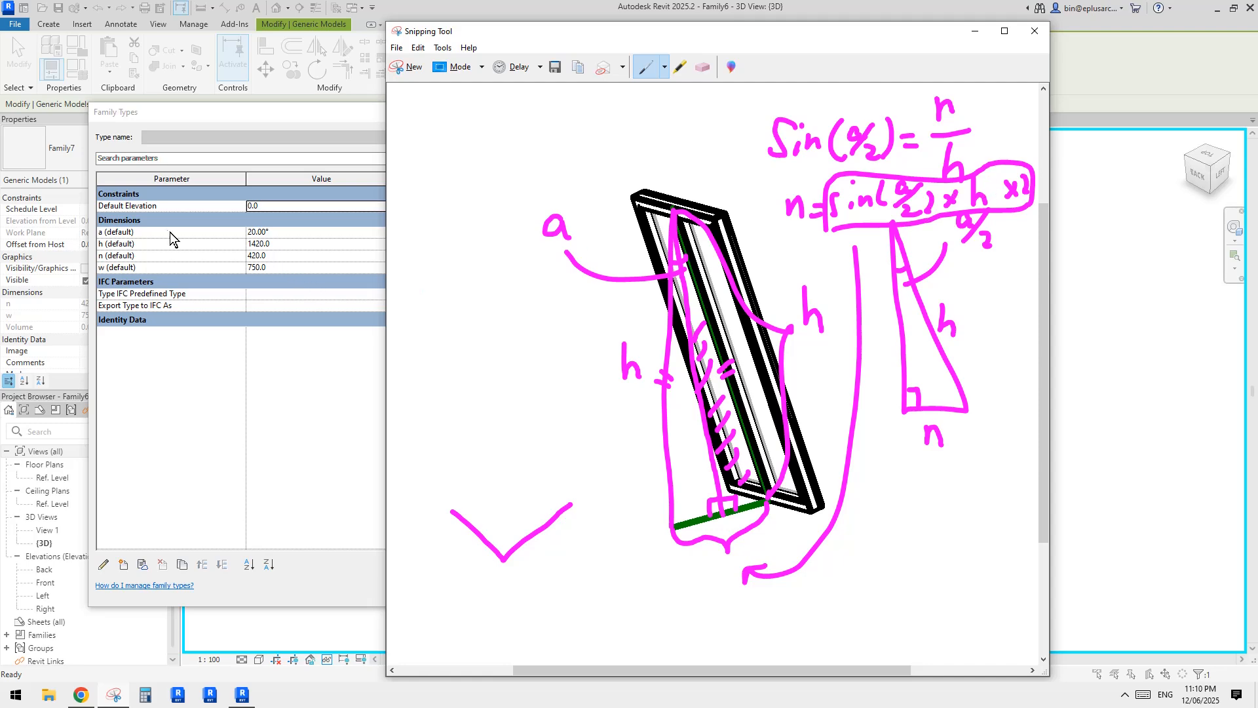
{"action": "left_click", "coordinate": [301, 255]}
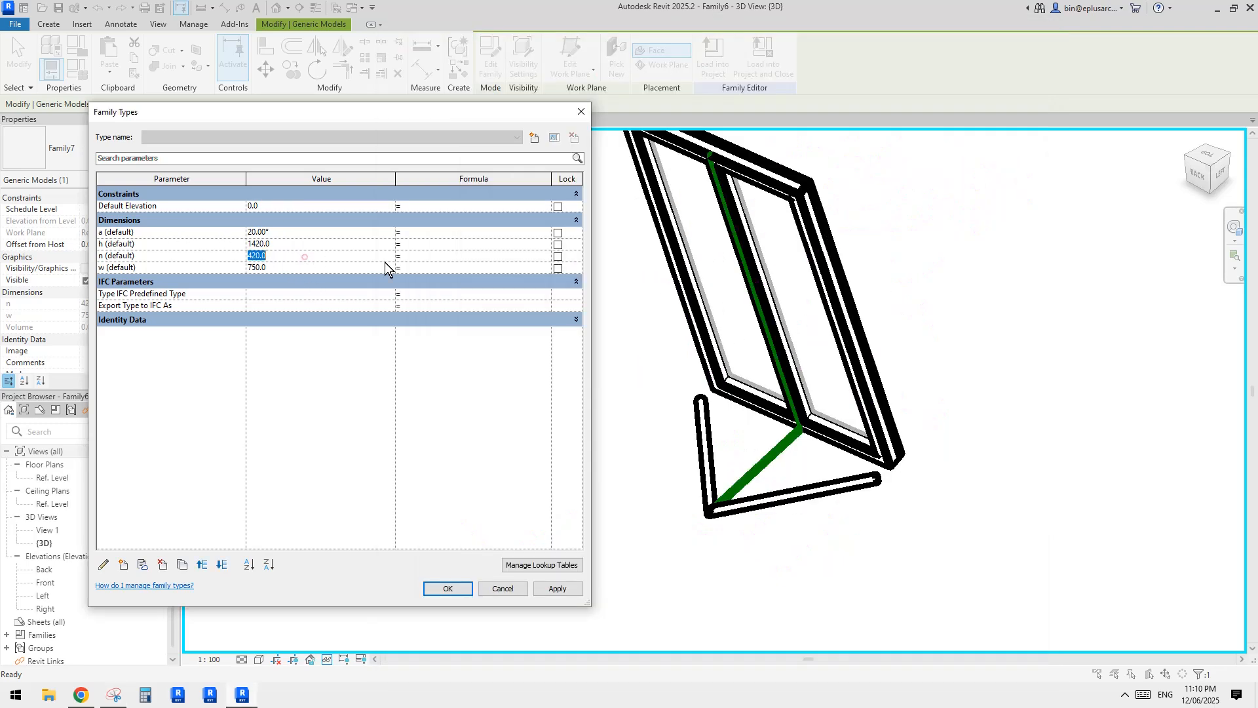
{"action": "left_click", "coordinate": [470, 253]}
{"action": "type", "text": "sin(a/2)*h*2"}
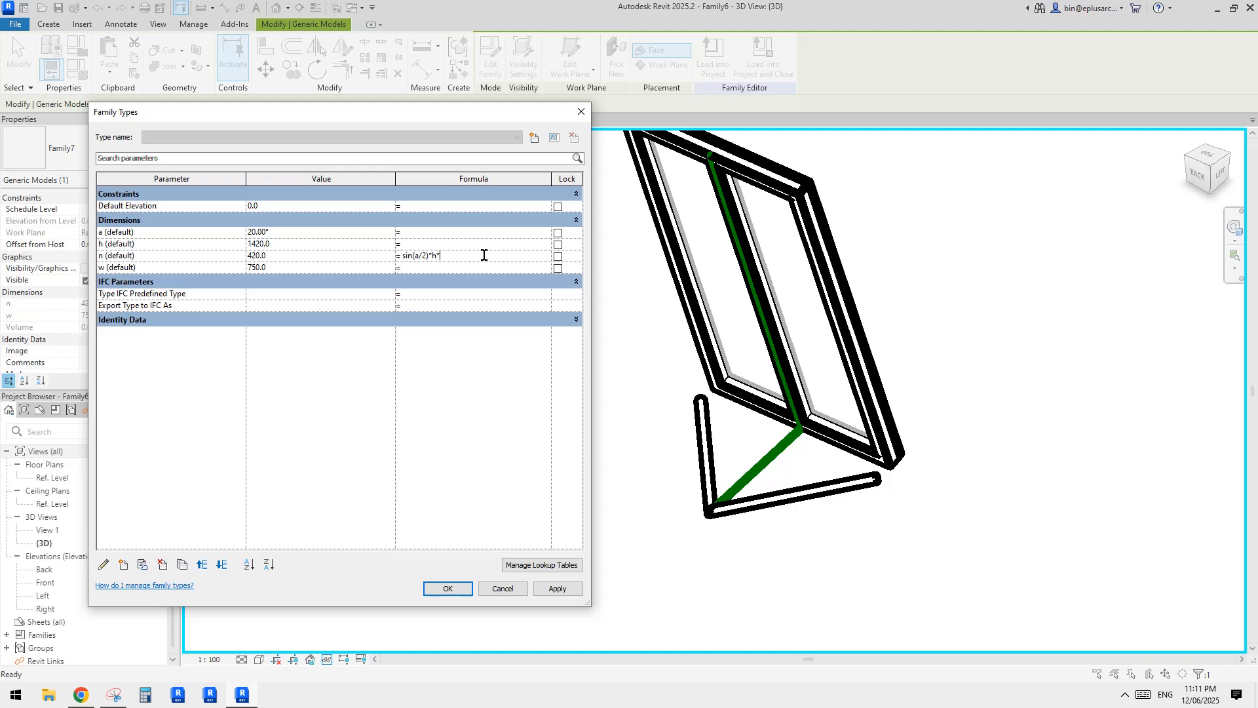
{"action": "key", "text": "Return"}
{"action": "left_click", "coordinate": [562, 588]}
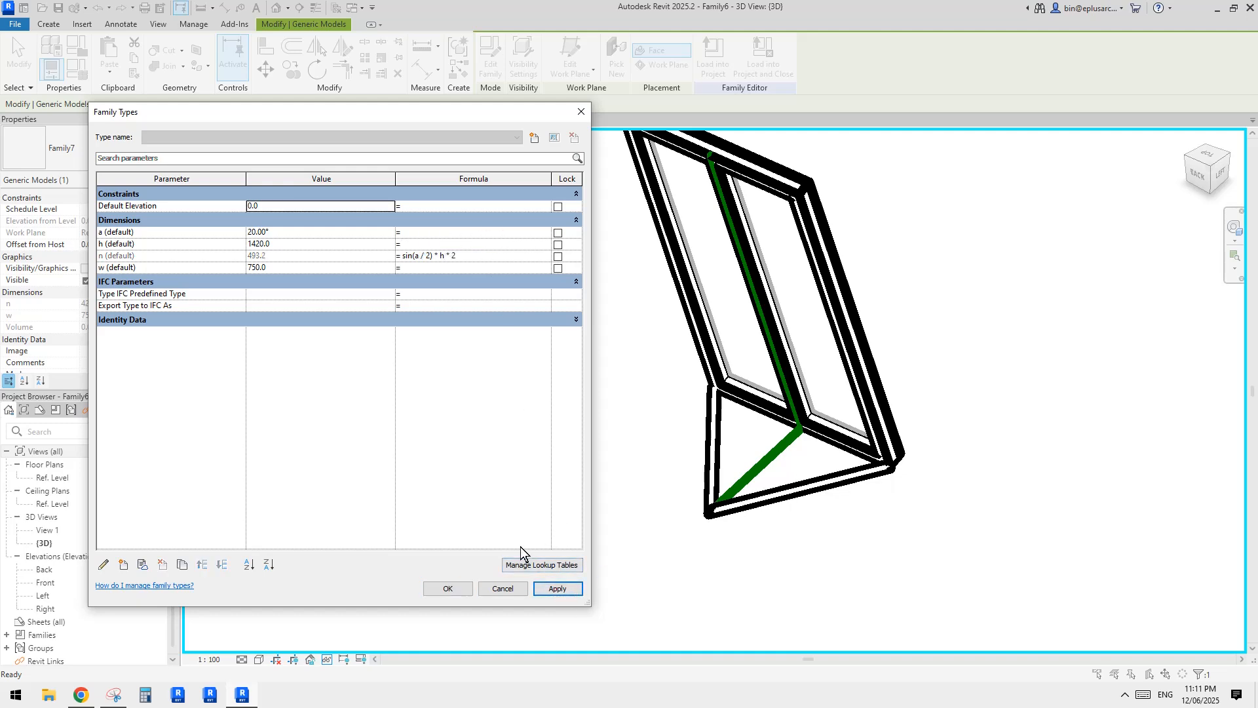
{"action": "left_click", "coordinate": [447, 589]}
Step: Test the tilt by setting angle a to 30° and 10°, and restore it to 20°
{"action": "scroll", "coordinate": [627, 427], "scroll_direction": "down", "scroll_amount": 2}
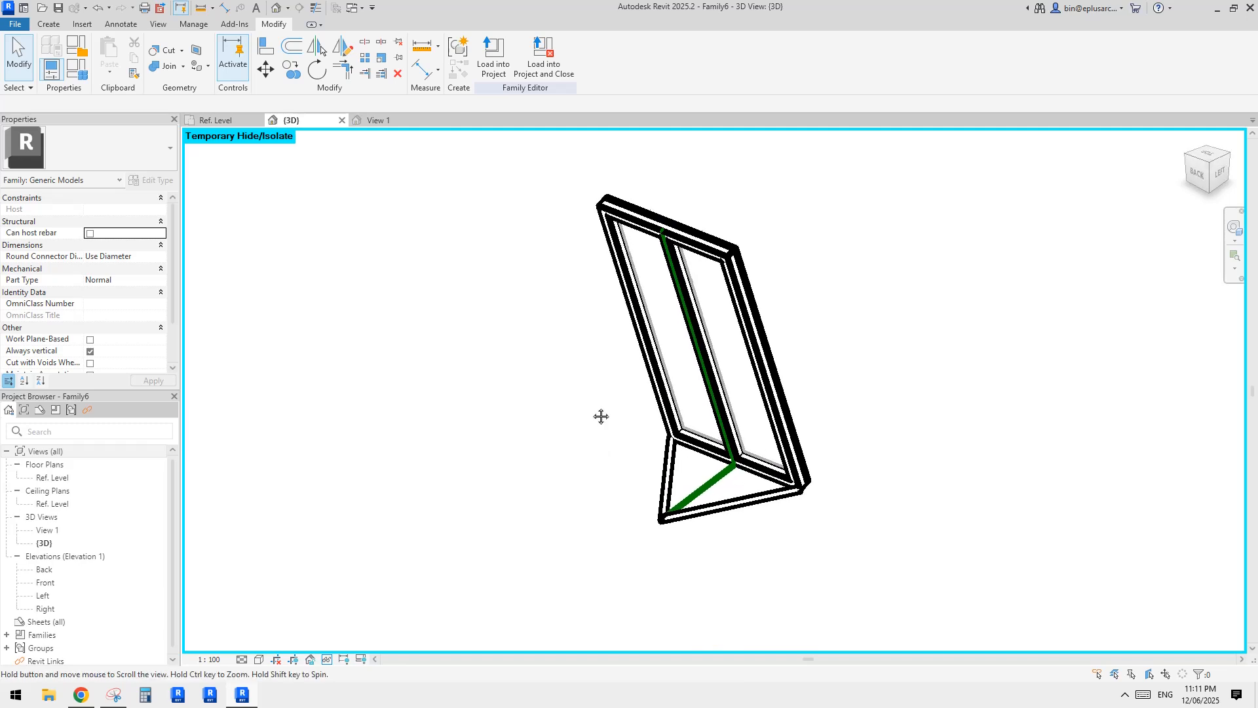
{"action": "left_click", "coordinate": [77, 65]}
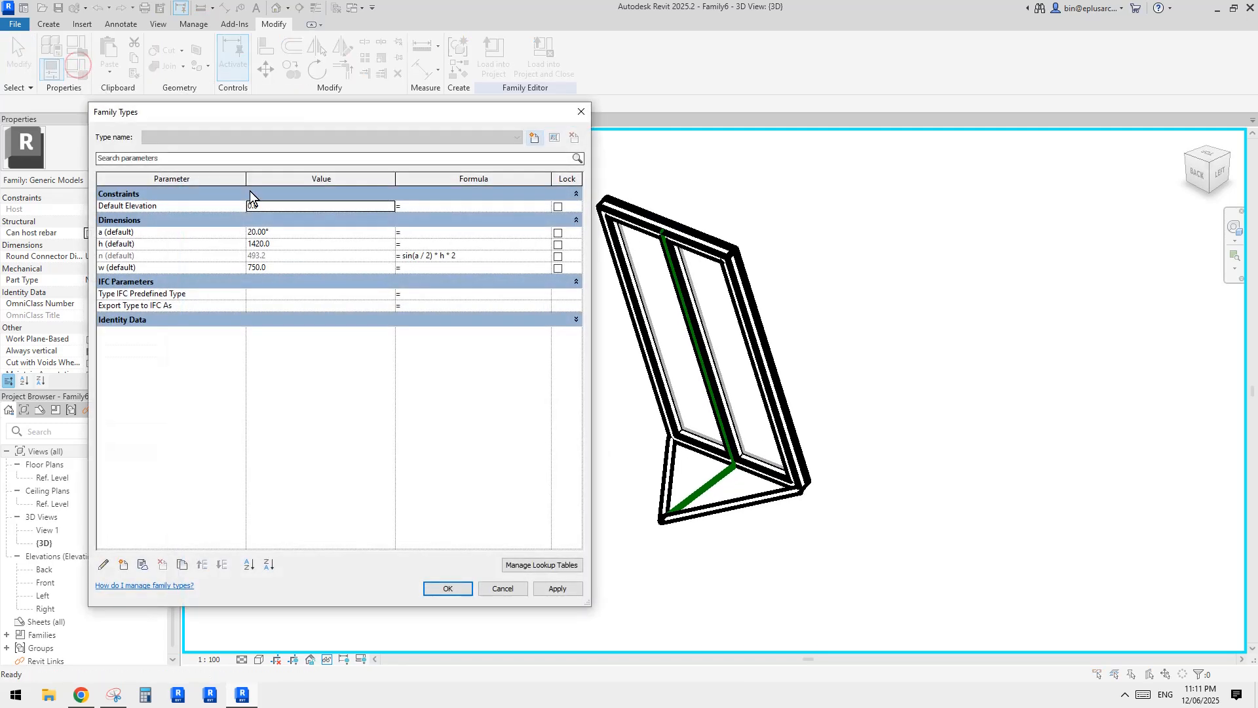
{"action": "left_click", "coordinate": [288, 233]}
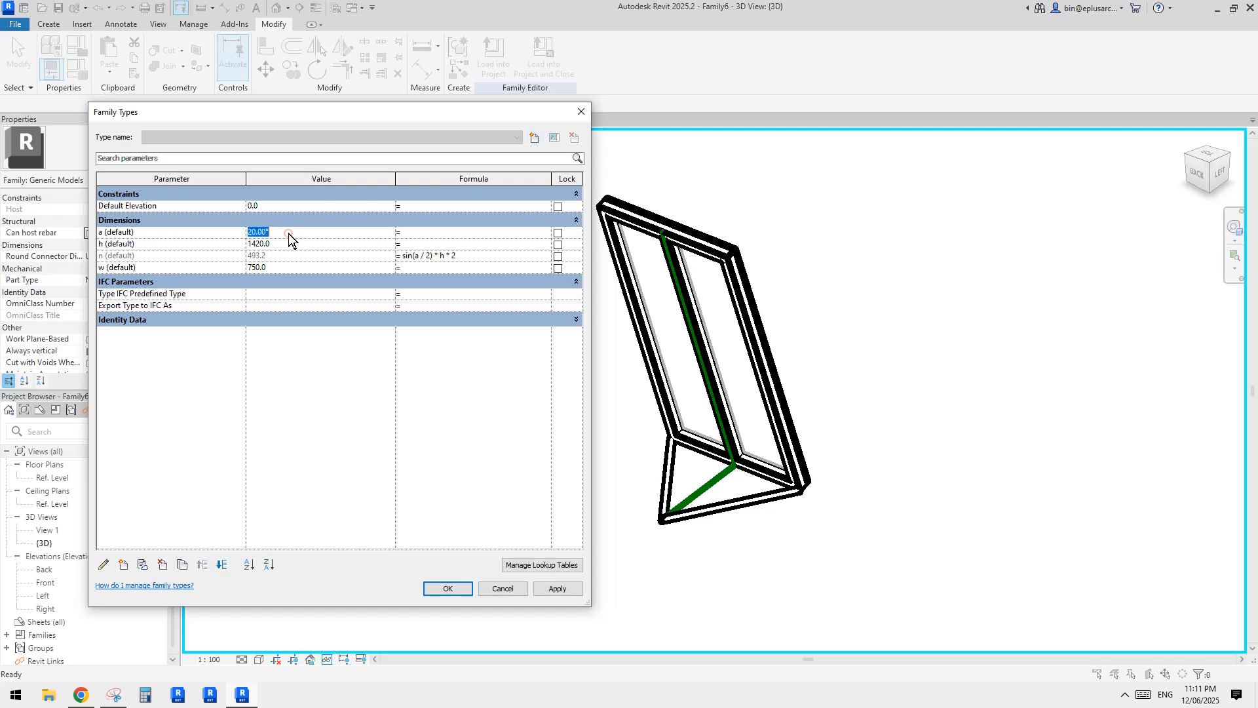
{"action": "type", "text": "30"}
{"action": "left_click", "coordinate": [557, 589]}
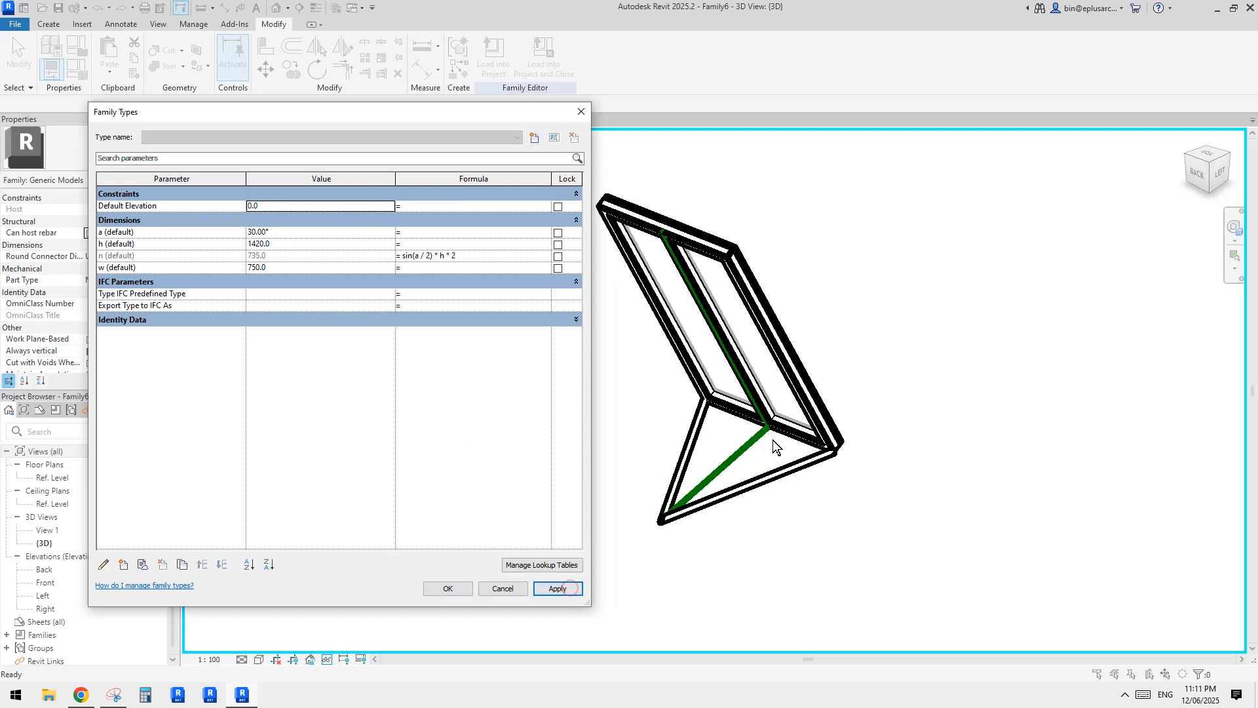
{"action": "left_click", "coordinate": [316, 232]}
{"action": "type", "text": "10"}
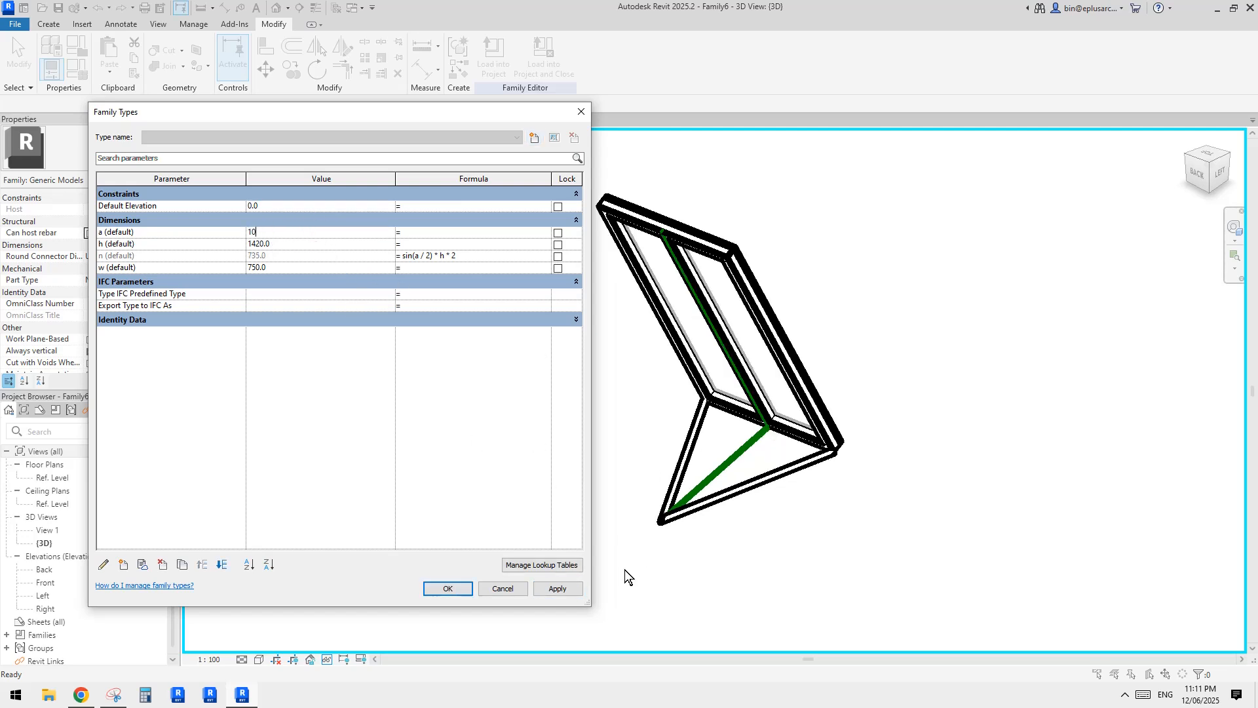
{"action": "left_click", "coordinate": [556, 589]}
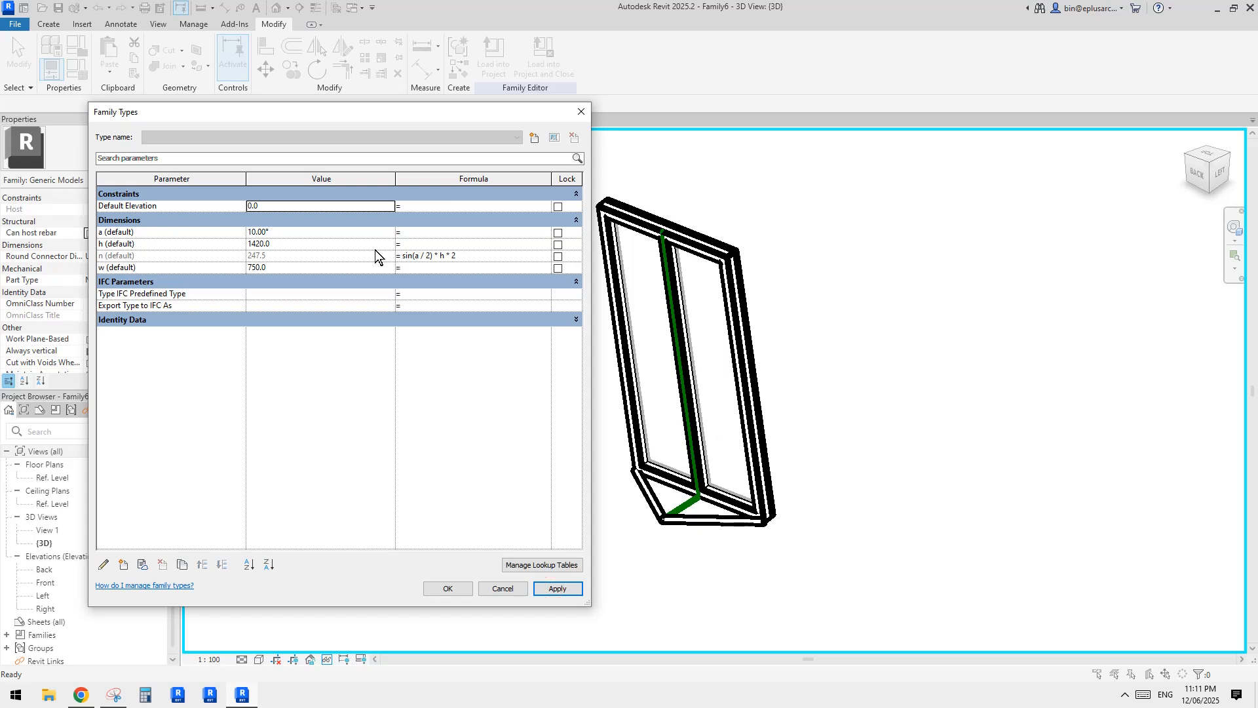
{"action": "left_click", "coordinate": [325, 234]}
{"action": "type", "text": "20"}
{"action": "left_click", "coordinate": [558, 588]}
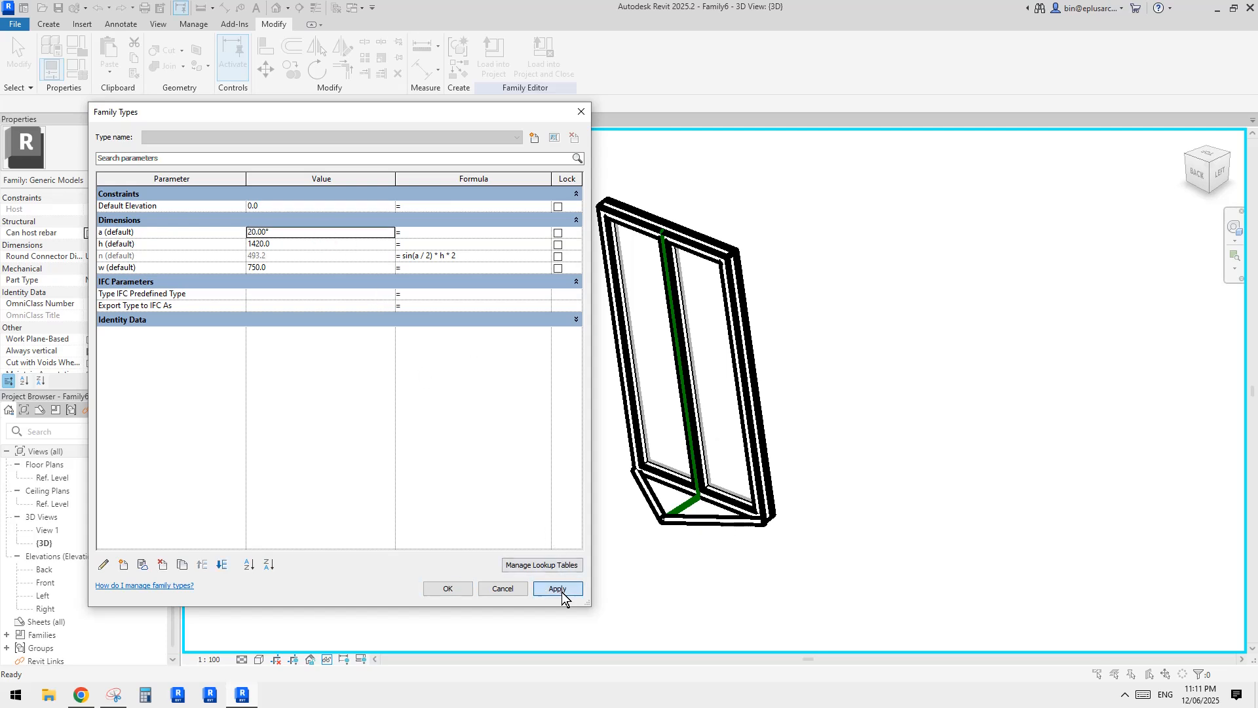
Step: Set the panel's height h to 1800 and width w to 900, and inspect the combined panel and arm
{"action": "left_click", "coordinate": [291, 244]}
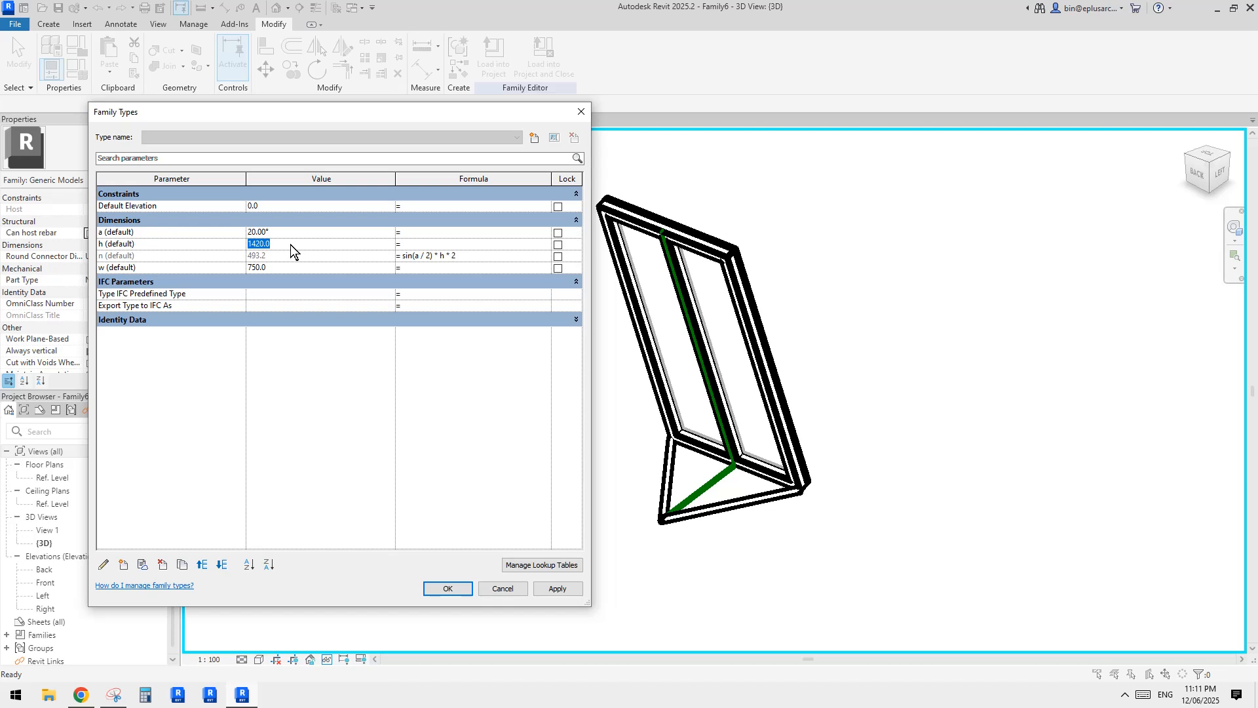
{"action": "type", "text": "1800"}
{"action": "left_click", "coordinate": [557, 588]}
{"action": "left_click", "coordinate": [280, 268]}
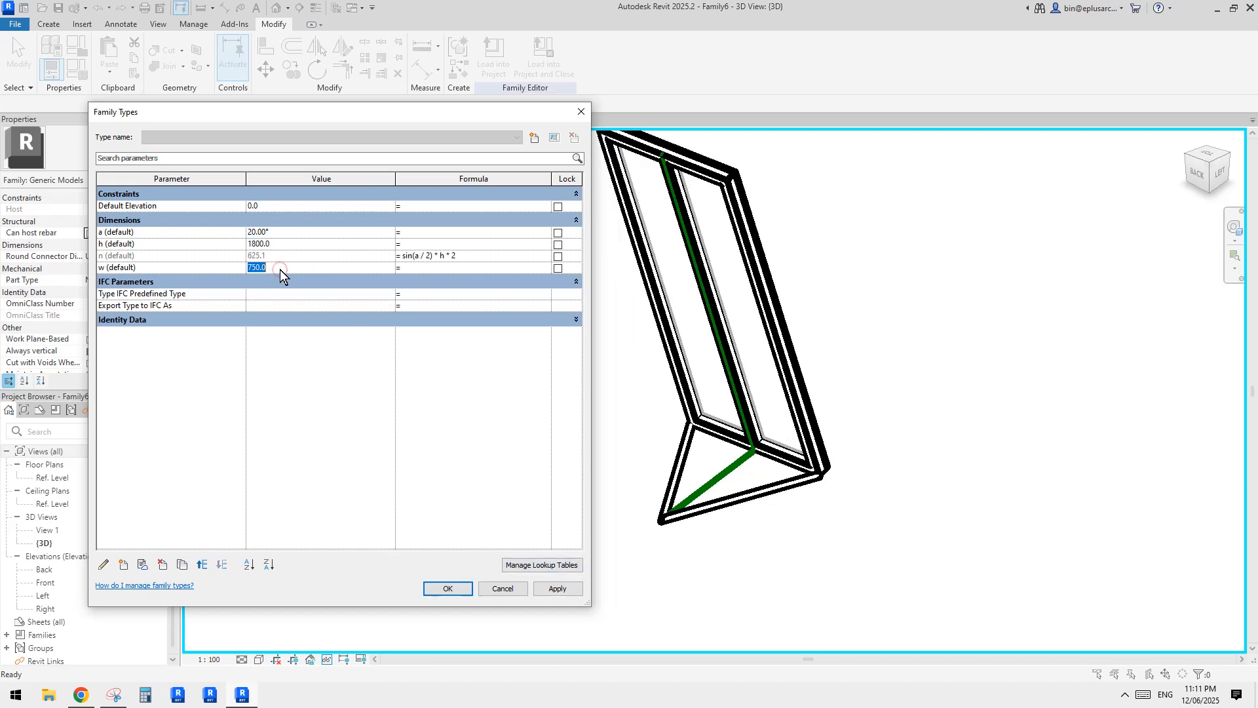
{"action": "type", "text": "900"}
{"action": "left_click", "coordinate": [552, 585]}
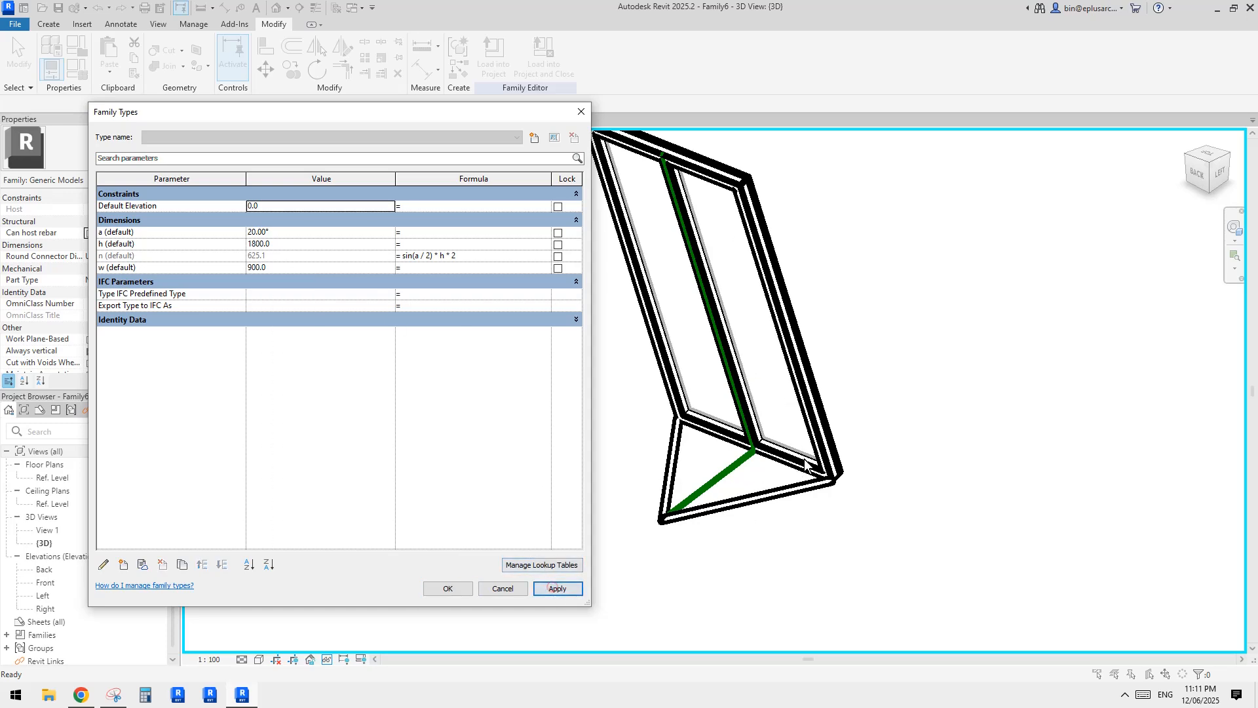
{"action": "left_click", "coordinate": [449, 589]}
{"action": "mouse_move", "coordinate": [691, 452]}
{"action": "middle_mouse_down", "text": "shift"}
{"action": "mouse_move", "coordinate": [812, 441]}
{"action": "mouse_move", "coordinate": [654, 444]}
{"action": "mouse_move", "coordinate": [695, 454]}
{"action": "mouse_move", "coordinate": [669, 462]}
{"action": "middle_mouse_up", "text": "shift"}
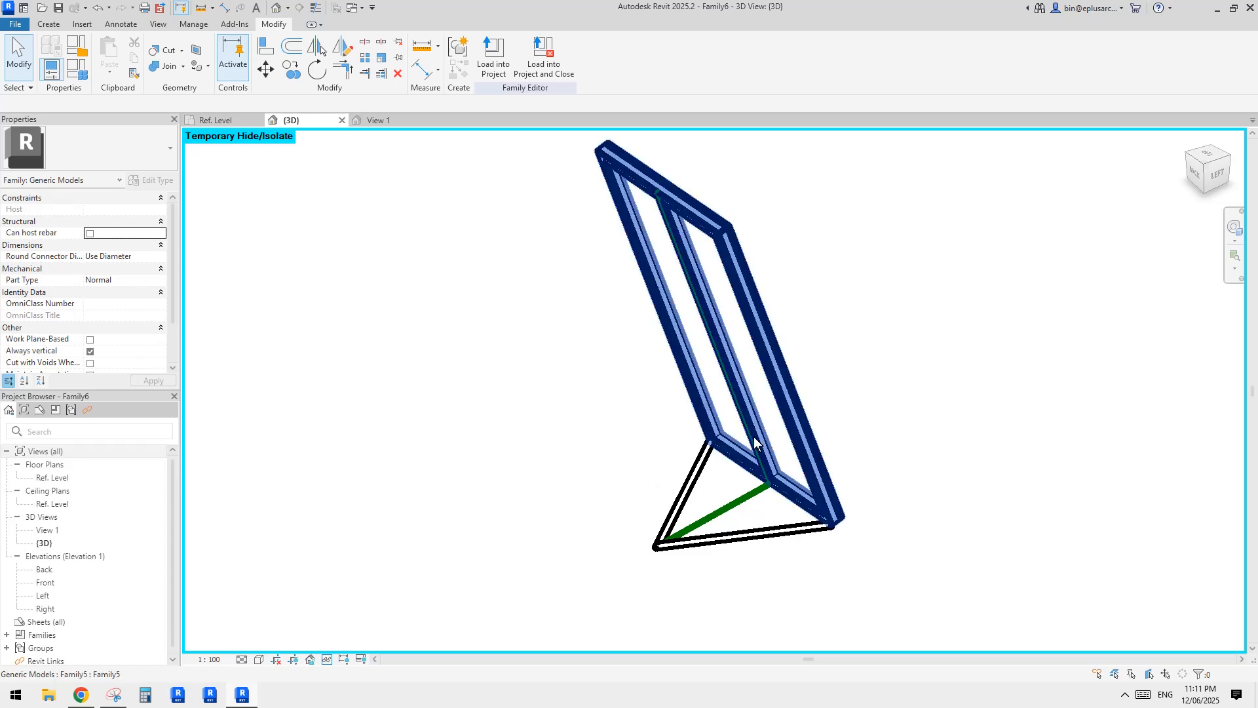
Step: Create a new family from the Metric Curtain Wall Panel template
{"action": "left_click", "coordinate": [16, 27]}
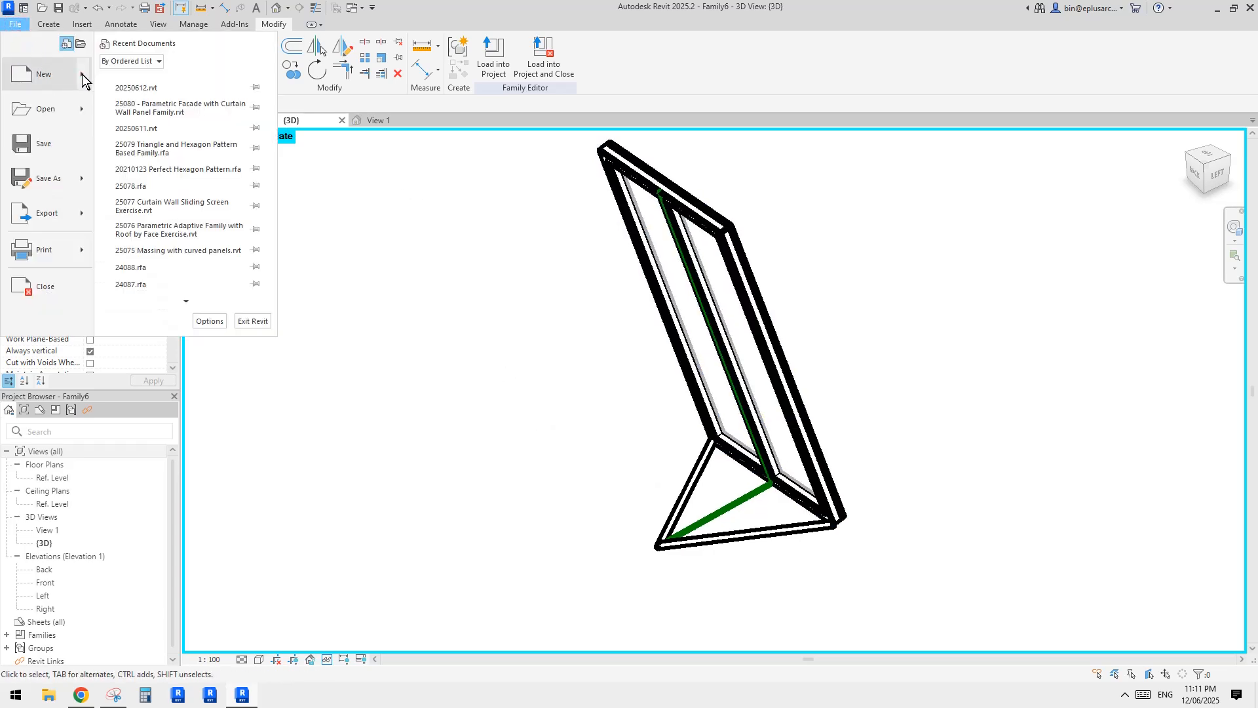
{"action": "mouse_move", "coordinate": [81, 74]}
{"action": "left_click", "coordinate": [175, 116]}
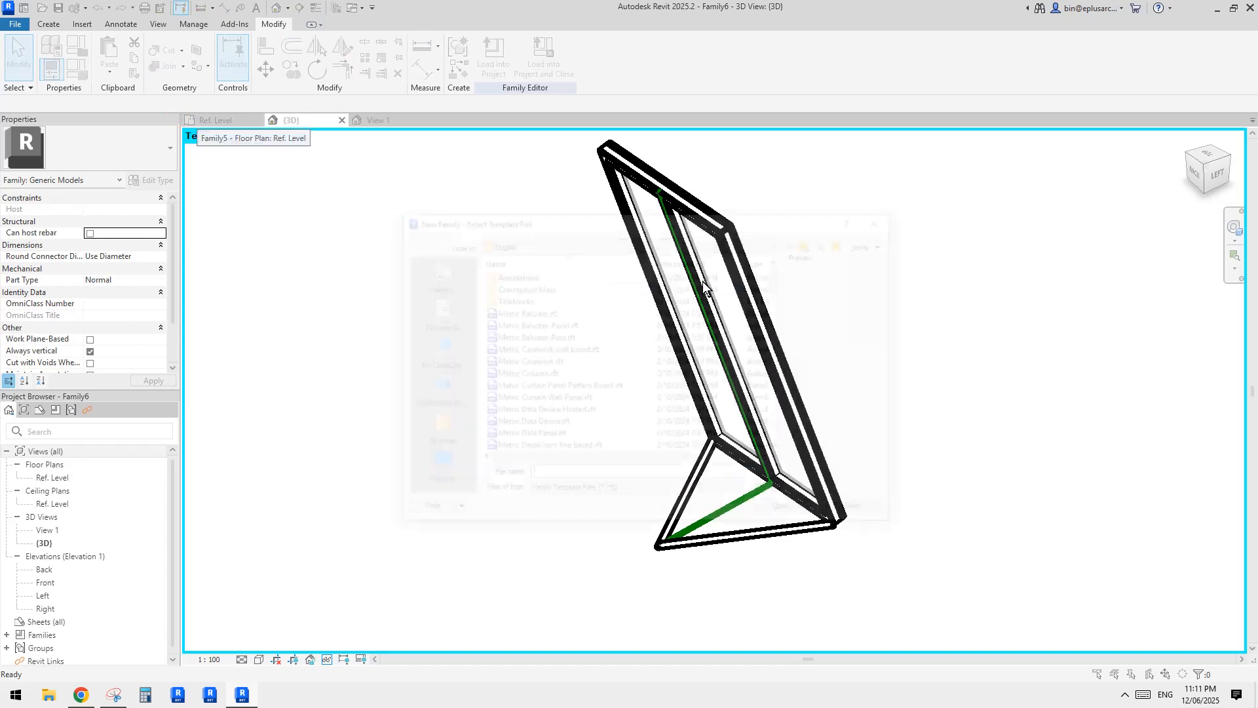
{"action": "left_click", "coordinate": [779, 317]}
{"action": "left_click", "coordinate": [783, 280]}
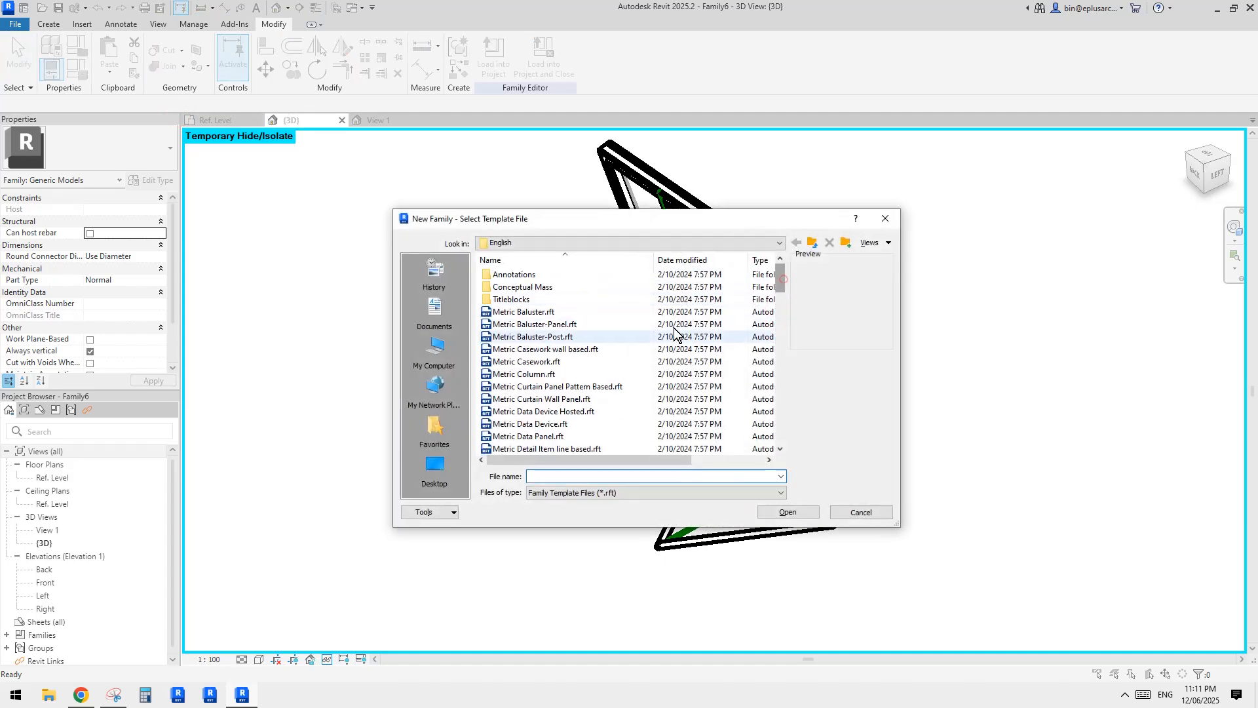
{"action": "double_click", "coordinate": [549, 401]}
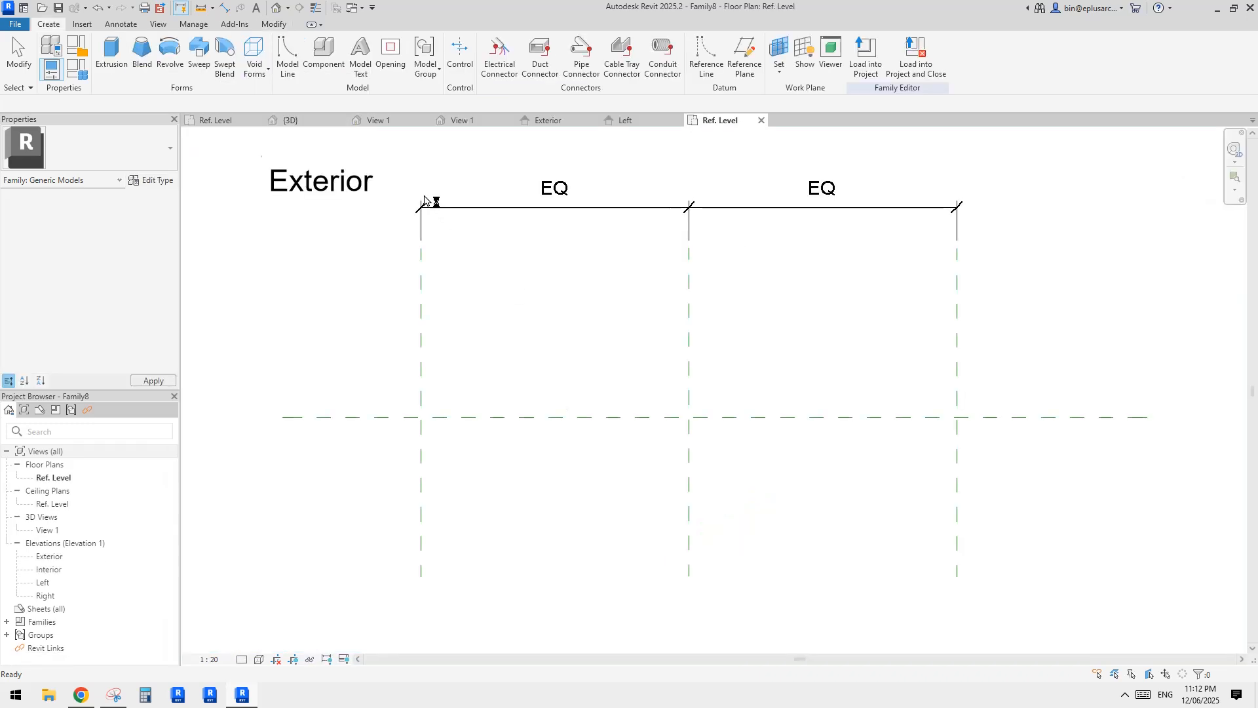
Step: Load Family6 into the new curtain panel family, Family8, and place it at the intersection of the centre reference planes
{"action": "left_click", "coordinate": [336, 8]}
{"action": "left_click", "coordinate": [306, 122]}
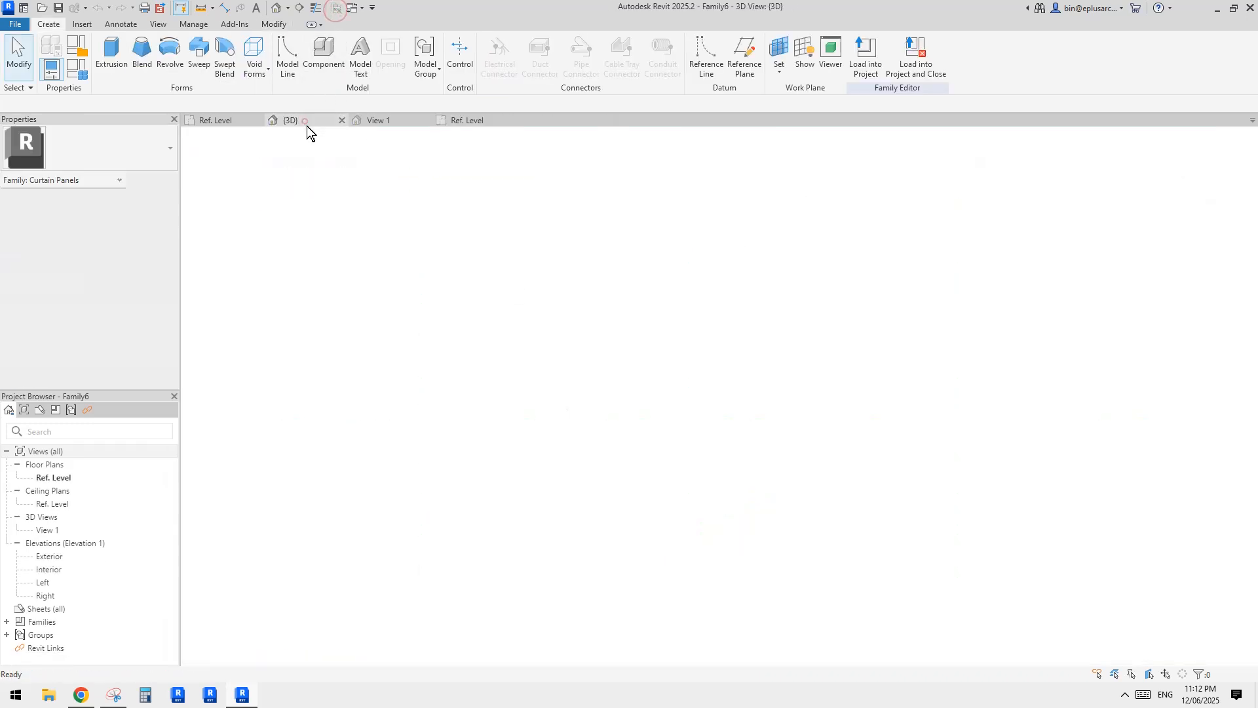
{"action": "left_click", "coordinate": [494, 59]}
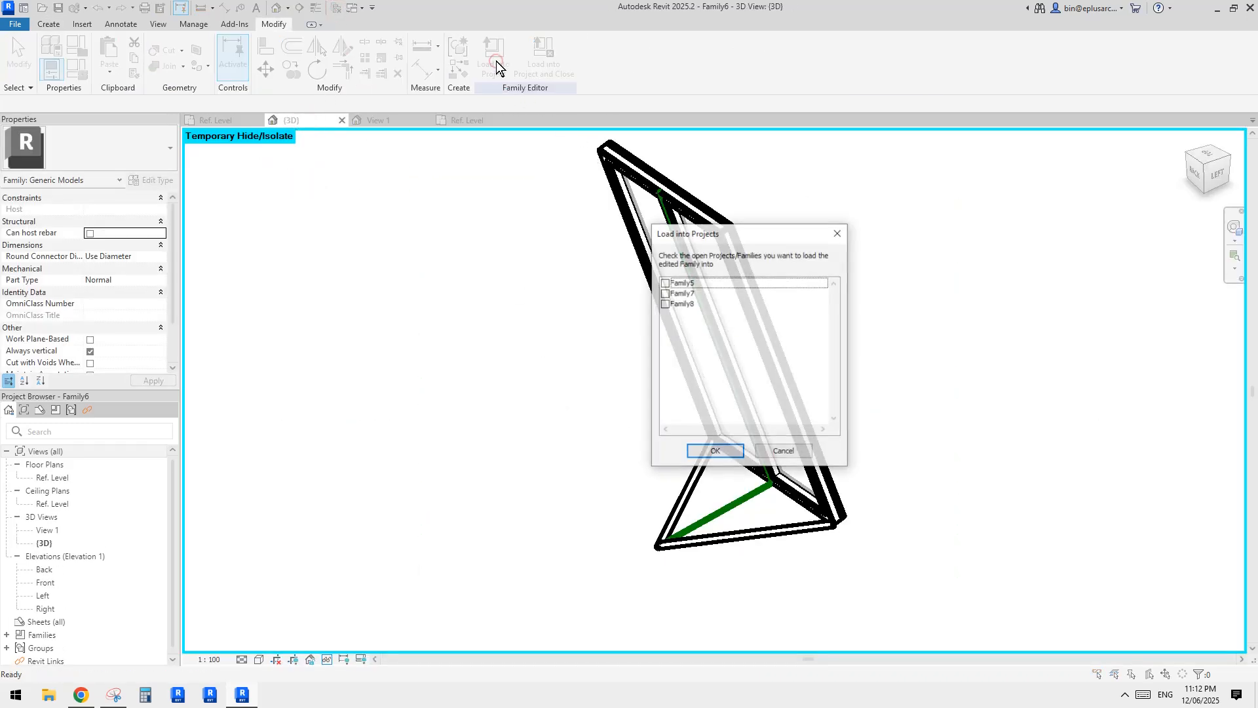
{"action": "left_click", "coordinate": [665, 304]}
{"action": "left_click", "coordinate": [729, 454]}
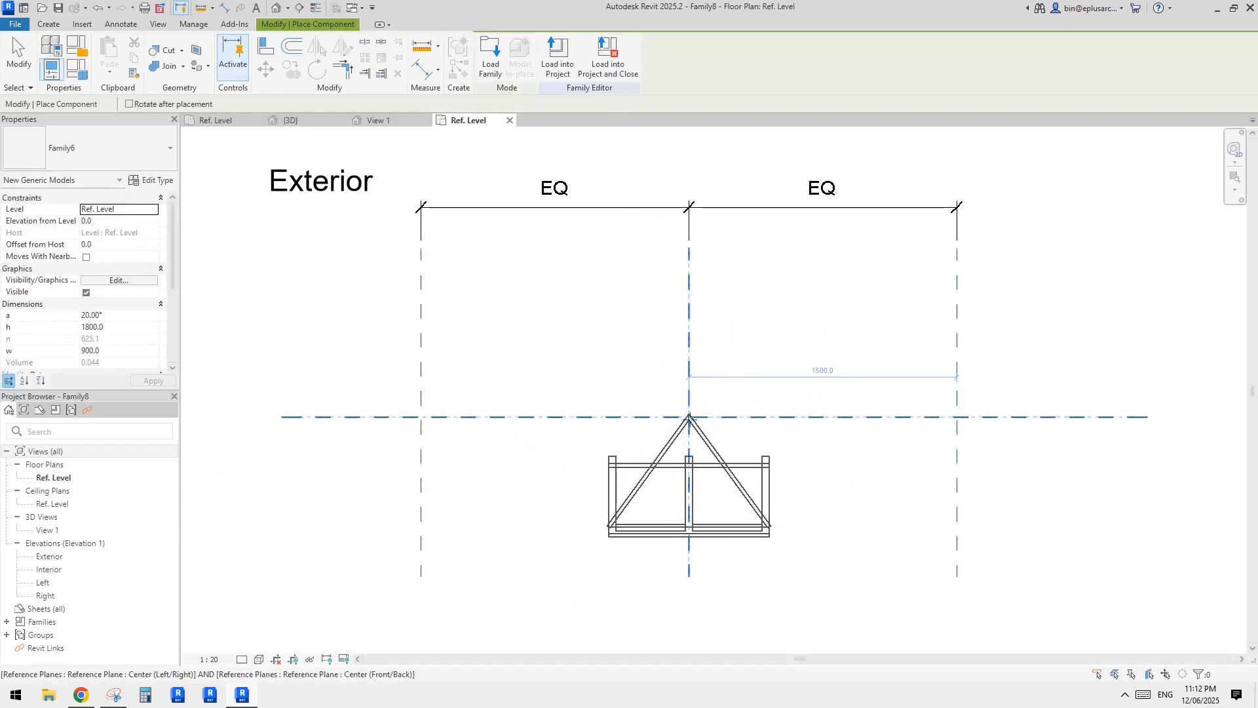
{"action": "left_click", "coordinate": [688, 417]}
{"action": "key", "text": "Escape"}
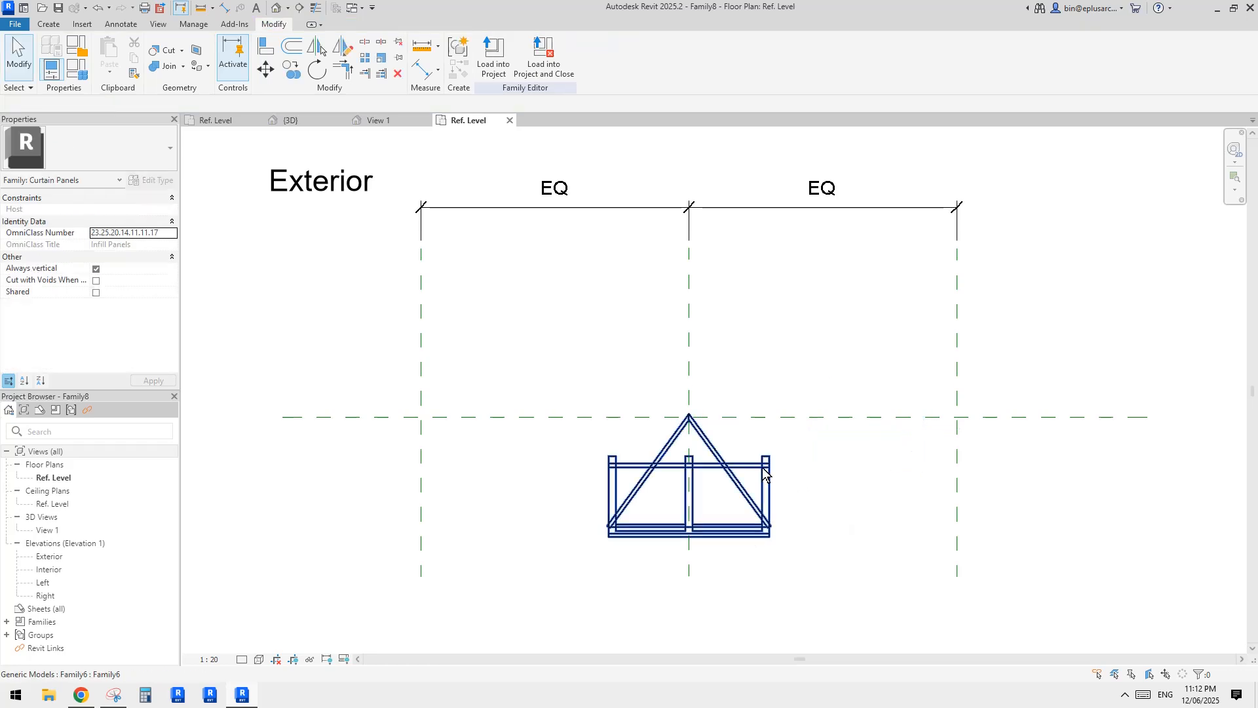
Step: Edit the placed Family6 and draw vertical reference planes about 707 mm left and 820 mm right of centre in its Ref. Level plan
{"action": "middle_click_drag", "start_coordinate": [695, 511], "coordinate": [702, 481]}
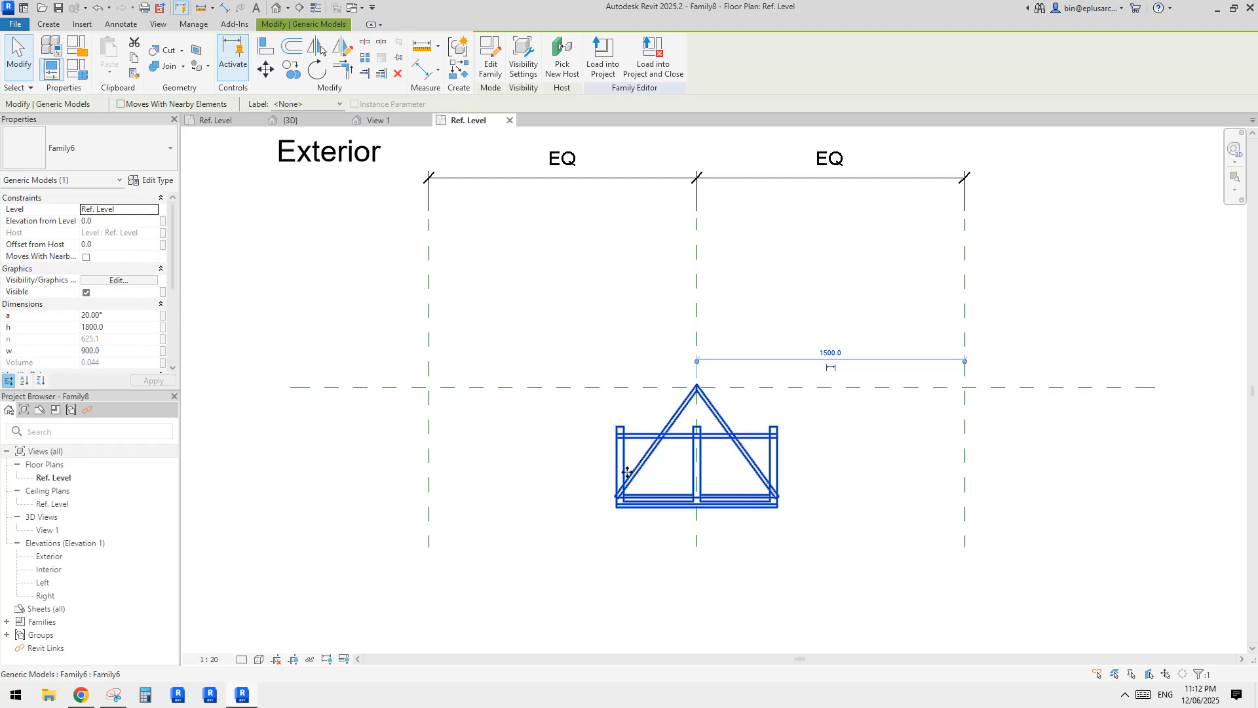
{"action": "left_click", "coordinate": [491, 60]}
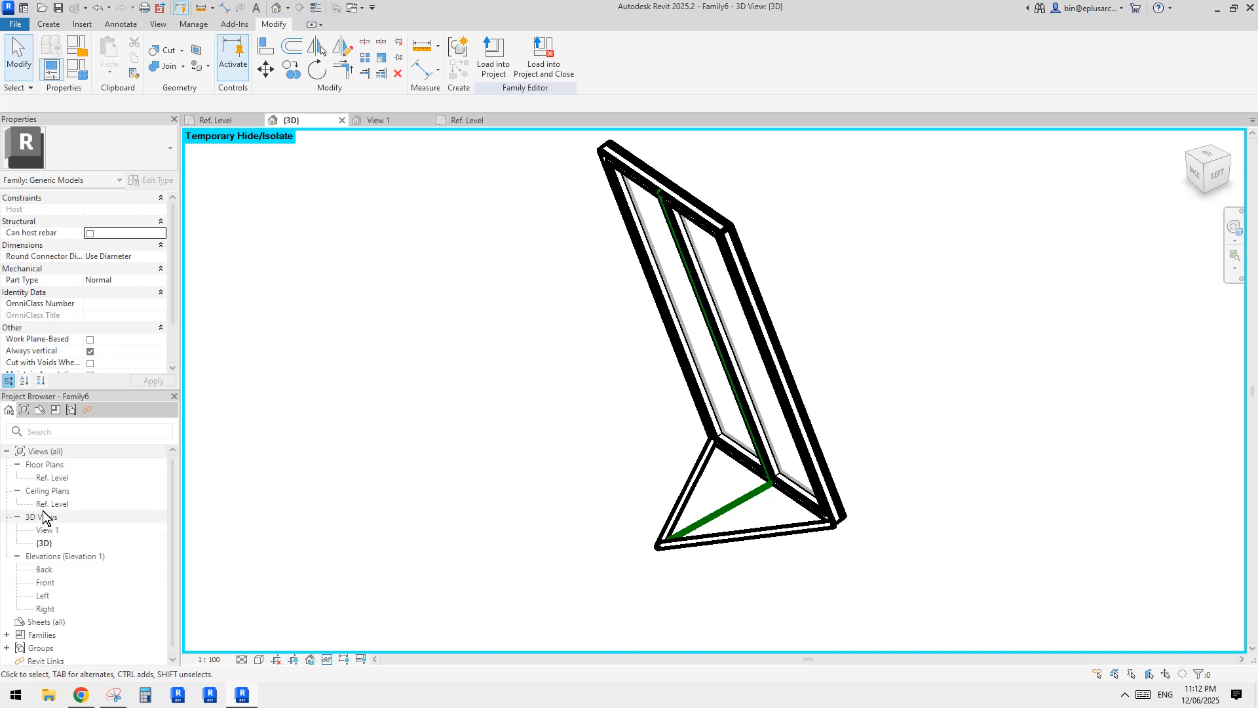
{"action": "double_click", "coordinate": [55, 478]}
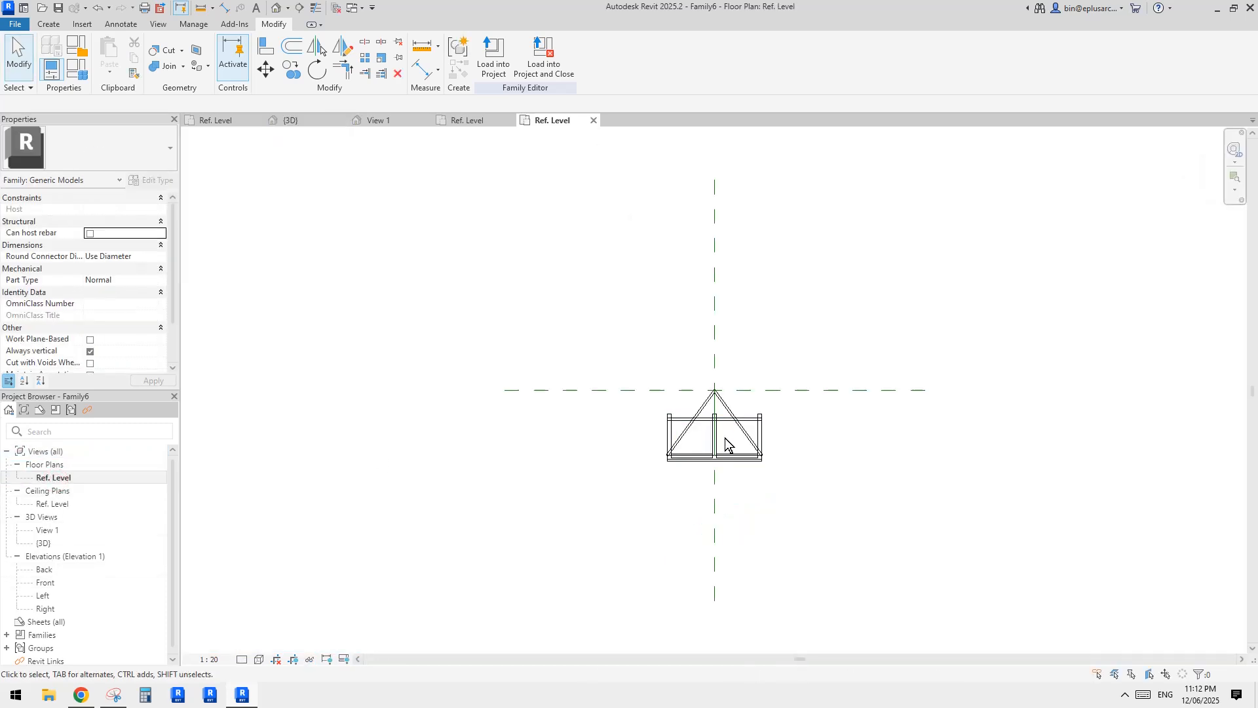
{"action": "key", "text": "r"}
{"action": "key", "text": "p"}
{"action": "left_click", "coordinate": [639, 326]}
{"action": "left_click", "coordinate": [639, 501]}
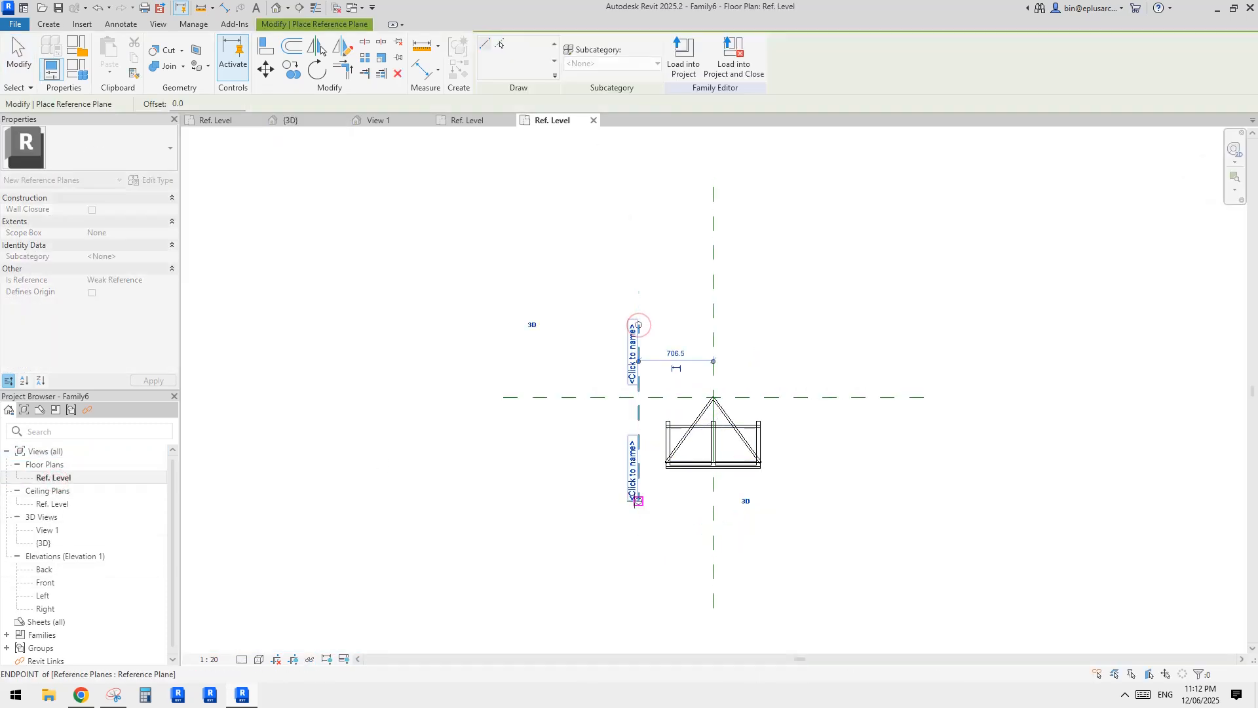
{"action": "left_click", "coordinate": [800, 326]}
Step: Dimension the two new reference planes with the centre plane and make the spacing equal
{"action": "key", "text": "d"}
{"action": "key", "text": "i"}
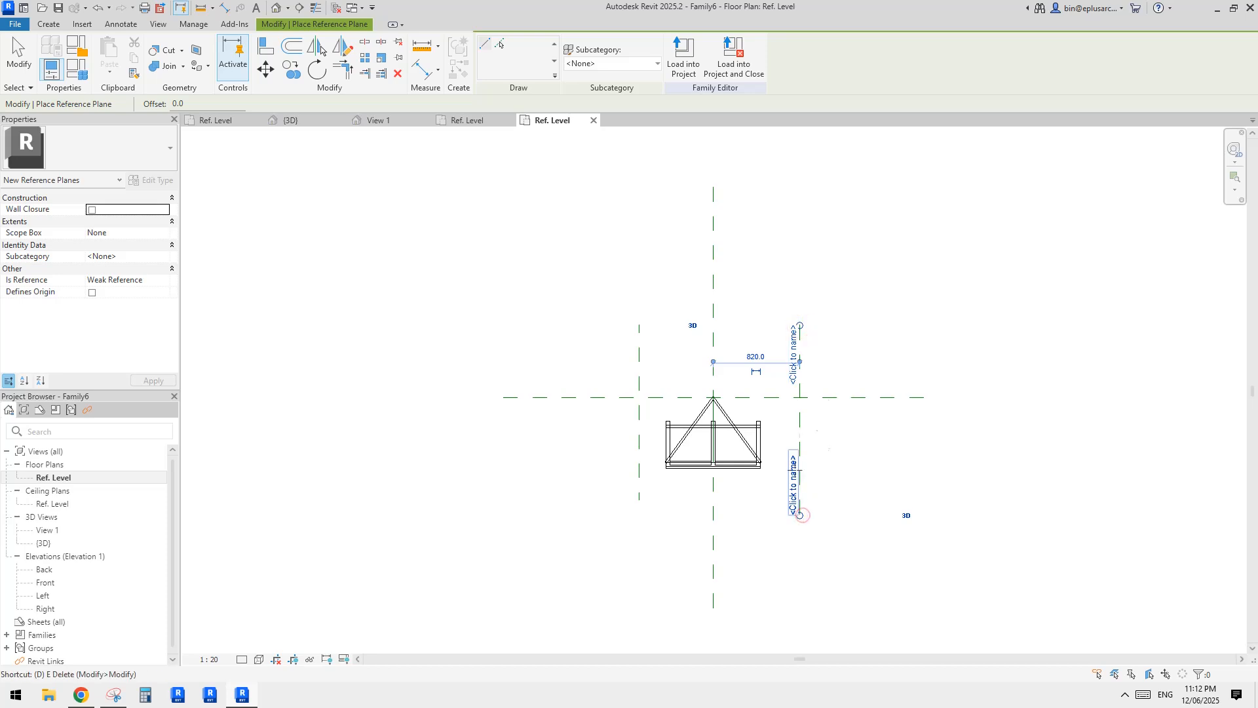
{"action": "left_click", "coordinate": [800, 364]}
{"action": "left_click", "coordinate": [712, 354]}
{"action": "left_click", "coordinate": [639, 353]}
{"action": "left_click", "coordinate": [668, 279]}
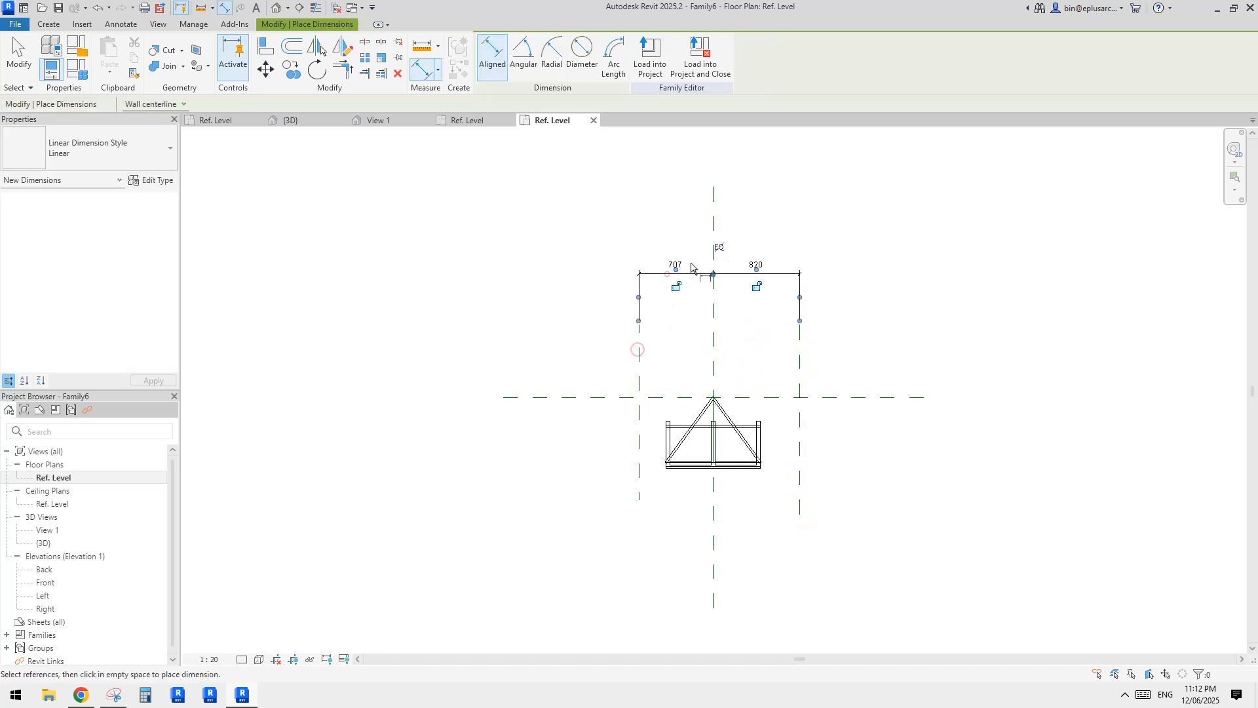
{"action": "left_click", "coordinate": [718, 243]}
Step: Dimension the overall distance between the two outer reference planes and label it with parameter w
{"action": "left_click", "coordinate": [800, 354]}
{"action": "left_click", "coordinate": [627, 354]}
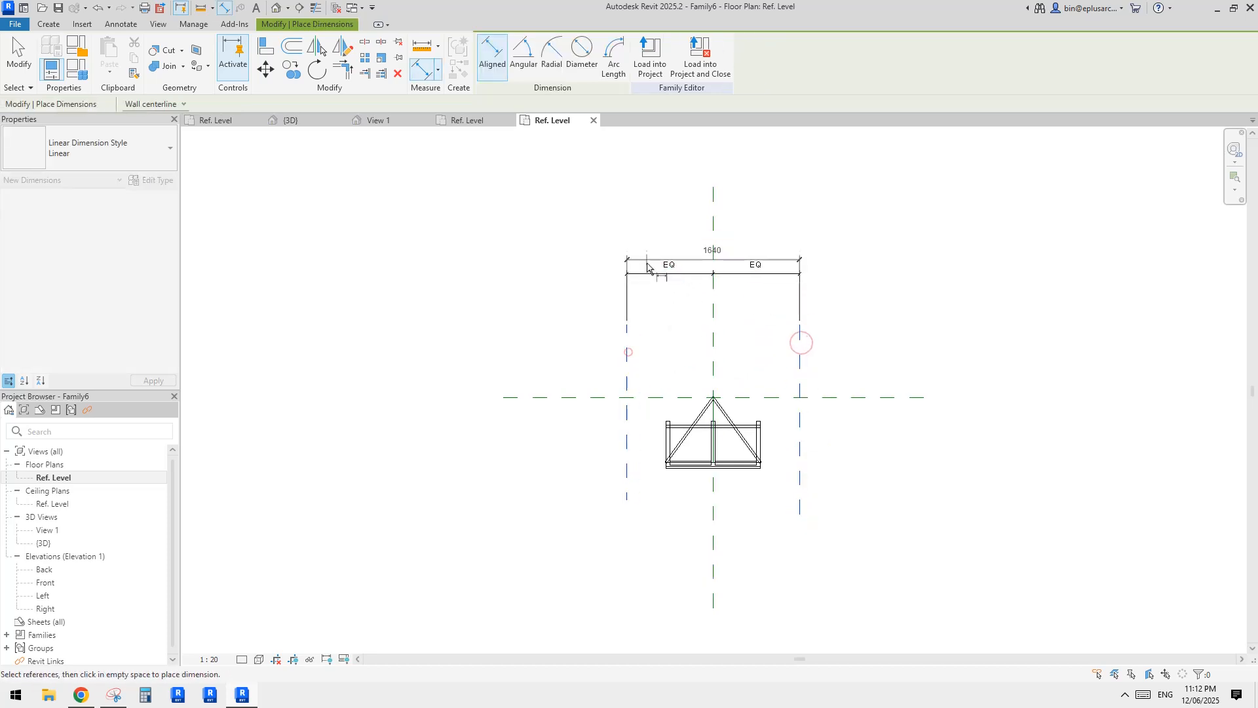
{"action": "left_click", "coordinate": [703, 237]}
{"action": "key", "text": "Escape"}
{"action": "left_click", "coordinate": [580, 55]}
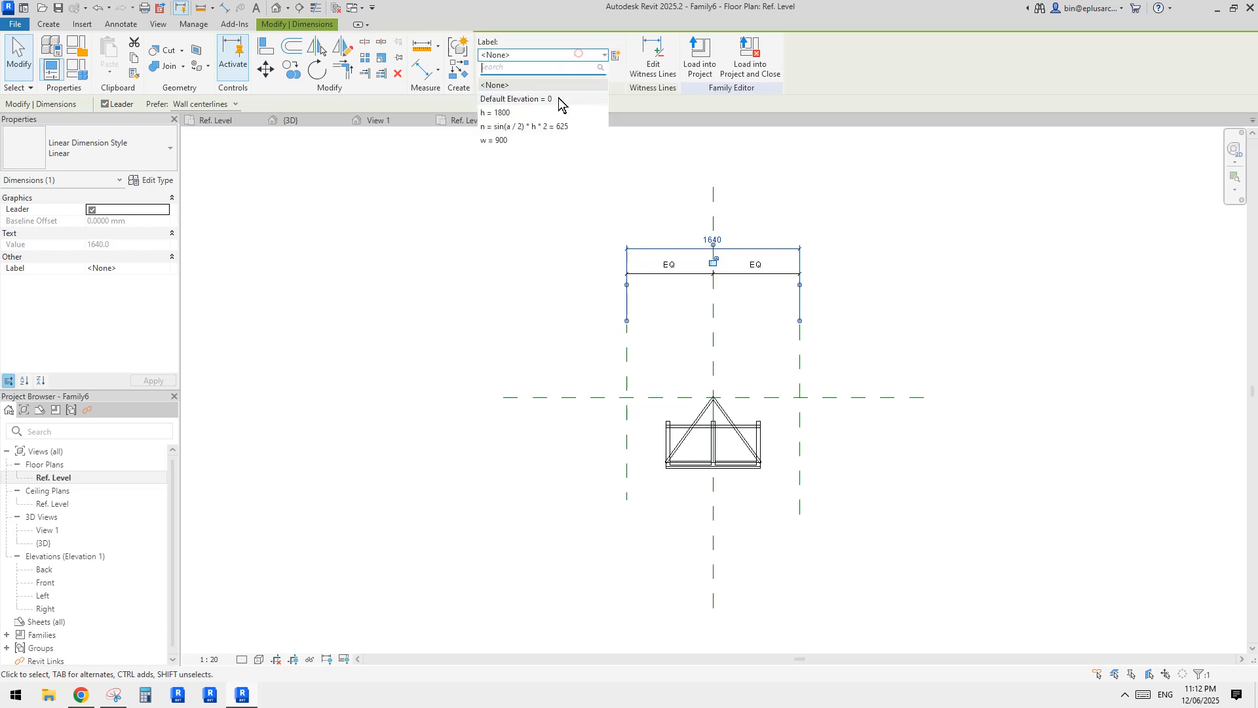
{"action": "left_click", "coordinate": [499, 114]}
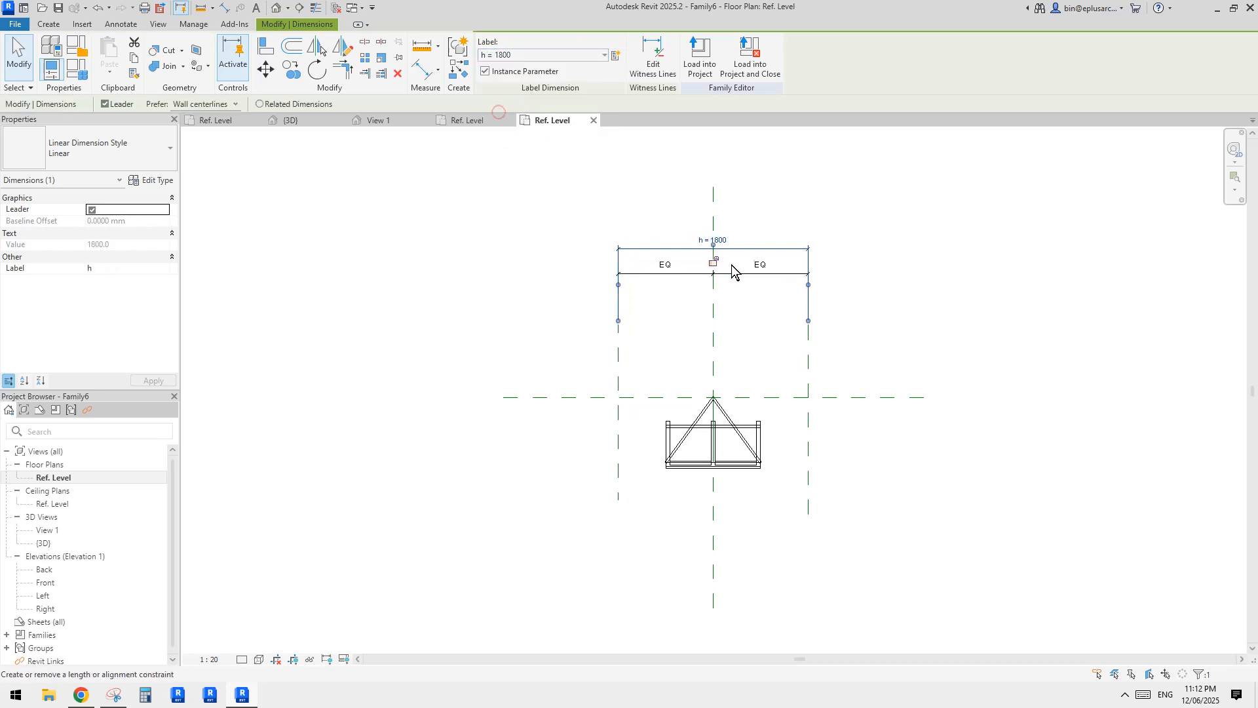
{"action": "left_click", "coordinate": [481, 55]}
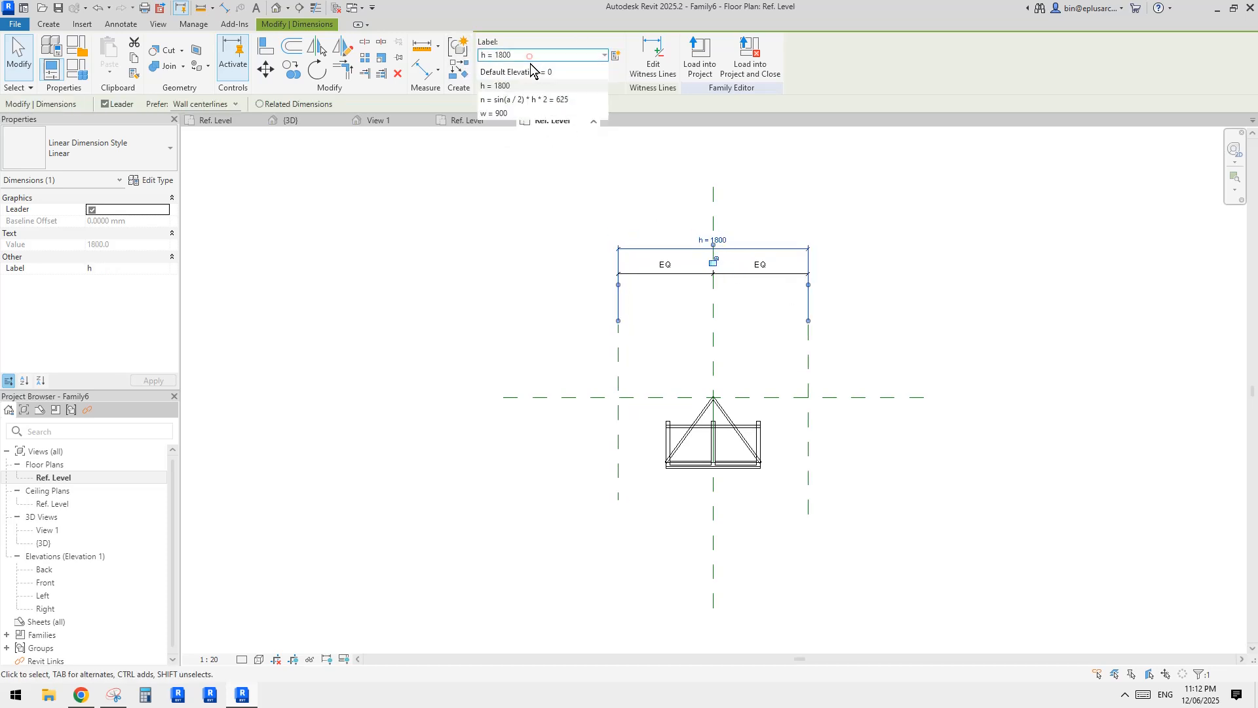
{"action": "left_click", "coordinate": [500, 139]}
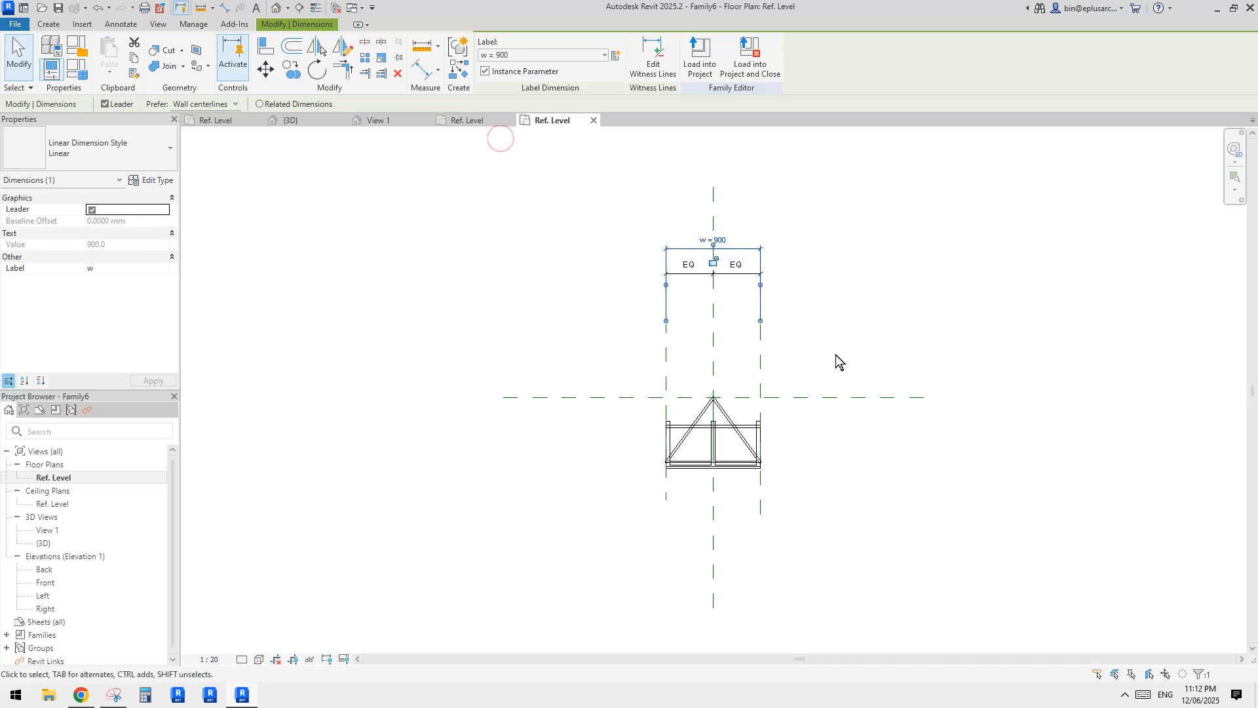
Step: Reload Family6 into Family8, overwriting the existing version
{"action": "scroll", "coordinate": [773, 351], "scroll_direction": "up", "scroll_amount": 1}
{"action": "left_click", "coordinate": [702, 75]}
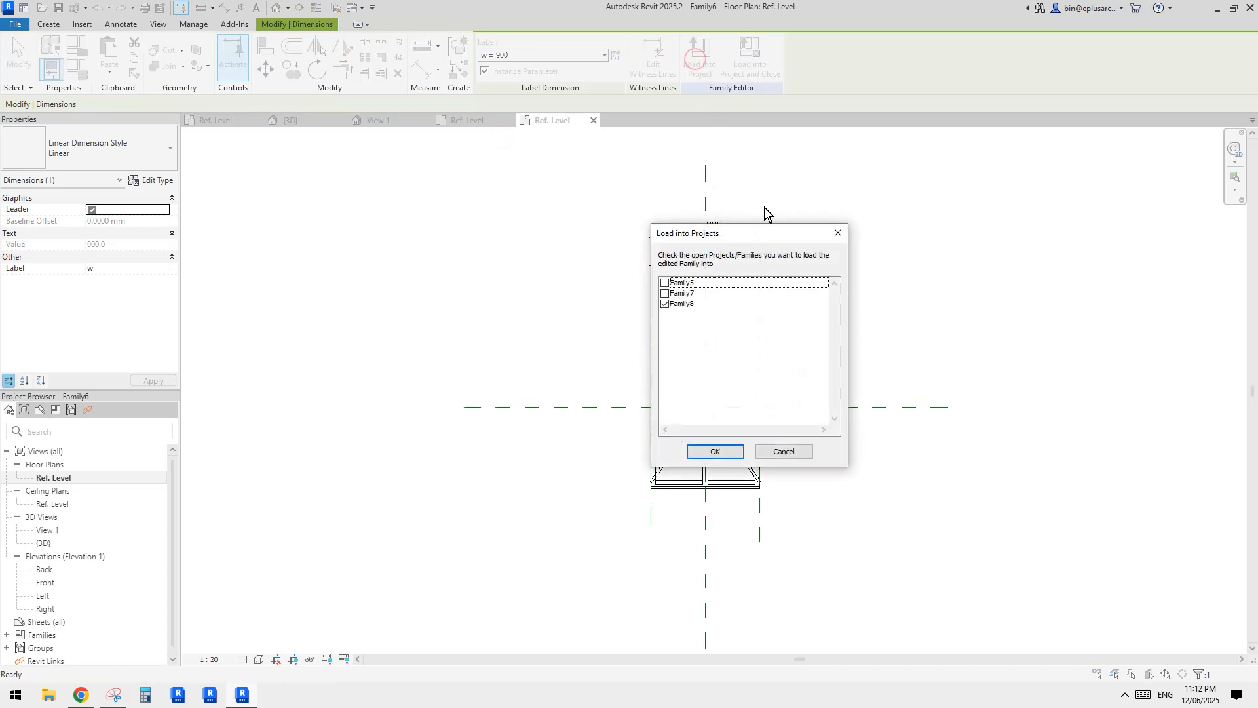
{"action": "left_click", "coordinate": [725, 447]}
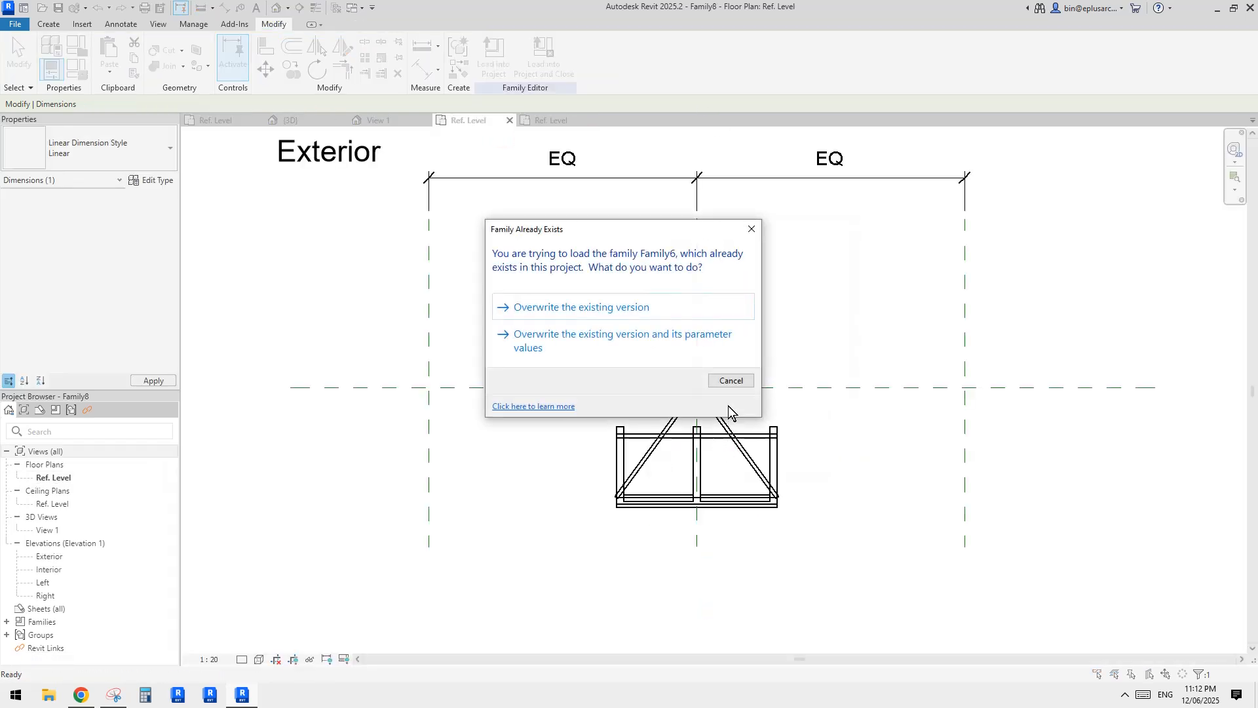
{"action": "left_click", "coordinate": [606, 316]}
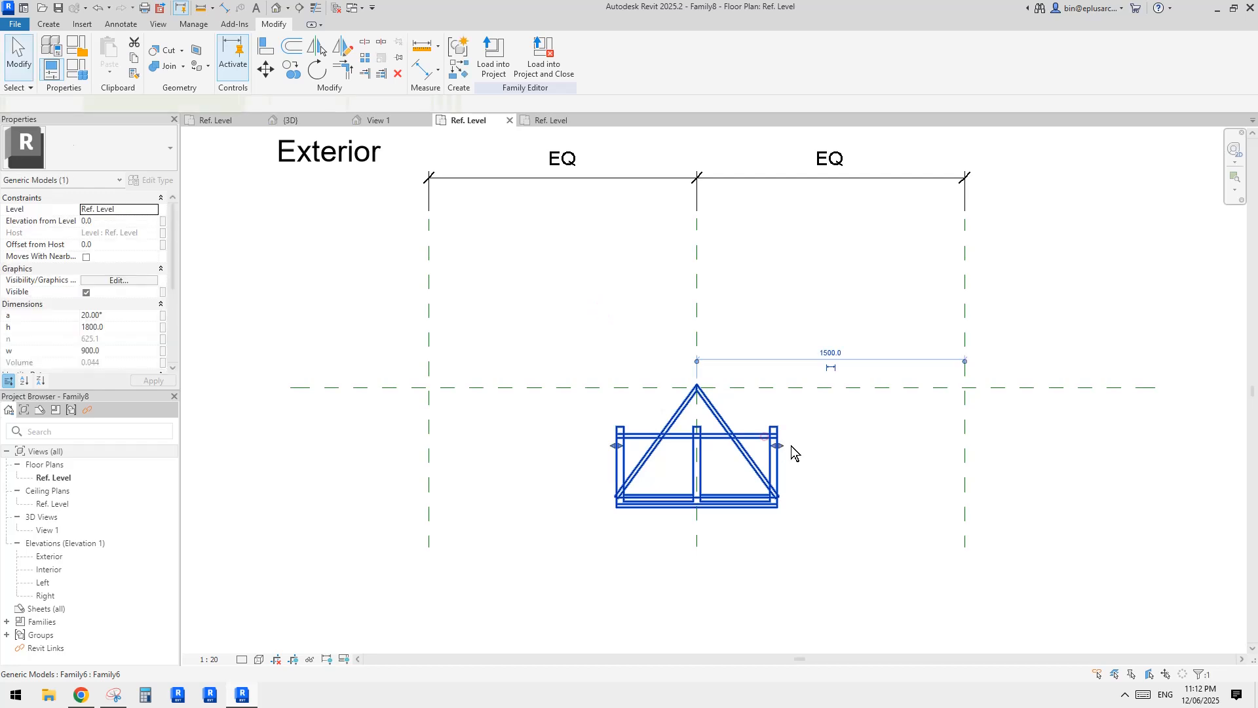
Step: Stretch both sides of the placed panel to the curtain panel's outer reference planes, and check it in the Left elevation
{"action": "left_click_drag", "start_coordinate": [781, 448], "coordinate": [965, 432]}
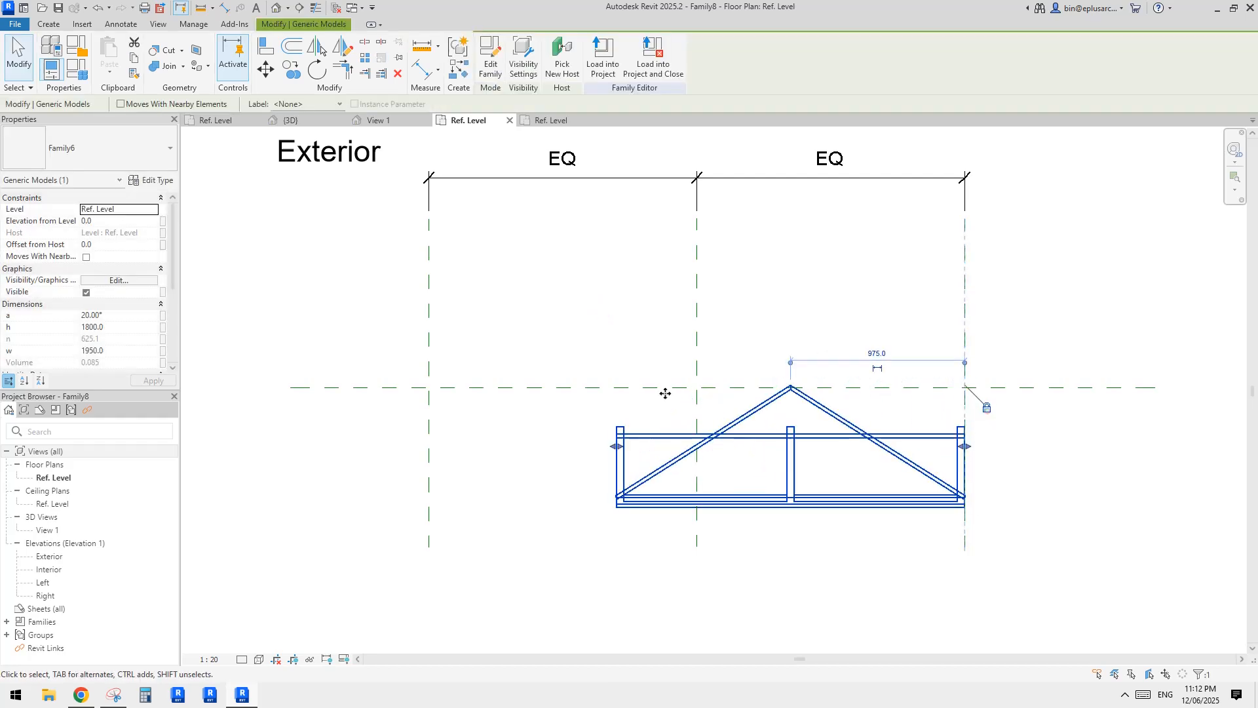
{"action": "left_click_drag", "start_coordinate": [618, 447], "coordinate": [429, 447]}
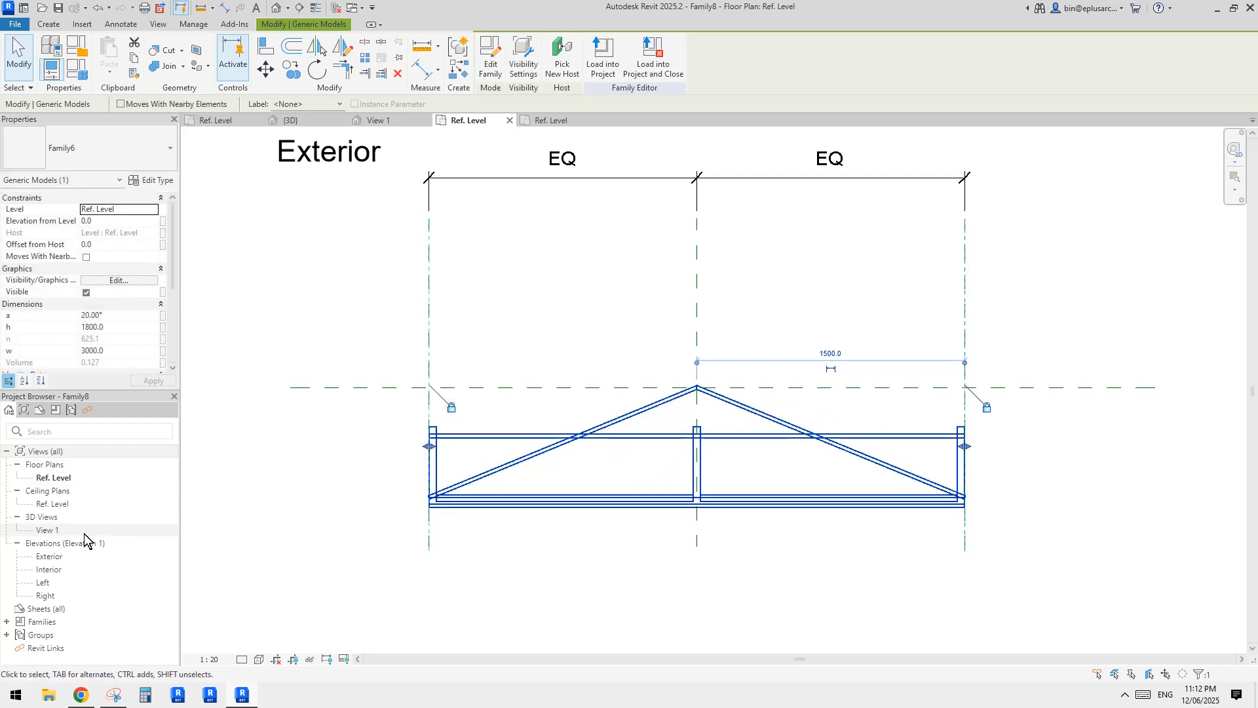
{"action": "double_click", "coordinate": [44, 582]}
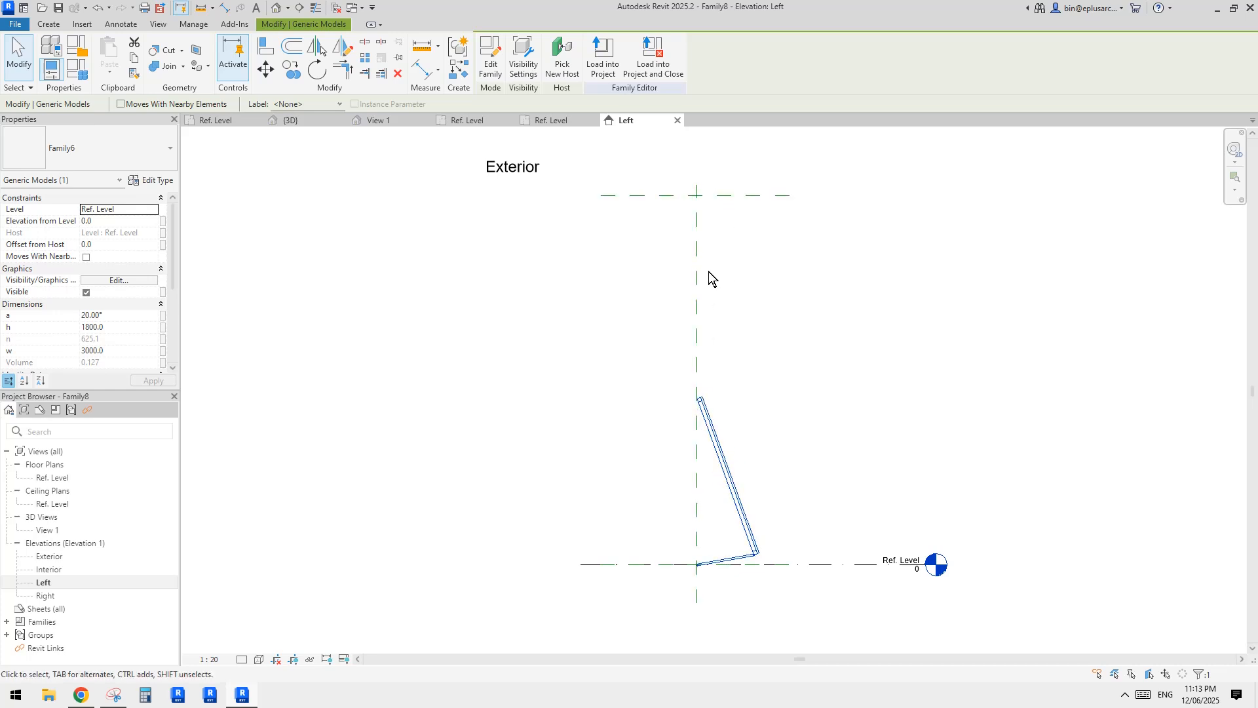
Step: Edit Family6 from the placed panel and move the vertical h dimension farther from the panel in its Left elevation
{"action": "left_click", "coordinate": [490, 60]}
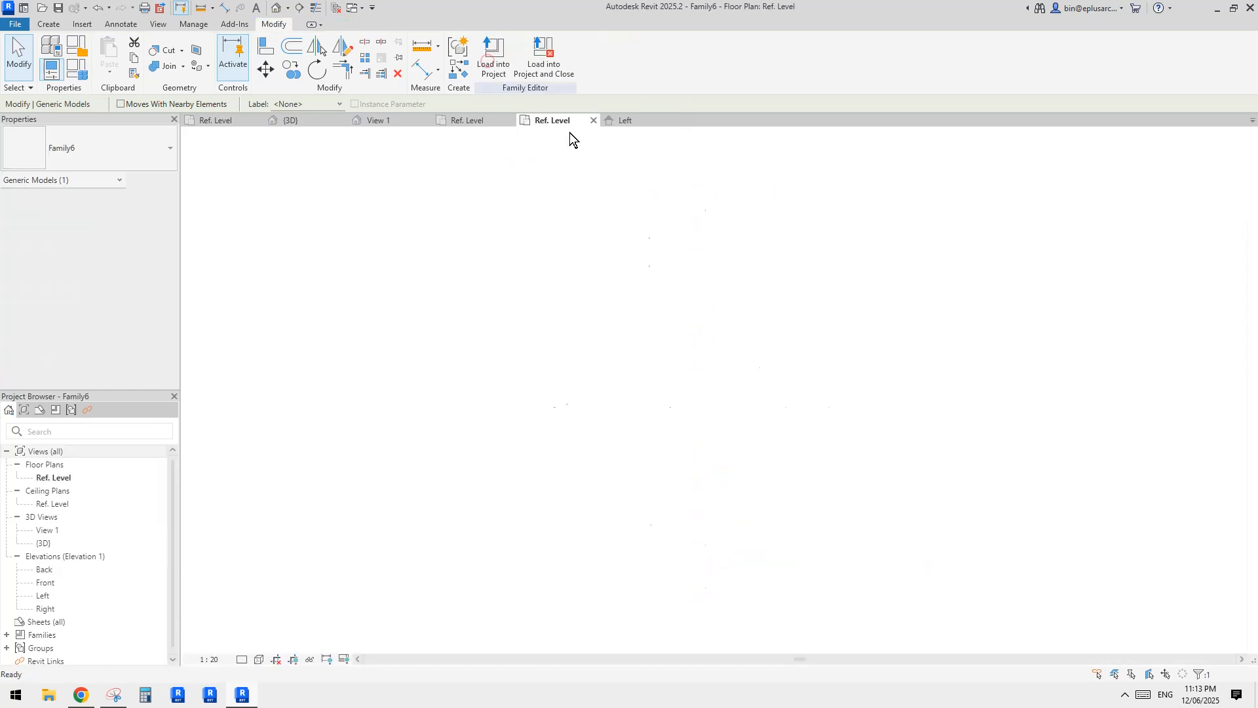
{"action": "double_click", "coordinate": [43, 595]}
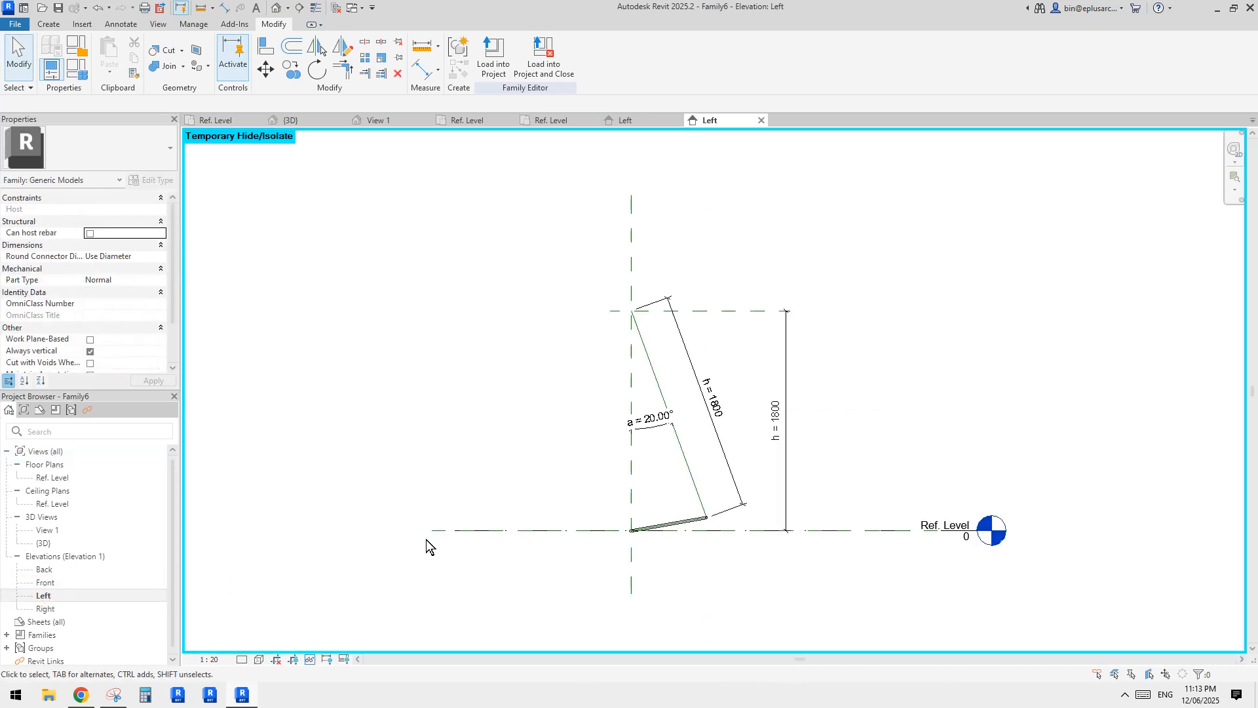
{"action": "left_click", "coordinate": [734, 314]}
{"action": "left_click", "coordinate": [787, 412]}
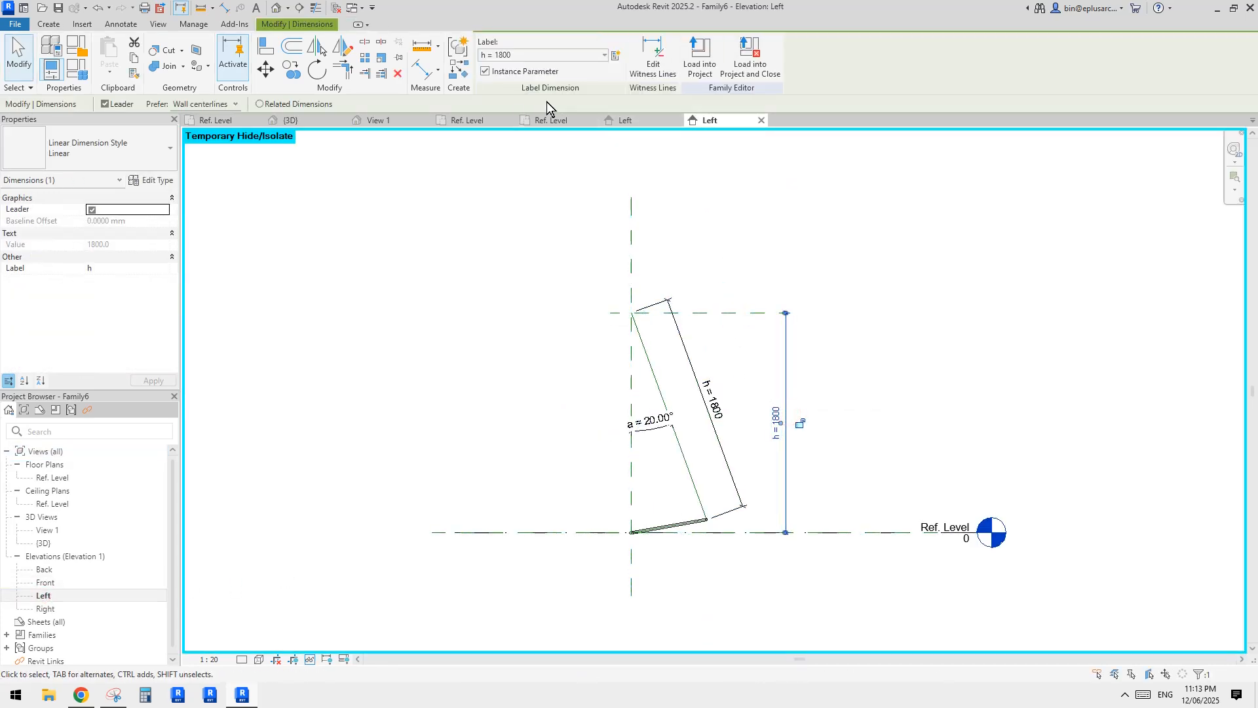
{"action": "scroll", "coordinate": [815, 476], "scroll_direction": "up", "scroll_amount": 1}
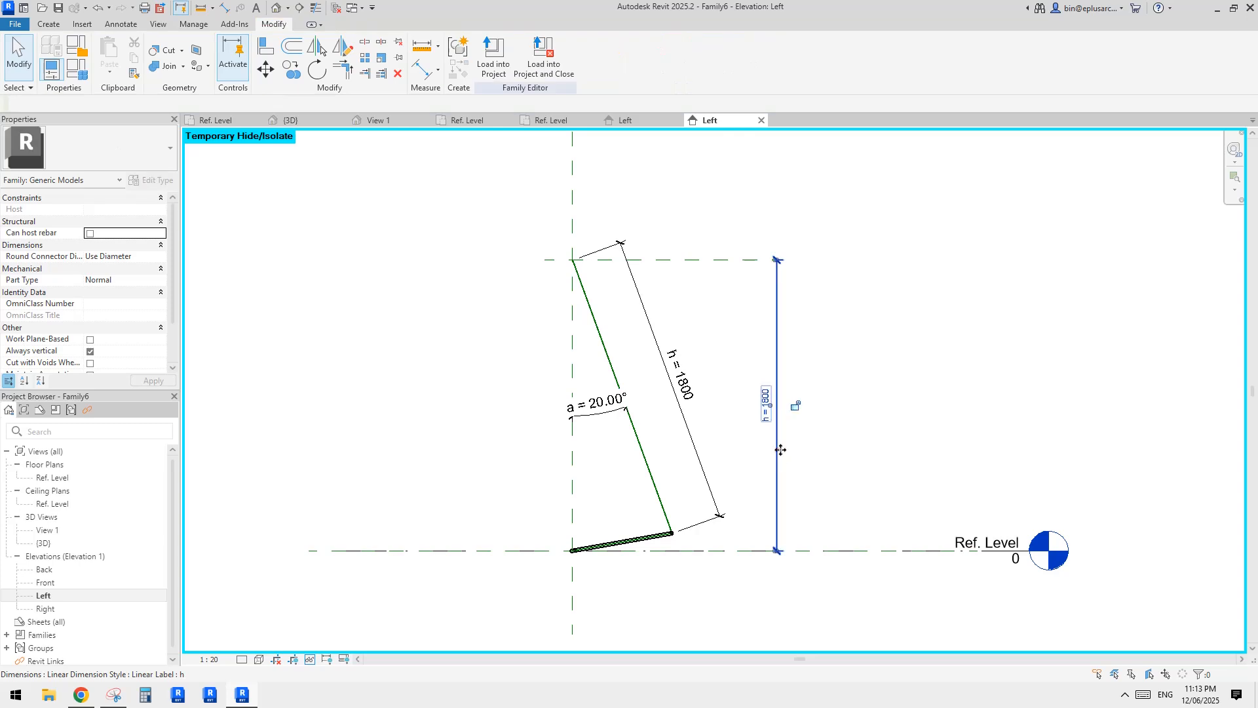
{"action": "left_click_drag", "start_coordinate": [778, 450], "coordinate": [831, 452]}
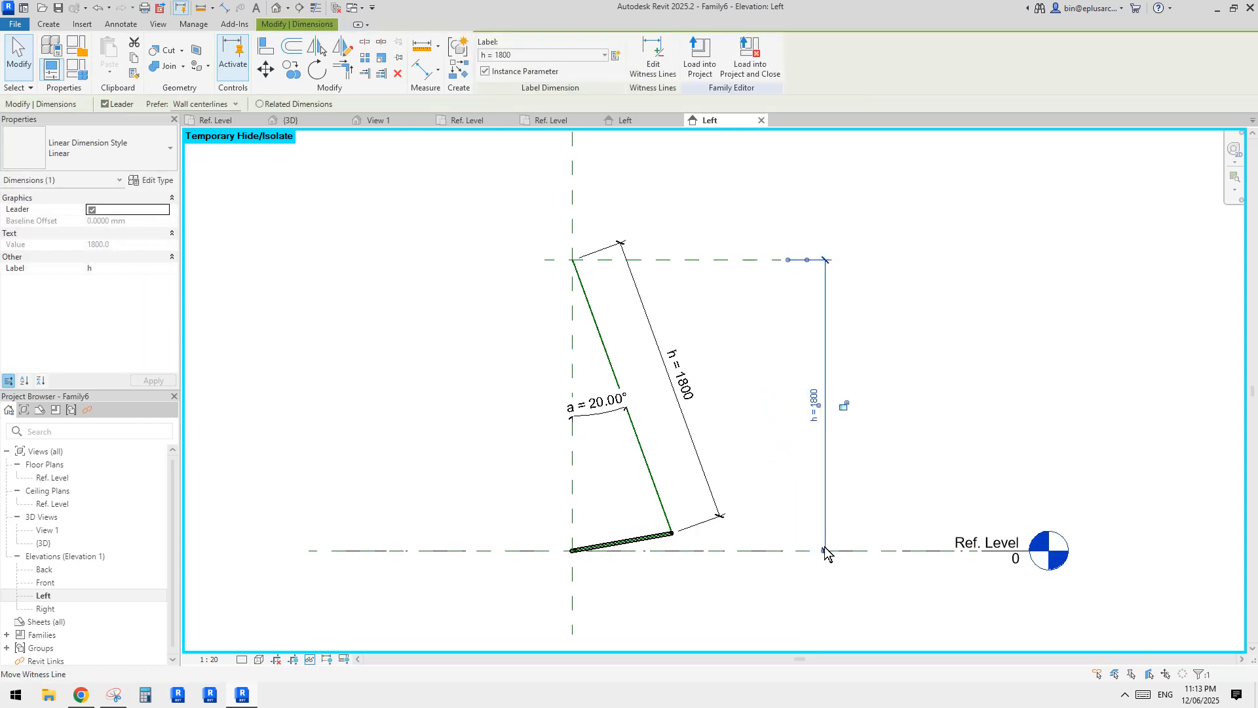
{"action": "left_click_drag", "start_coordinate": [823, 551], "coordinate": [778, 551]}
{"action": "left_click", "coordinate": [854, 420]}
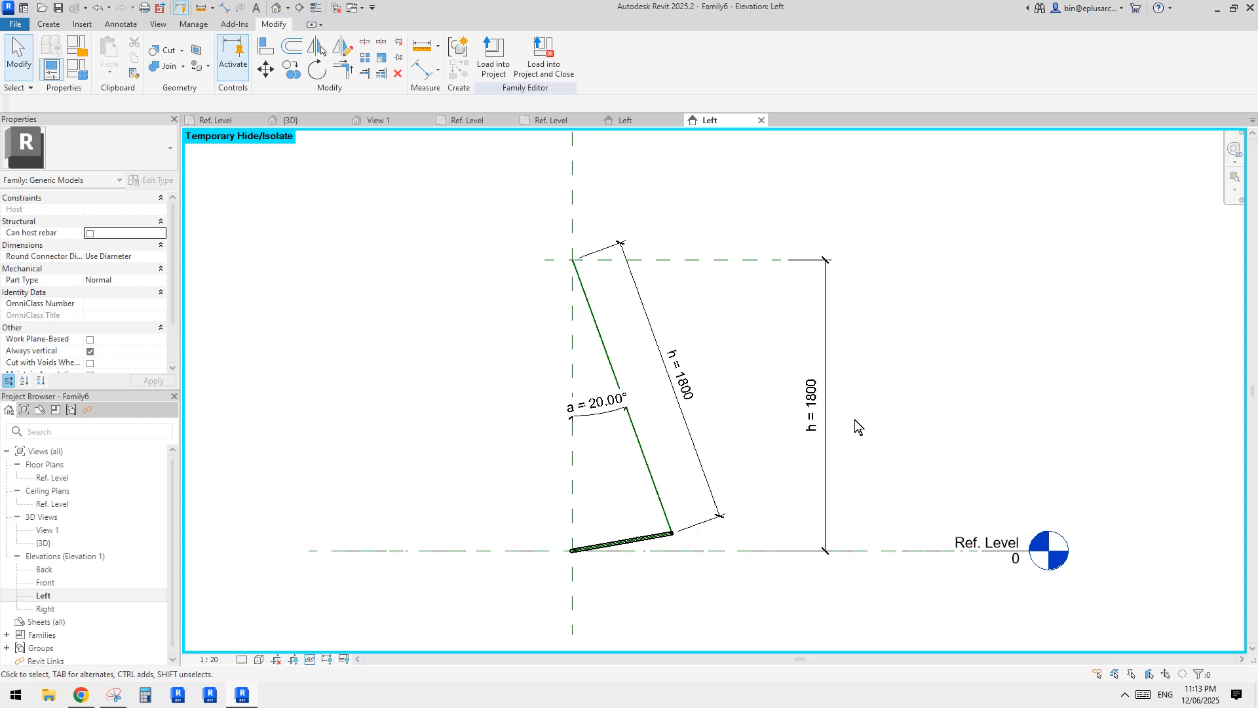
Step: Reattach the lower witness line of the vertical height dimension to the horizontal reference plane at the base
{"action": "left_click", "coordinate": [828, 492]}
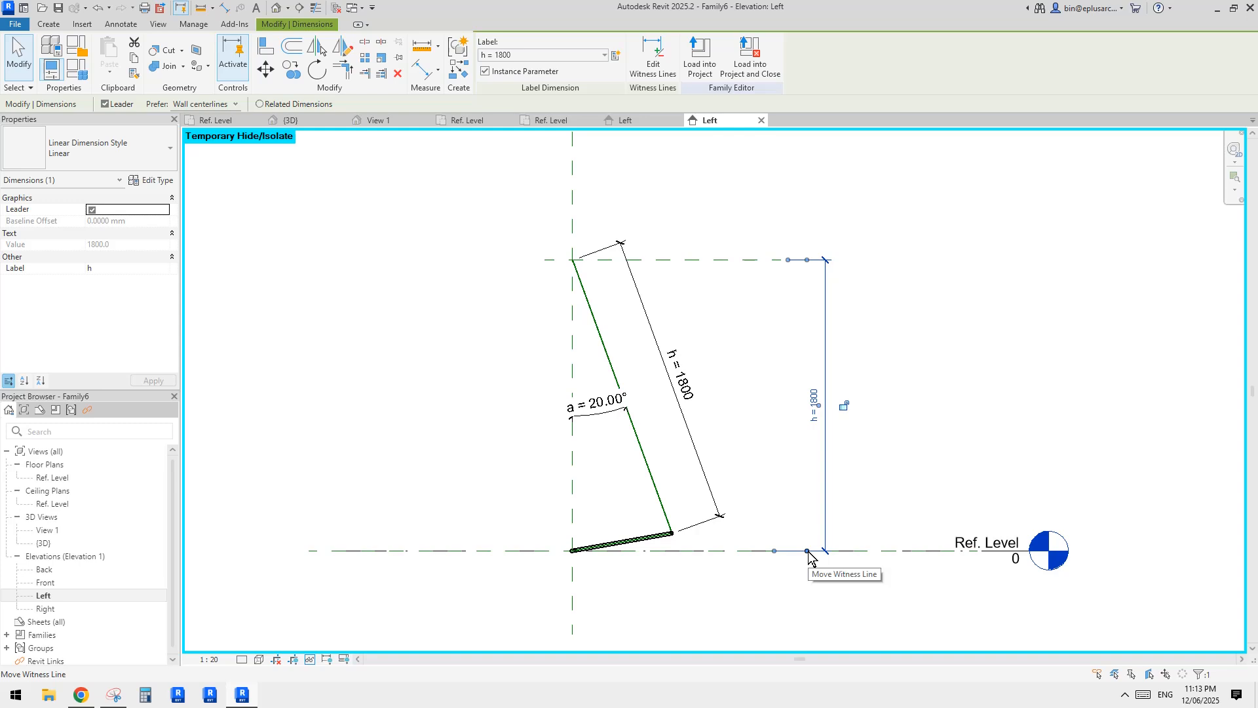
{"action": "left_click_drag", "start_coordinate": [808, 554], "coordinate": [728, 552]}
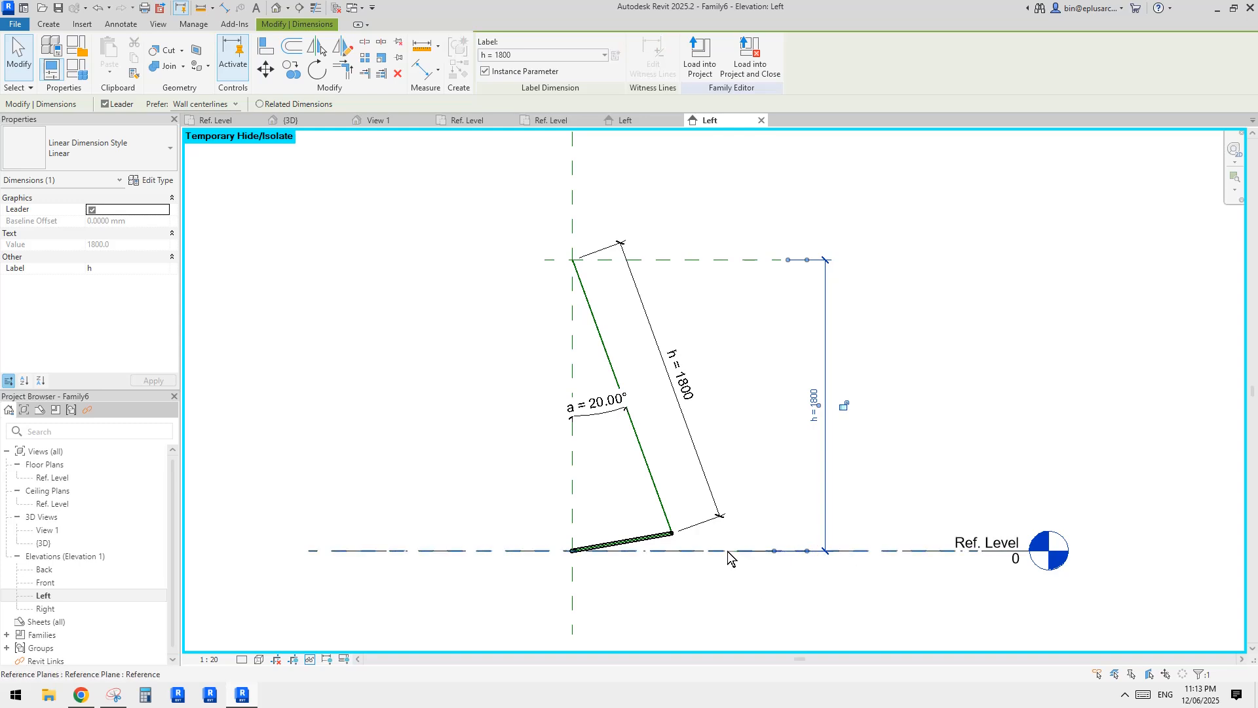
{"action": "left_click", "coordinate": [872, 488]}
{"action": "left_click", "coordinate": [813, 418]}
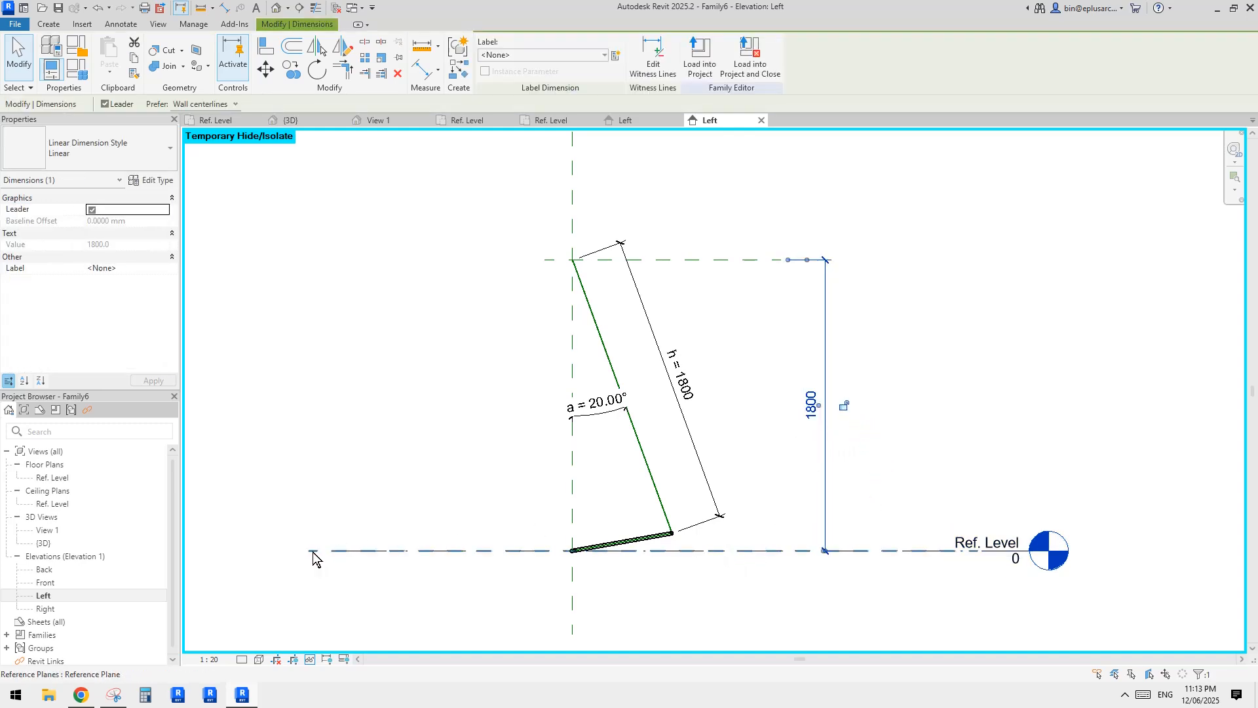
{"action": "left_click", "coordinate": [863, 361]}
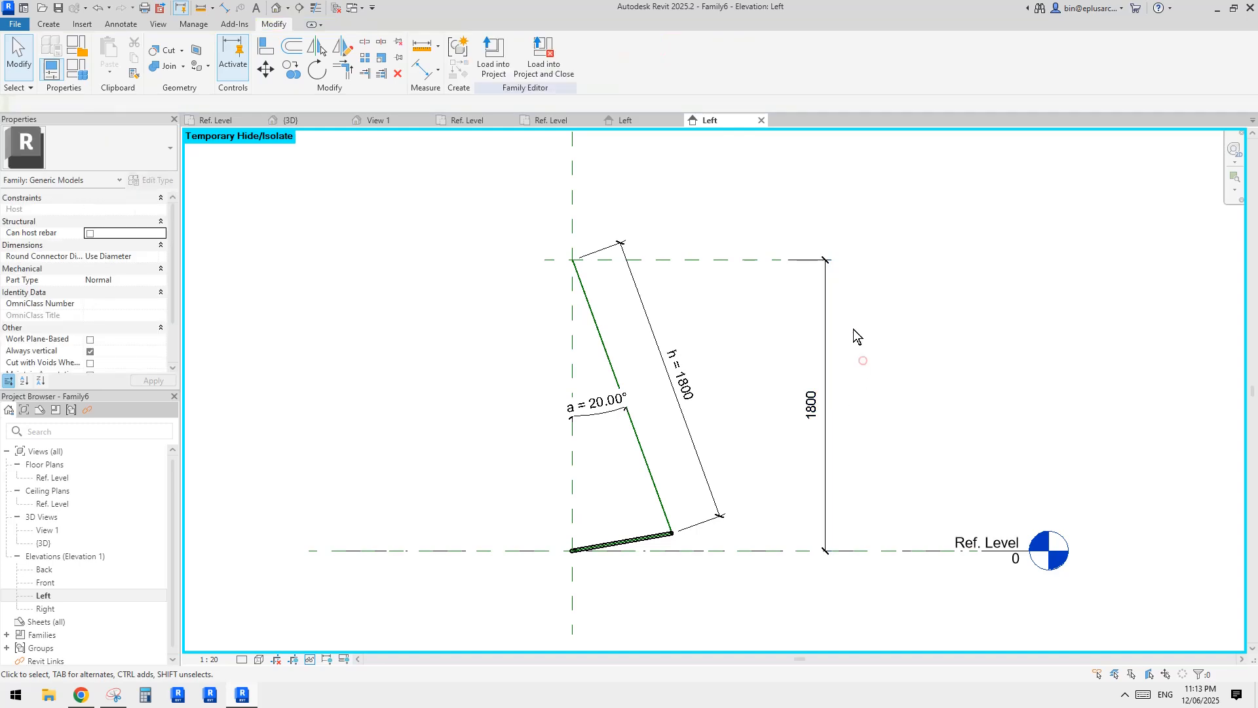
Step: Label the vertical height dimension in the Left elevation with the instance parameter h
{"action": "left_click_drag", "start_coordinate": [853, 329], "coordinate": [800, 285]}
{"action": "left_click", "coordinate": [524, 55]}
{"action": "left_click", "coordinate": [499, 111]}
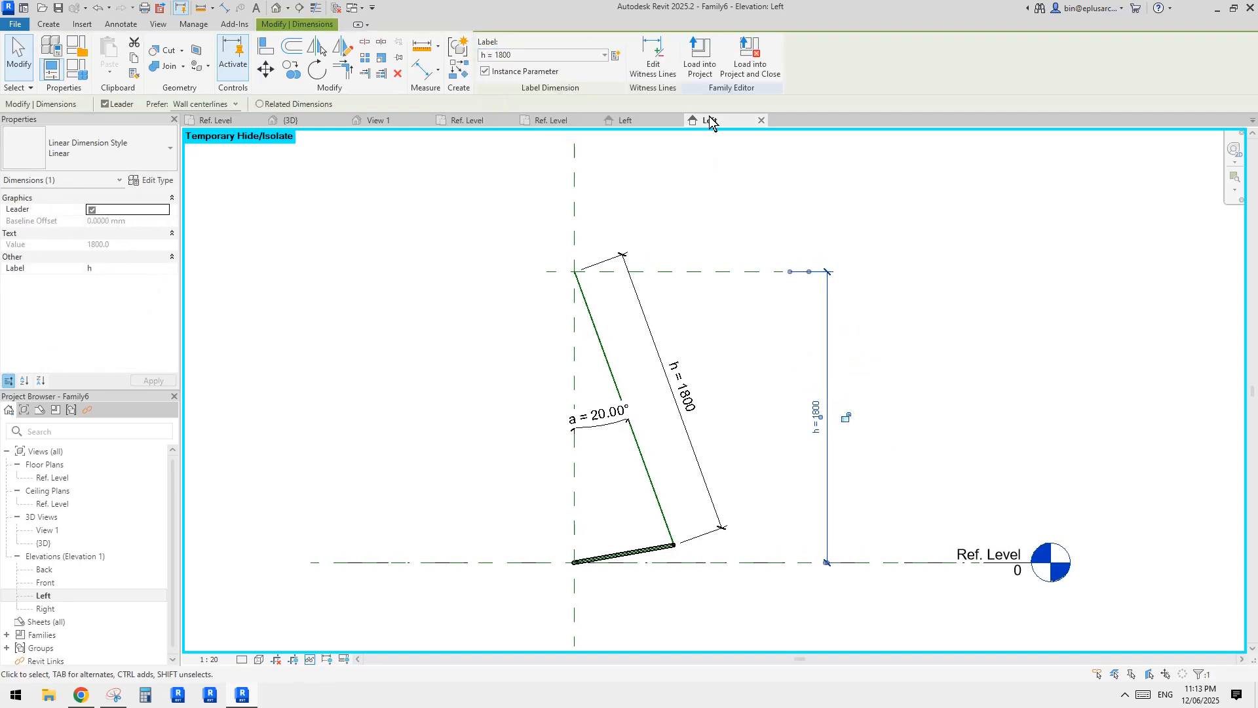
Step: Reload the edited Family6 into Family8, overwriting the existing version
{"action": "left_click", "coordinate": [704, 69]}
{"action": "left_click", "coordinate": [721, 450]}
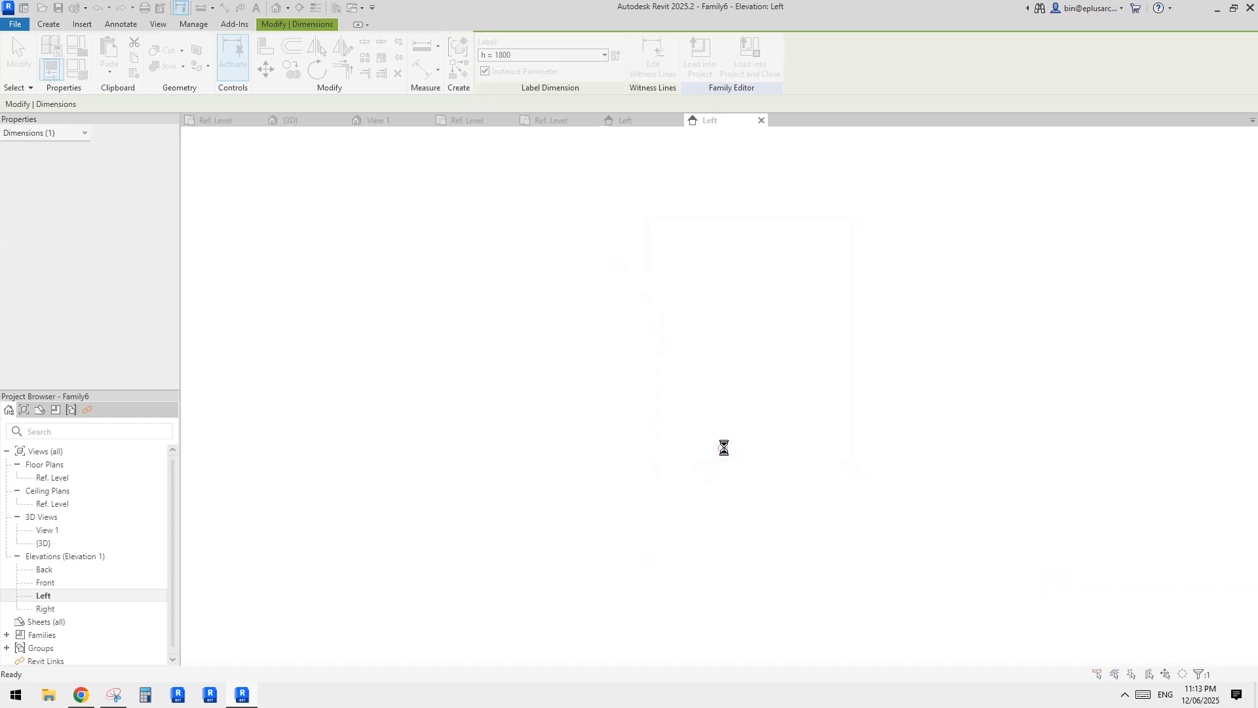
{"action": "left_click", "coordinate": [626, 309]}
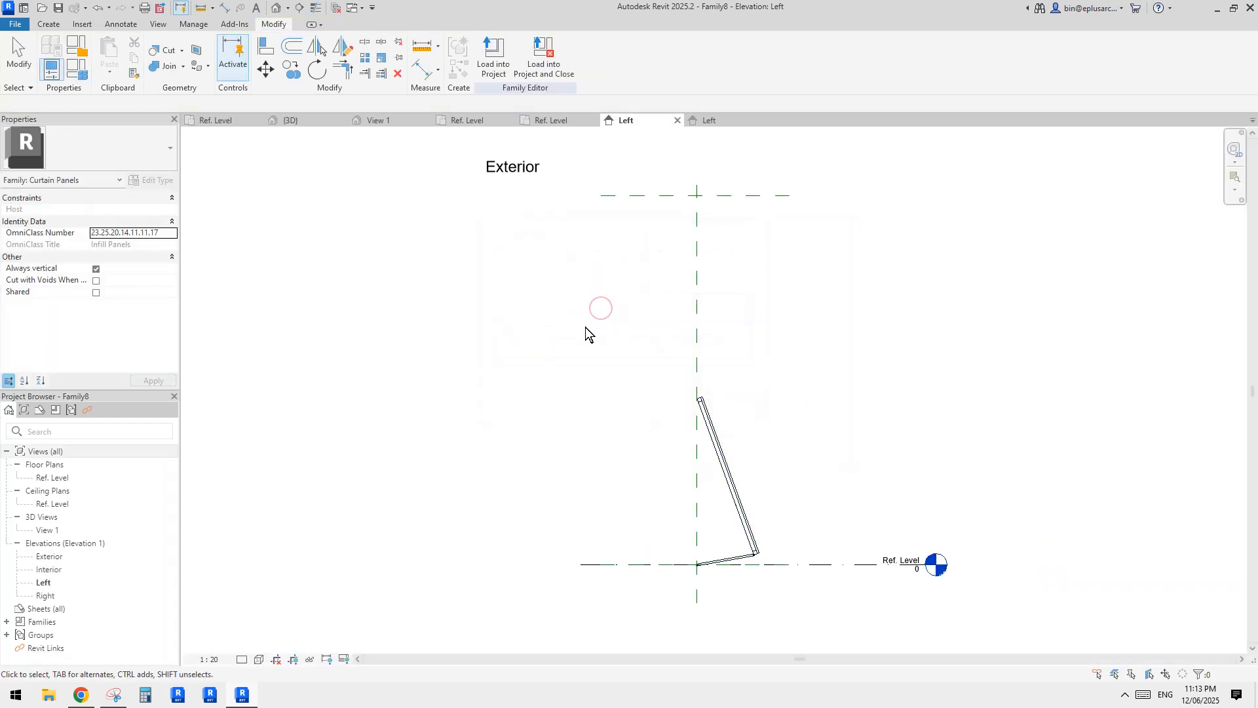
Step: Stretch the top of the placed panel to the upper horizontal reference plane and lock it there
{"action": "left_click", "coordinate": [726, 398]}
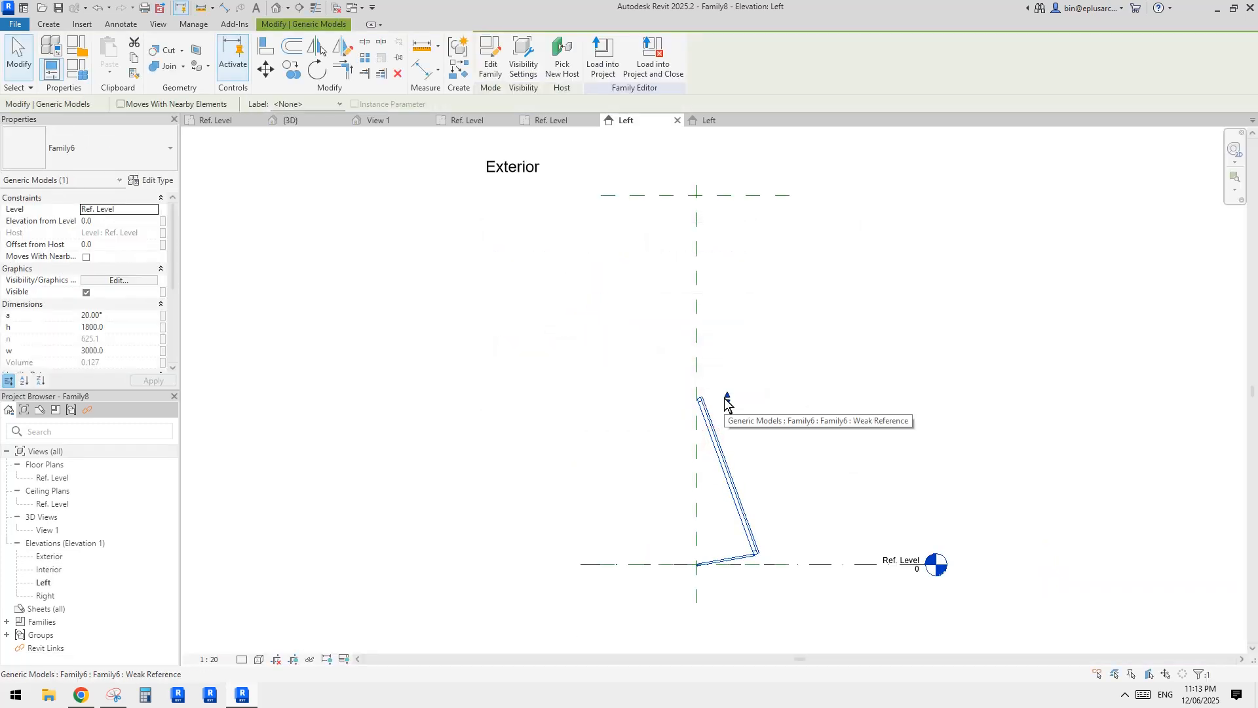
{"action": "left_click_drag", "start_coordinate": [727, 399], "coordinate": [734, 196]}
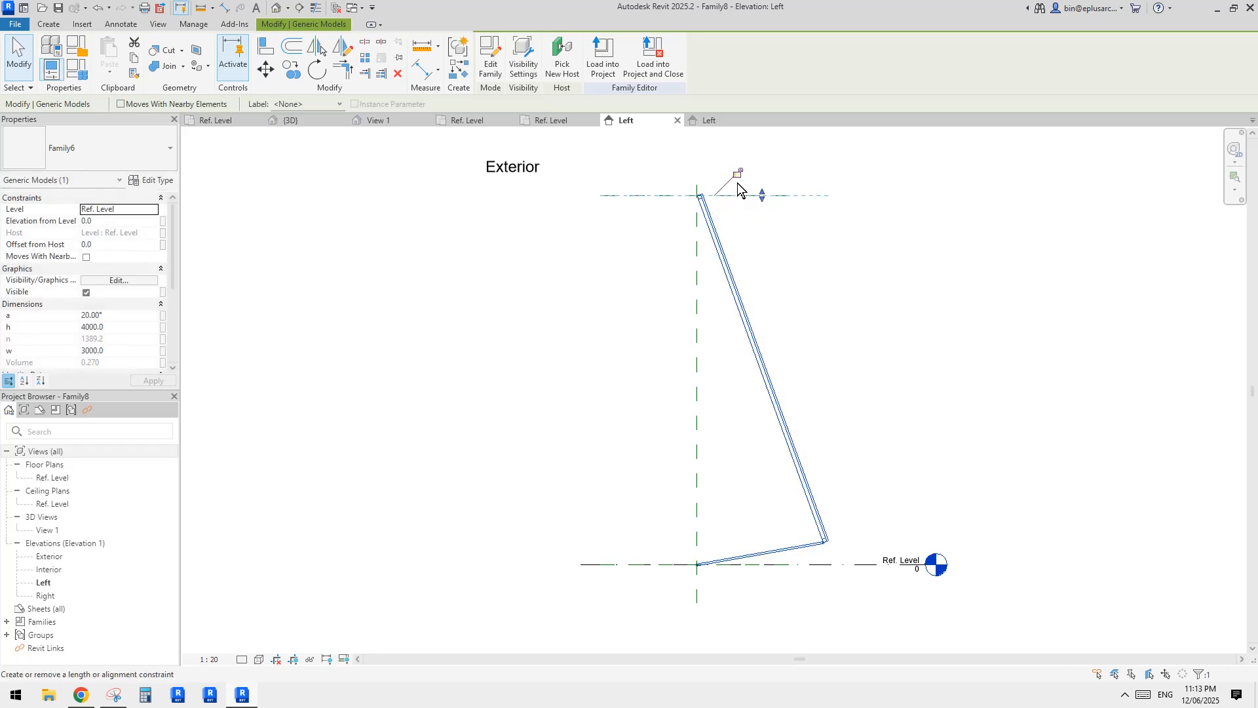
{"action": "left_click", "coordinate": [738, 172]}
{"action": "left_click", "coordinate": [745, 320]}
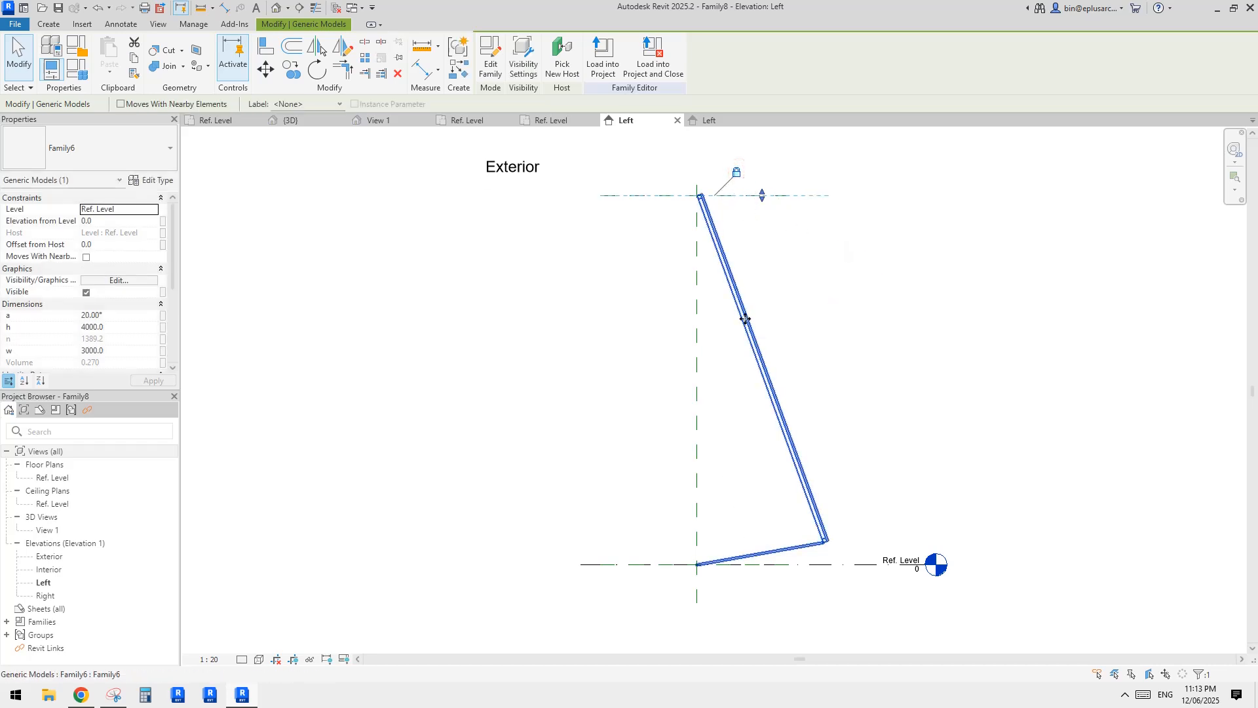
Step: Associate the placed panel's angle a with a new family parameter named a
{"action": "middle_click_drag", "start_coordinate": [374, 334], "coordinate": [426, 323]}
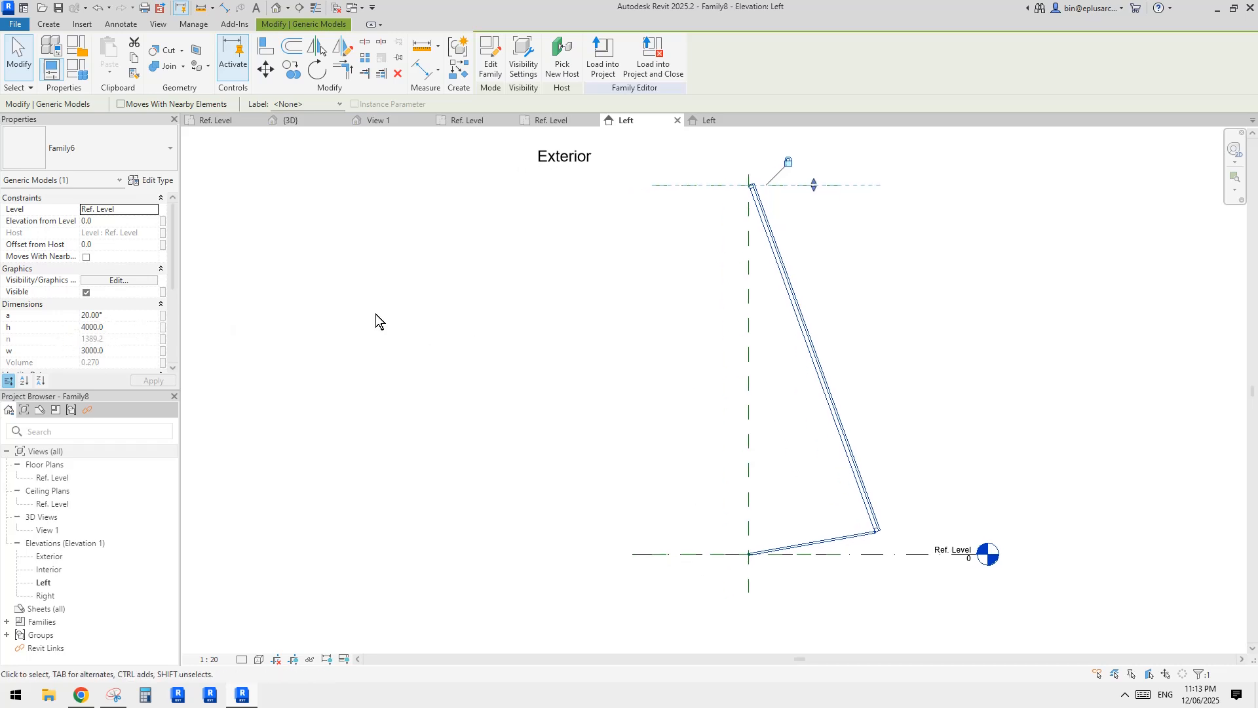
{"action": "left_click", "coordinate": [162, 315]}
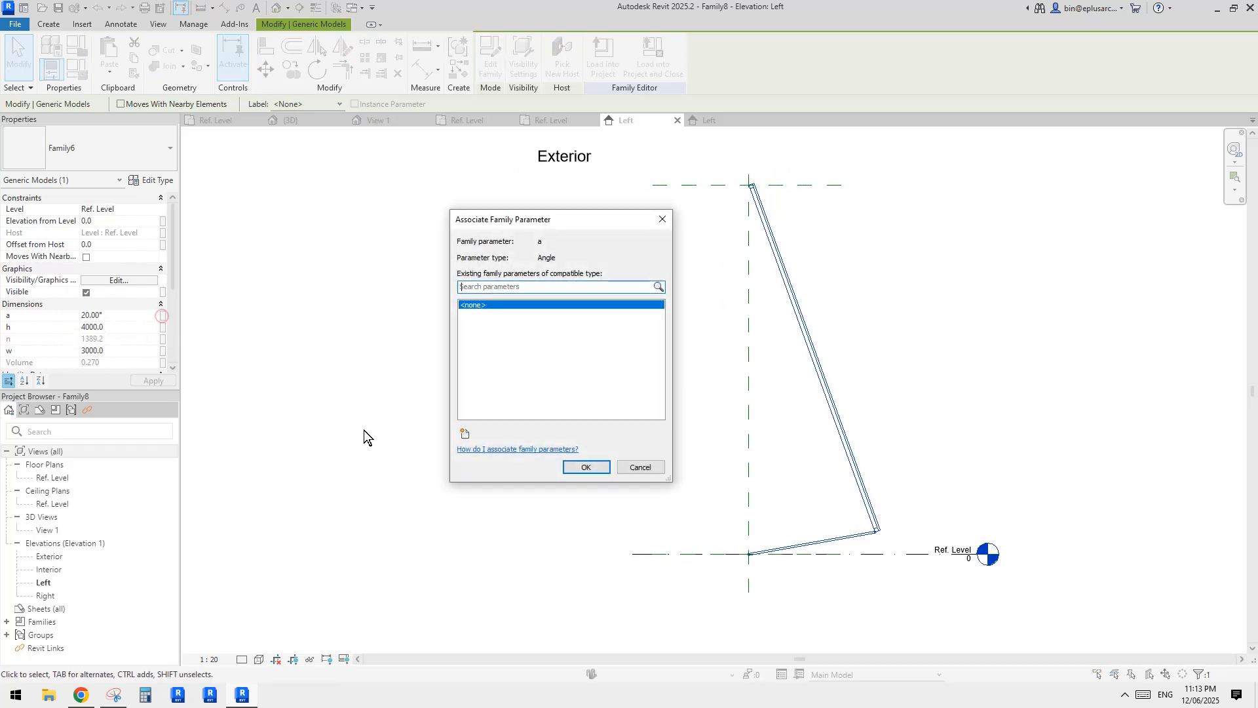
{"action": "left_click", "coordinate": [465, 434]}
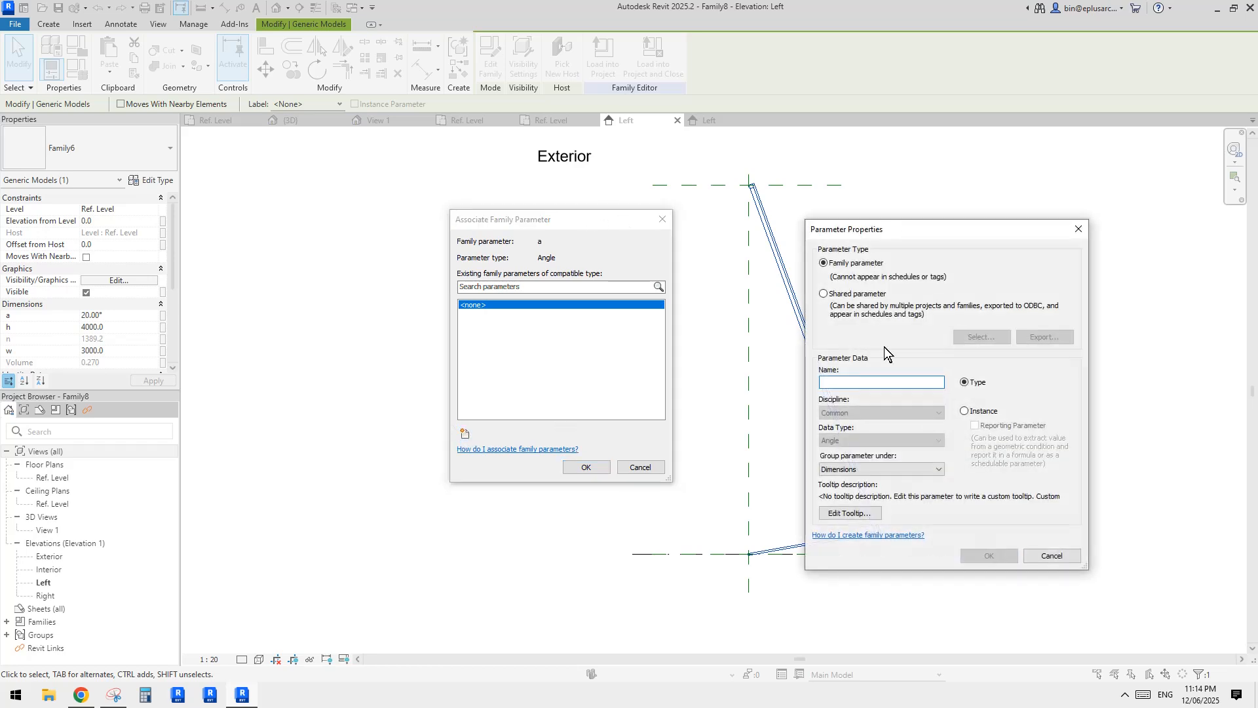
{"action": "type", "text": "a"}
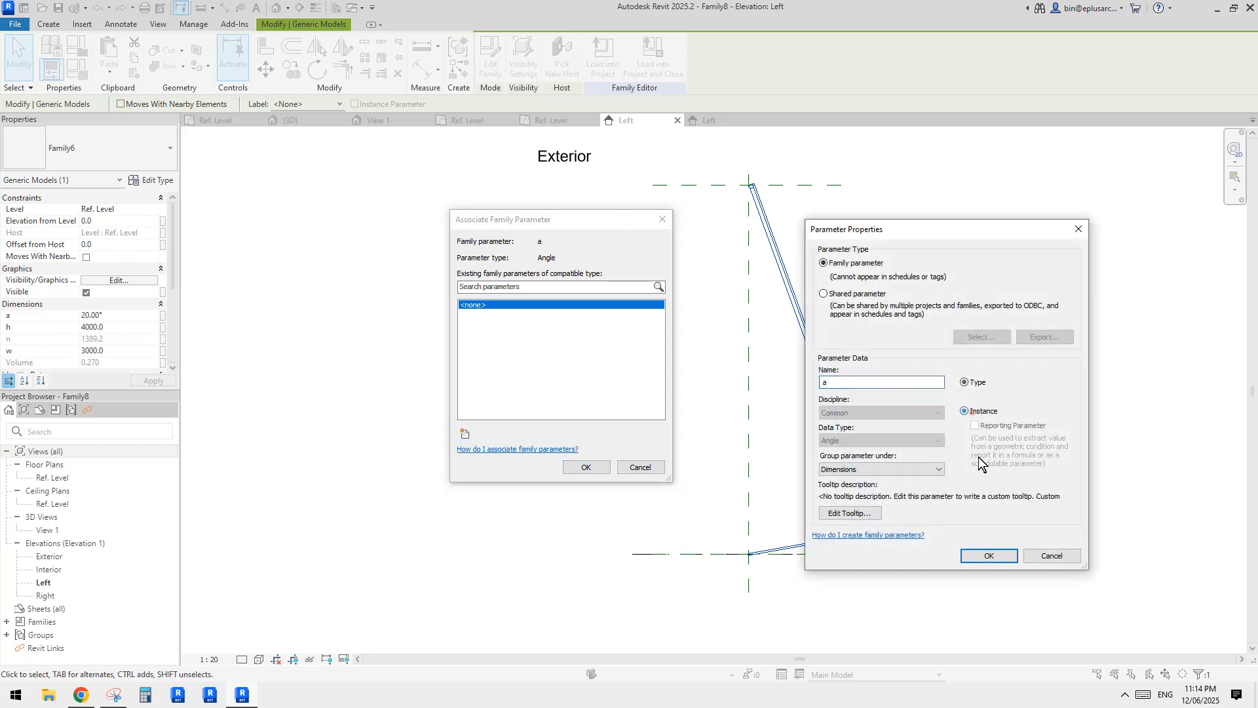
{"action": "left_click", "coordinate": [990, 555]}
{"action": "left_click", "coordinate": [588, 467]}
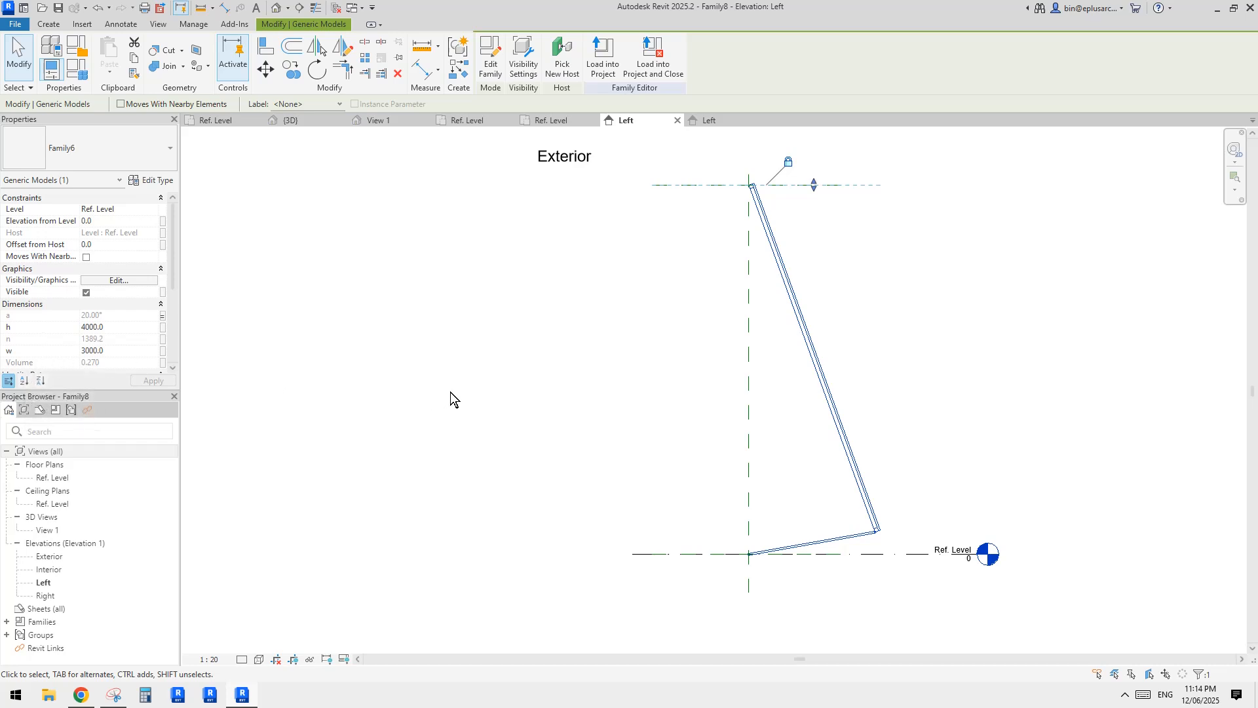
Step: Examine the placed panel's instance and type properties for frame and material parameters
{"action": "scroll", "coordinate": [123, 332], "scroll_direction": "down", "scroll_amount": 2}
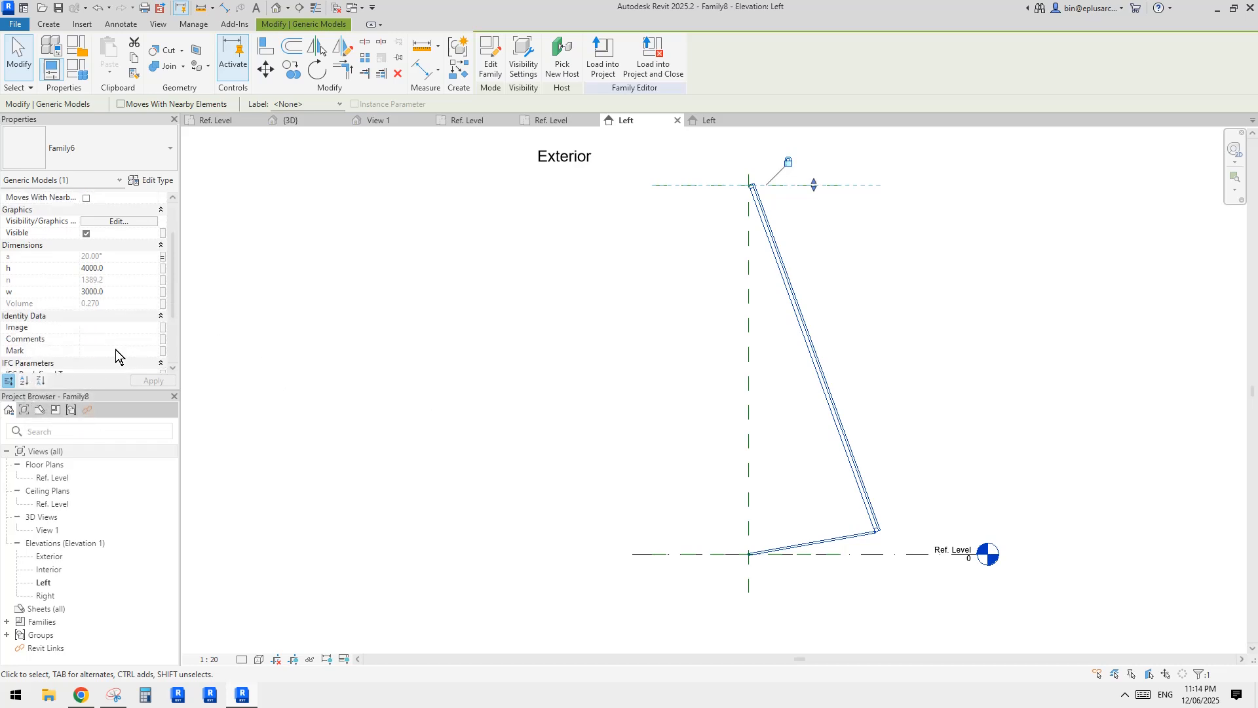
{"action": "scroll", "coordinate": [121, 338], "scroll_direction": "up", "scroll_amount": 3}
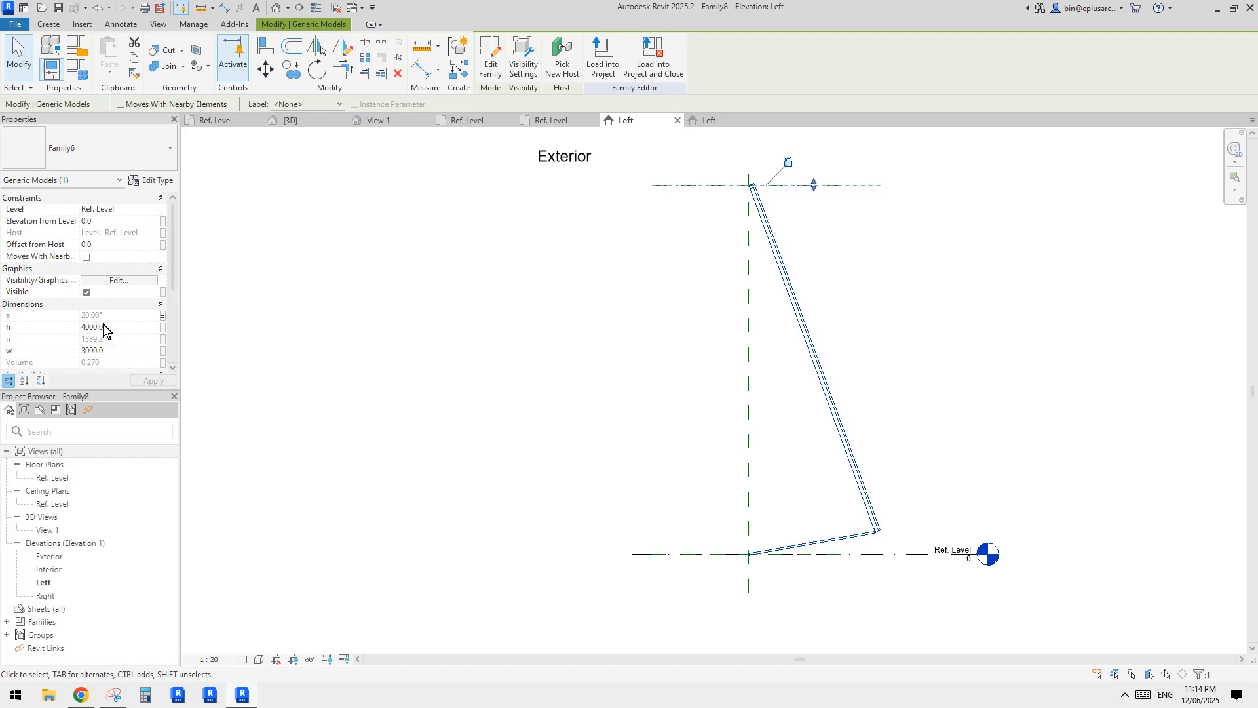
{"action": "left_click", "coordinate": [161, 179]}
{"action": "scroll", "coordinate": [514, 392], "scroll_direction": "down", "scroll_amount": 2}
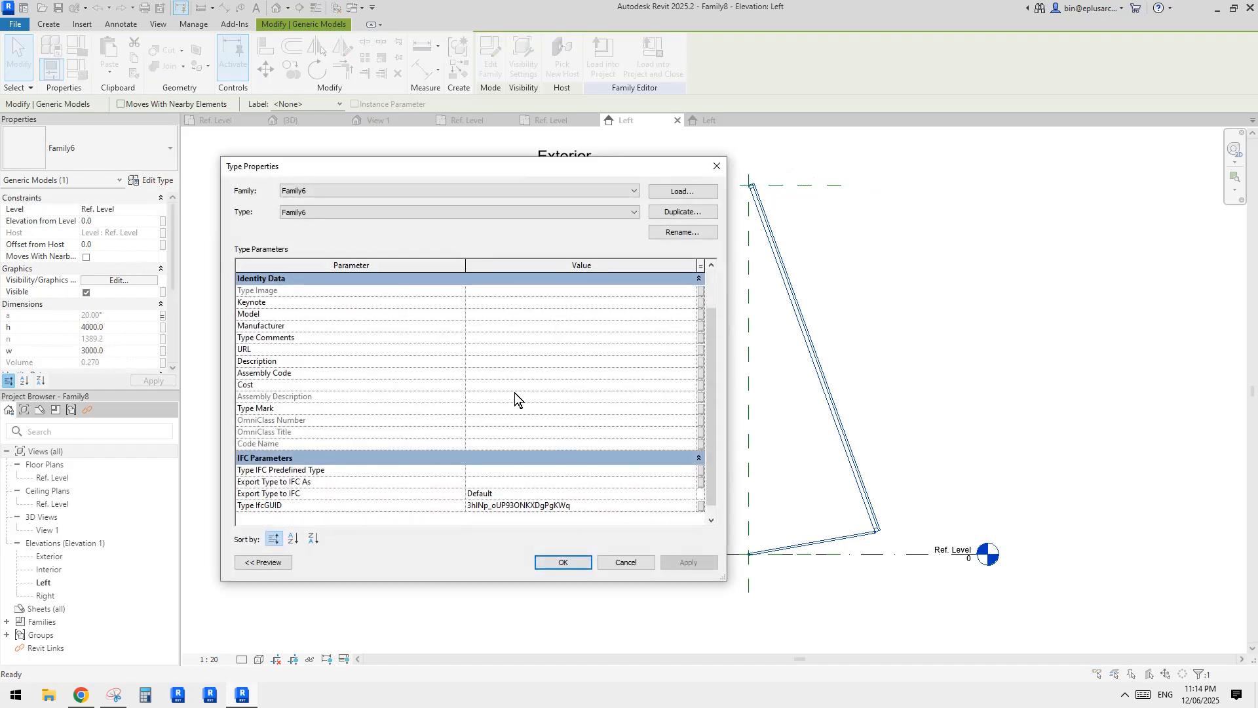
{"action": "key", "text": "Escape"}
{"action": "left_click", "coordinate": [809, 350]}
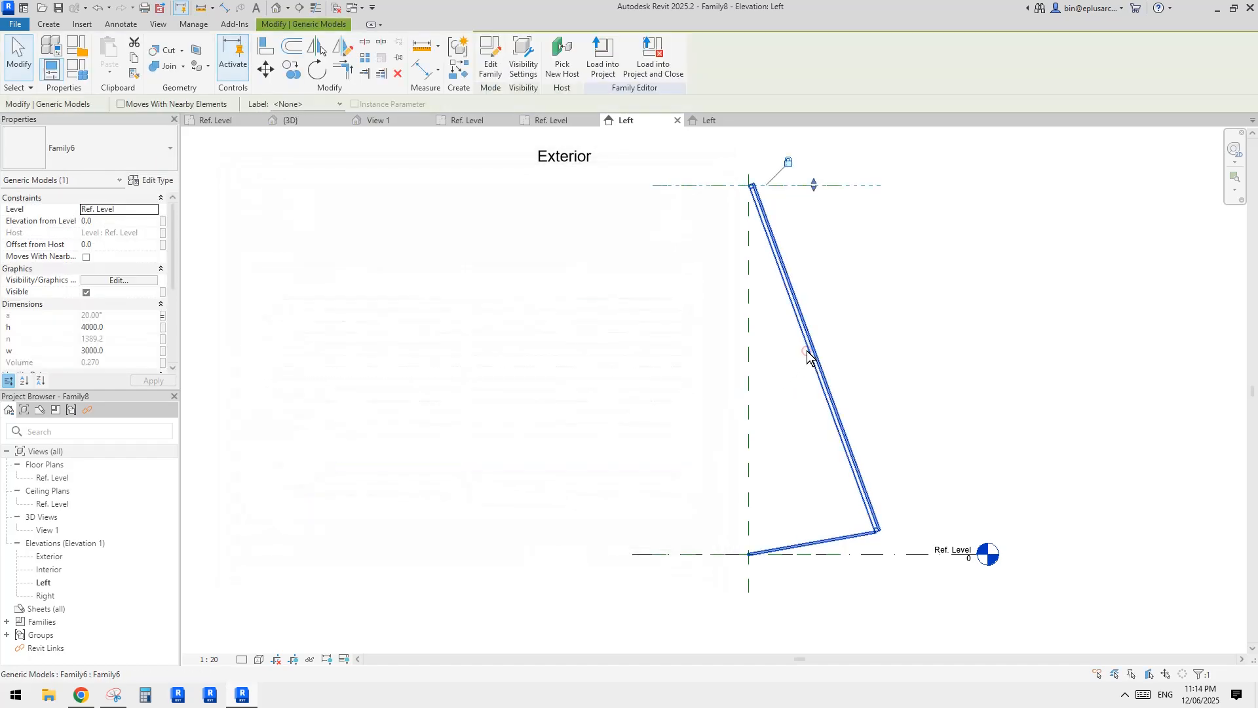
{"action": "scroll", "coordinate": [131, 329], "scroll_direction": "down", "scroll_amount": 4}
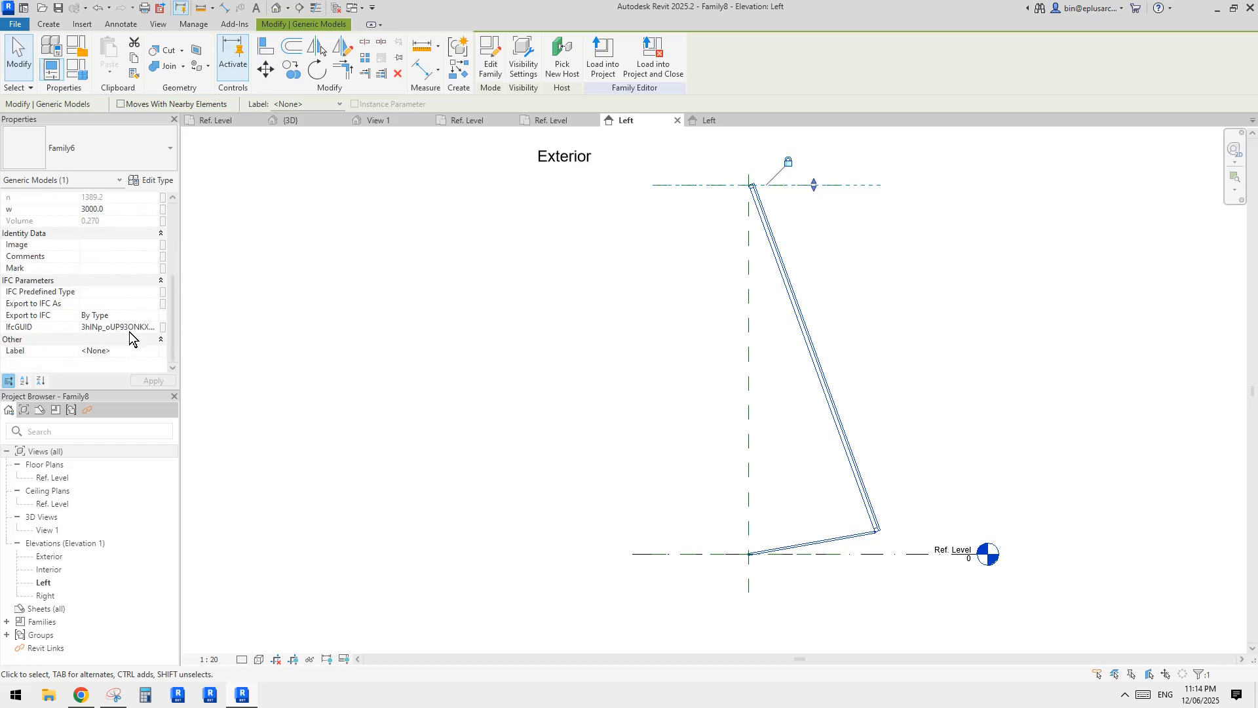
{"action": "scroll", "coordinate": [131, 329], "scroll_direction": "up", "scroll_amount": 4}
{"action": "middle_click_drag", "start_coordinate": [507, 303], "coordinate": [502, 308]}
Step: Edit Family6 from the placed panel, and open the type properties of the nested Family5 panel in the 3D view
{"action": "left_click", "coordinate": [492, 61]}
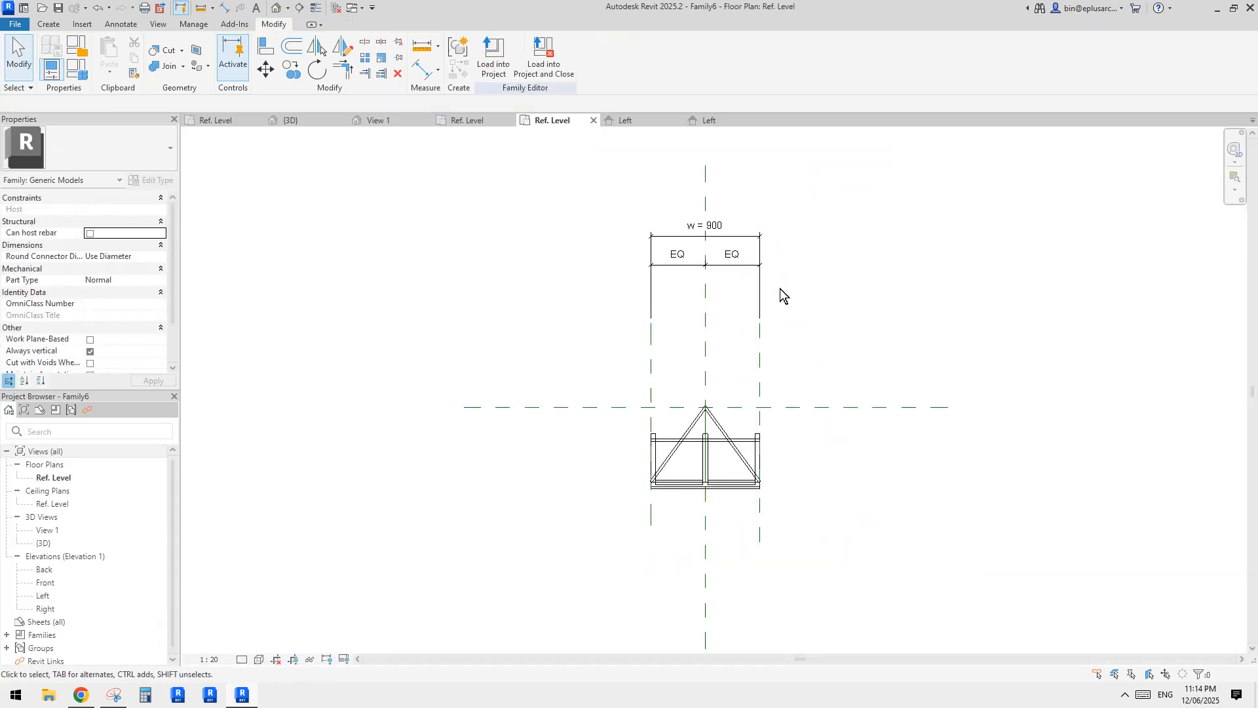
{"action": "left_click", "coordinate": [276, 8]}
{"action": "middle_click_drag", "start_coordinate": [666, 262], "coordinate": [650, 307], "text": "shift"}
{"action": "left_click", "coordinate": [620, 282]}
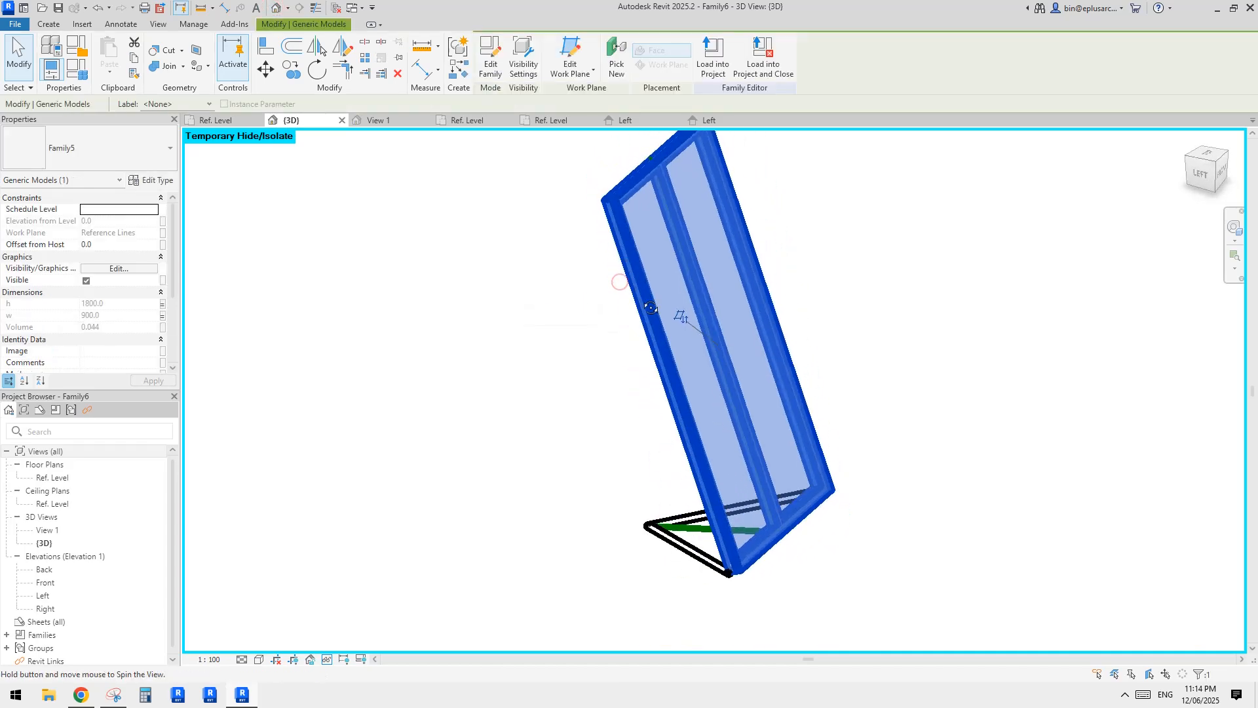
{"action": "scroll", "coordinate": [132, 316], "scroll_direction": "down", "scroll_amount": 1}
{"action": "scroll", "coordinate": [132, 310], "scroll_direction": "down", "scroll_amount": 2}
{"action": "scroll", "coordinate": [132, 313], "scroll_direction": "up", "scroll_amount": 3}
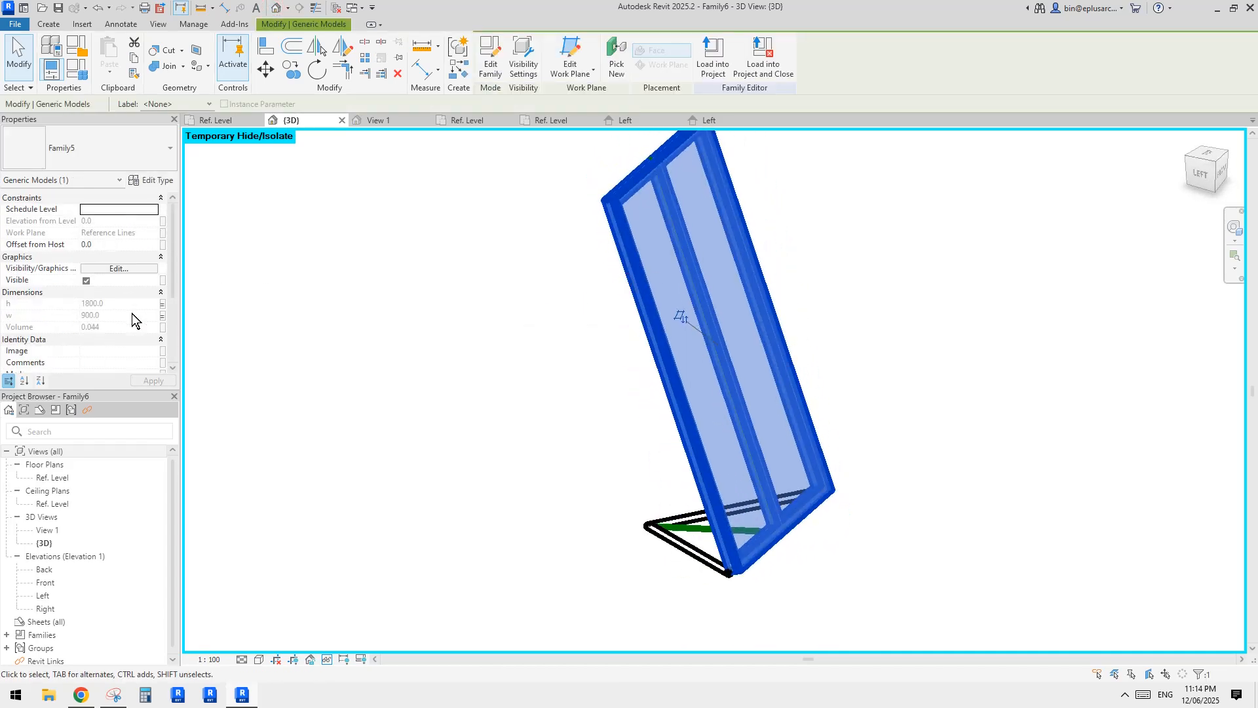
{"action": "left_click", "coordinate": [148, 184]}
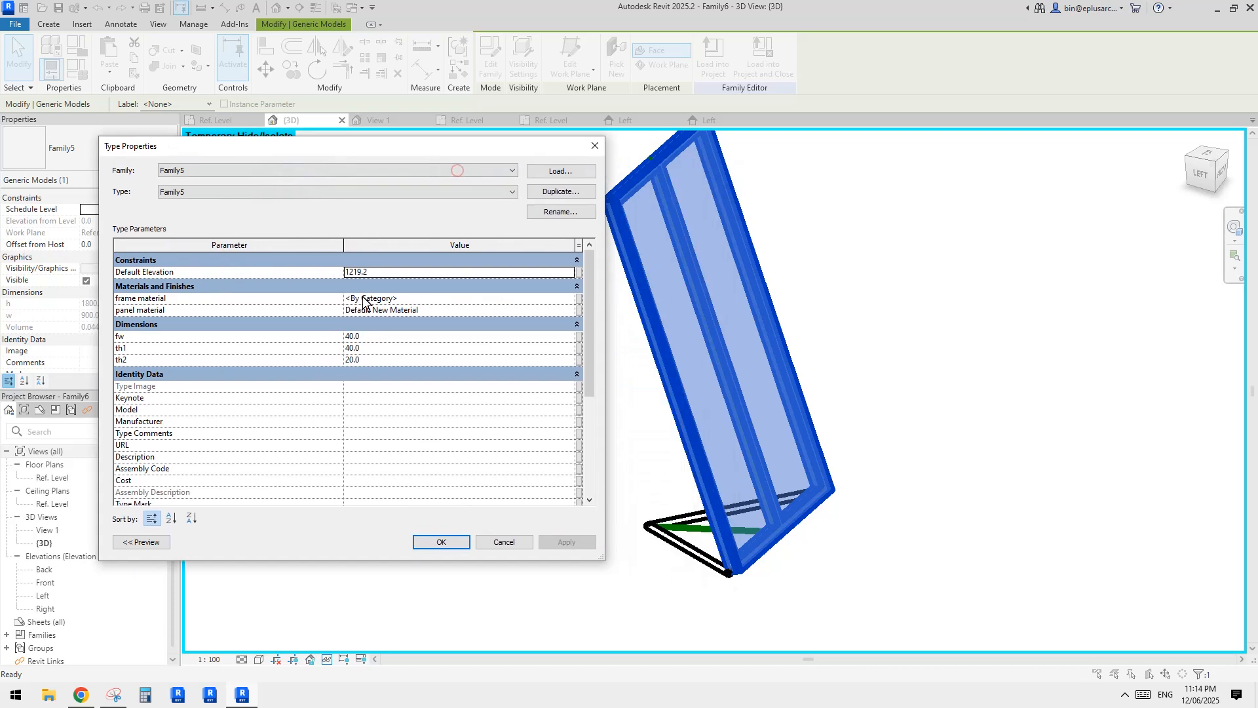
Step: Associate the nested panel's frame material with a new family parameter named frame material
{"action": "left_click", "coordinate": [579, 299]}
{"action": "left_click", "coordinate": [466, 434]}
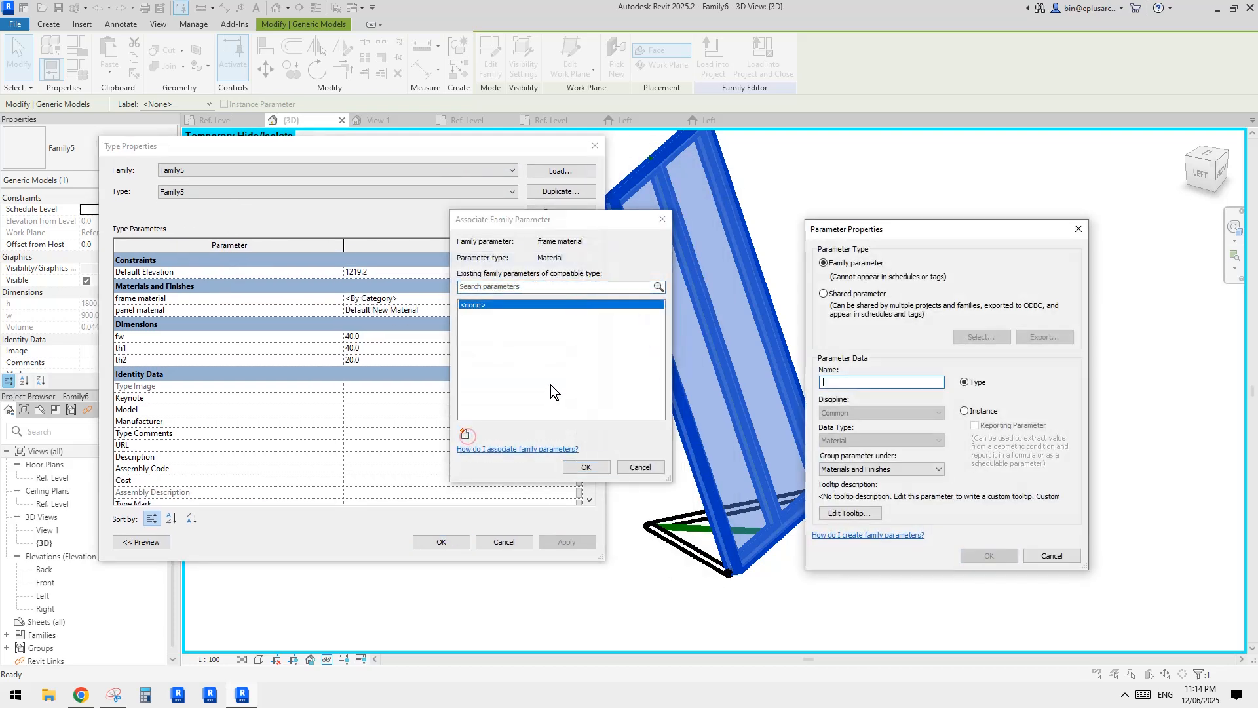
{"action": "type", "text": "frame material"}
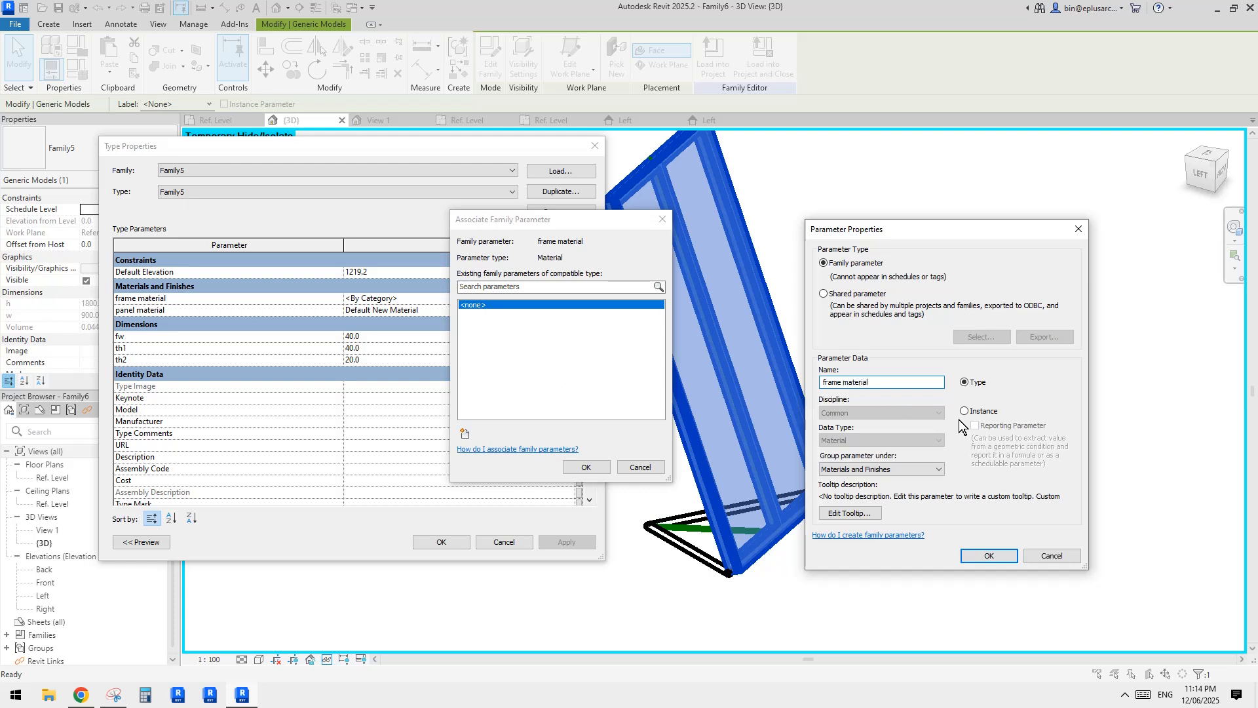
{"action": "left_click", "coordinate": [991, 556]}
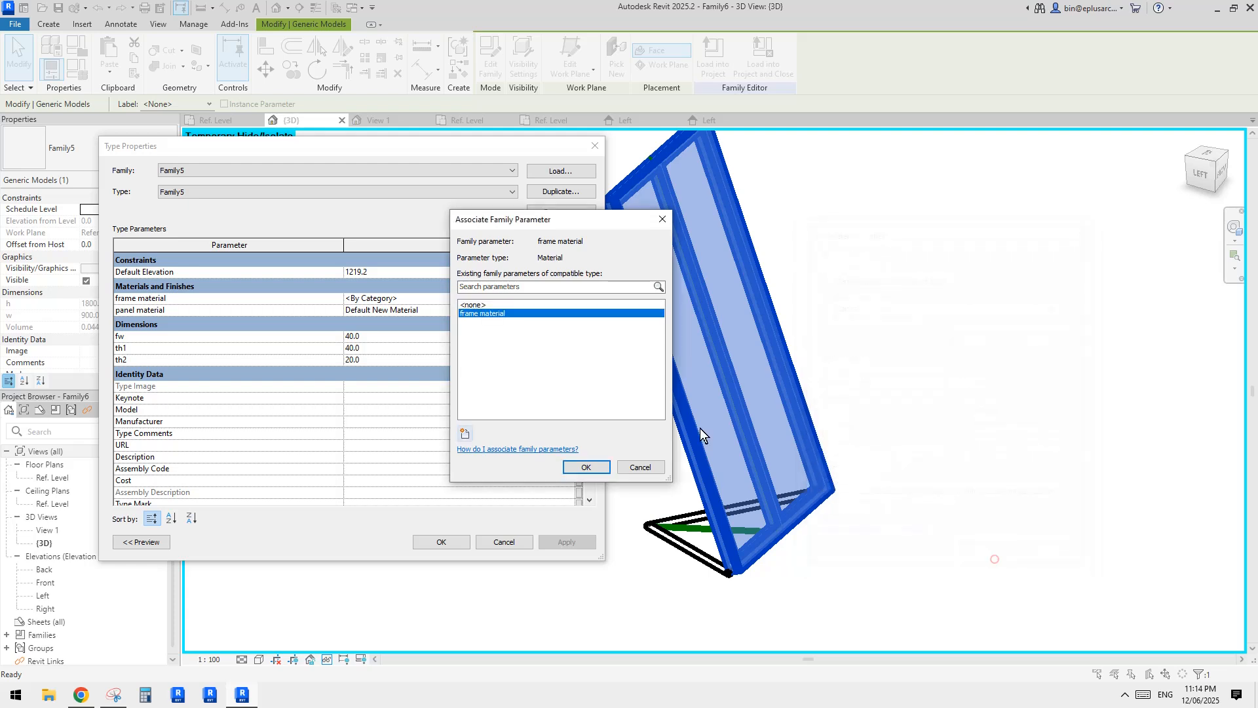
{"action": "left_click", "coordinate": [583, 466]}
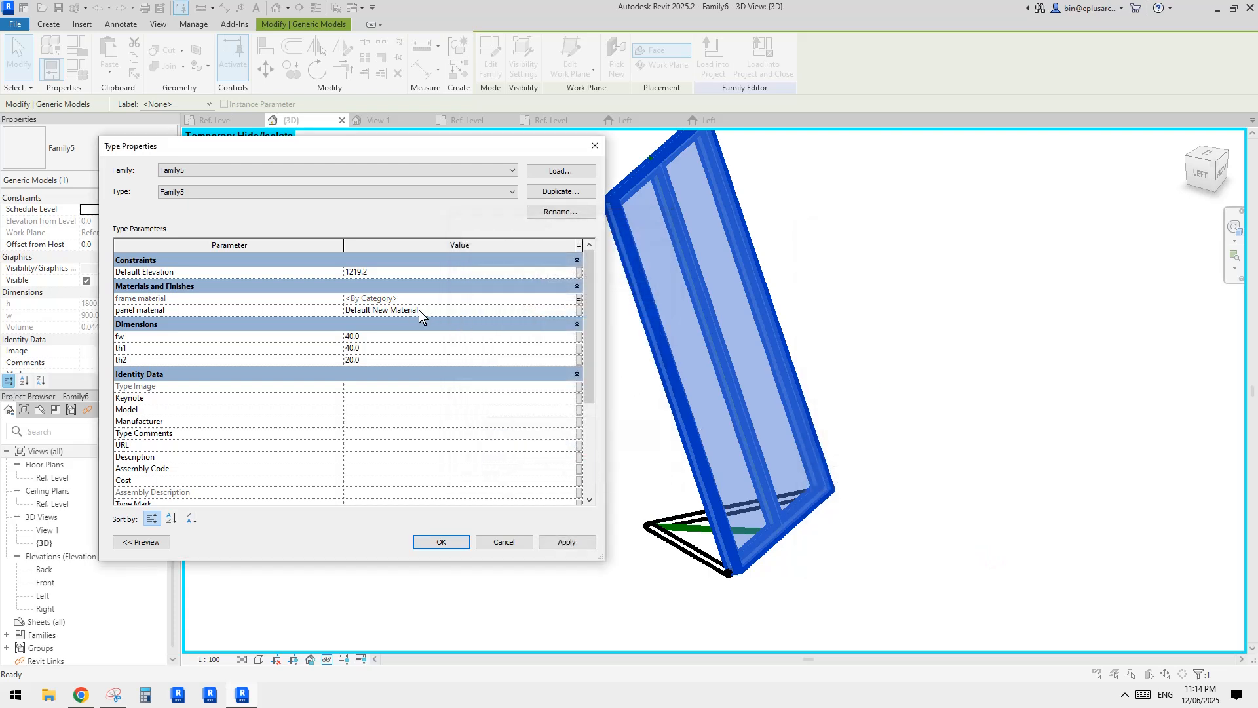
Step: Associate the nested panel's panel material with a new family parameter named panel material
{"action": "left_click", "coordinate": [456, 312]}
{"action": "left_click", "coordinate": [580, 310]}
{"action": "left_click", "coordinate": [465, 433]}
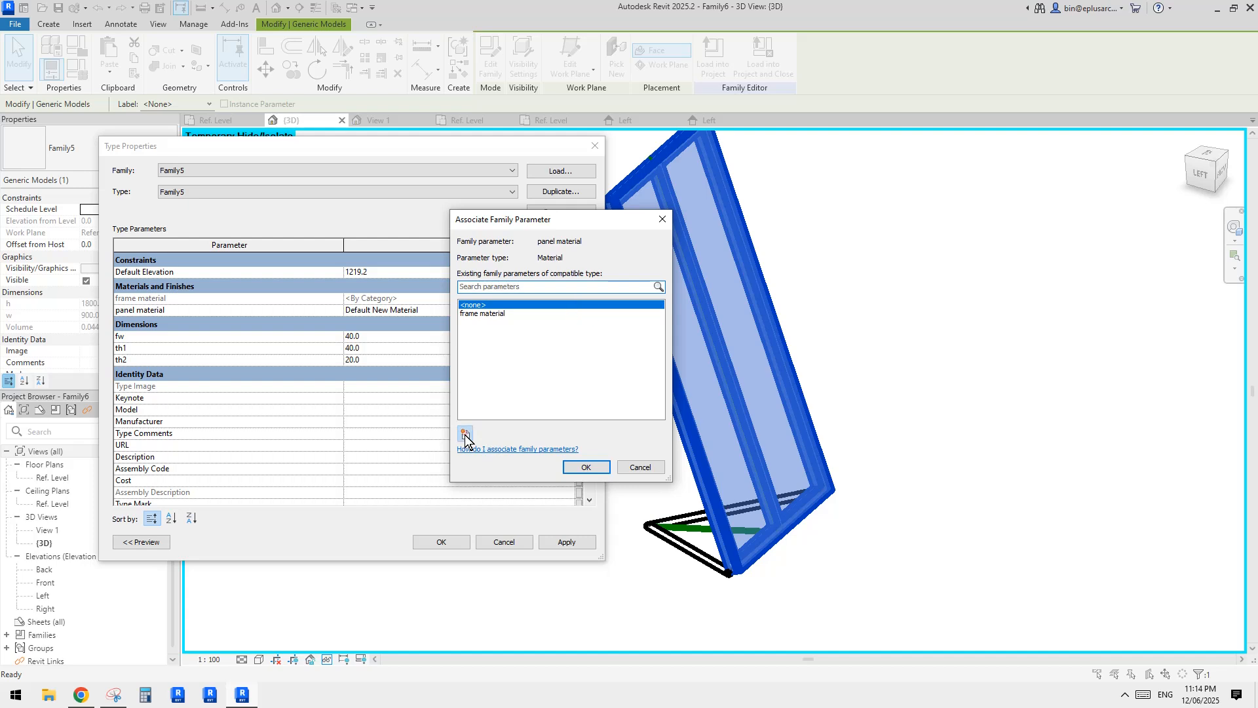
{"action": "type", "text": "pa"}
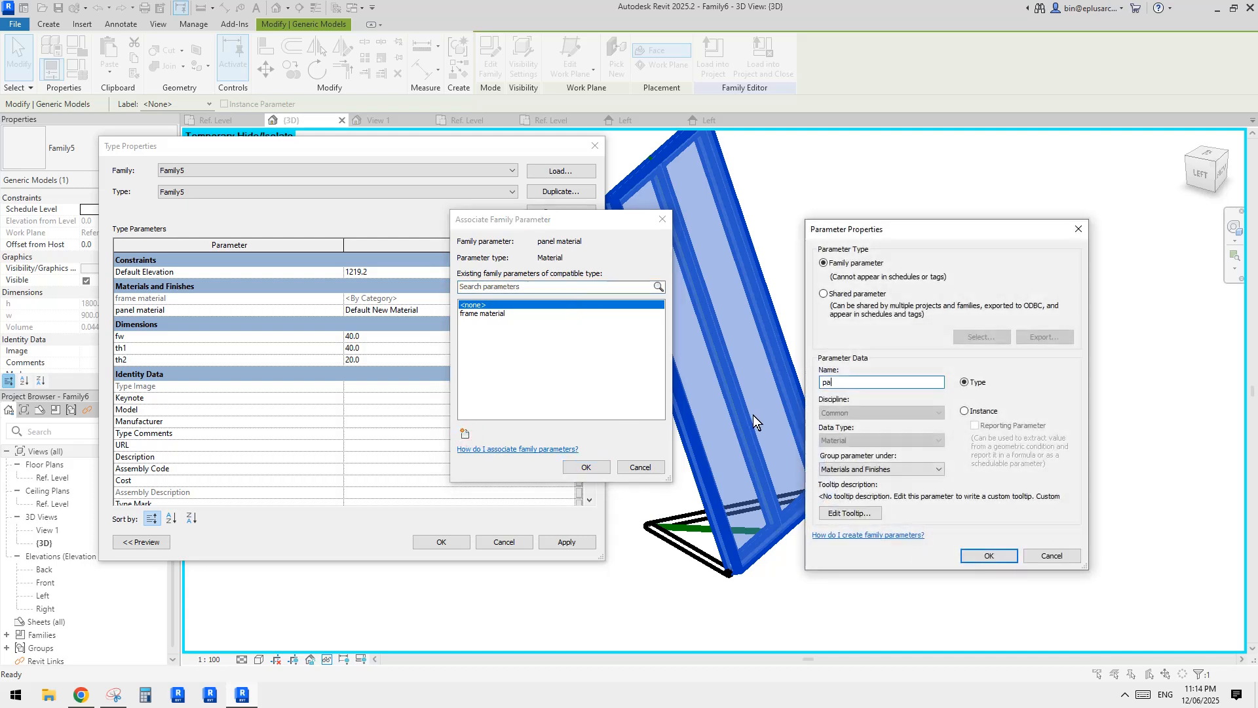
{"action": "type", "text": "nel material"}
{"action": "left_click", "coordinate": [705, 415]}
{"action": "left_click", "coordinate": [639, 434]}
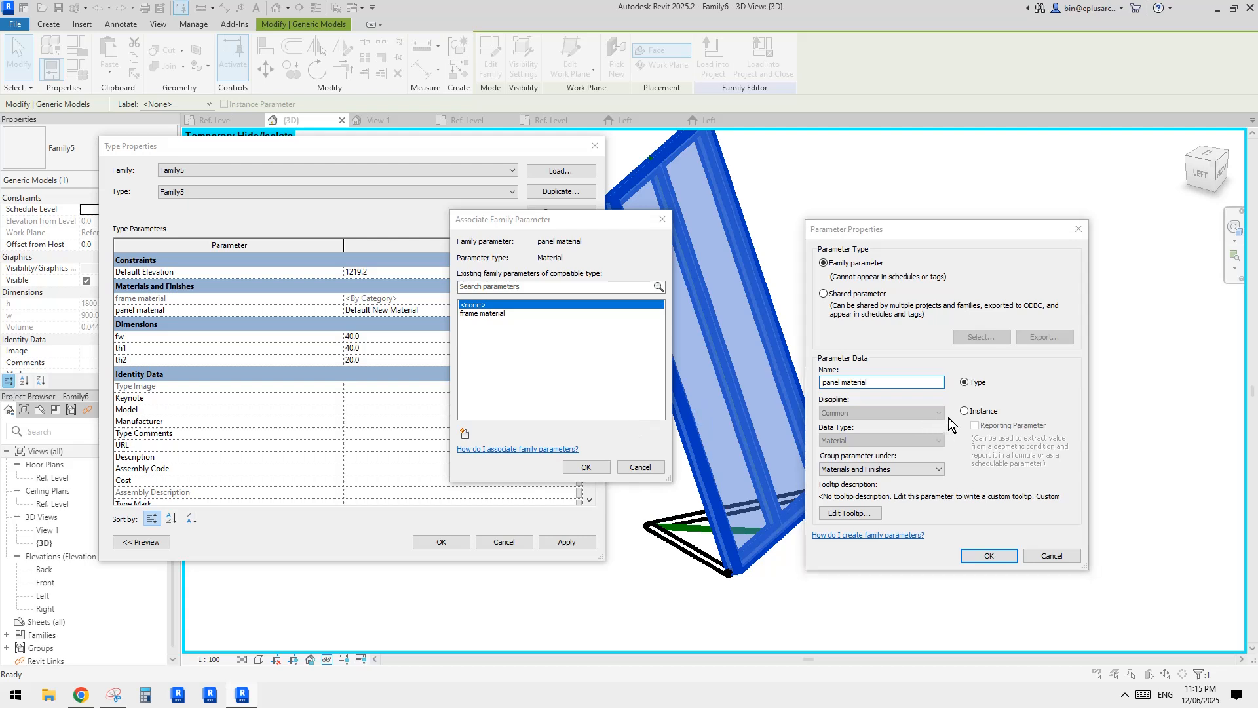
{"action": "left_click", "coordinate": [989, 555]}
{"action": "left_click", "coordinate": [602, 464]}
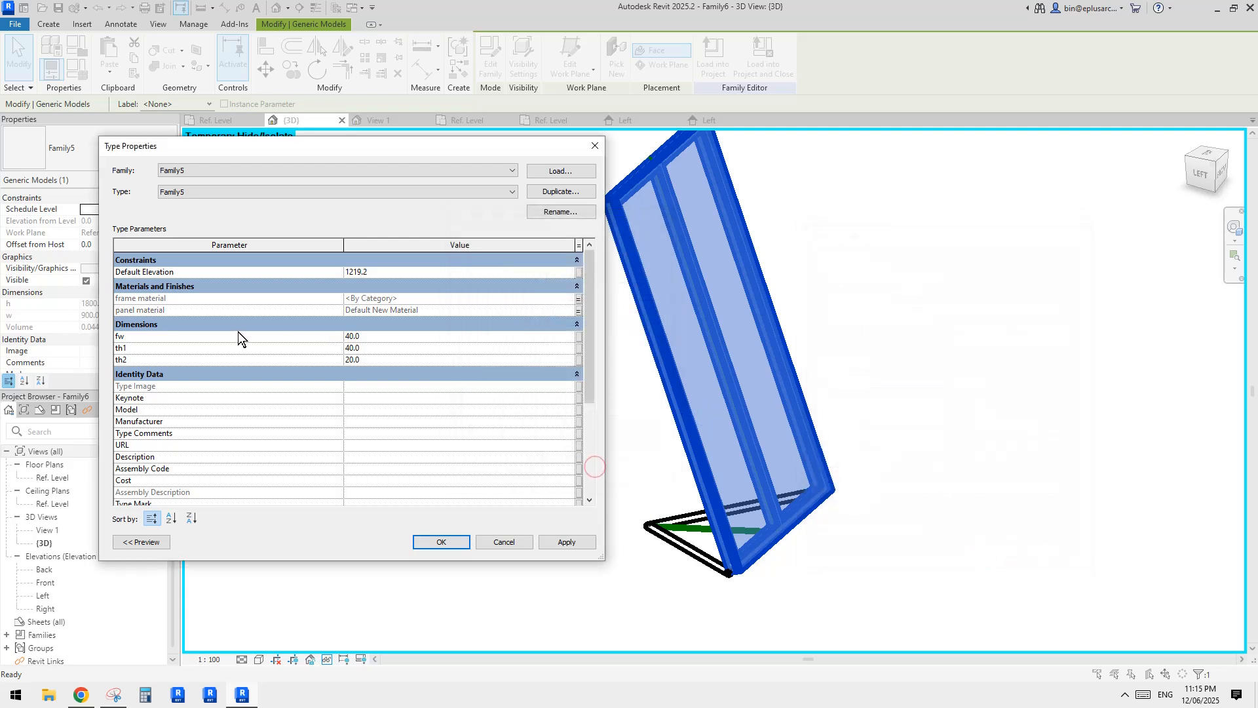
Step: Associate the nested panel's fw dimension with a new family parameter named frame width
{"action": "left_click", "coordinate": [579, 337]}
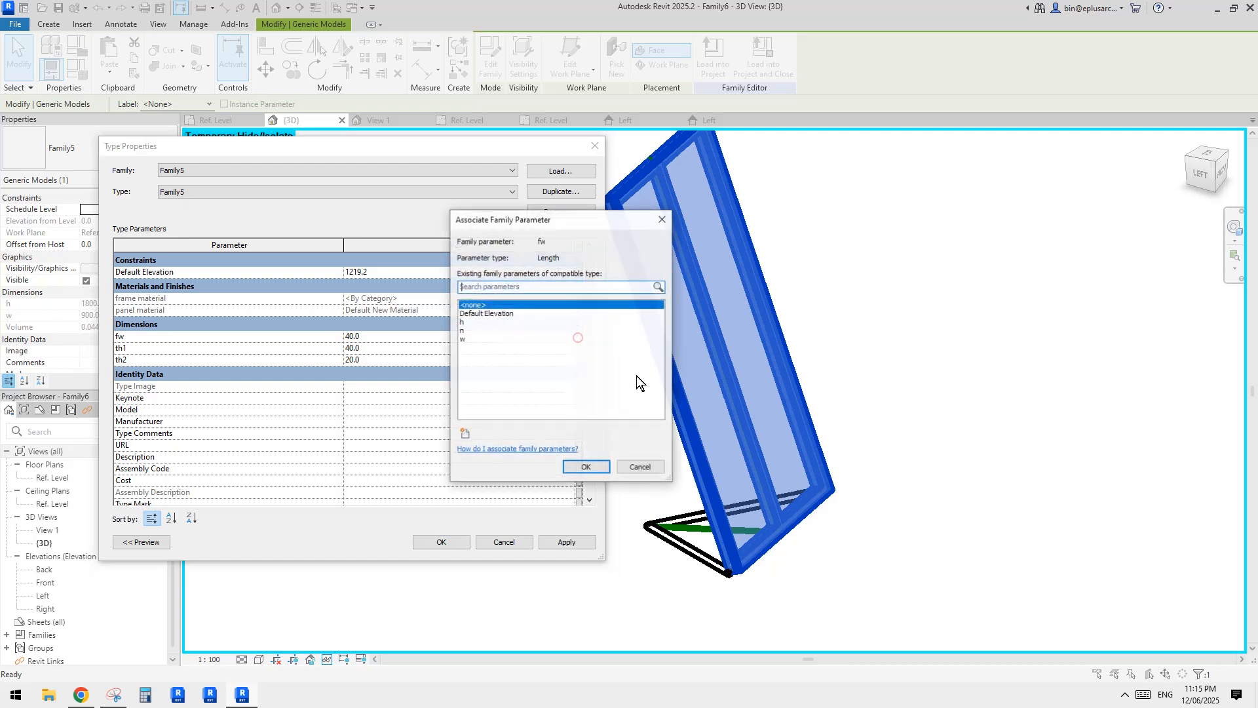
{"action": "left_click", "coordinate": [466, 434]}
{"action": "type", "text": "frame width"}
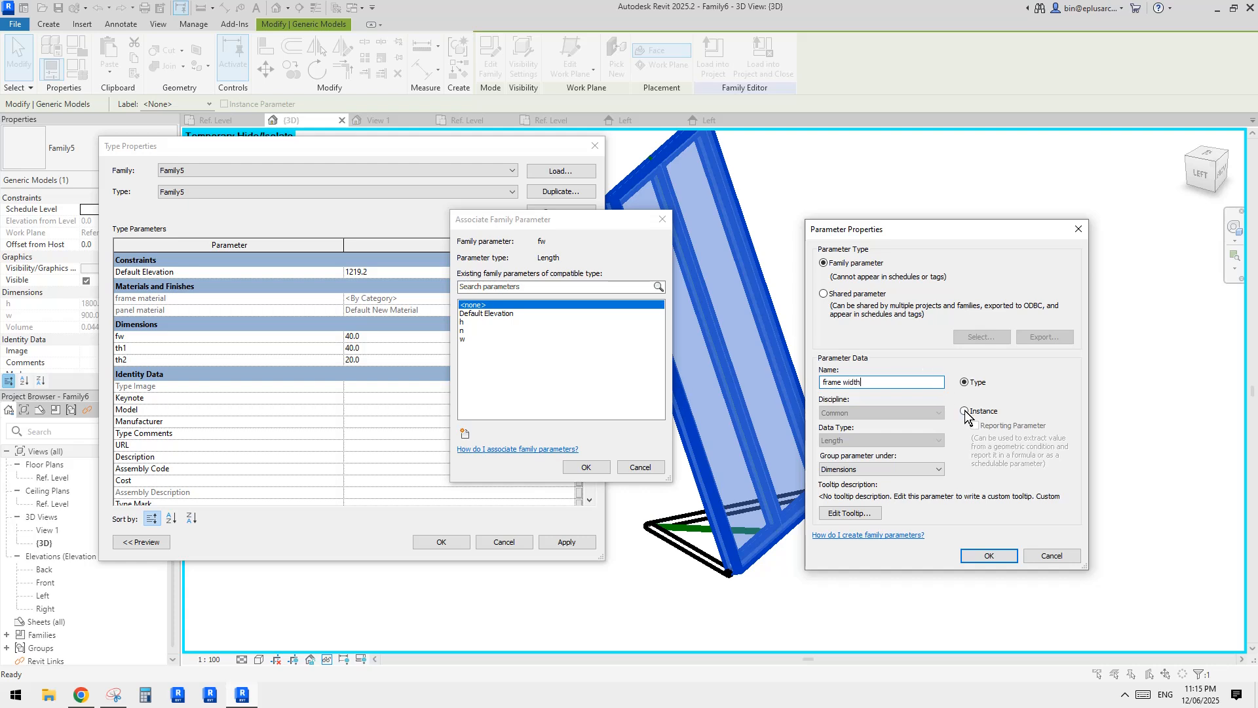
{"action": "left_click", "coordinate": [990, 556]}
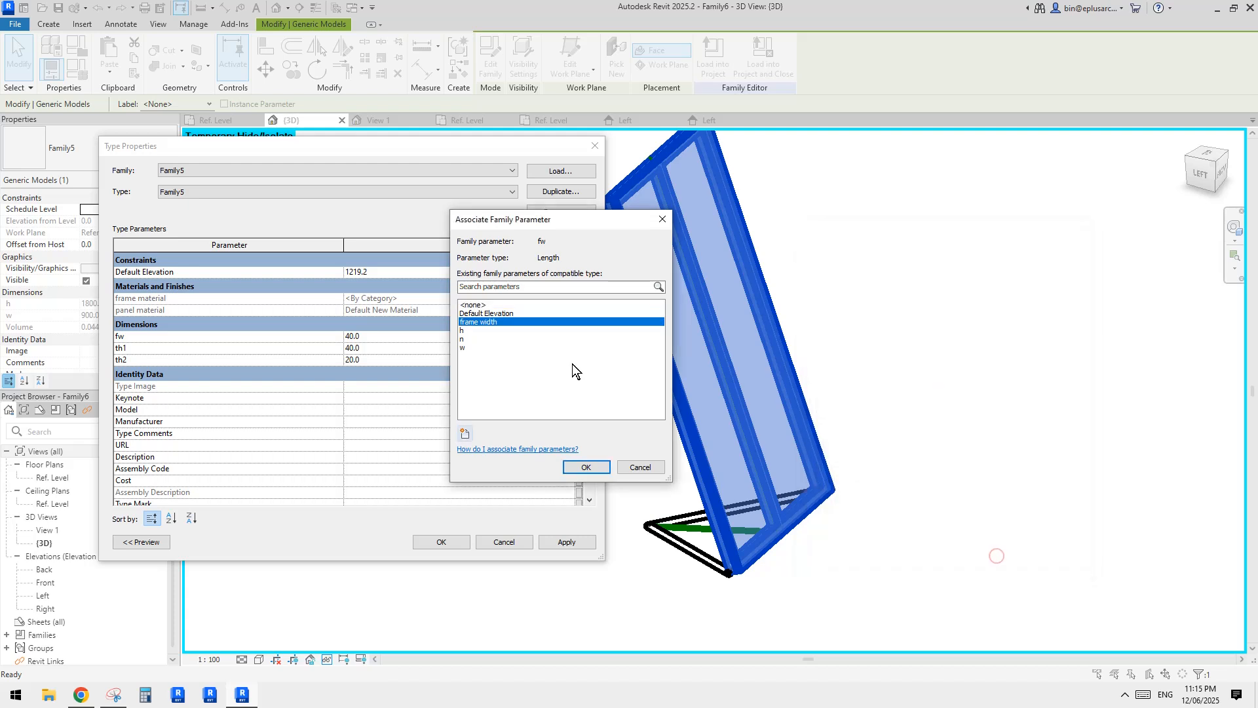
{"action": "left_click", "coordinate": [577, 466]}
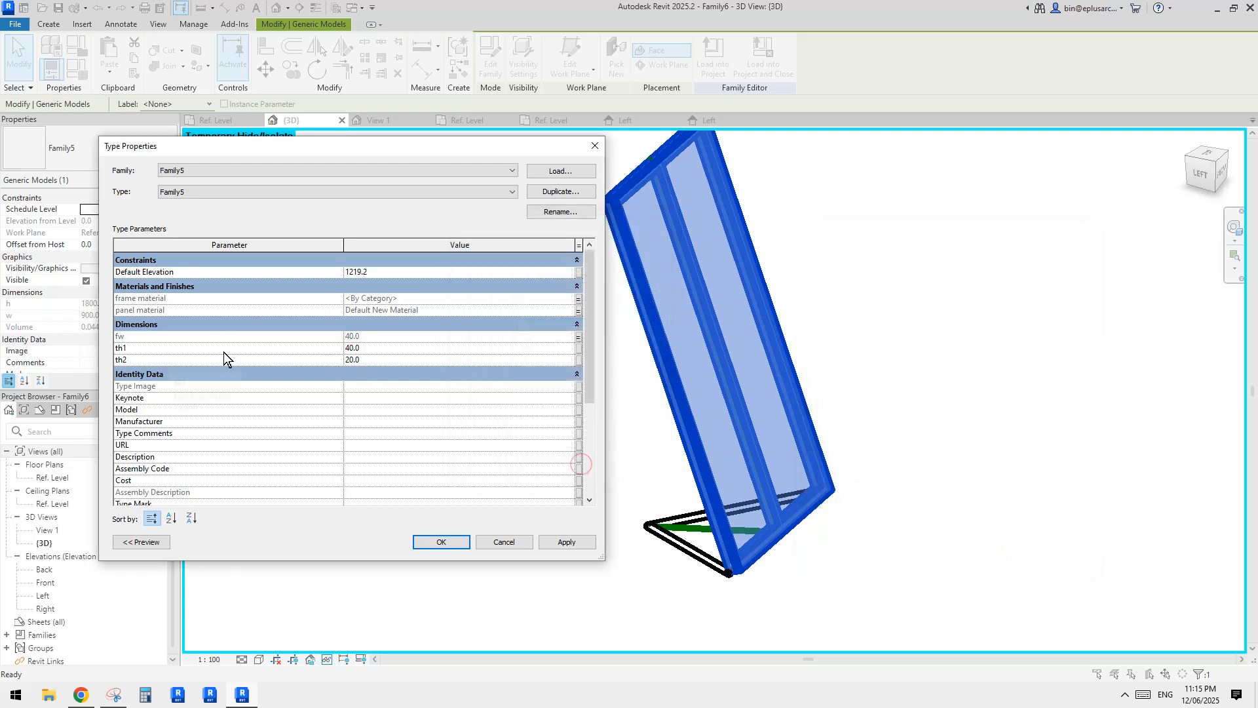
Step: Associate the nested panel's th1 dimension with a new family parameter named frame depth
{"action": "left_click", "coordinate": [580, 348]}
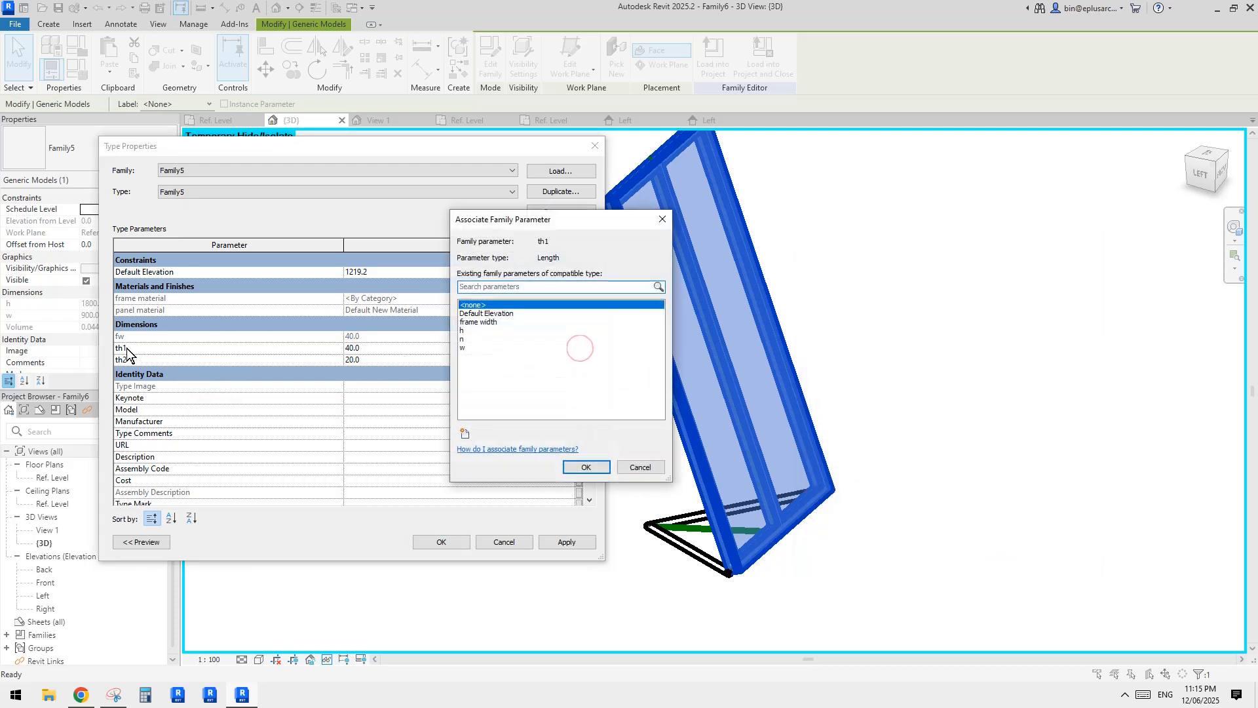
{"action": "left_click", "coordinate": [466, 433]}
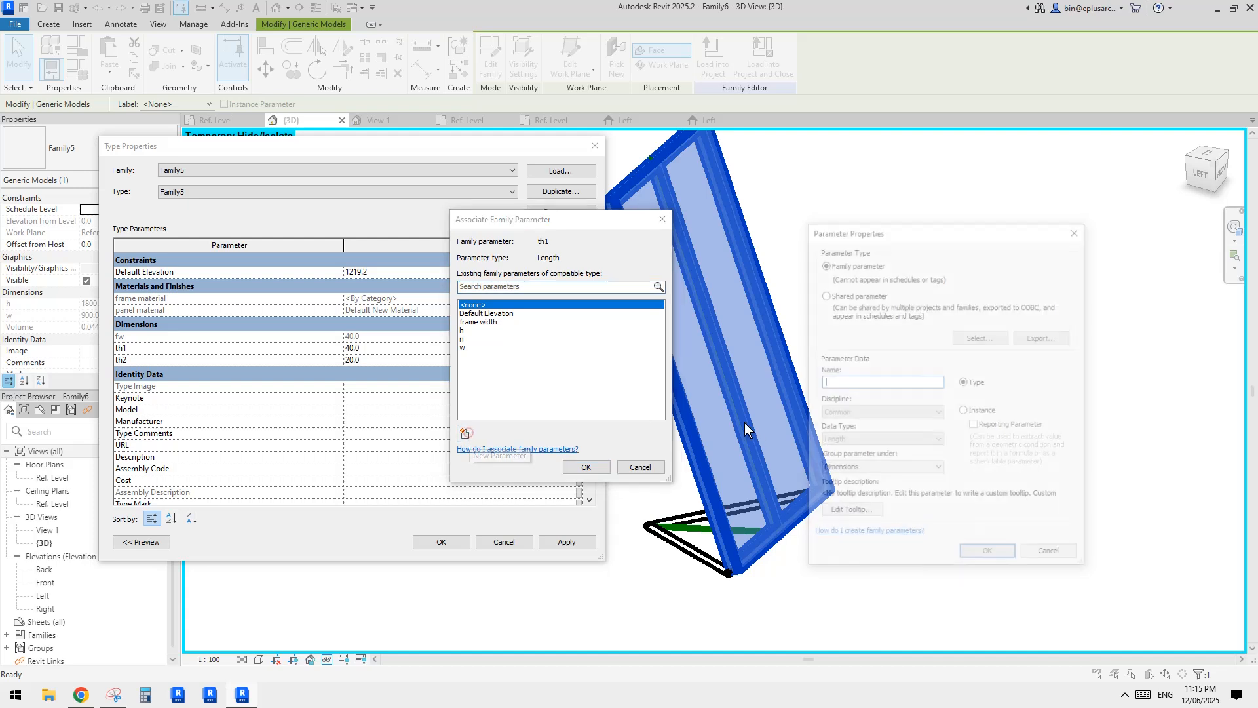
{"action": "type", "text": "fr"}
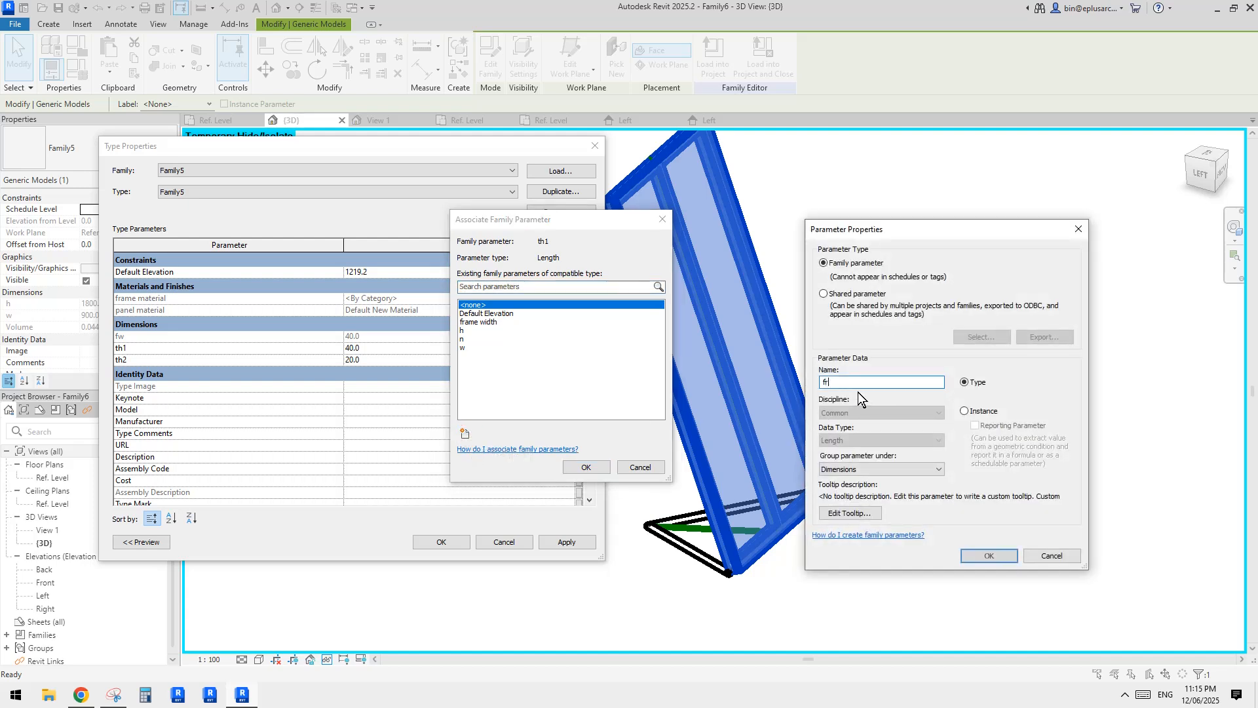
{"action": "type", "text": "ame depth"}
{"action": "left_click", "coordinate": [981, 550]}
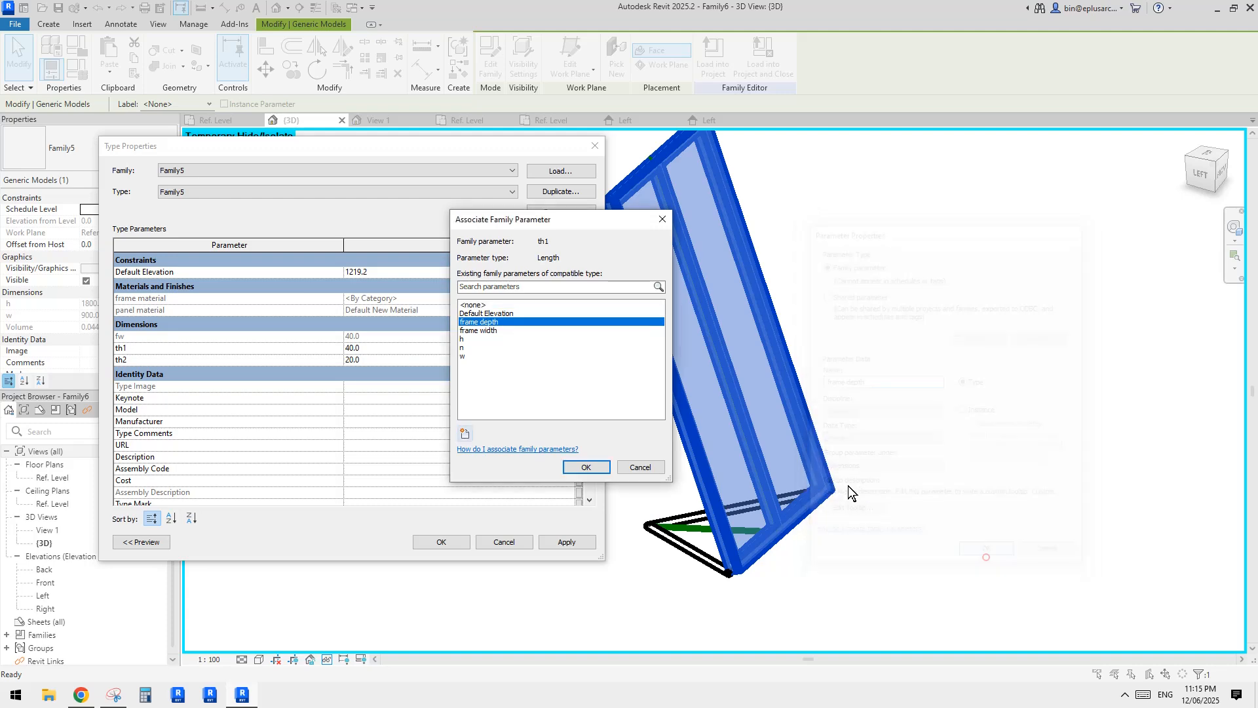
{"action": "left_click", "coordinate": [603, 465]}
Step: Associate the nested panel's th2 dimension with a new family parameter named panel thickness, and accept the type properties
{"action": "left_click", "coordinate": [579, 359]}
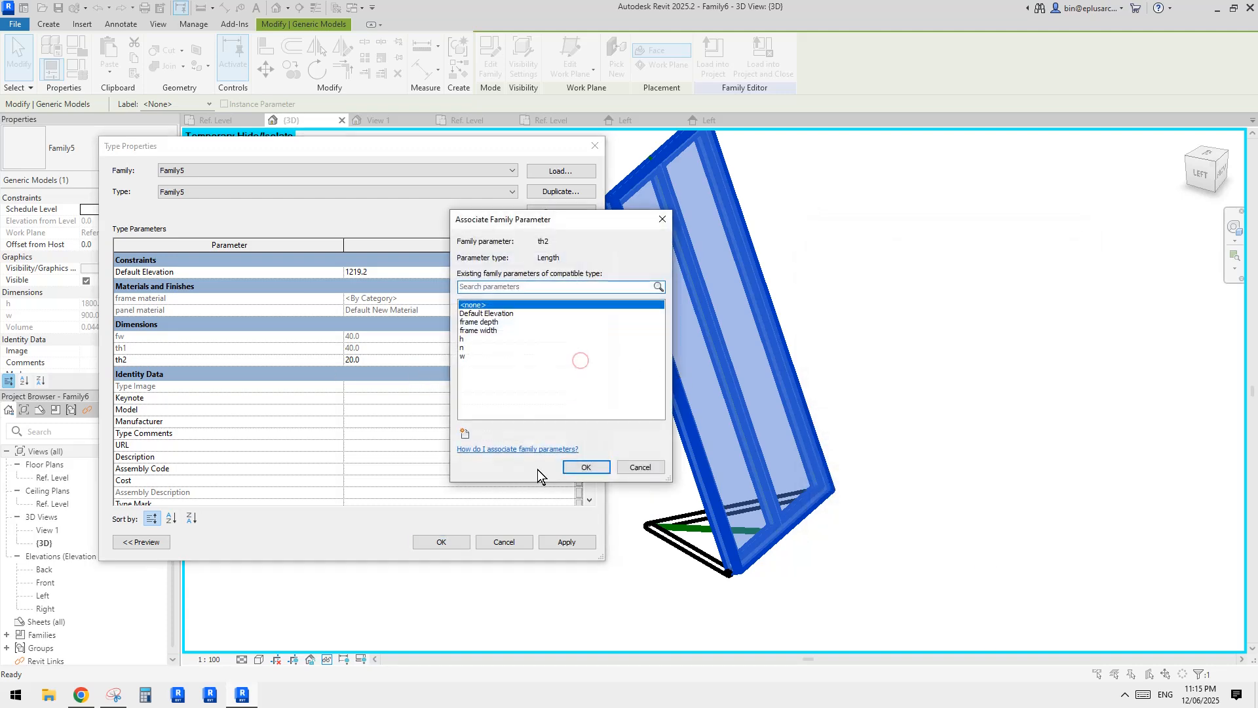
{"action": "left_click", "coordinate": [466, 433]}
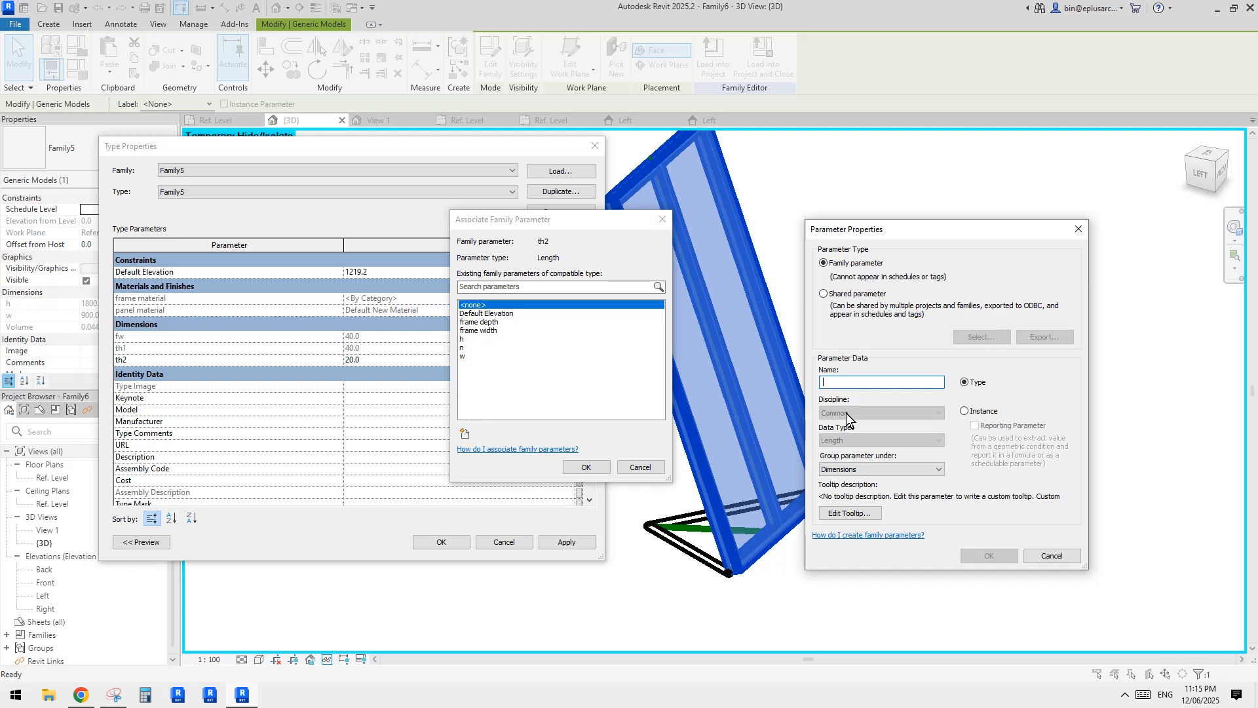
{"action": "type", "text": "panel thickness"}
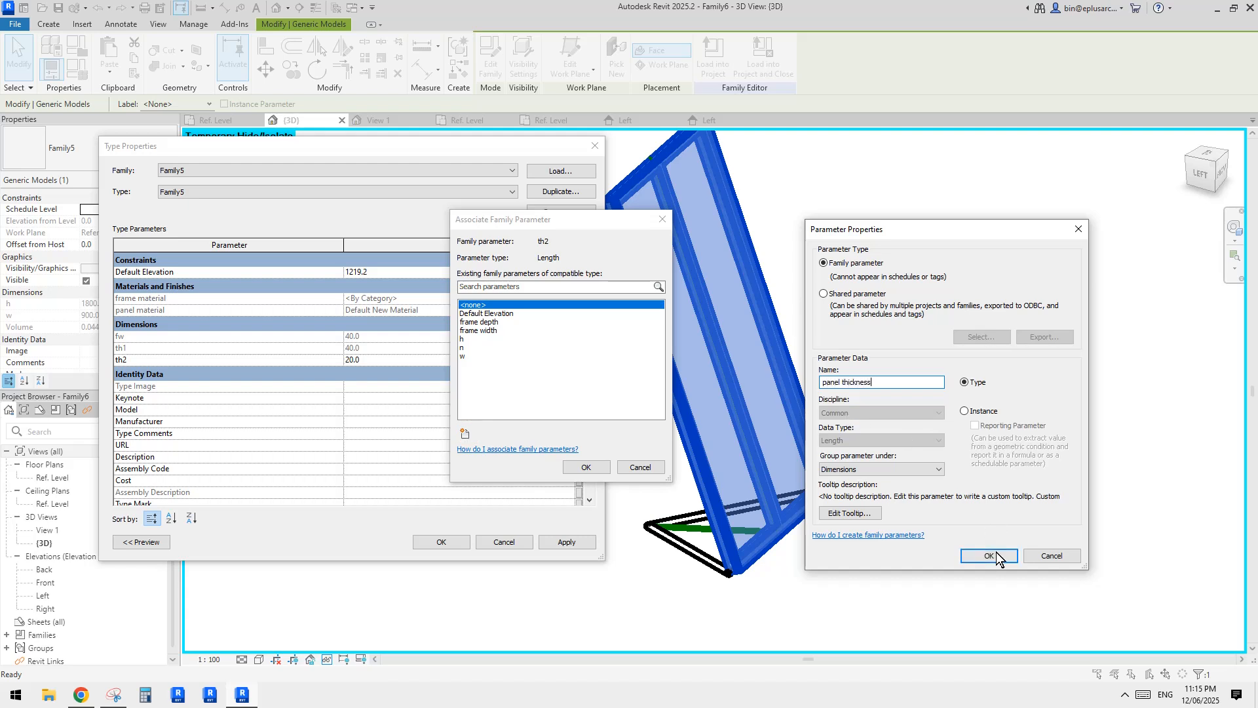
{"action": "left_click", "coordinate": [990, 555]}
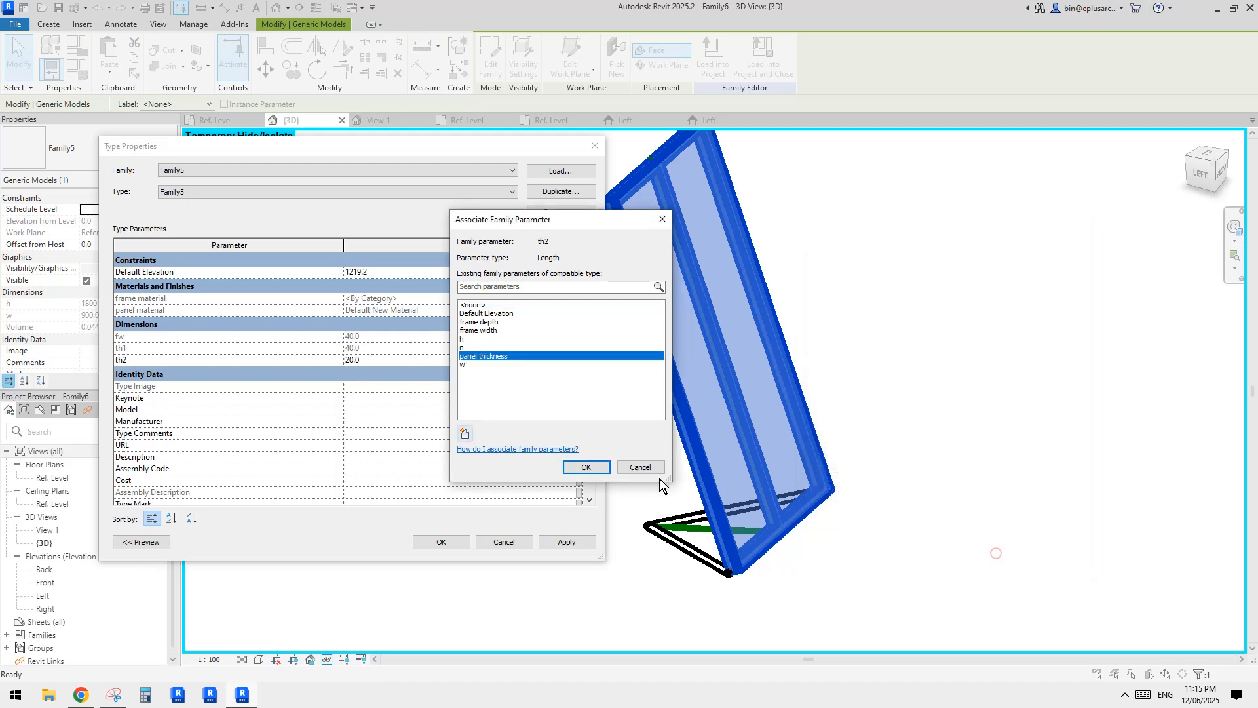
{"action": "left_click", "coordinate": [591, 468]}
{"action": "scroll", "coordinate": [369, 387], "scroll_direction": "down", "scroll_amount": 3}
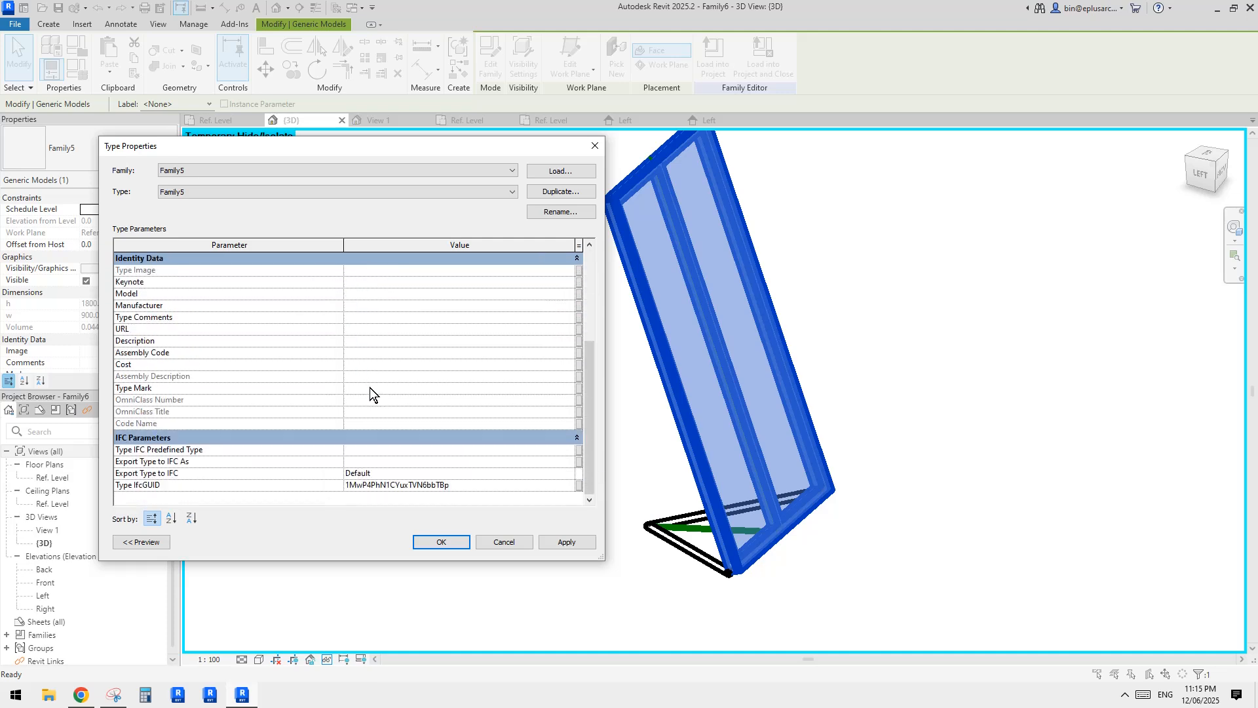
{"action": "scroll", "coordinate": [372, 388], "scroll_direction": "up", "scroll_amount": 3}
{"action": "left_click", "coordinate": [451, 541]}
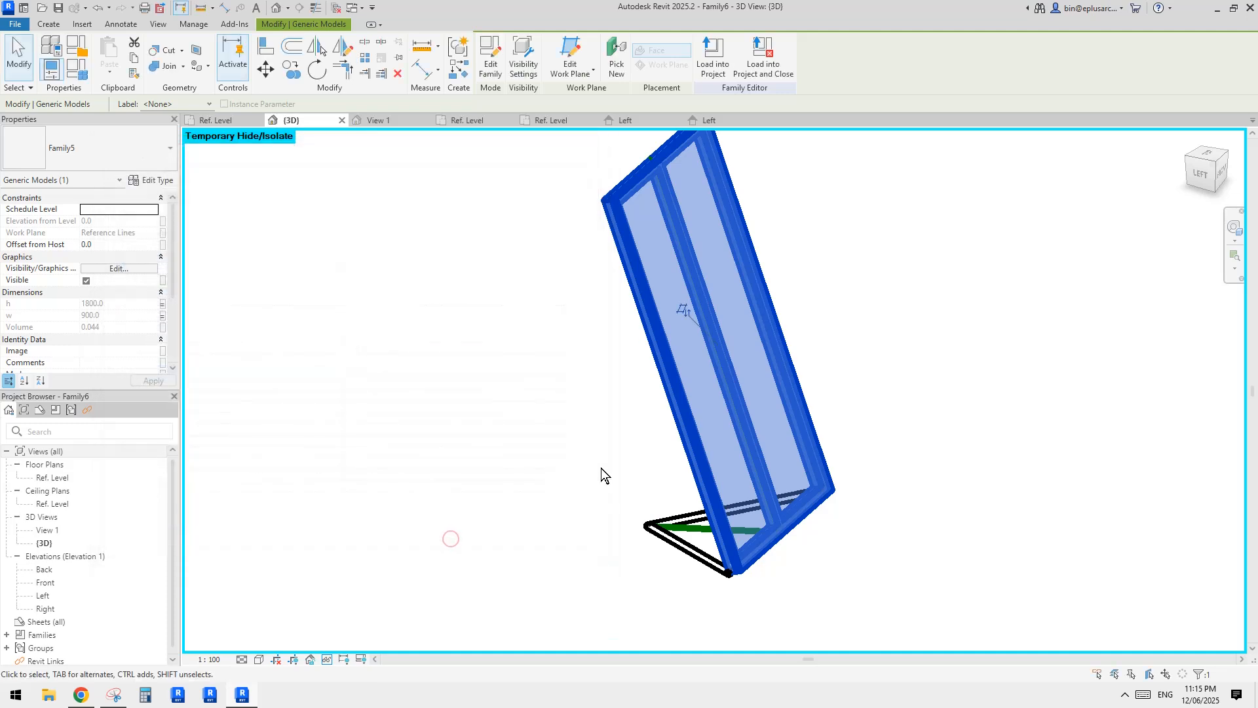
Step: Associate the arm material of the nested Family7 arms with a new family parameter named arm material
{"action": "left_click", "coordinate": [679, 546]}
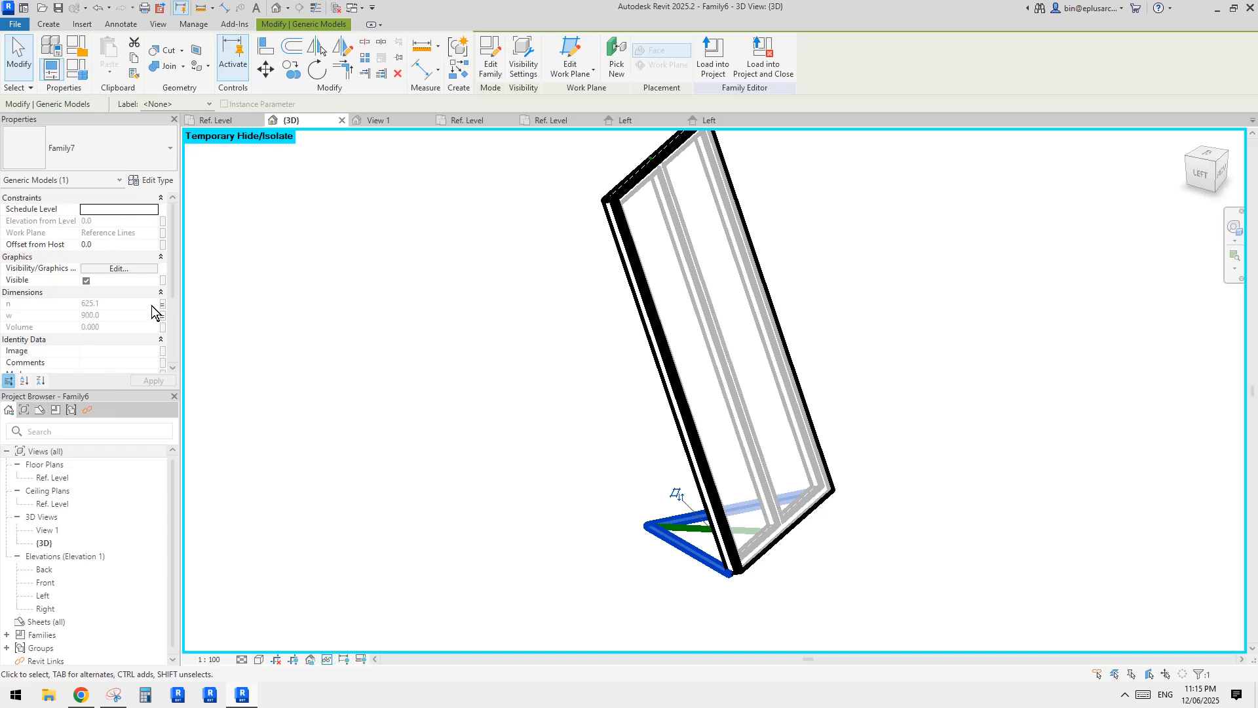
{"action": "left_click", "coordinate": [152, 180]}
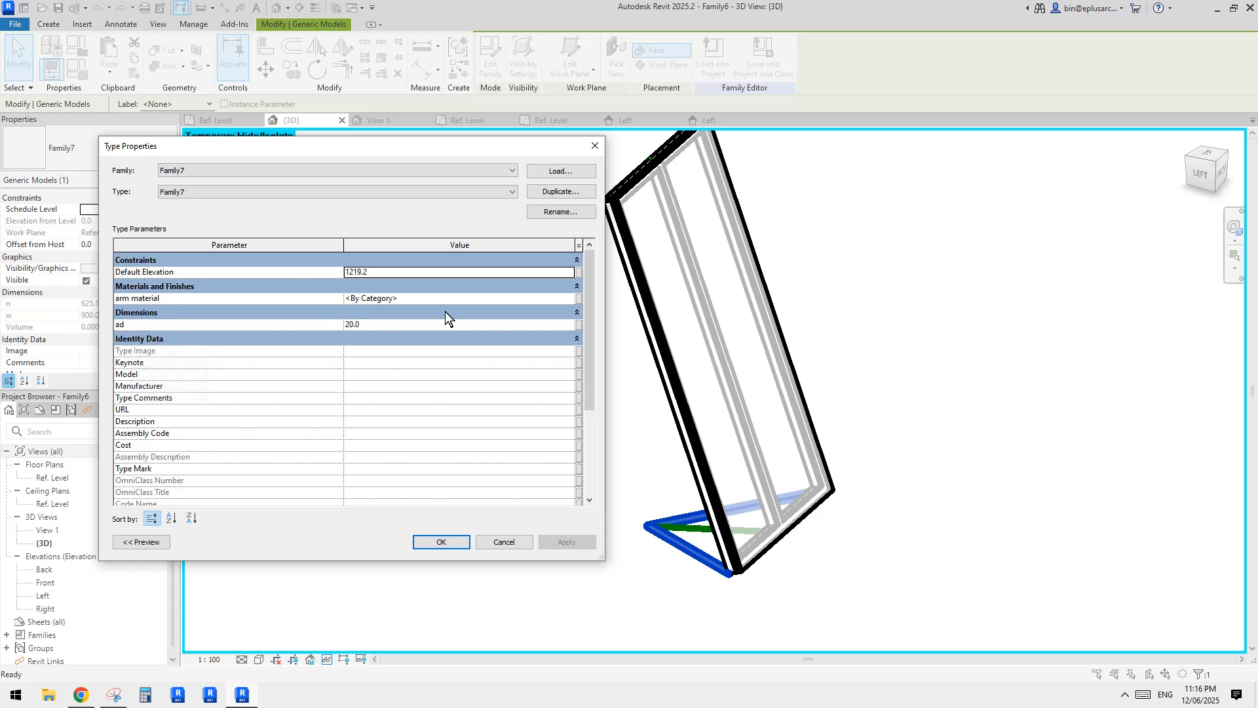
{"action": "left_click", "coordinate": [579, 299]}
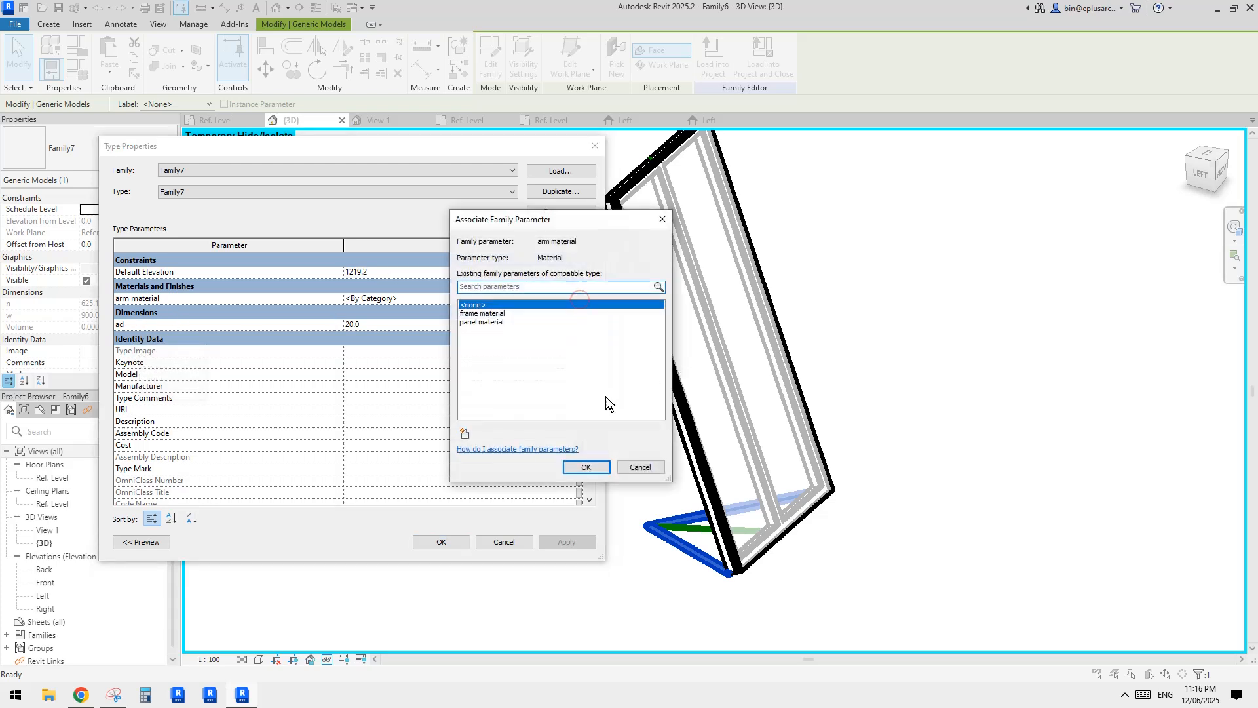
{"action": "left_click", "coordinate": [466, 434]}
{"action": "type", "text": "arm material"}
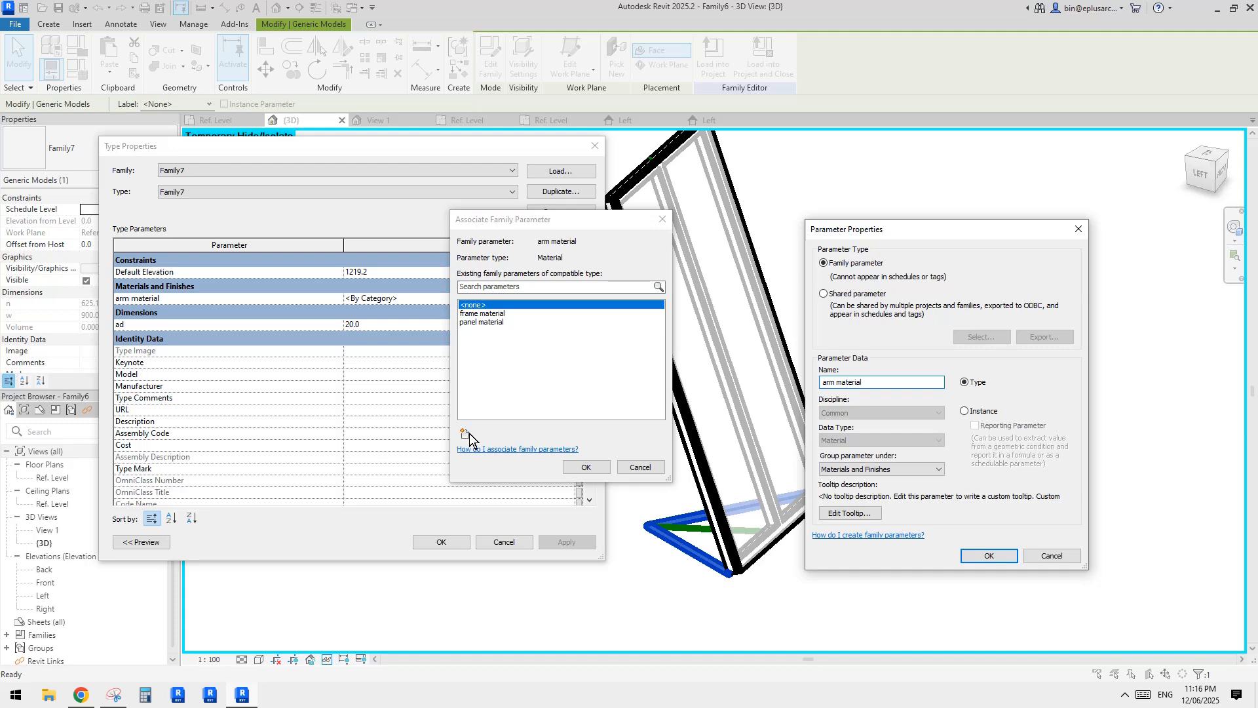
{"action": "left_click", "coordinate": [981, 557]}
{"action": "left_click", "coordinate": [581, 466]}
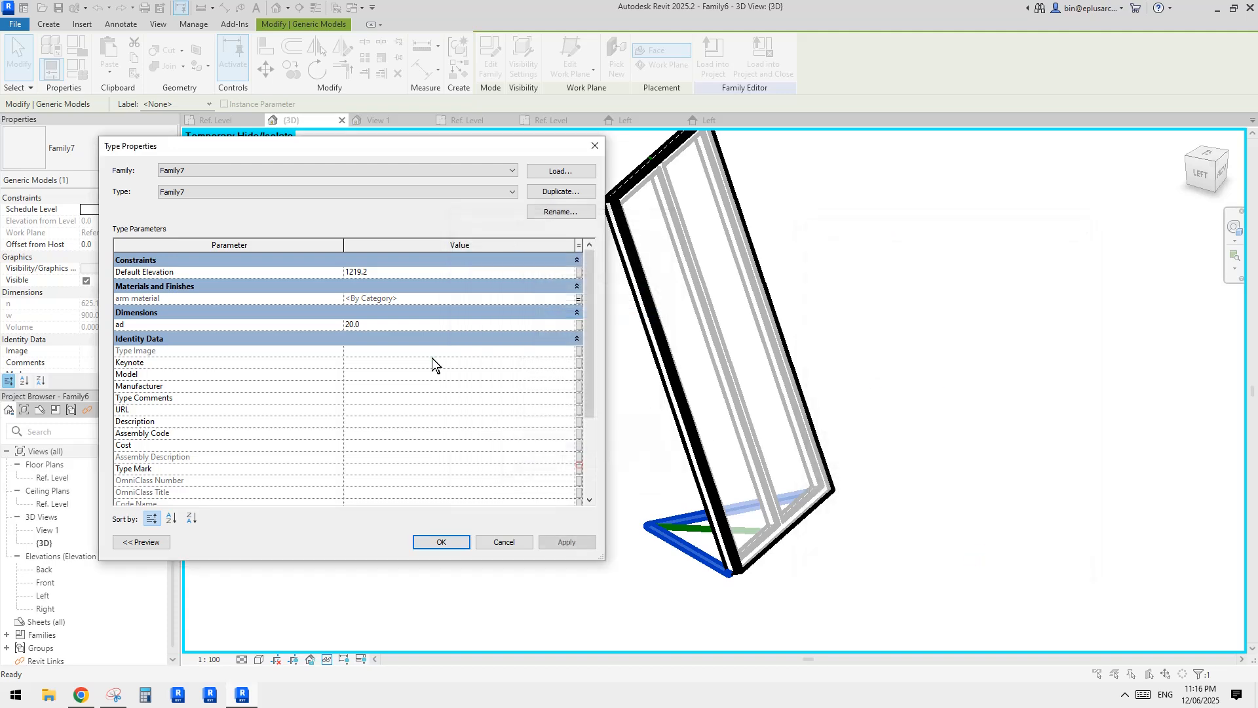
Step: Associate the nested arms' ad dimension with a new family parameter named arm diameter, and accept the type properties
{"action": "left_click", "coordinate": [579, 325]}
{"action": "left_click", "coordinate": [465, 433]}
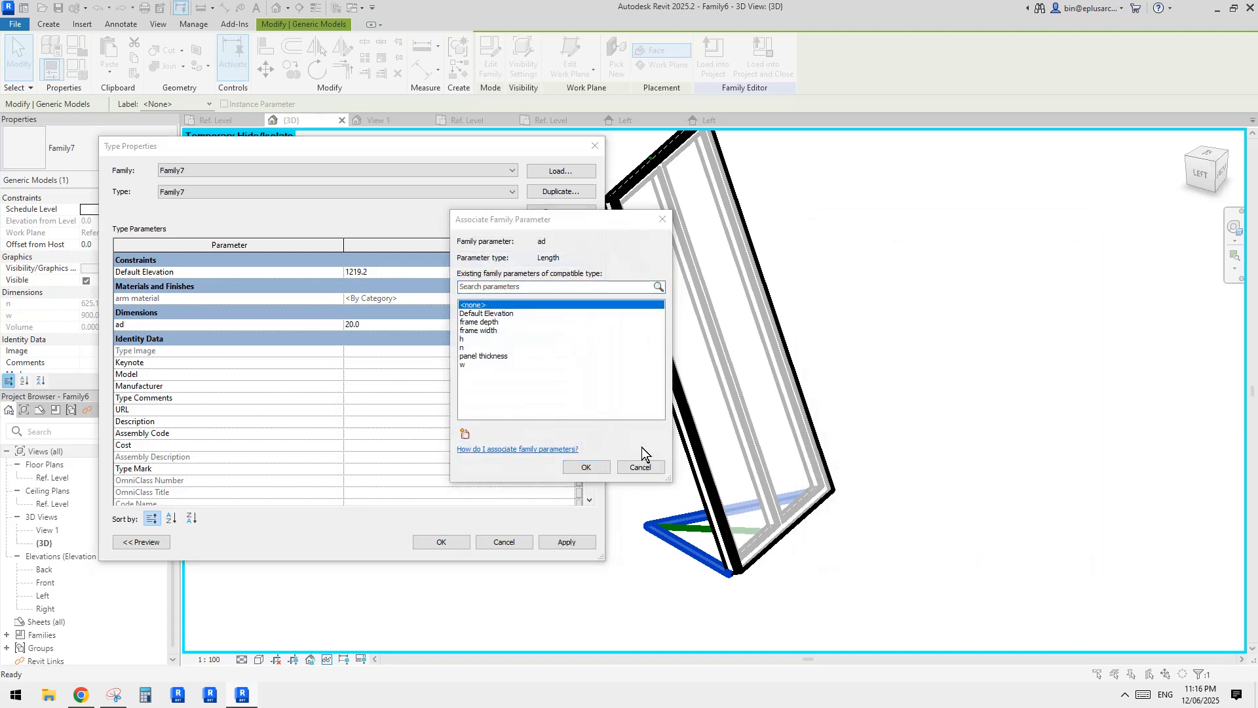
{"action": "type", "text": "arm "}
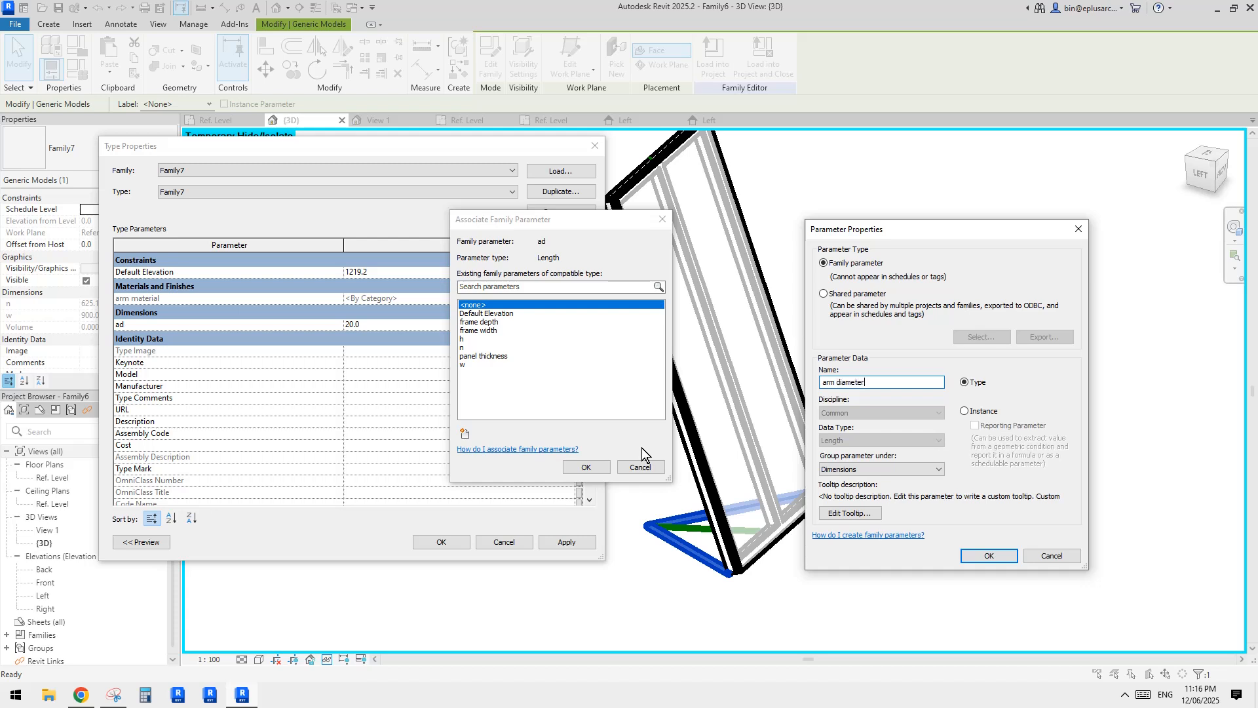
{"action": "type", "text": "diameter"}
{"action": "left_click", "coordinate": [983, 555]}
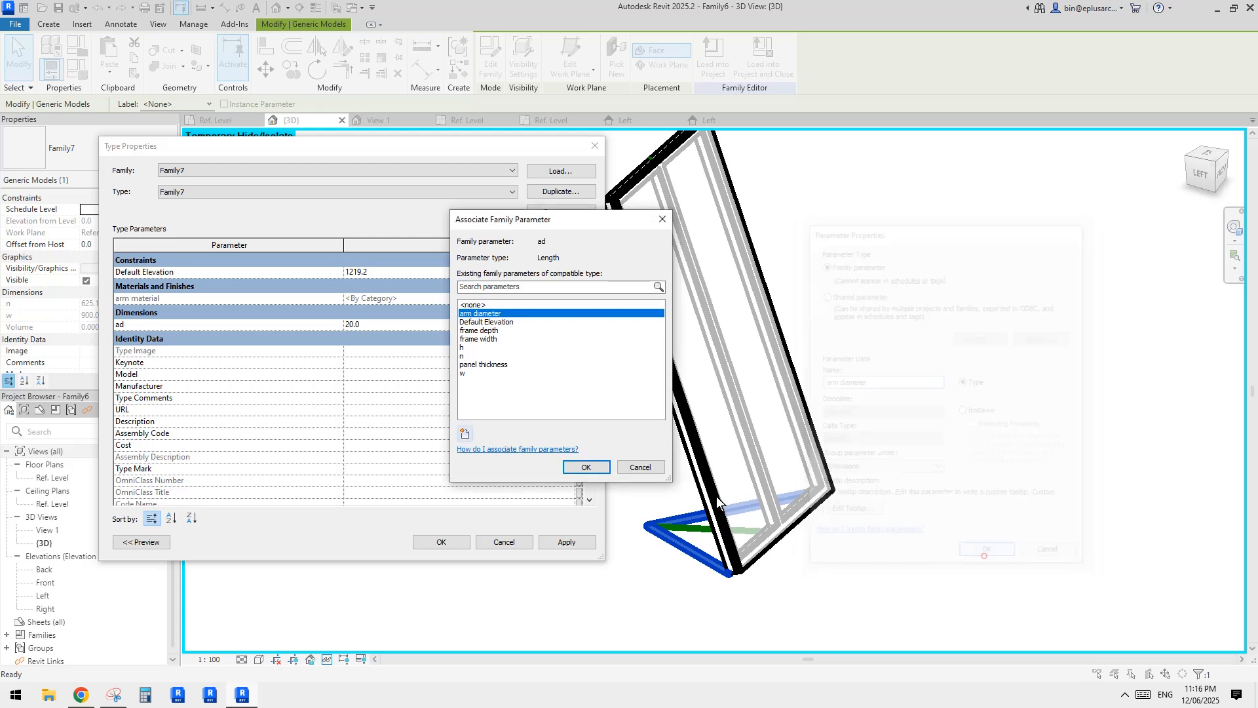
{"action": "left_click", "coordinate": [584, 466]}
{"action": "left_click", "coordinate": [450, 543]}
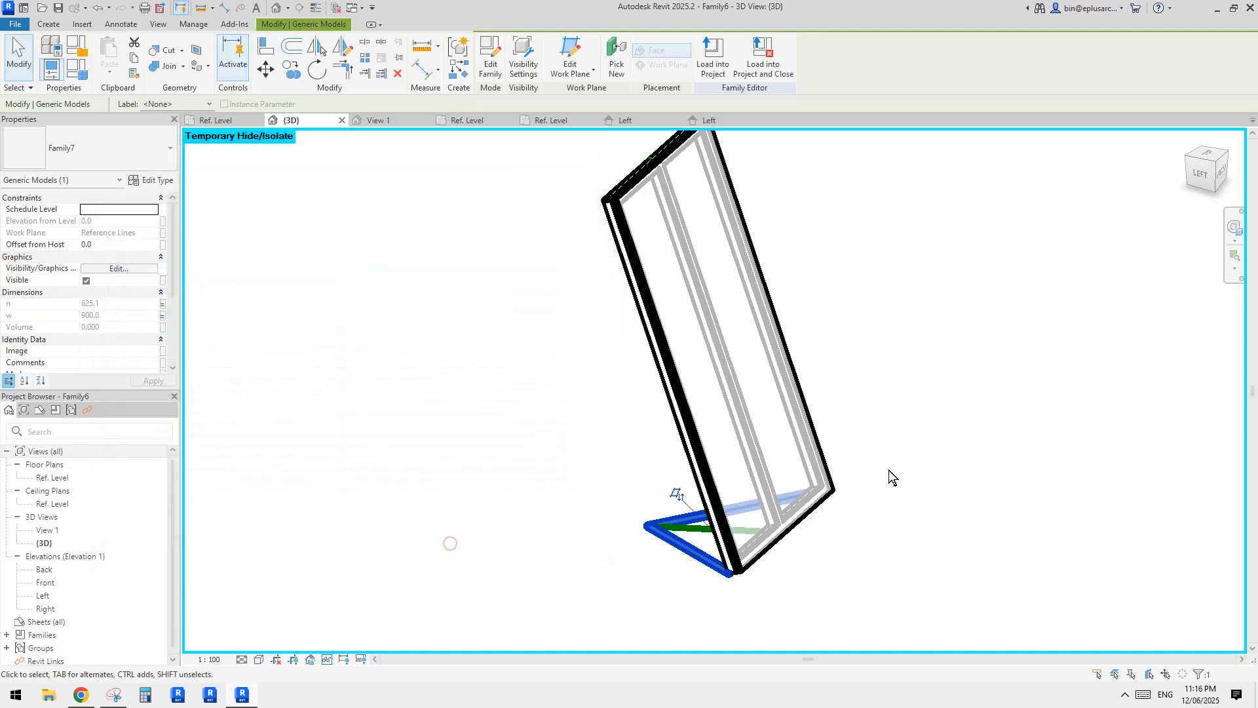
Step: Load the updated Family6 into Family8, replacing the version already loaded there
{"action": "left_click", "coordinate": [525, 308]}
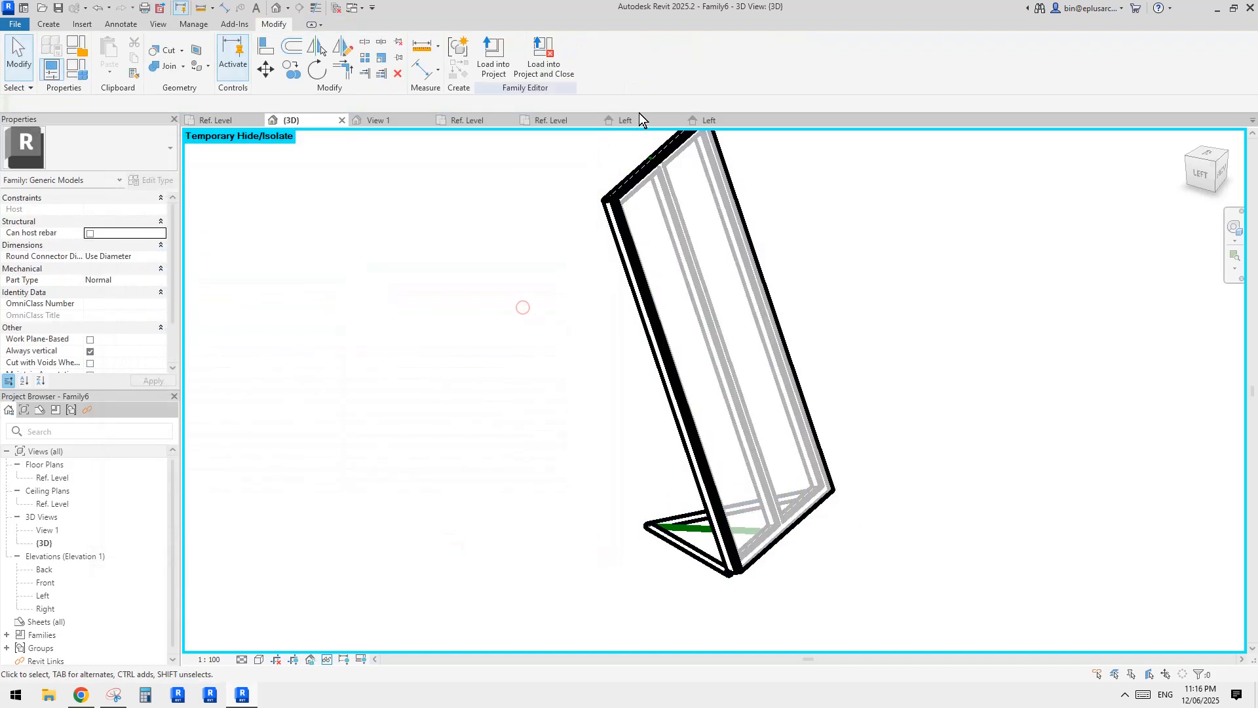
{"action": "left_click", "coordinate": [494, 59]}
{"action": "left_click", "coordinate": [714, 451]}
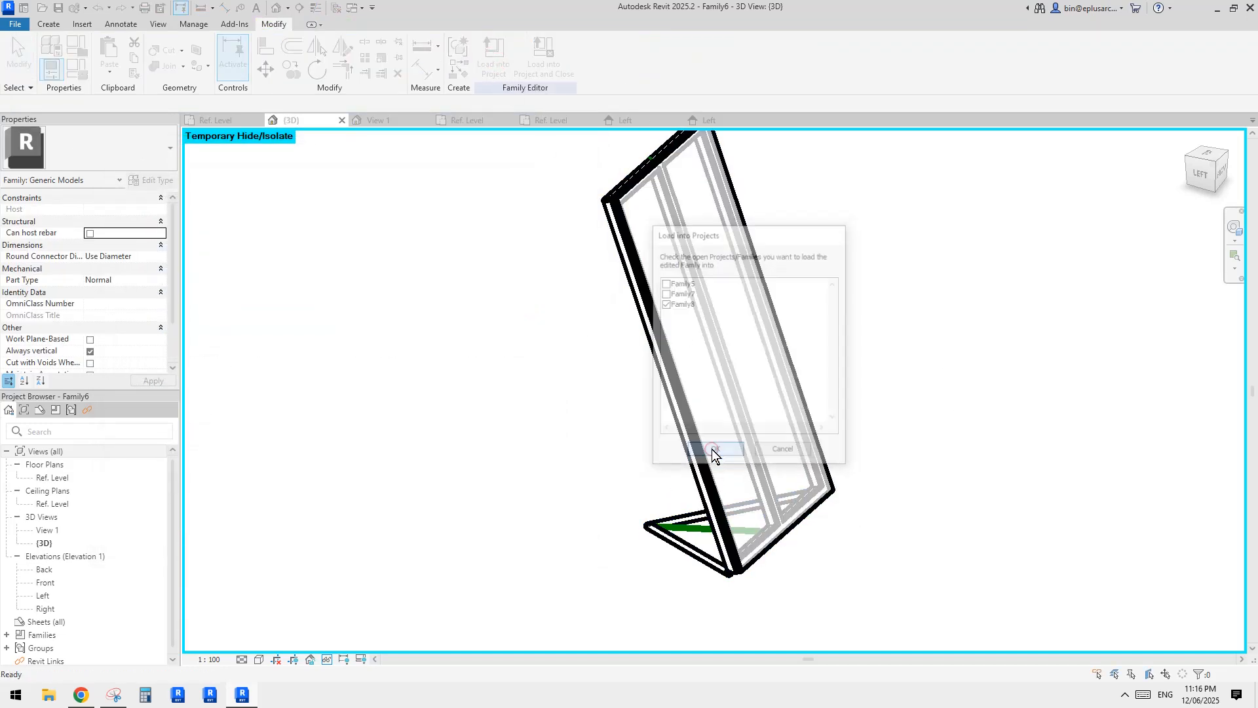
{"action": "left_click", "coordinate": [612, 306]}
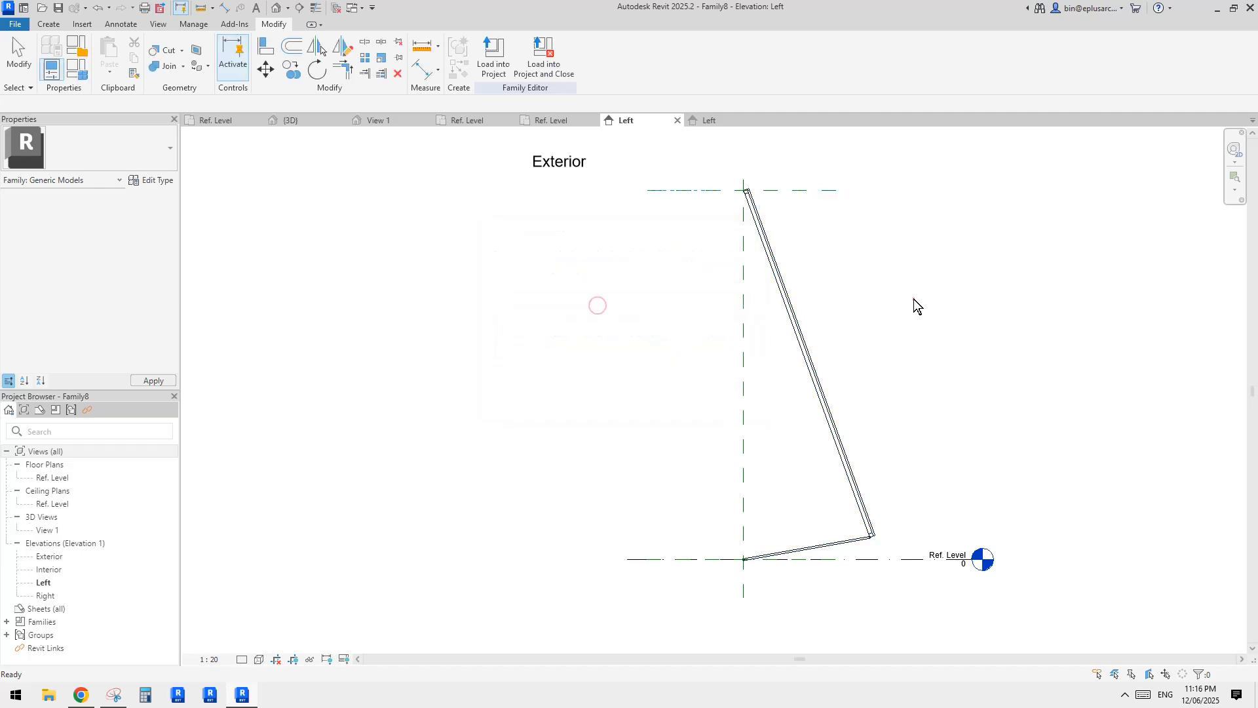
Step: In Family8, associate the placed Family6 panel's arm material with a new family parameter named arm material
{"action": "left_click", "coordinate": [786, 296]}
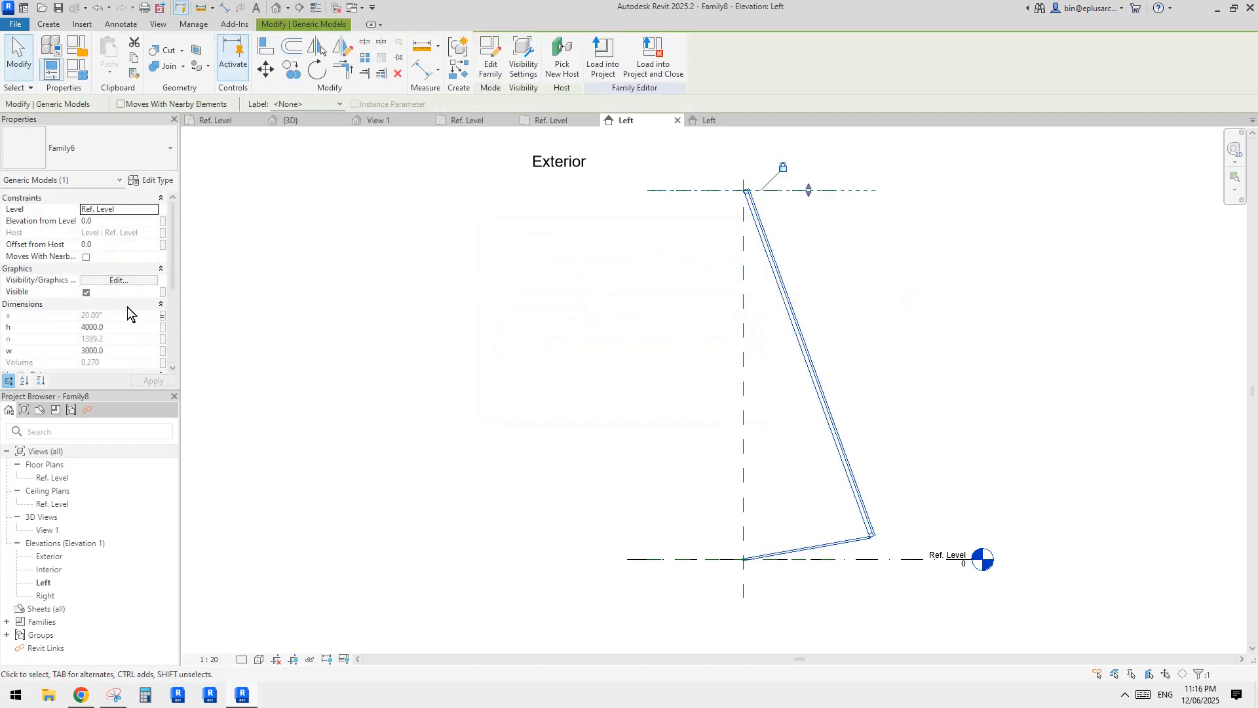
{"action": "scroll", "coordinate": [126, 312], "scroll_direction": "down", "scroll_amount": 2}
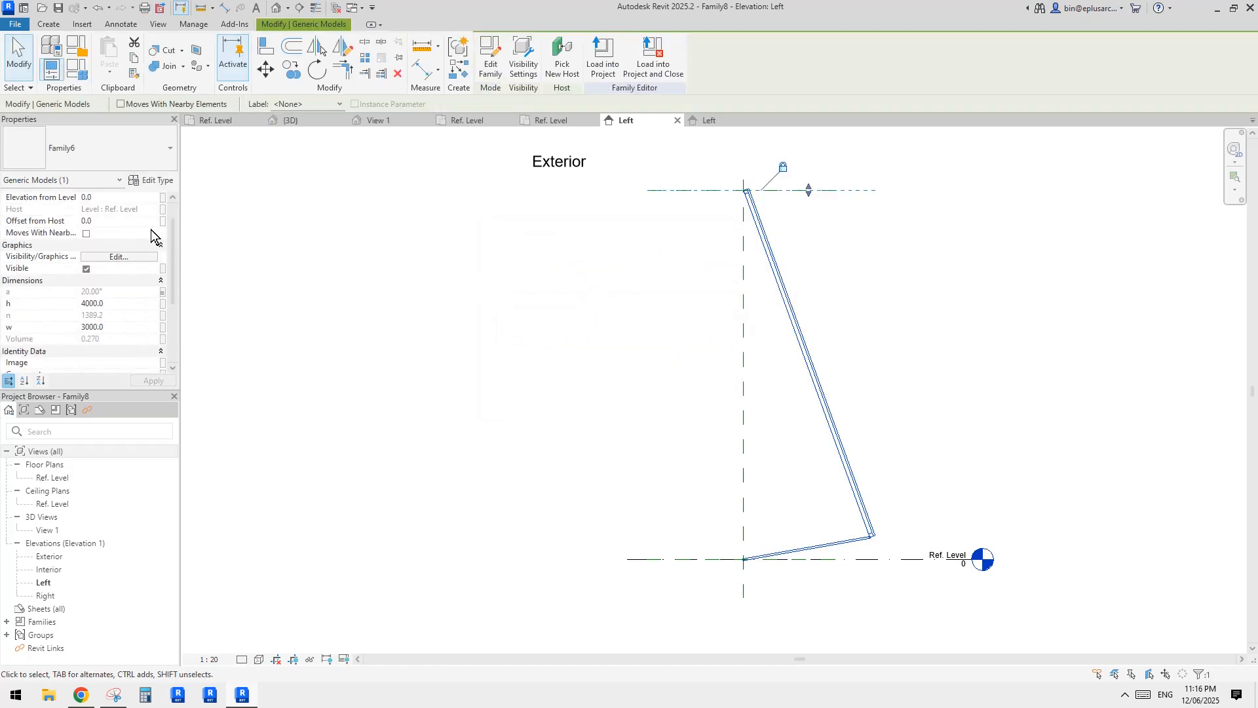
{"action": "left_click", "coordinate": [155, 181]}
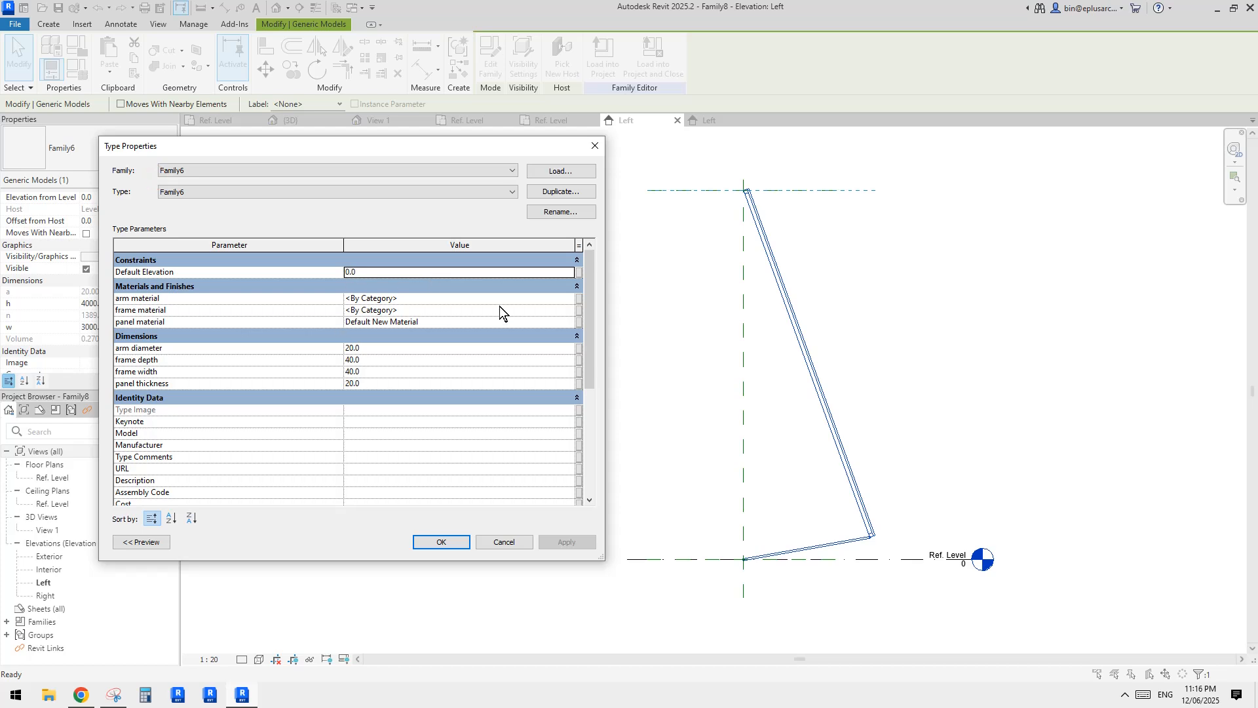
{"action": "left_click", "coordinate": [580, 302]}
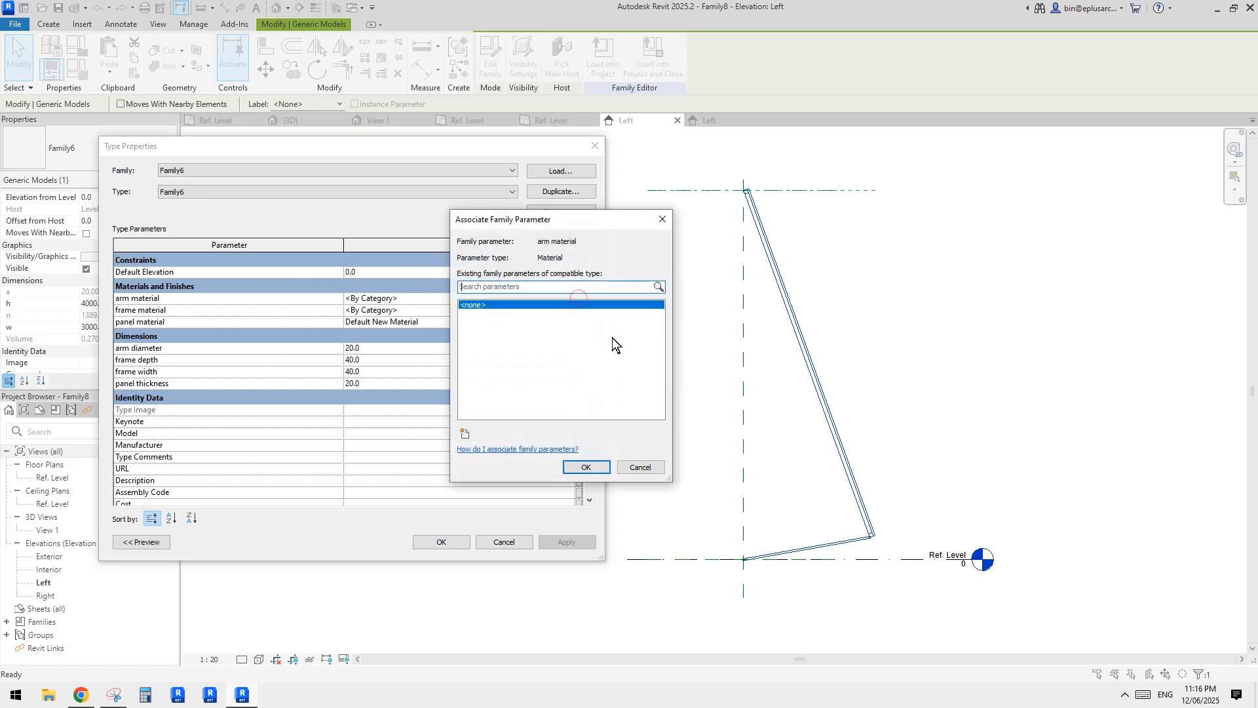
{"action": "left_click", "coordinate": [466, 433]}
{"action": "type", "text": "arm "}
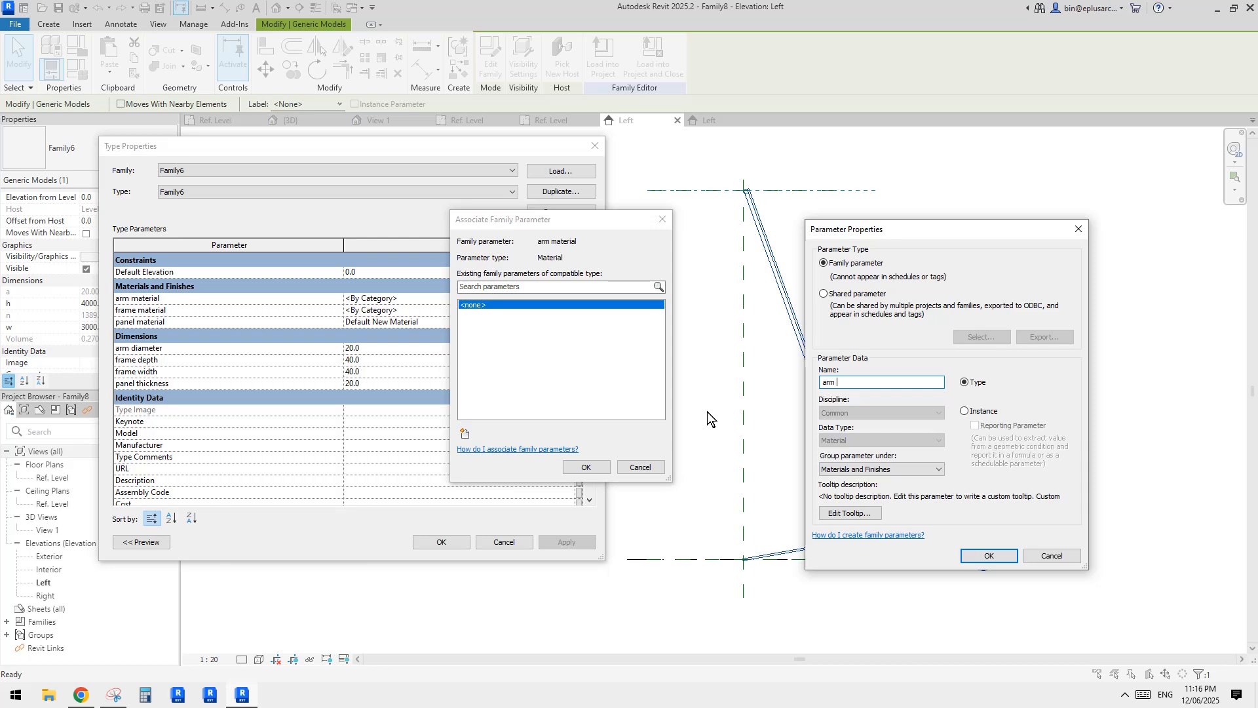
{"action": "type", "text": "material"}
{"action": "left_click", "coordinate": [989, 556]}
{"action": "left_click", "coordinate": [587, 467]}
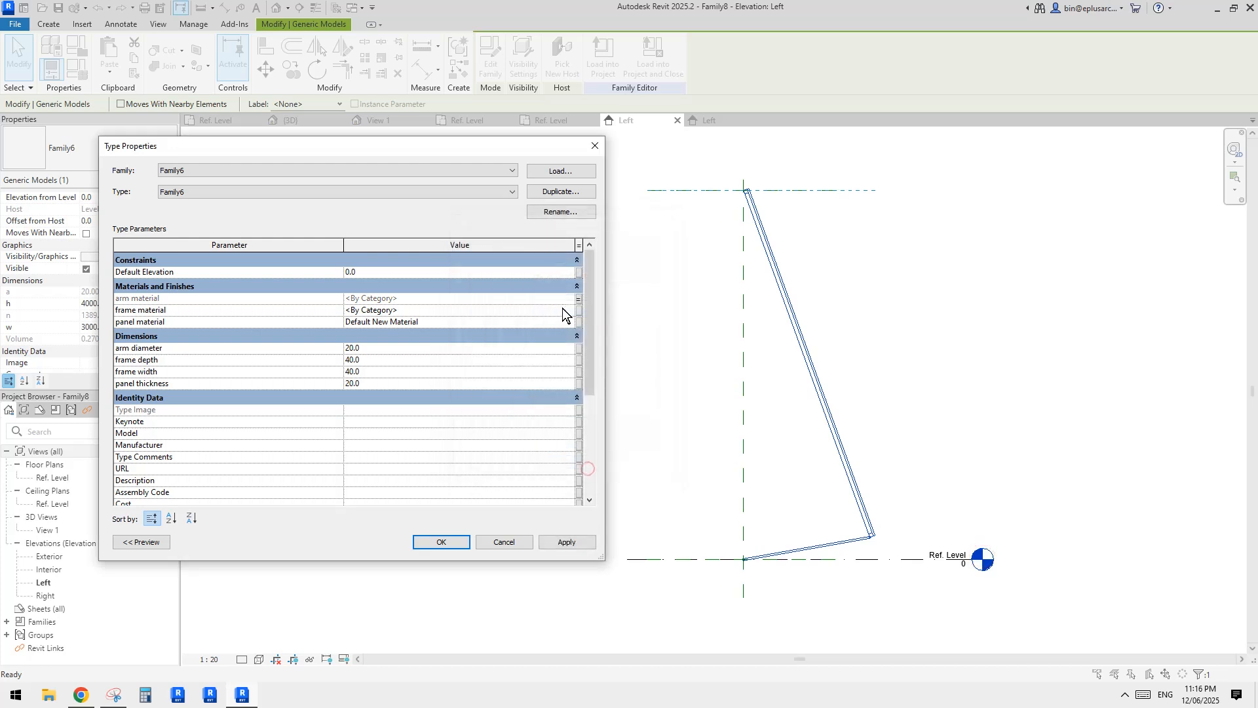
Step: Associate the Family6 panel's frame material with a new Family8 parameter named frame material
{"action": "left_click", "coordinate": [572, 310]}
{"action": "left_click", "coordinate": [465, 433]}
{"action": "type", "text": "frame material"}
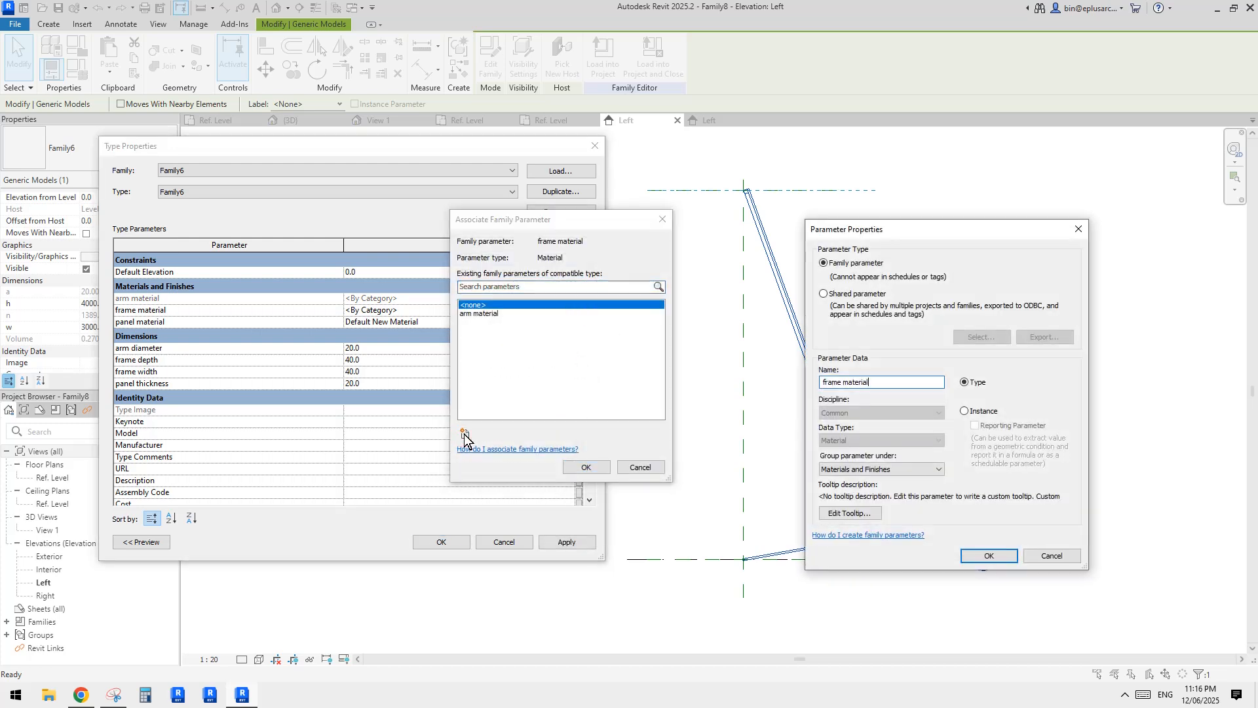
{"action": "left_click", "coordinate": [986, 556]}
{"action": "left_click", "coordinate": [580, 465]}
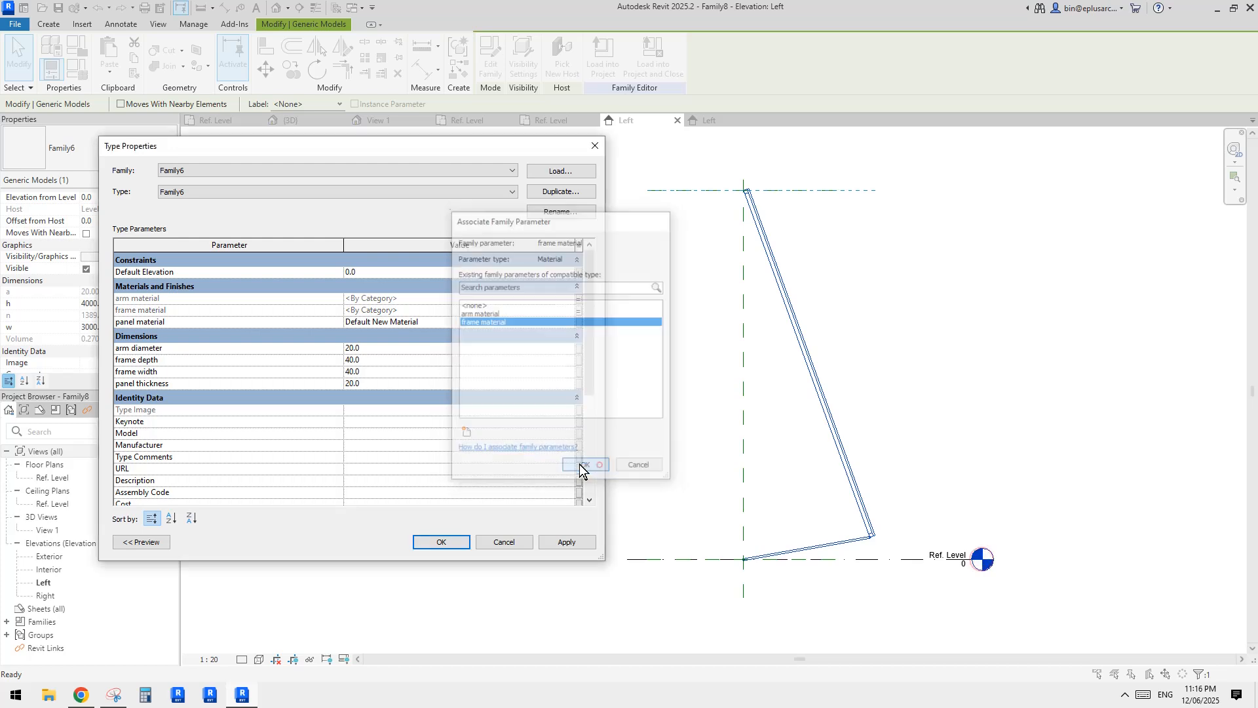
Step: Associate the Family6 panel's panel material with a new Family8 parameter named panel material
{"action": "left_click", "coordinate": [580, 323]}
{"action": "left_click", "coordinate": [465, 433]}
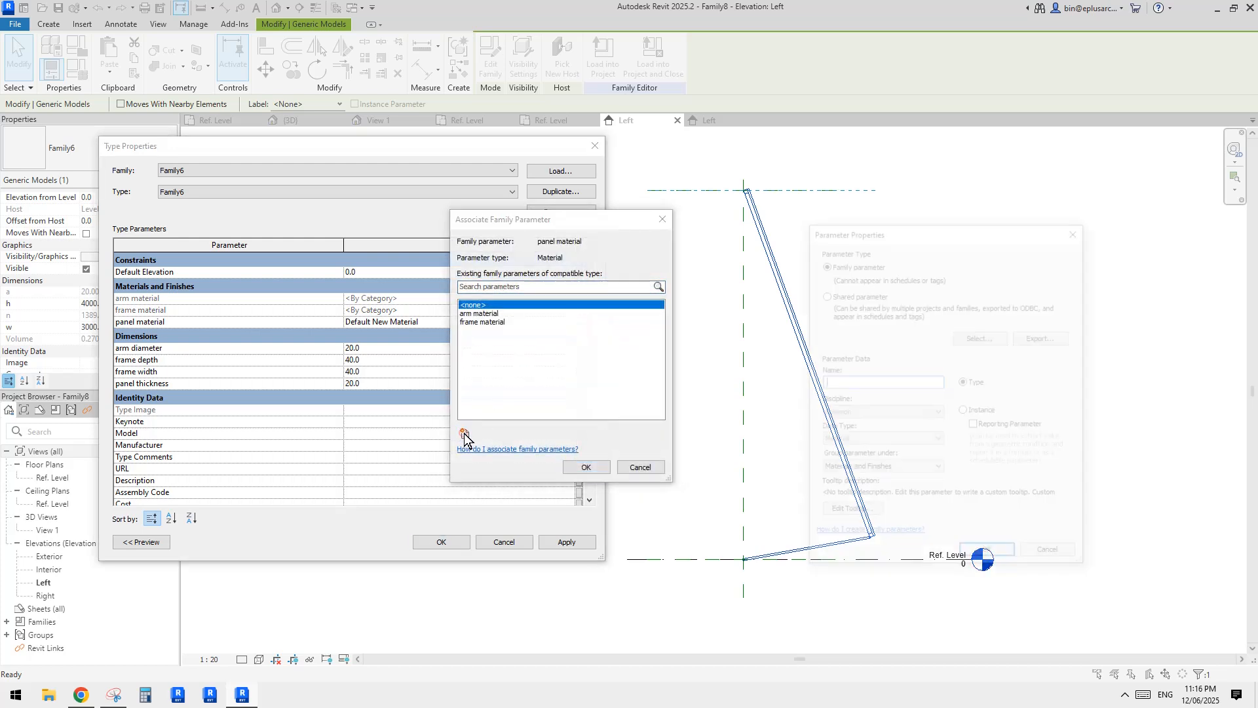
{"action": "type", "text": "panel material"}
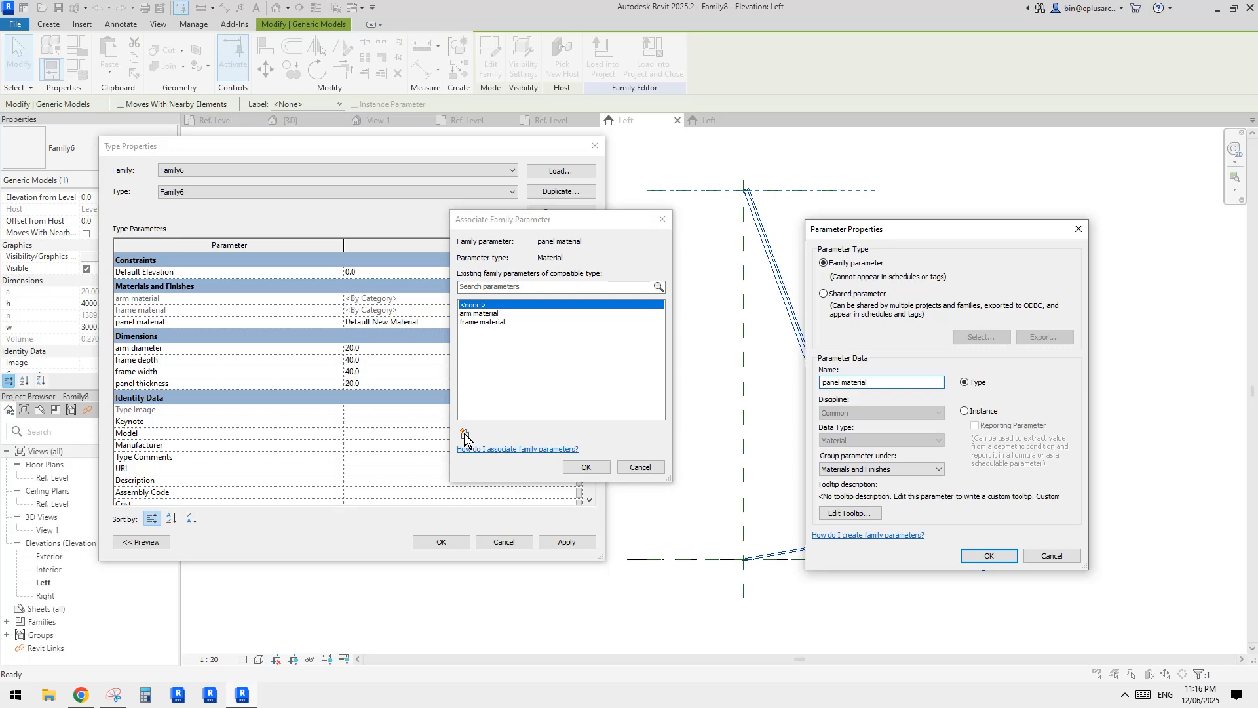
{"action": "left_click", "coordinate": [988, 556]}
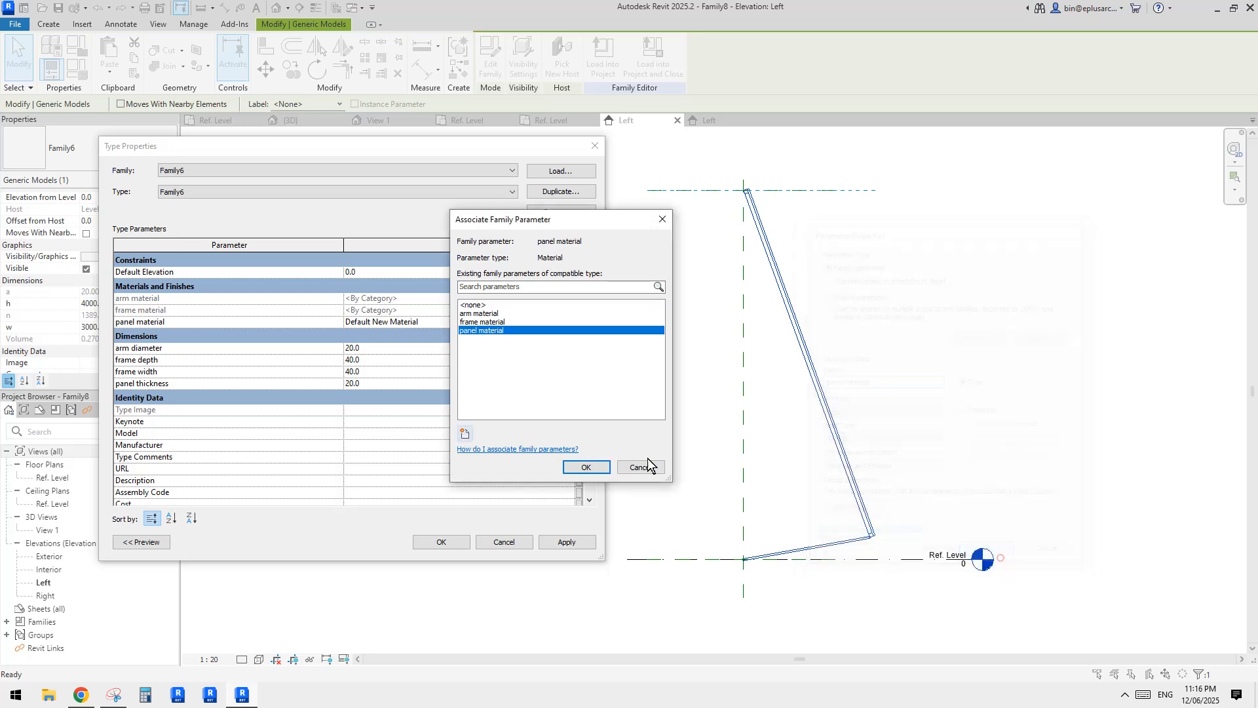
{"action": "left_click", "coordinate": [585, 467]}
Step: Associate the Family6 panel's arm diameter with a new Family8 type parameter named arm diameter
{"action": "left_click", "coordinate": [578, 349]}
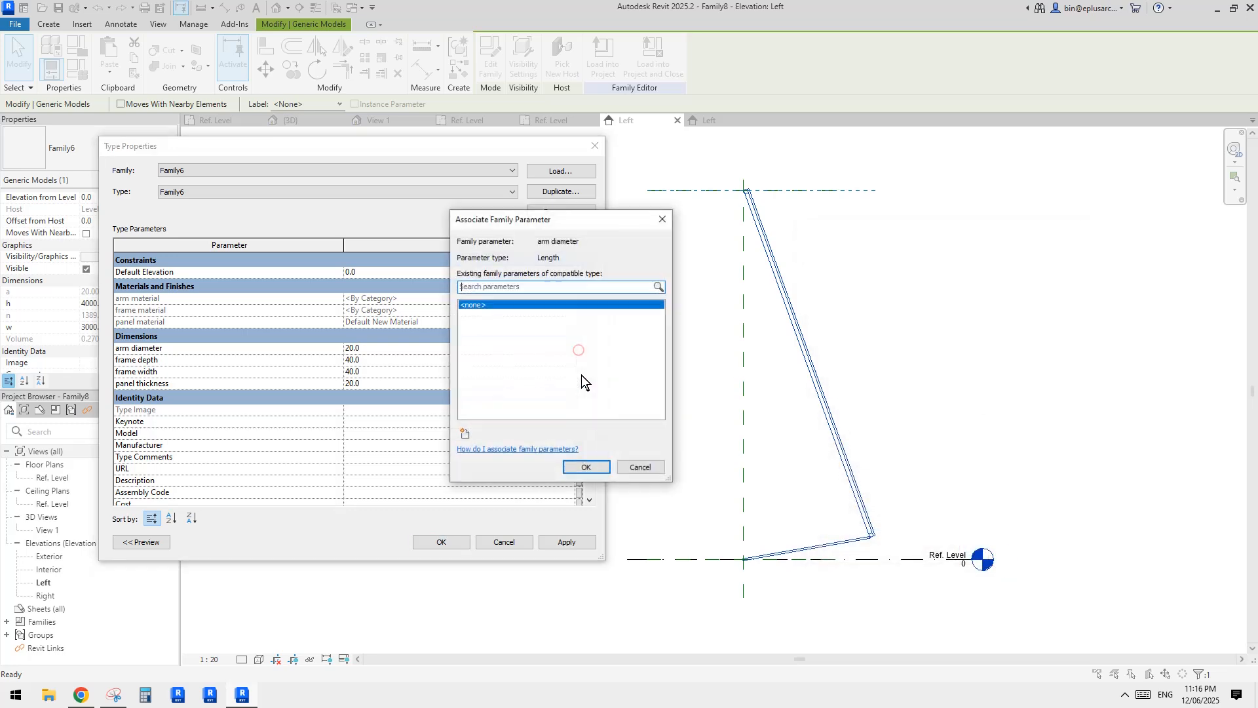
{"action": "left_click", "coordinate": [466, 433]}
{"action": "type", "text": "arm diame"}
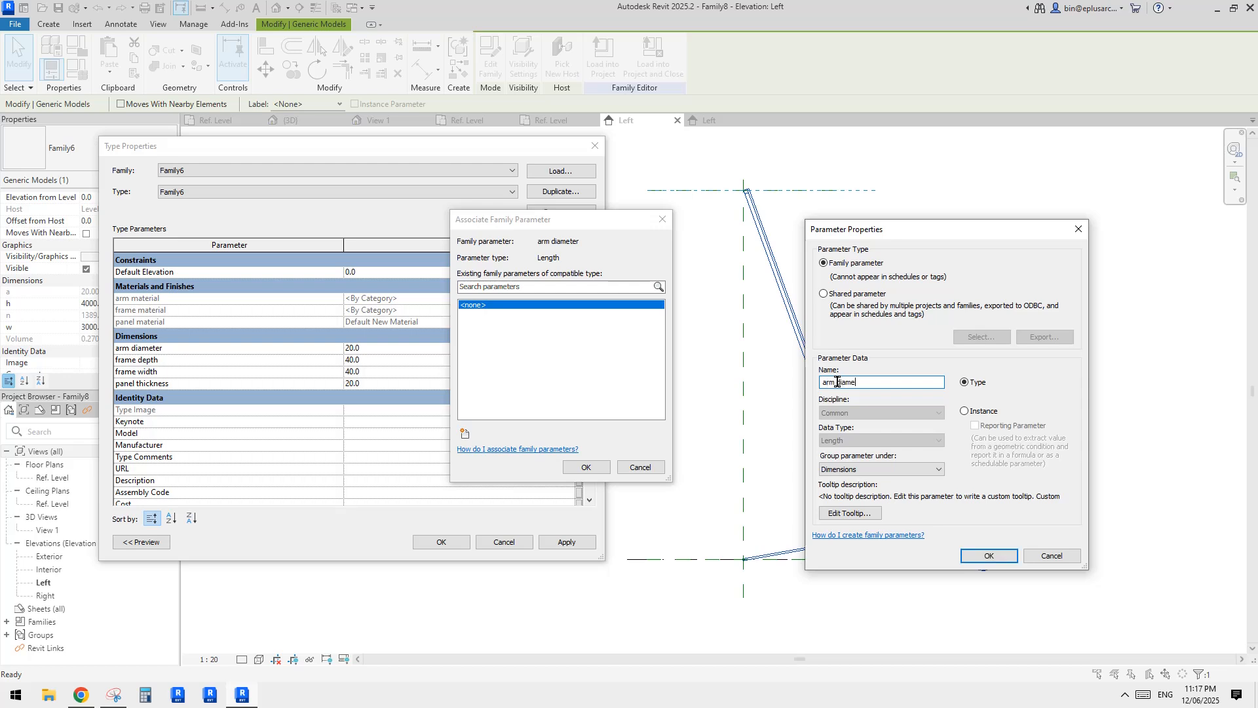
{"action": "type", "text": "ter"}
{"action": "left_click", "coordinate": [988, 556]}
{"action": "left_click", "coordinate": [590, 466]}
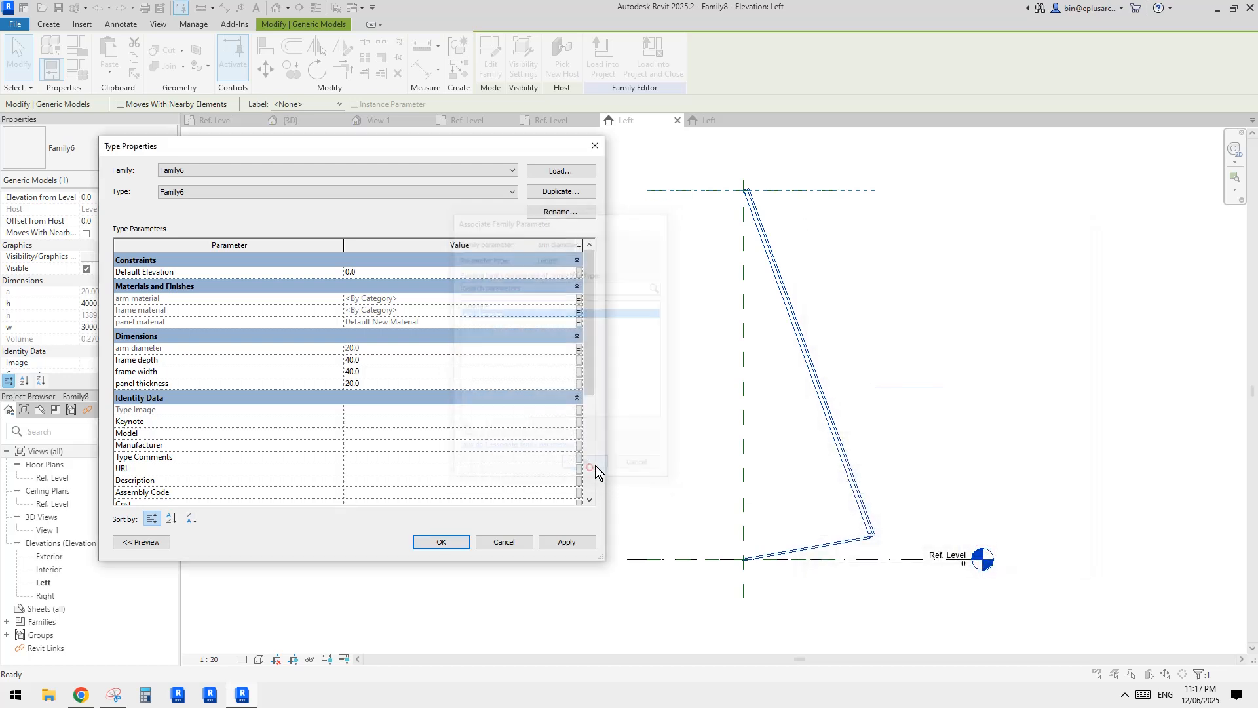
Step: Associate the Family6 panel's frame depth with a new Family8 type parameter named frame depth
{"action": "left_click", "coordinate": [579, 360]}
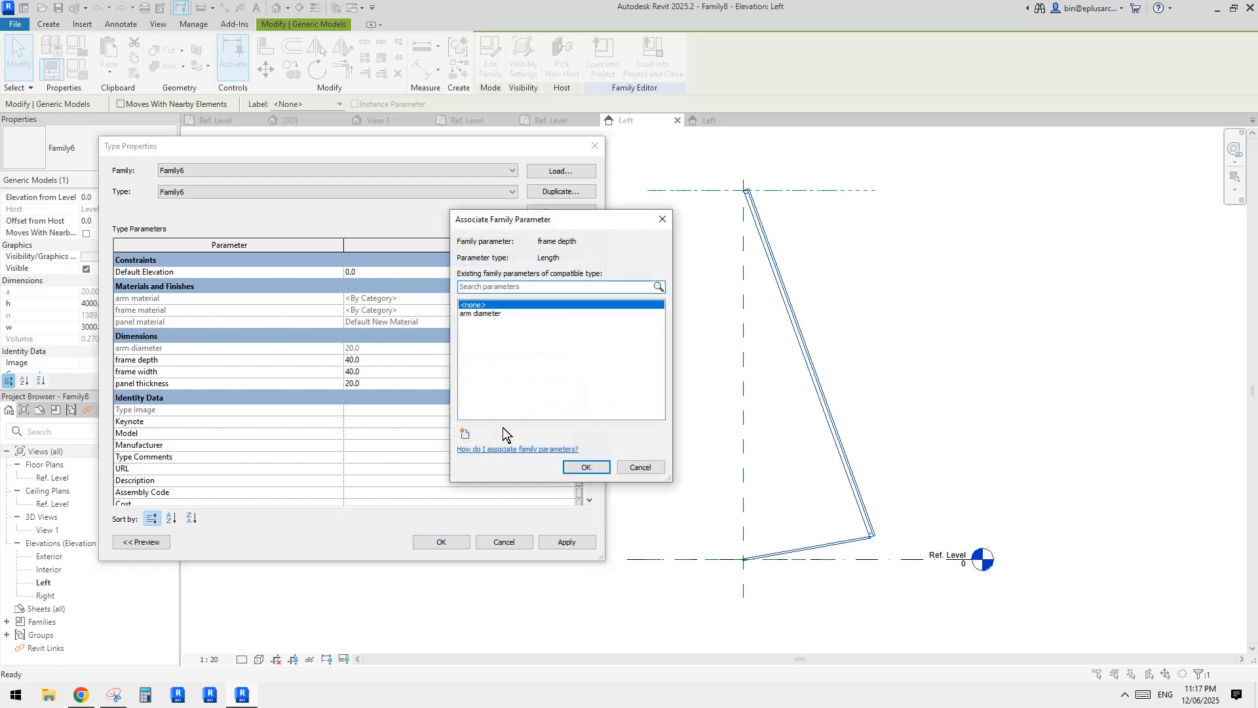
{"action": "left_click", "coordinate": [464, 433]}
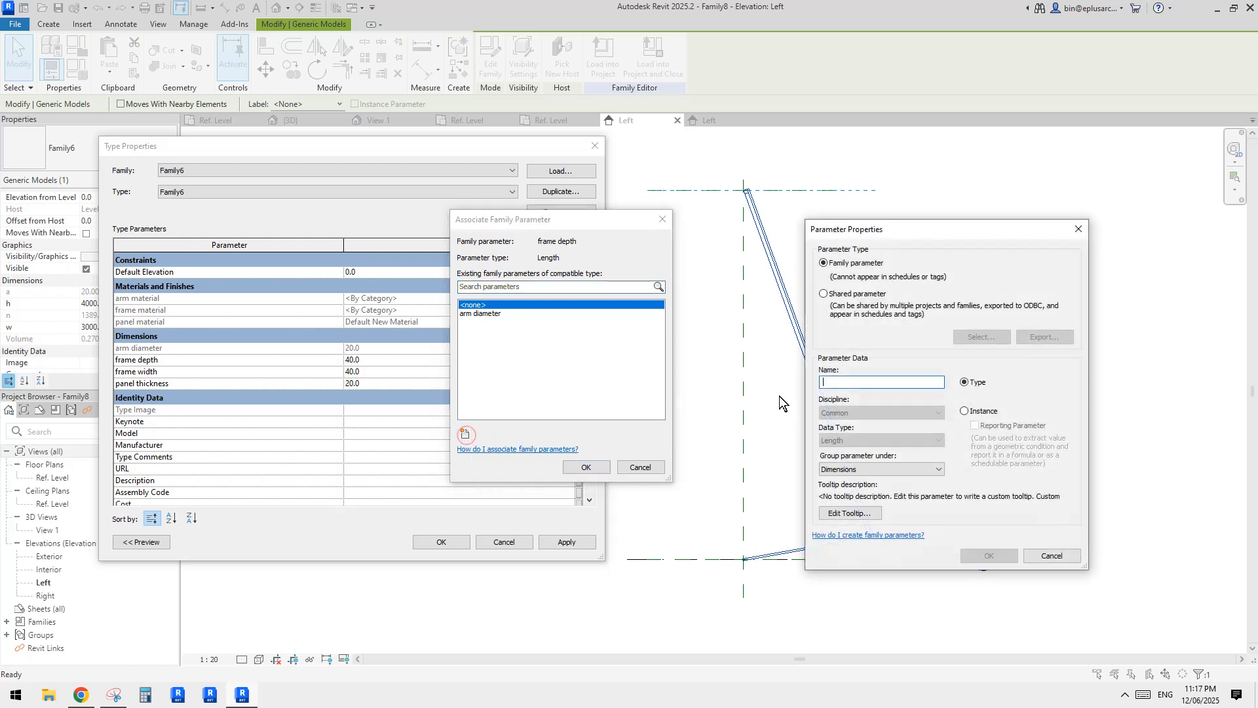
{"action": "type", "text": "frame depth"}
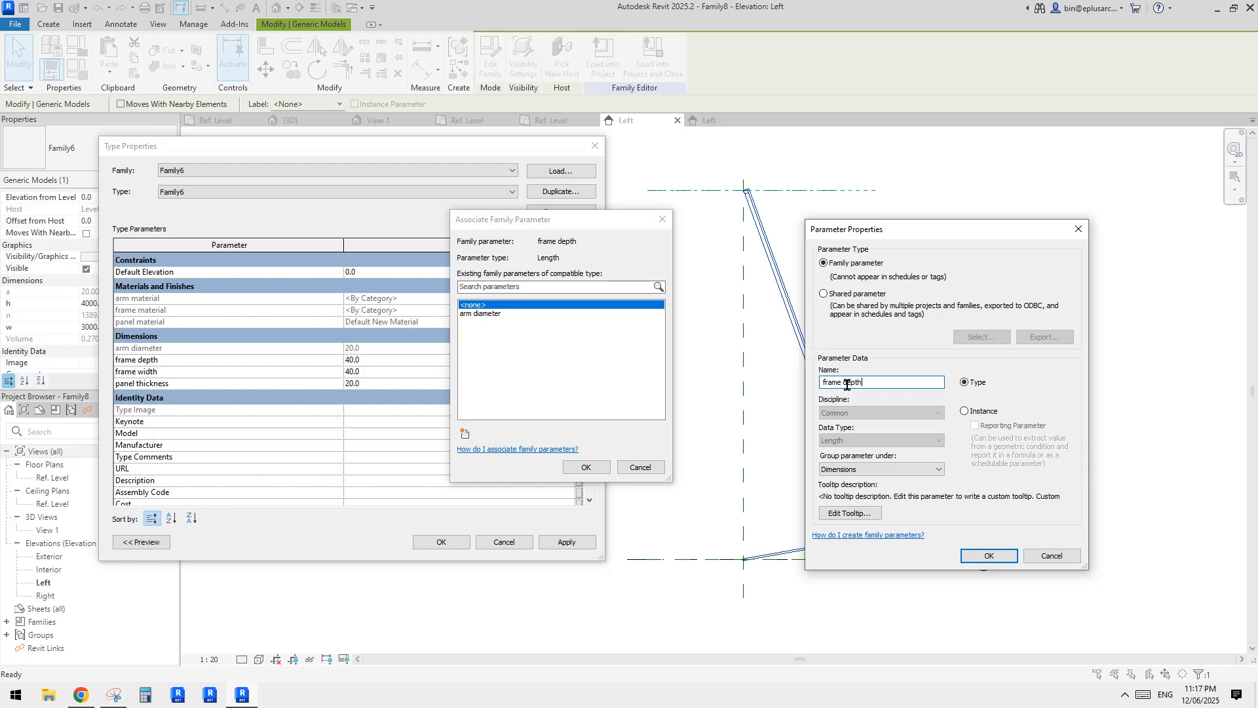
{"action": "left_click", "coordinate": [989, 556]}
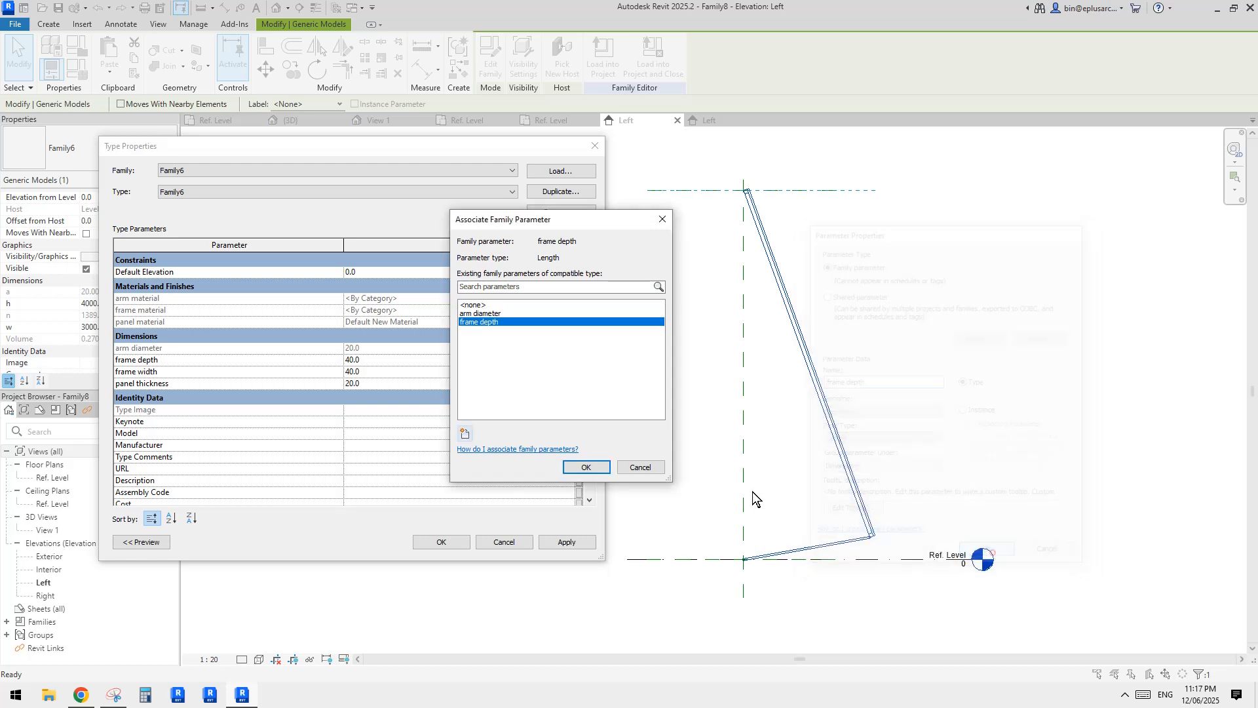
{"action": "left_click", "coordinate": [589, 467]}
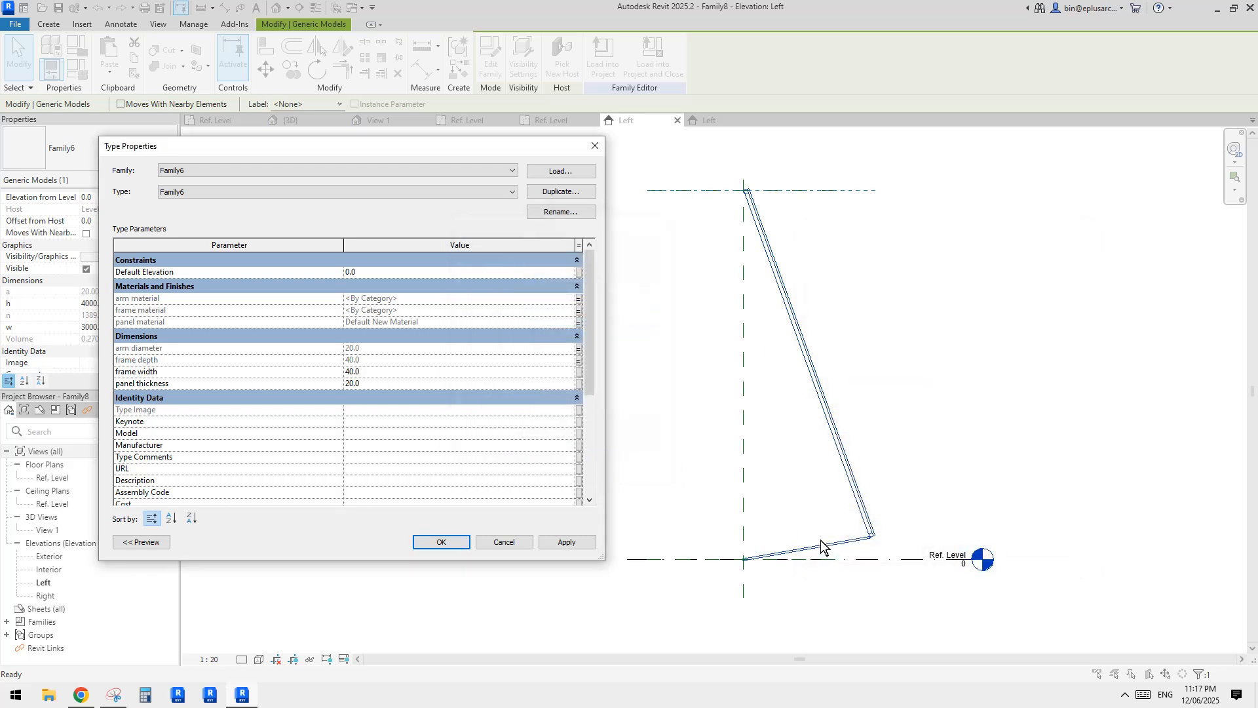
Step: Associate the Family6 panel's frame width with a new Family8 type parameter named frame width
{"action": "left_click", "coordinate": [578, 372]}
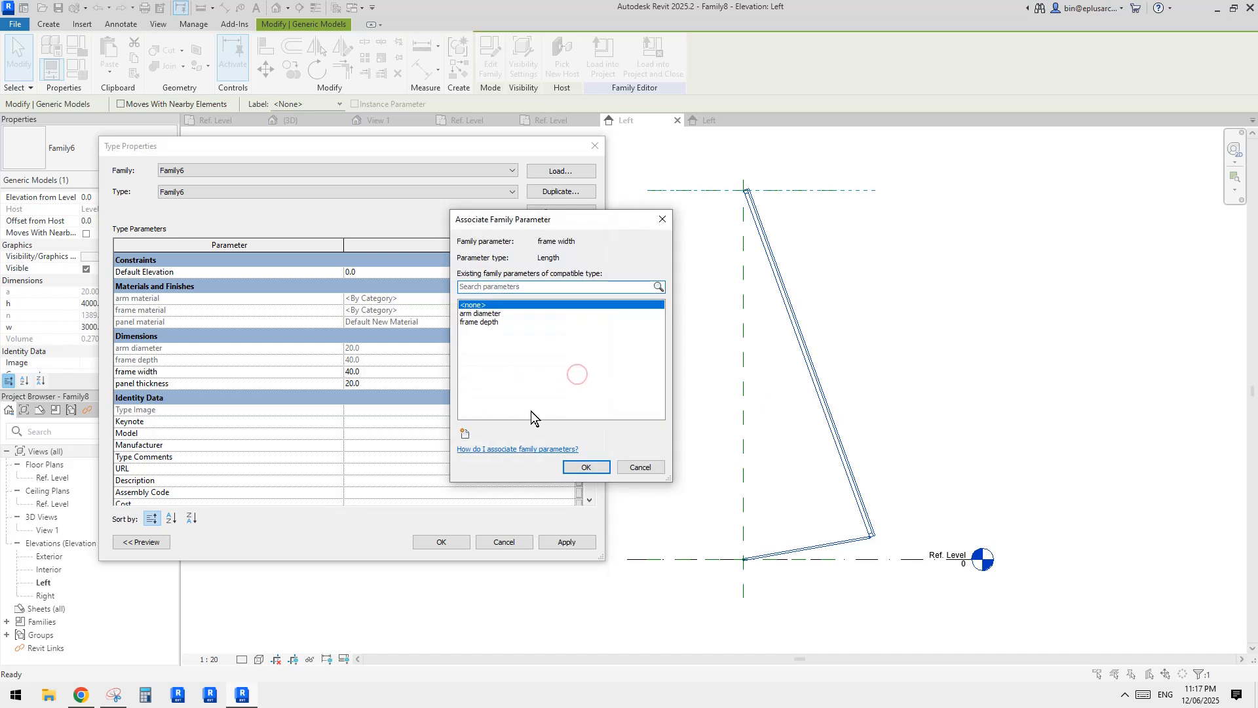
{"action": "left_click", "coordinate": [465, 434]}
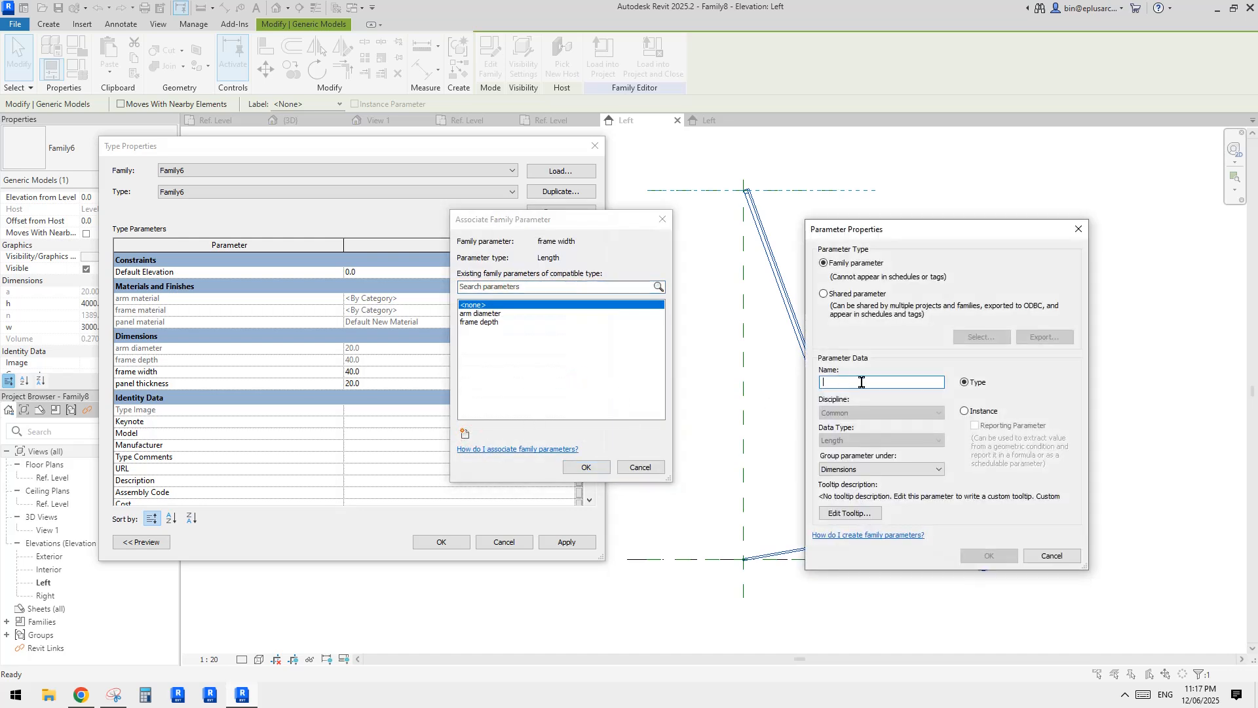
{"action": "type", "text": "frame width"}
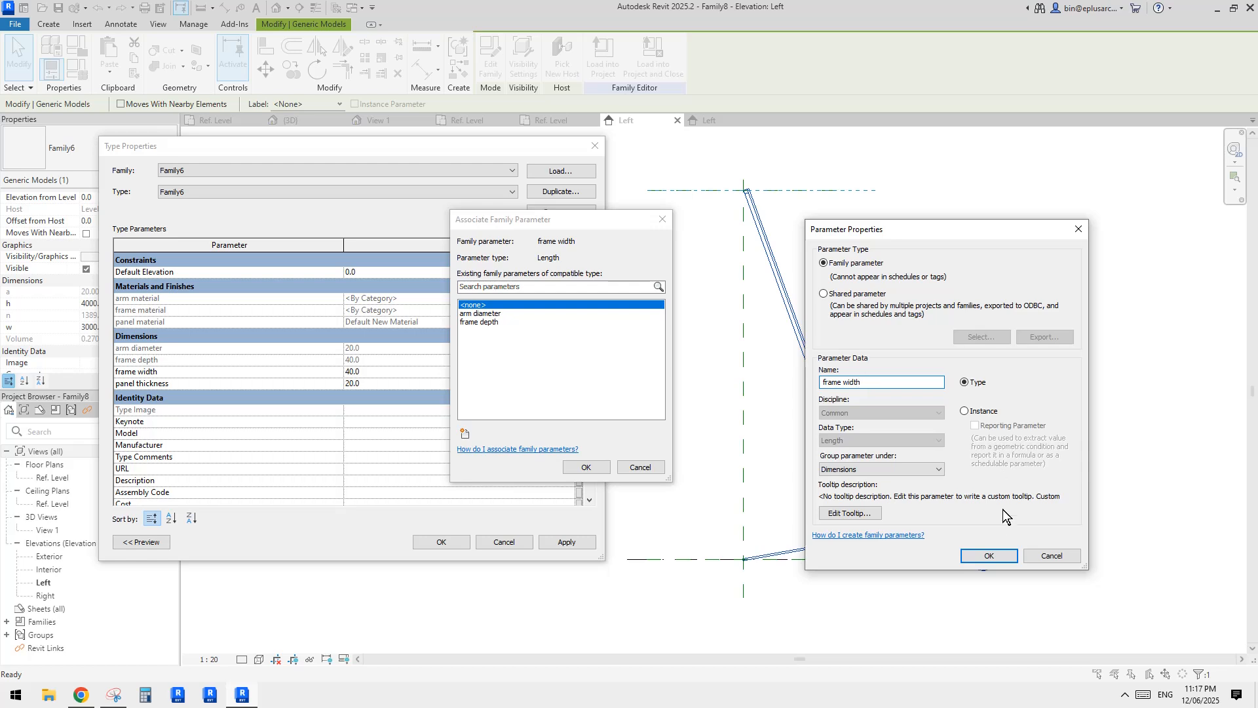
{"action": "left_click", "coordinate": [989, 555]}
{"action": "left_click", "coordinate": [585, 468]}
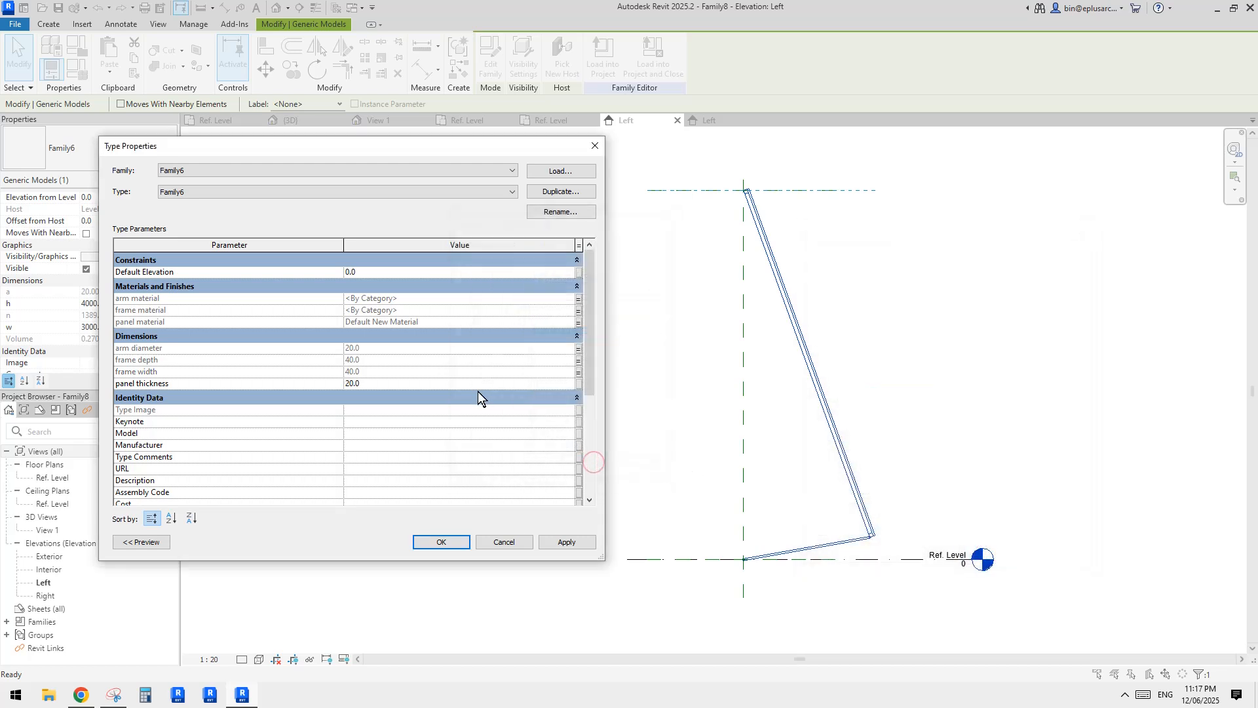
Step: Associate the Family6 panel's thickness with a new Family8 type parameter named panel thickness and apply the type changes
{"action": "left_click", "coordinate": [579, 385]}
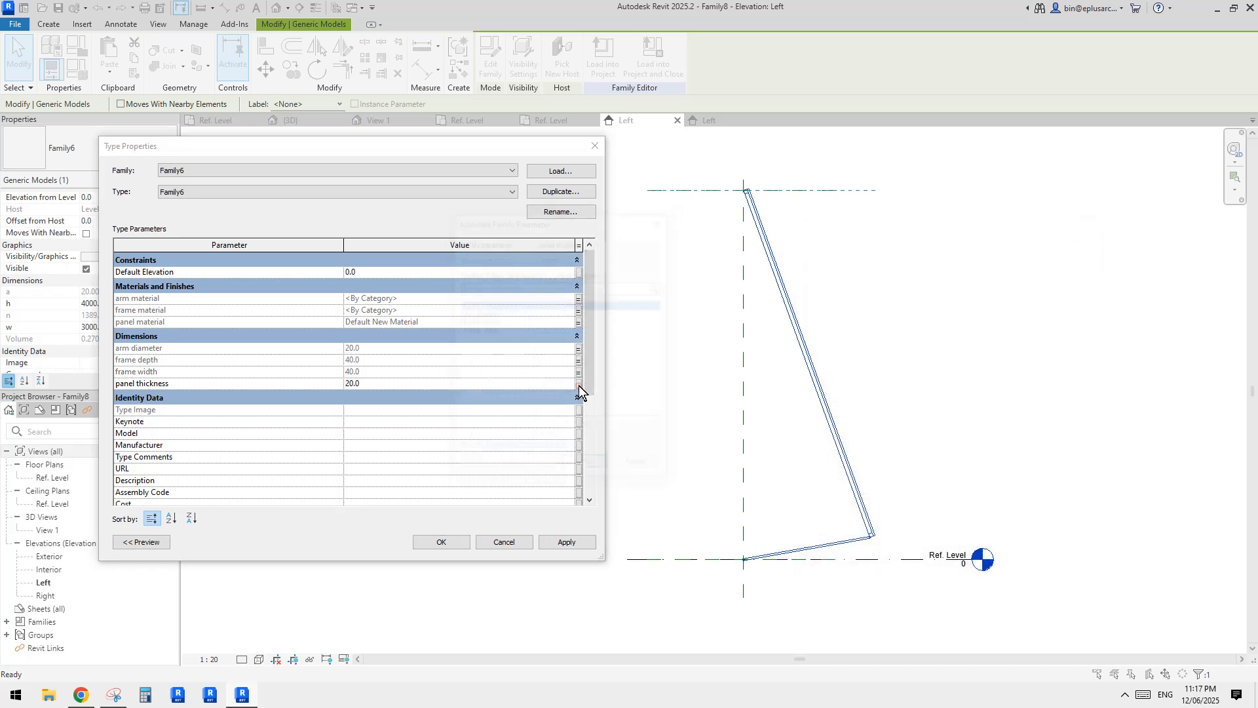
{"action": "left_click", "coordinate": [465, 434]}
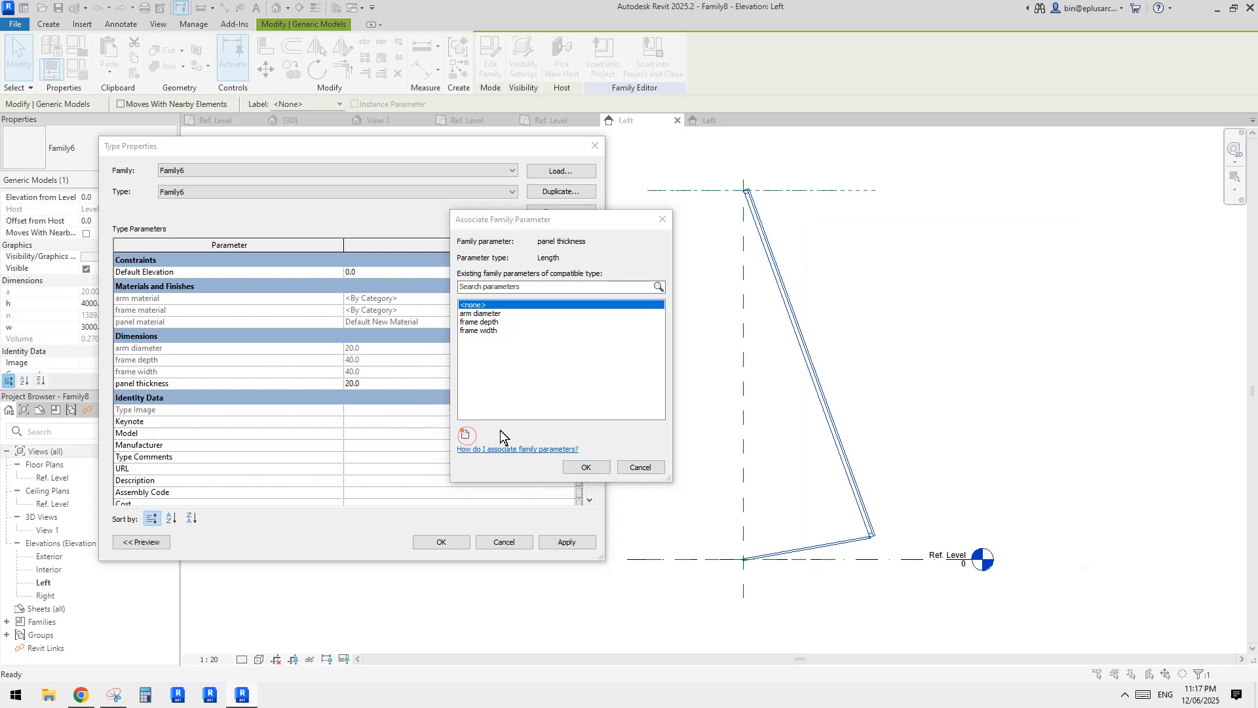
{"action": "type", "text": "panel"}
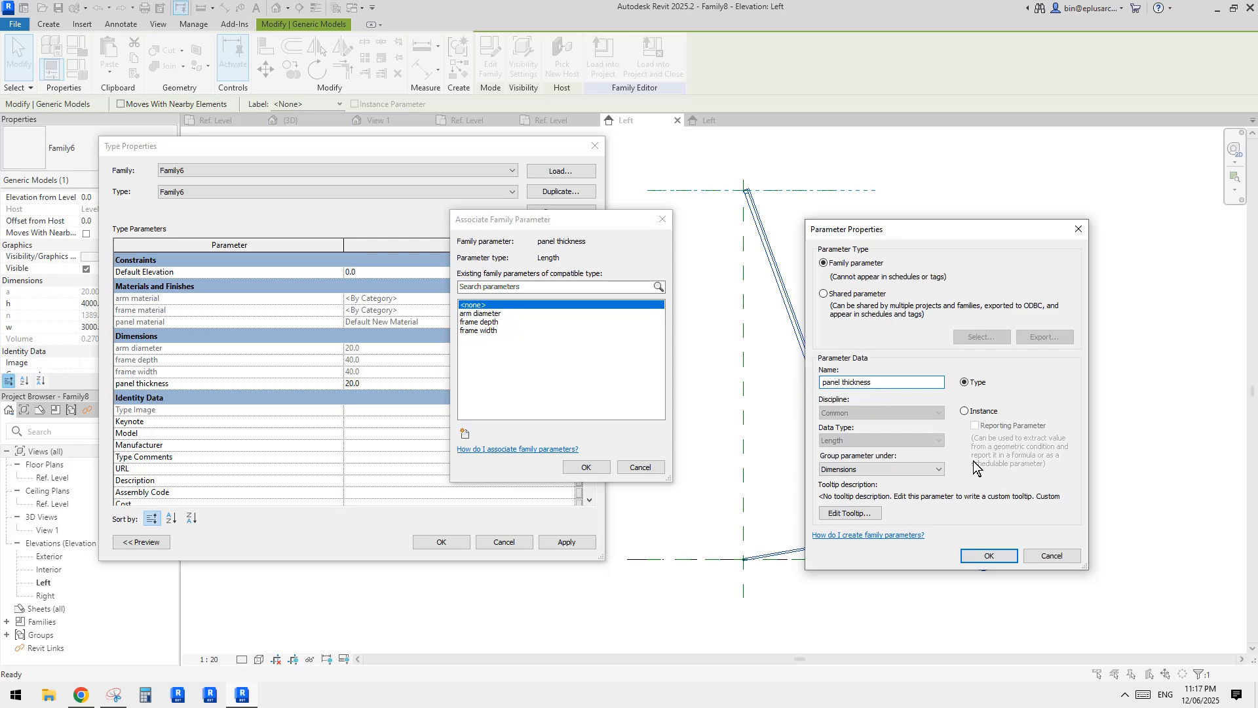
{"action": "type", "text": "thickness"}
{"action": "left_click", "coordinate": [988, 555]}
{"action": "left_click", "coordinate": [589, 466]}
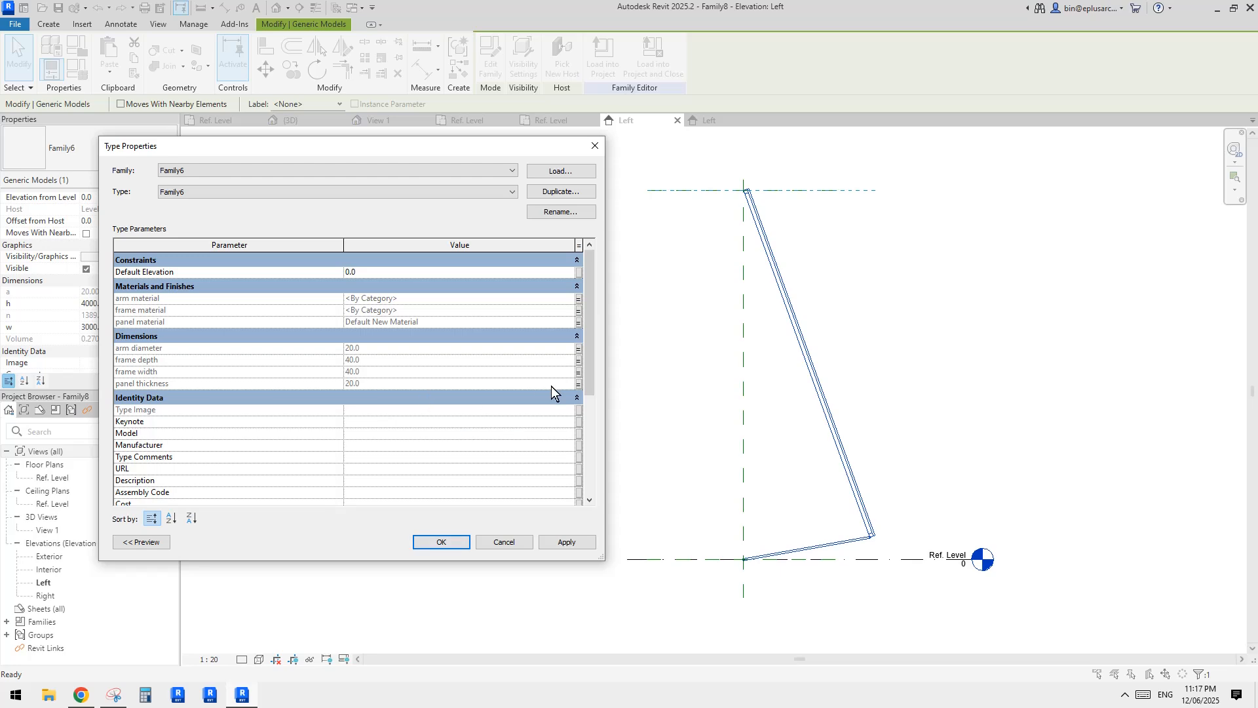
{"action": "left_click", "coordinate": [441, 542]}
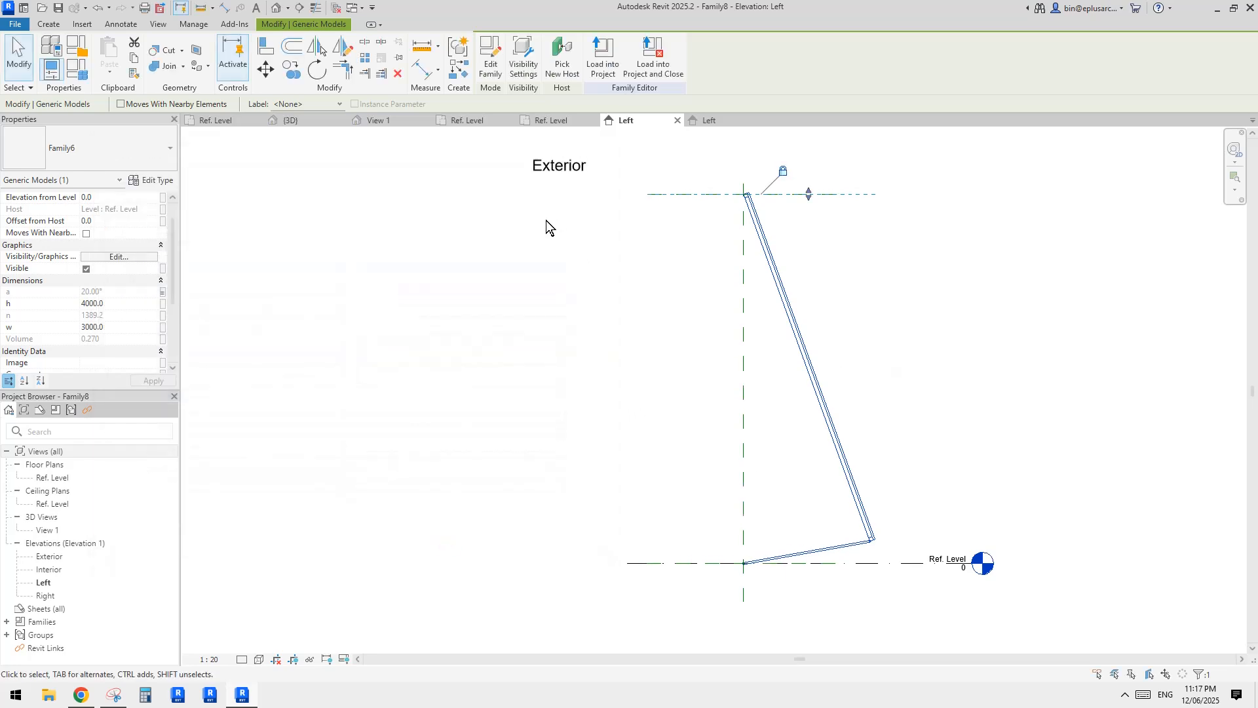
Step: Review the type and instance parameters of the nested Family6 panel for any left unassociated
{"action": "left_click", "coordinate": [157, 181]}
{"action": "scroll", "coordinate": [423, 361], "scroll_direction": "down", "scroll_amount": 5}
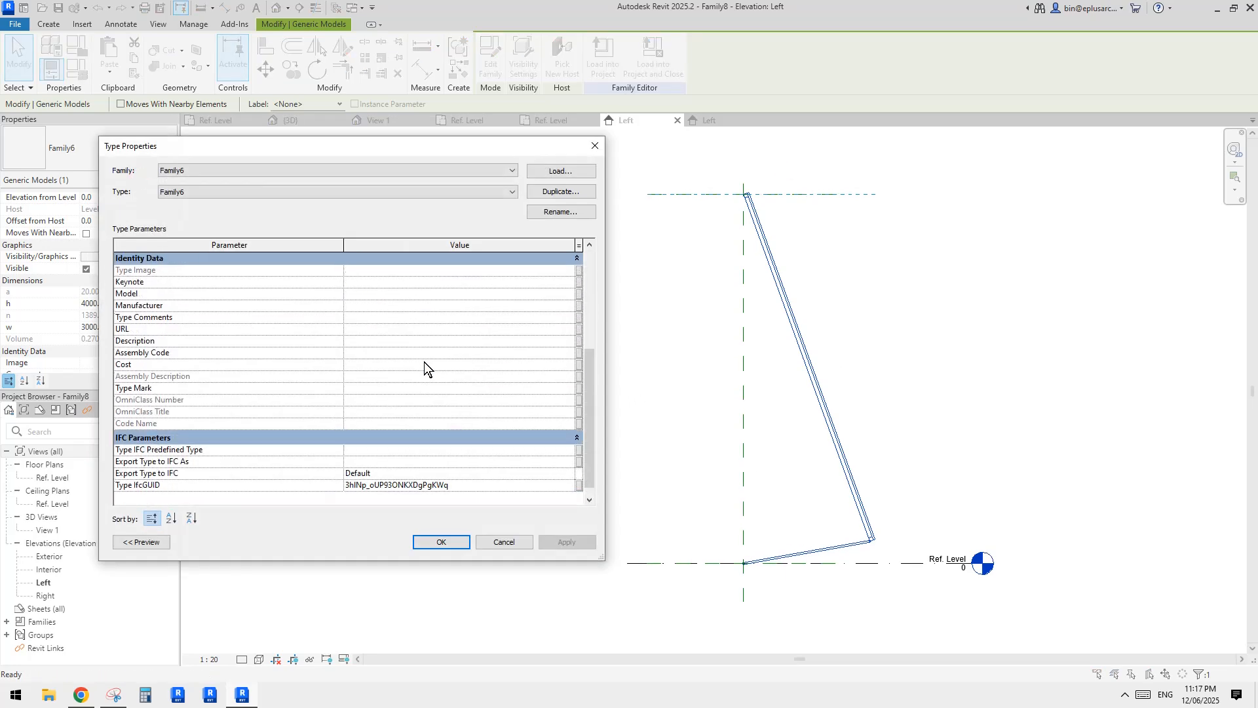
{"action": "scroll", "coordinate": [432, 374], "scroll_direction": "up", "scroll_amount": 5}
{"action": "left_click", "coordinate": [448, 541]}
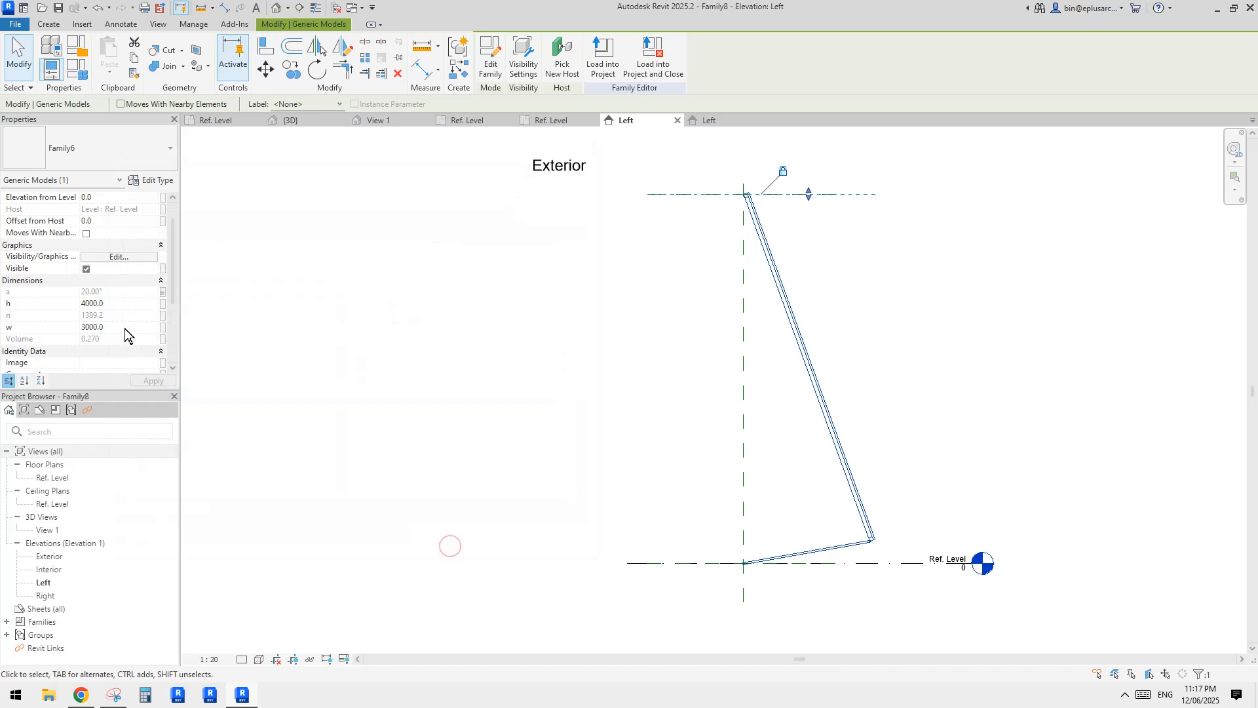
{"action": "scroll", "coordinate": [107, 356], "scroll_direction": "down", "scroll_amount": 3}
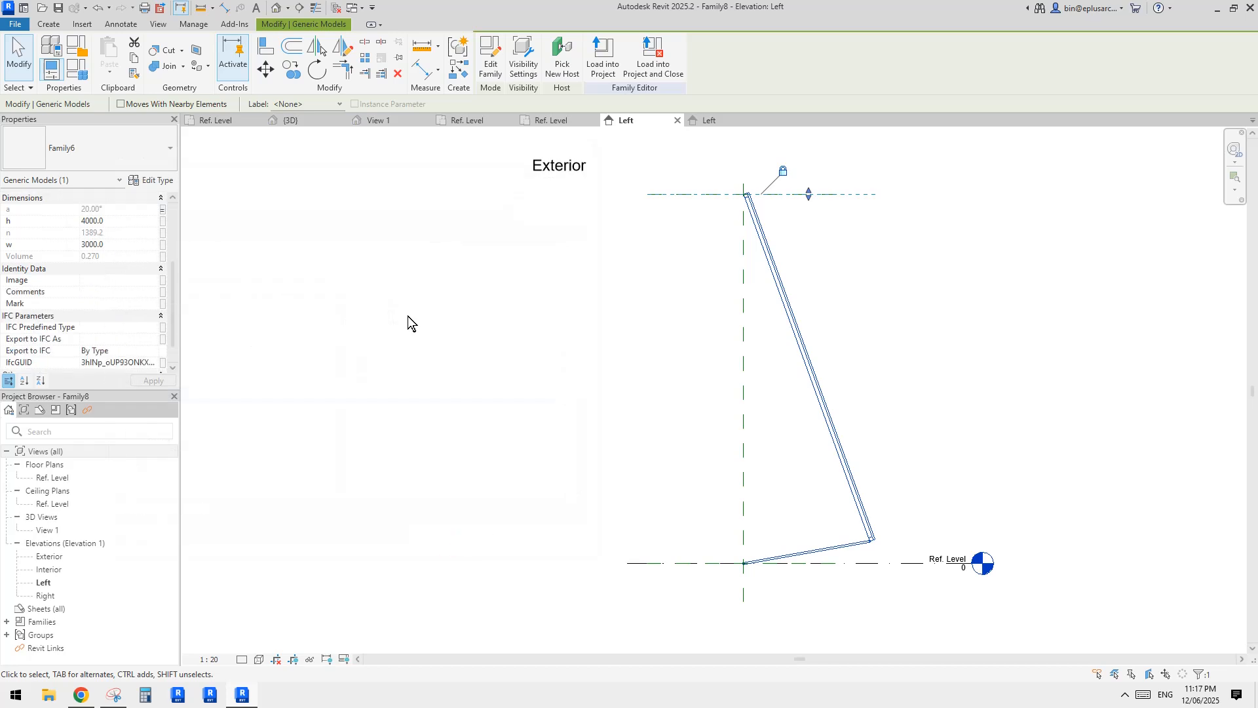
{"action": "left_click", "coordinate": [592, 200]}
Step: Close the inactive views and show the Family8 panel in the default 3D view
{"action": "left_click", "coordinate": [332, 8]}
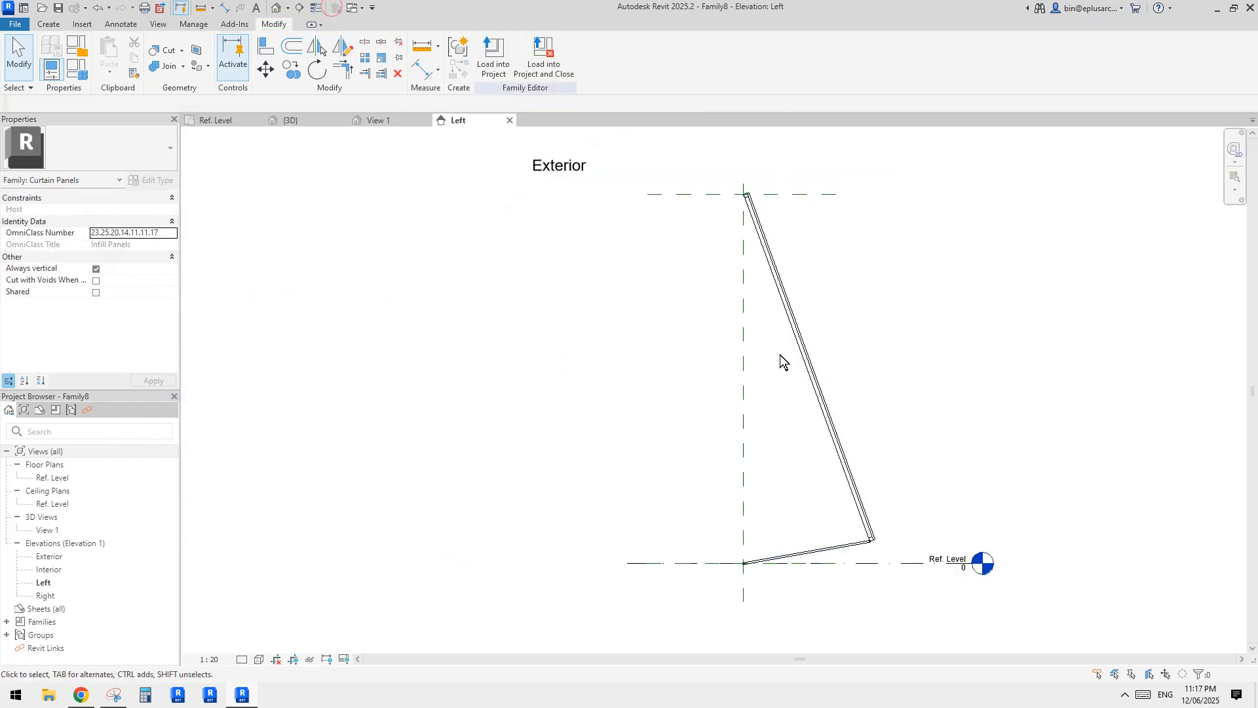
{"action": "left_click", "coordinate": [278, 8]}
{"action": "middle_click_drag", "start_coordinate": [723, 318], "coordinate": [745, 288], "text": "shift"}
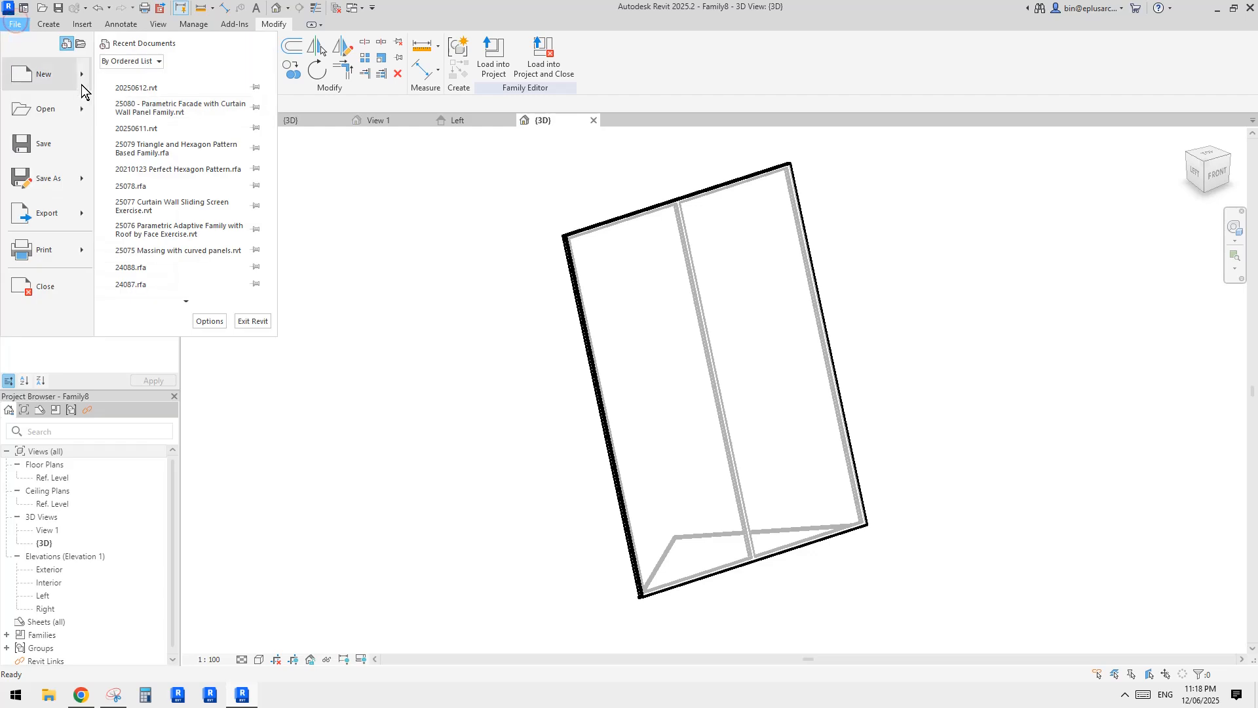
Step: Create a new project from the Architectural Template
{"action": "mouse_move", "coordinate": [82, 85]}
{"action": "left_click", "coordinate": [156, 83]}
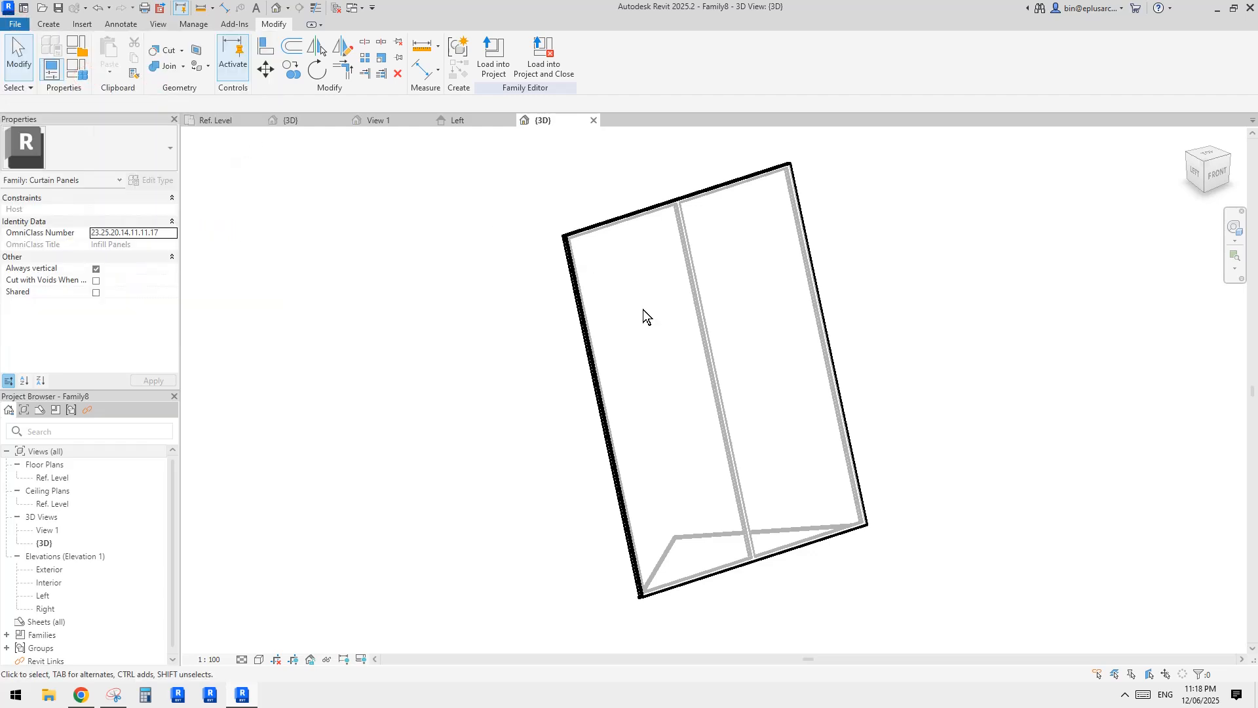
{"action": "left_click", "coordinate": [550, 318]}
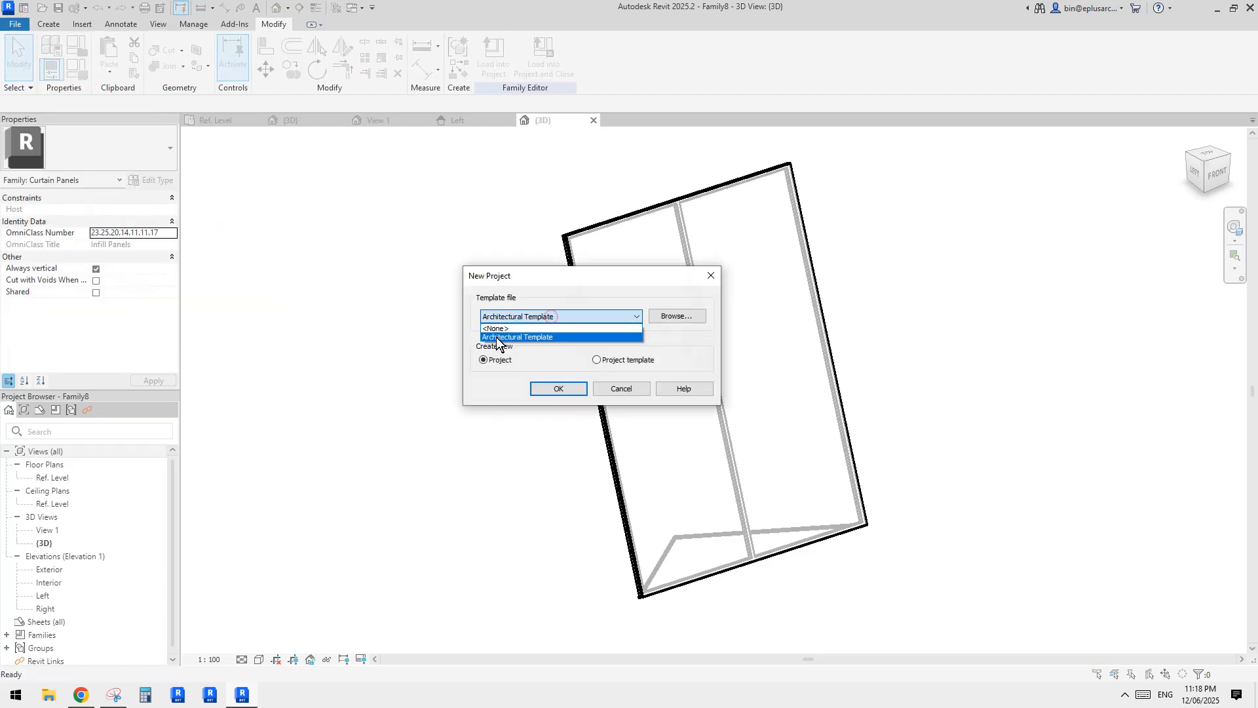
{"action": "left_click", "coordinate": [496, 337]}
{"action": "left_click", "coordinate": [544, 385]}
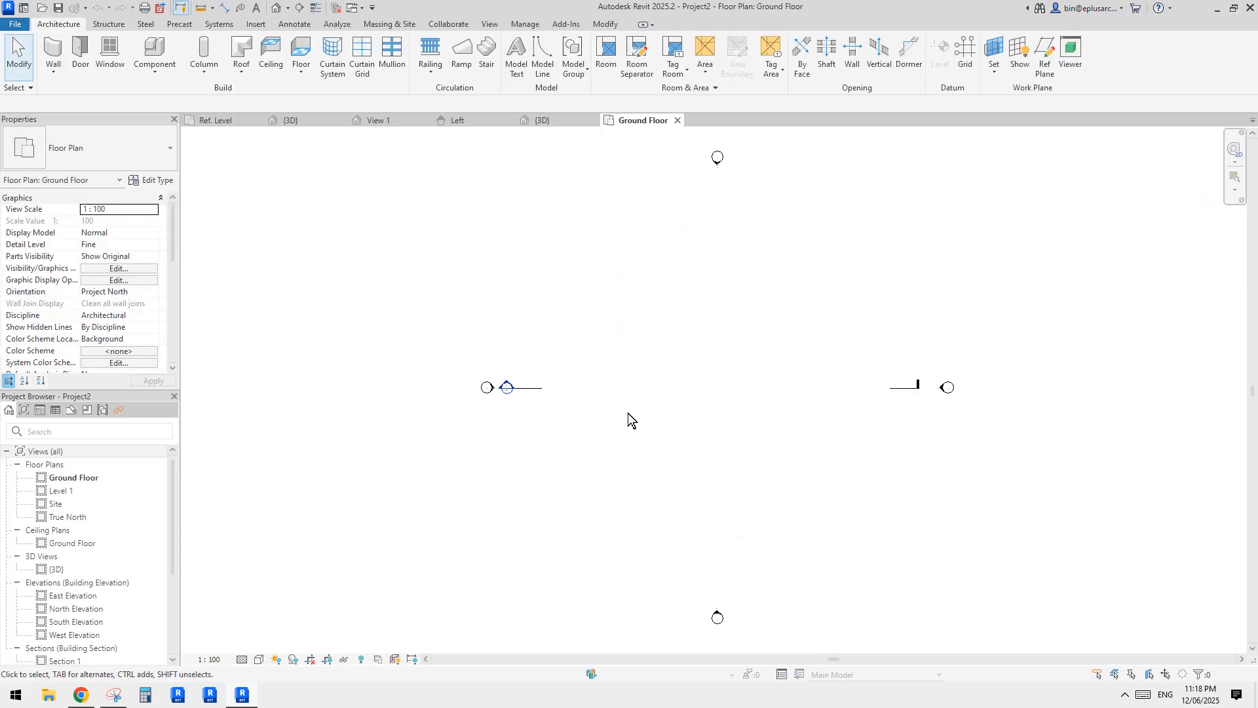
Step: Draw a horizontal Storefront curtain wall about 10000 mm long in the middle of the Ground Floor plan
{"action": "key", "text": "w"}
{"action": "key", "text": "a"}
{"action": "left_click", "coordinate": [136, 149]}
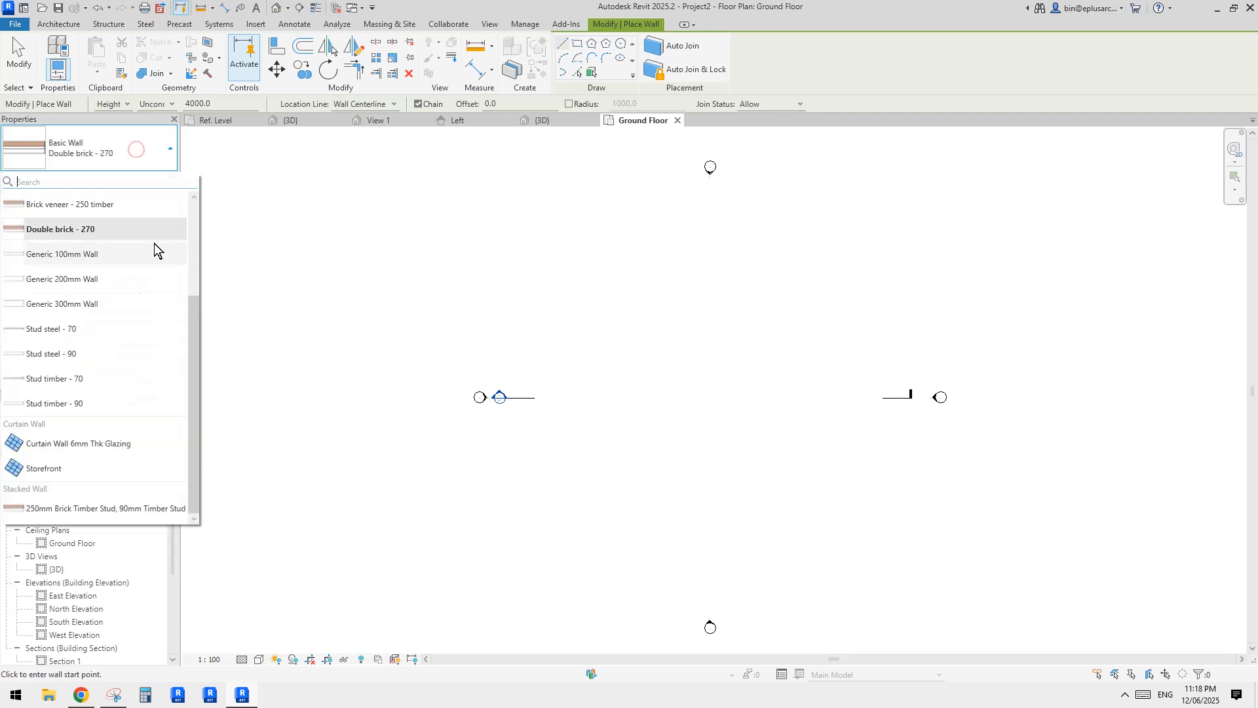
{"action": "left_click", "coordinate": [56, 467]}
{"action": "left_click", "coordinate": [643, 392]}
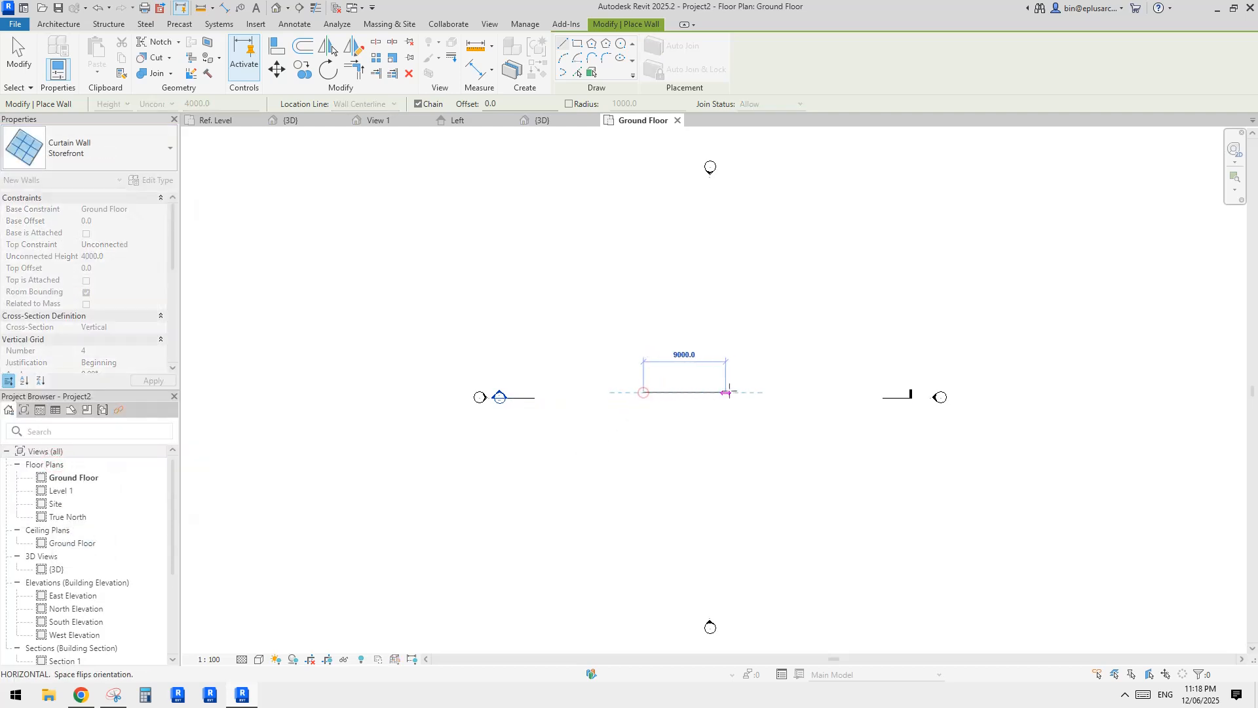
{"action": "left_click", "coordinate": [735, 393]}
{"action": "key", "text": "Escape"}
{"action": "key", "text": "Escape"}
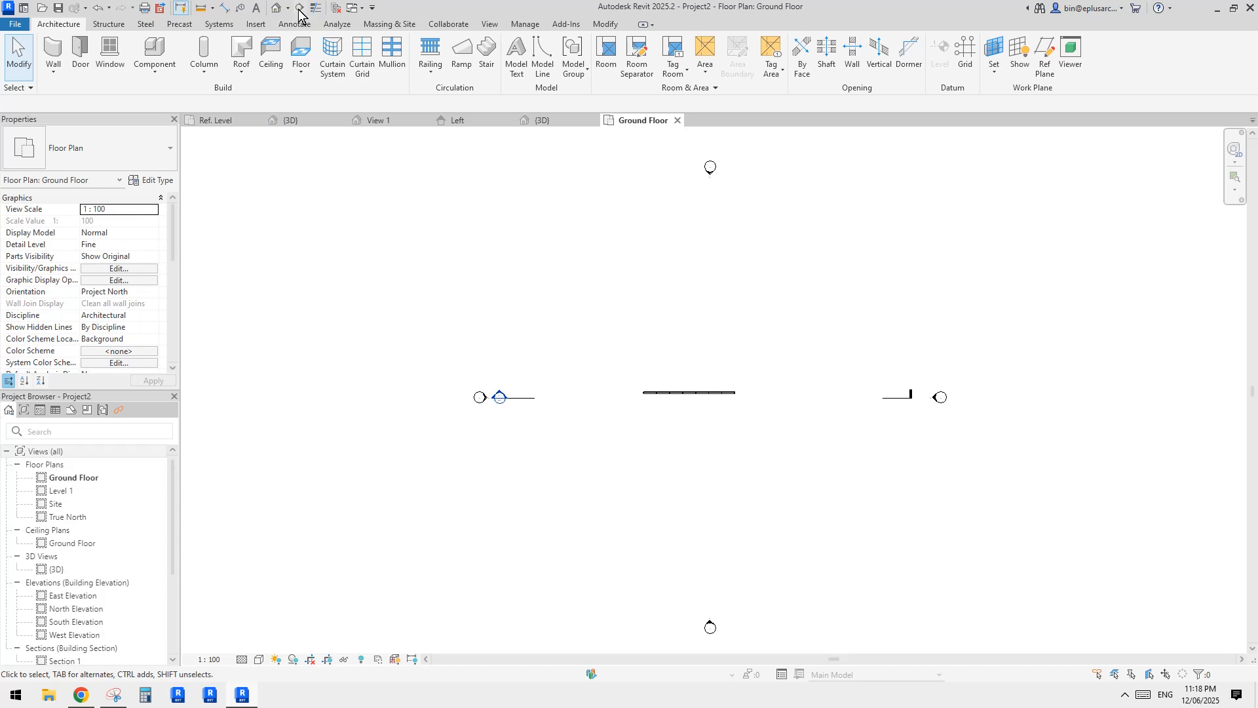
Step: Close the inactive views and load Family8 into Project2
{"action": "left_click", "coordinate": [335, 7]}
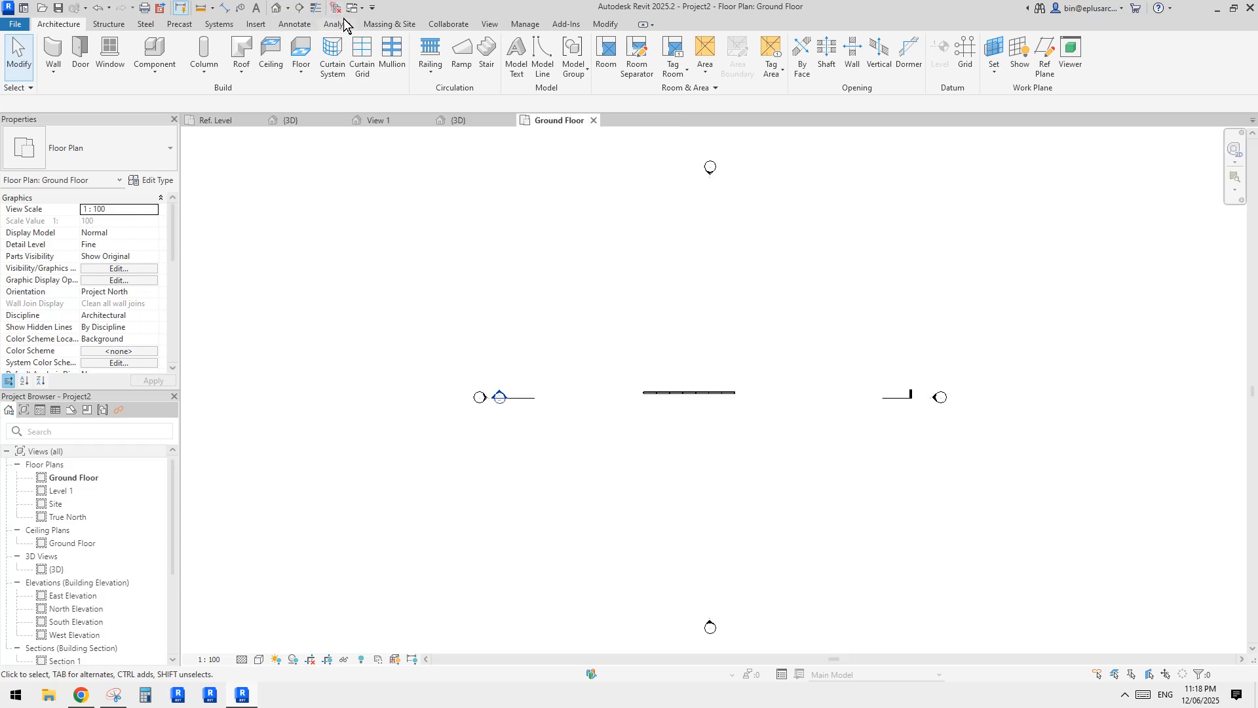
{"action": "left_click", "coordinate": [473, 120]}
{"action": "left_click", "coordinate": [464, 51]}
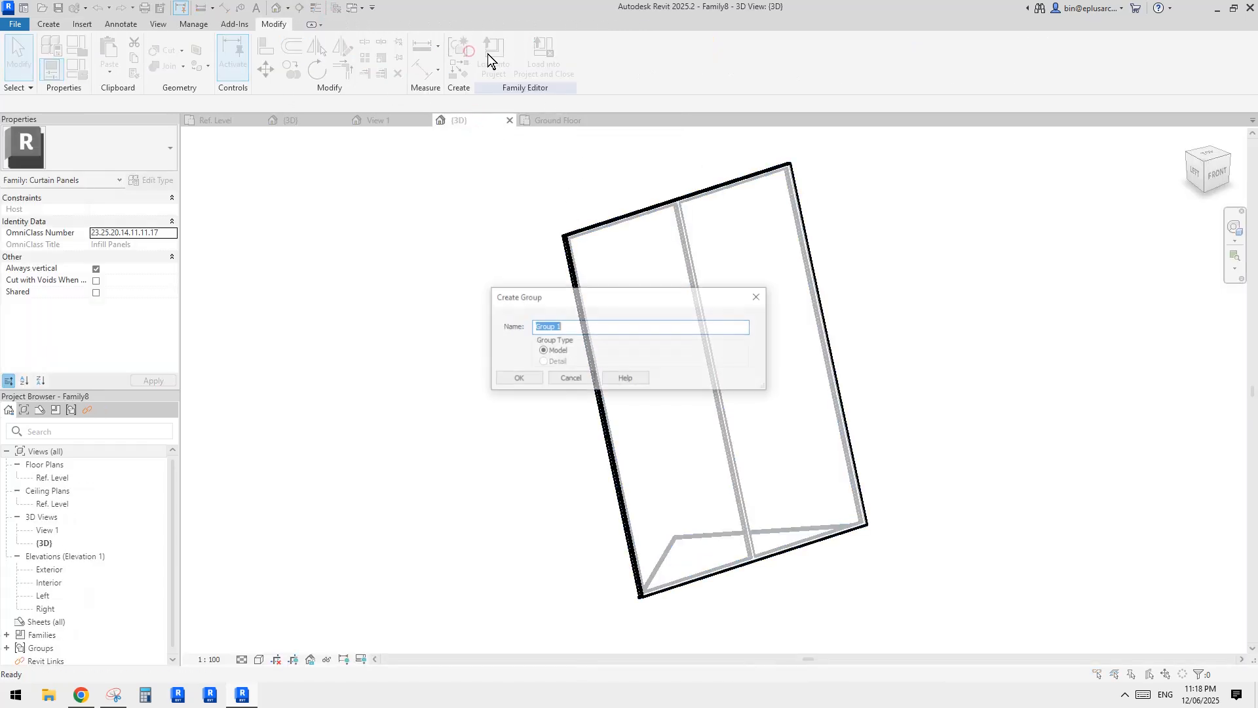
{"action": "key", "text": "Escape"}
{"action": "left_click", "coordinate": [490, 51]}
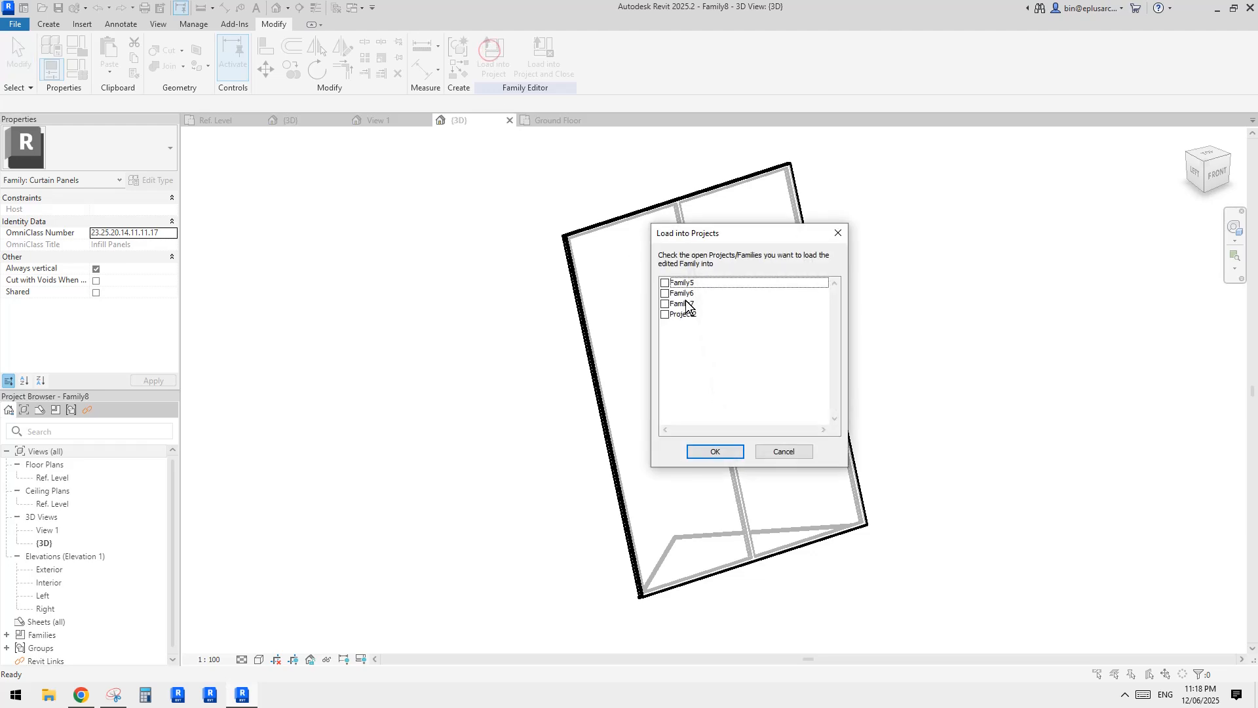
{"action": "left_click", "coordinate": [668, 317]}
{"action": "left_click", "coordinate": [667, 317]}
{"action": "left_click", "coordinate": [726, 450]}
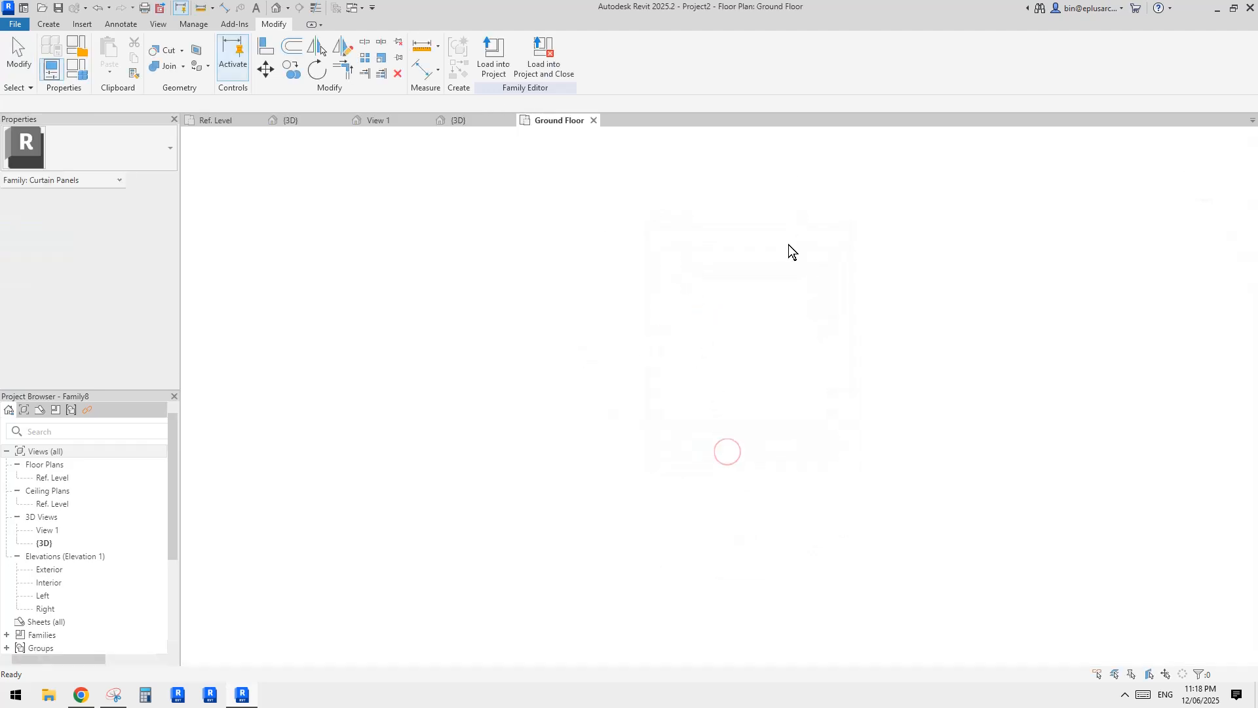
Step: In the project's default 3D view, duplicate the Storefront curtain wall's type under the name new
{"action": "left_click", "coordinate": [275, 8]}
{"action": "scroll", "coordinate": [768, 372], "scroll_direction": "up", "scroll_amount": 5}
{"action": "left_click", "coordinate": [867, 446]}
{"action": "scroll", "coordinate": [852, 432], "scroll_direction": "down", "scroll_amount": 5}
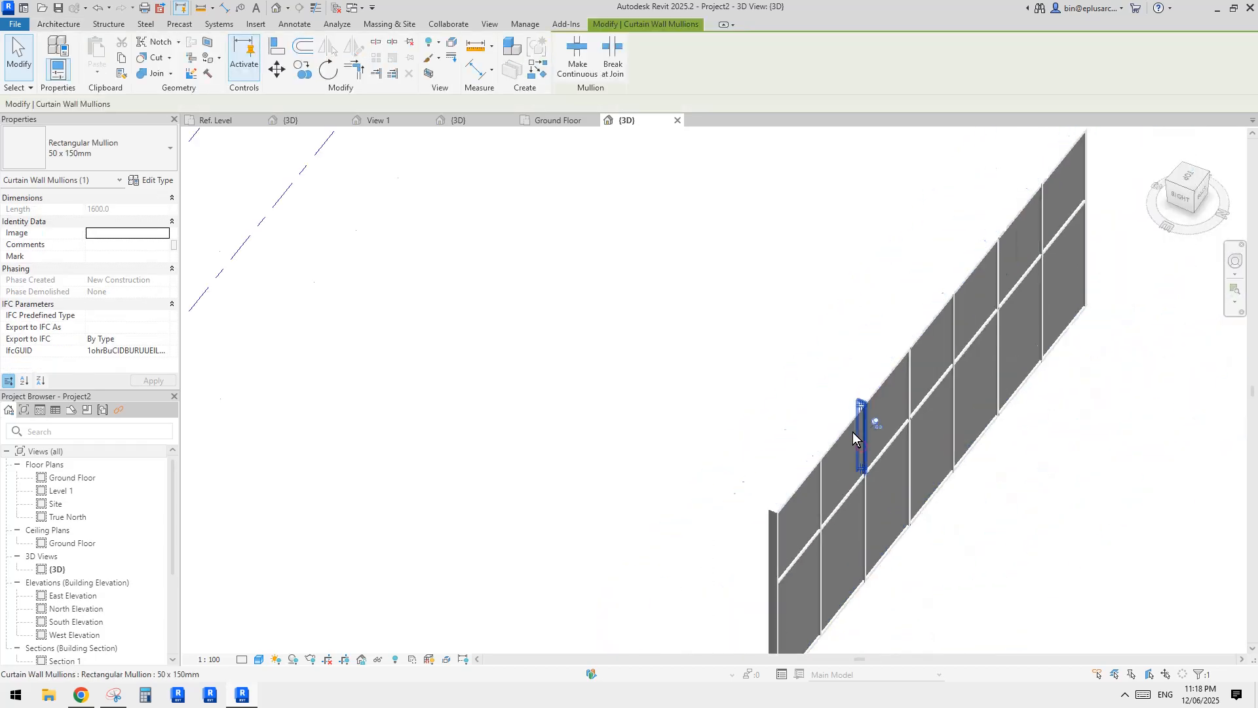
{"action": "middle_click_drag", "start_coordinate": [851, 432], "coordinate": [713, 332], "text": "shift"}
{"action": "left_click", "coordinate": [713, 333]}
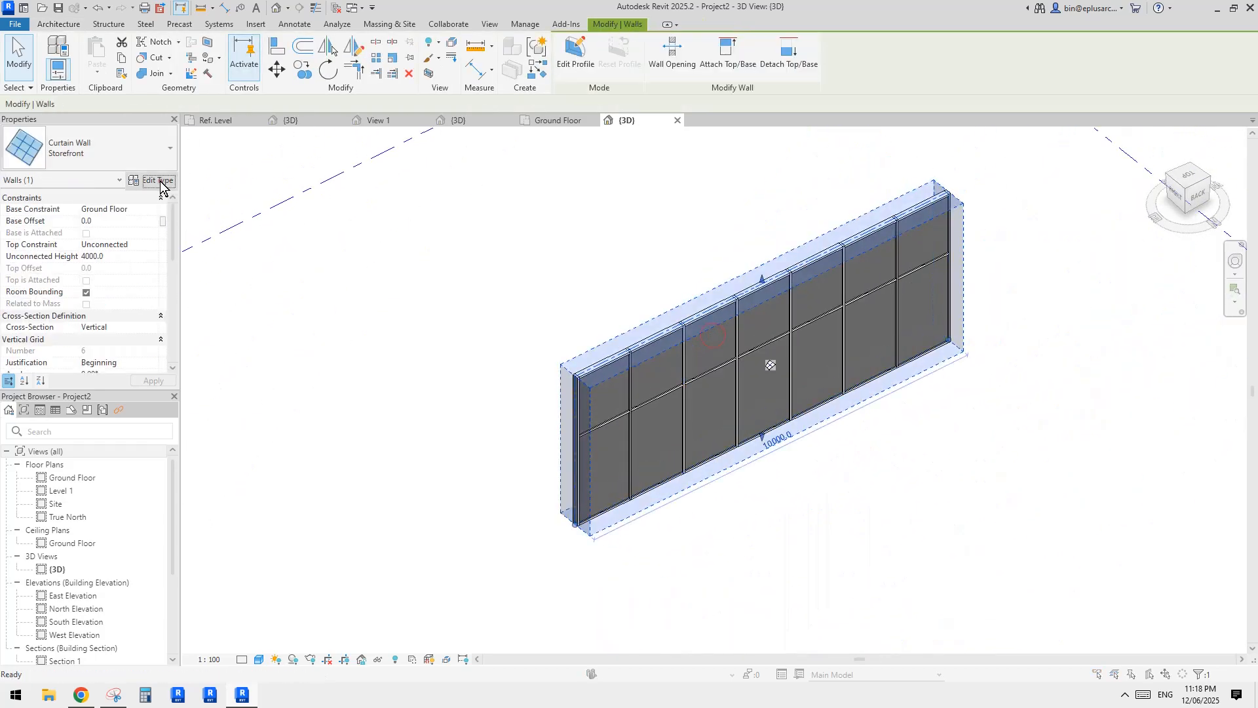
{"action": "left_click", "coordinate": [152, 181]}
{"action": "left_click", "coordinate": [563, 191]}
{"action": "type", "text": "new"}
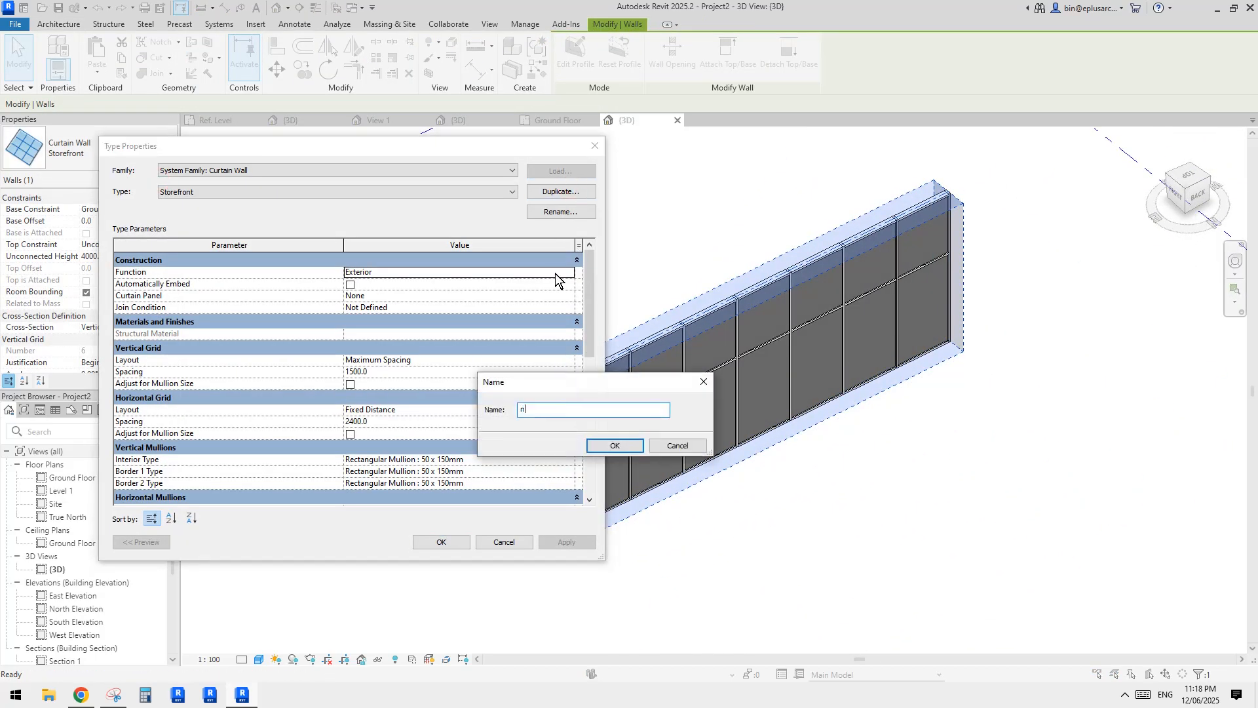
{"action": "left_click", "coordinate": [612, 445]}
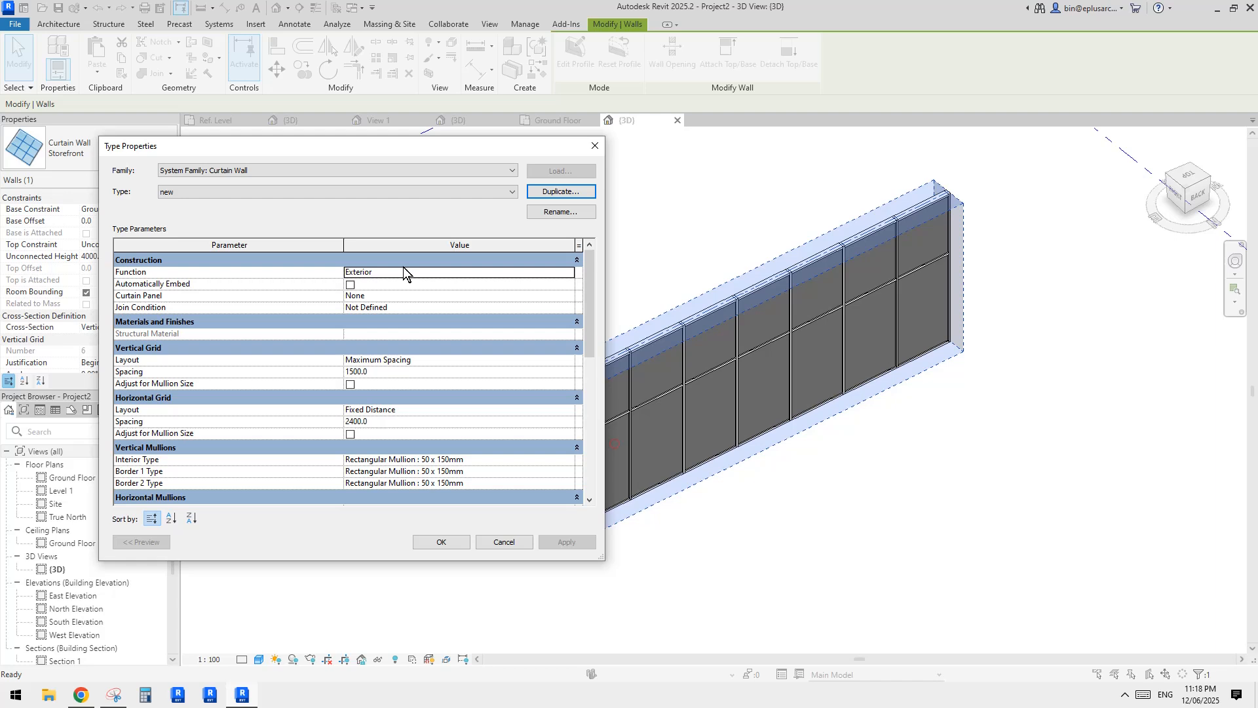
Step: Assign Family8 : Family8 as the curtain panel of the new wall type
{"action": "left_click", "coordinate": [356, 298]}
{"action": "left_click", "coordinate": [569, 295]}
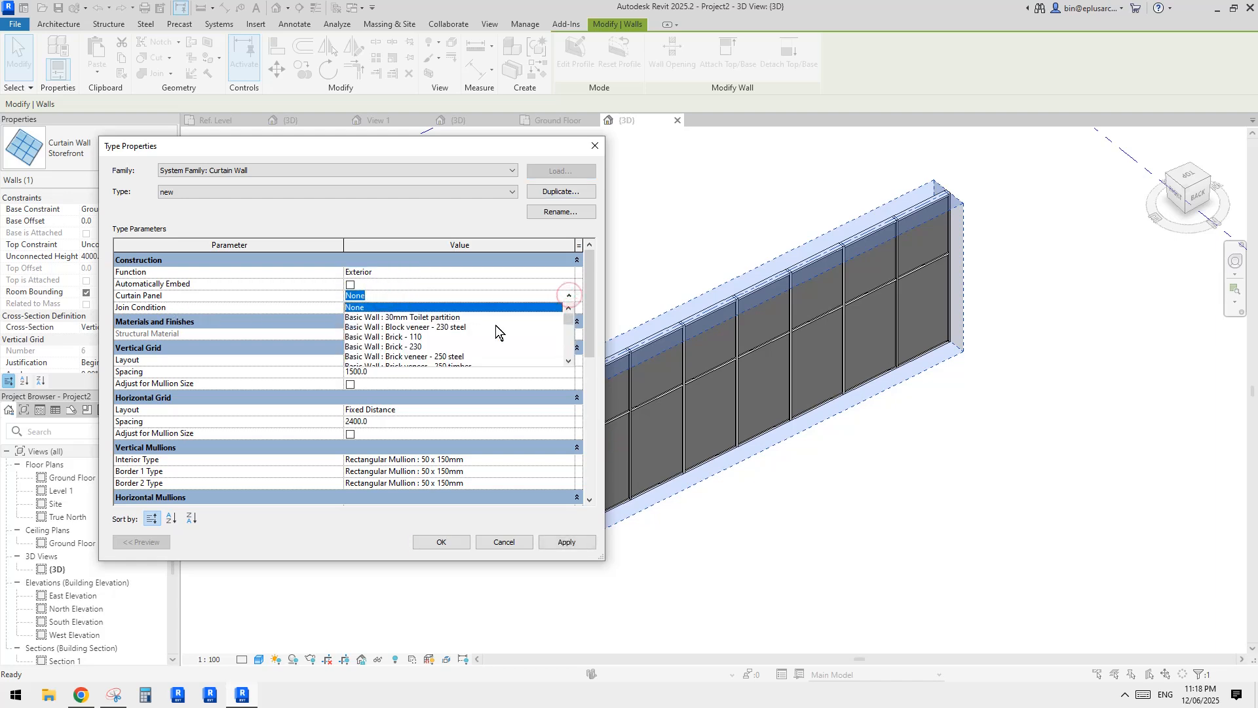
{"action": "left_click_drag", "start_coordinate": [575, 322], "coordinate": [570, 359]}
{"action": "left_click", "coordinate": [399, 337]}
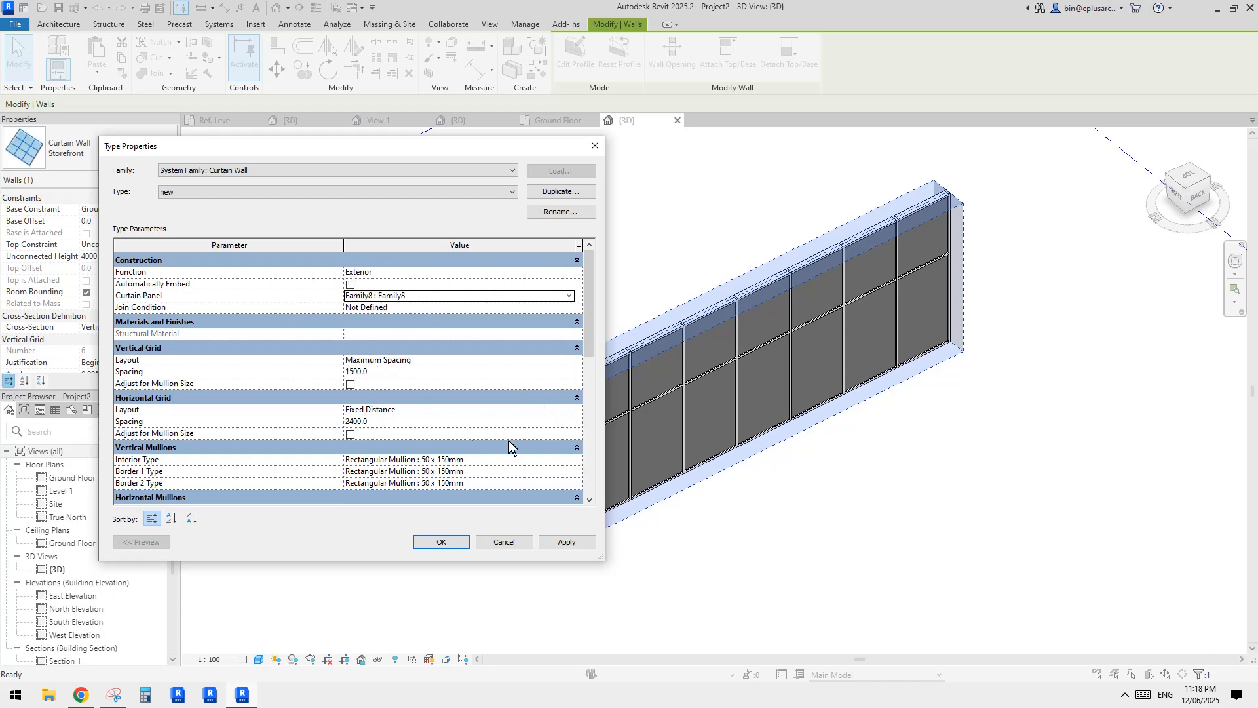
Step: Set the wall type's horizontal grid spacing to 3300 and its vertical grid spacing to 1200, and apply the type changes
{"action": "left_click_drag", "start_coordinate": [595, 305], "coordinate": [592, 324]}
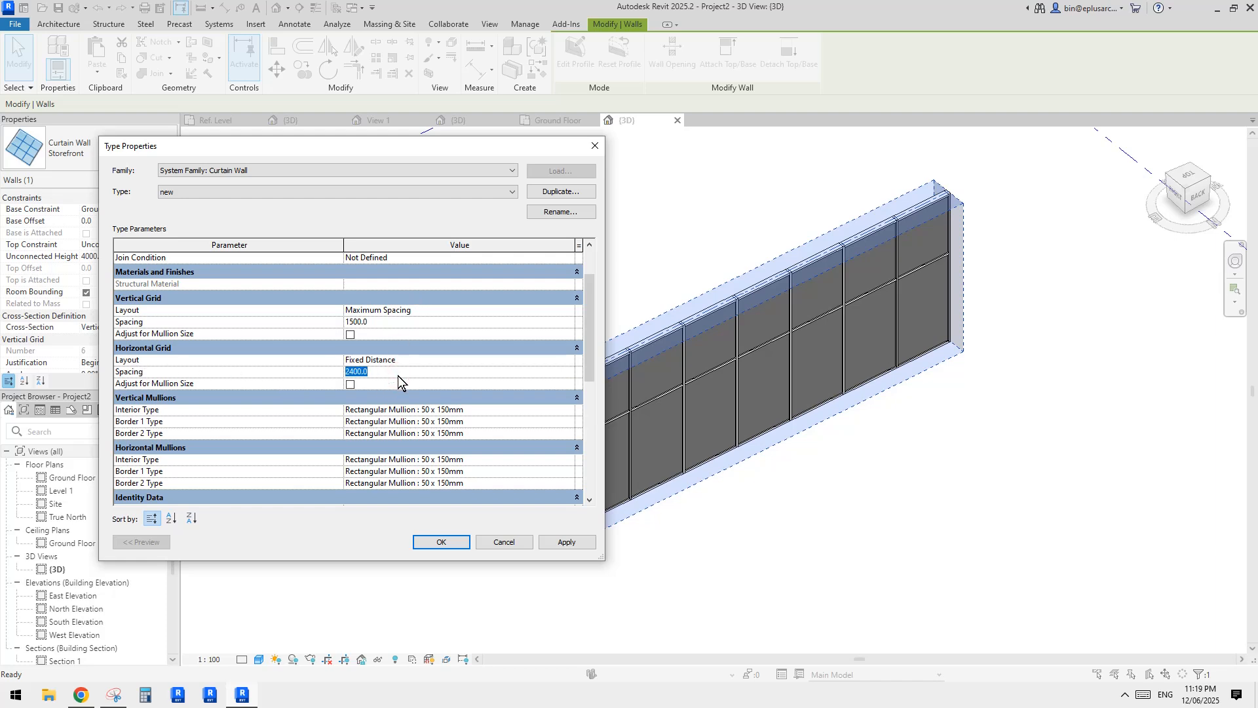
{"action": "type", "text": "3300"}
{"action": "left_click", "coordinate": [412, 363]}
{"action": "left_click", "coordinate": [411, 373]}
{"action": "left_click", "coordinate": [418, 360]}
{"action": "left_click", "coordinate": [417, 375]}
{"action": "left_click", "coordinate": [413, 364]}
{"action": "left_click", "coordinate": [406, 371]}
{"action": "left_click", "coordinate": [387, 321]}
{"action": "type", "text": "12"}
{"action": "left_click", "coordinate": [439, 311]}
{"action": "mouse_move", "coordinate": [588, 328]}
{"action": "left_mouse_down"}
{"action": "mouse_move", "coordinate": [588, 438]}
{"action": "mouse_move", "coordinate": [588, 325]}
{"action": "mouse_move", "coordinate": [588, 341]}
{"action": "left_mouse_up"}
{"action": "left_click", "coordinate": [567, 544]}
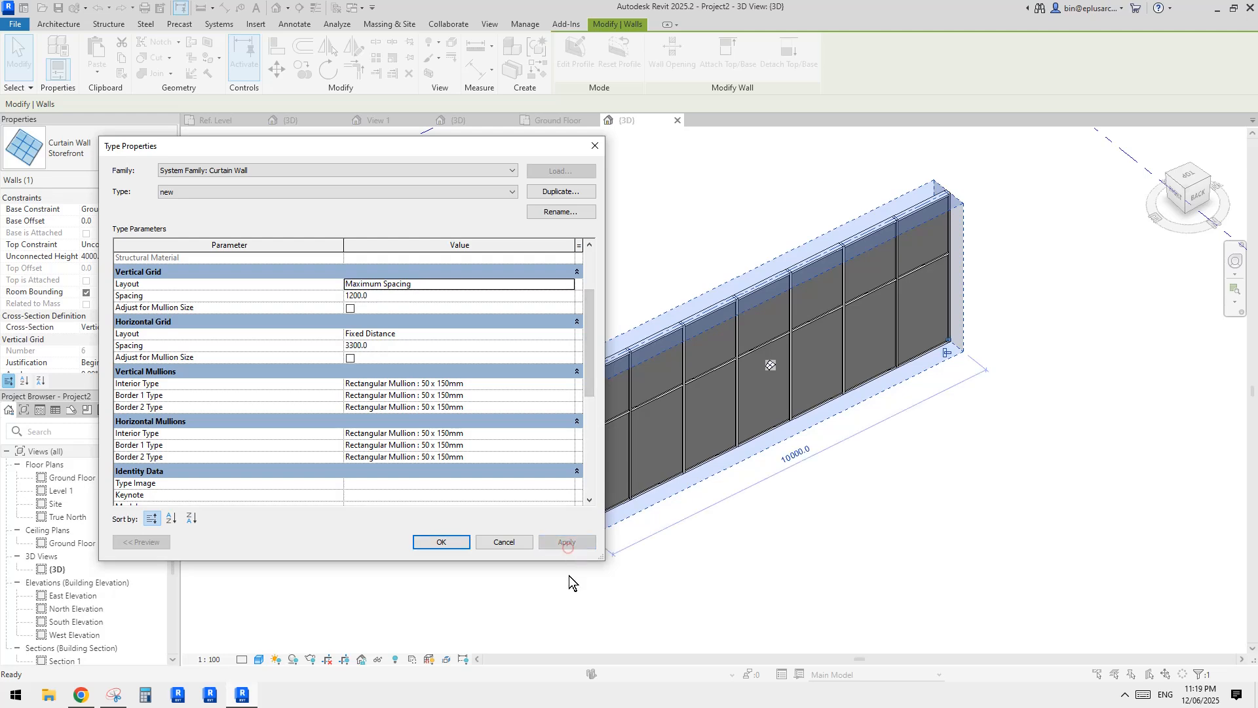
{"action": "scroll", "coordinate": [486, 416], "scroll_direction": "up", "scroll_amount": 2}
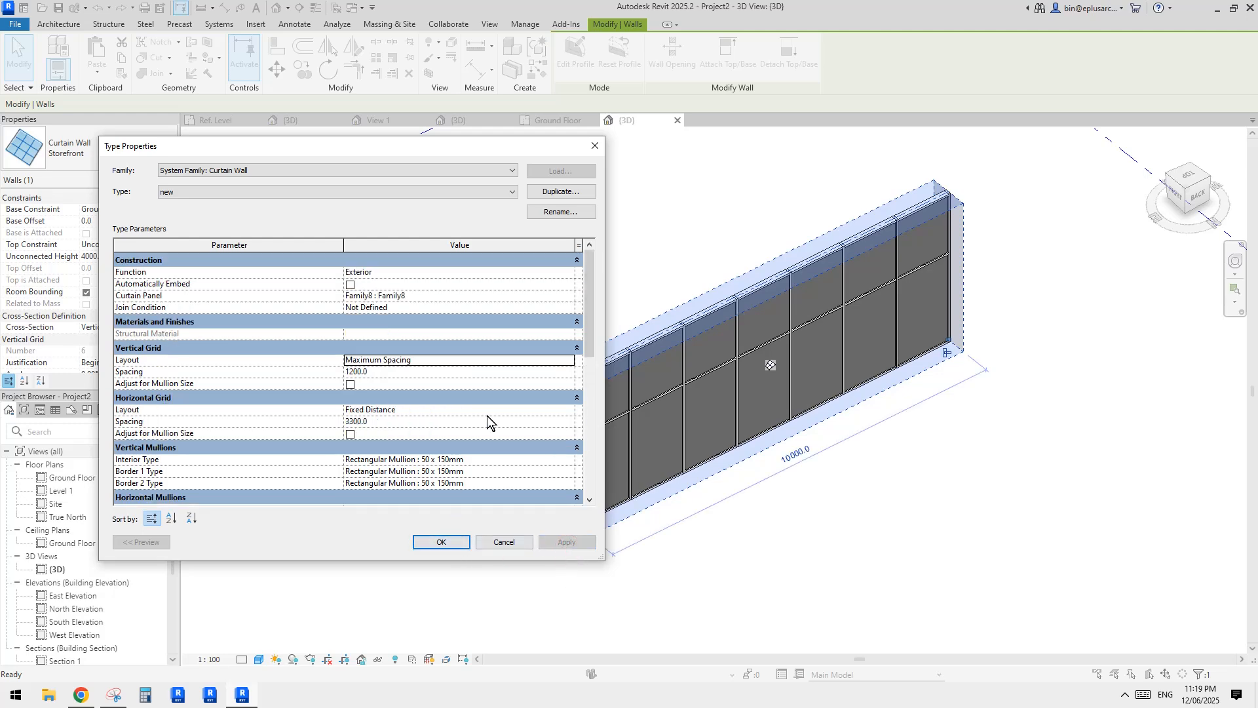
{"action": "left_click", "coordinate": [449, 541]}
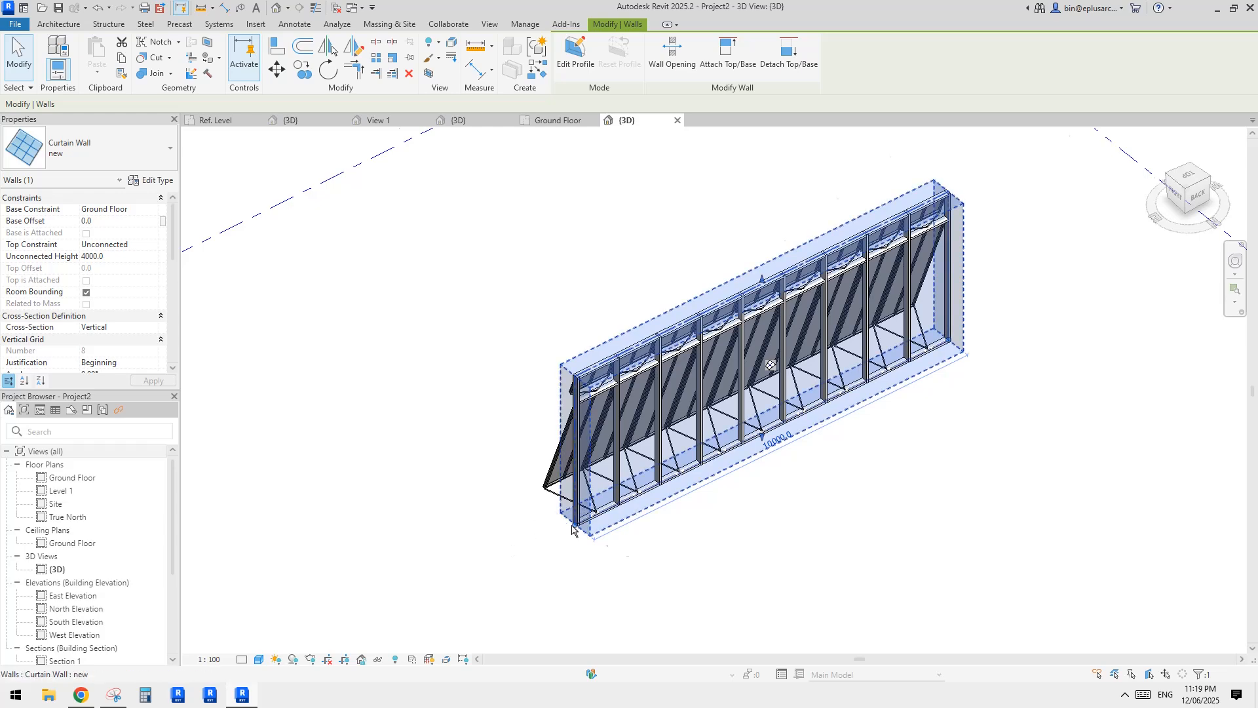
Step: Stretch the curtain wall's top edge upward to an unconnected height of about 8947 mm
{"action": "mouse_move", "coordinate": [572, 529]}
{"action": "middle_mouse_down", "text": "shift"}
{"action": "mouse_move", "coordinate": [836, 459]}
{"action": "mouse_move", "coordinate": [911, 364]}
{"action": "middle_mouse_up", "text": "shift"}
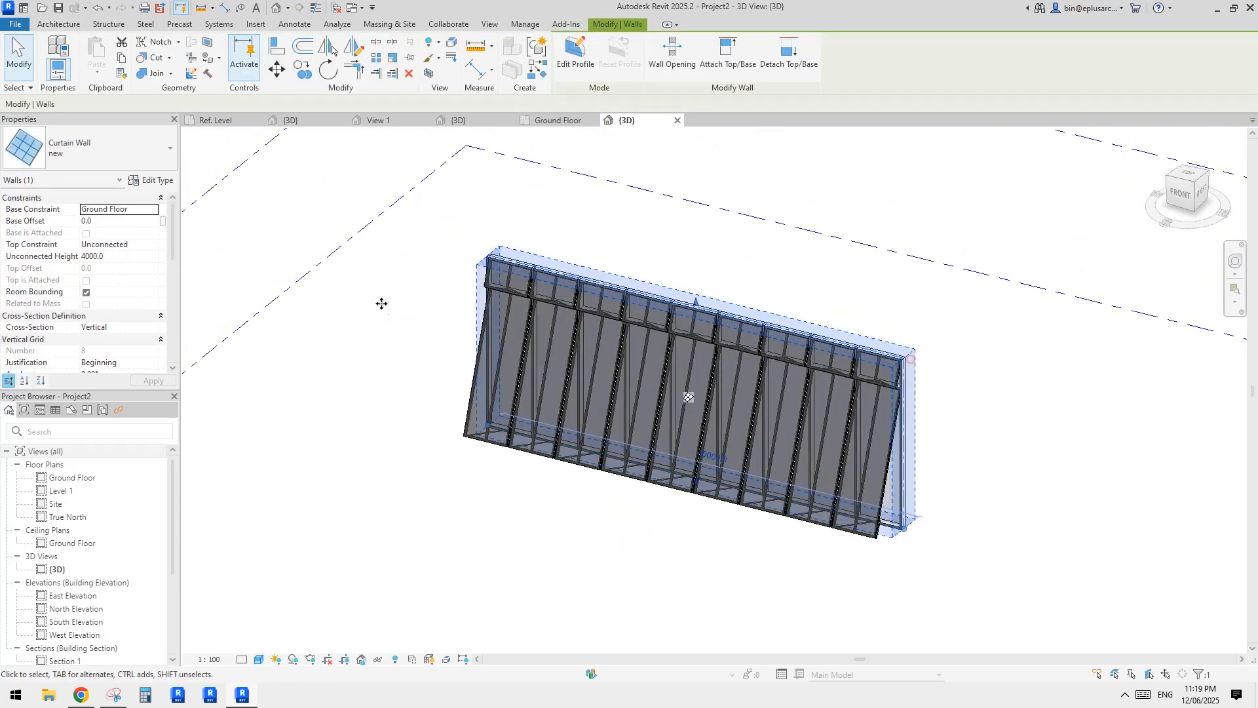
{"action": "left_click", "coordinate": [153, 180]}
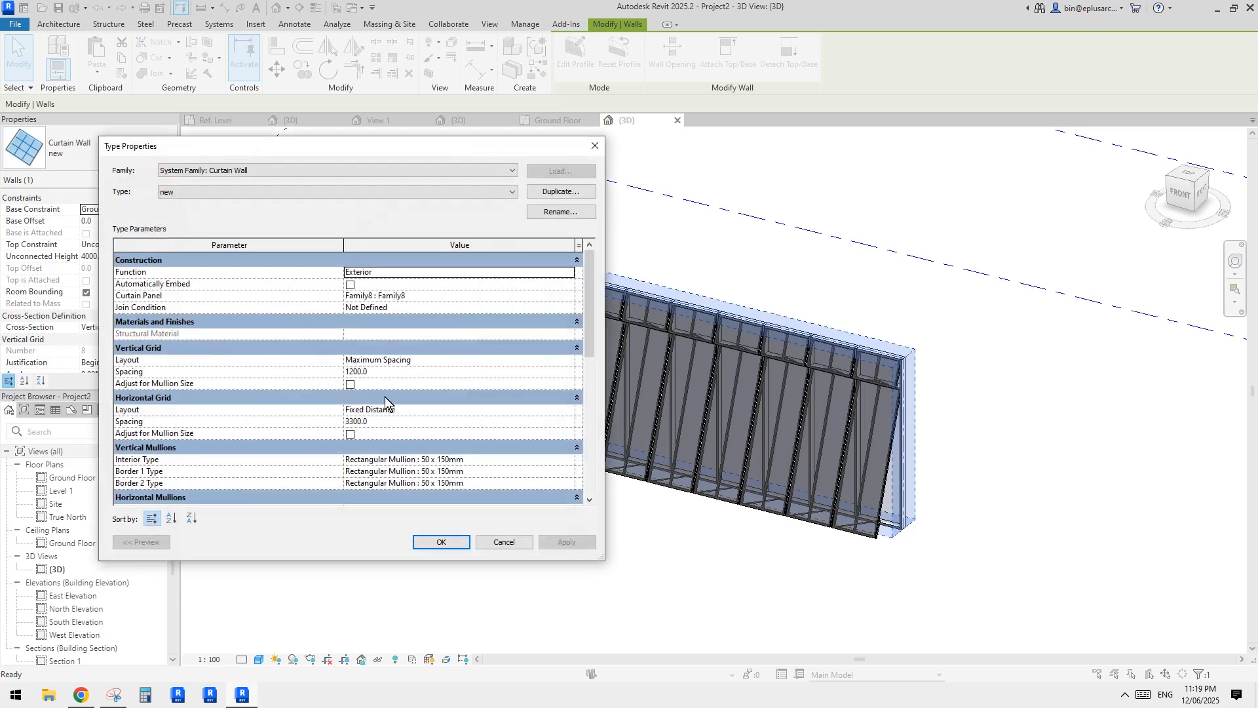
{"action": "left_click", "coordinate": [593, 146]}
{"action": "middle_click_drag", "start_coordinate": [756, 301], "coordinate": [882, 474], "text": "shift"}
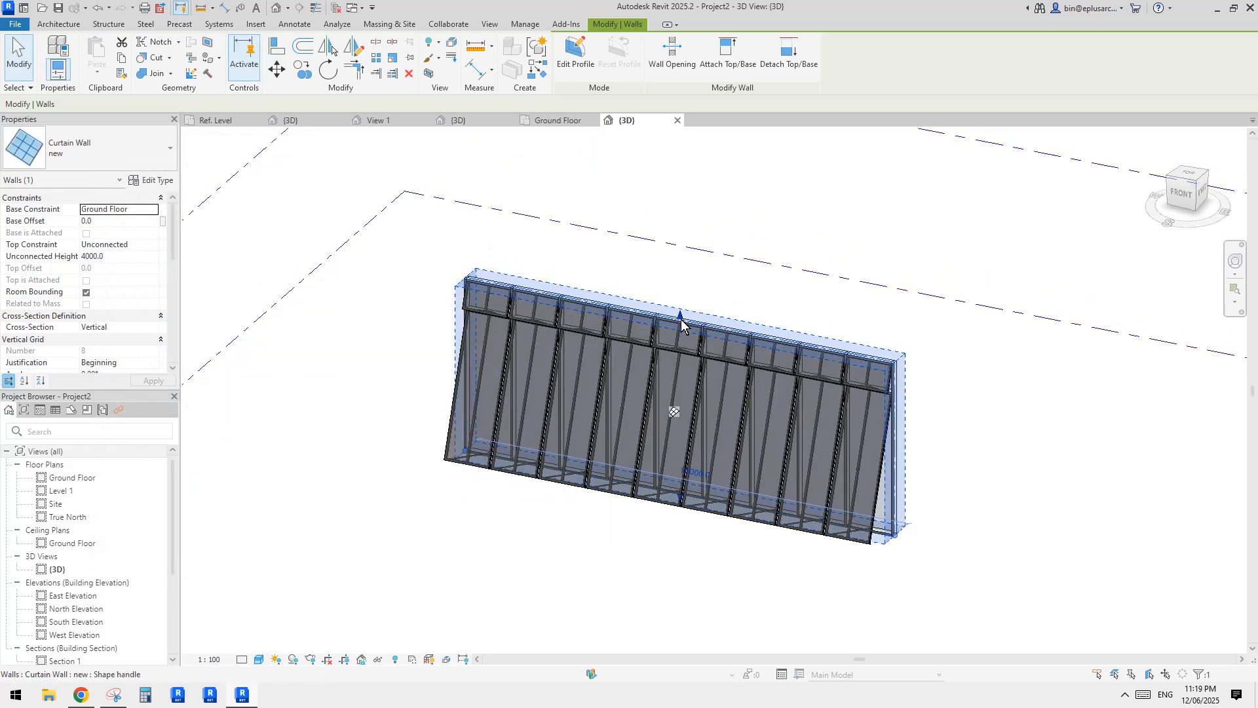
{"action": "left_click_drag", "start_coordinate": [681, 317], "coordinate": [689, 242]}
{"action": "middle_click_drag", "start_coordinate": [736, 360], "coordinate": [696, 314], "text": "shift"}
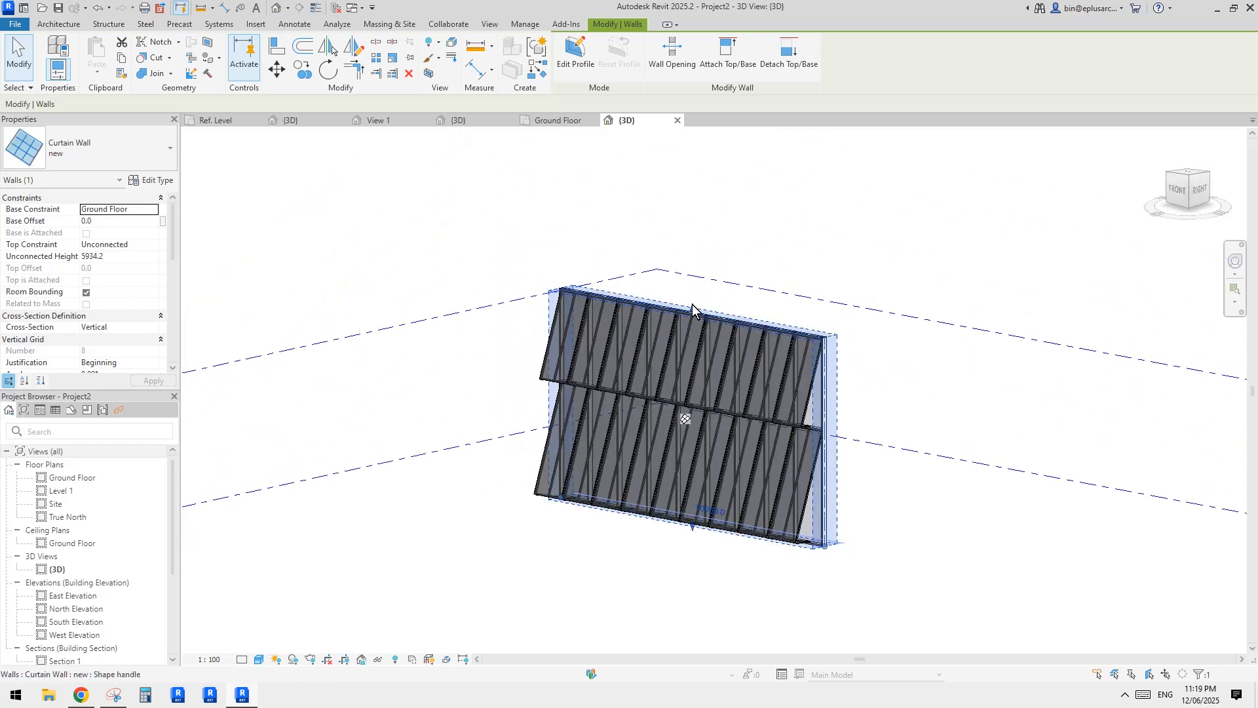
{"action": "left_click_drag", "start_coordinate": [694, 312], "coordinate": [694, 223]}
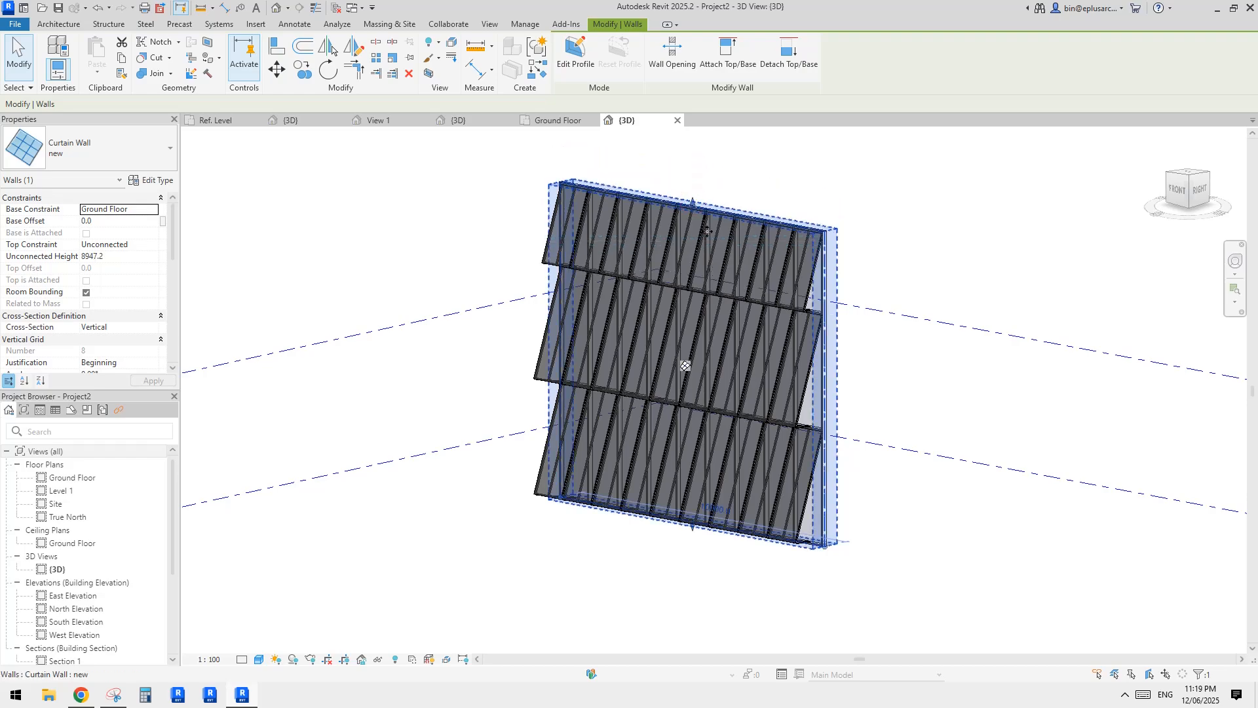
{"action": "middle_click_drag", "start_coordinate": [694, 223], "coordinate": [596, 331], "text": "shift"}
{"action": "key", "text": "Escape"}
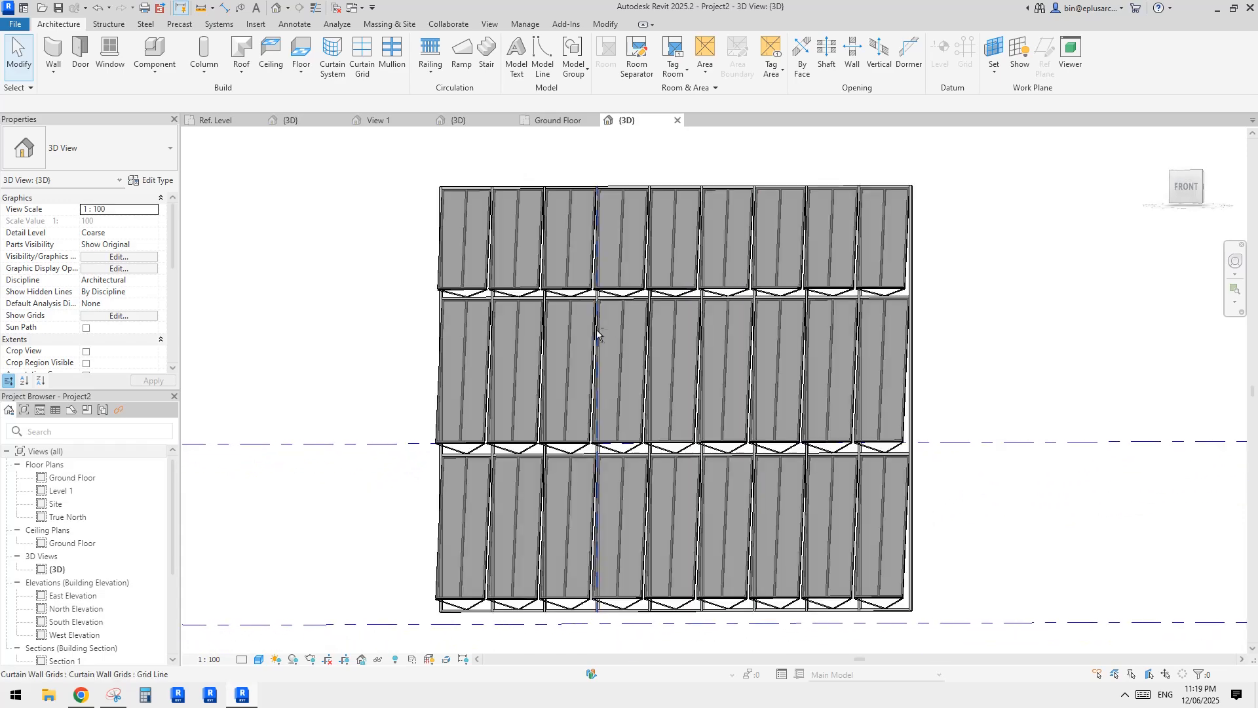
Step: Set angle a of the middle panel in the curtain wall's lowest row to 10°
{"action": "left_click", "coordinate": [675, 380]}
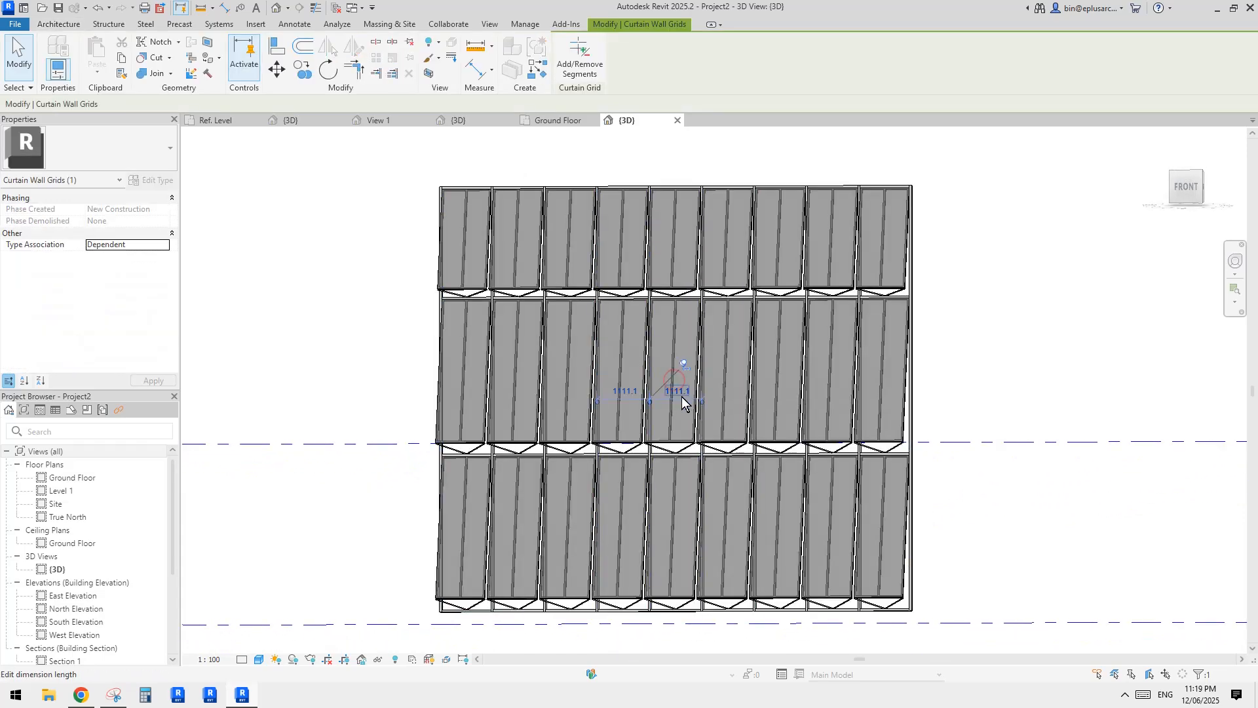
{"action": "key", "text": "Escape"}
{"action": "mouse_move", "coordinate": [679, 397]}
{"action": "middle_mouse_down", "text": "shift"}
{"action": "mouse_move", "coordinate": [695, 367]}
{"action": "mouse_move", "coordinate": [662, 390]}
{"action": "middle_mouse_up", "text": "shift"}
{"action": "scroll", "coordinate": [690, 378], "scroll_direction": "up", "scroll_amount": 3}
{"action": "left_click", "coordinate": [640, 365]}
{"action": "scroll", "coordinate": [639, 364], "scroll_direction": "down", "scroll_amount": 1}
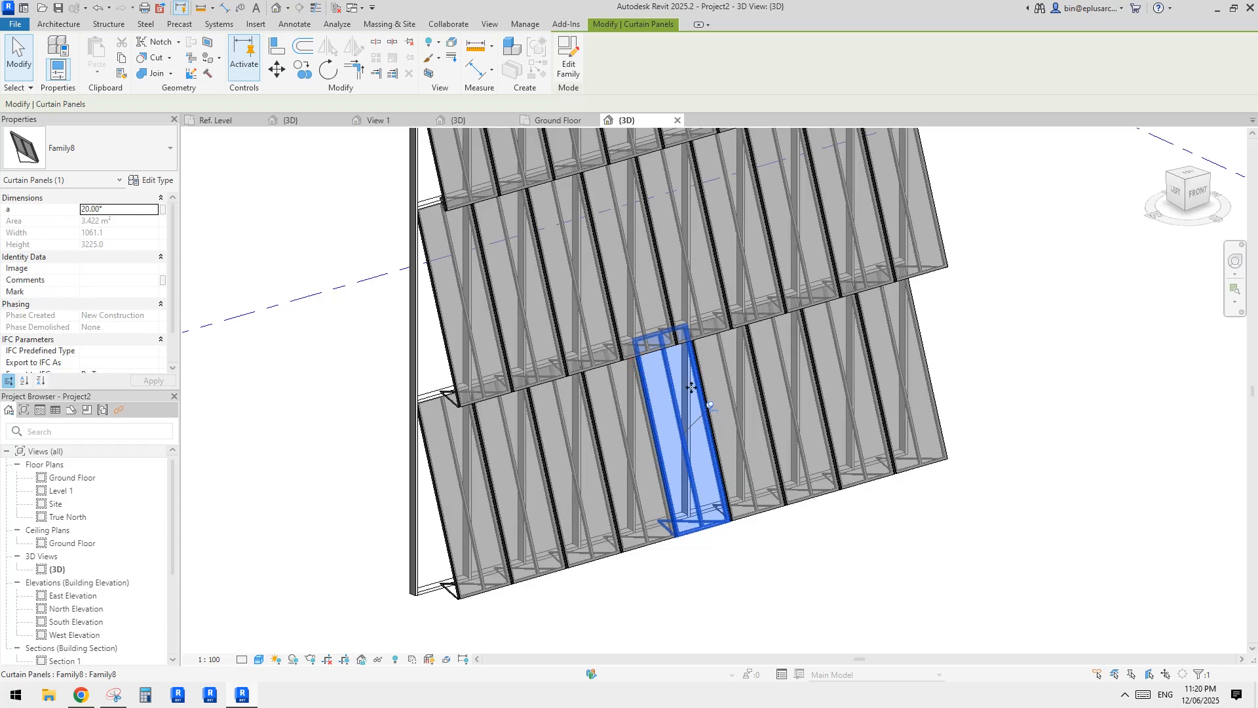
{"action": "middle_click_drag", "start_coordinate": [619, 331], "coordinate": [604, 331], "text": "shift"}
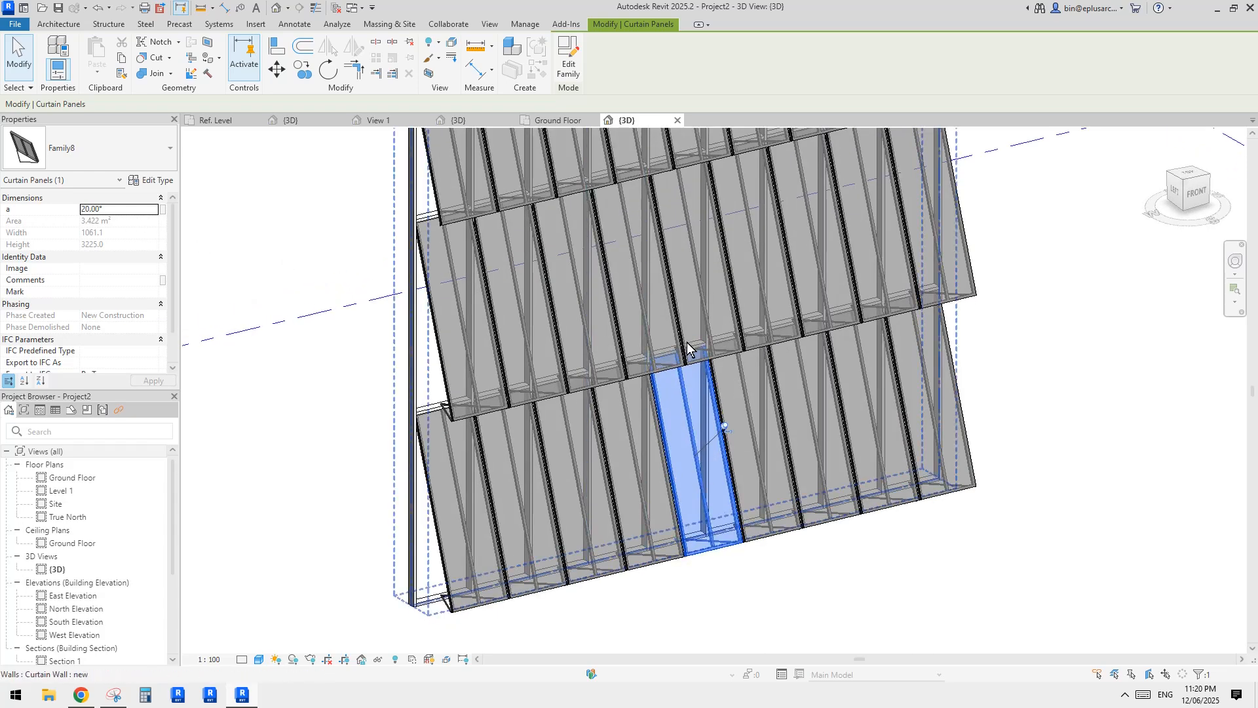
{"action": "middle_click_drag", "start_coordinate": [651, 337], "coordinate": [532, 333], "text": "shift"}
{"action": "left_click", "coordinate": [115, 209]}
{"action": "type", "text": "1"}
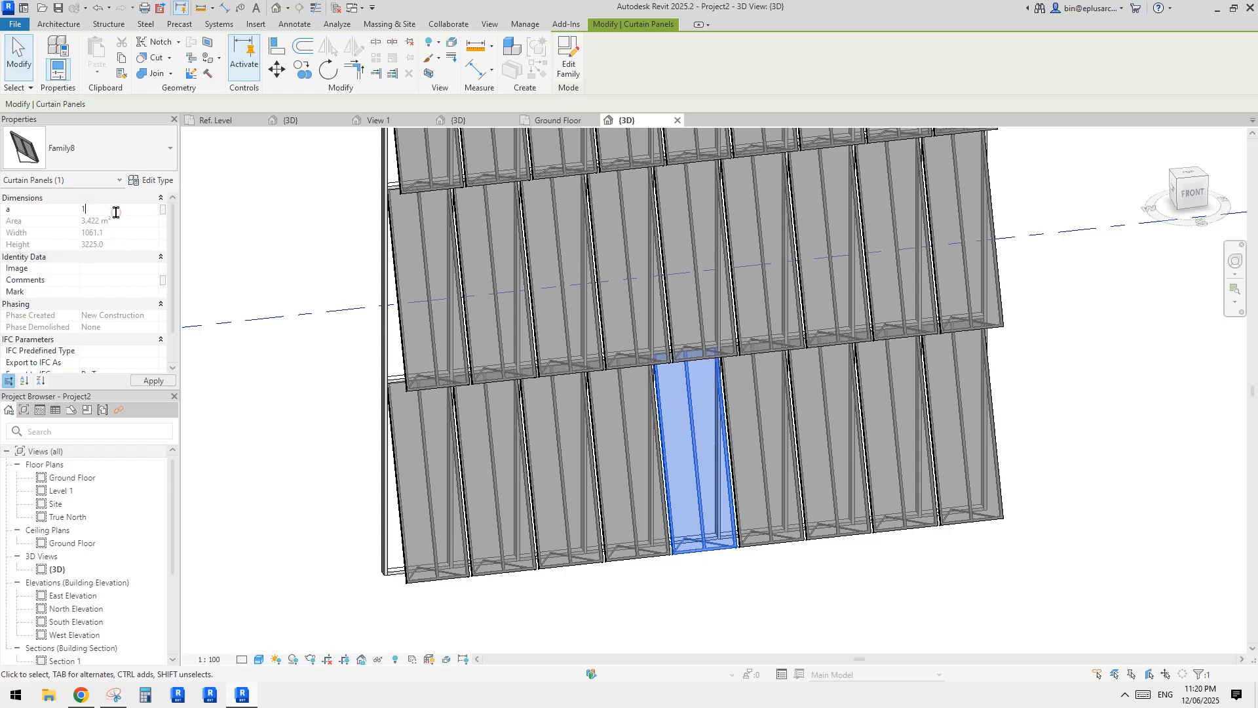
{"action": "type", "text": "0"}
Step: Temporarily isolate the curtain panels category in the 3D view
{"action": "mouse_move", "coordinate": [742, 343]}
{"action": "middle_mouse_down", "text": "shift"}
{"action": "mouse_move", "coordinate": [832, 290]}
{"action": "mouse_move", "coordinate": [569, 315]}
{"action": "mouse_move", "coordinate": [786, 314]}
{"action": "mouse_move", "coordinate": [750, 364]}
{"action": "middle_mouse_up", "text": "shift"}
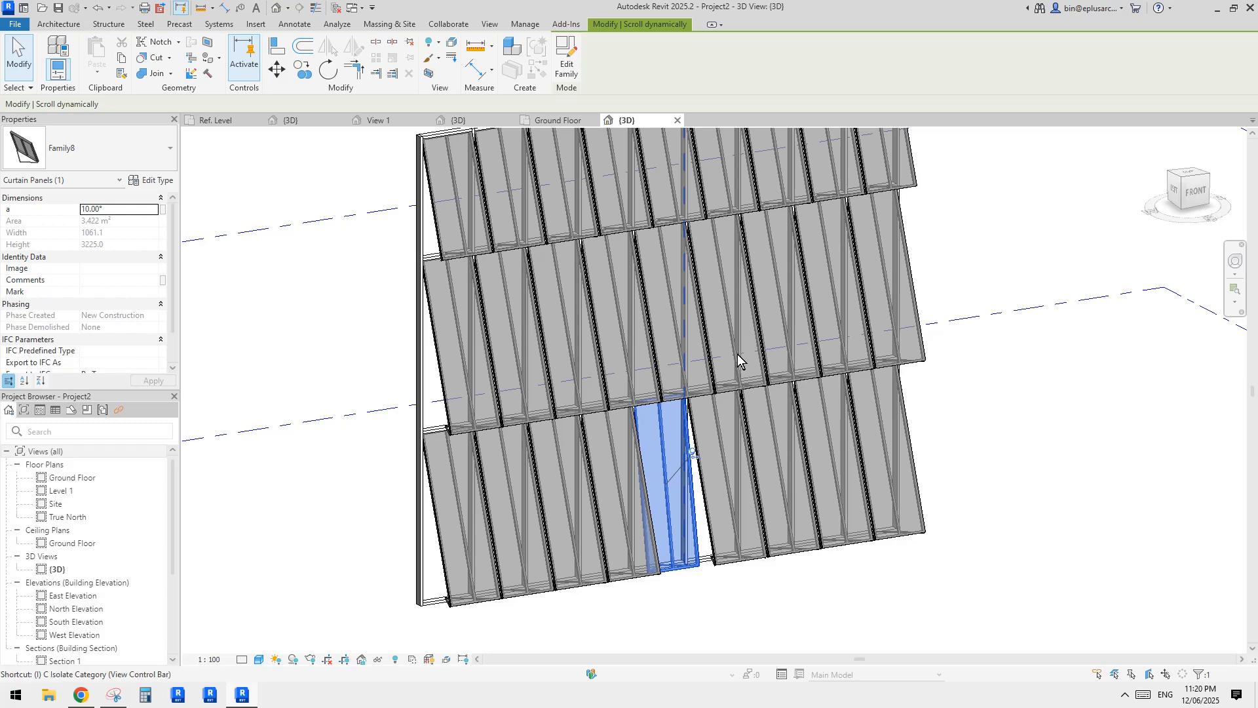
{"action": "key", "text": "c"}
{"action": "scroll", "coordinate": [737, 354], "scroll_direction": "down", "scroll_amount": 3}
Step: Add eleven more panels scattered over the three rows to the selection and set angle a of all twelve to 15°
{"action": "left_click", "coordinate": [754, 347], "text": "ctrl"}
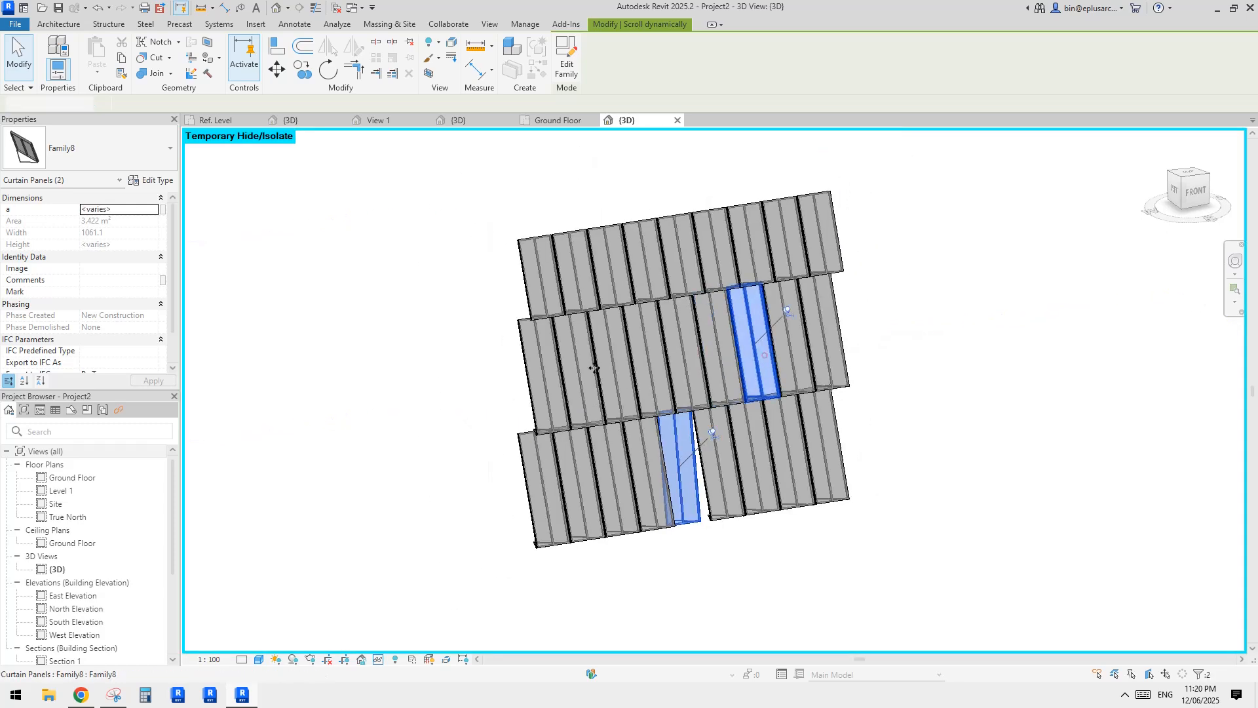
{"action": "left_click", "coordinate": [543, 373], "text": "ctrl"}
{"action": "left_click", "coordinate": [611, 266], "text": "ctrl"}
{"action": "left_click", "coordinate": [717, 252], "text": "ctrl"}
{"action": "left_click", "coordinate": [649, 359], "text": "ctrl"}
{"action": "left_click", "coordinate": [576, 271], "text": "ctrl"}
{"action": "left_click", "coordinate": [820, 233], "text": "ctrl"}
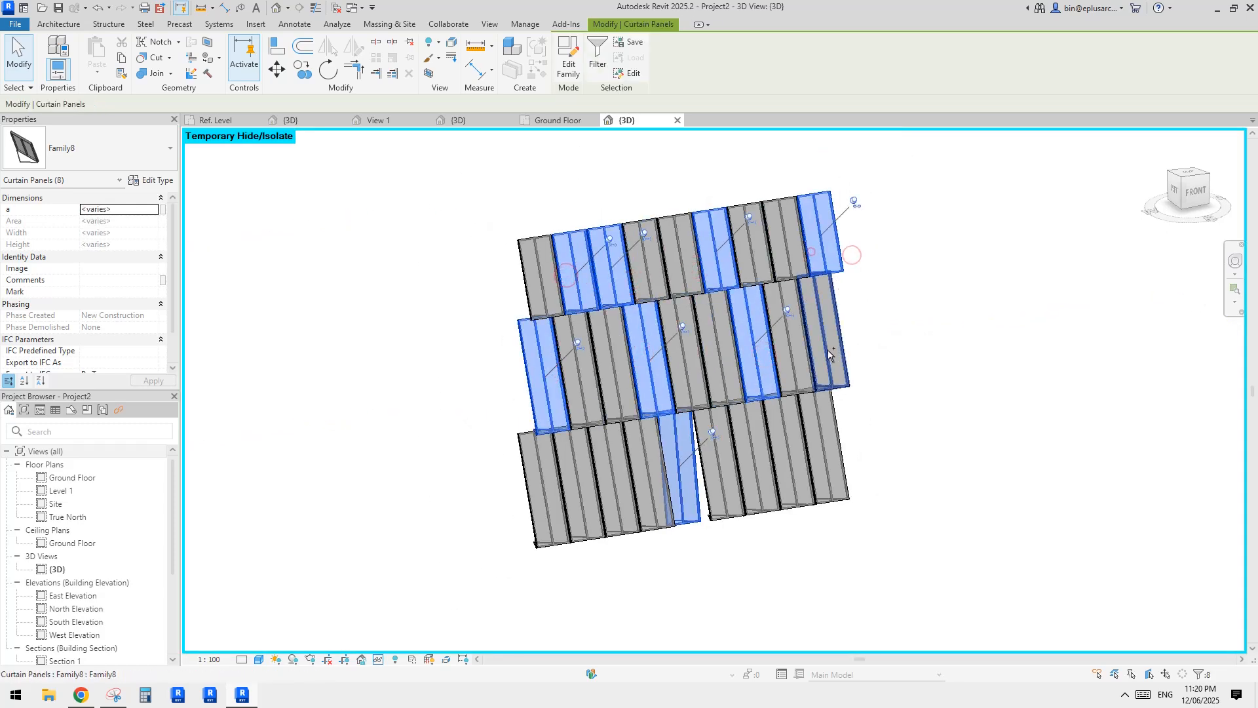
{"action": "left_click", "coordinate": [829, 353], "text": "ctrl"}
{"action": "left_click", "coordinate": [786, 452], "text": "ctrl"}
{"action": "left_click", "coordinate": [613, 479], "text": "ctrl"}
{"action": "left_click", "coordinate": [544, 488], "text": "ctrl"}
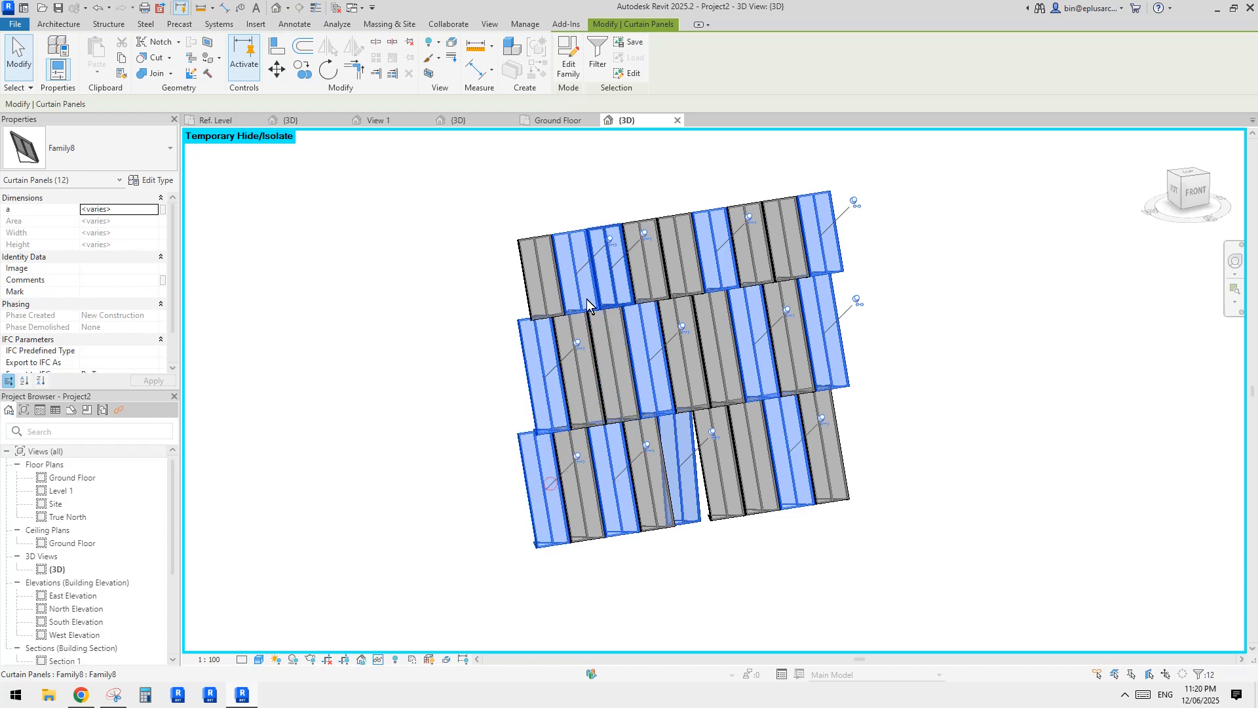
{"action": "middle_click_drag", "start_coordinate": [704, 321], "coordinate": [702, 331]}
{"action": "type", "text": "15"}
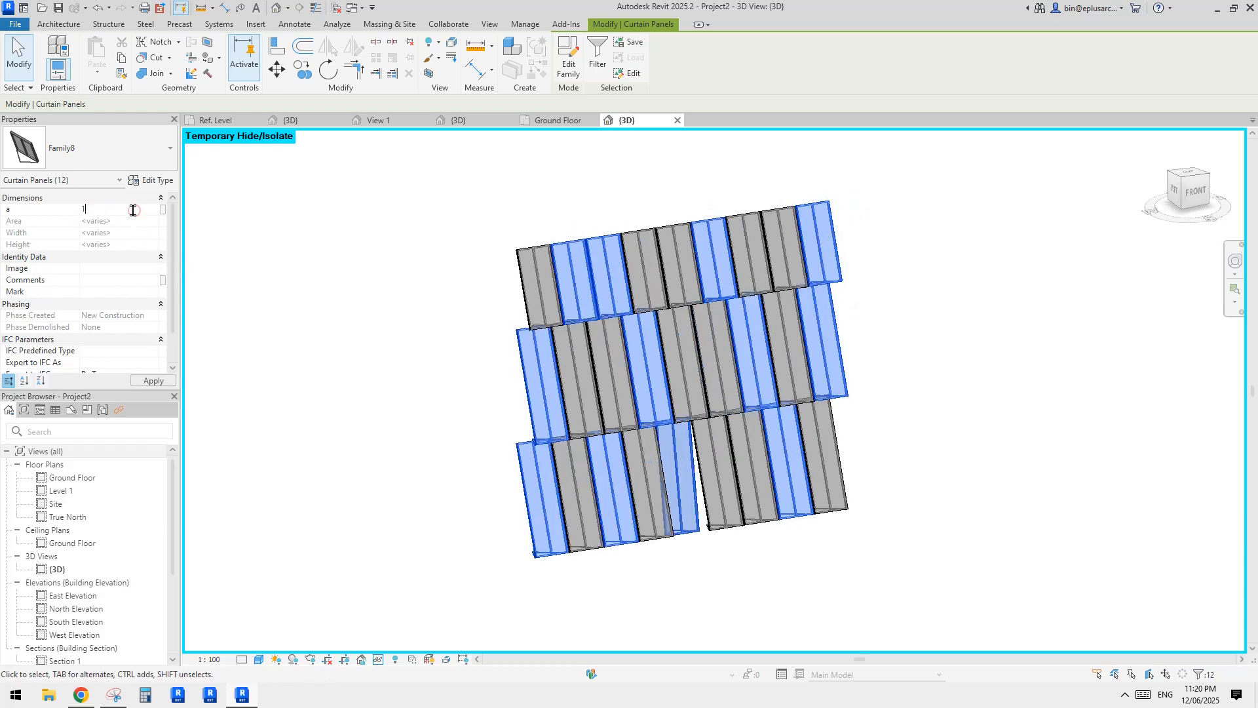
{"action": "left_click", "coordinate": [902, 351]}
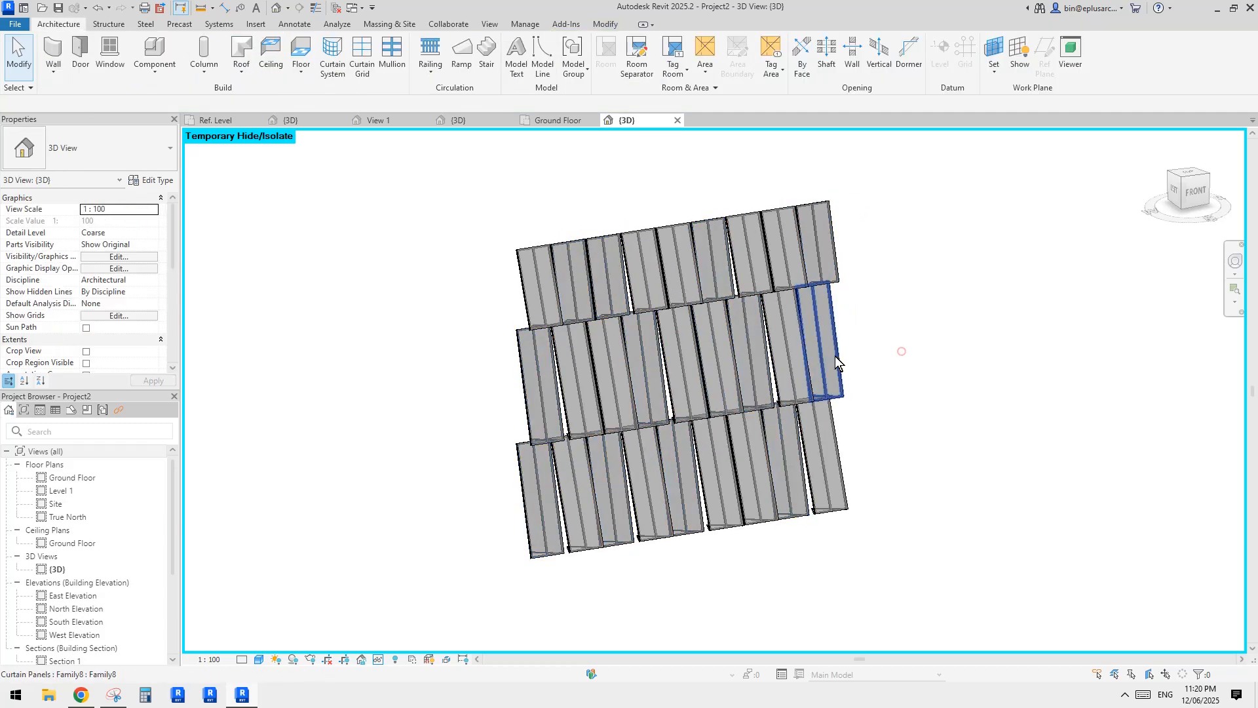
Step: Select ten panels scattered over the three rows and set their angle a to 30°
{"action": "middle_click_drag", "start_coordinate": [807, 362], "coordinate": [710, 386], "text": "shift"}
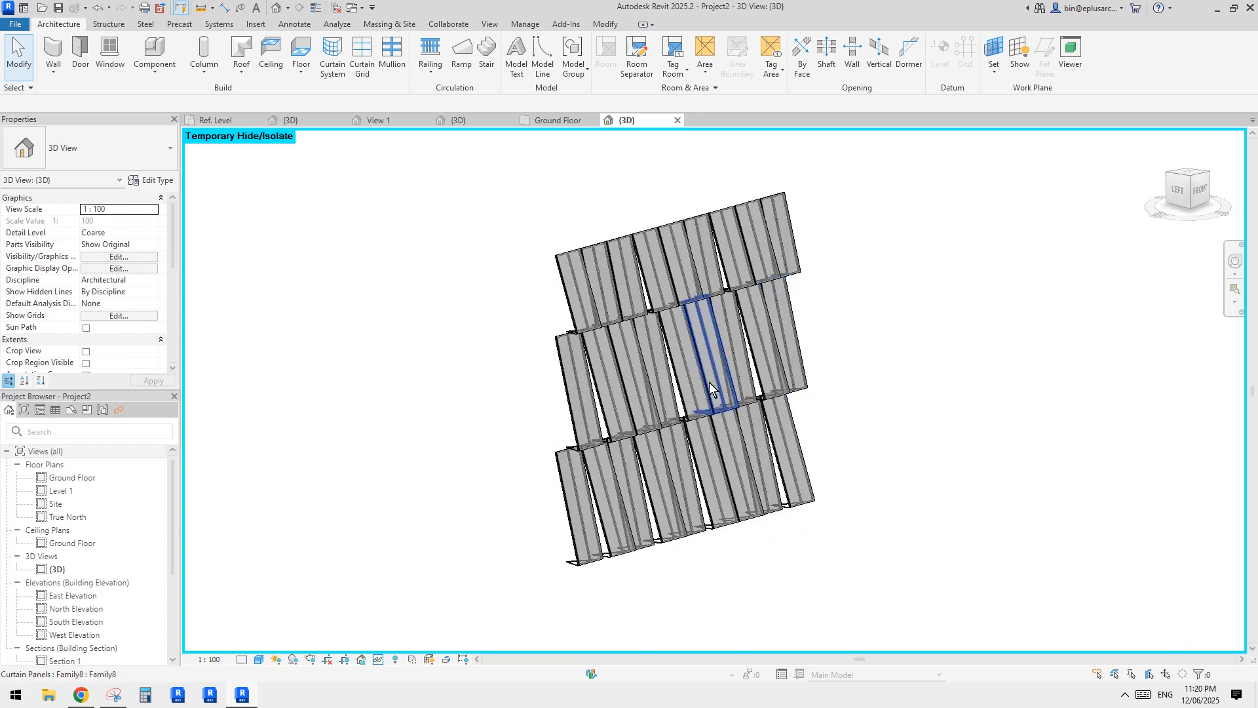
{"action": "left_click", "coordinate": [612, 391]}
{"action": "left_click", "coordinate": [616, 502], "text": "ctrl"}
{"action": "left_click", "coordinate": [714, 482], "text": "ctrl"}
{"action": "left_click", "coordinate": [681, 479], "text": "ctrl"}
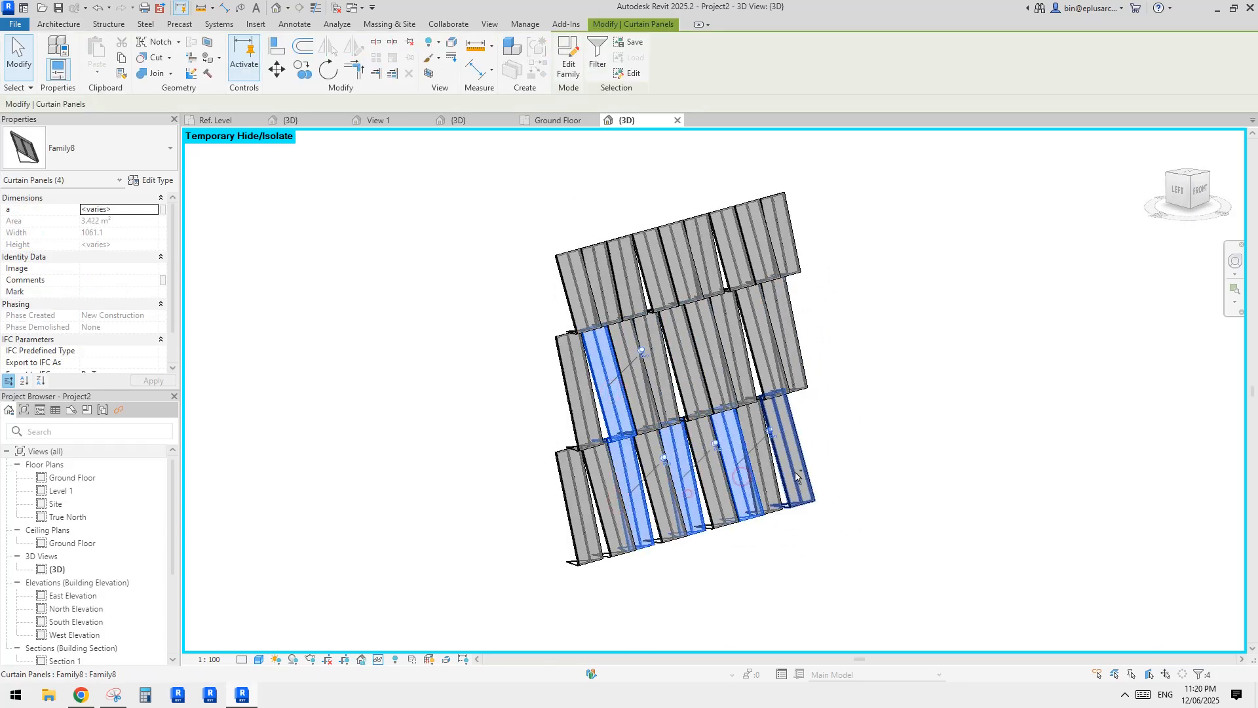
{"action": "left_click", "coordinate": [761, 341], "text": "ctrl"}
{"action": "left_click", "coordinate": [704, 256], "text": "ctrl"}
{"action": "left_click", "coordinate": [599, 285], "text": "ctrl"}
{"action": "left_click", "coordinate": [574, 291], "text": "ctrl"}
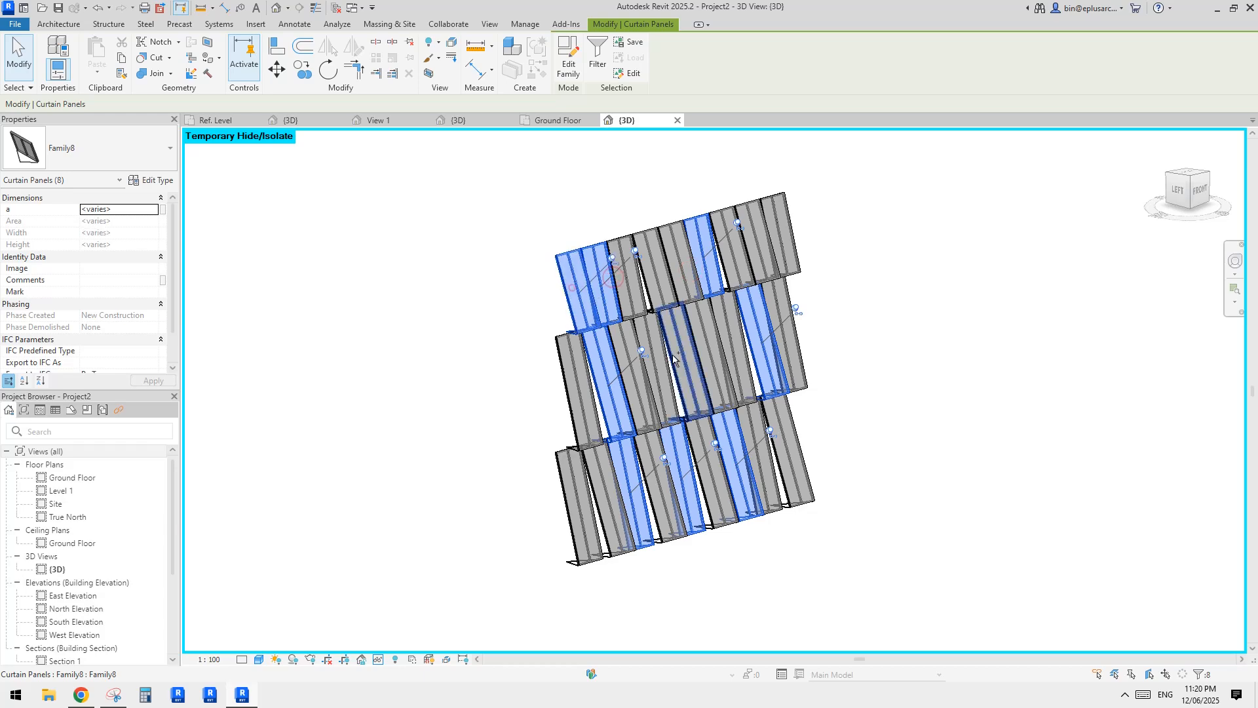
{"action": "left_click", "coordinate": [688, 373], "text": "ctrl"}
{"action": "left_click", "coordinate": [789, 255], "text": "ctrl"}
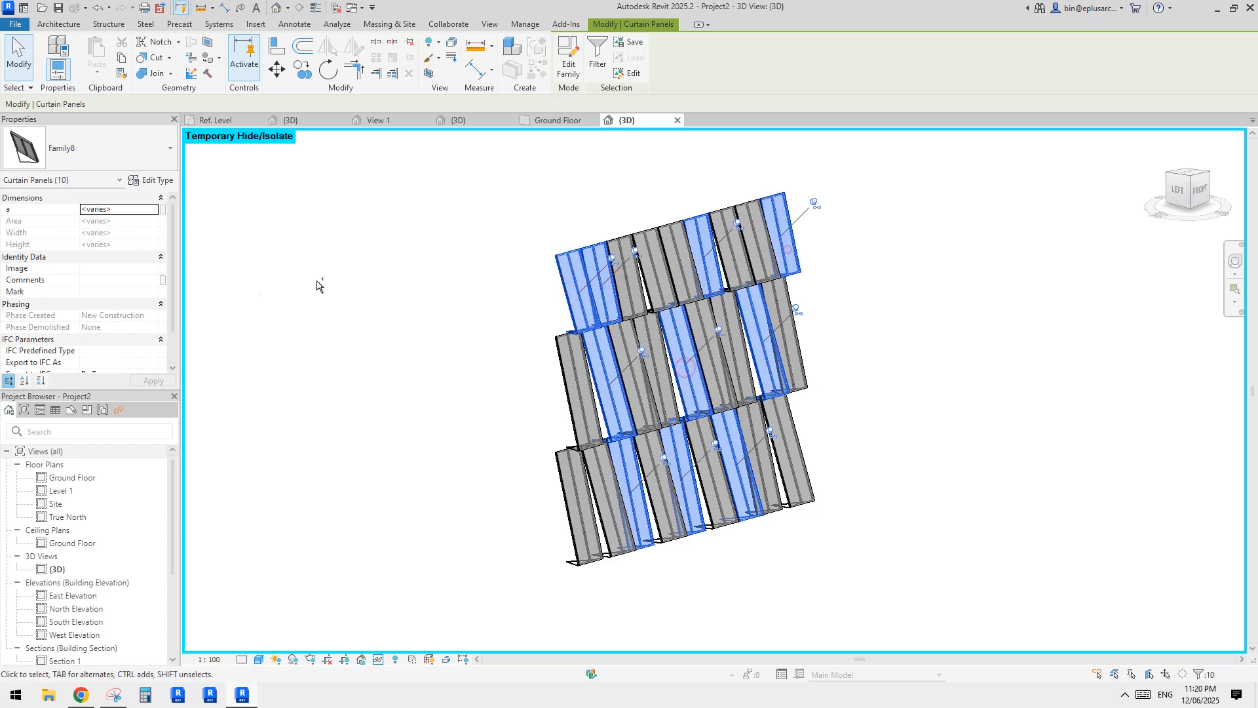
{"action": "left_click", "coordinate": [127, 211]}
{"action": "type", "text": "30"}
{"action": "key", "text": "Return"}
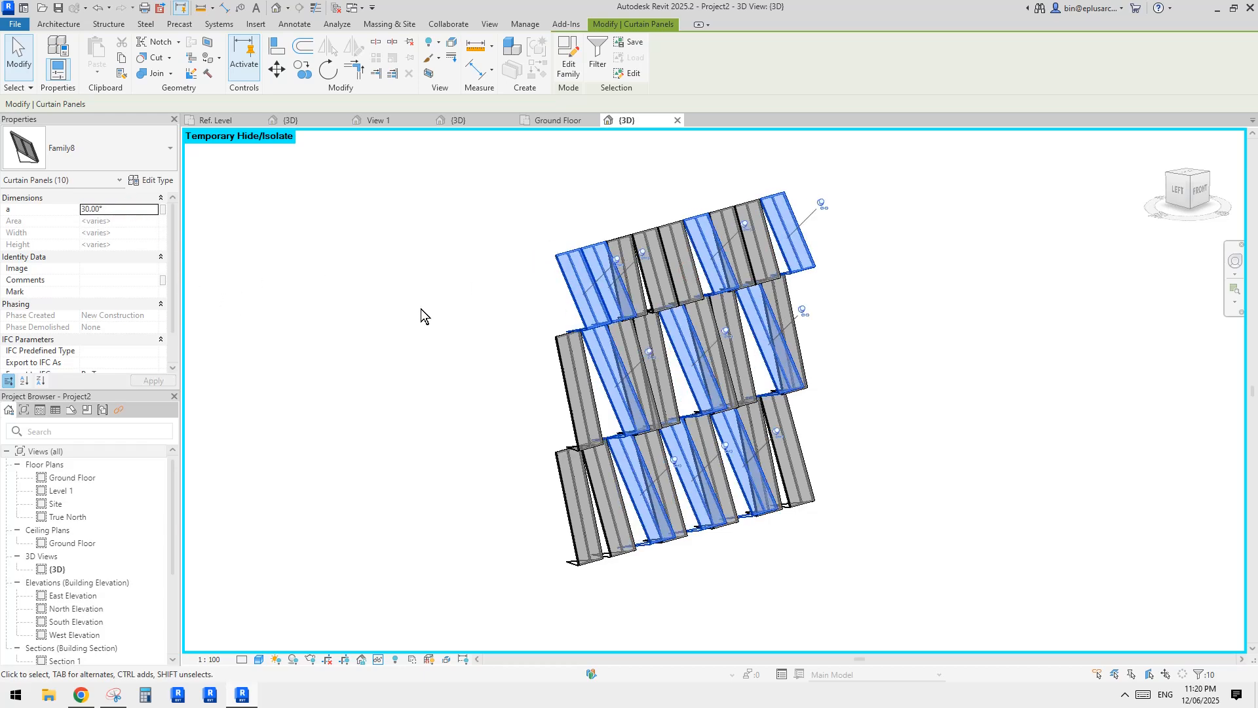
{"action": "left_click", "coordinate": [421, 308]}
Step: Examine the angle a of individual panels in the middle row and the type parameters of Family8
{"action": "scroll", "coordinate": [752, 406], "scroll_direction": "up", "scroll_amount": 3}
{"action": "middle_click_drag", "start_coordinate": [752, 406], "coordinate": [557, 410], "text": "shift"}
{"action": "left_click", "coordinate": [557, 410]}
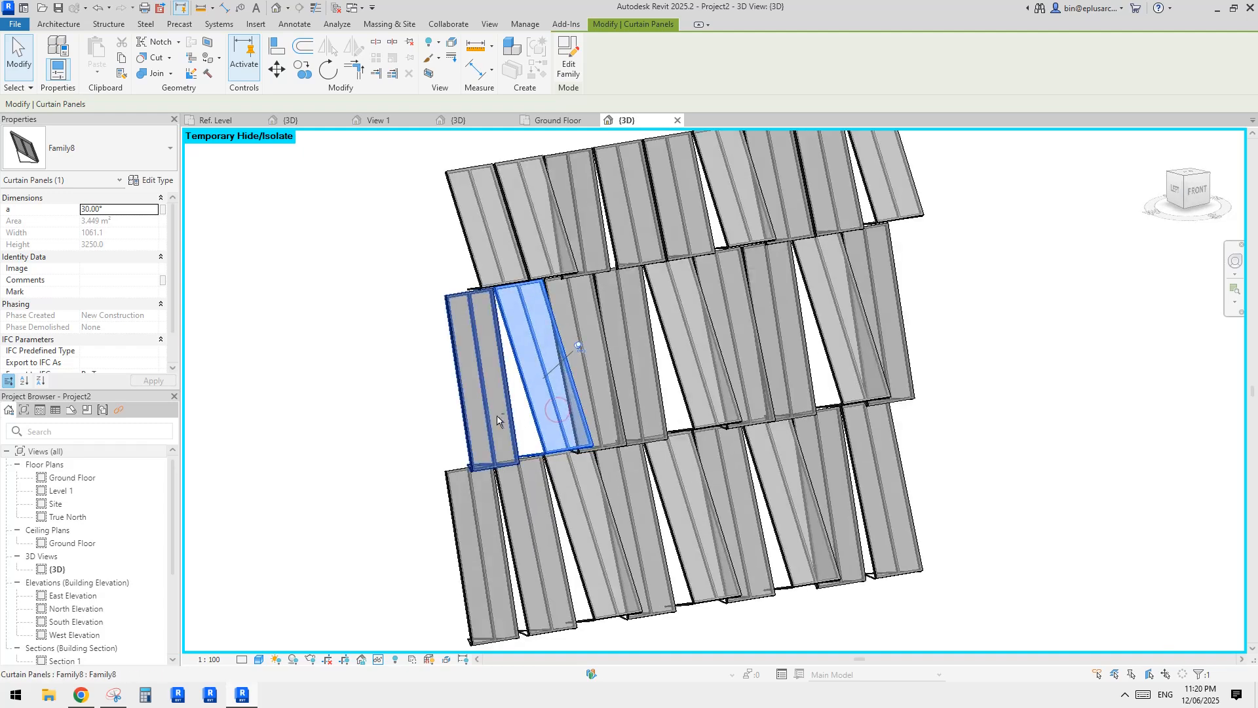
{"action": "left_click", "coordinate": [497, 421]}
{"action": "left_click", "coordinate": [167, 182]}
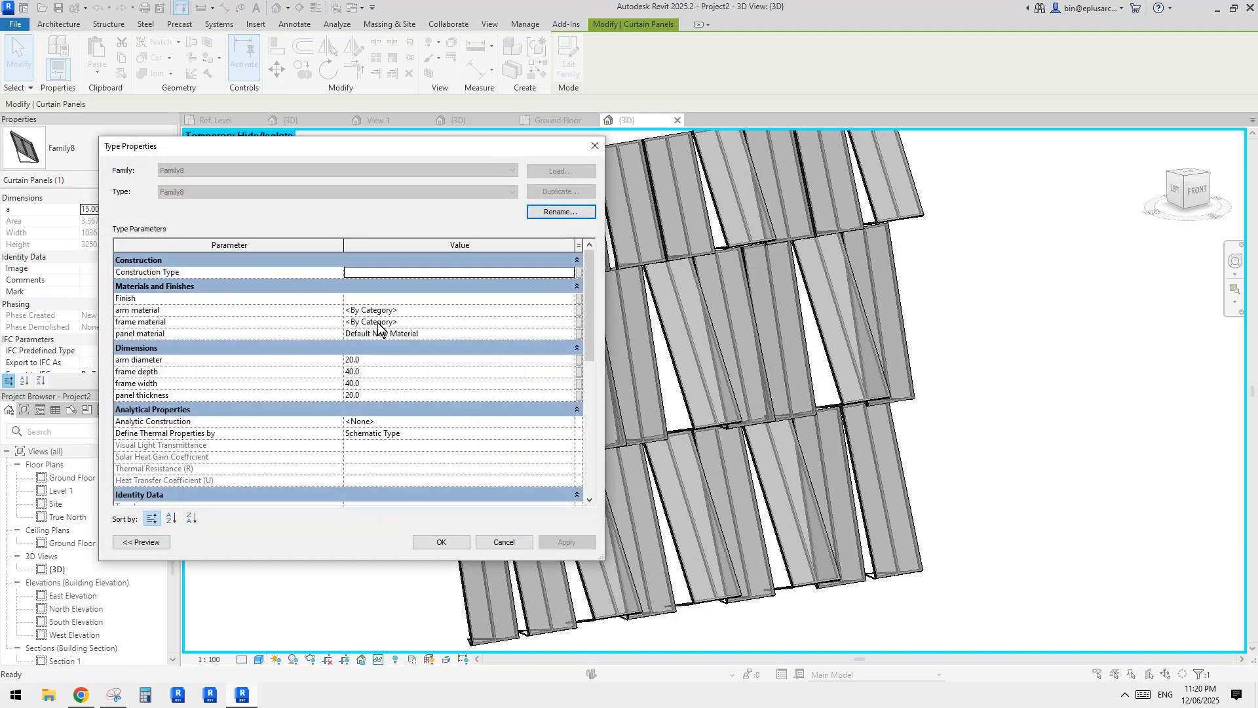
{"action": "key", "text": "Escape"}
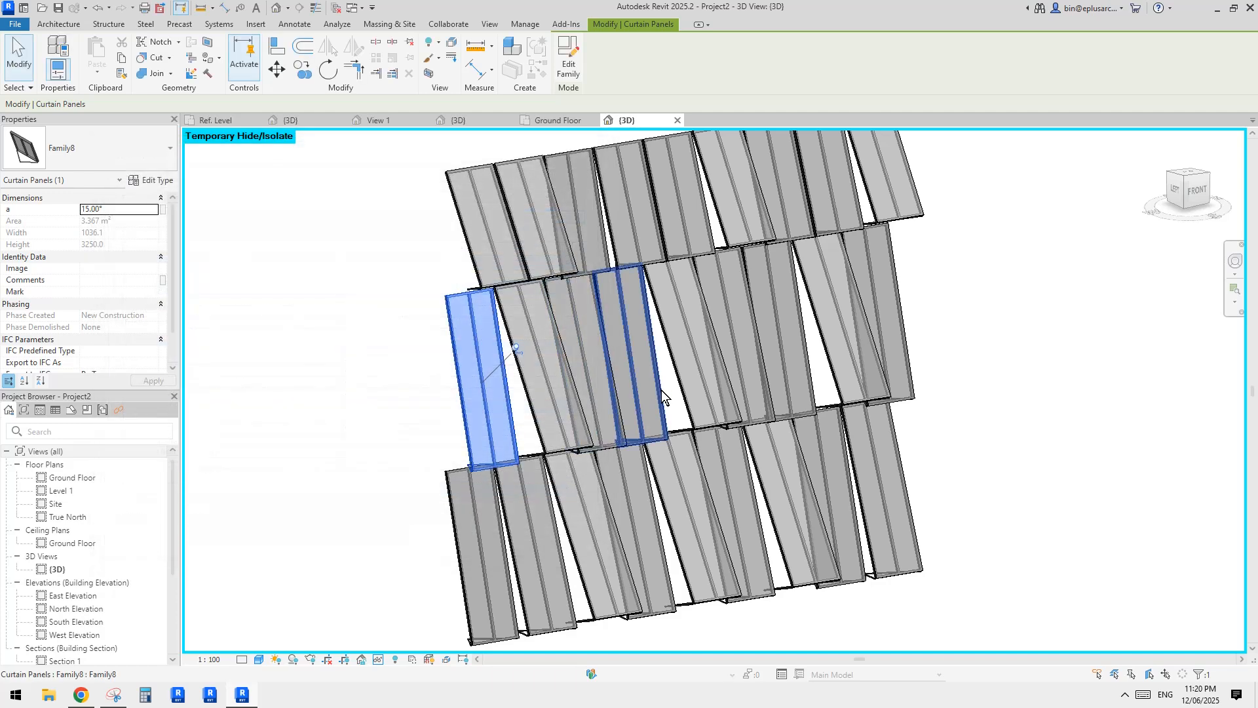
{"action": "mouse_move", "coordinate": [662, 392]}
{"action": "middle_mouse_down"}
{"action": "mouse_move", "coordinate": [652, 378]}
{"action": "mouse_move", "coordinate": [667, 394]}
{"action": "middle_mouse_up"}
{"action": "left_click", "coordinate": [631, 383]}
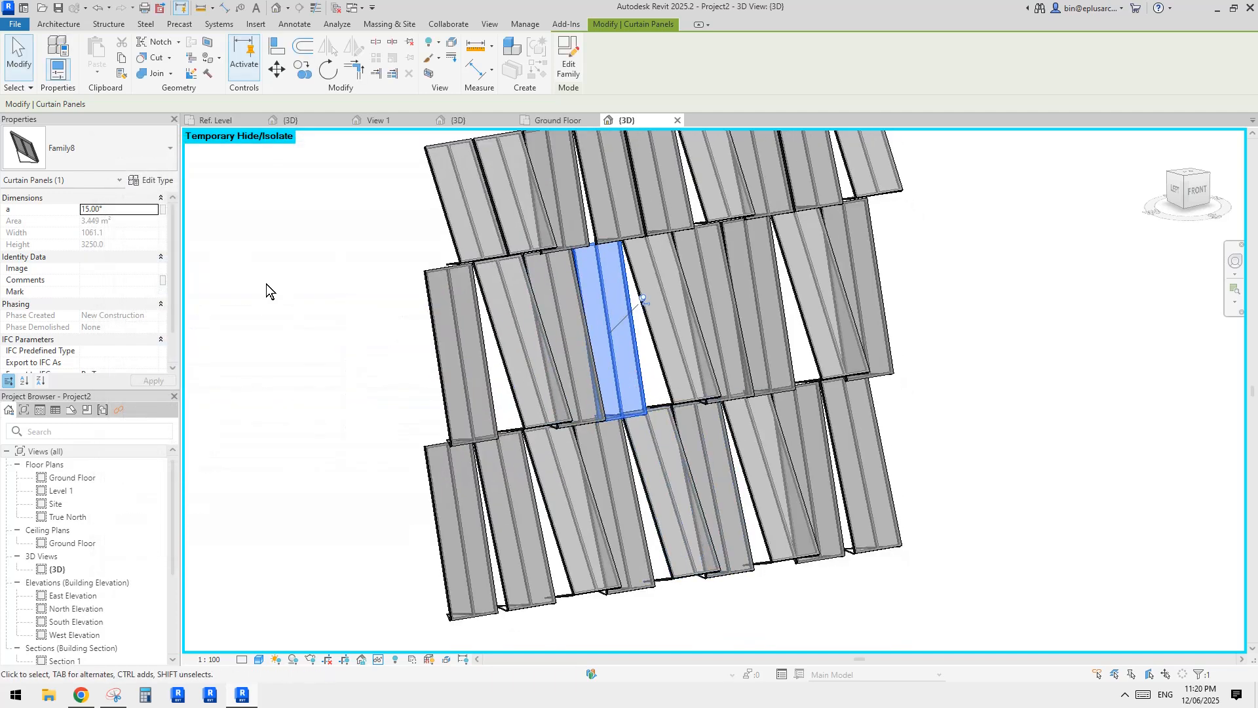
Step: Check which type parameters control the selected middle-row panel, including its materials and frame dimensions
{"action": "middle_click_drag", "start_coordinate": [661, 332], "coordinate": [640, 332], "text": "shift"}
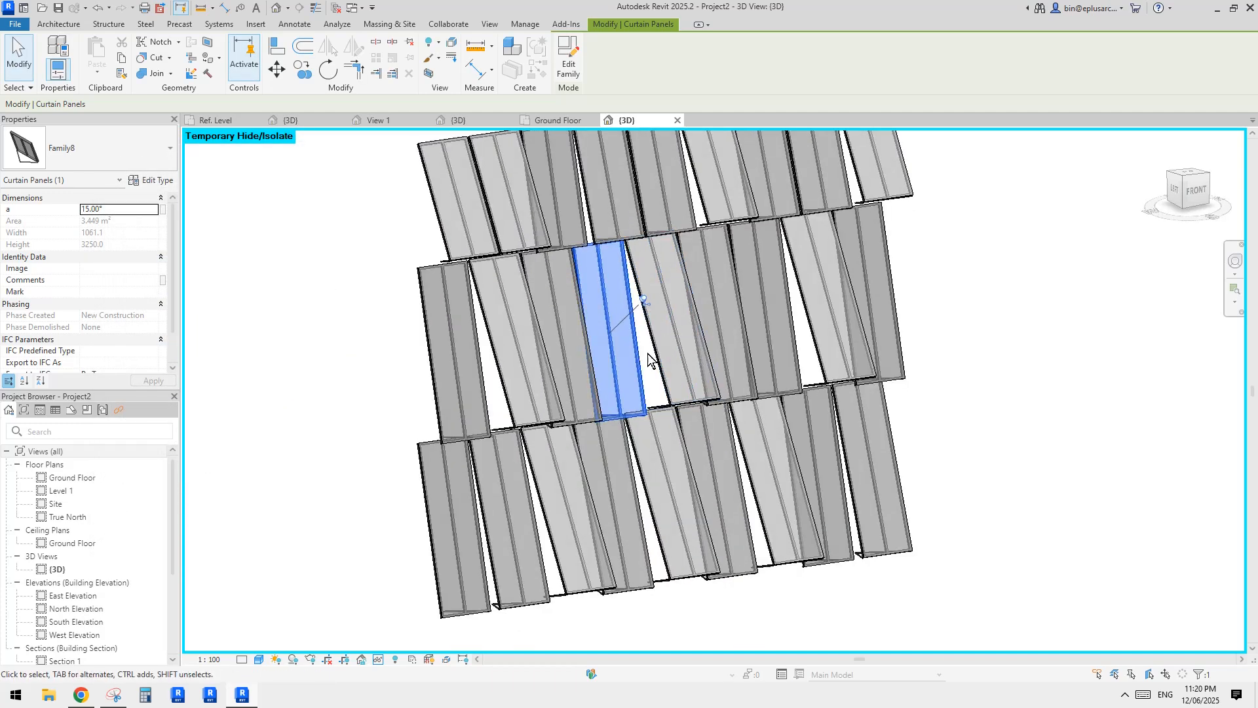
{"action": "left_click", "coordinate": [154, 180]}
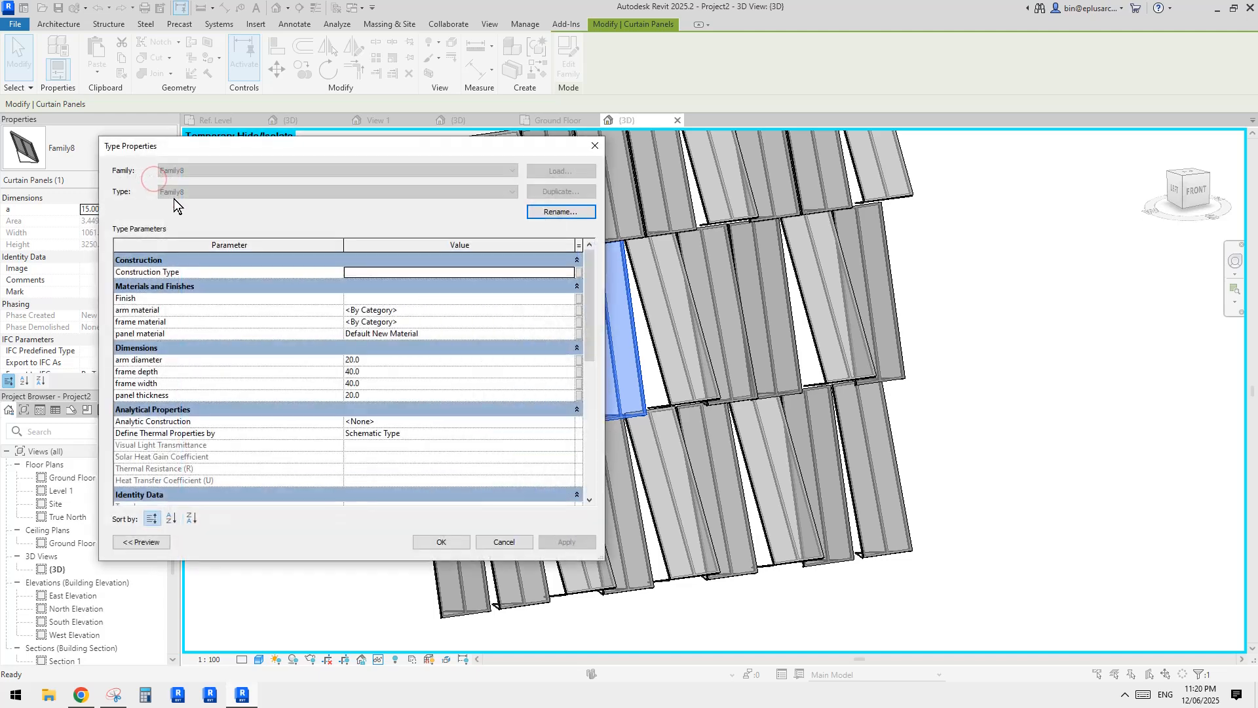
{"action": "left_click", "coordinate": [595, 146]}
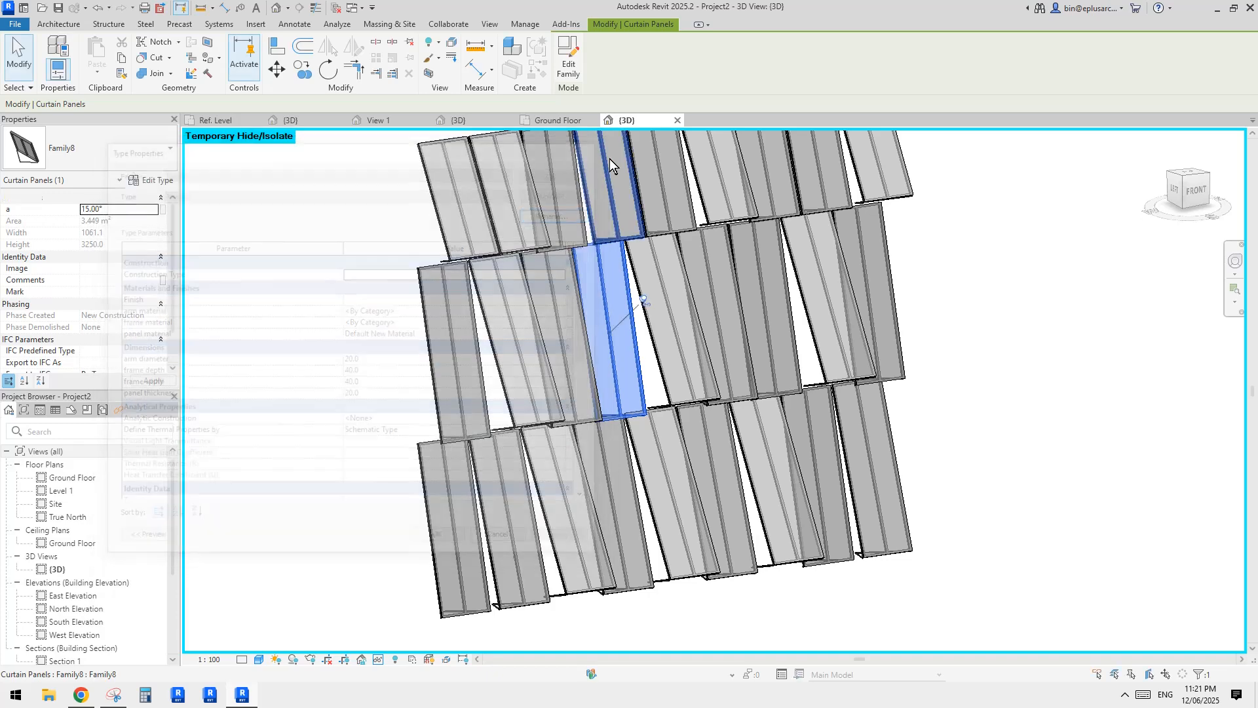
{"action": "middle_click_drag", "start_coordinate": [708, 323], "coordinate": [717, 355], "text": "shift"}
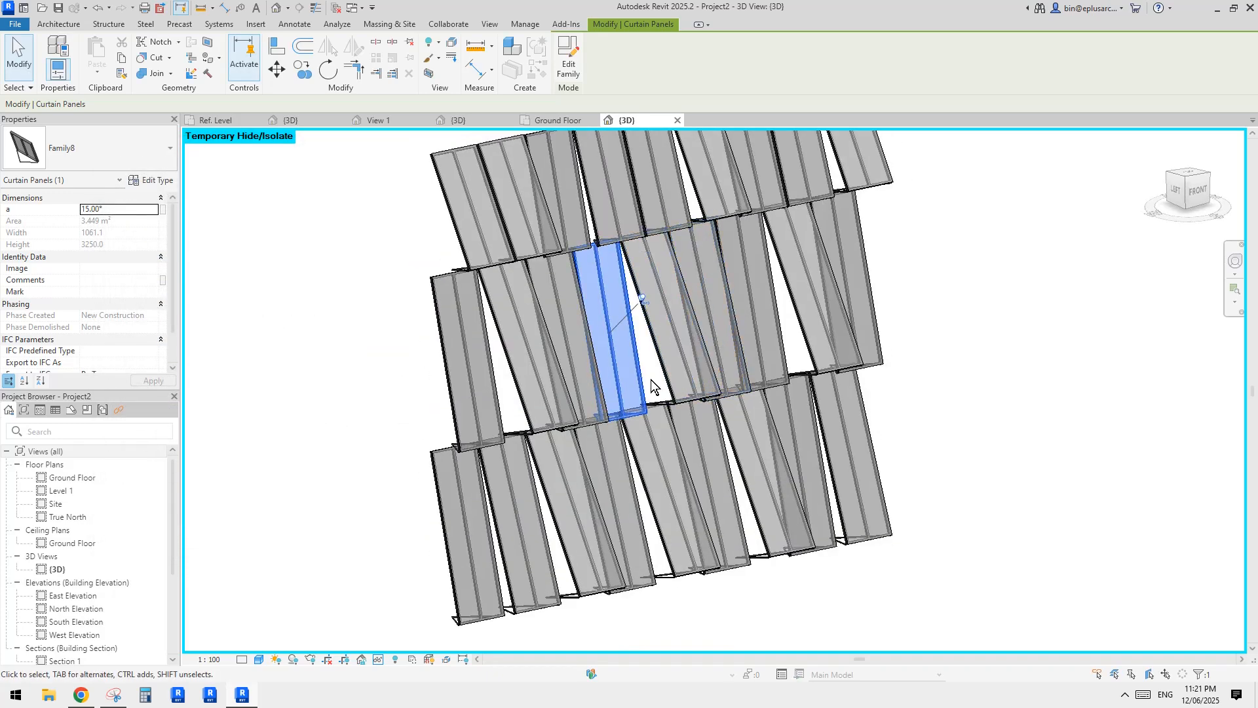
{"action": "middle_click_drag", "start_coordinate": [662, 379], "coordinate": [622, 380]}
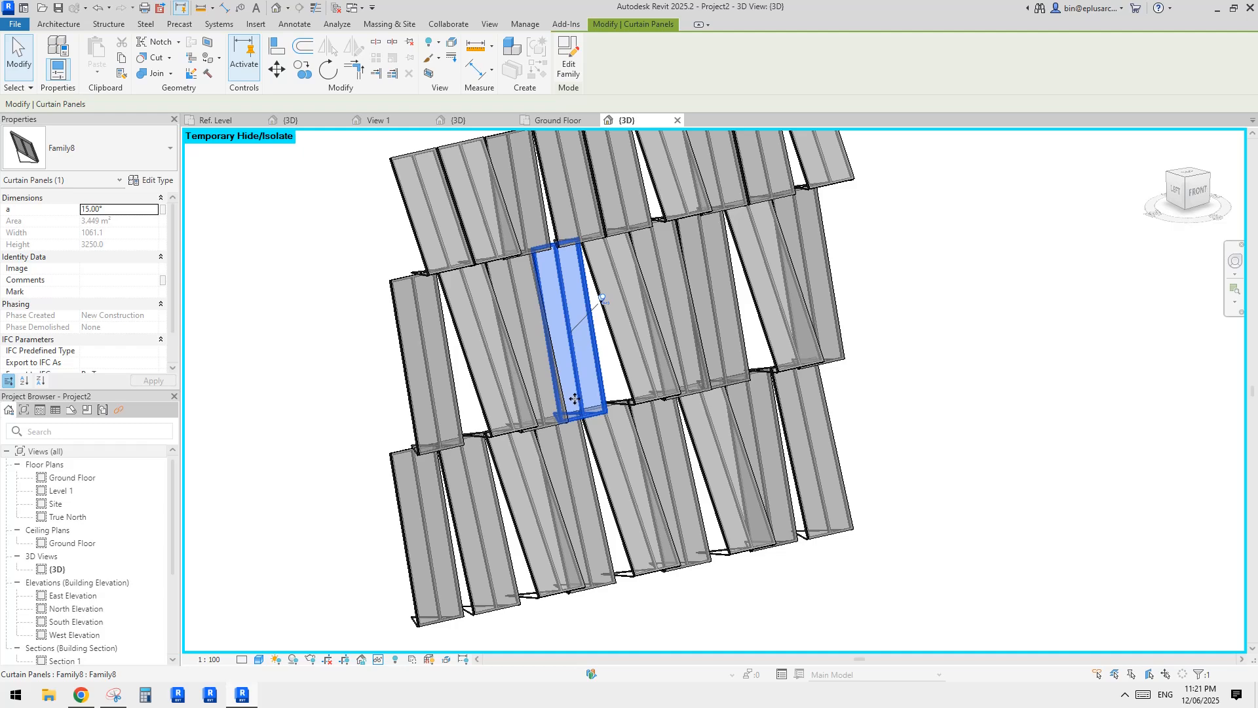
Step: Duplicate the selected middle-row panel's type as Family8 2
{"action": "left_click", "coordinate": [156, 182]}
{"action": "left_click", "coordinate": [557, 193]}
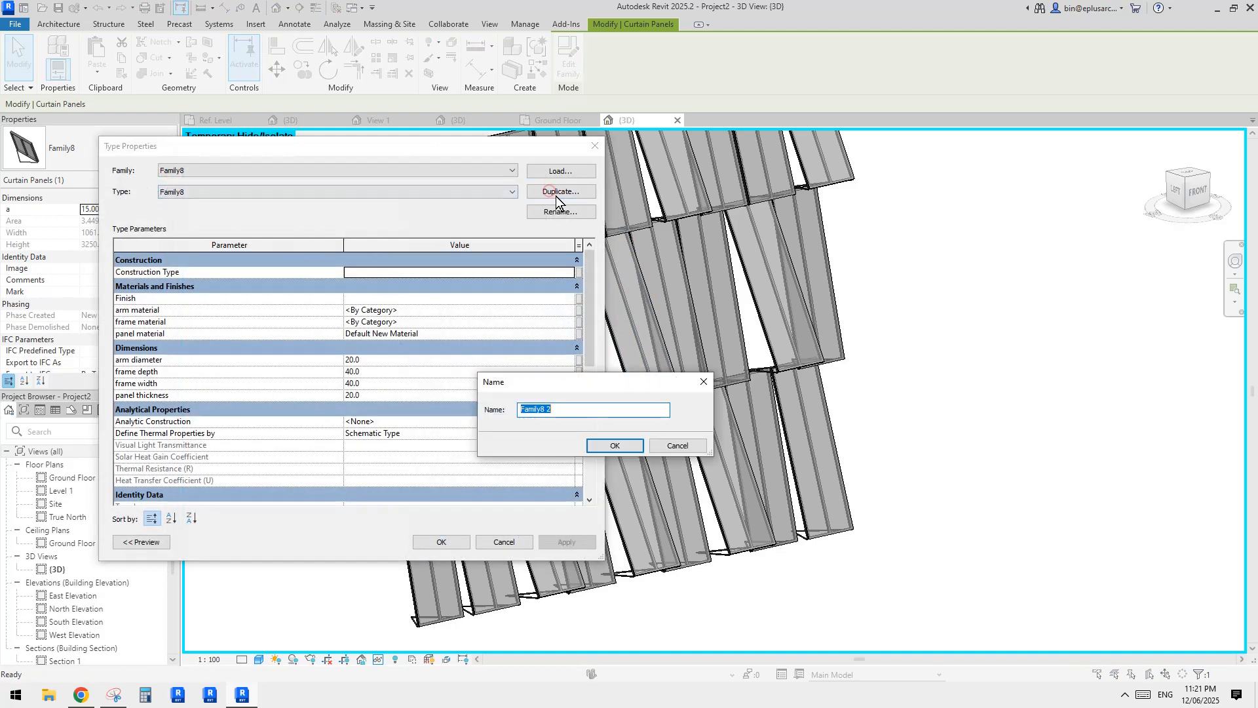
{"action": "left_click", "coordinate": [613, 446]}
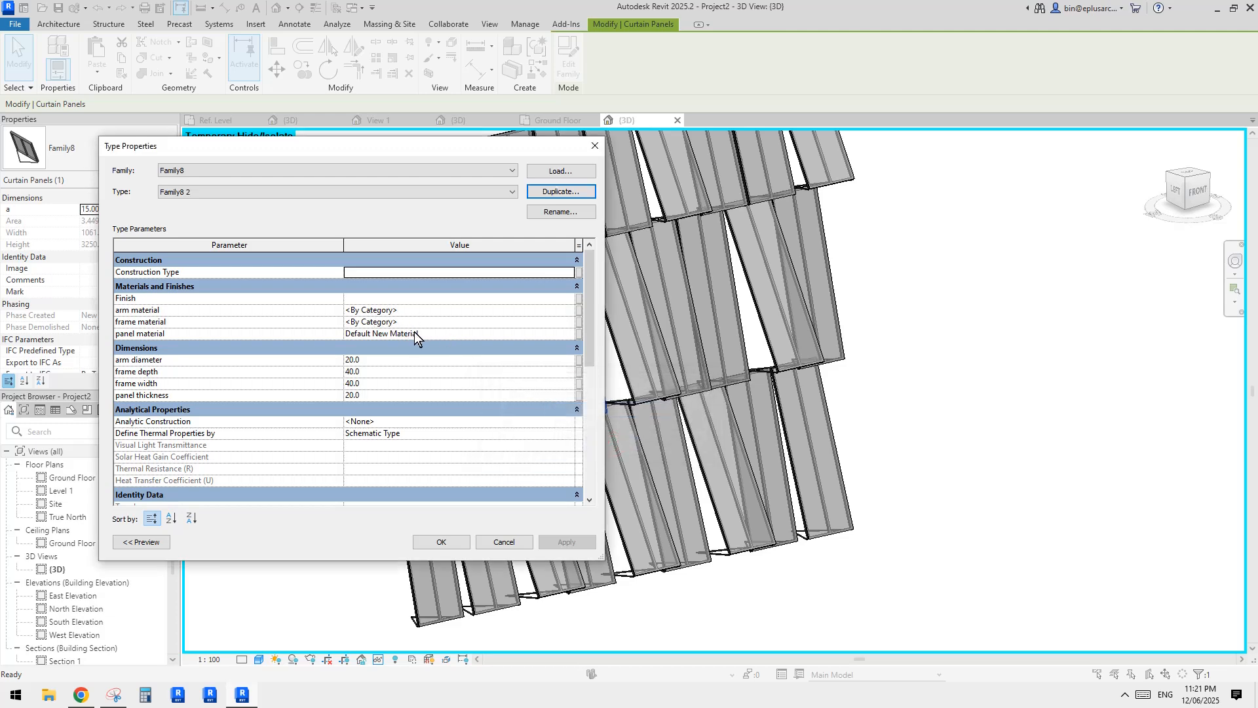
Step: Set the panel material of type Family8 2 to Default Mass Zone and apply the type change
{"action": "left_click", "coordinate": [452, 334]}
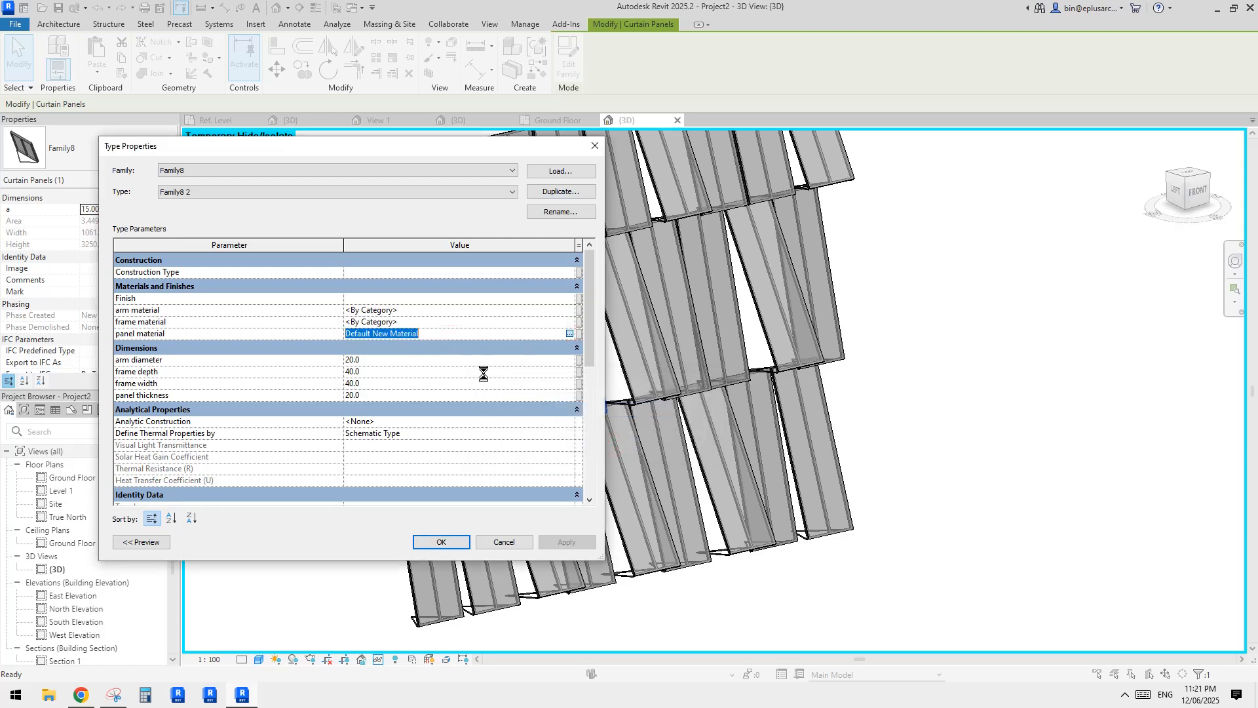
{"action": "scroll", "coordinate": [540, 452], "scroll_direction": "down", "scroll_amount": 1}
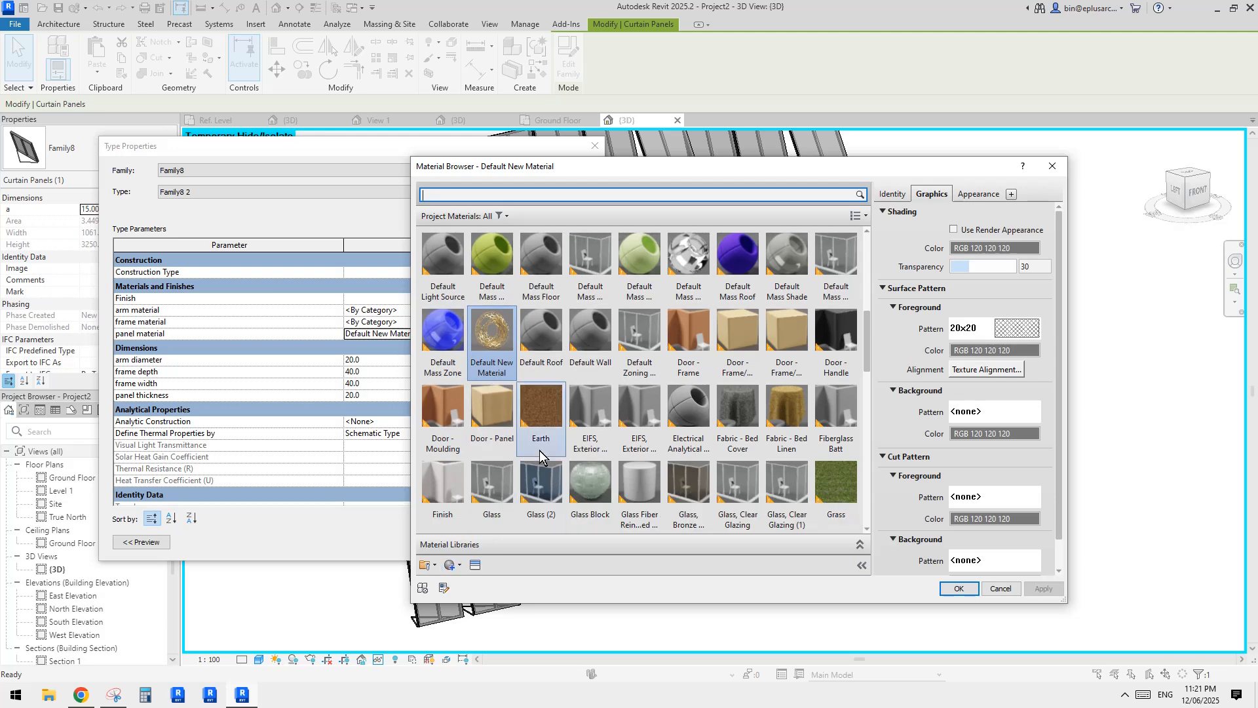
{"action": "left_click", "coordinate": [501, 264]}
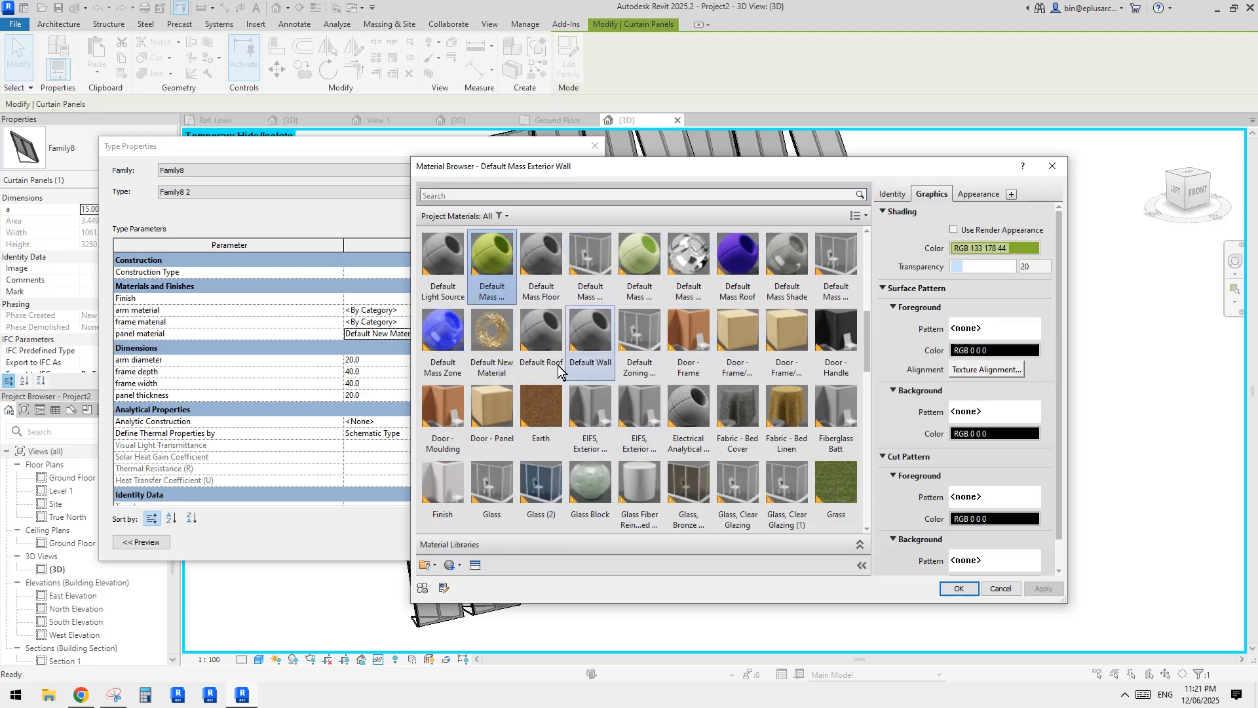
{"action": "left_click", "coordinate": [450, 345]}
{"action": "left_click", "coordinate": [957, 588]}
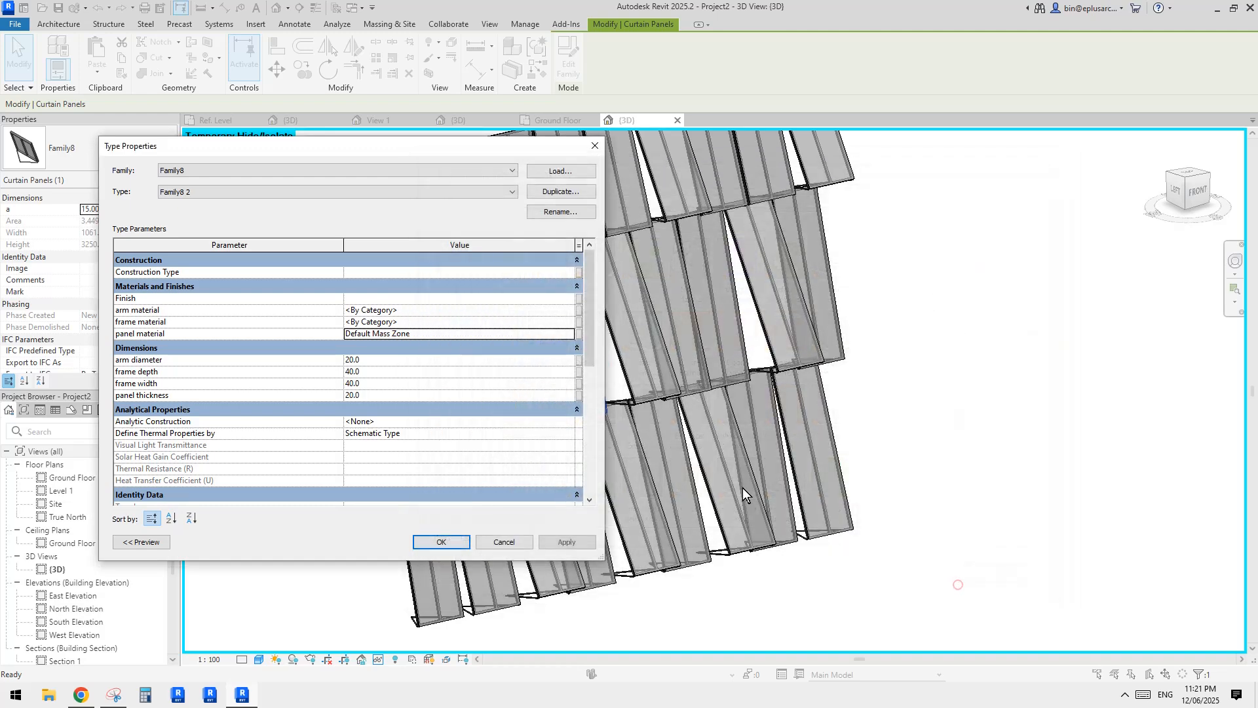
{"action": "key", "text": "Return"}
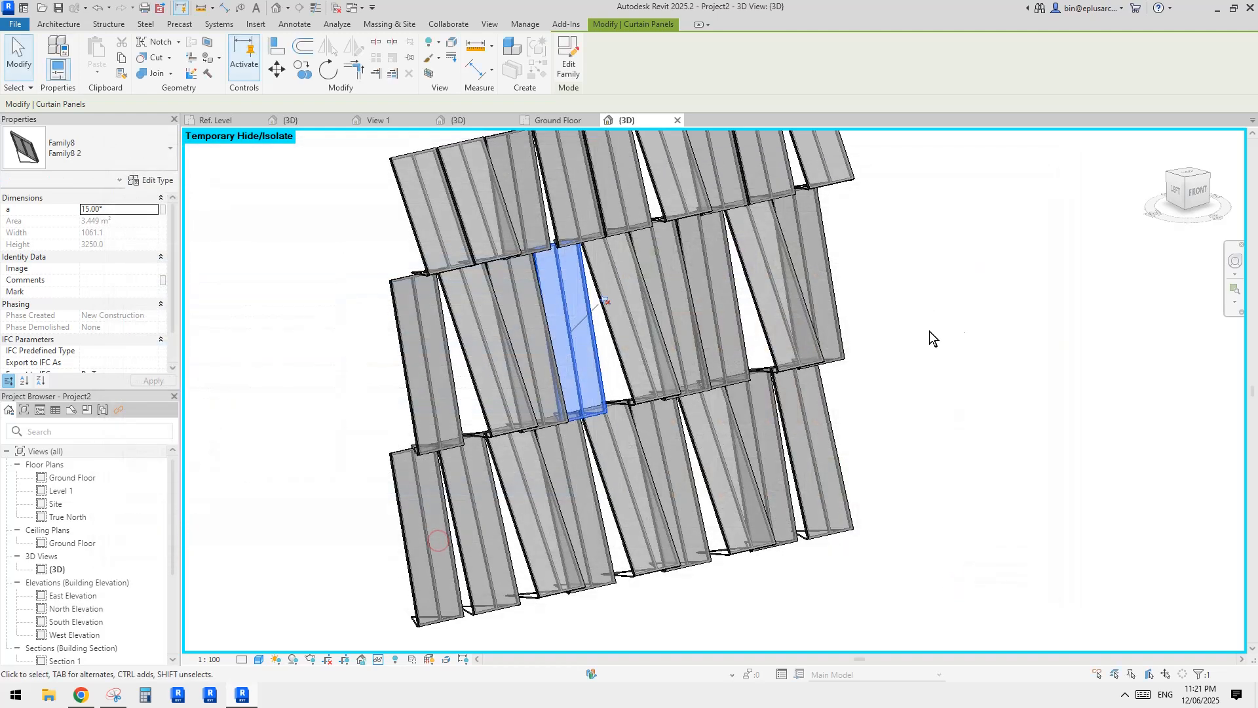
{"action": "left_click", "coordinate": [927, 354]}
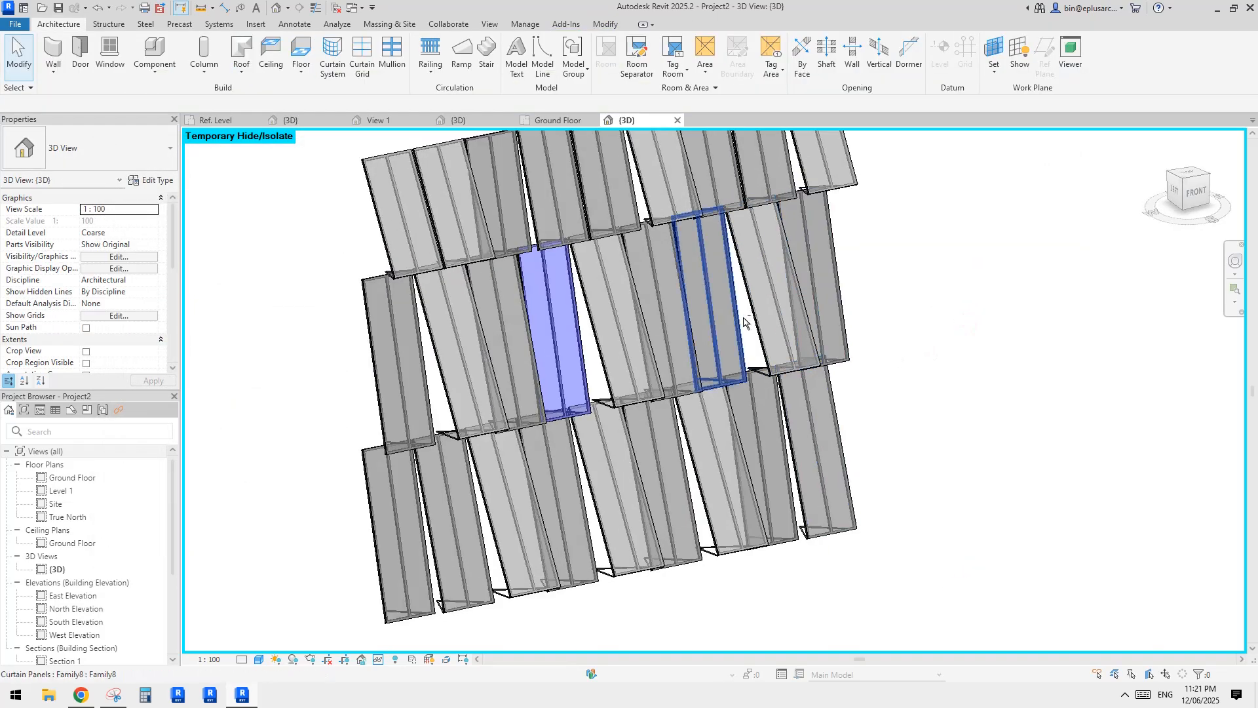
Step: Change one panel in the lowest row to the type Family8 2
{"action": "left_click", "coordinate": [721, 448]}
{"action": "left_click", "coordinate": [105, 152]}
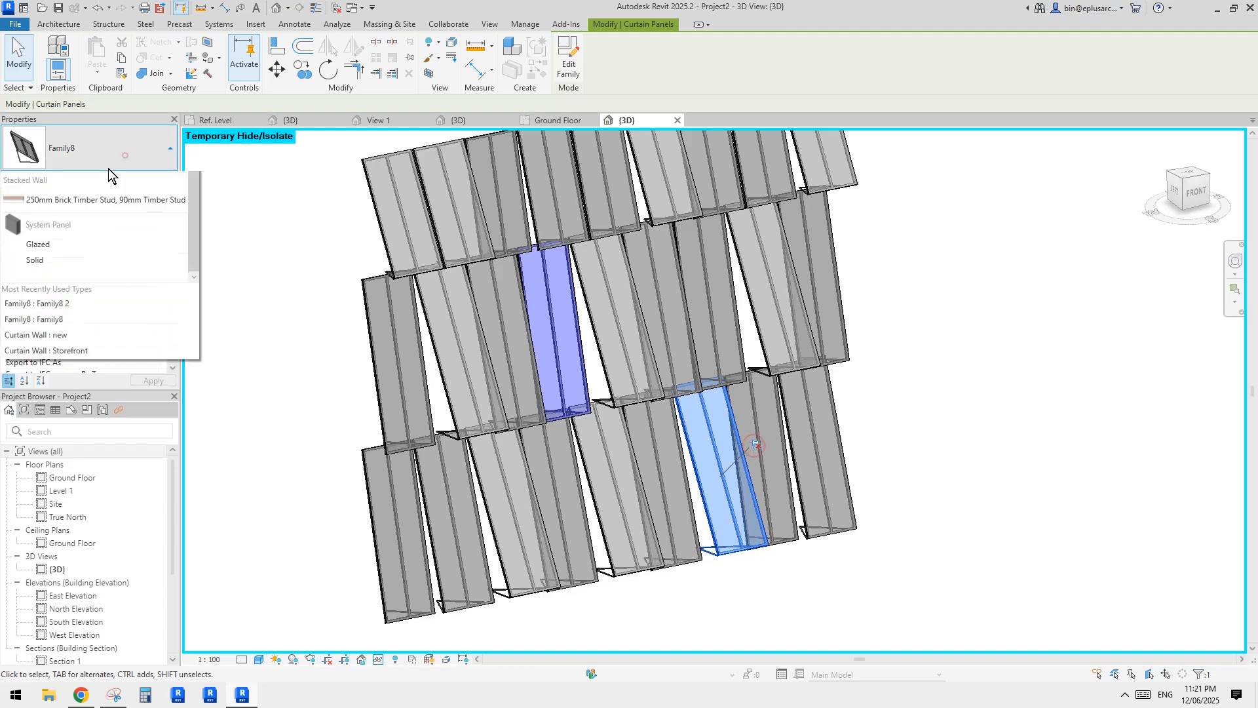
{"action": "left_click", "coordinate": [60, 330]}
{"action": "left_click", "coordinate": [966, 312]}
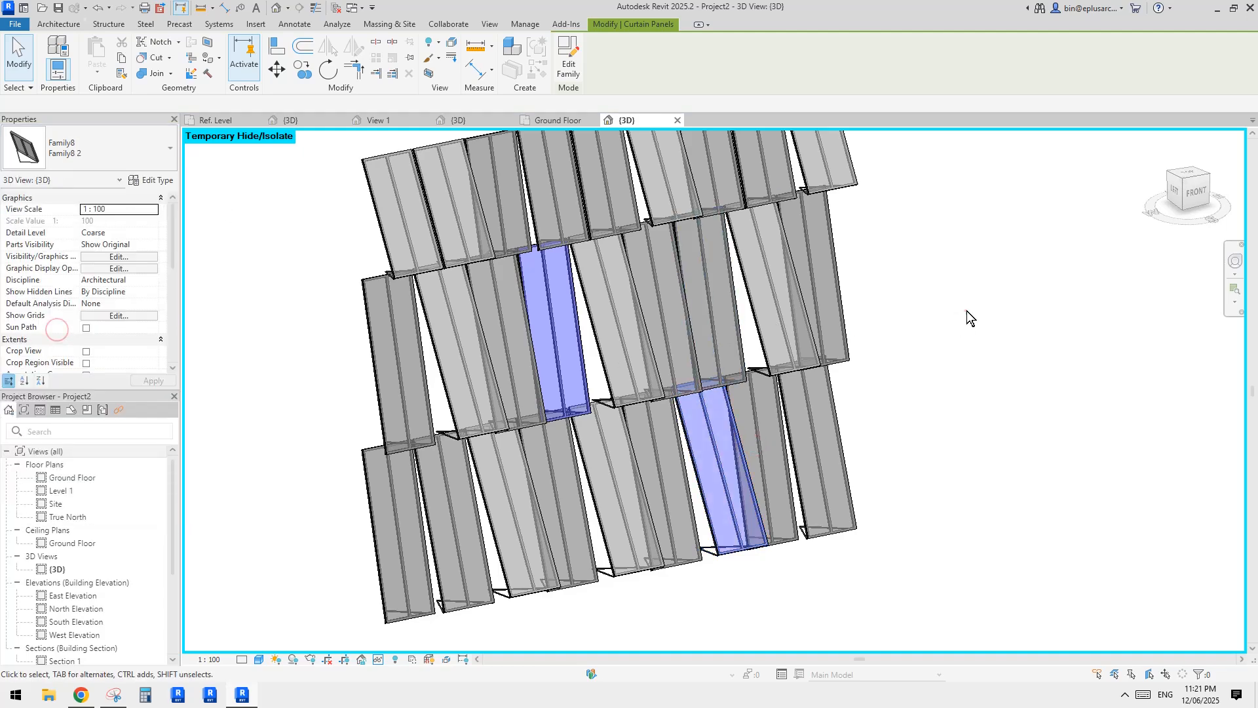
Step: Select six more panels scattered over the three rows and change them to the type Family8 2
{"action": "scroll", "coordinate": [581, 380], "scroll_direction": "down", "scroll_amount": 3}
{"action": "left_click", "coordinate": [478, 290]}
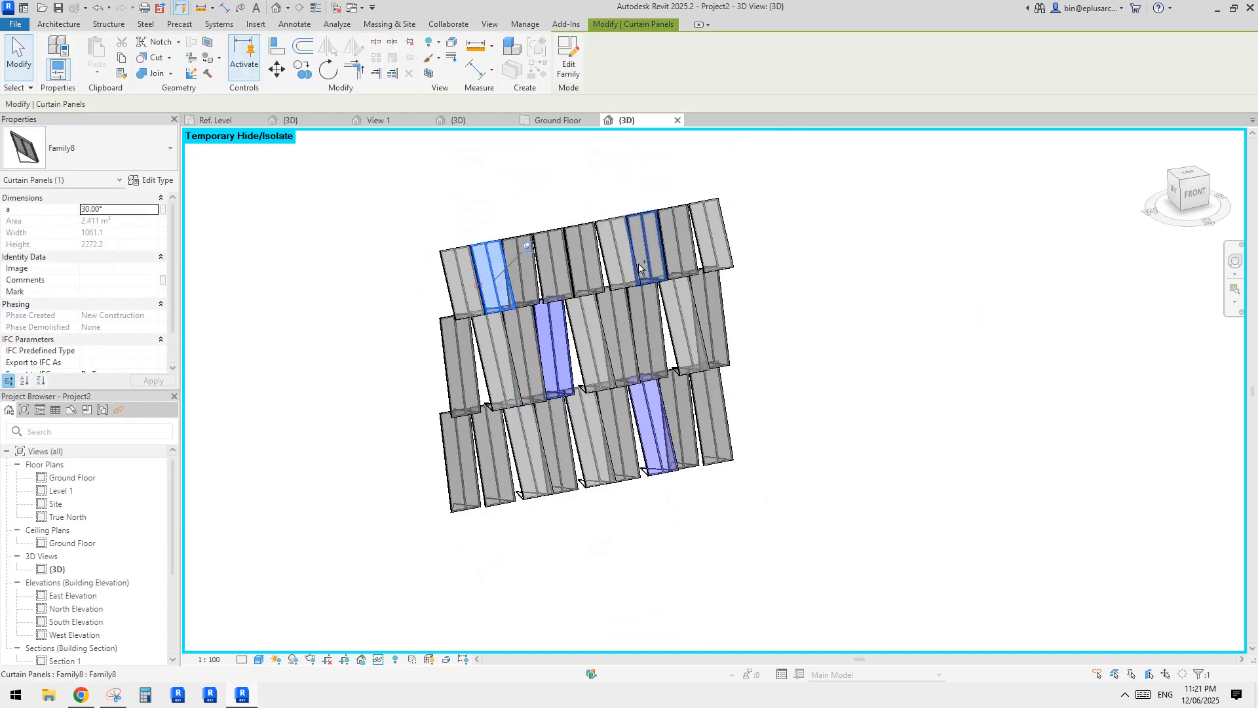
{"action": "left_click", "coordinate": [678, 239], "text": "ctrl"}
{"action": "left_click", "coordinate": [527, 452], "text": "ctrl"}
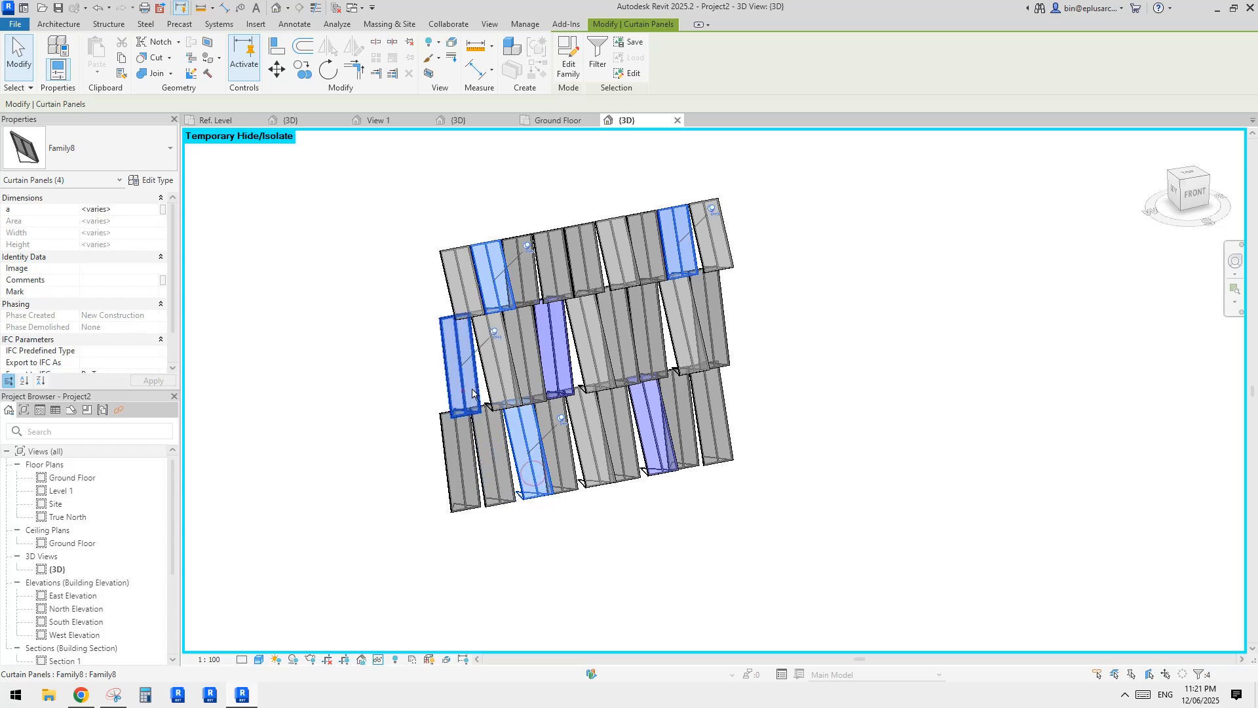
{"action": "left_click", "coordinate": [458, 364], "text": "ctrl"}
{"action": "left_click", "coordinate": [711, 321], "text": "ctrl"}
{"action": "left_click", "coordinate": [617, 338], "text": "ctrl"}
{"action": "scroll", "coordinate": [613, 334], "scroll_direction": "up", "scroll_amount": 2}
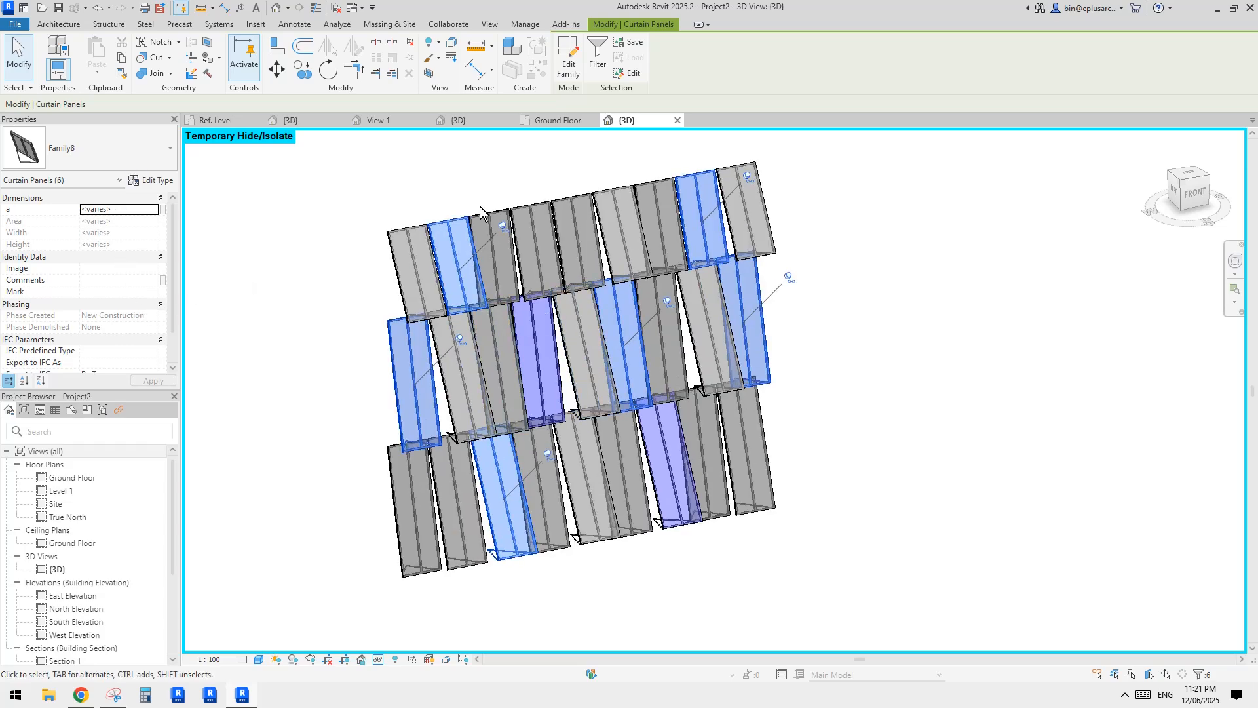
{"action": "left_click", "coordinate": [123, 148]}
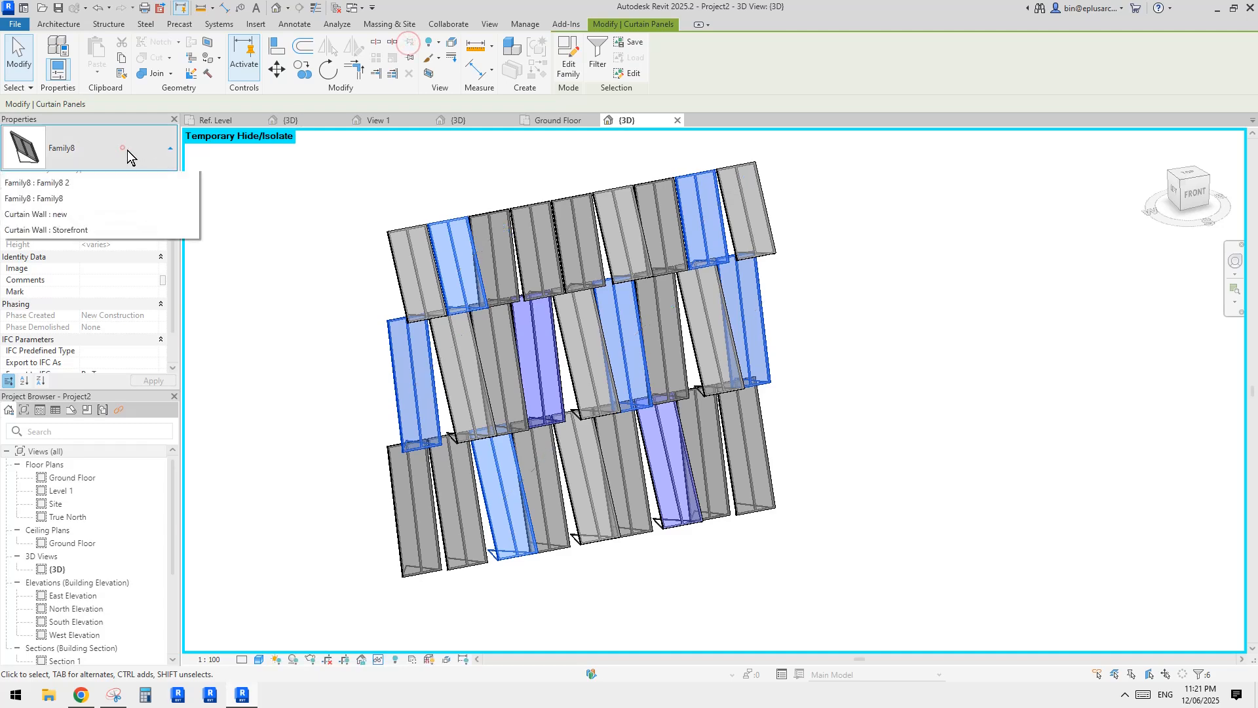
{"action": "left_click", "coordinate": [62, 330]}
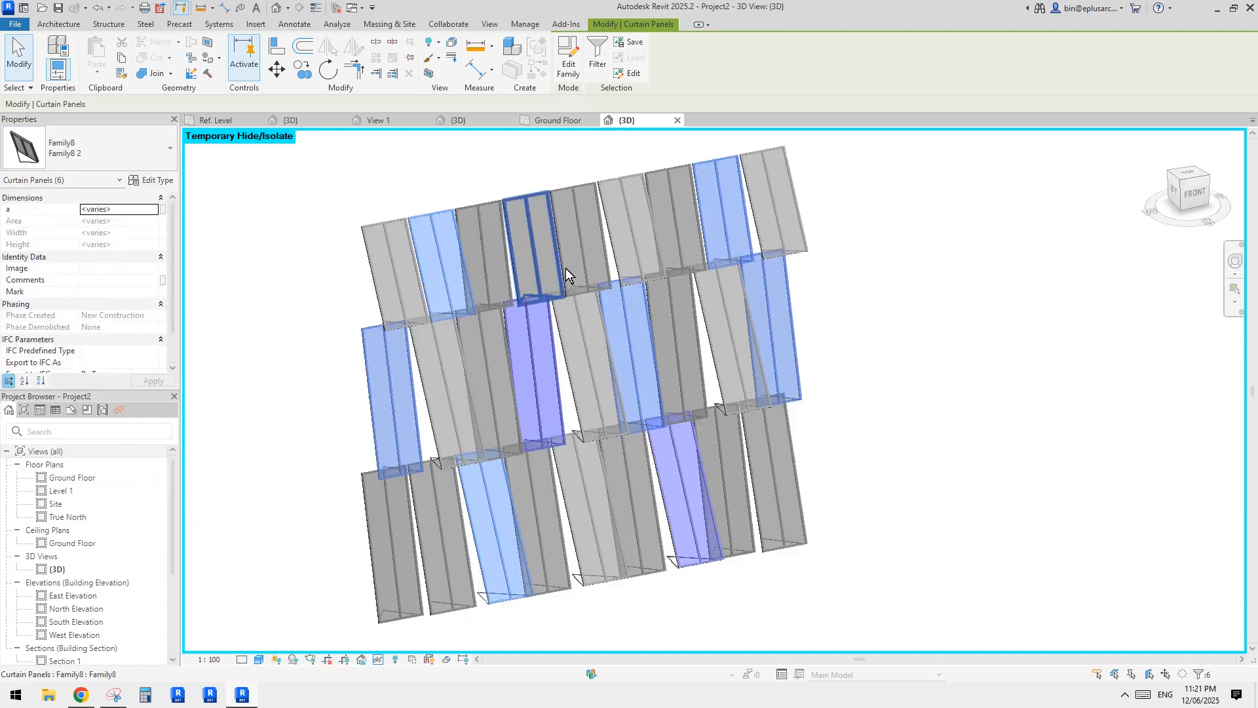
Step: In the Family8 family, change the panel material parameter from a type to an instance parameter
{"action": "left_click", "coordinate": [565, 120]}
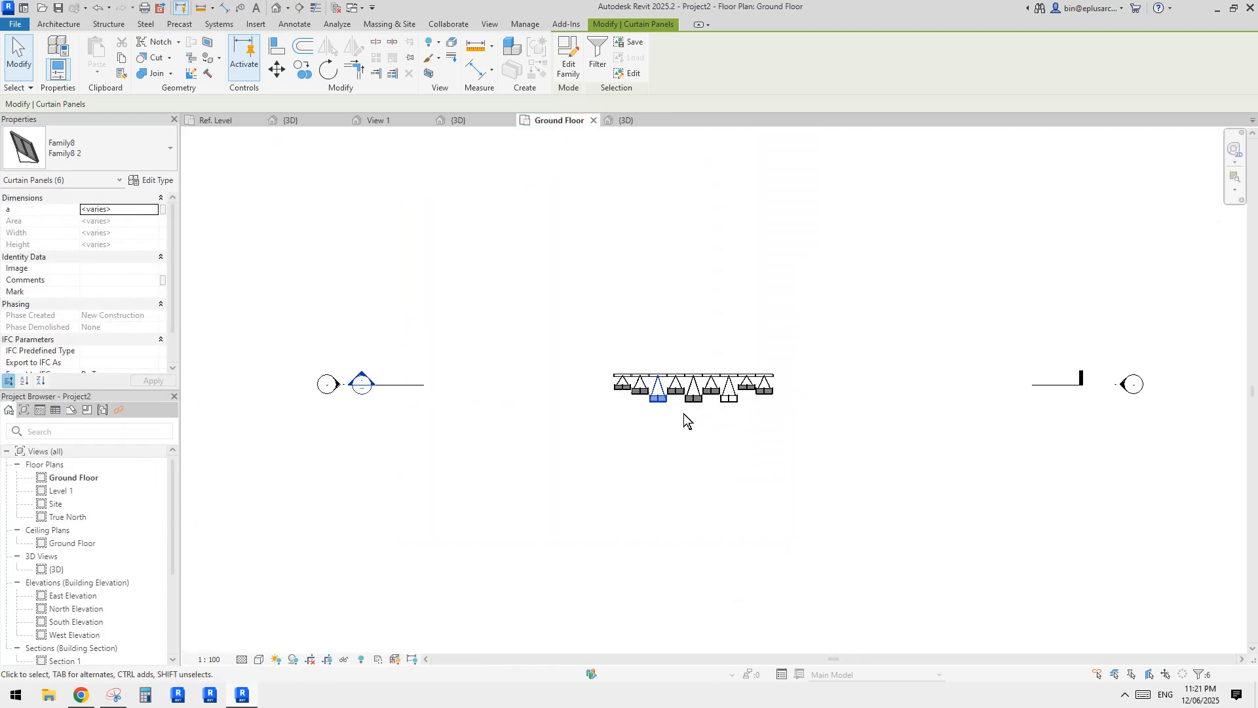
{"action": "left_click", "coordinate": [457, 121]}
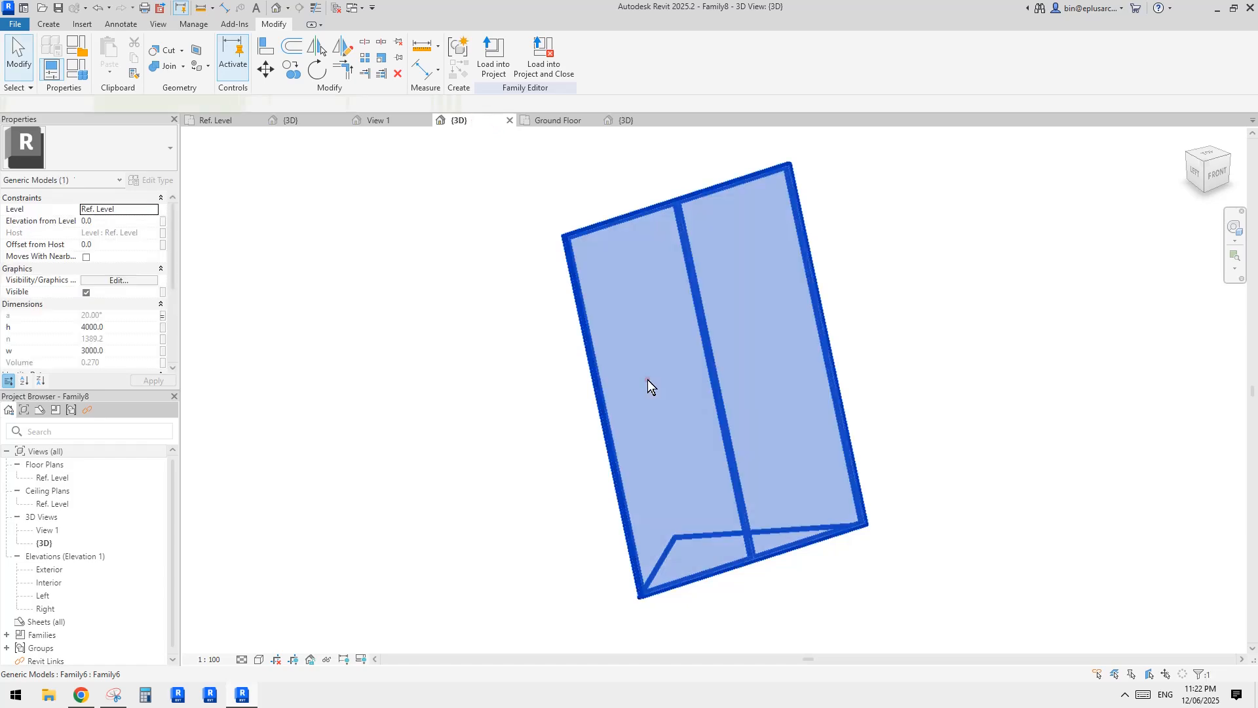
{"action": "left_click", "coordinate": [647, 379]}
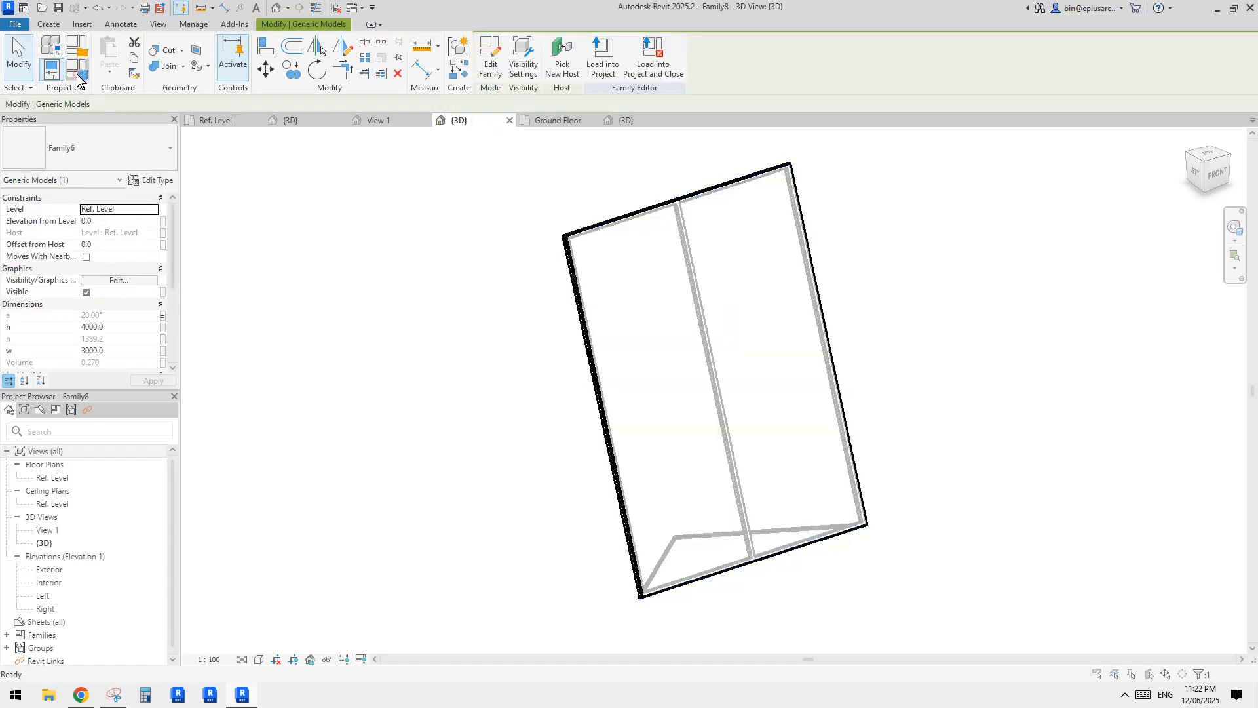
{"action": "left_click", "coordinate": [78, 77]}
{"action": "left_click", "coordinate": [179, 112]}
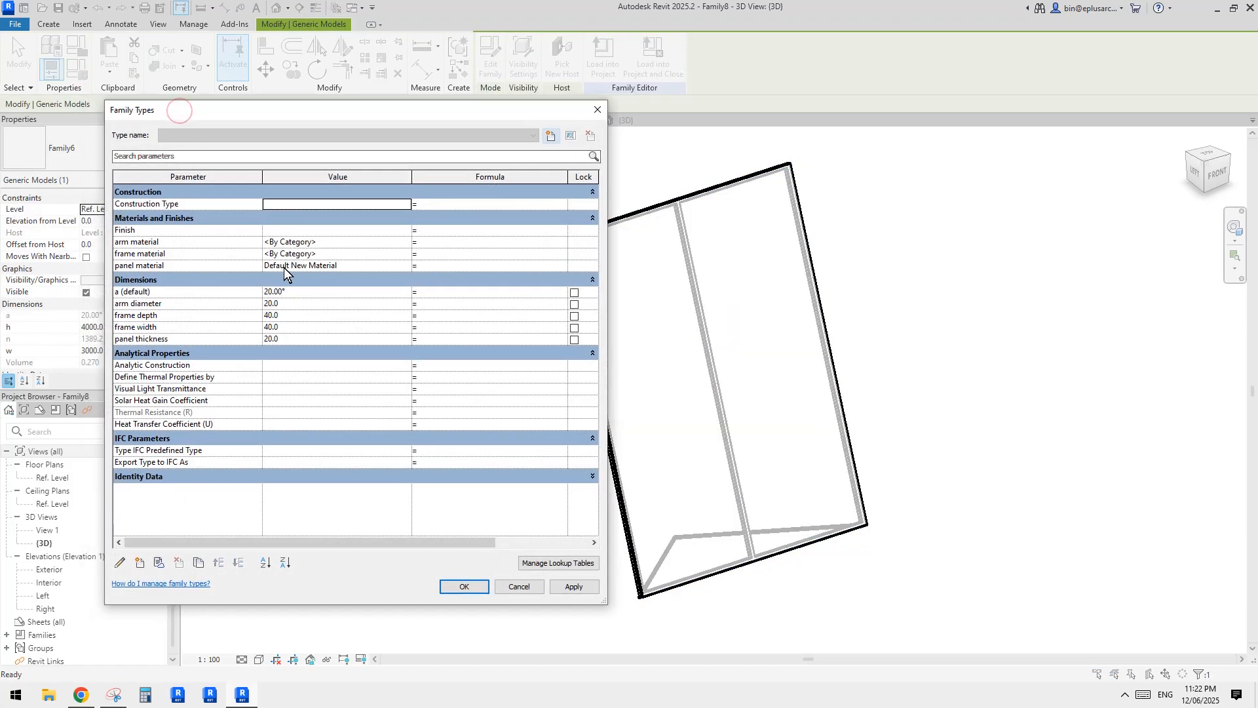
{"action": "left_click", "coordinate": [136, 266]}
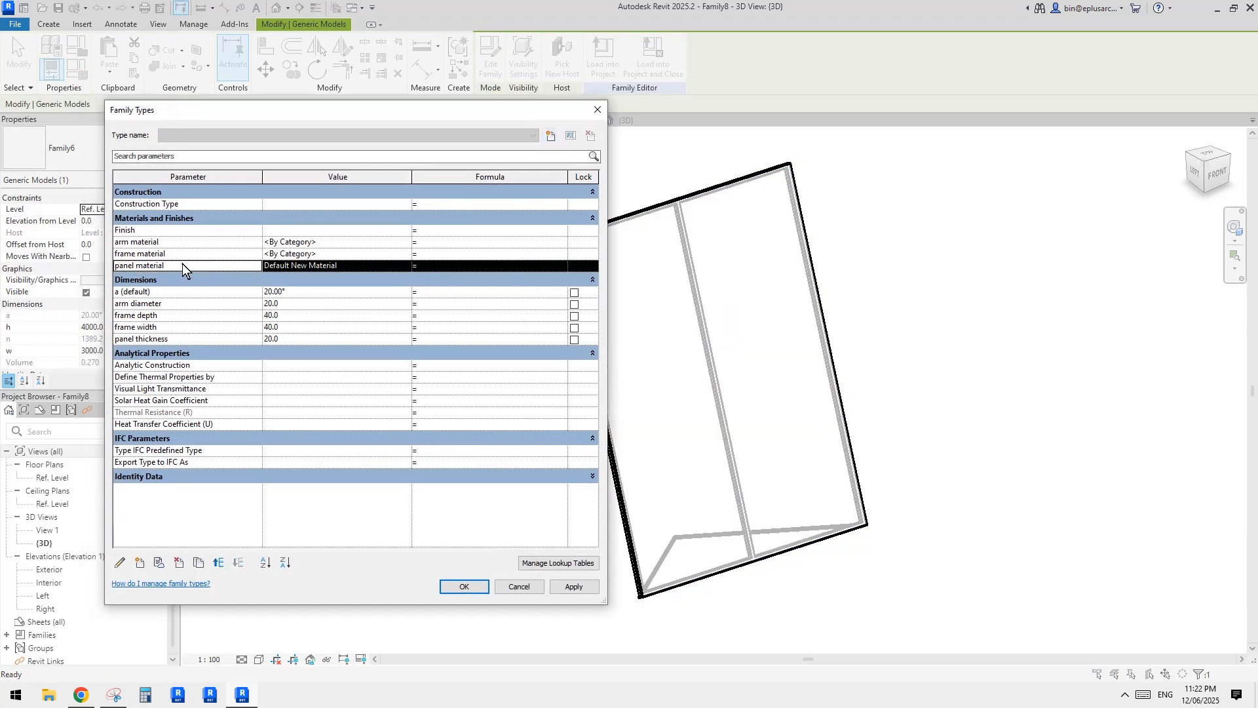
{"action": "left_click", "coordinate": [120, 563]}
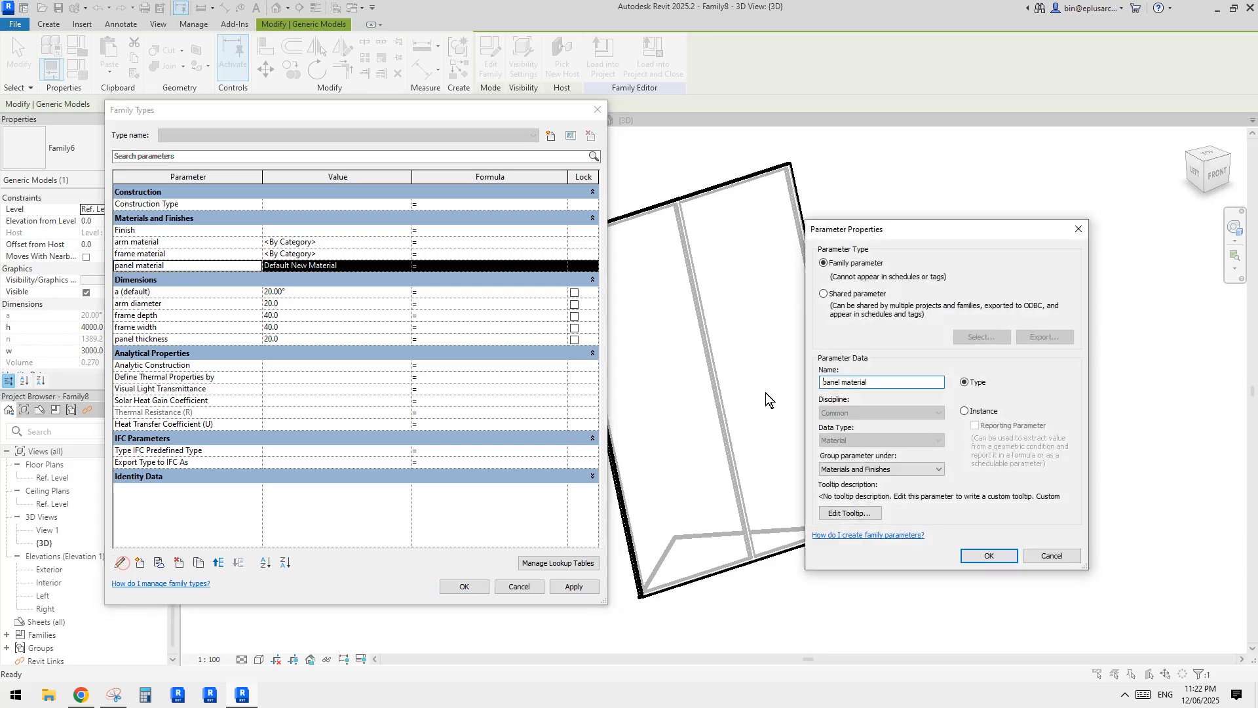
{"action": "left_click", "coordinate": [986, 556]}
{"action": "left_click", "coordinate": [472, 585]}
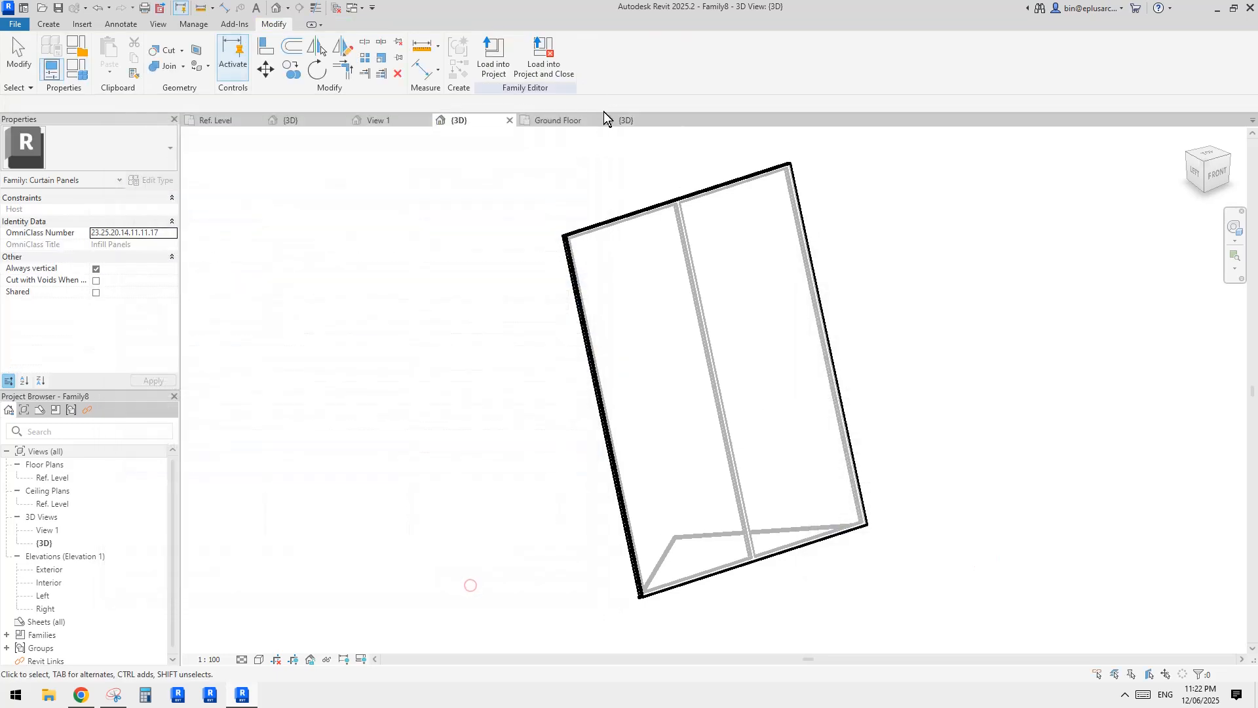
Step: Reload the edited Family8 into Project2, overwriting the loaded version, and return to the project's 3D view
{"action": "left_click", "coordinate": [498, 56]}
{"action": "left_click", "coordinate": [715, 451]}
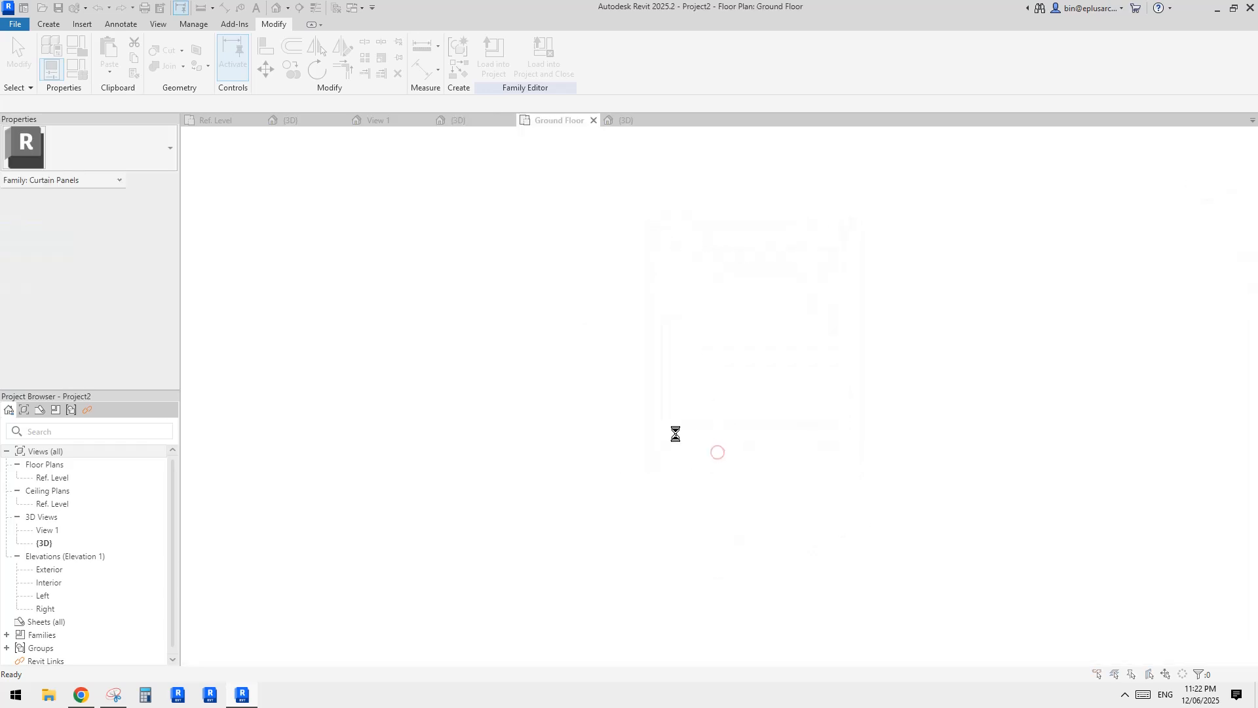
{"action": "left_click", "coordinate": [585, 308]}
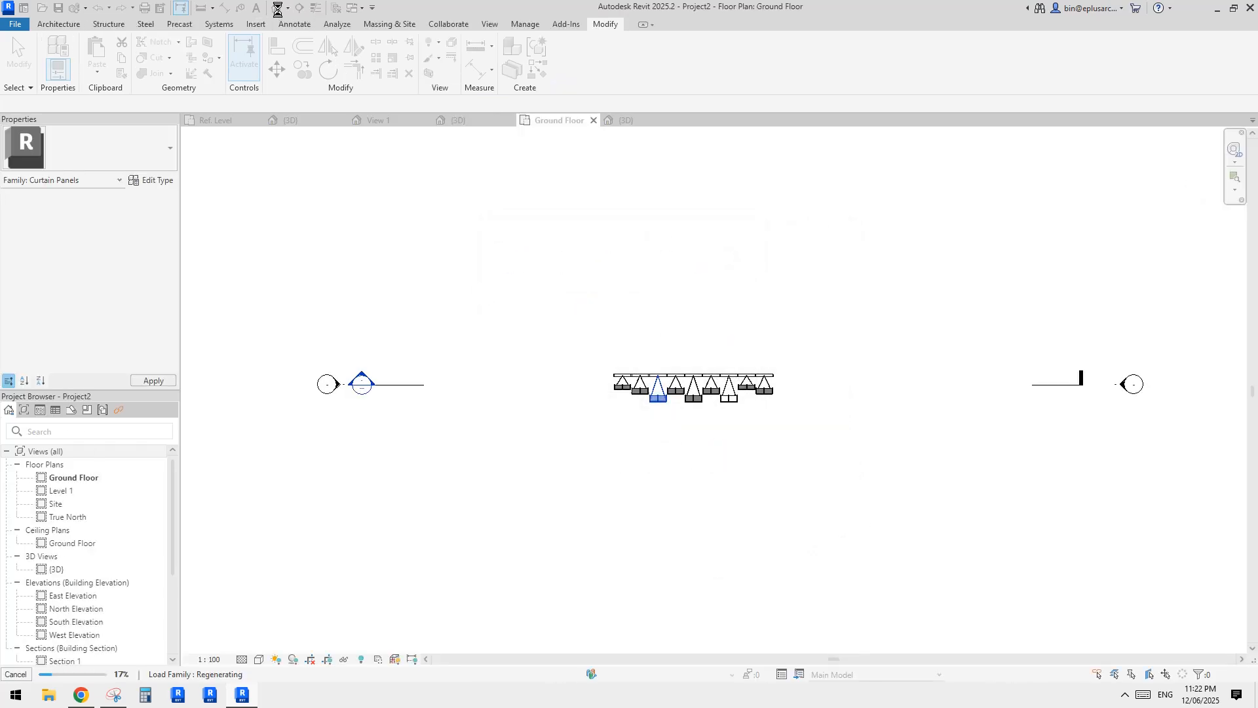
{"action": "left_click", "coordinate": [276, 8]}
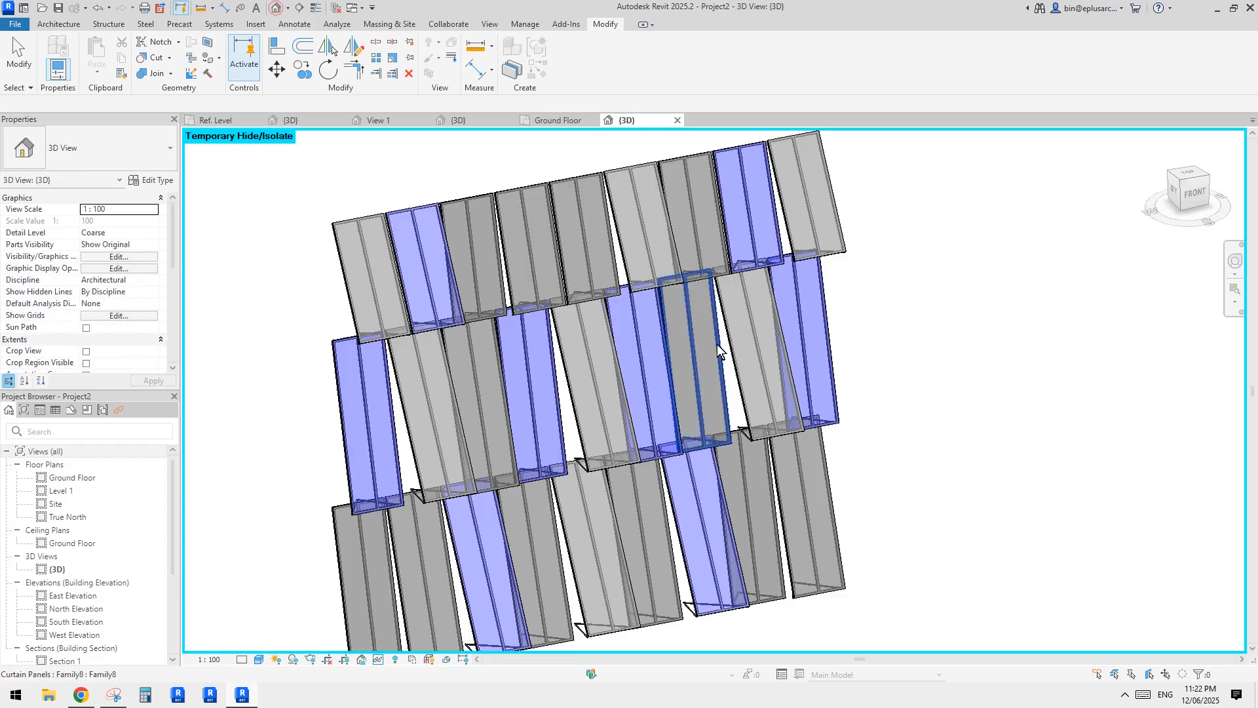
Step: Check the instance panel material of one grey panel in the upper row and one blue panel in the middle row
{"action": "left_click", "coordinate": [624, 203]}
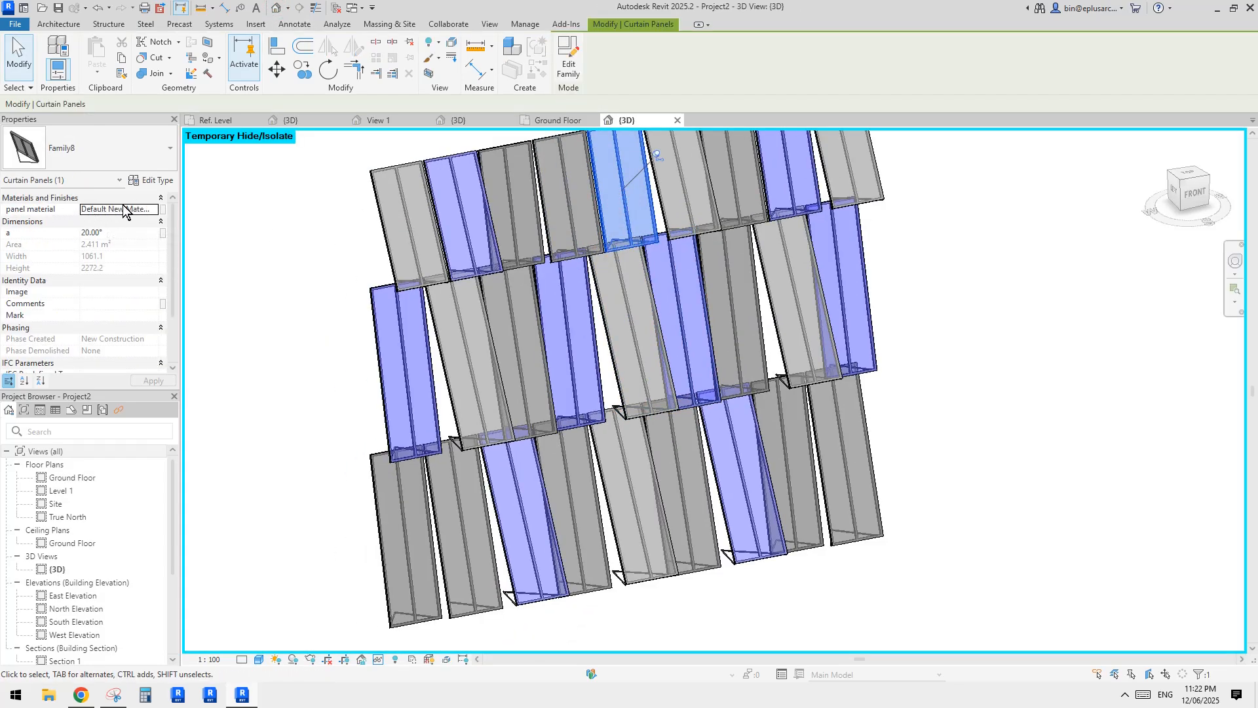
{"action": "middle_click_drag", "start_coordinate": [572, 320], "coordinate": [568, 351]}
{"action": "left_click", "coordinate": [568, 351]}
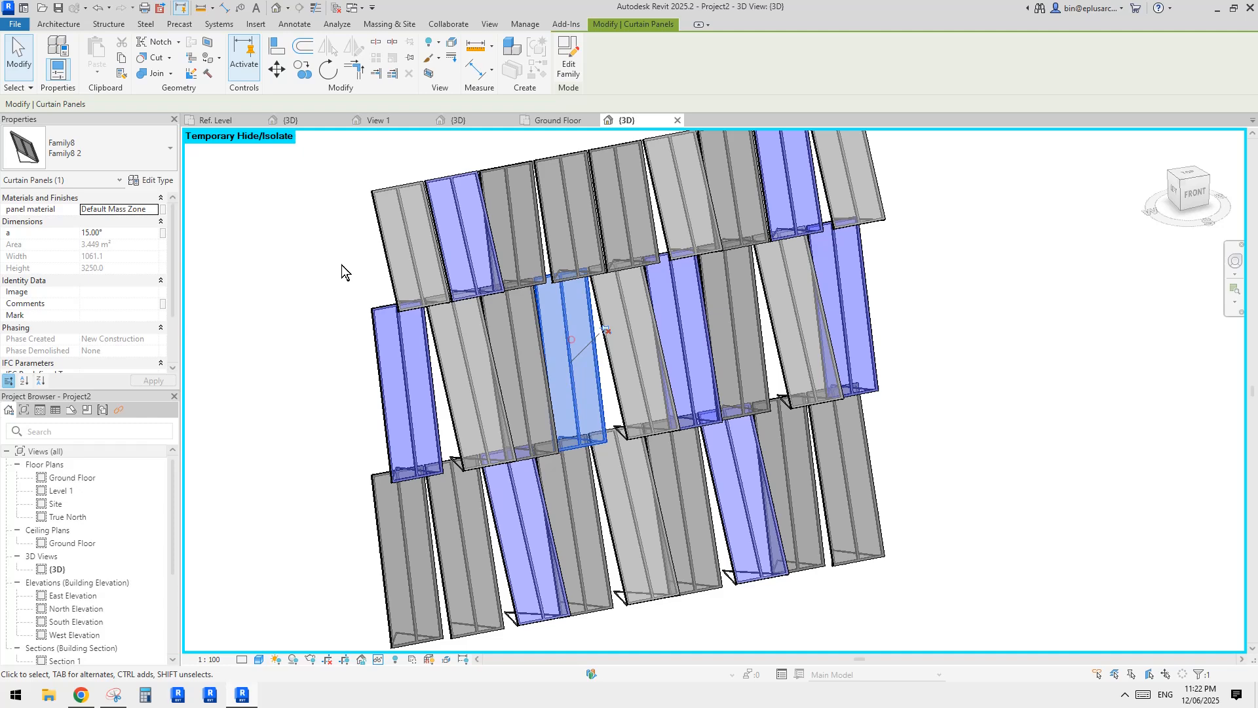
{"action": "left_click", "coordinate": [123, 211]}
{"action": "middle_click_drag", "start_coordinate": [485, 315], "coordinate": [492, 306]}
Step: Set the panel material to Default Mass Zone for the upper row's fourth panel, the middle row's last, and the bottom row's third and seventh
{"action": "left_click", "coordinate": [575, 249]}
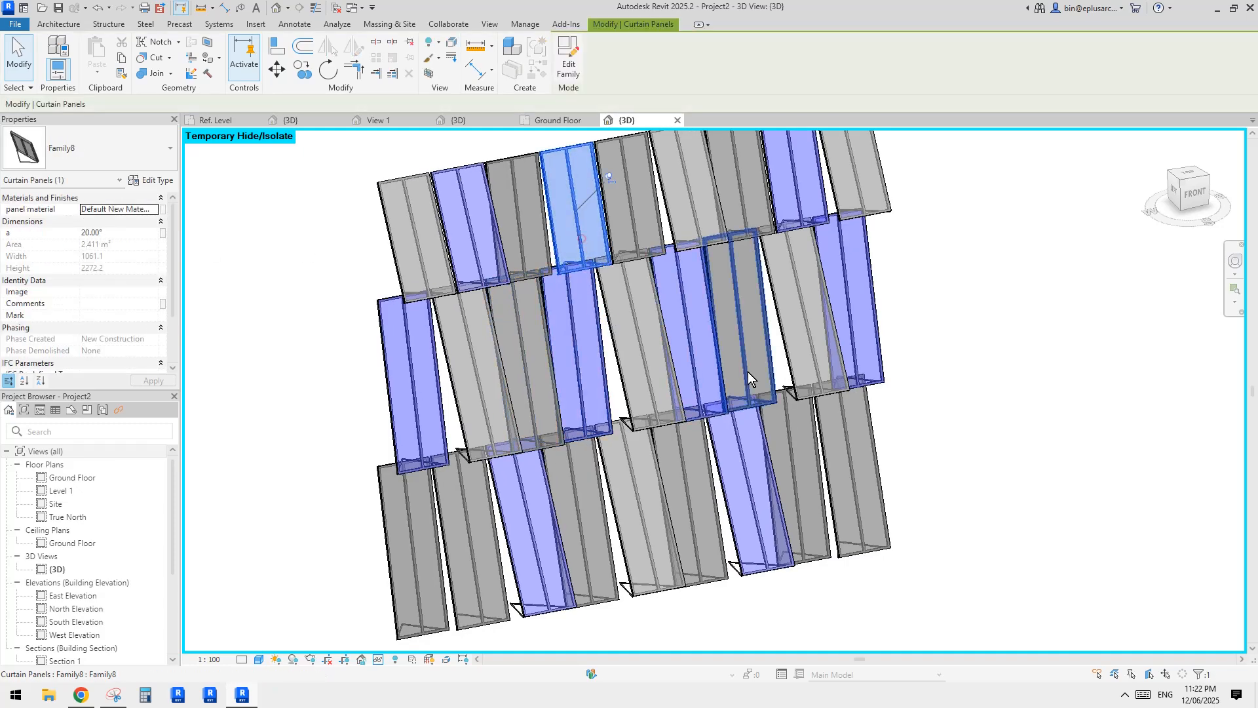
{"action": "left_click", "coordinate": [831, 376], "text": "ctrl"}
{"action": "left_click", "coordinate": [783, 484], "text": "ctrl"}
{"action": "left_click", "coordinate": [129, 199]}
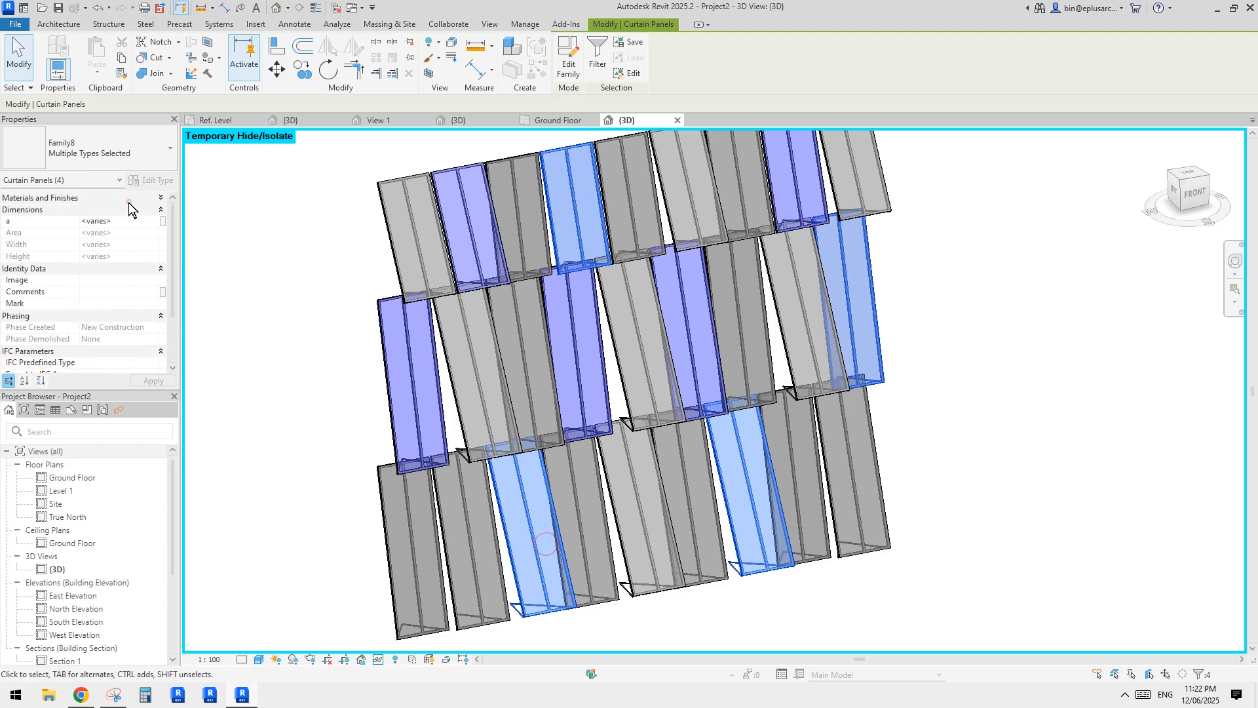
{"action": "left_click", "coordinate": [129, 198]}
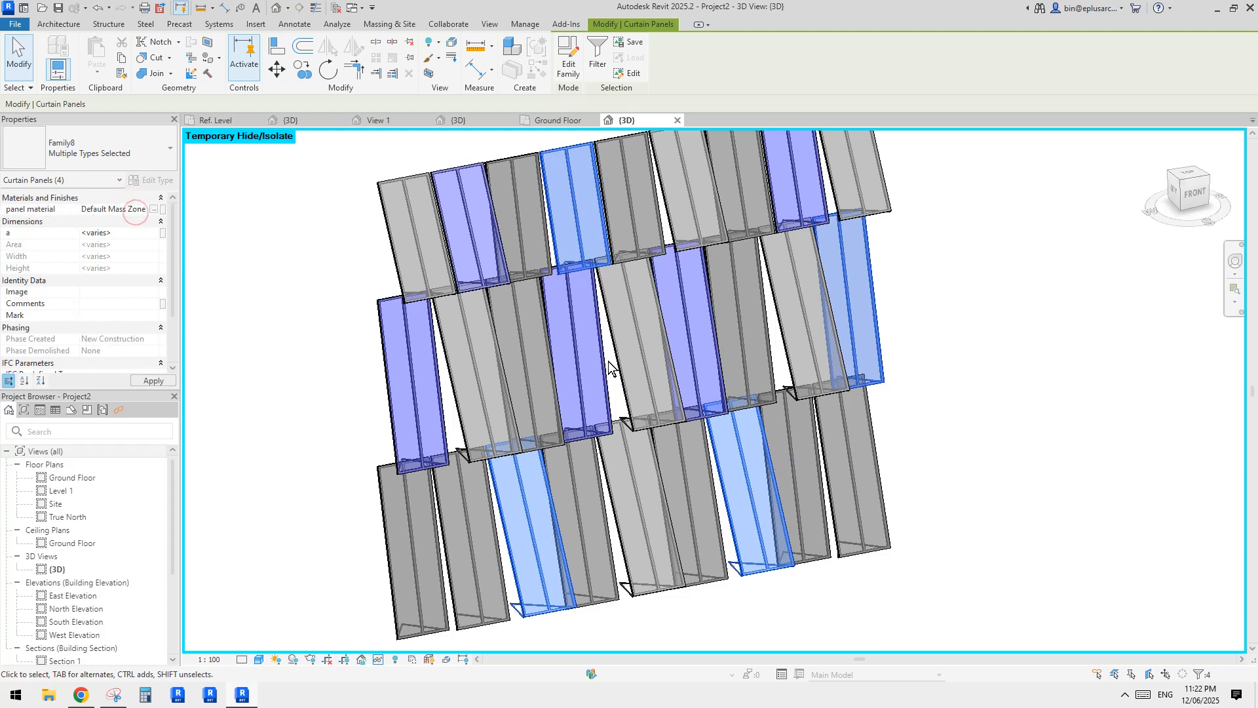
{"action": "left_click", "coordinate": [995, 351]}
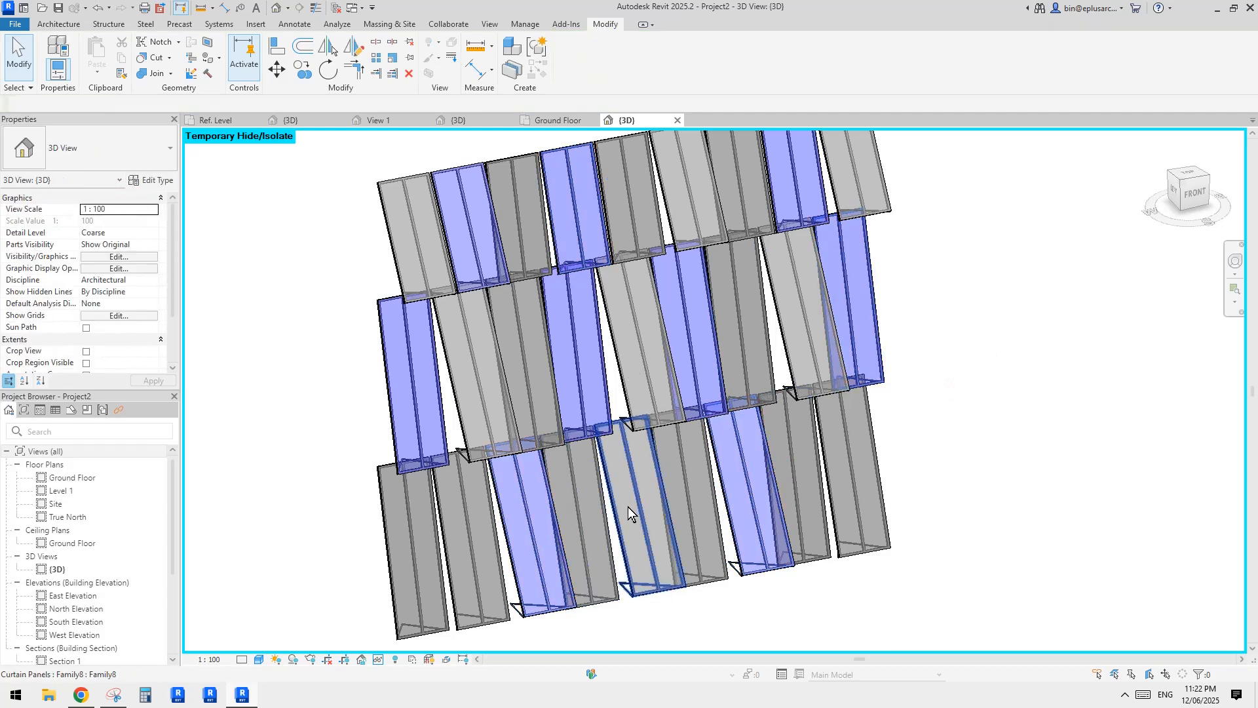
Step: Select all instances of the Family8 type and of the Family8 2 type in turn to check which panels belong to each
{"action": "scroll", "coordinate": [666, 489], "scroll_direction": "down", "scroll_amount": 2}
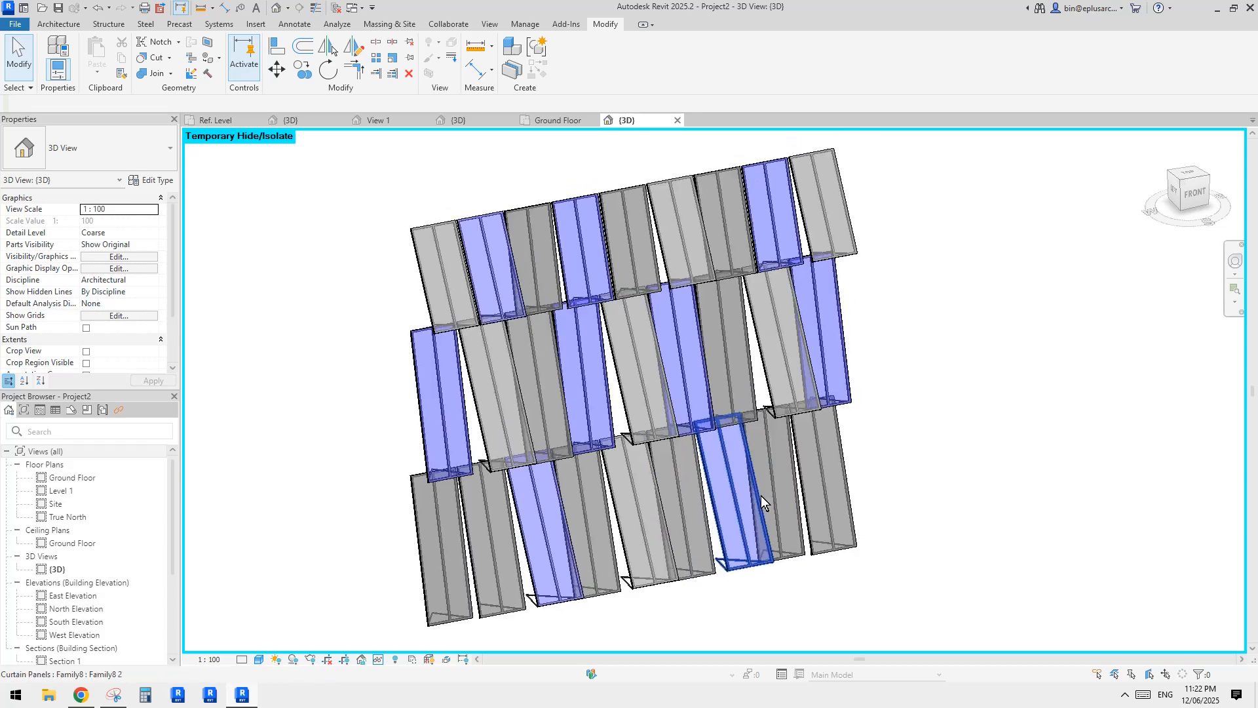
{"action": "left_click", "coordinate": [787, 349]}
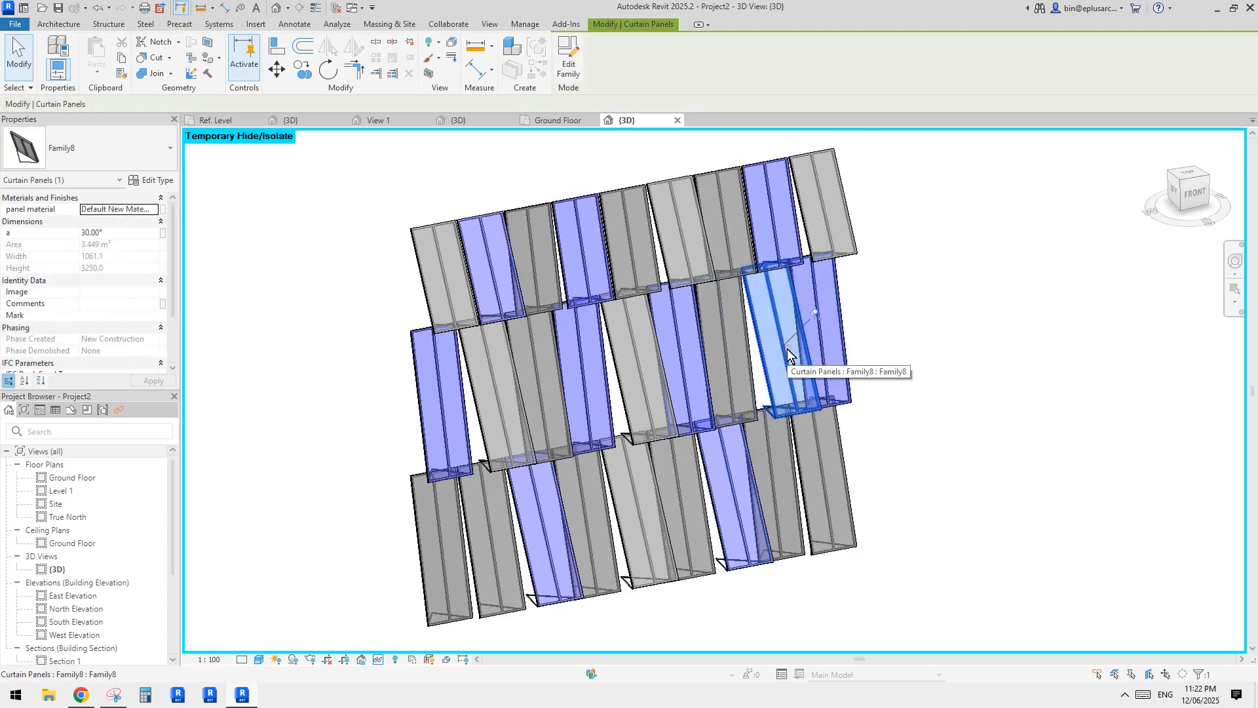
{"action": "key", "text": "s"}
{"action": "key", "text": "a"}
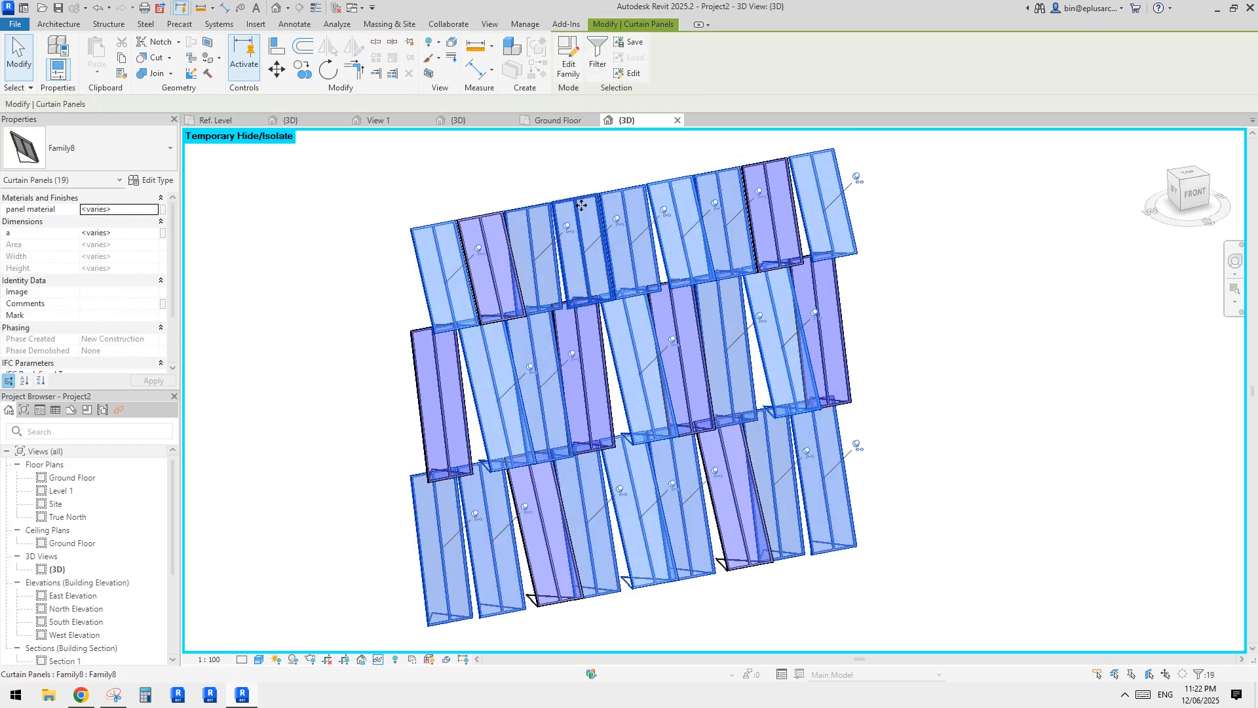
{"action": "left_click", "coordinate": [918, 251]}
{"action": "left_click", "coordinate": [770, 235]}
{"action": "key", "text": "s"}
{"action": "key", "text": "a"}
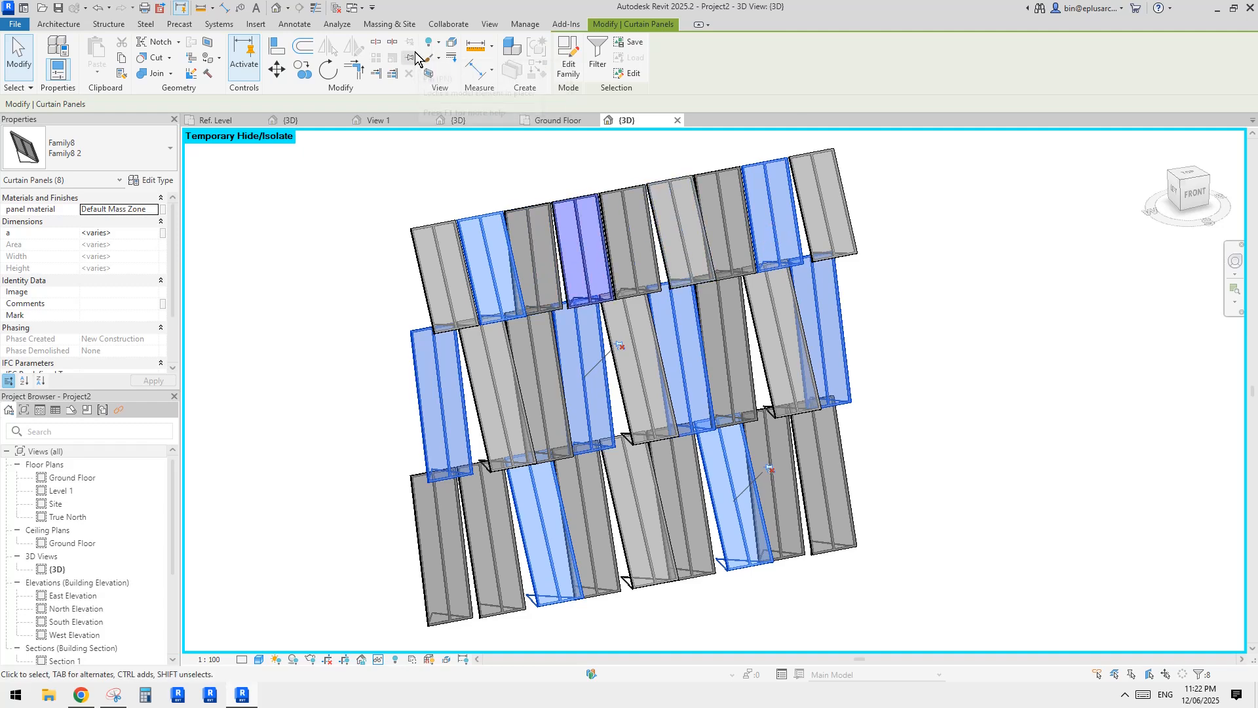
{"action": "key", "text": "Escape"}
{"action": "left_click", "coordinate": [736, 478]}
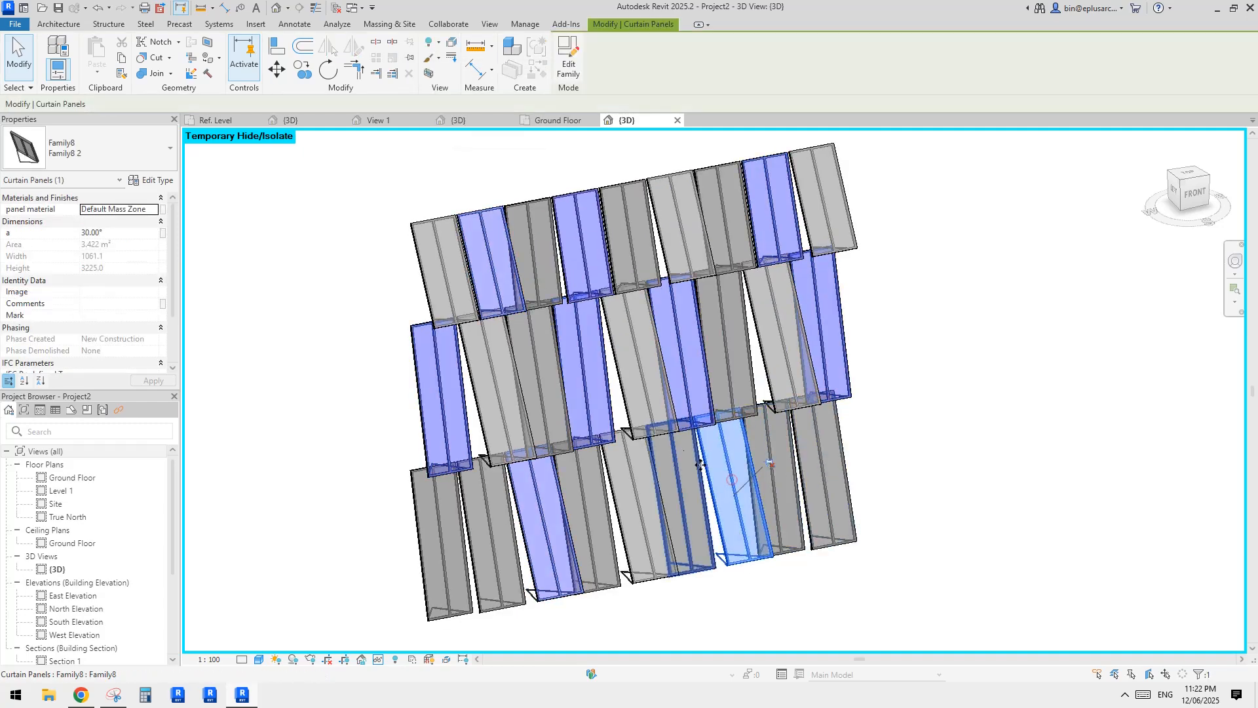
{"action": "key", "text": "Escape"}
{"action": "left_click", "coordinate": [578, 377]}
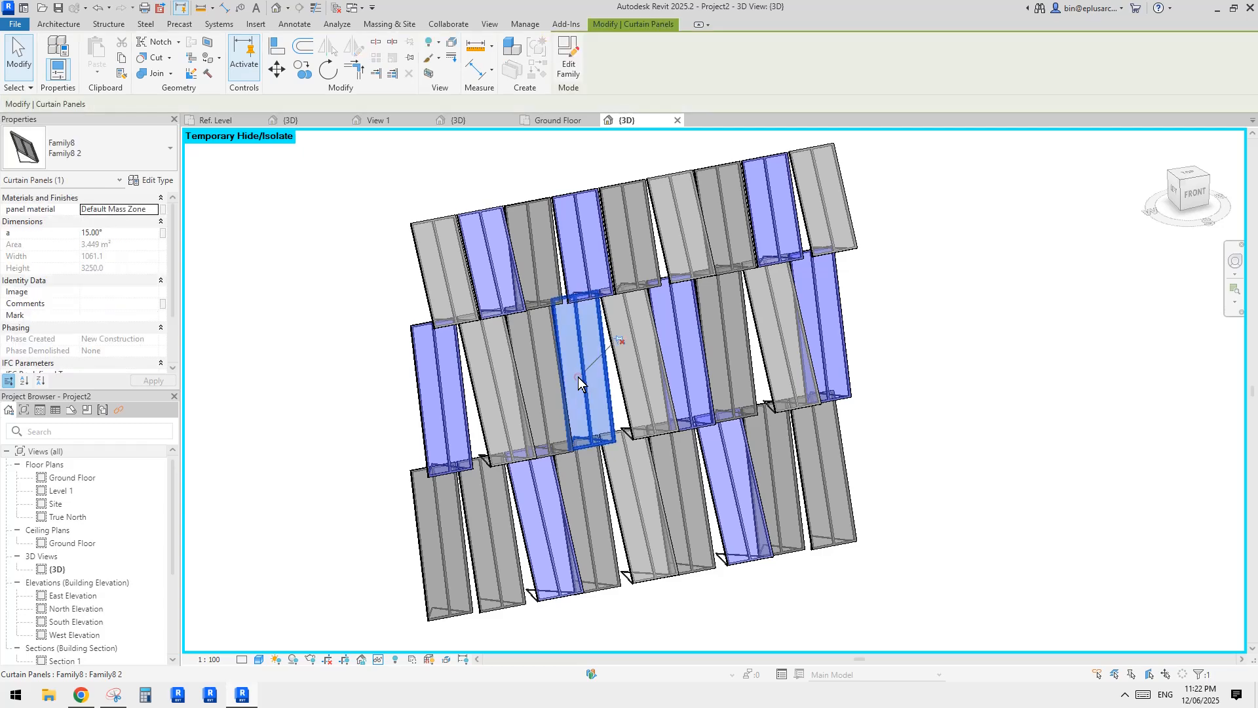
{"action": "key", "text": "a"}
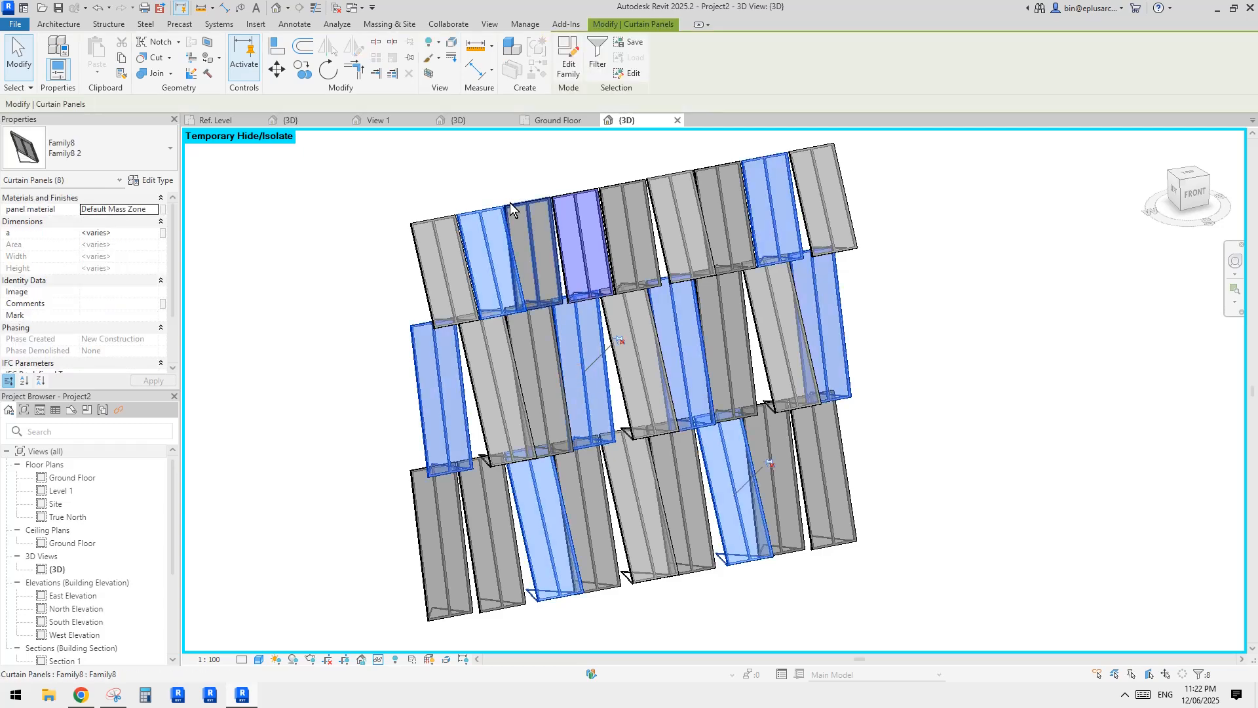
{"action": "key", "text": "Escape"}
Step: Re-pin the unpinned Family8 2 panels, the fourth in the middle row and the seventh in the bottom row, to restore the Family8 type
{"action": "left_click", "coordinate": [609, 354]}
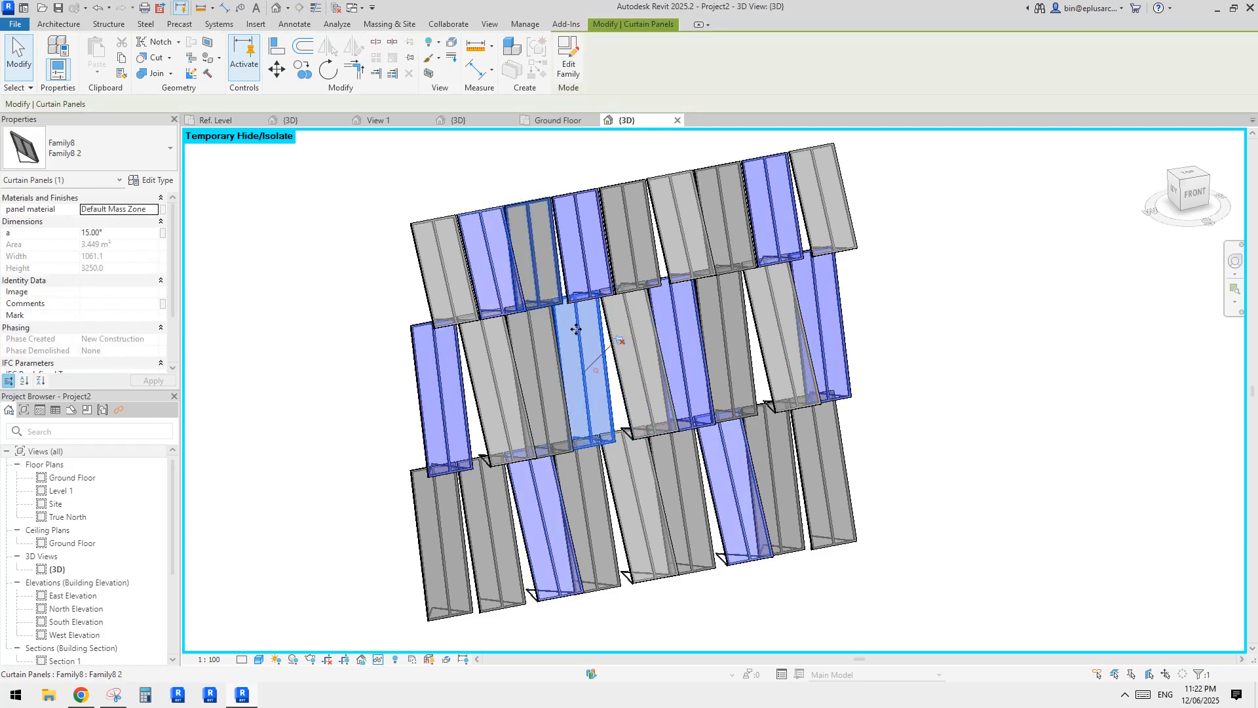
{"action": "left_click", "coordinate": [772, 466]}
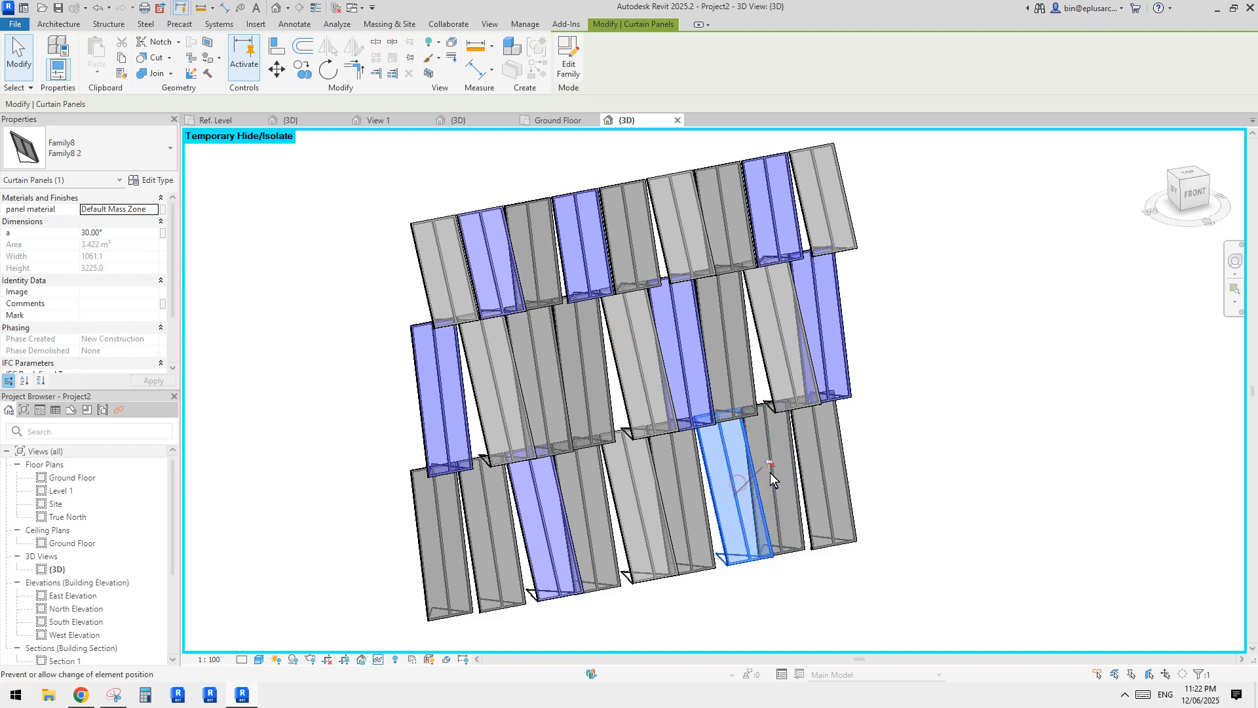
{"action": "left_click", "coordinate": [933, 464]}
Step: Assign the Default Mass Roof material to the fourth panel in the middle row
{"action": "scroll", "coordinate": [926, 420], "scroll_direction": "down", "scroll_amount": 1}
{"action": "middle_click_drag", "start_coordinate": [926, 419], "coordinate": [900, 427], "text": "shift"}
{"action": "left_click", "coordinate": [630, 394]}
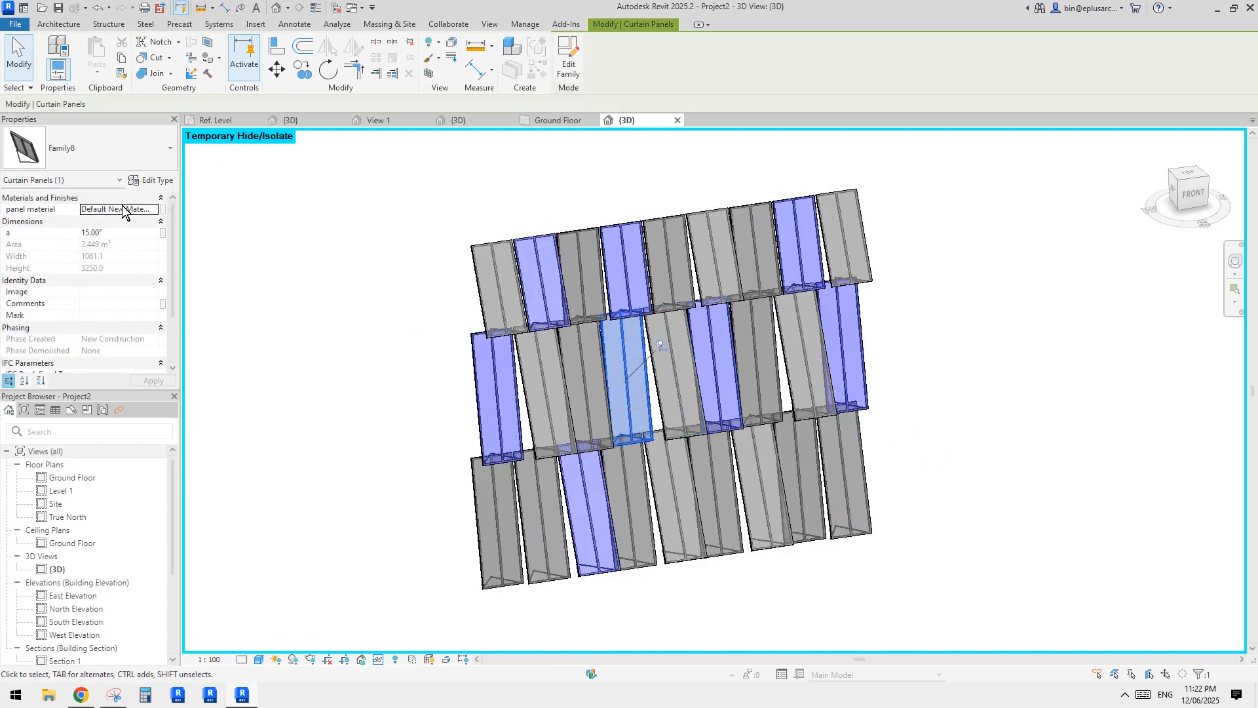
{"action": "left_click", "coordinate": [155, 210]}
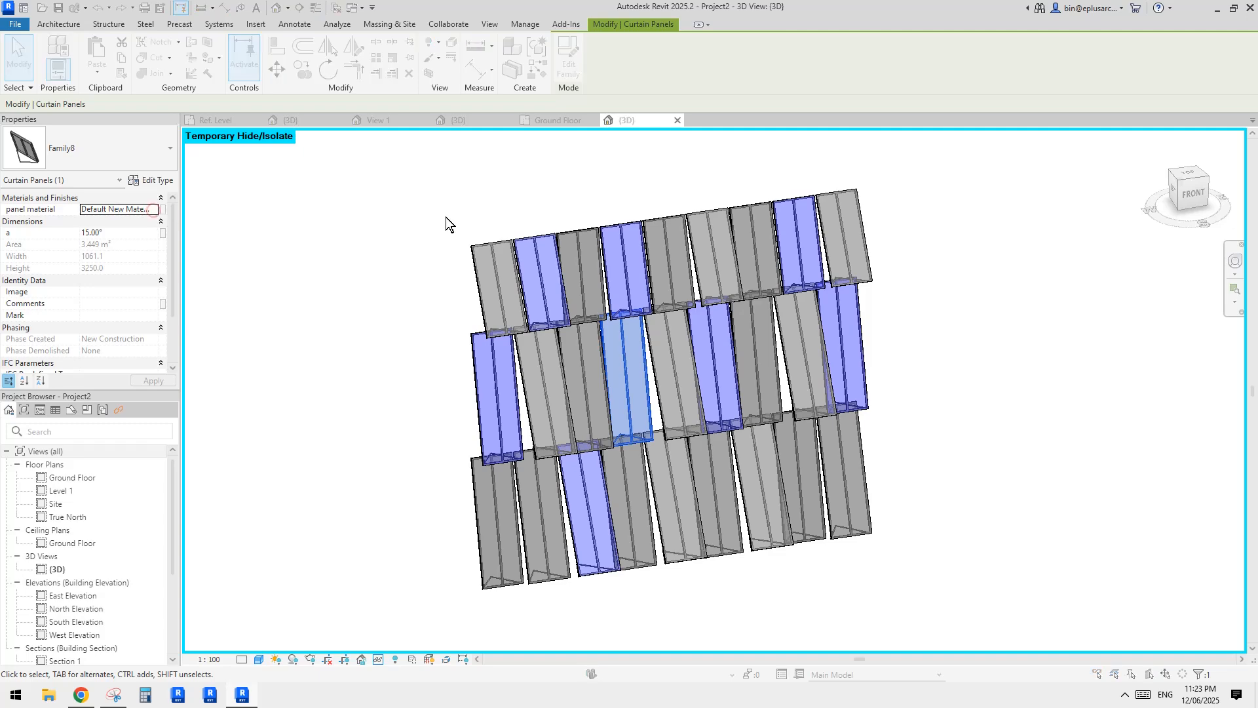
{"action": "left_click", "coordinate": [736, 333]}
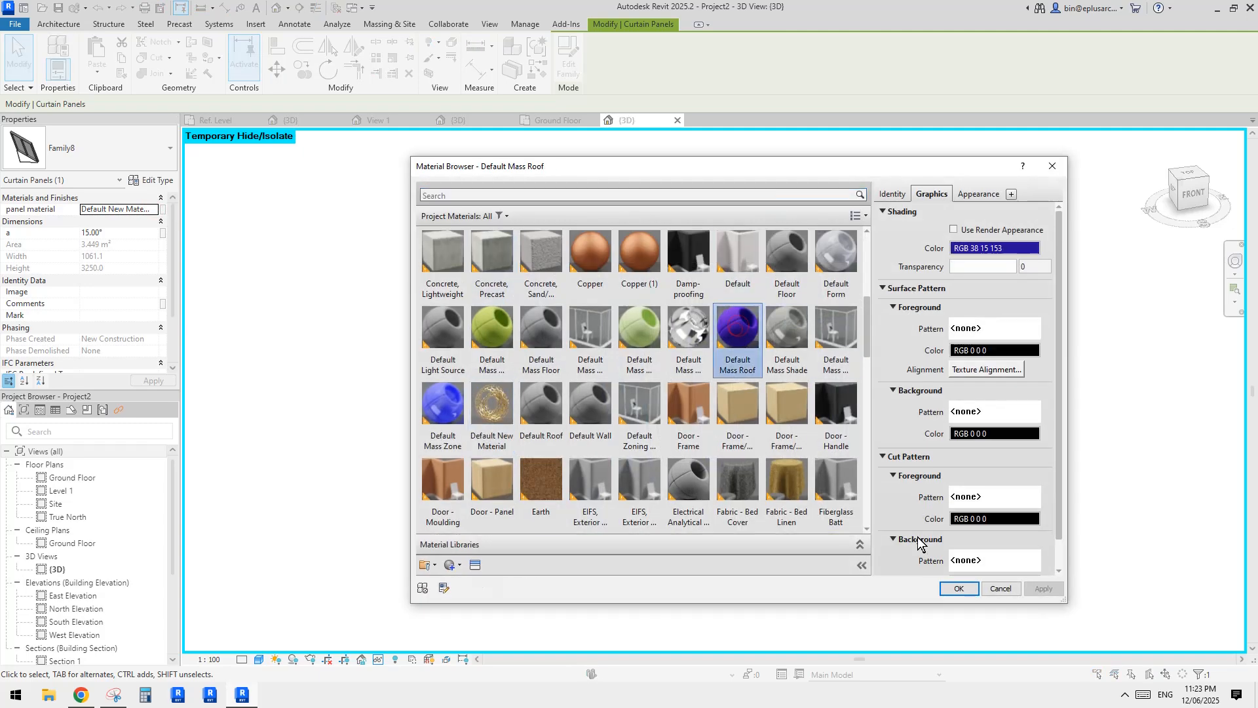
{"action": "left_click", "coordinate": [957, 589]}
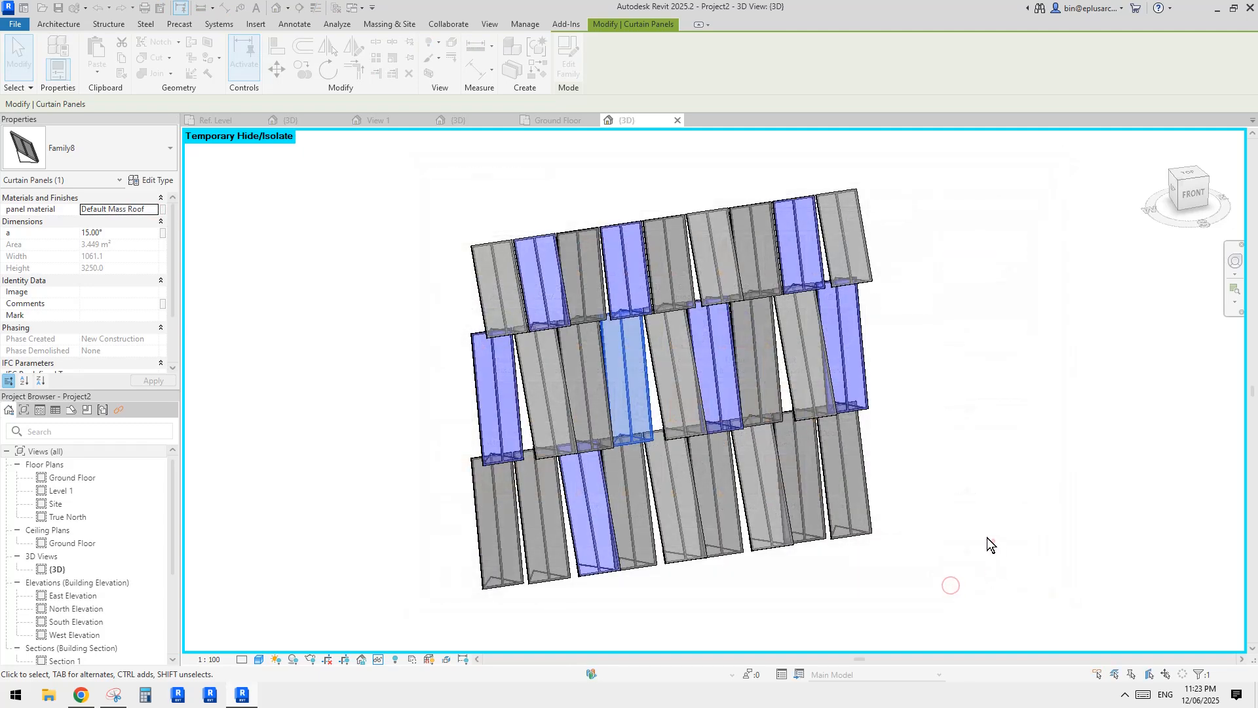
Step: Select seven grey panels scattered over the three rows and assign them the Copper (1) material, letting the regeneration finish
{"action": "left_click", "coordinate": [801, 482]}
{"action": "left_click", "coordinate": [757, 364], "text": "ctrl"}
{"action": "left_click", "coordinate": [572, 378], "text": "ctrl"}
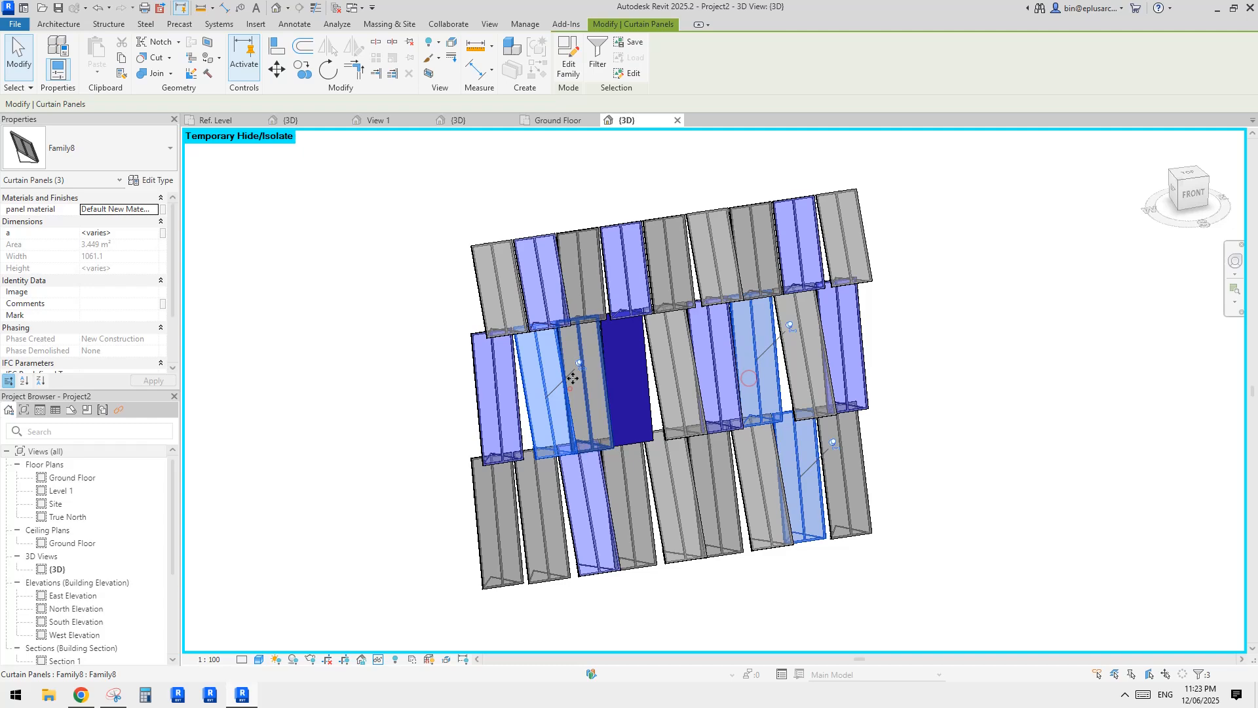
{"action": "left_click", "coordinate": [498, 289], "text": "ctrl"}
{"action": "left_click", "coordinate": [715, 256], "text": "ctrl"}
{"action": "left_click", "coordinate": [629, 504], "text": "ctrl"}
{"action": "left_click", "coordinate": [513, 538], "text": "ctrl"}
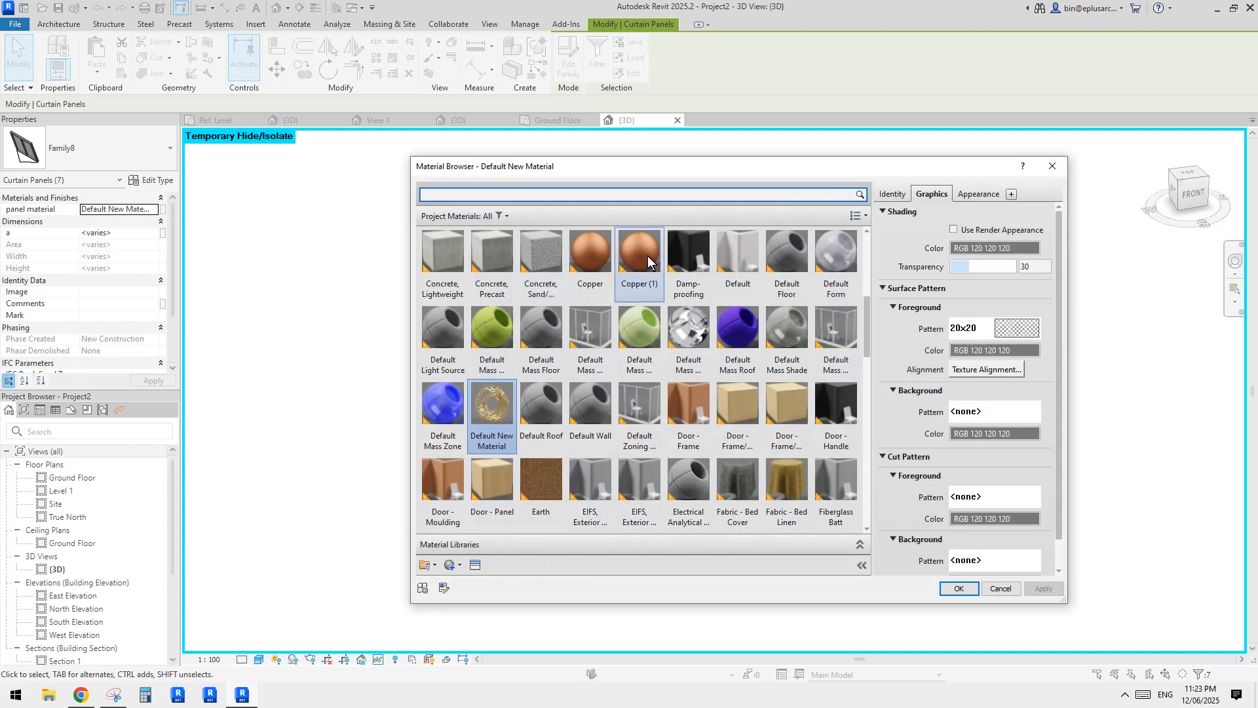
{"action": "double_click", "coordinate": [647, 251]}
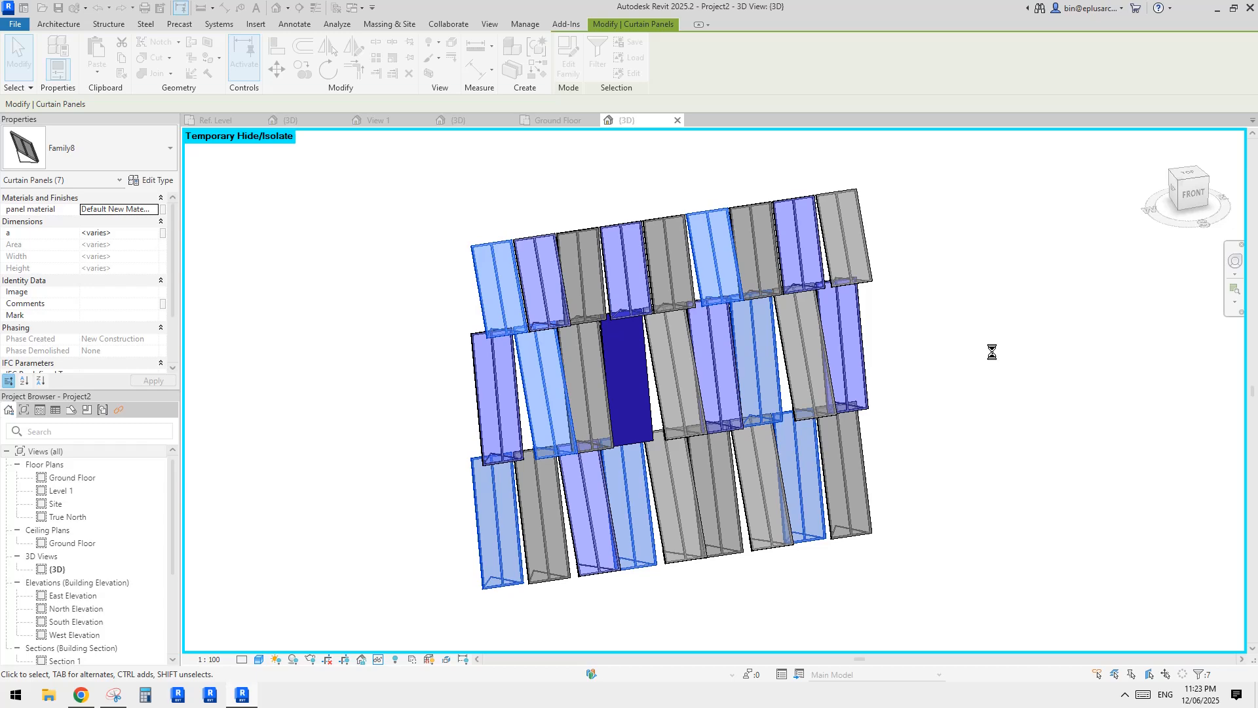
{"action": "key", "text": "Escape"}
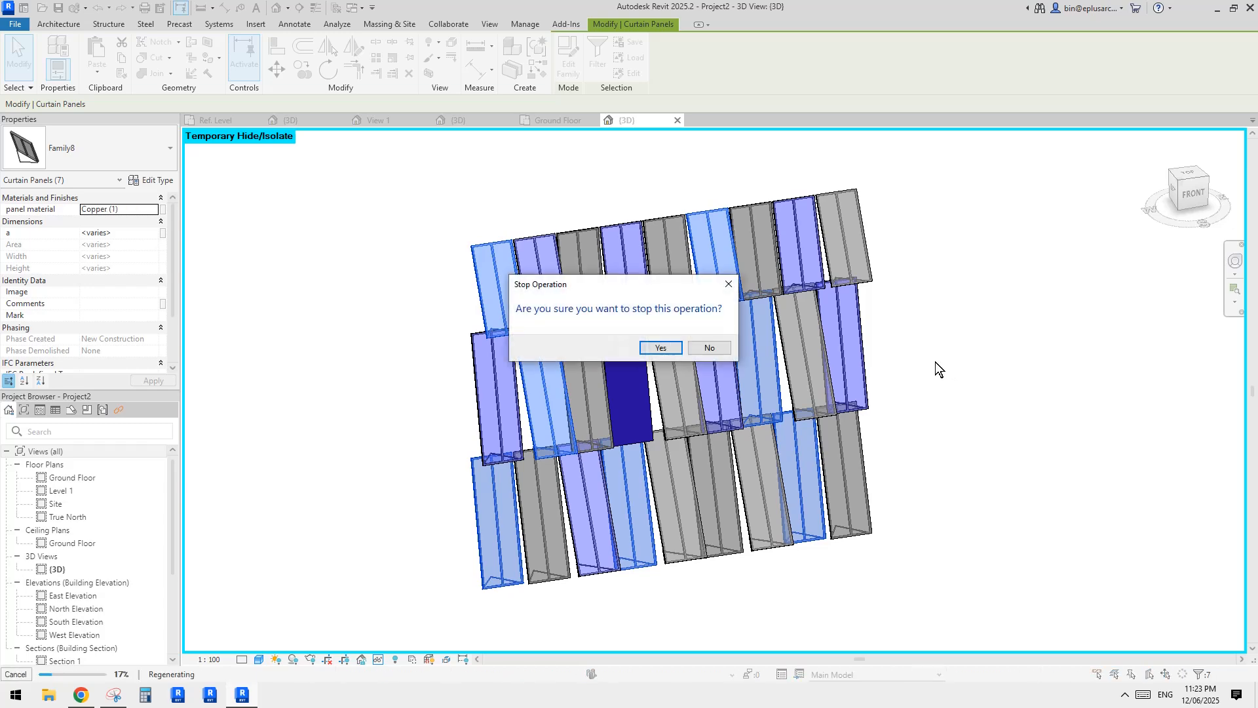
{"action": "left_click", "coordinate": [702, 352]}
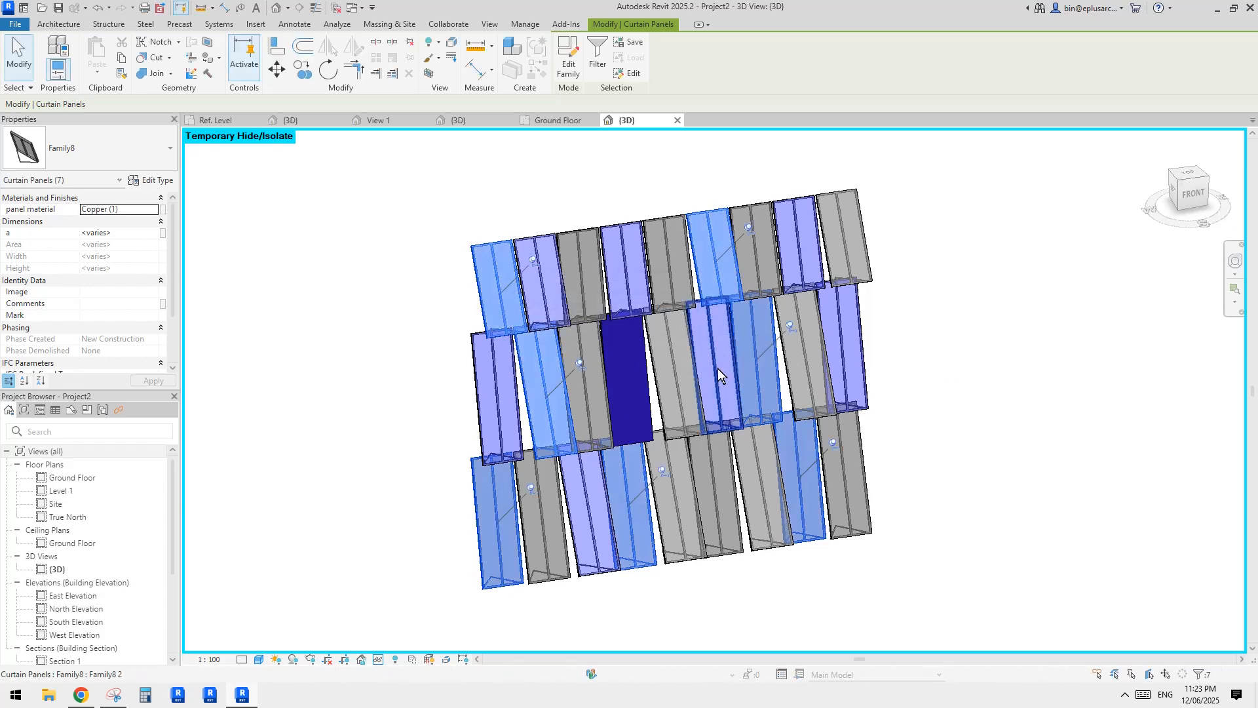
{"action": "left_click", "coordinate": [894, 379]}
{"action": "middle_click_drag", "start_coordinate": [890, 379], "coordinate": [739, 387], "text": "shift"}
{"action": "key", "text": "m"}
{"action": "key", "text": "a"}
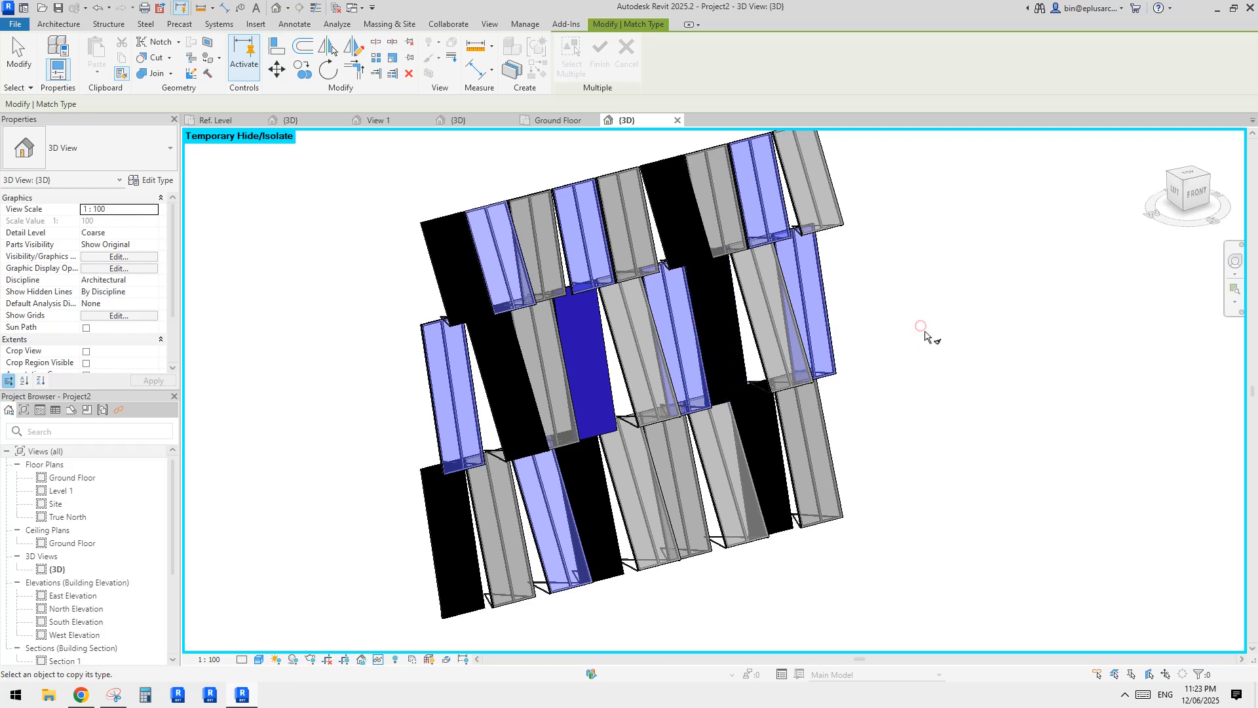
{"action": "left_click", "coordinate": [713, 354]}
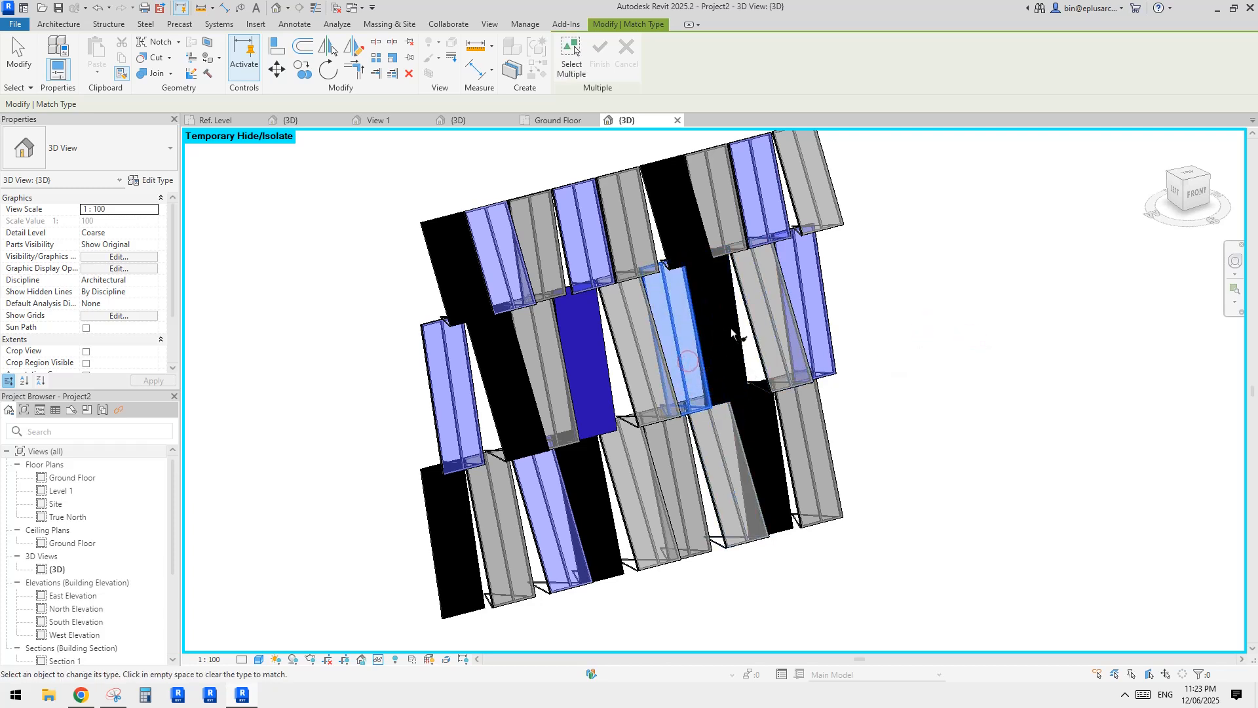
{"action": "key", "text": "Escape"}
Step: Copy the Default Mass Zone material name from a light blue panel and apply it to the seven black panels and the dark blue one
{"action": "left_click", "coordinate": [684, 360]}
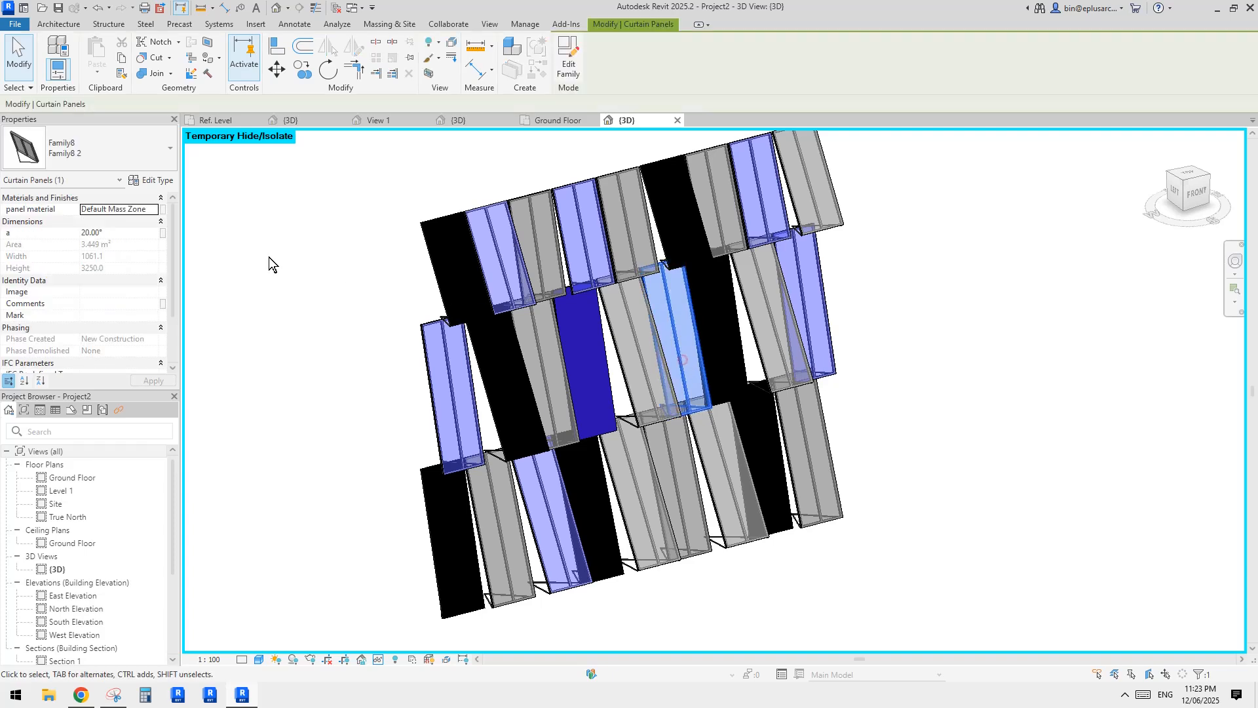
{"action": "left_click", "coordinate": [128, 209]}
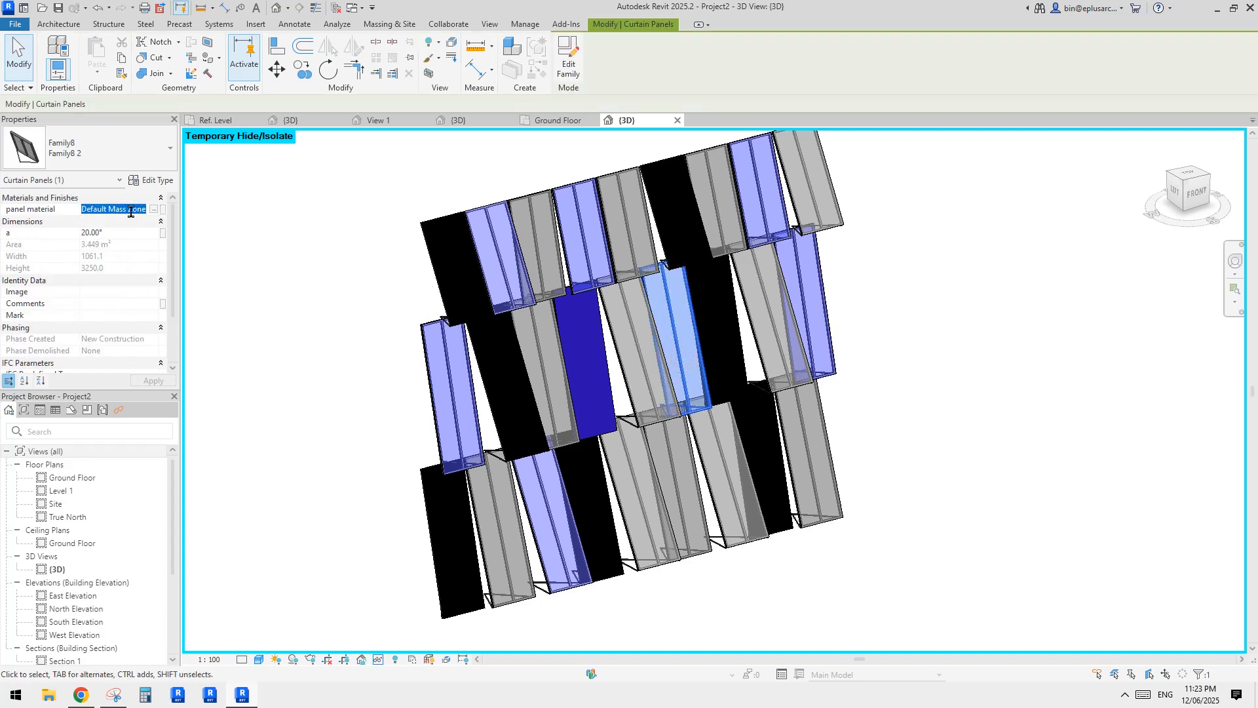
{"action": "left_click", "coordinate": [675, 233]}
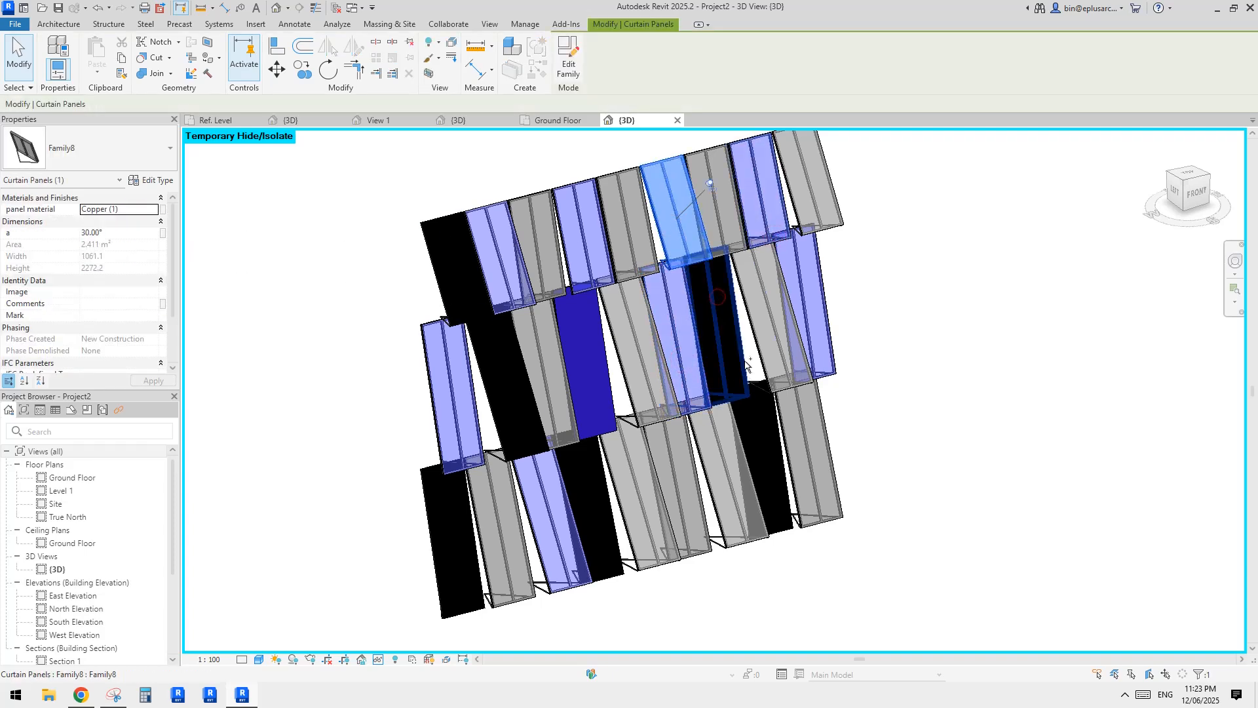
{"action": "left_click", "coordinate": [746, 363]}
{"action": "left_click", "coordinate": [666, 232], "text": "ctrl"}
{"action": "left_click", "coordinate": [576, 316], "text": "ctrl"}
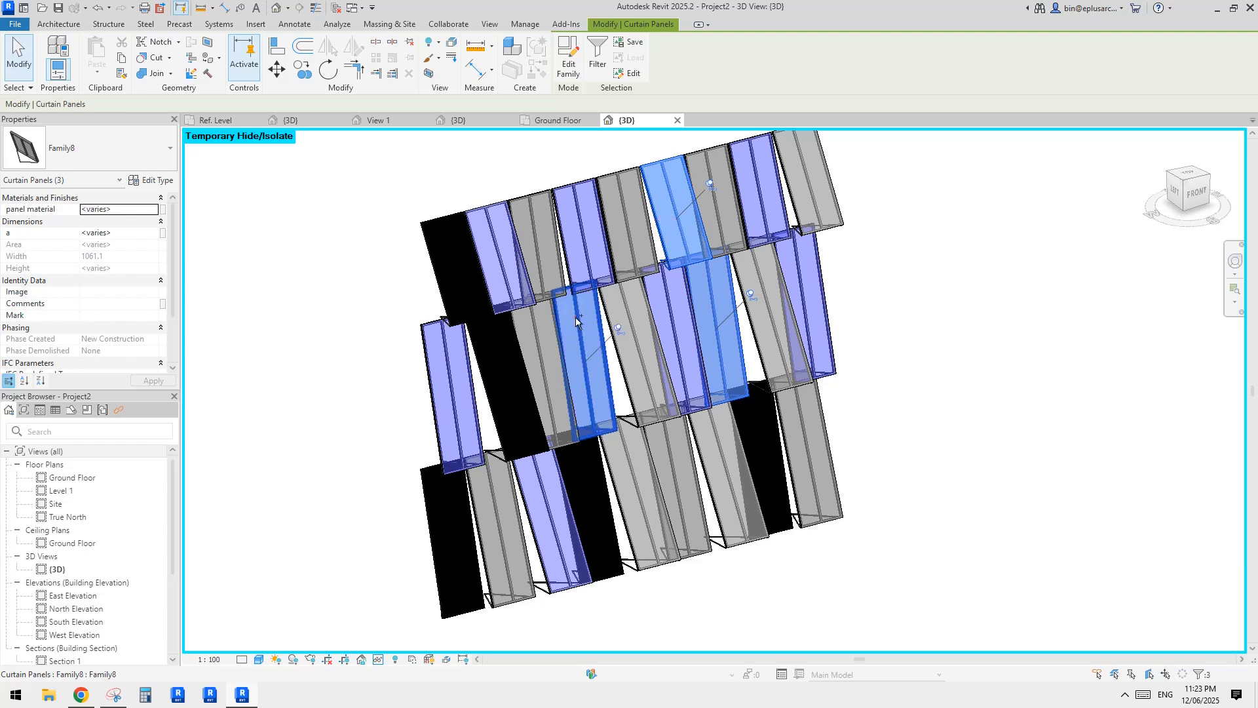
{"action": "left_click", "coordinate": [475, 305], "text": "ctrl"}
{"action": "left_click", "coordinate": [483, 328], "text": "ctrl"}
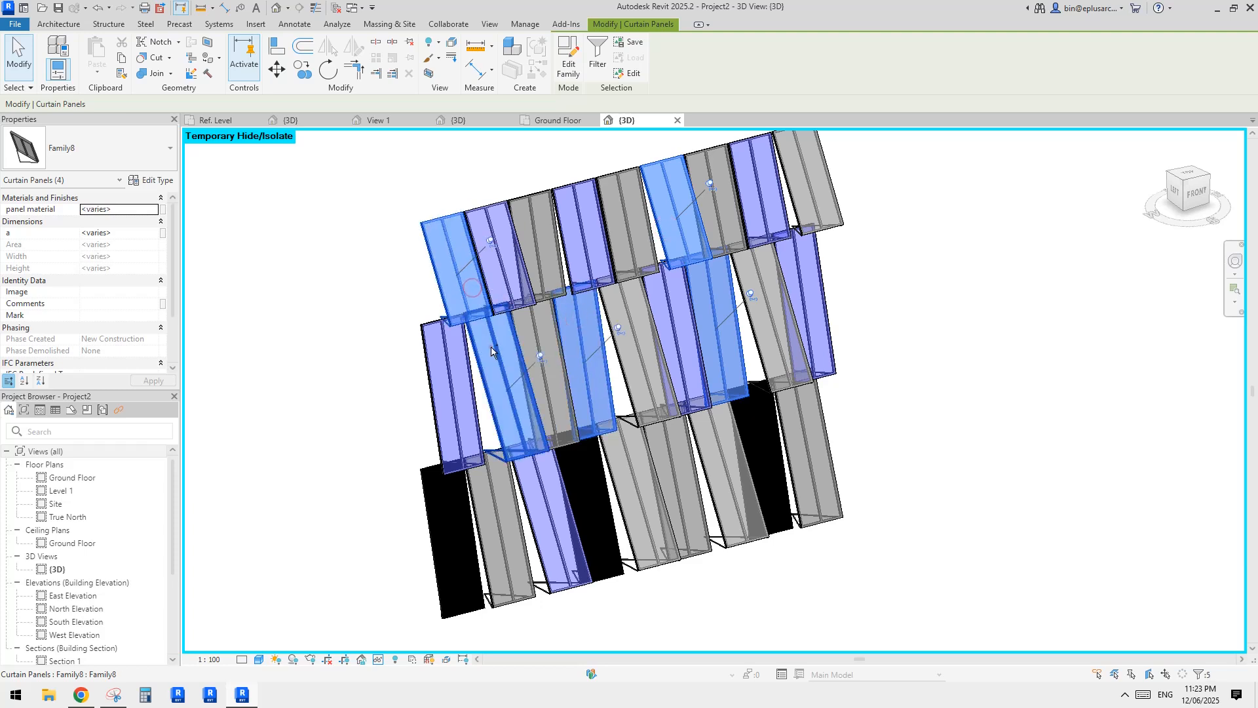
{"action": "left_click", "coordinate": [462, 536], "text": "ctrl"}
{"action": "left_click", "coordinate": [587, 524], "text": "ctrl"}
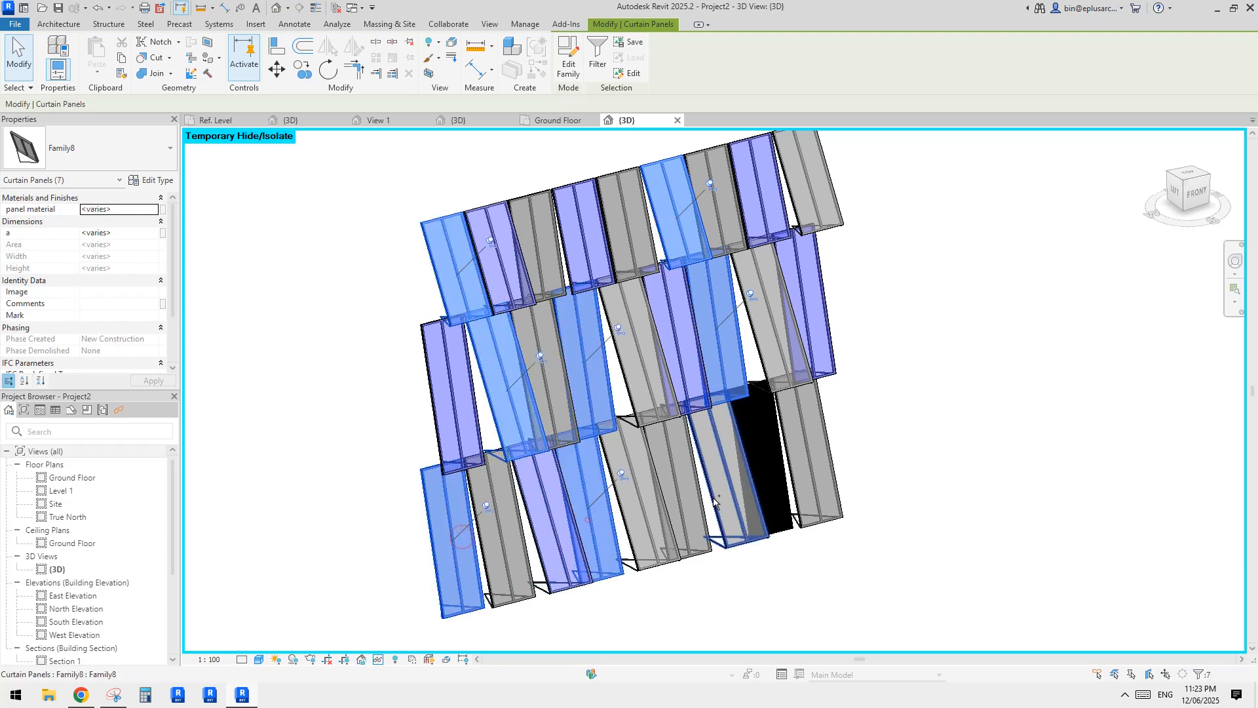
{"action": "left_click", "coordinate": [763, 459], "text": "ctrl"}
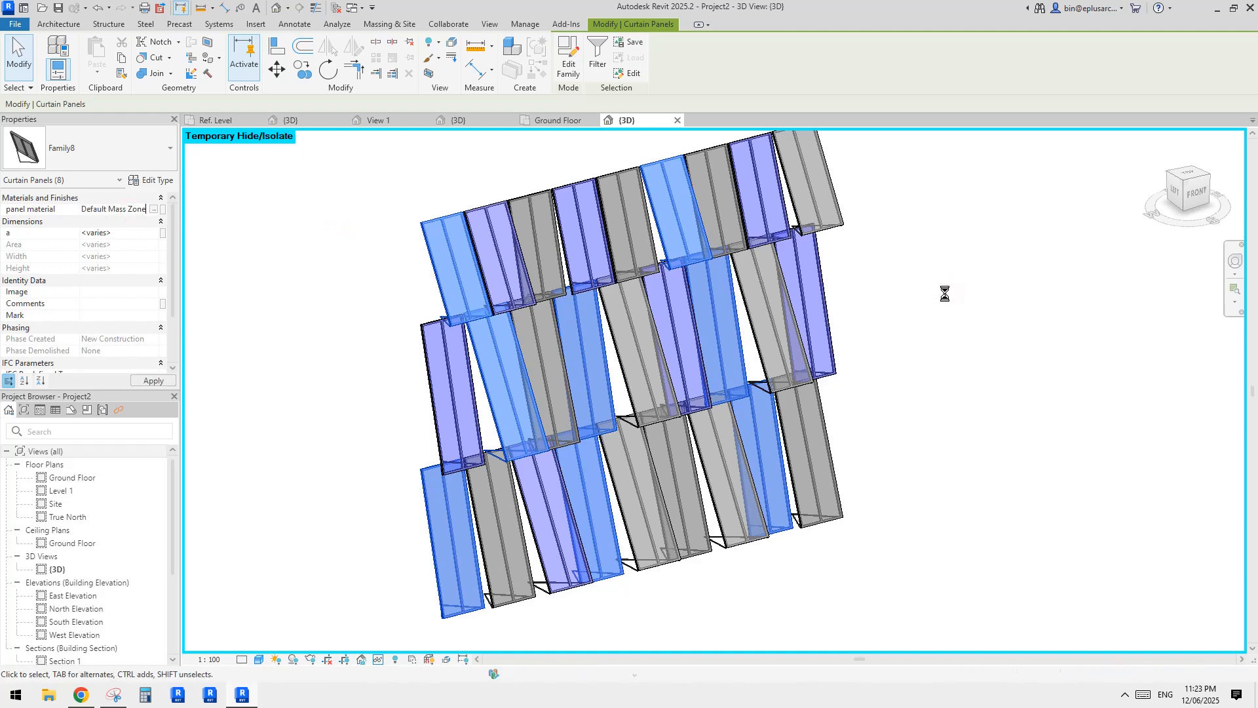
Step: Reset the temporary hide/isolate to show the whole curtain wall and inspect the tilted panels from several angles
{"action": "scroll", "coordinate": [918, 314], "scroll_direction": "down", "scroll_amount": 1}
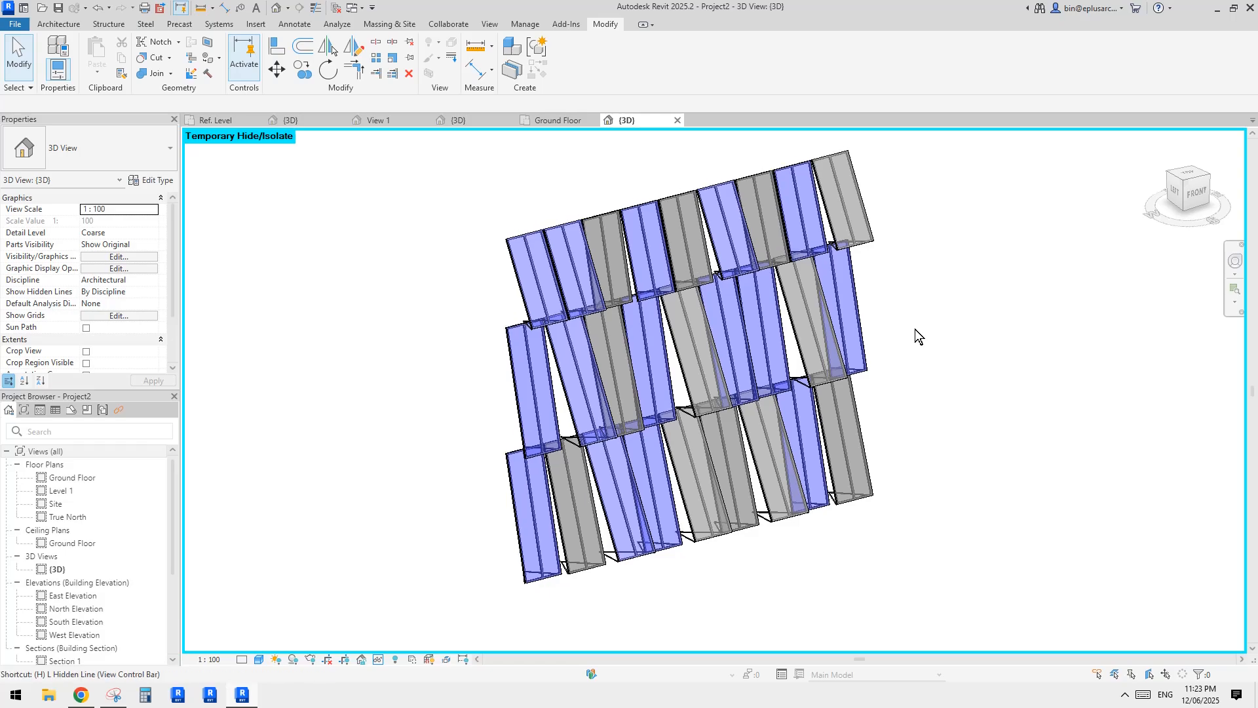
{"action": "key", "text": "r"}
{"action": "middle_click_drag", "start_coordinate": [810, 365], "coordinate": [811, 447], "text": "shift"}
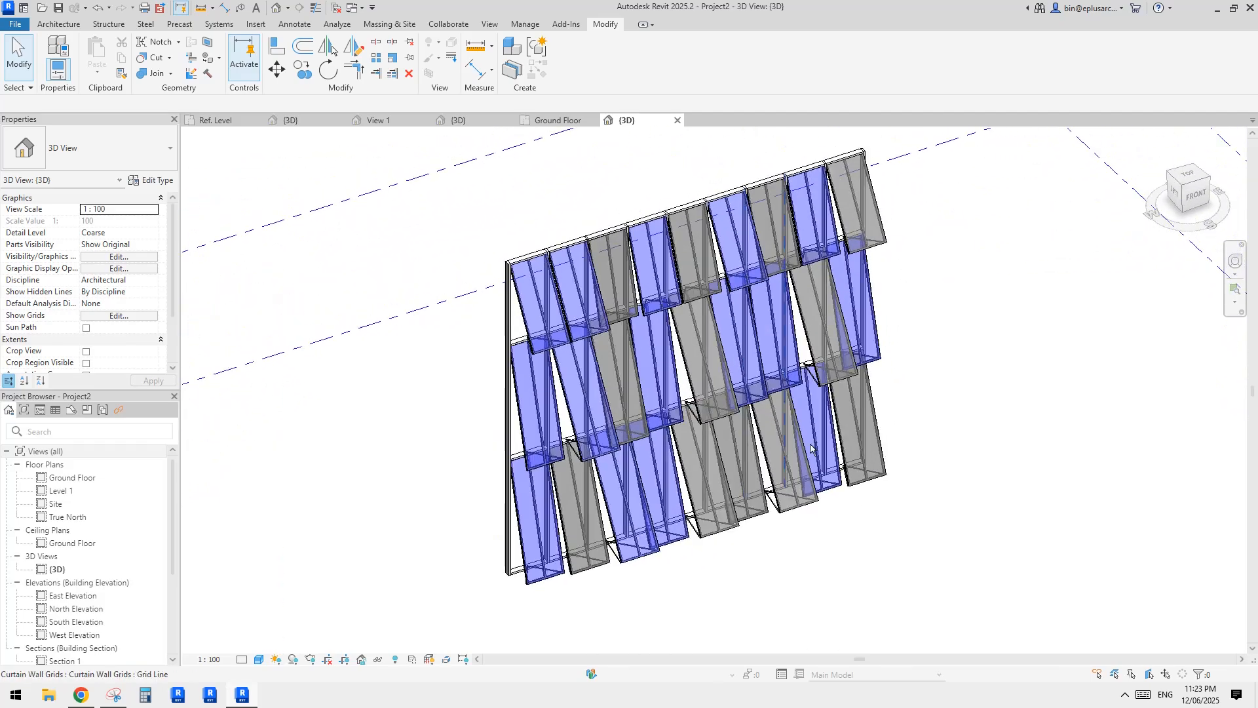
{"action": "middle_click_drag", "start_coordinate": [742, 477], "coordinate": [721, 397], "text": "shift"}
{"action": "scroll", "coordinate": [768, 405], "scroll_direction": "down", "scroll_amount": 2}
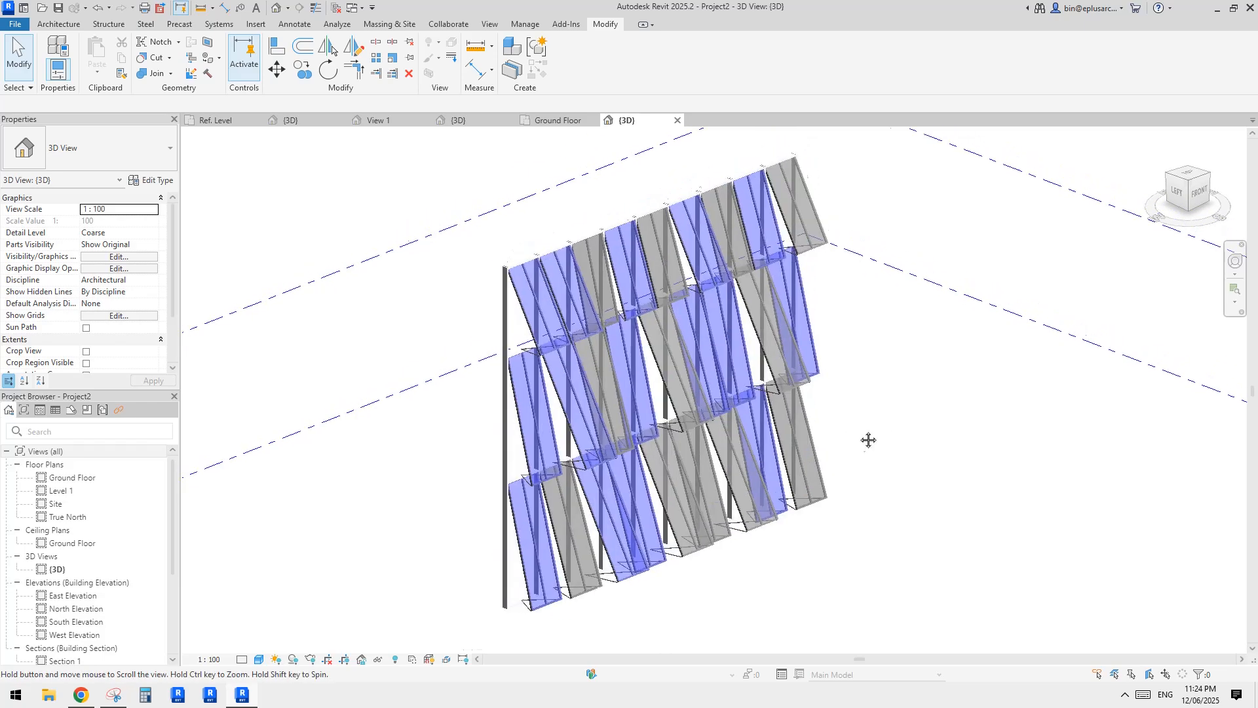
{"action": "scroll", "coordinate": [868, 439], "scroll_direction": "up", "scroll_amount": 1}
{"action": "scroll", "coordinate": [842, 437], "scroll_direction": "up", "scroll_amount": 1}
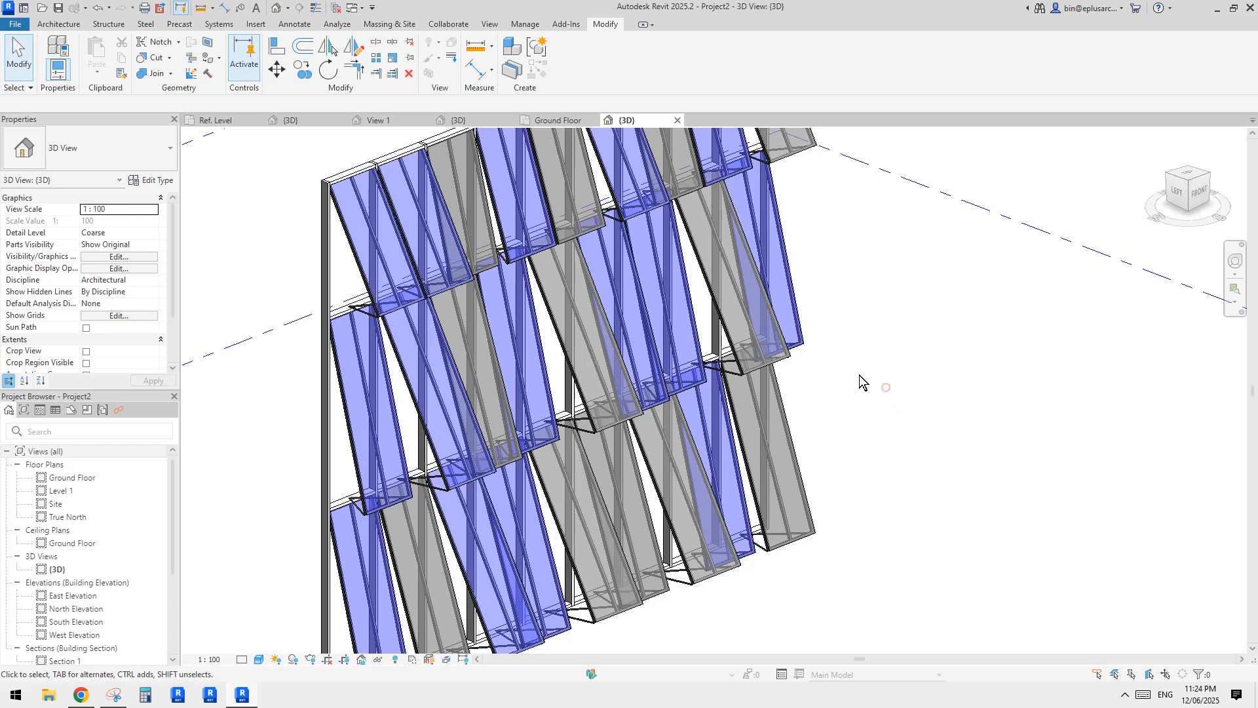